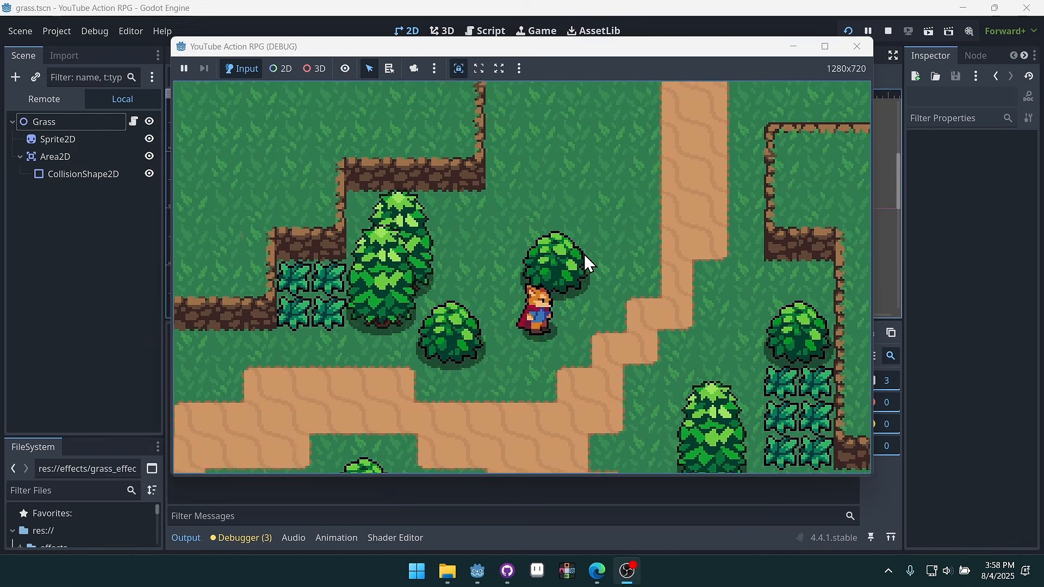
Playtest the running game by walking the fox along the dirt paths, past the trees and grass patches, towards the cliff corner
key("Left")
key("Down")
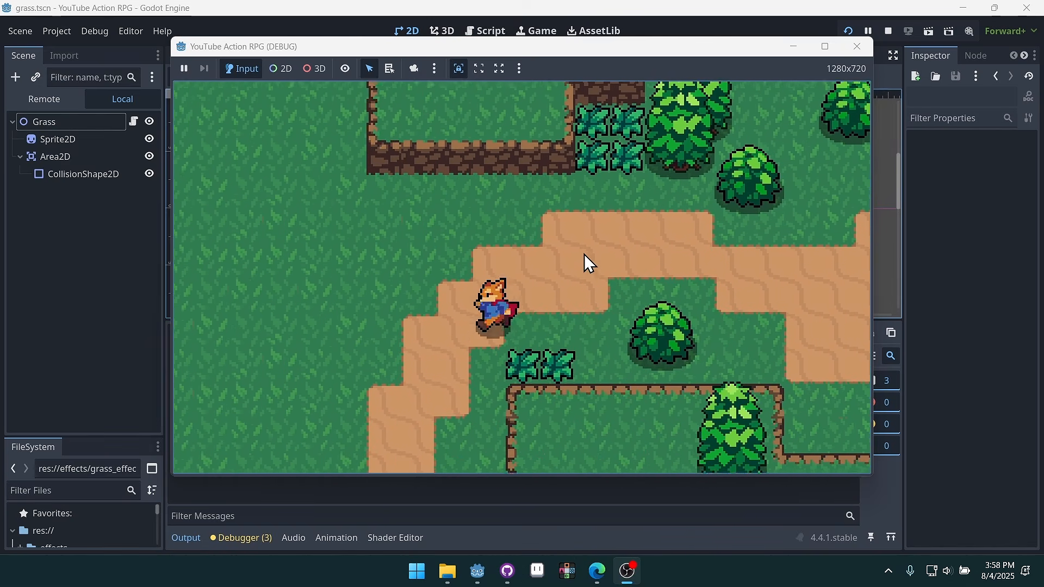
key("Up")
key("Right")
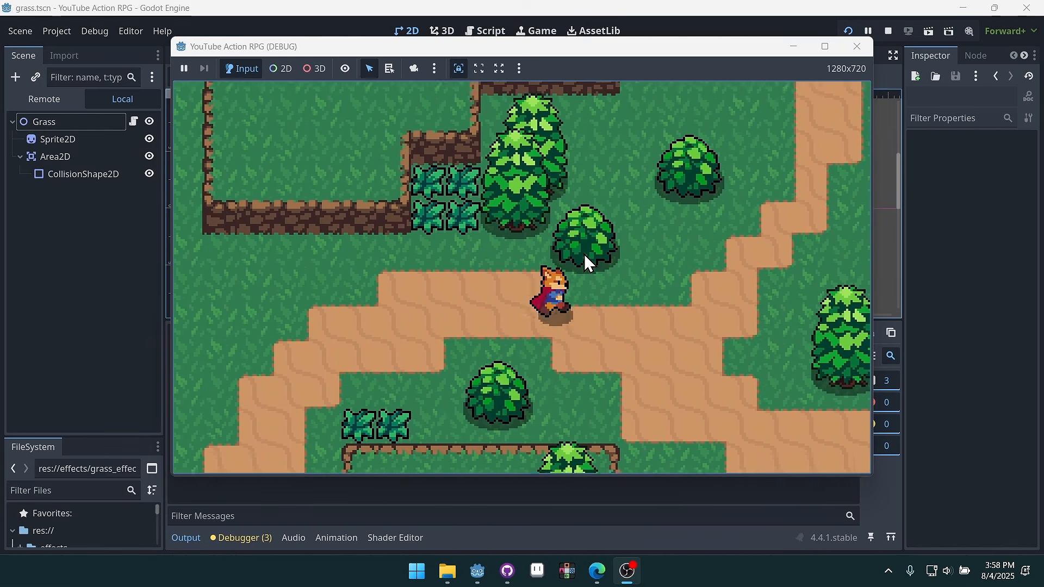
key("Down")
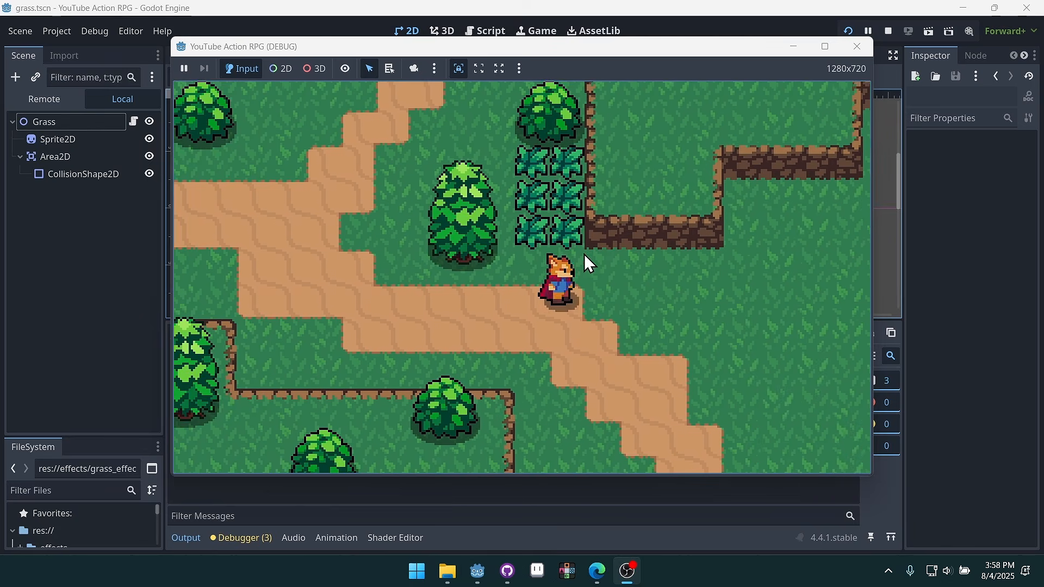
key("Up")
key("Left")
key("Up")
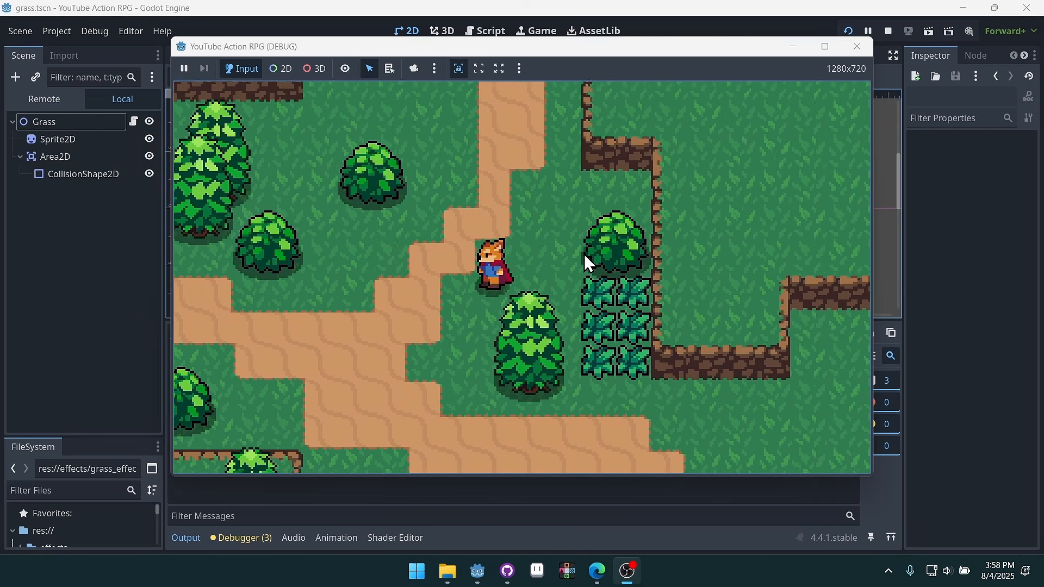
key("Down")
key("Up")
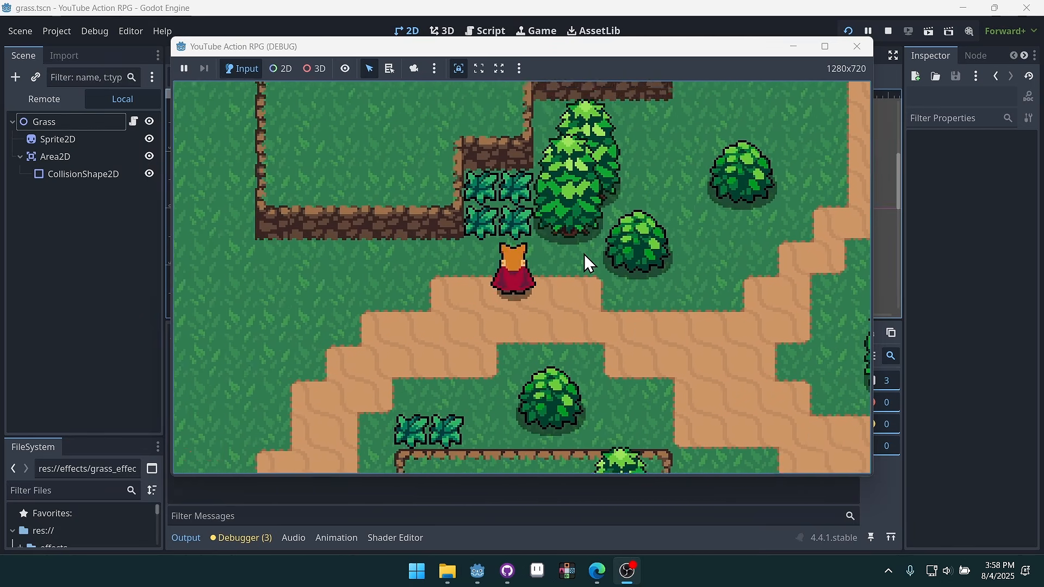
Have the fox cut down the four grass tufts in the cliff corner beside the two overlapping trees
key("Left")
key("Up")
key("space")
key("Down")
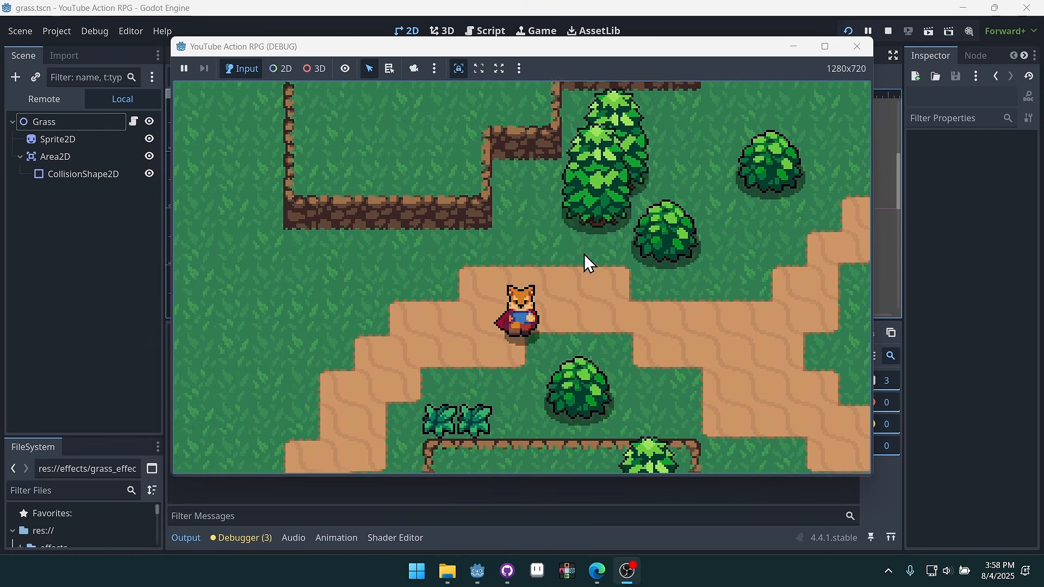
Walk the fox down to the lower ledge and cut the two grass tufts beside the bush
key("Left")
key("Right")
key("Left")
key("space")
key("Up")
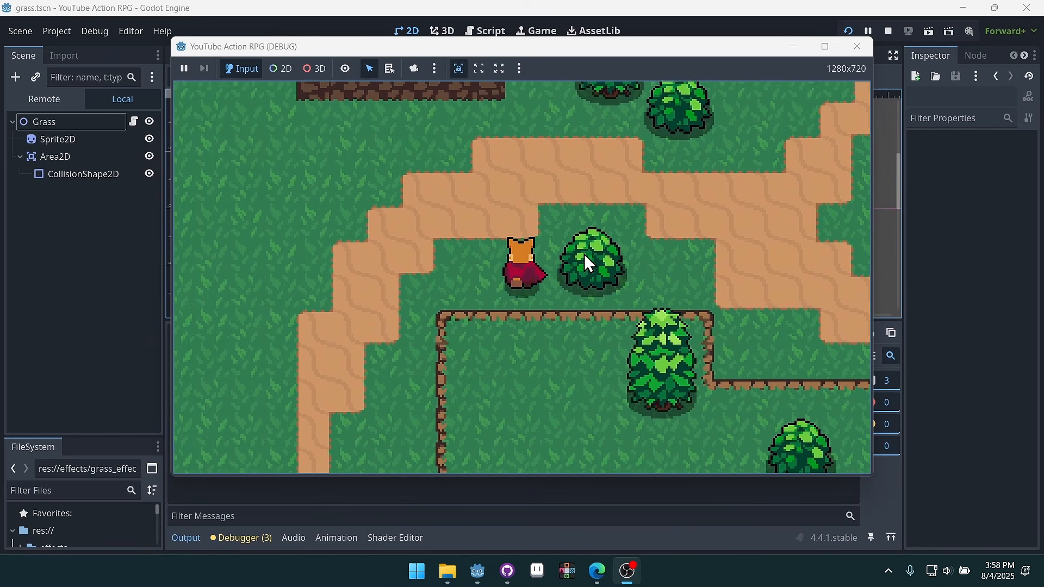
Walk the fox east to the six-tuft grass patch by the right-hand cliff and cut the upper rows
key("Right")
key("Down")
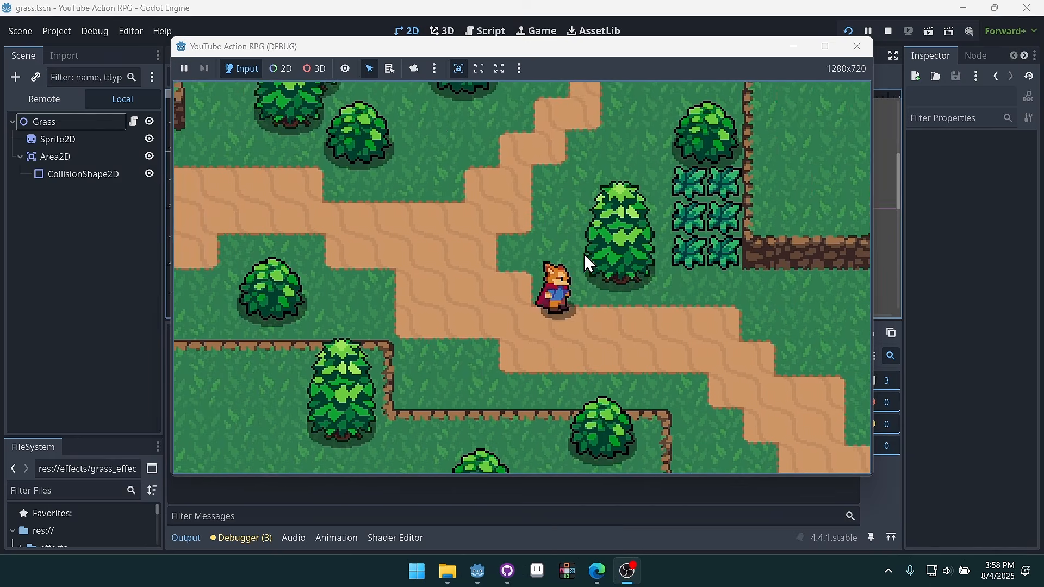
key("Up")
key("Right")
key("space")
key("Left")
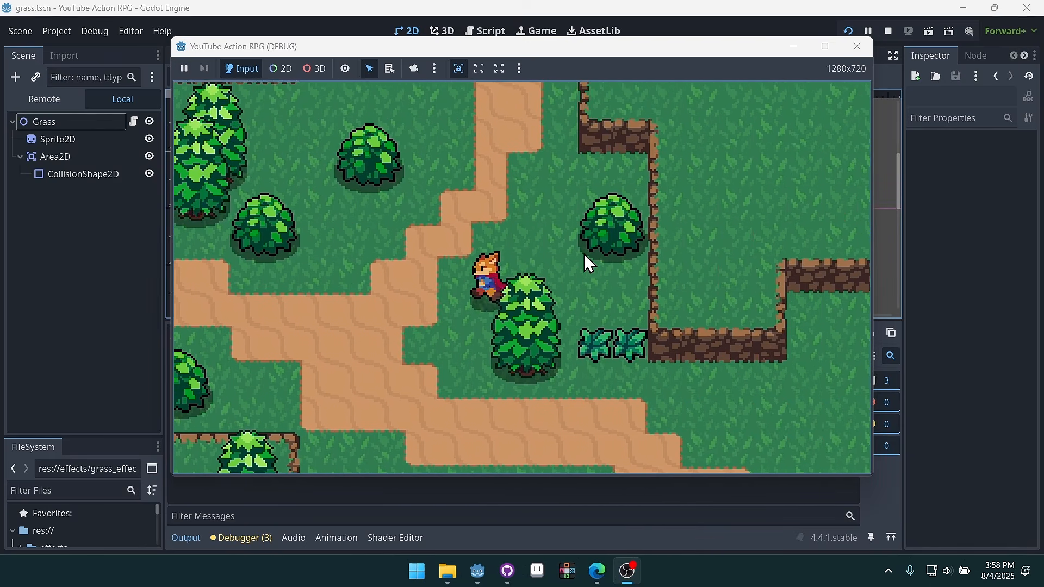
Walk the fox west along the dirt path, test it against the cliff wall, and return to the path
key("Up")
key("Down")
key("Left")
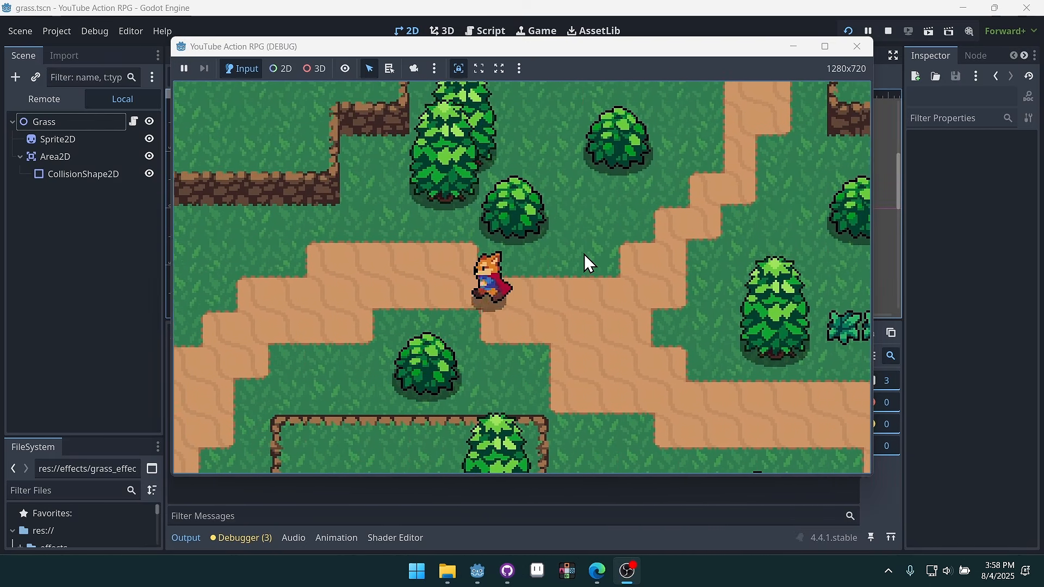
key("Right")
key("Up")
key("Left")
key("Down")
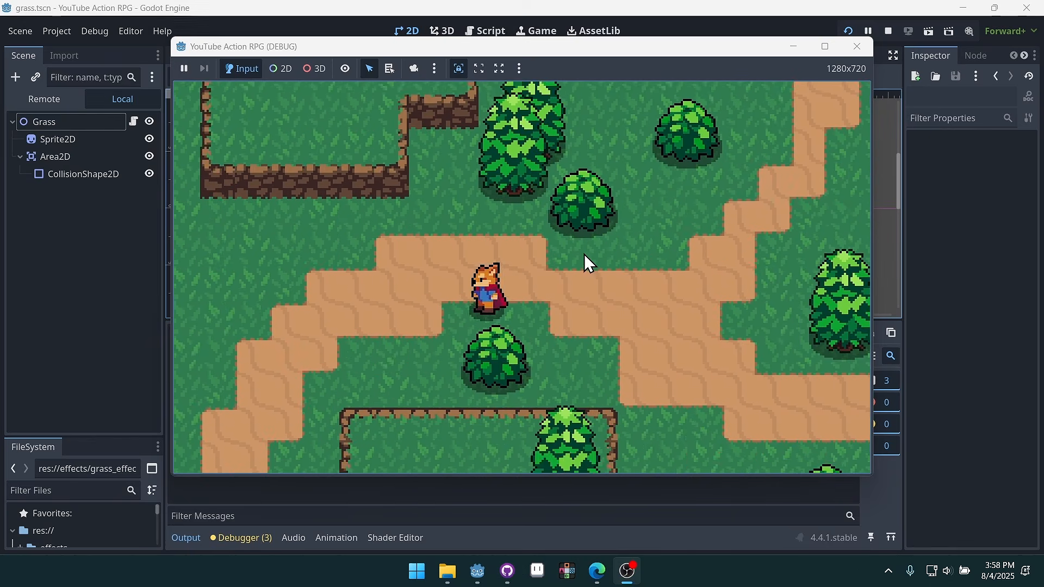
key("Left")
key("Up")
key("Left")
key("Up")
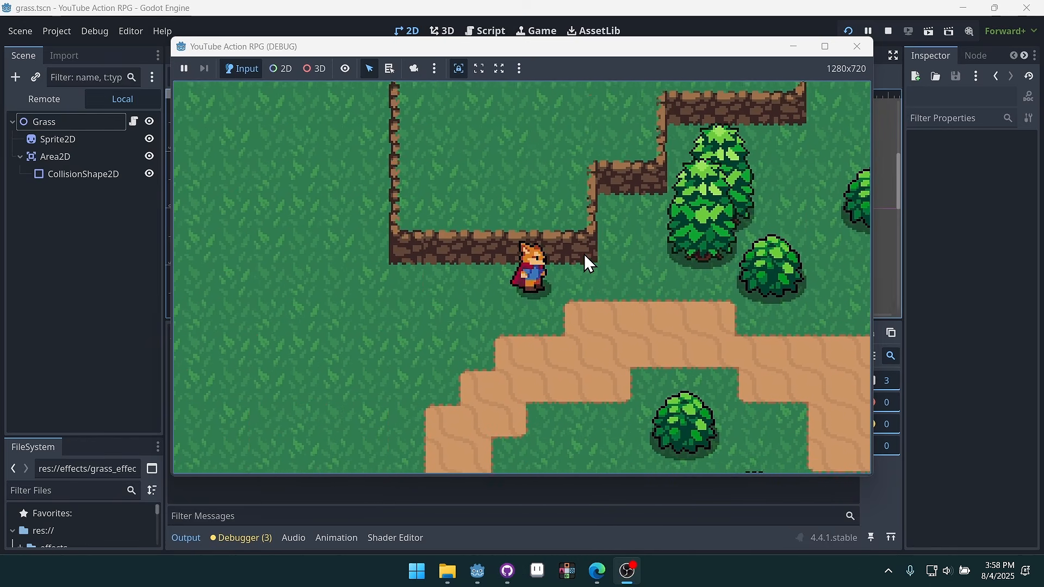
key("Right")
key("Up")
key("Left")
key("Down")
key("Right")
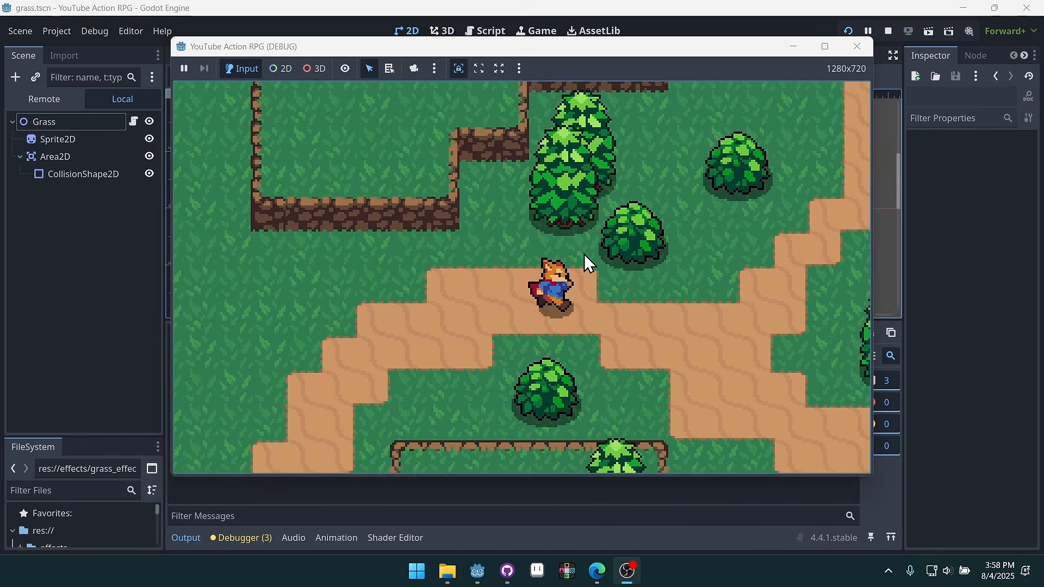
Move the fox in all four directions around the path junction to check its movement and facing animations
key("Down")
key("Up")
key("Down")
key("Left")
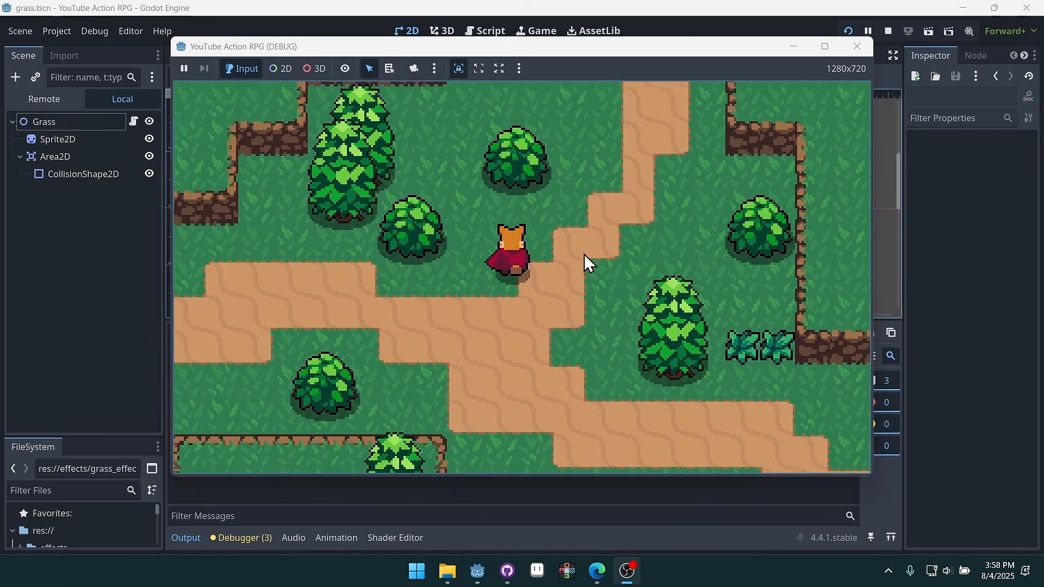
key("Up")
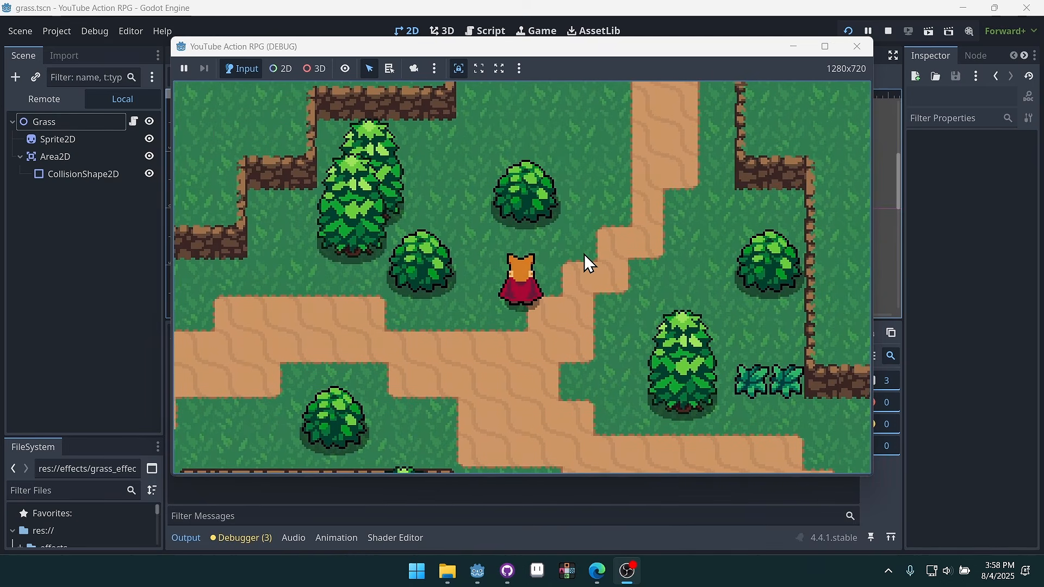
key("Down")
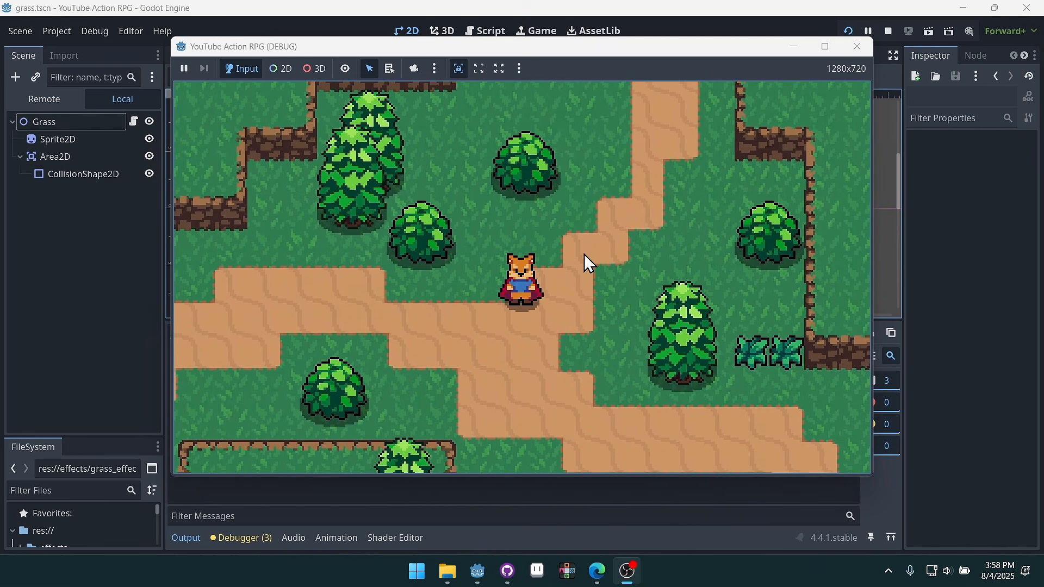
key("Left")
key("Down")
key("Right")
key("Up")
key("Right")
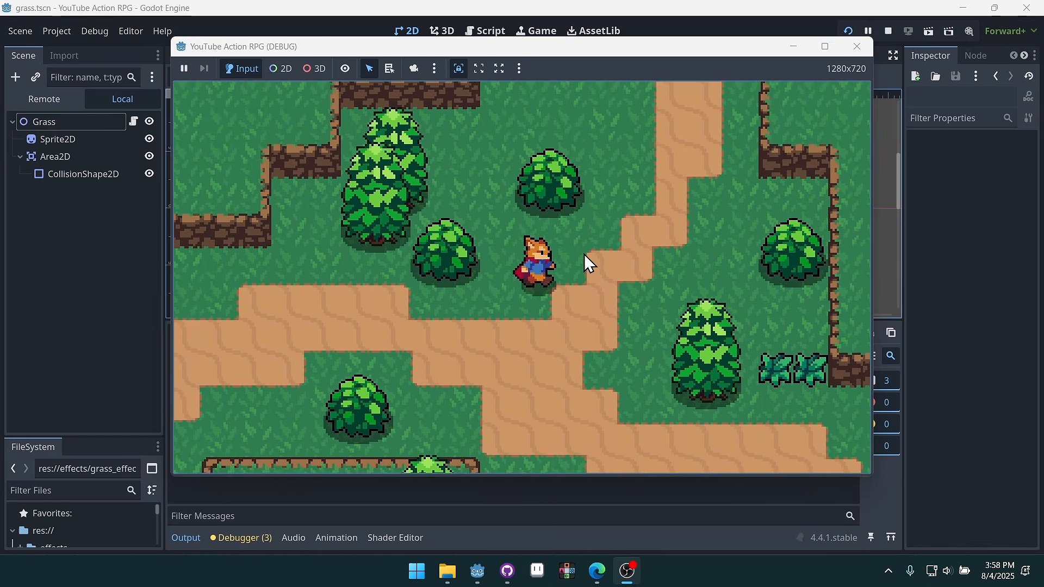
key("Down")
key("Left")
key("Up")
key("Left")
key("Down")
key("Right")
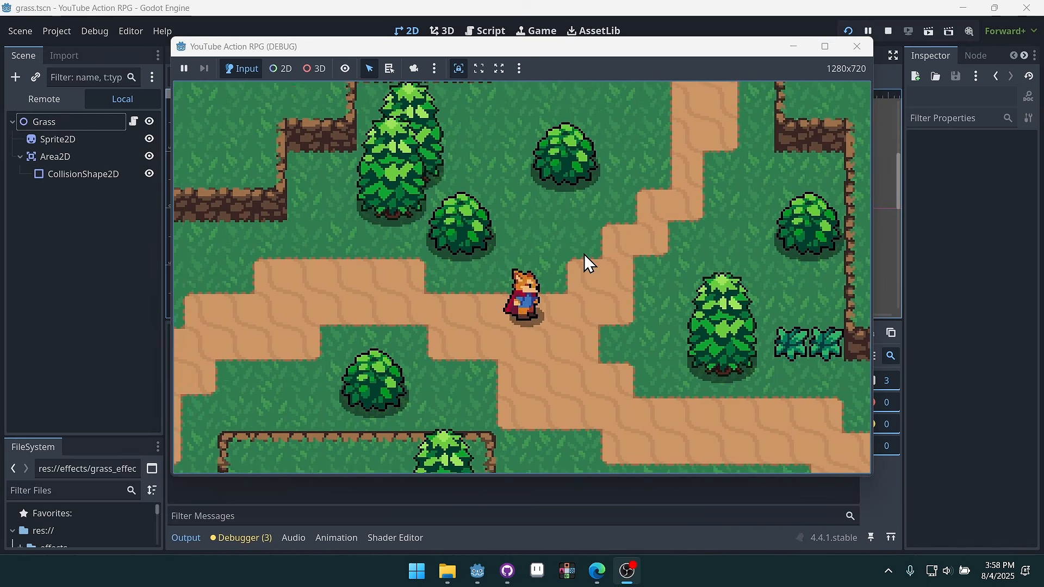
key("Down")
key("Left")
key("Down")
key("Left")
key("Up")
key("Right")
key("Up")
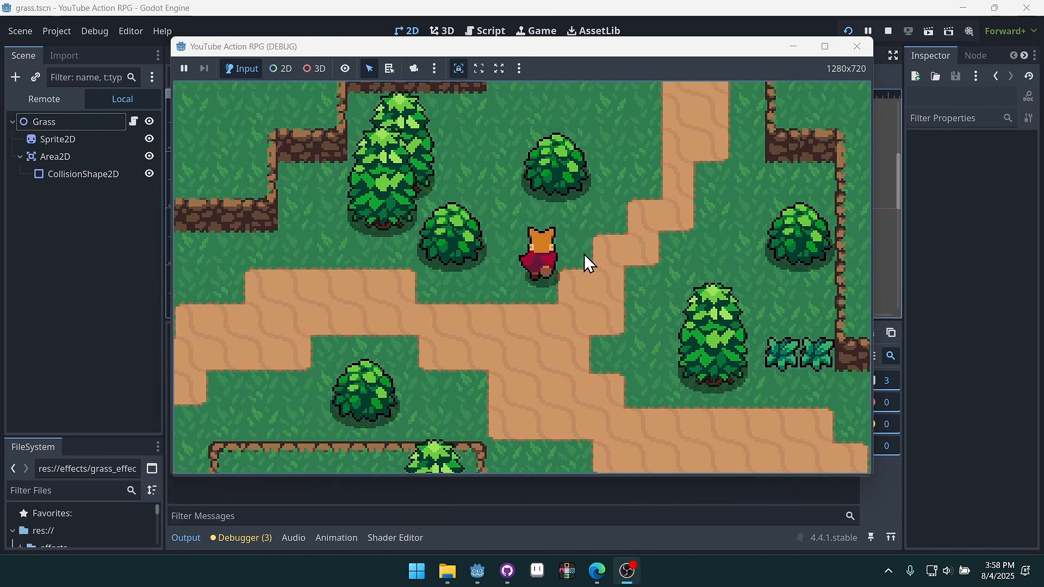
key("Up")
key("Down")
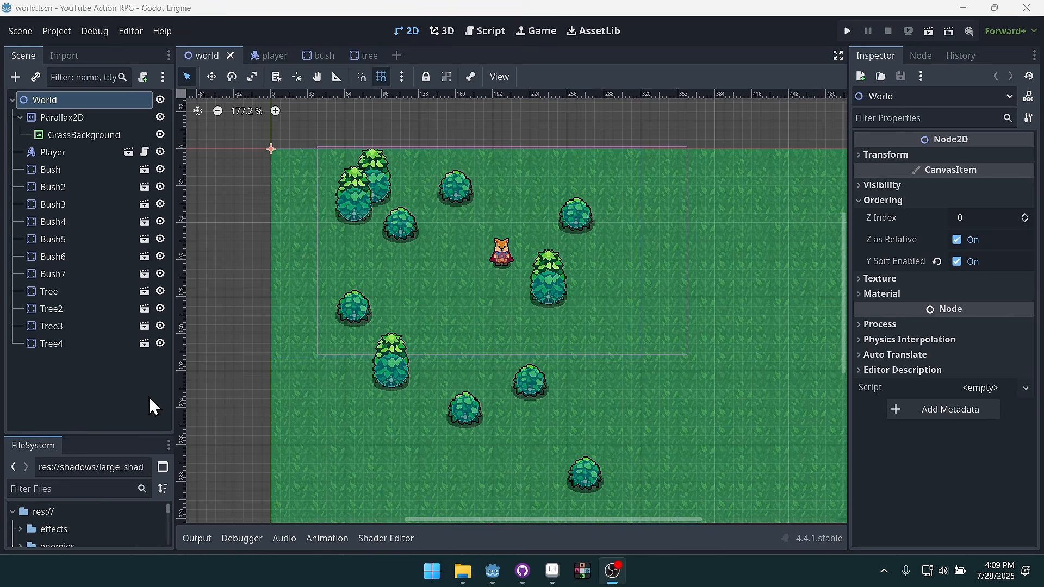
Collapse the Parallax2D branch in the scene tree and select the World root node
left_click_drag(98, 436, 107, 328)
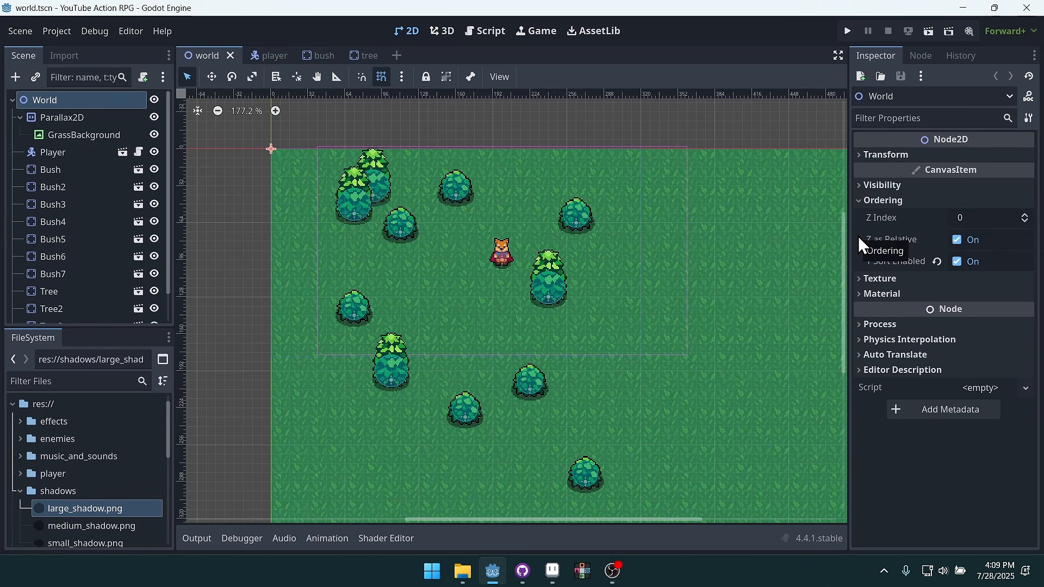
left_click(21, 118)
left_click(74, 119)
left_click(69, 97)
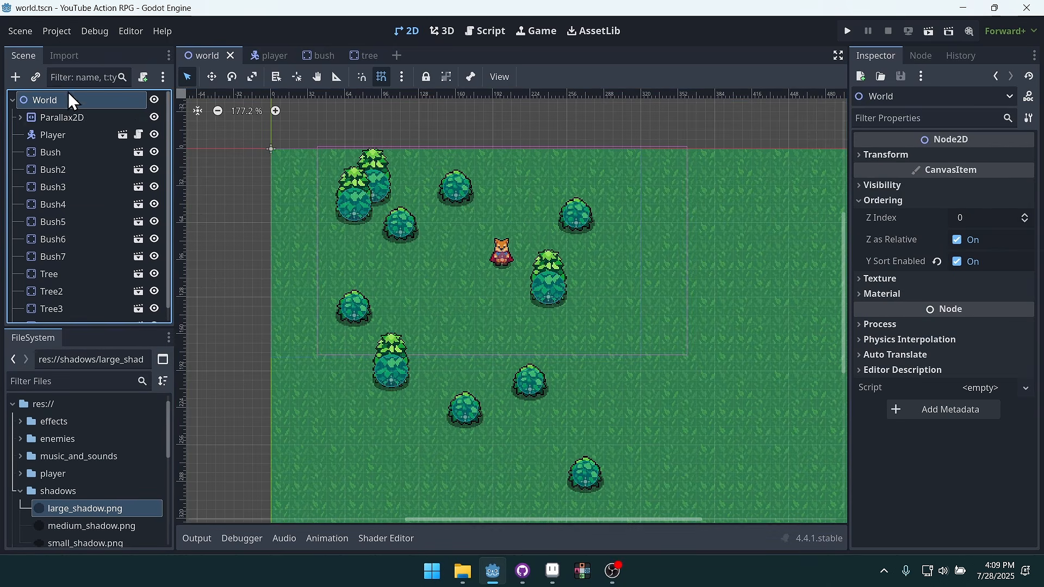
Add a TileMapLayer node as a child of World
left_click(16, 78)
type("tile")
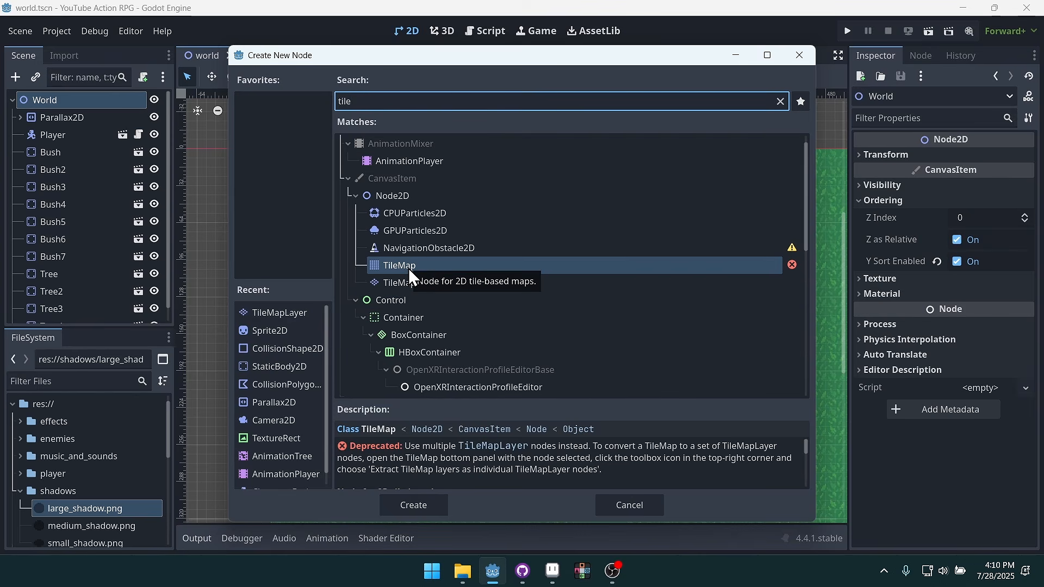
left_click(442, 288)
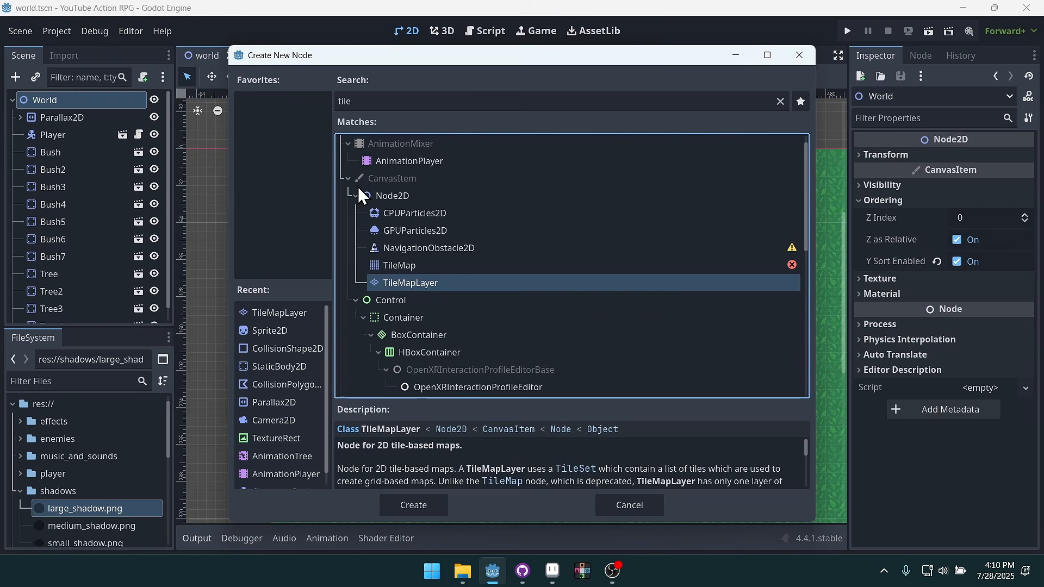
double_click(426, 287)
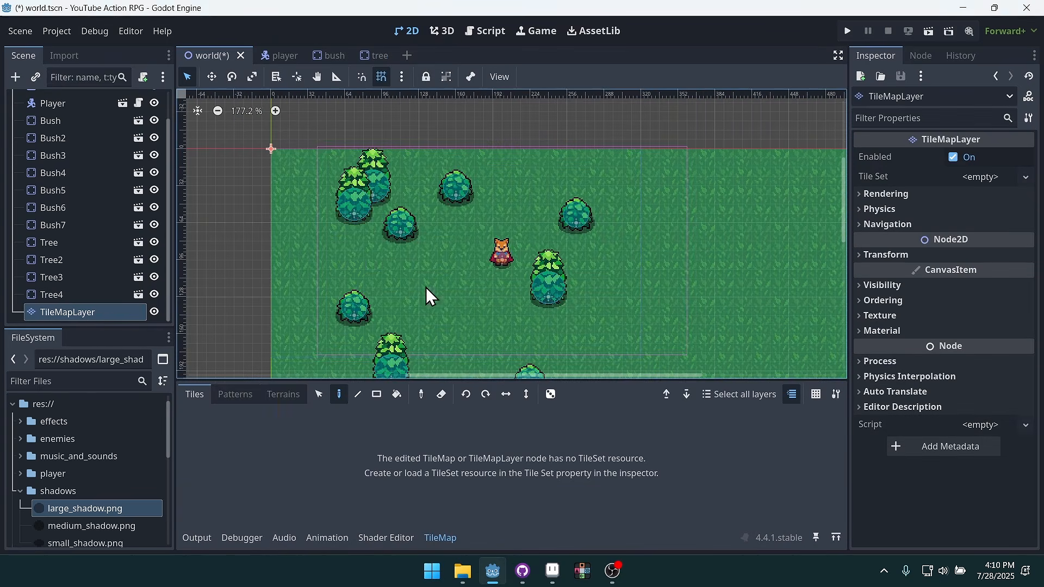
Rename the new TileMapLayer node to DirtTileMapLayer
double_click(100, 315)
type("Dirt")
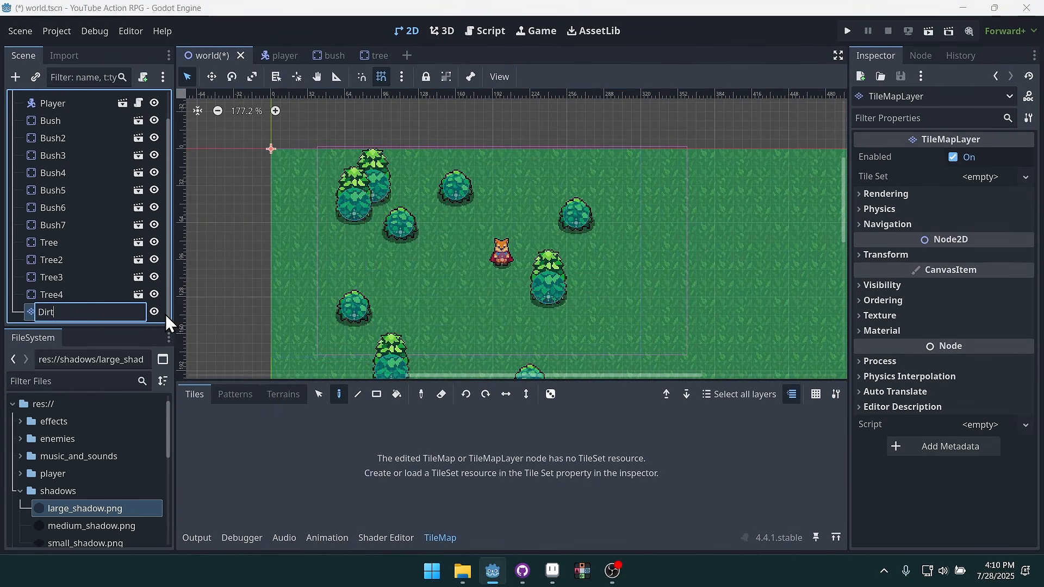
type("TileMapLayer")
key("Return")
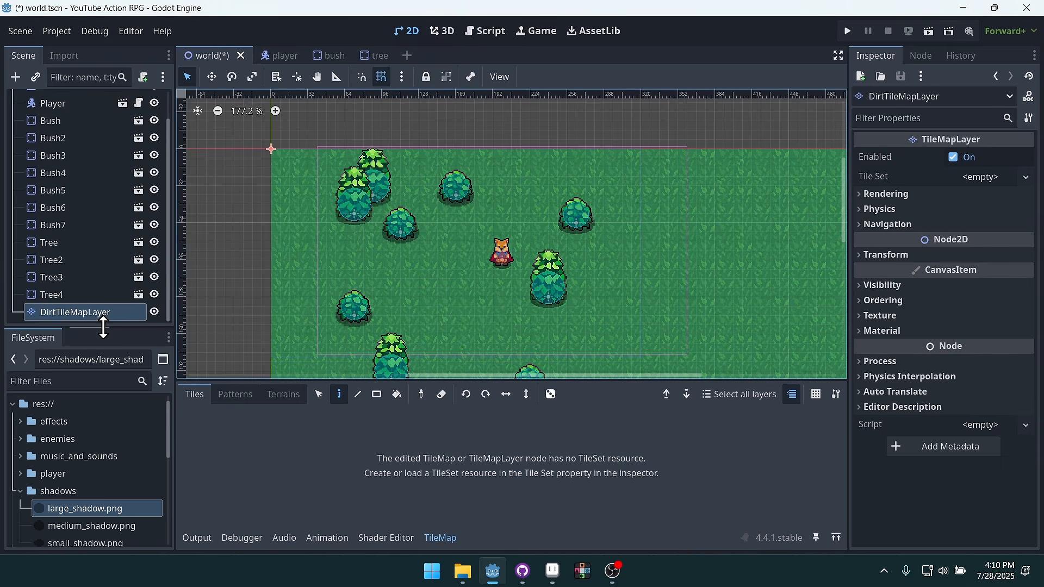
Assign a new TileSet resource to the DirtTileMapLayer node
left_click_drag(101, 333, 108, 435)
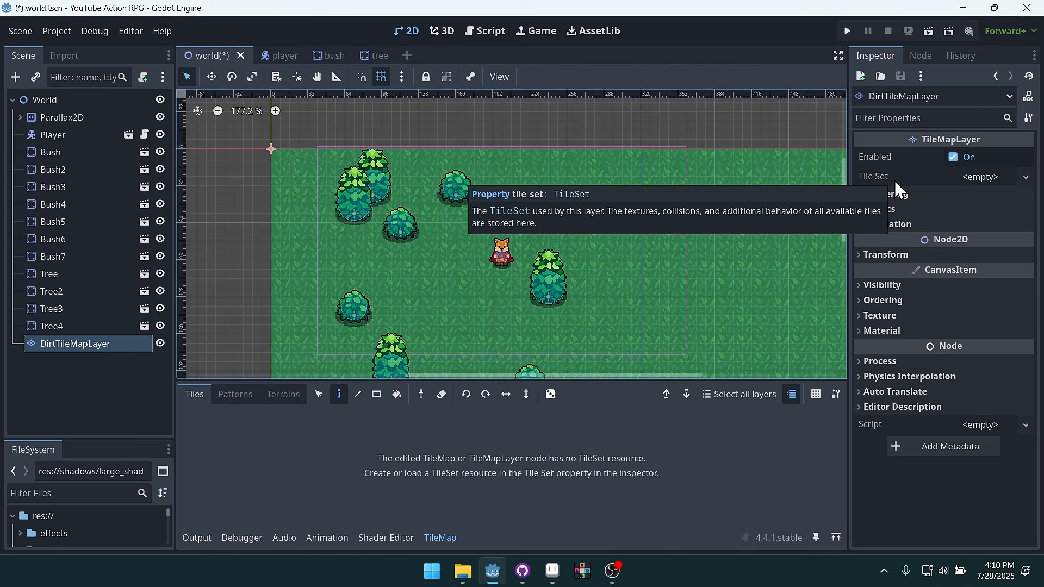
left_click(997, 182)
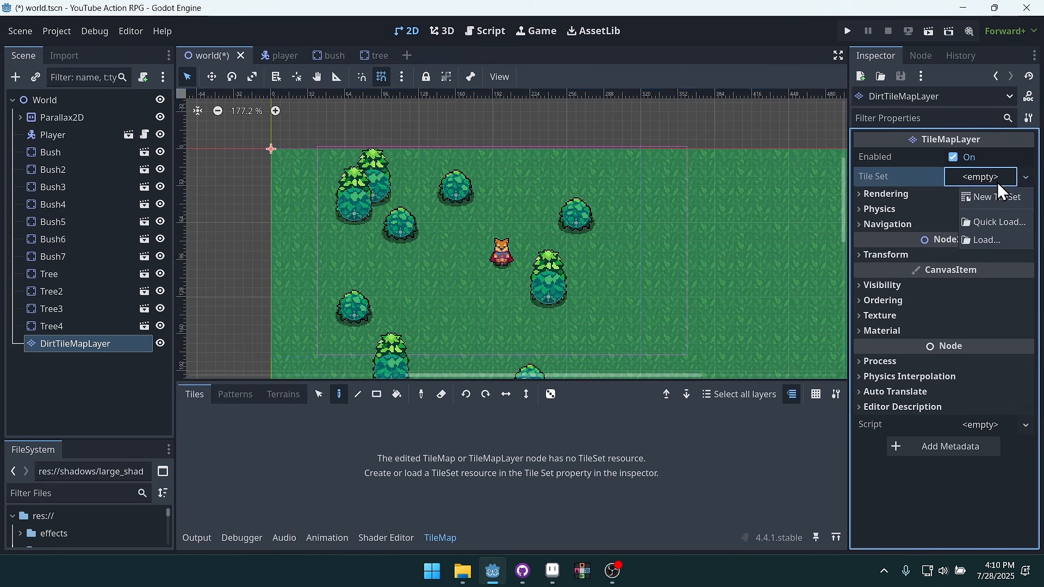
left_click(999, 197)
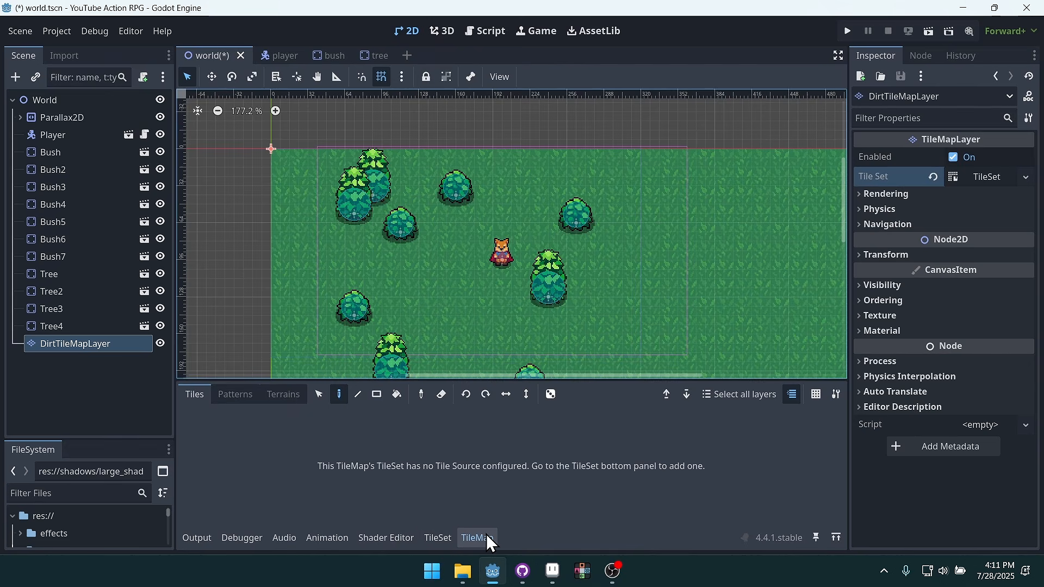
Add an atlas tile source to the TileSet using dirt_tileset.png from the world folder
left_click(440, 539)
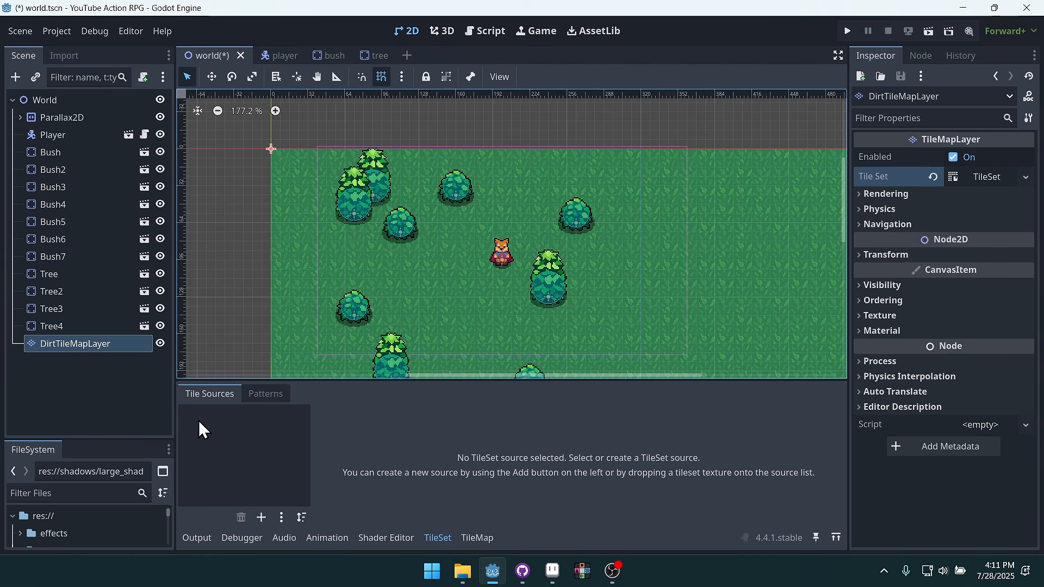
left_click(261, 518)
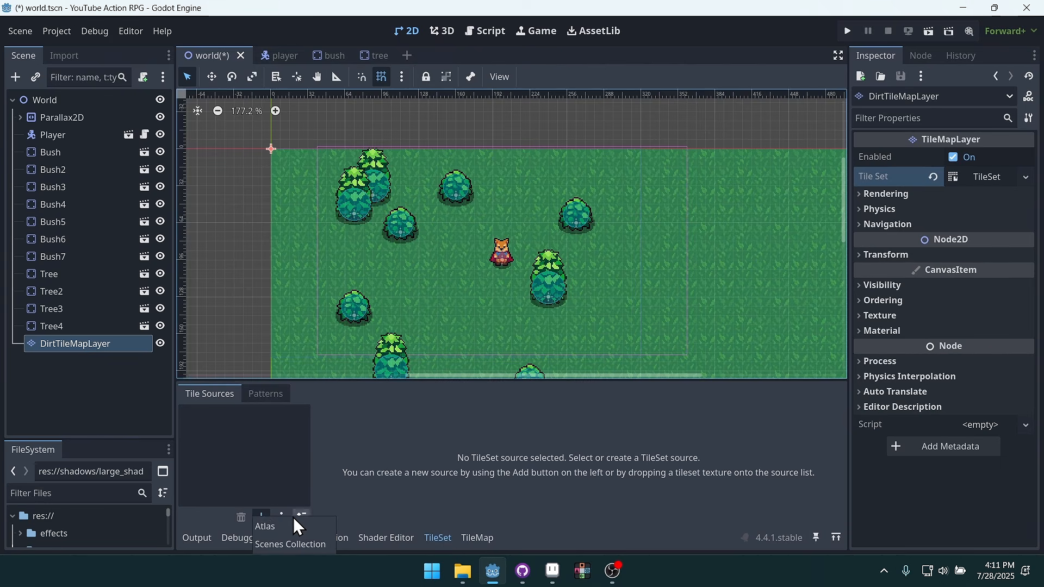
left_click(288, 523)
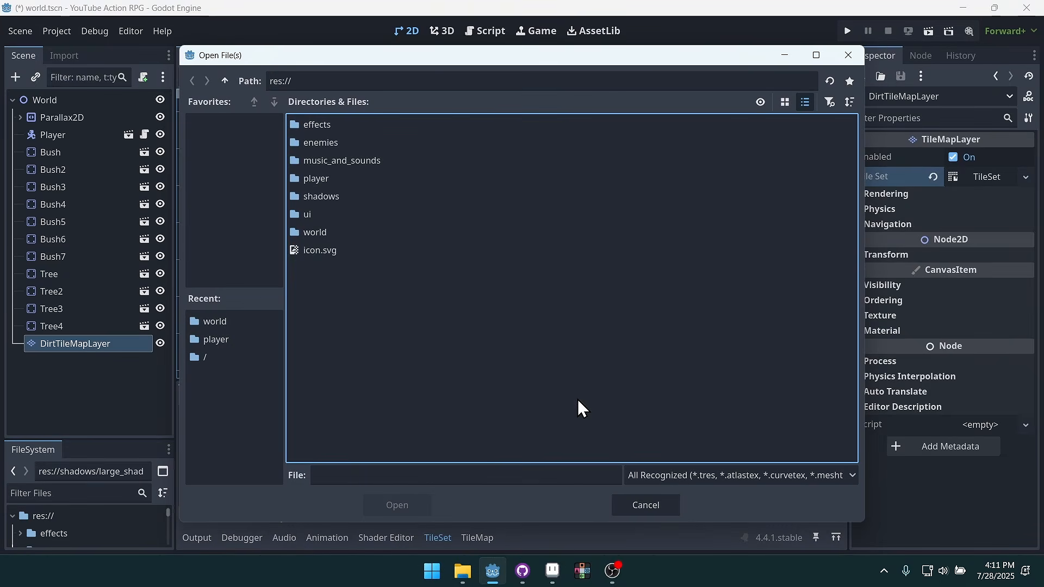
double_click(329, 233)
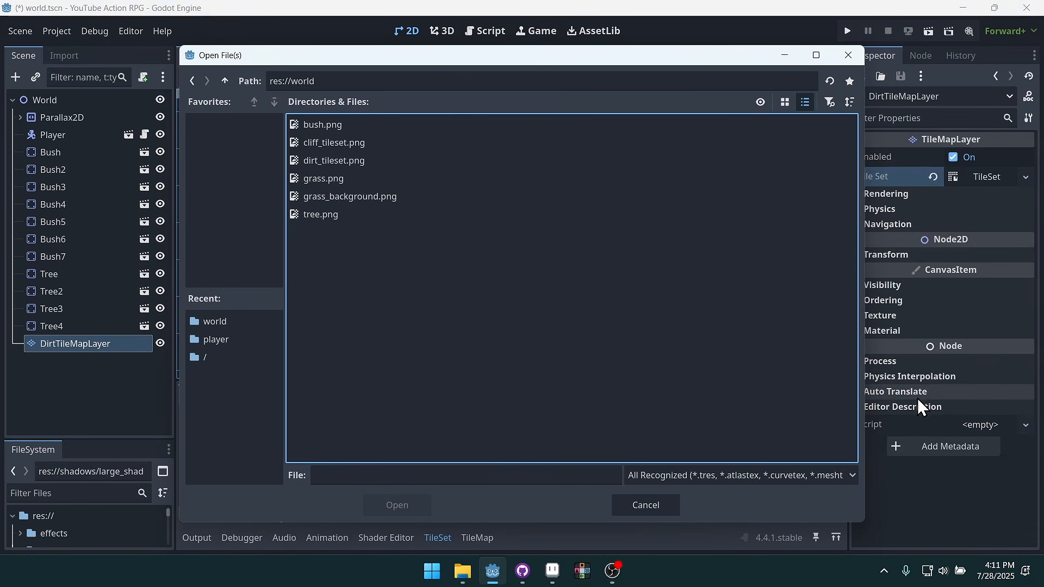
double_click(344, 161)
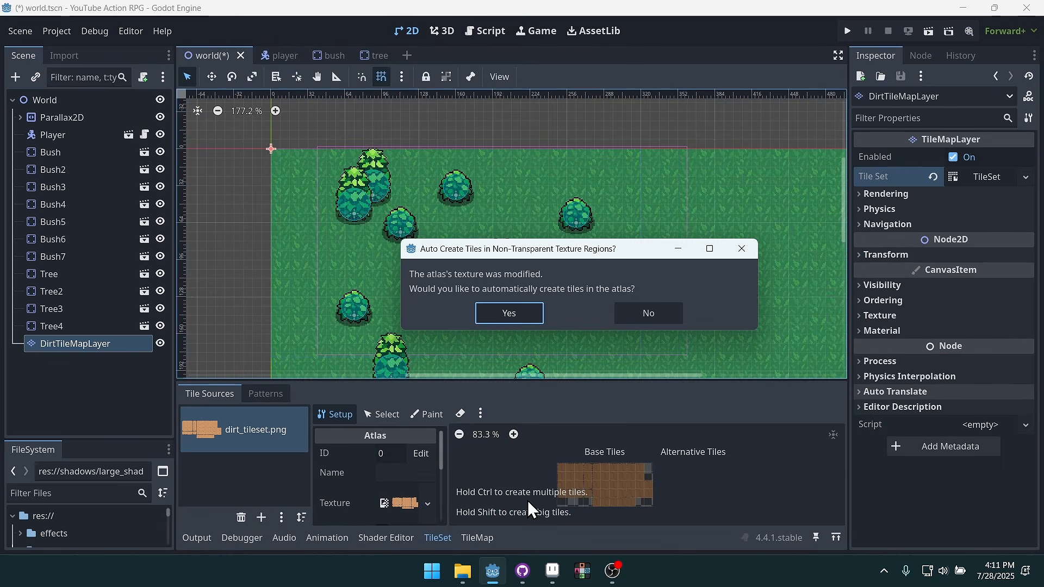
Automatically create atlas tiles from the non-transparent regions of dirt_tileset.png and enlarge the tile editing area
left_click(511, 314)
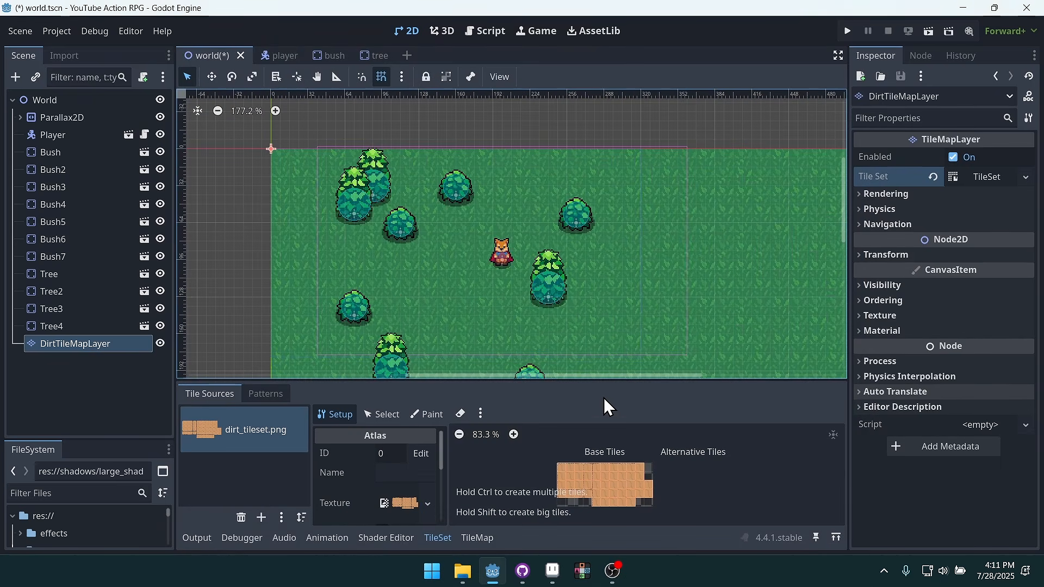
left_click_drag(594, 381, 596, 261)
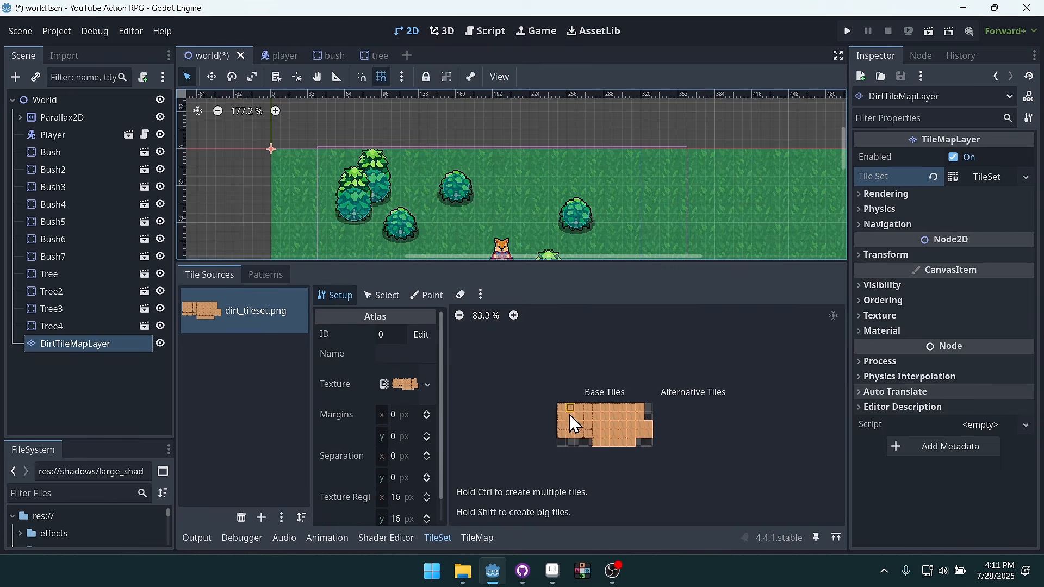
scroll(640, 432, "up", 5)
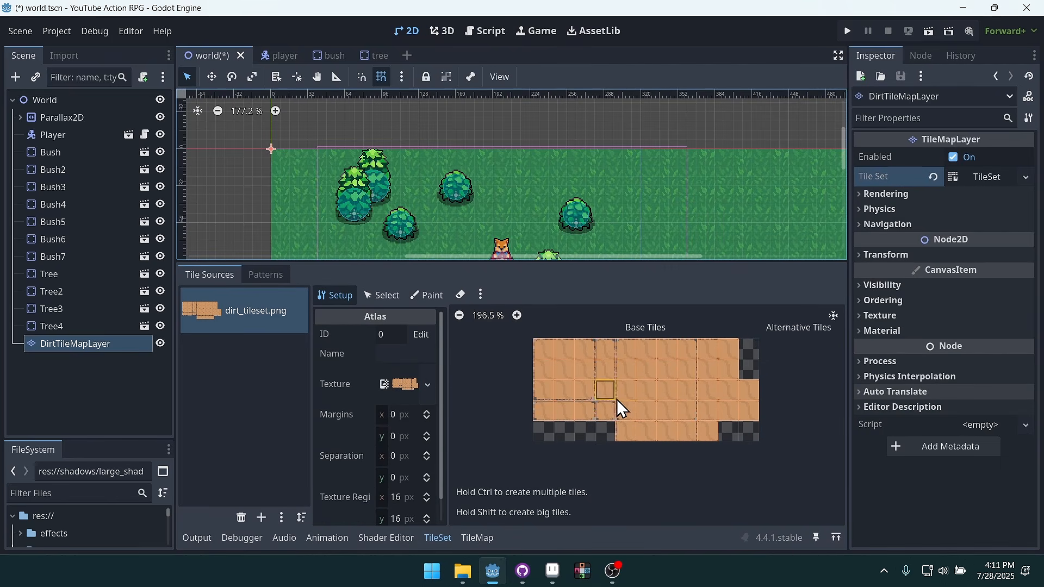
scroll(613, 393, "up", 1)
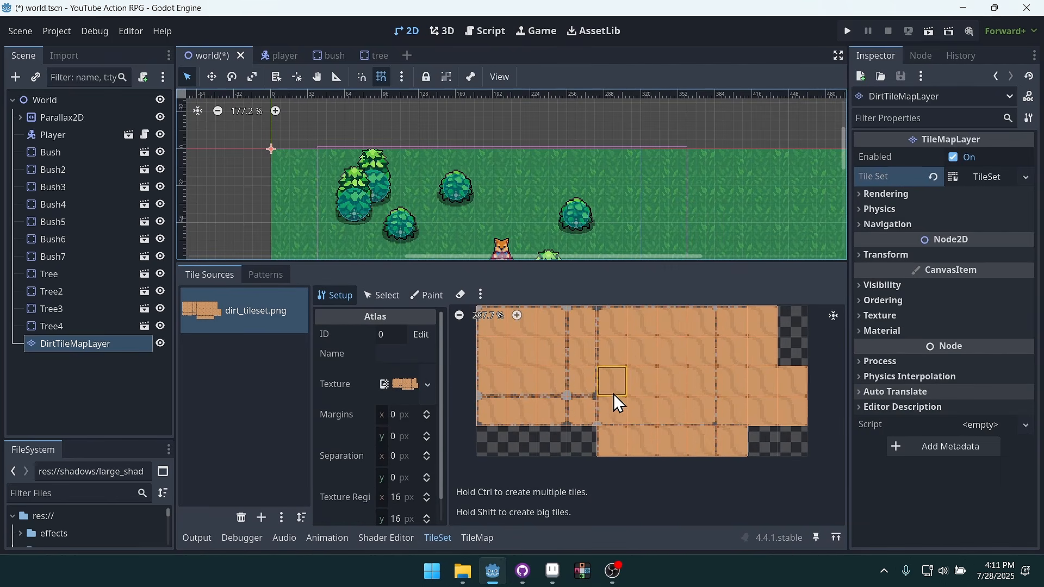
scroll(645, 403, "up", 1)
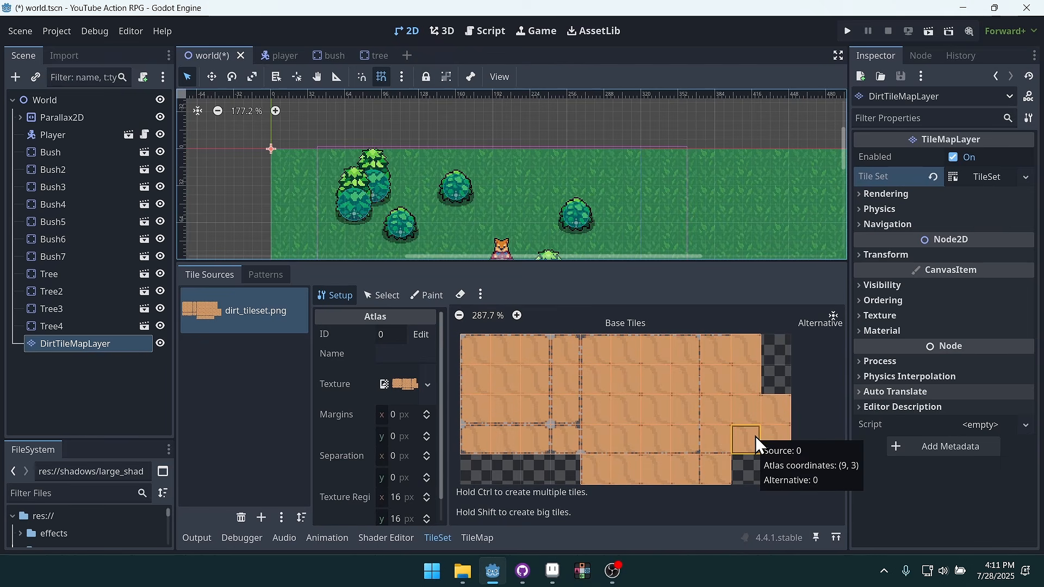
Try painting a small dirt patch beside the tree near the player, using individual tiles from the dirt atlas
left_click(479, 538)
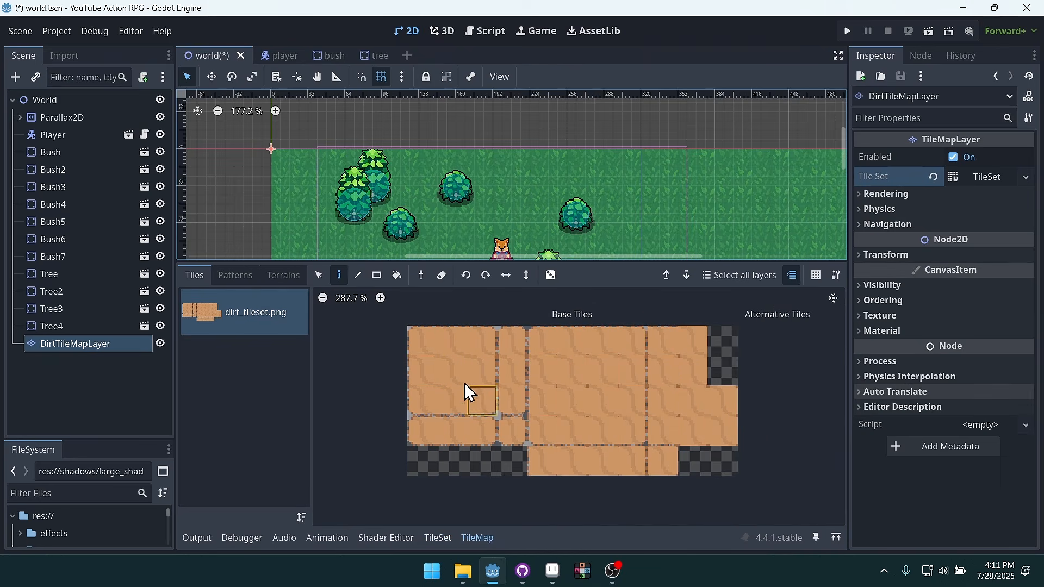
left_click(452, 370)
middle_click_drag(648, 198, 629, 122)
left_click_drag(561, 191, 592, 187)
left_click(552, 342)
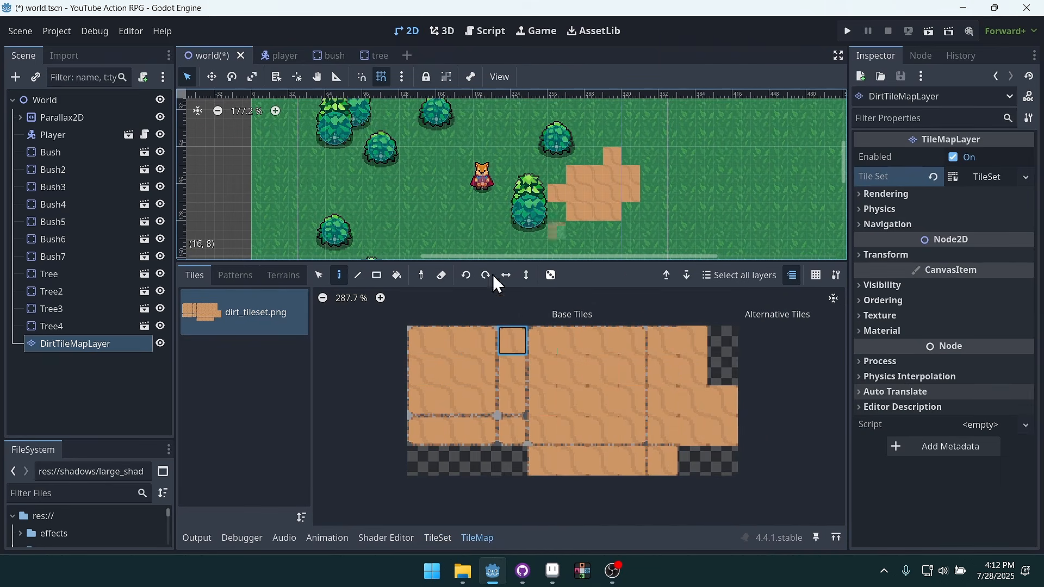
left_click(513, 341)
left_click(426, 328)
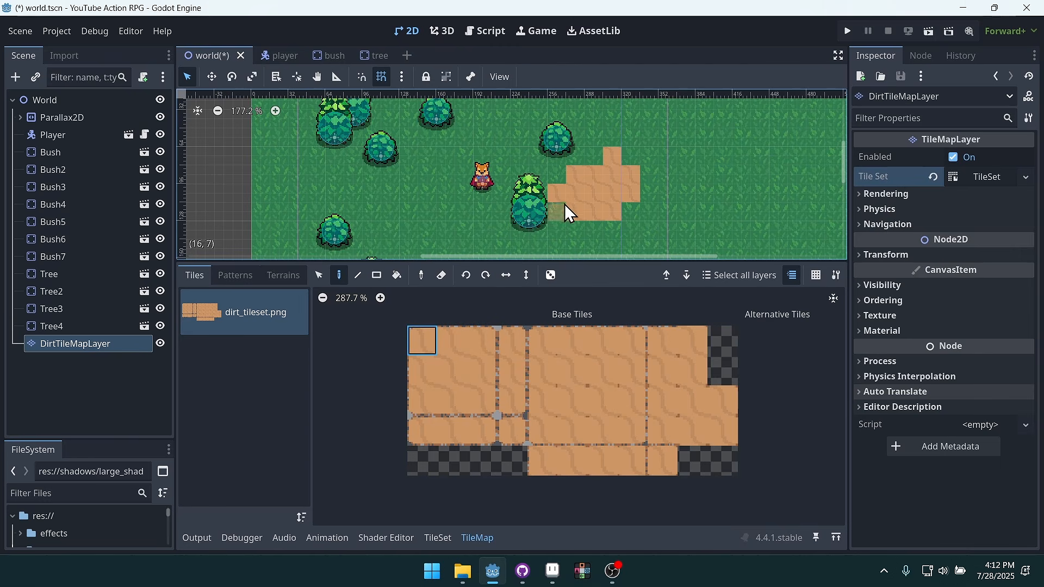
left_click(594, 163)
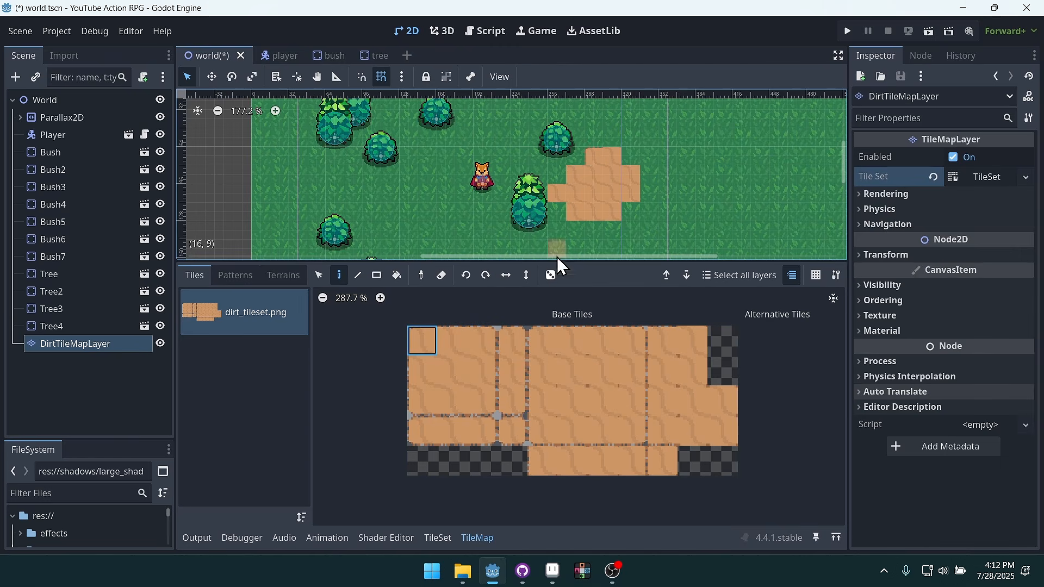
Erase the whole trial dirt patch from the world
mouse_move(623, 203)
middle_mouse_down()
mouse_move(667, 144)
mouse_move(630, 199)
middle_mouse_up()
scroll(636, 175, "up", 2)
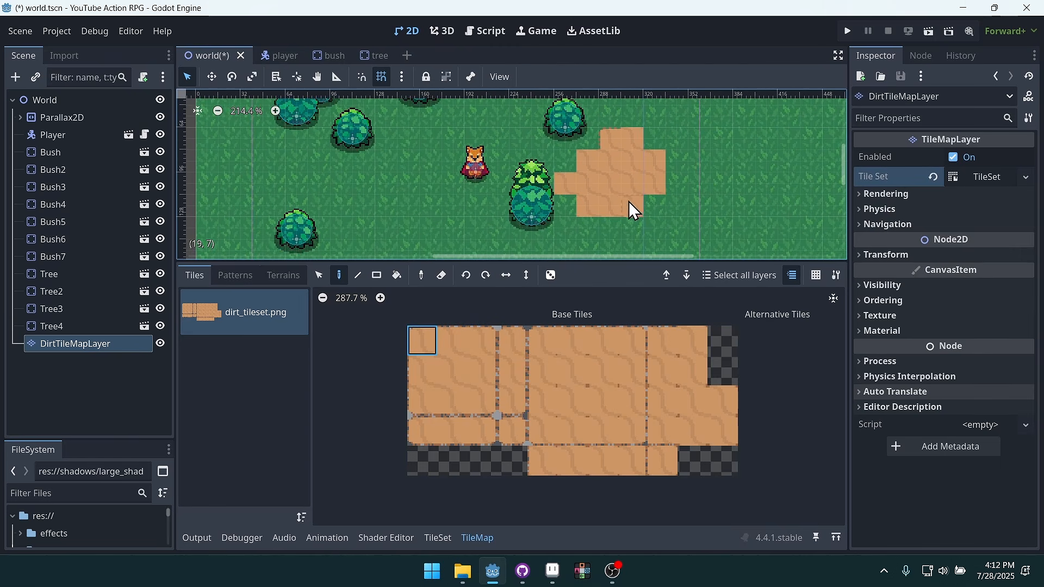
mouse_move(628, 201)
right_mouse_down()
mouse_move(660, 167)
mouse_move(613, 154)
mouse_move(594, 191)
mouse_move(568, 191)
right_mouse_up()
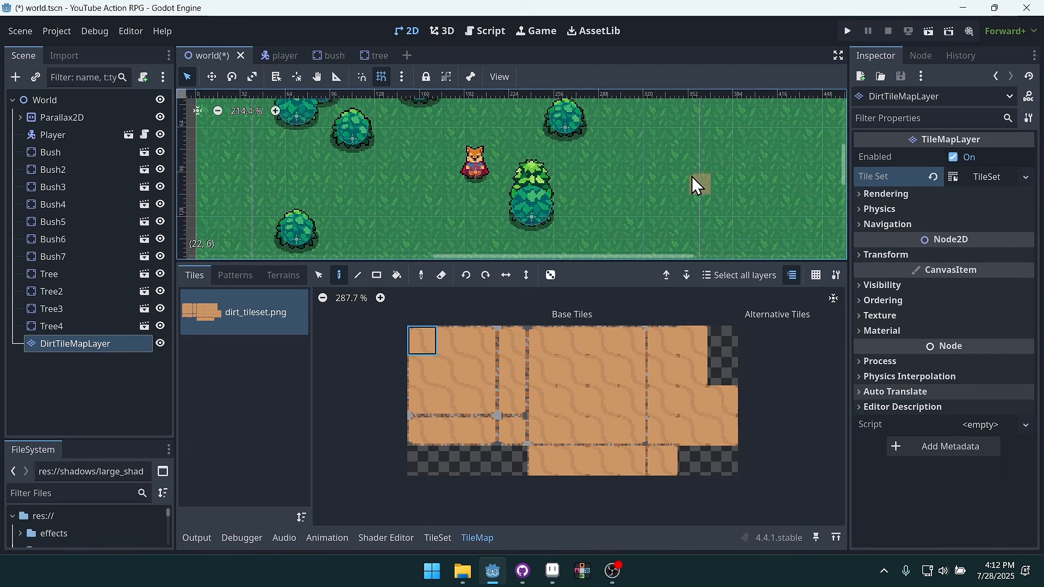
Switch to painting tile properties in the TileSet editor and choose Terrains as the property
left_click(438, 537)
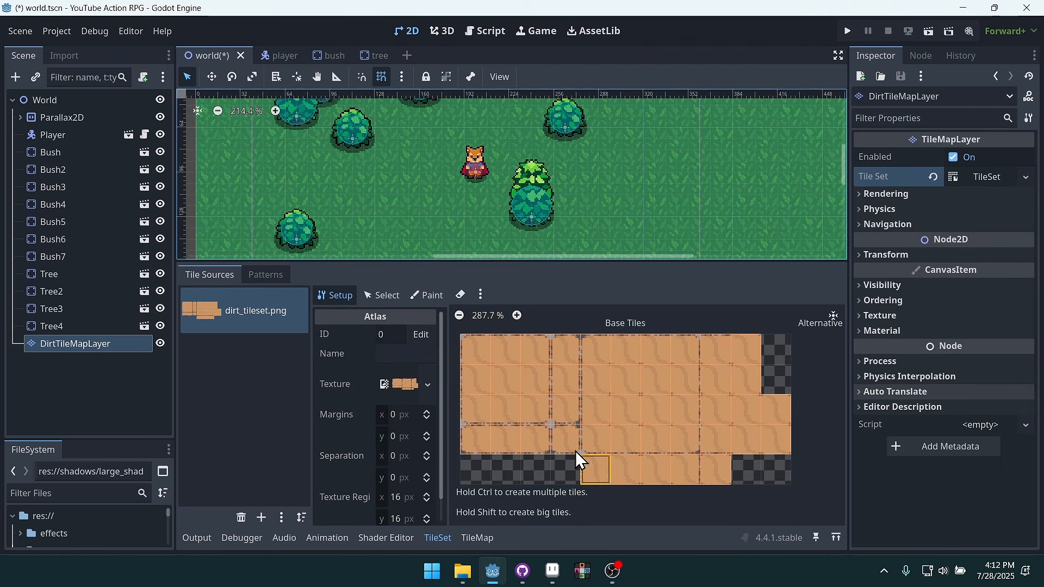
left_click(428, 295)
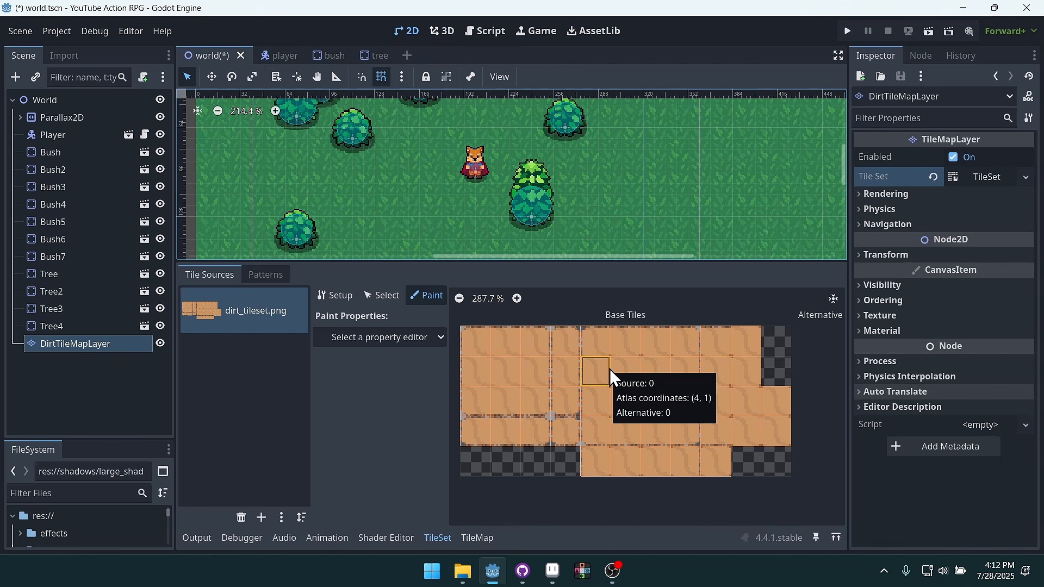
left_click(403, 349)
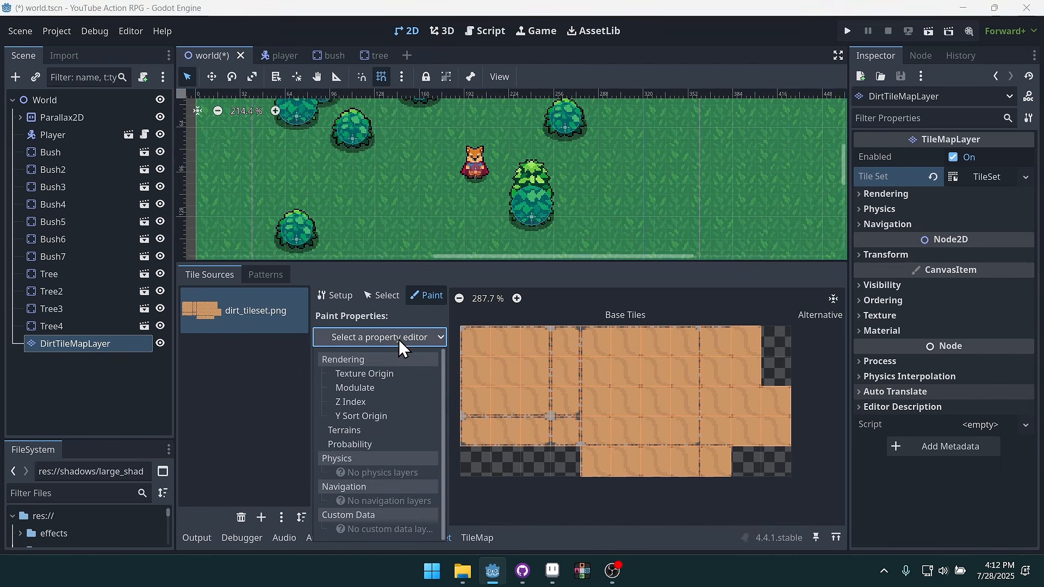
left_click(357, 431)
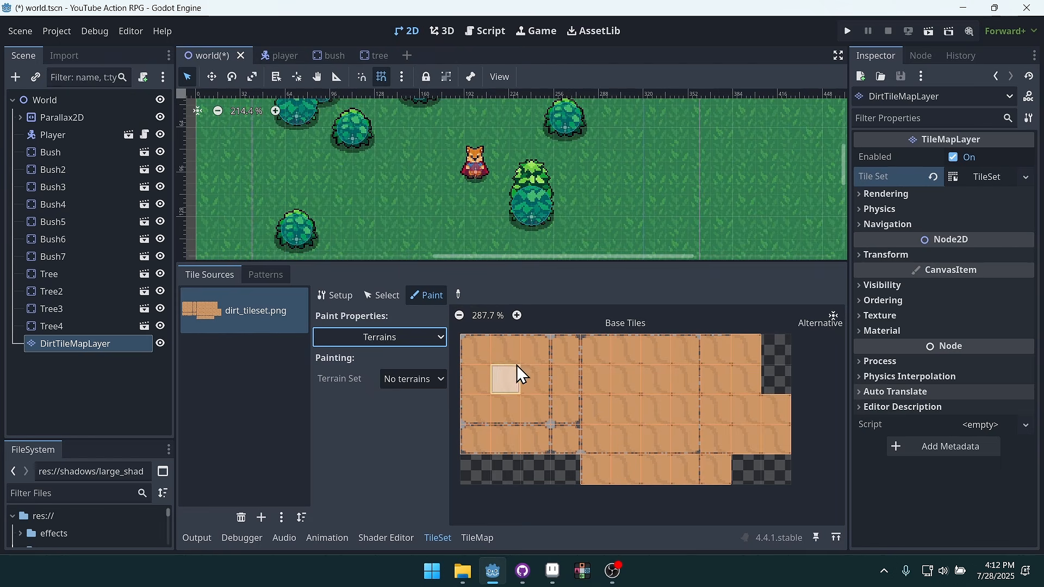
Add a terrain set containing one terrain to the DirtTileMapLayer's TileSet
left_click(987, 177)
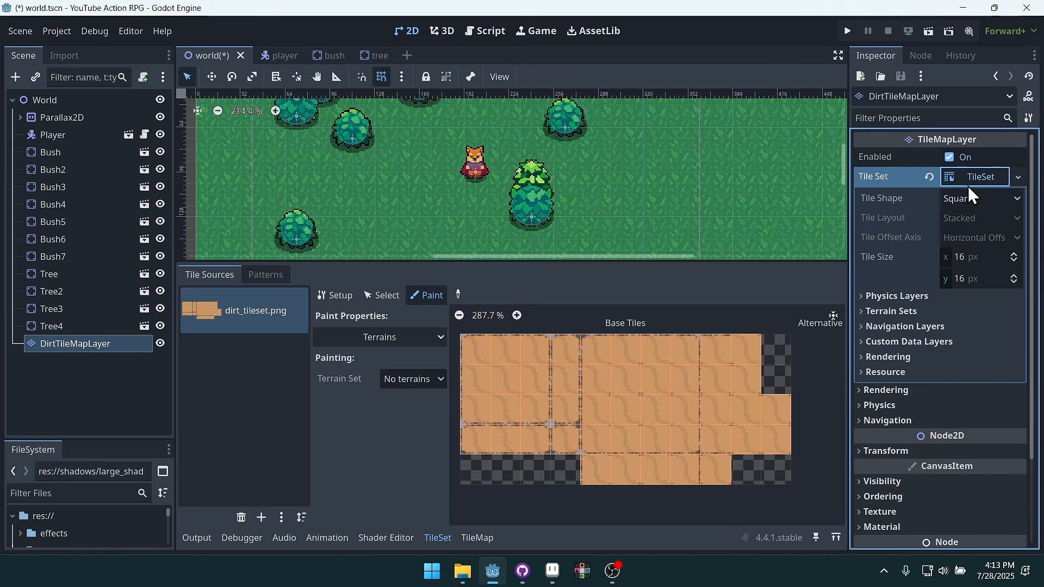
left_click(895, 314)
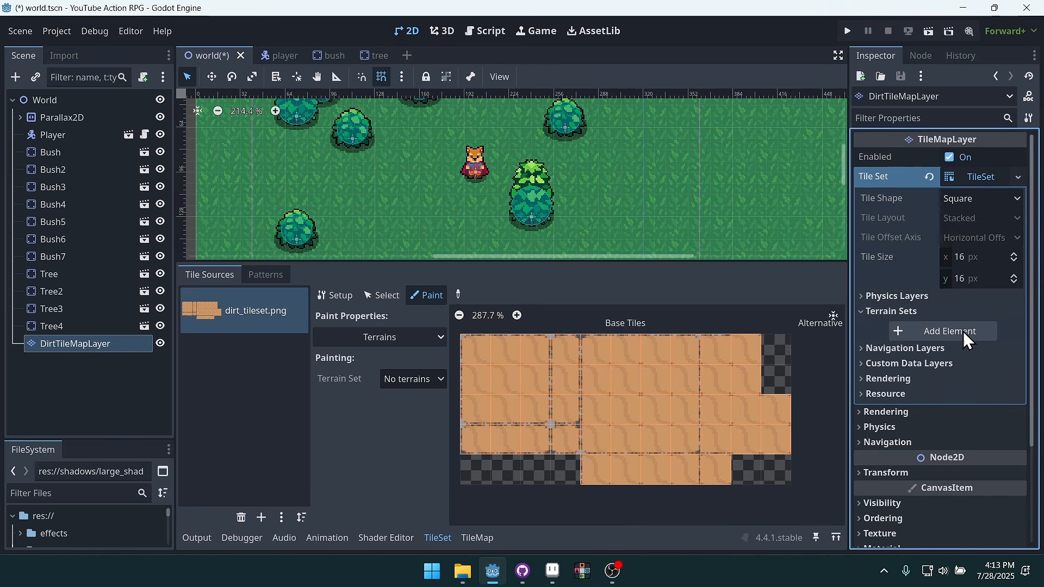
left_click(933, 330)
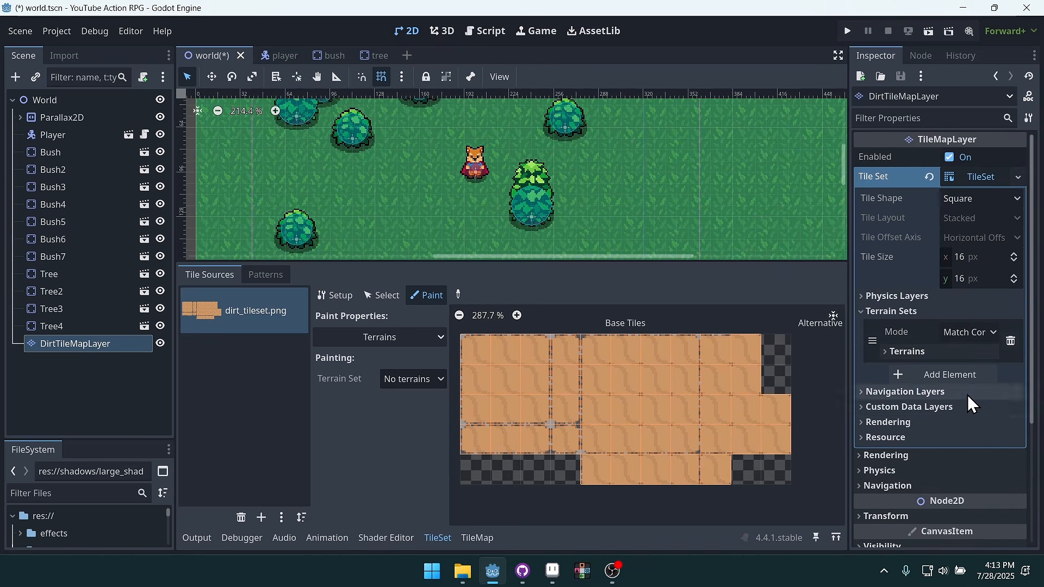
left_click(933, 351)
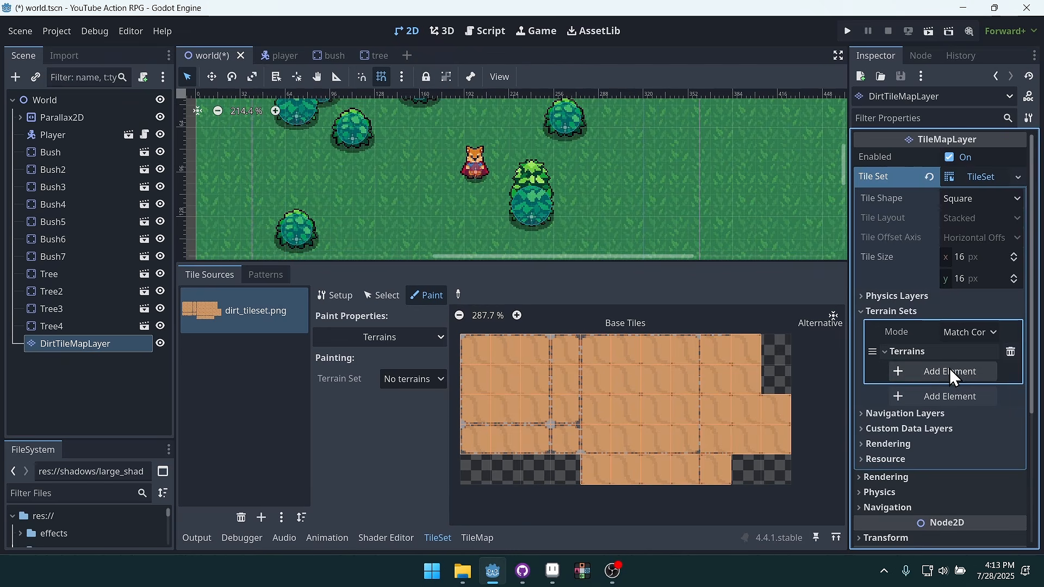
left_click(934, 371)
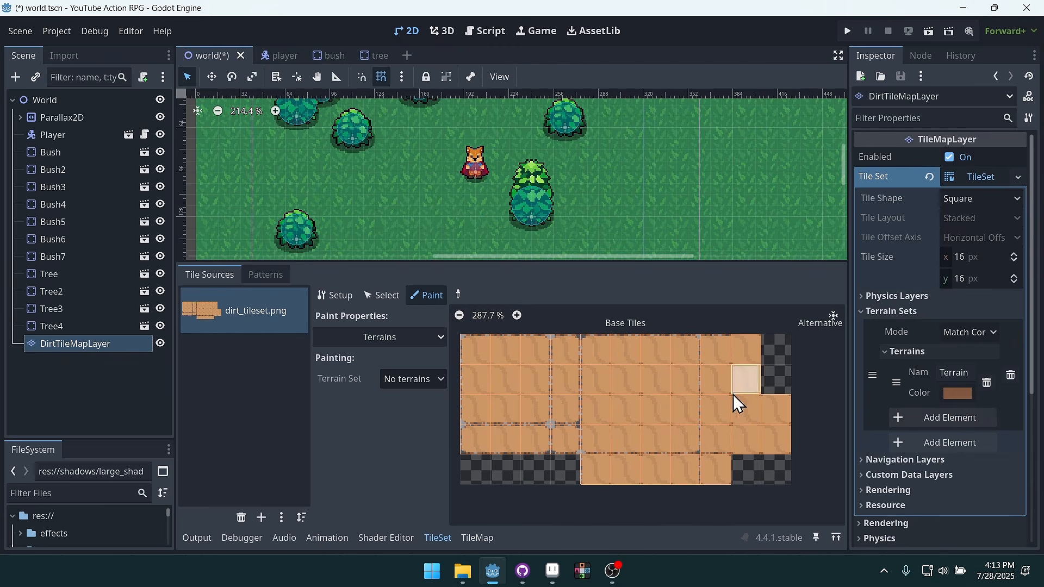
Assign every tile in the dirt atlas to Terrain Set 0 and save the world scene
left_click(413, 382)
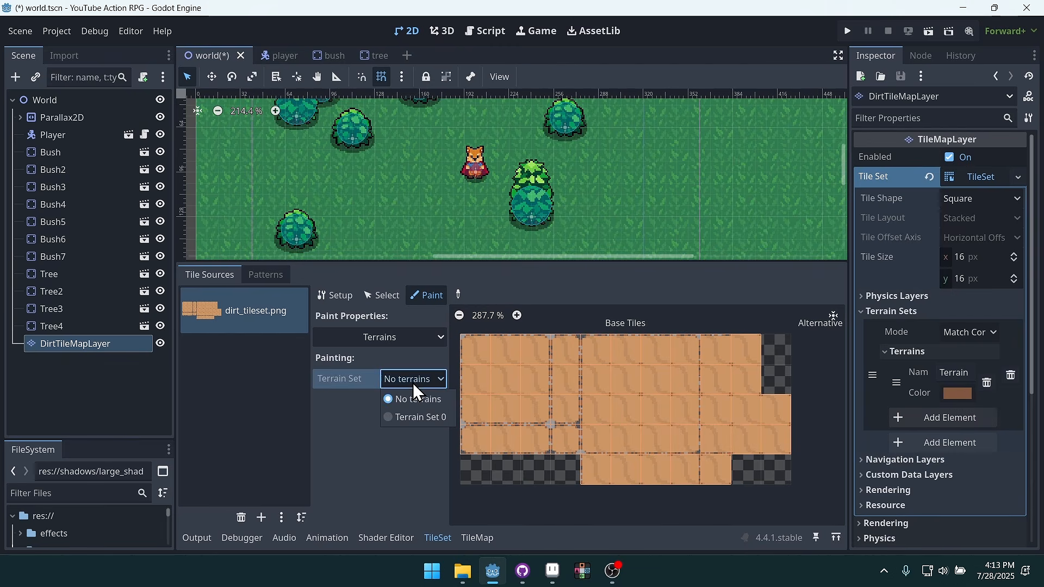
left_click(420, 417)
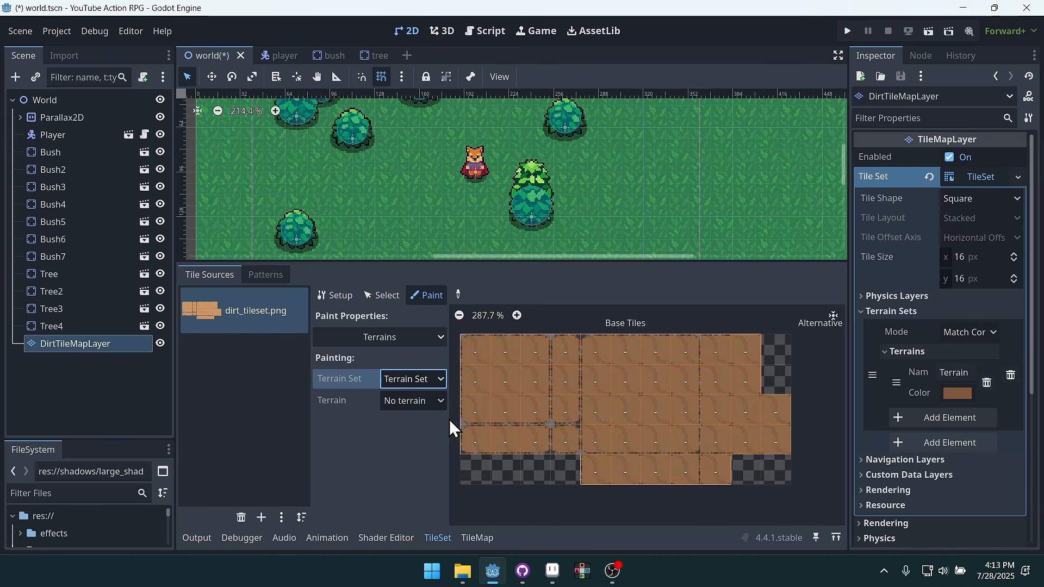
mouse_move(479, 356)
left_mouse_down()
mouse_move(735, 354)
mouse_move(746, 393)
mouse_move(476, 382)
mouse_move(779, 411)
mouse_move(781, 442)
mouse_move(491, 438)
mouse_move(538, 467)
mouse_move(716, 468)
left_mouse_up()
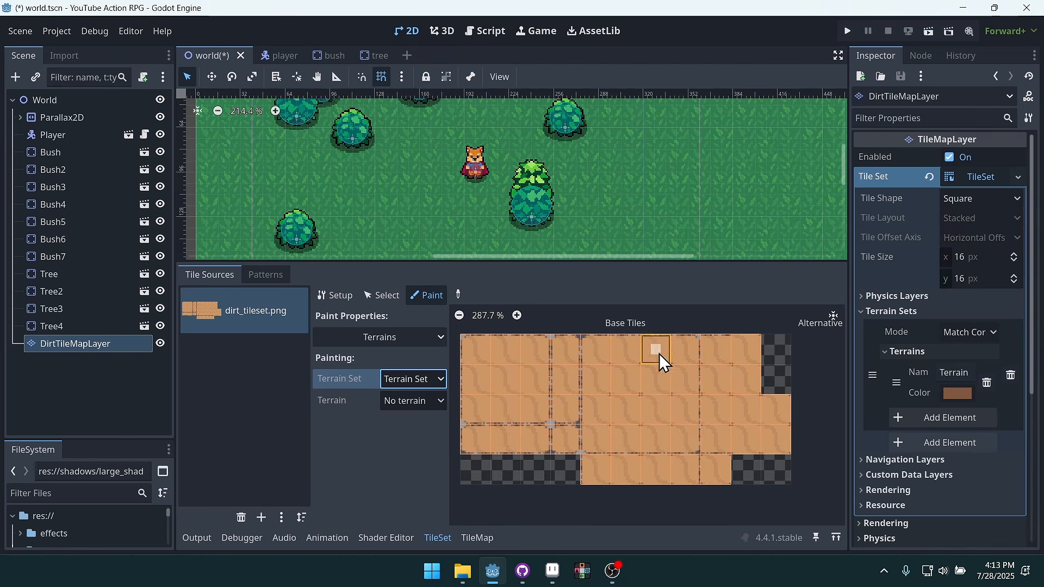
key("ctrl+s")
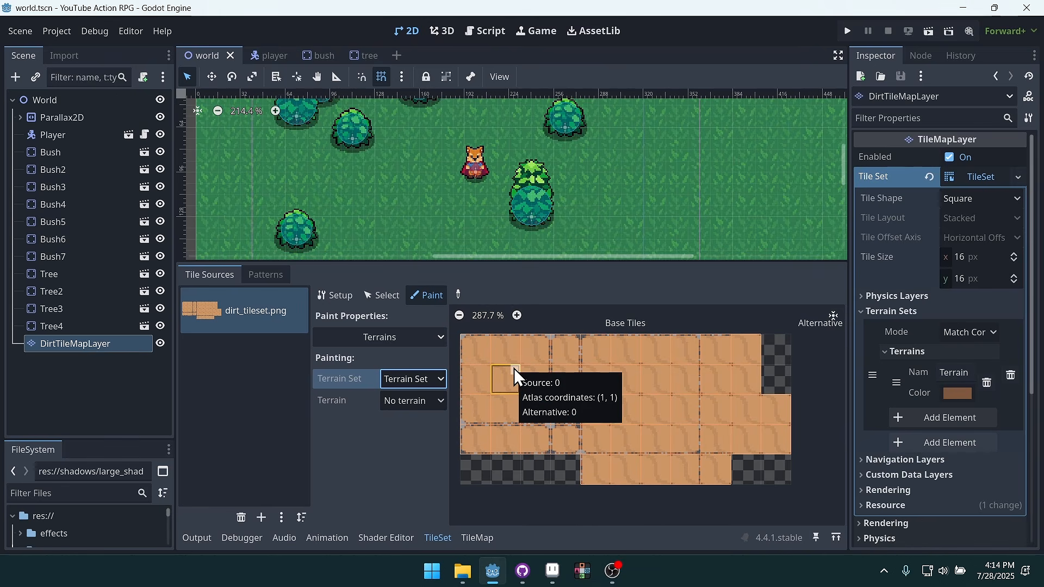
Paint Terrain 0 onto the center, right, bottom and bottom-right cells of the atlas's top-left corner tile
scroll(497, 387, "up", 4)
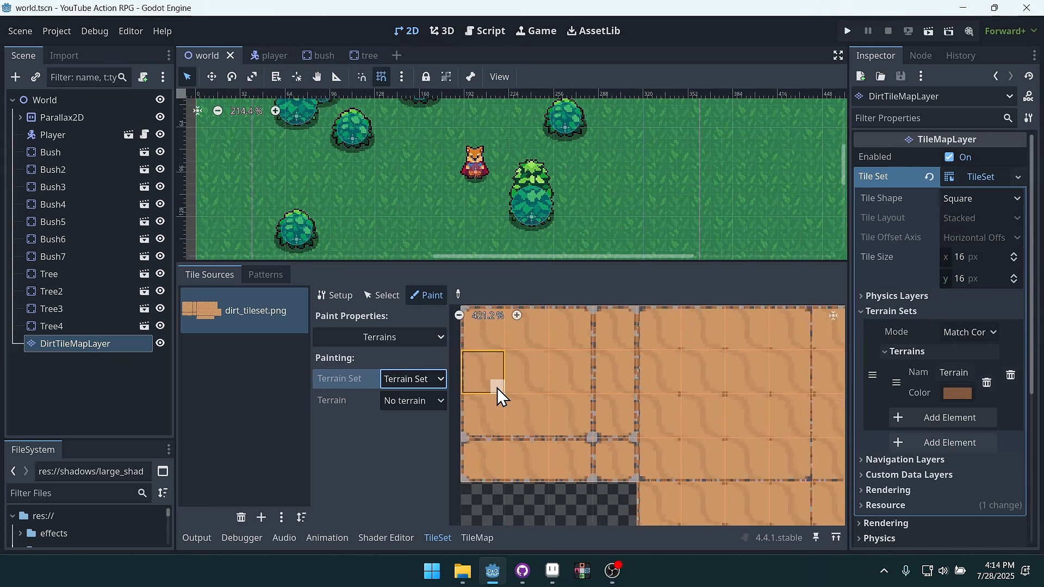
scroll(595, 389, "down", 1)
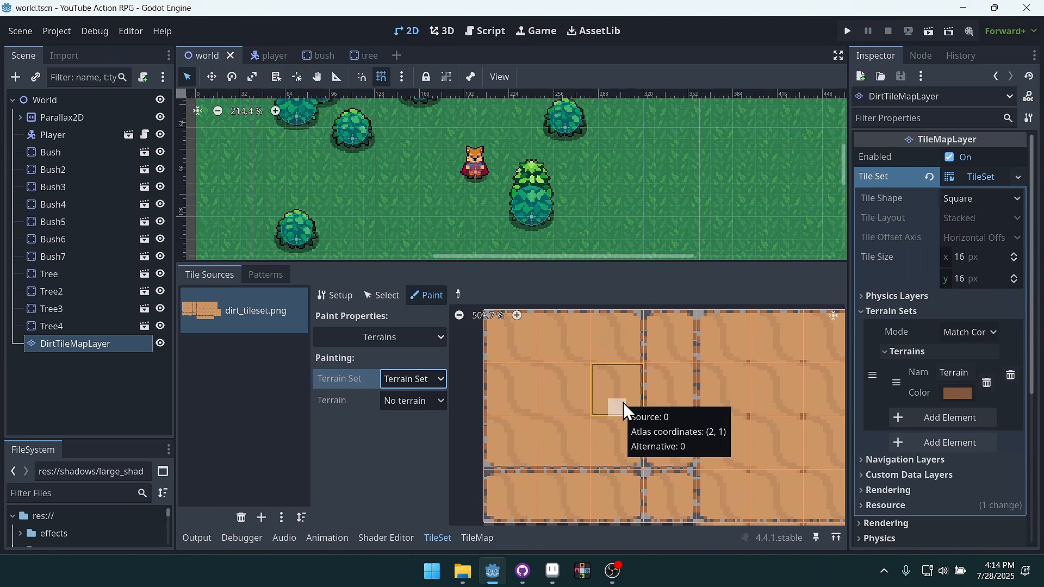
middle_click_drag(662, 395, 724, 419)
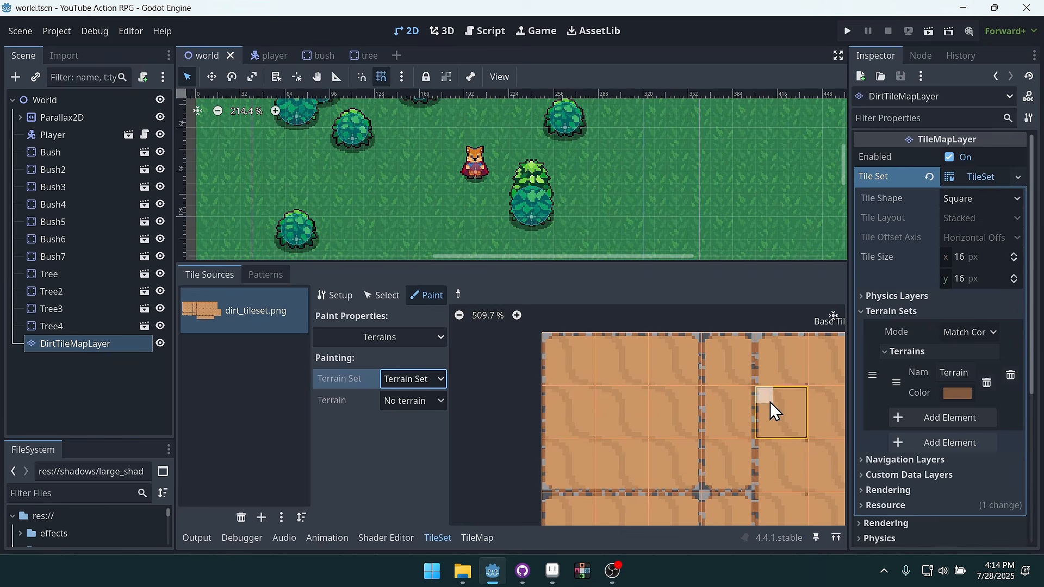
left_click(567, 361)
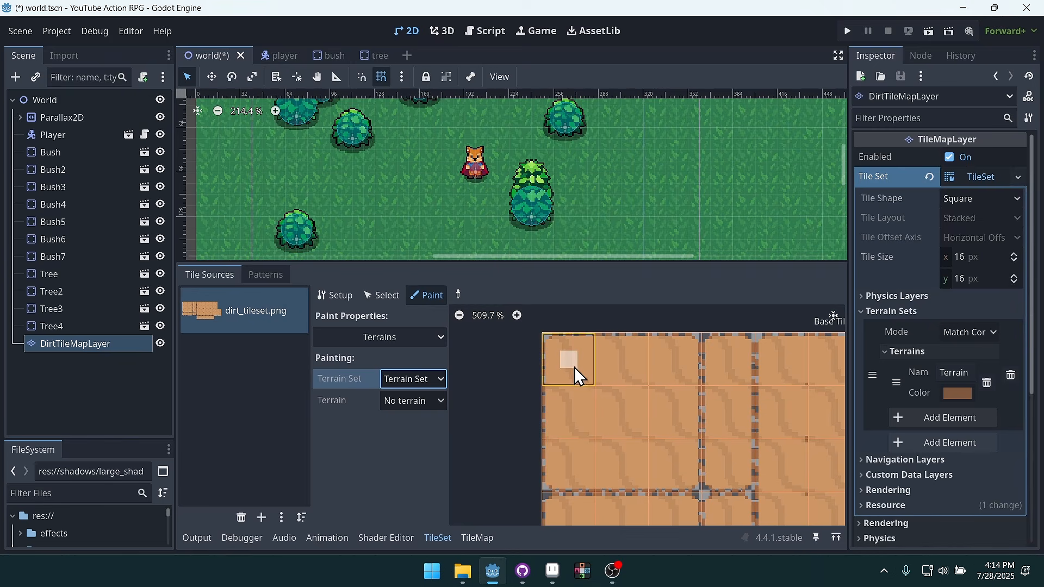
left_click(412, 401)
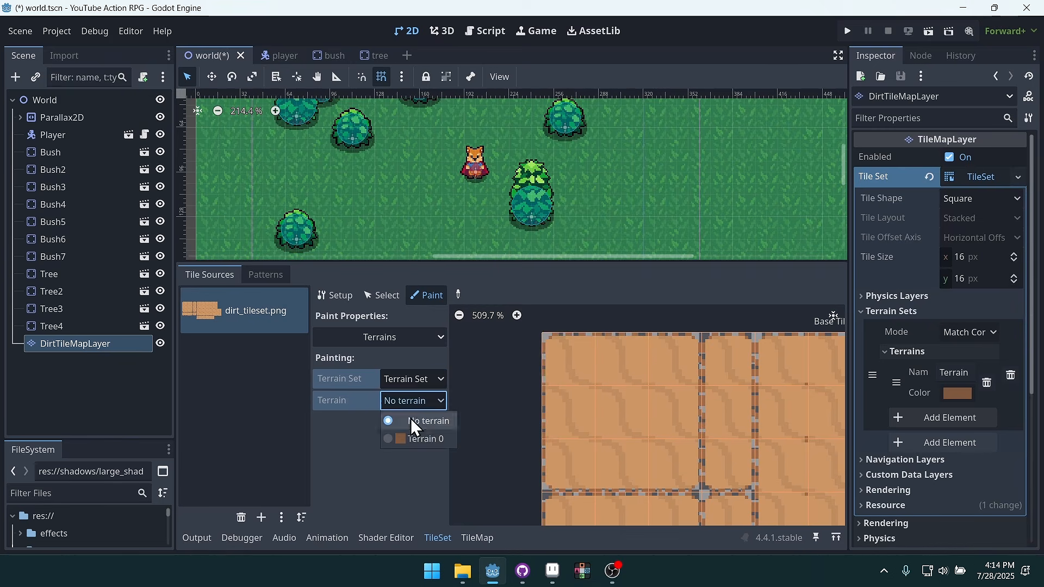
left_click(413, 438)
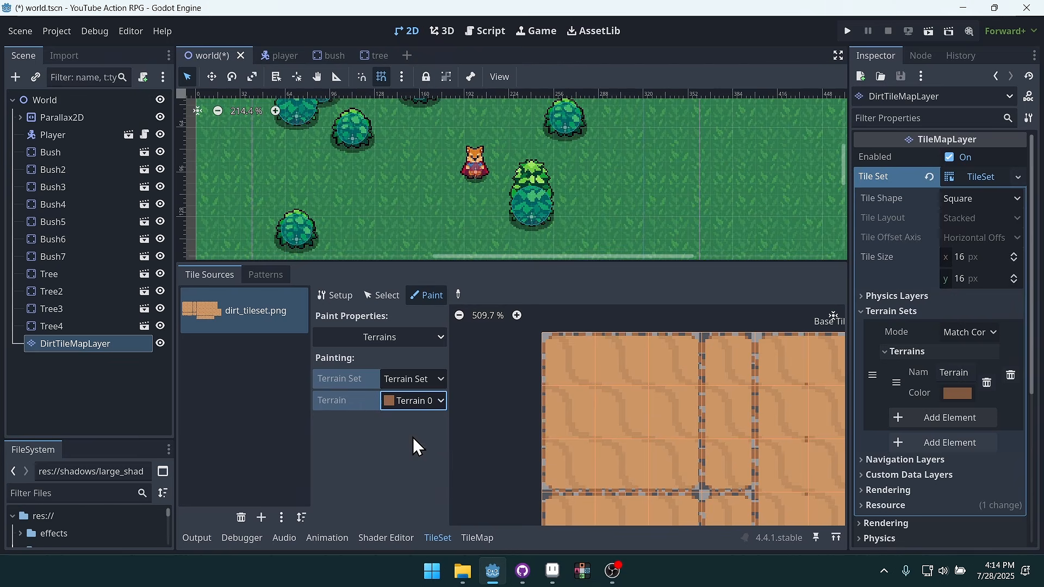
left_click(571, 379)
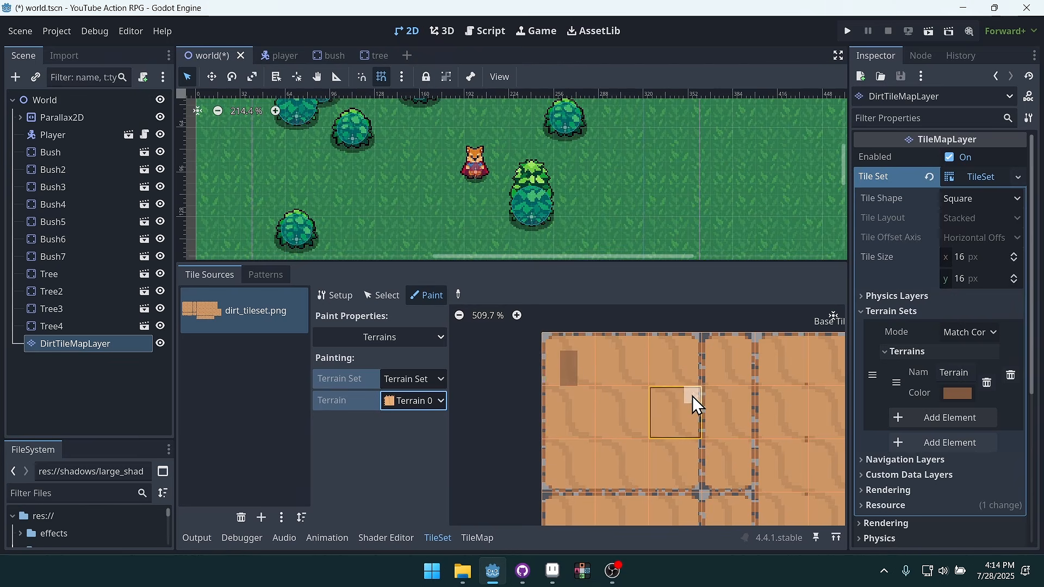
left_click(586, 380)
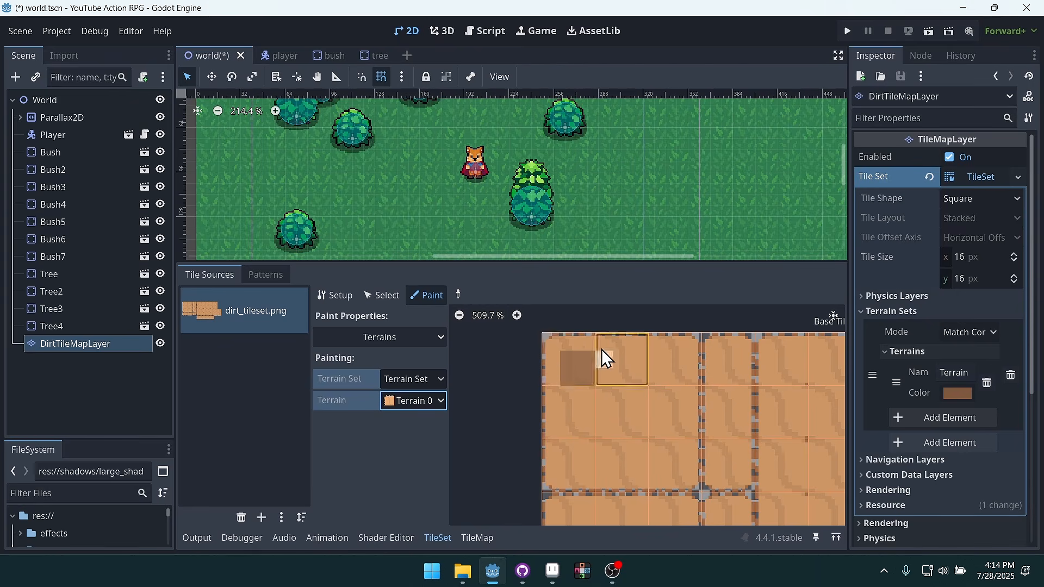
left_click(553, 381)
right_click(555, 380)
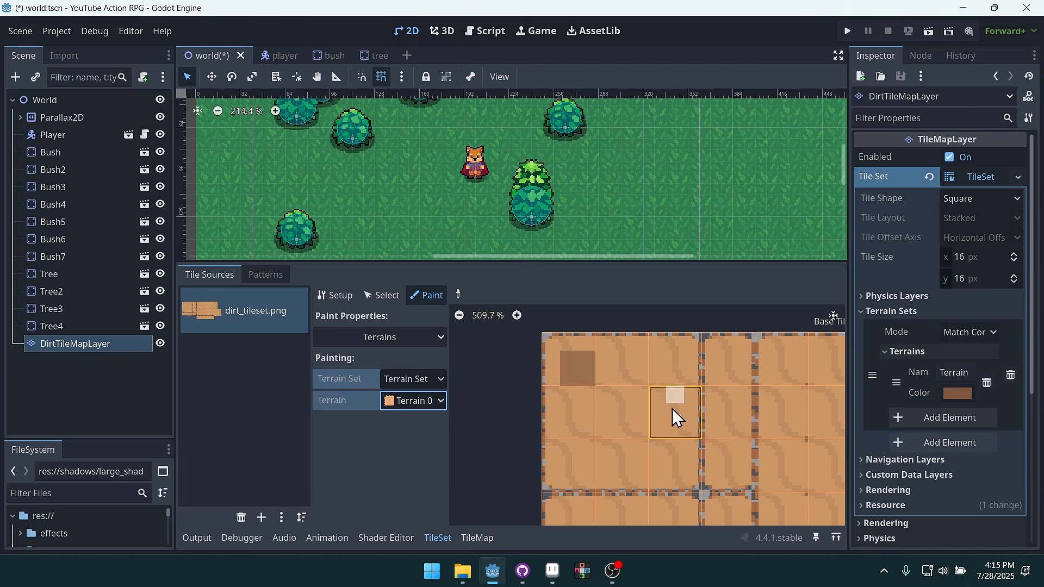
Paint Terrain 0 onto all nine cells of the atlas tile at coordinates (1, 1)
middle_click_drag(653, 408, 634, 392)
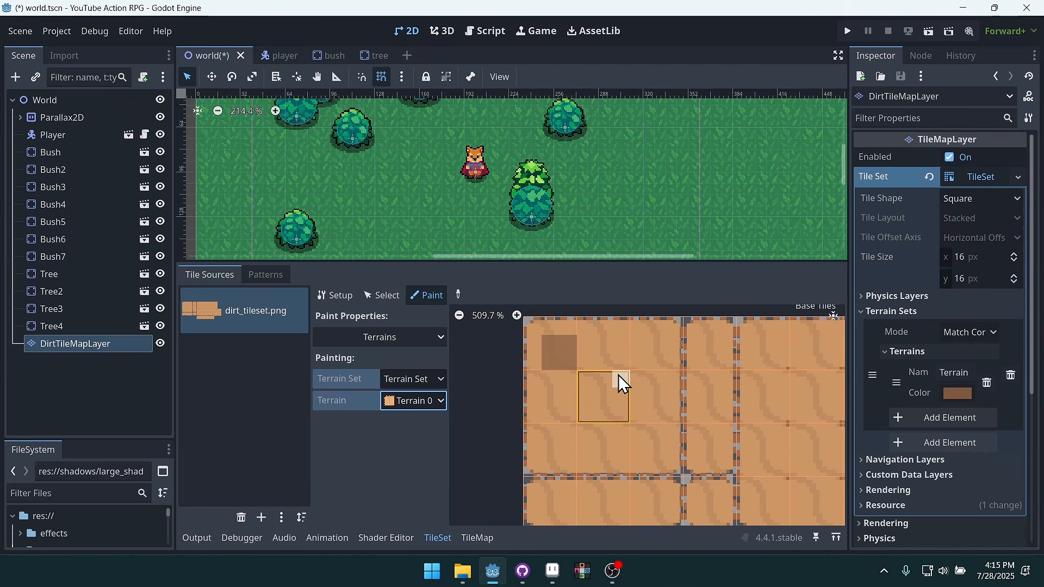
left_click(600, 402)
left_click_drag(585, 386, 608, 413)
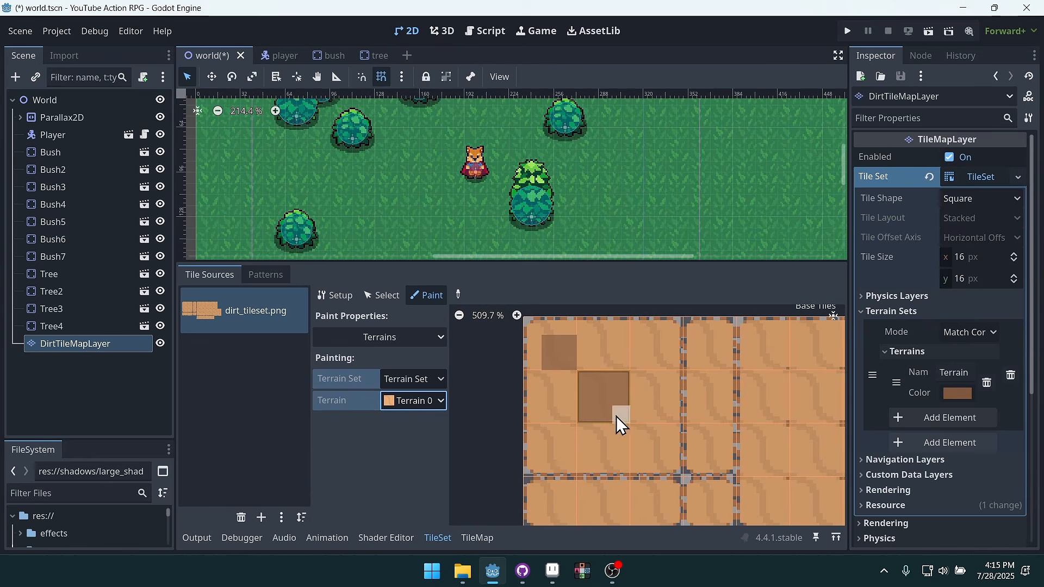
Paint Terrain 0 onto the center of the isolated tile at (3, 3) and as a horizontal strip through the three tiles left of it
middle_click_drag(690, 413, 662, 349)
middle_click_drag(726, 429, 685, 390)
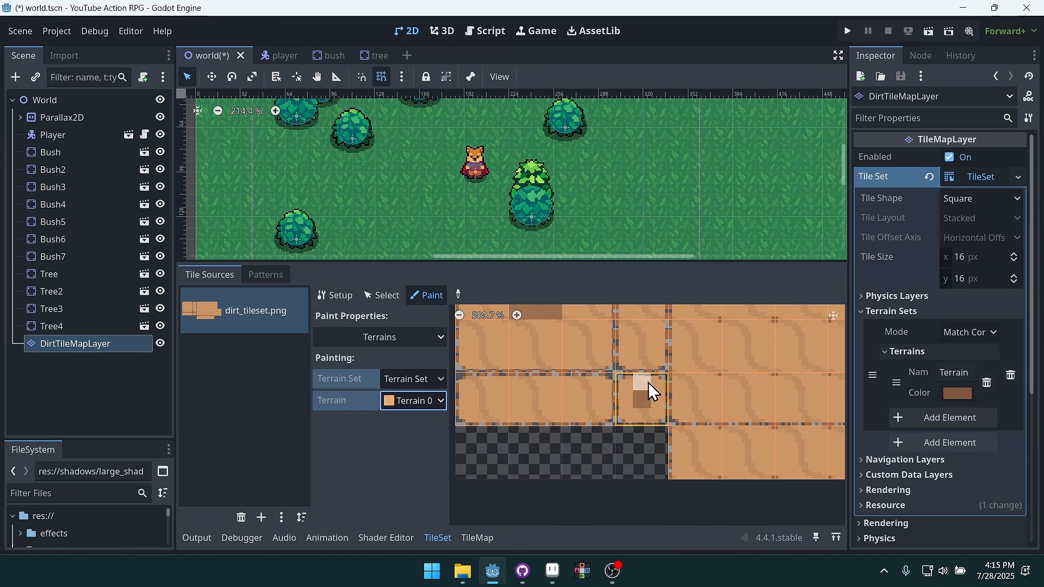
middle_click_drag(734, 383, 787, 439)
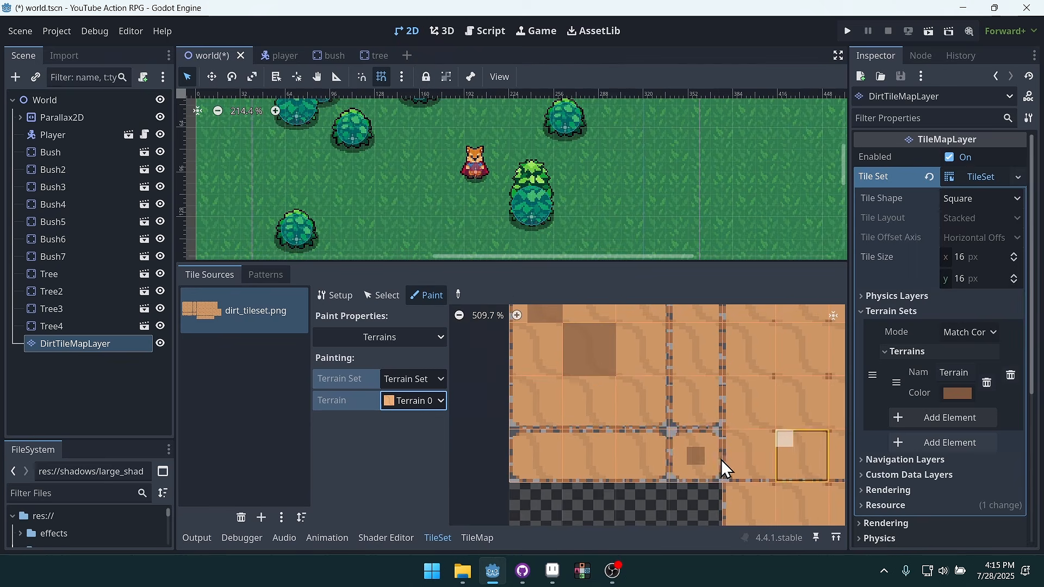
middle_click_drag(717, 370, 696, 385)
scroll(676, 406, "down", 1)
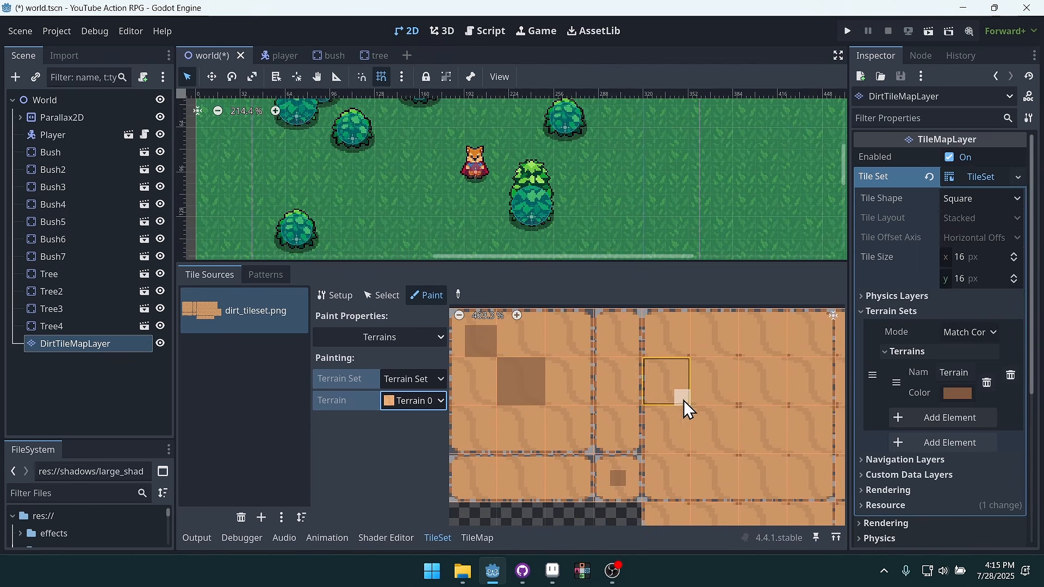
middle_click_drag(645, 426, 680, 419)
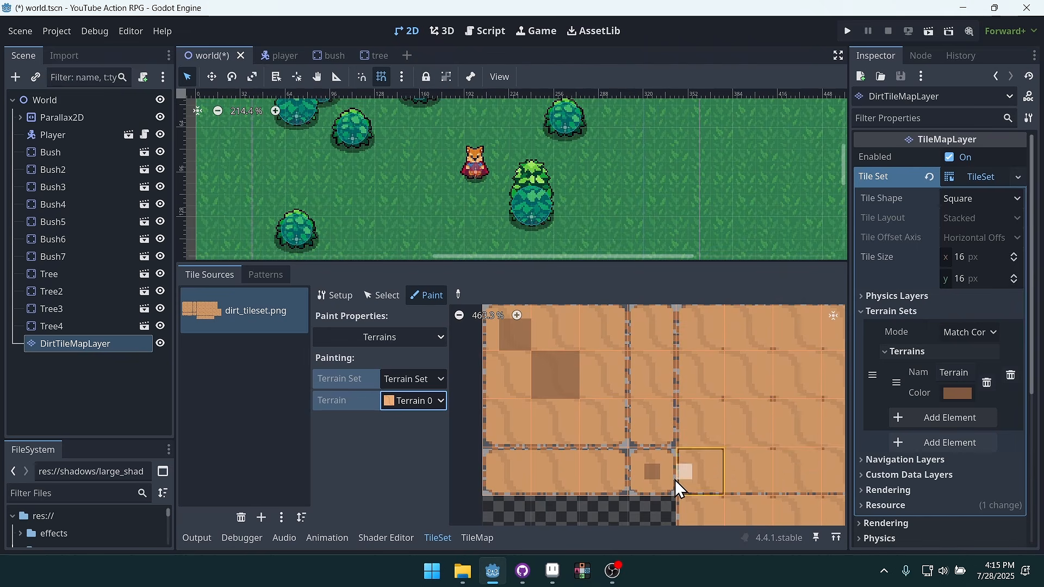
left_click_drag(609, 475, 526, 478)
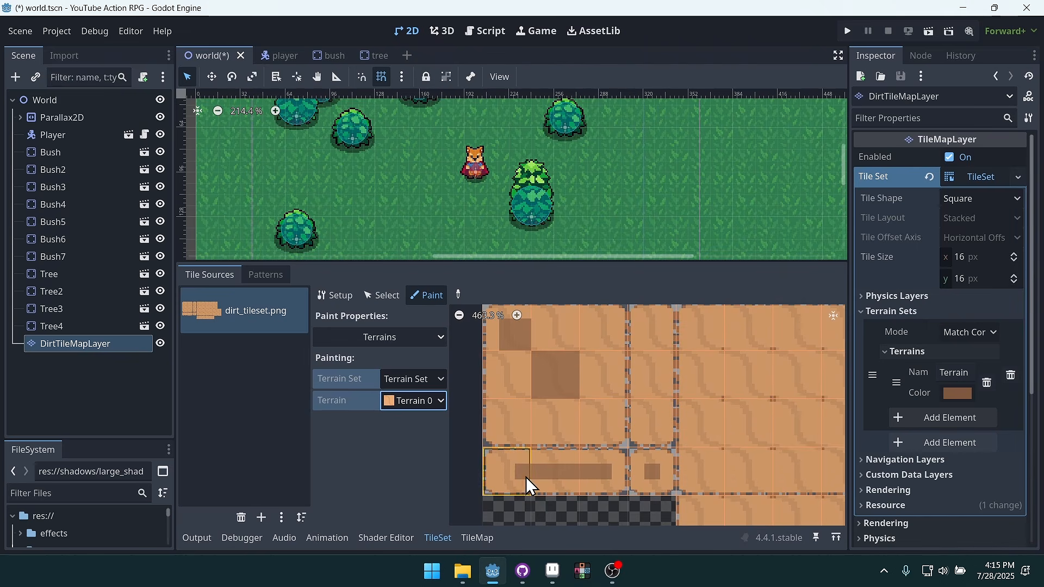
Fill the rest of the 3×3 block with Terrain 0 except its outer edge, and paint a vertical strip through the column beside it
mouse_move(516, 374)
left_mouse_down()
mouse_move(508, 420)
mouse_move(599, 422)
left_mouse_up()
middle_click_drag(611, 369, 616, 409)
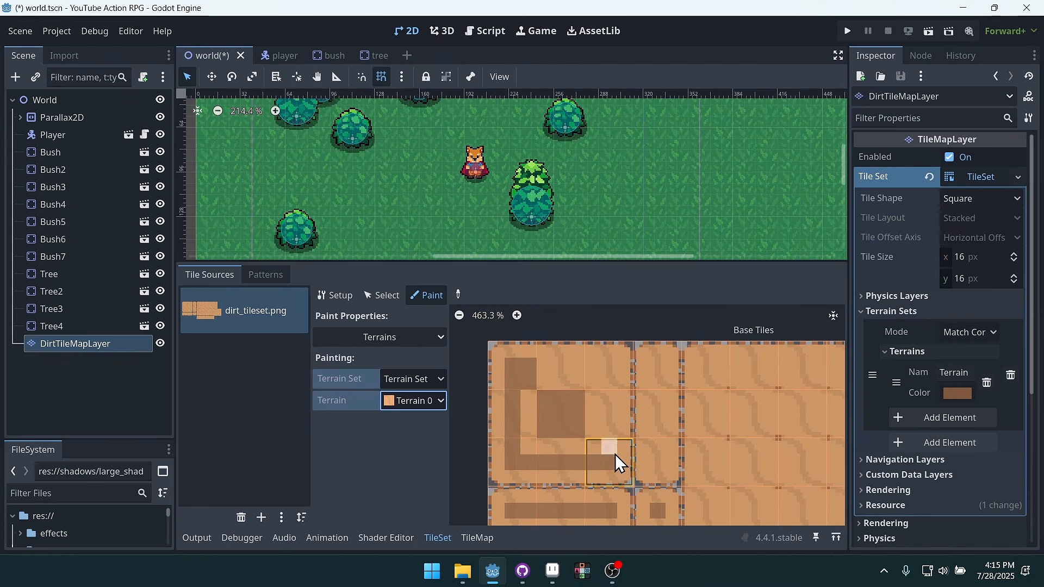
mouse_move(614, 452)
left_mouse_down()
mouse_move(615, 387)
mouse_move(587, 367)
mouse_move(529, 400)
mouse_move(556, 450)
mouse_move(596, 392)
mouse_move(568, 371)
left_mouse_up()
left_click_drag(662, 371, 658, 459)
Paint Terrain 0 onto the 4×4 tile block, leaving its outer edge and the inner tile corners unpainted
mouse_move(721, 462)
middle_mouse_down()
mouse_move(656, 422)
mouse_move(573, 432)
middle_mouse_up()
scroll(577, 438, "down", 1)
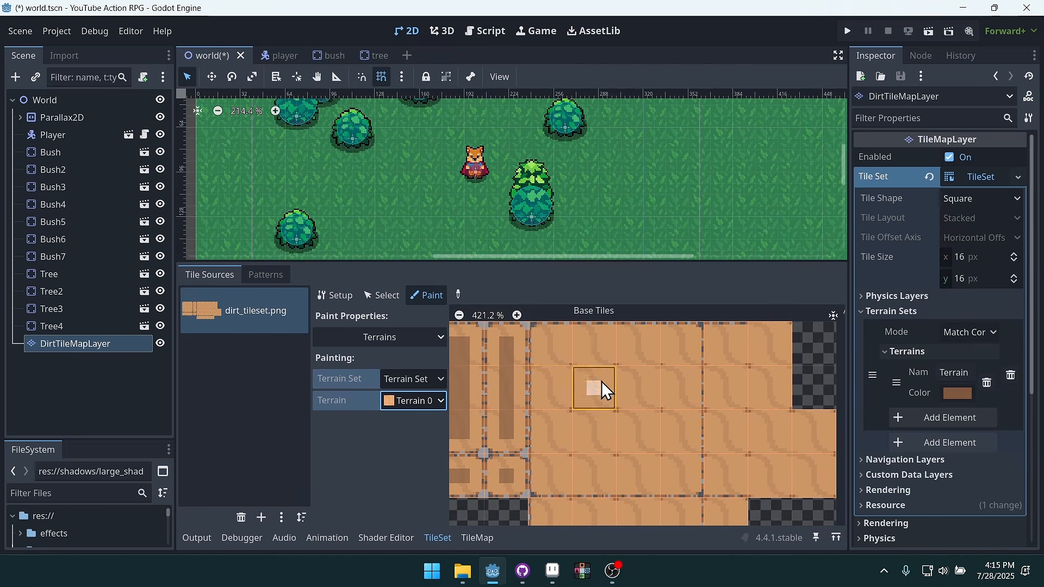
mouse_move(559, 347)
left_mouse_down()
mouse_move(669, 356)
mouse_move(680, 473)
mouse_move(661, 478)
left_mouse_up()
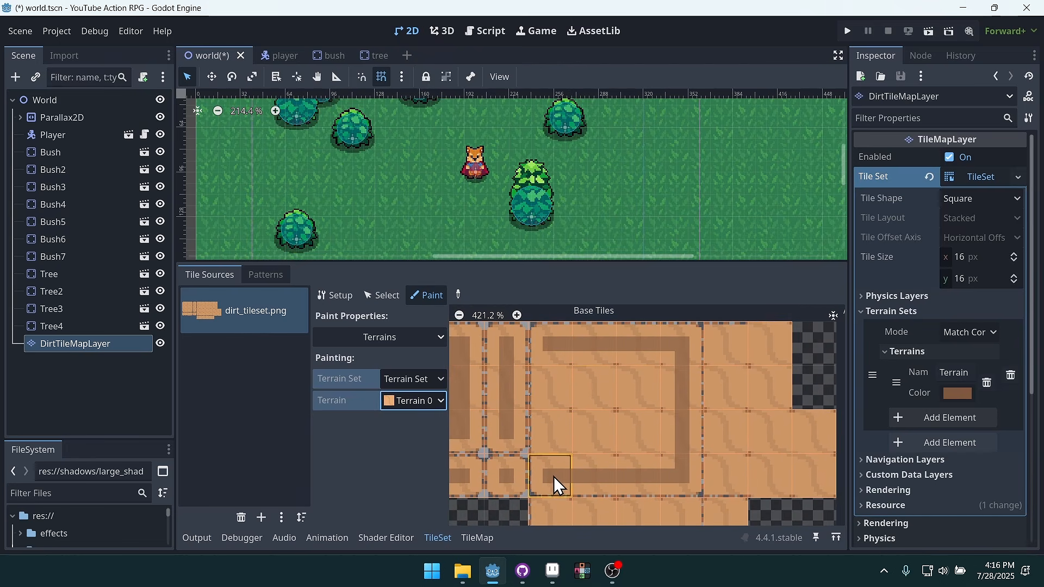
mouse_move(554, 476)
left_mouse_down()
mouse_move(549, 350)
mouse_move(556, 370)
mouse_move(652, 371)
mouse_move(670, 389)
mouse_move(566, 384)
left_mouse_up()
mouse_move(563, 456)
left_mouse_down()
mouse_move(676, 442)
mouse_move(575, 434)
mouse_move(584, 362)
mouse_move(578, 432)
mouse_move(592, 472)
mouse_move(593, 370)
mouse_move(654, 371)
mouse_move(642, 468)
mouse_move(643, 374)
left_mouse_up()
scroll(605, 396, "up", 1)
scroll(605, 396, "up", 6)
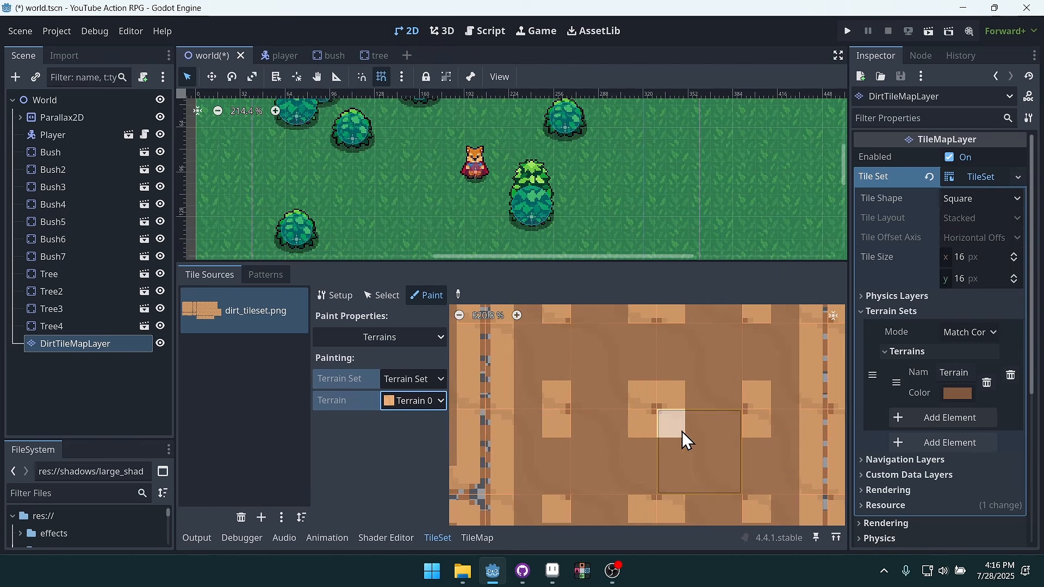
Paint Terrain 0 onto the five tiles of the atlas's lowest row, following each tile's connecting sides
scroll(657, 415, "down", 6)
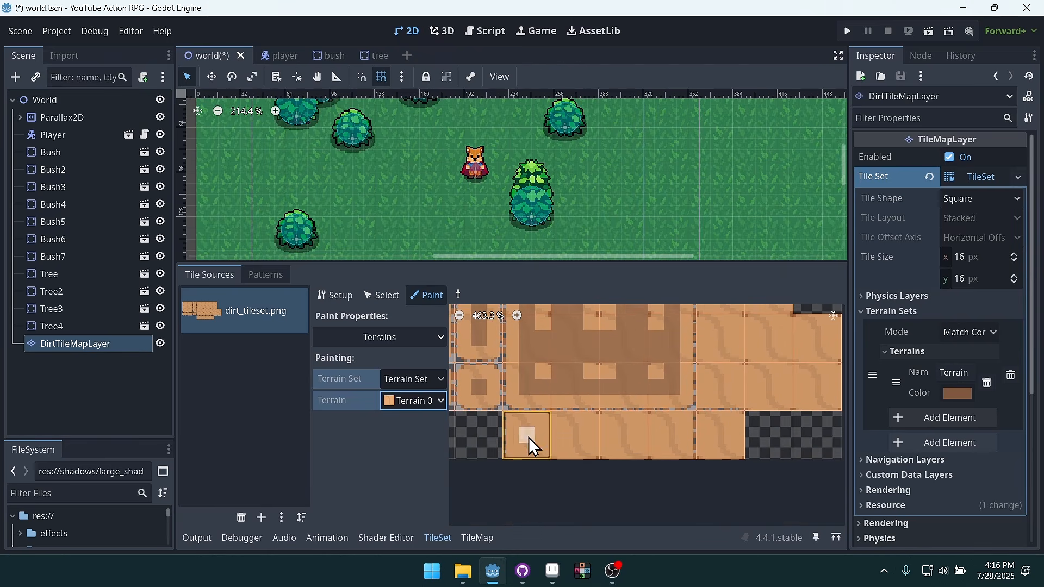
mouse_move(528, 437)
left_mouse_down()
mouse_move(670, 426)
mouse_move(643, 441)
mouse_move(565, 424)
mouse_move(564, 453)
mouse_move(578, 425)
mouse_move(536, 425)
left_mouse_up()
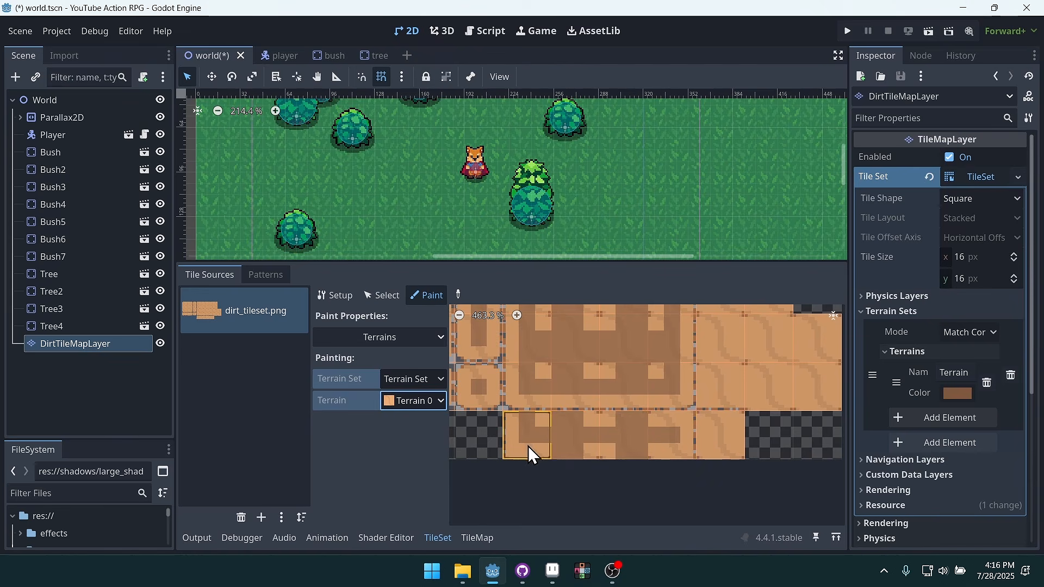
mouse_move(720, 450)
left_mouse_down()
mouse_move(719, 423)
mouse_move(711, 438)
mouse_move(737, 435)
left_mouse_up()
Paint Terrain 0 onto the 2×2 group of tiles at the atlas's lower-right end, leaving the notched corners empty
middle_click_drag(718, 389, 591, 439)
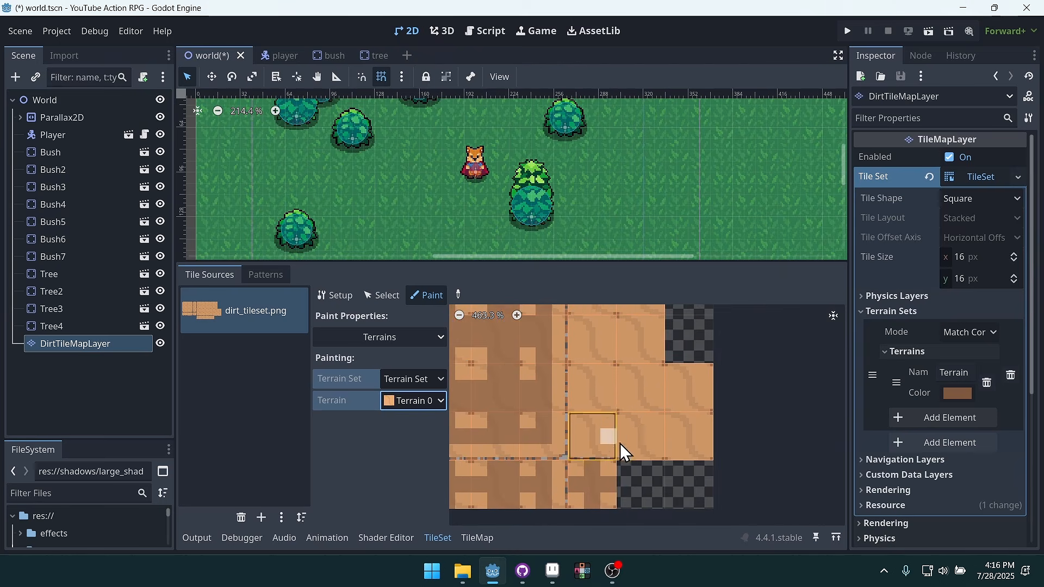
middle_click_drag(632, 384, 659, 412)
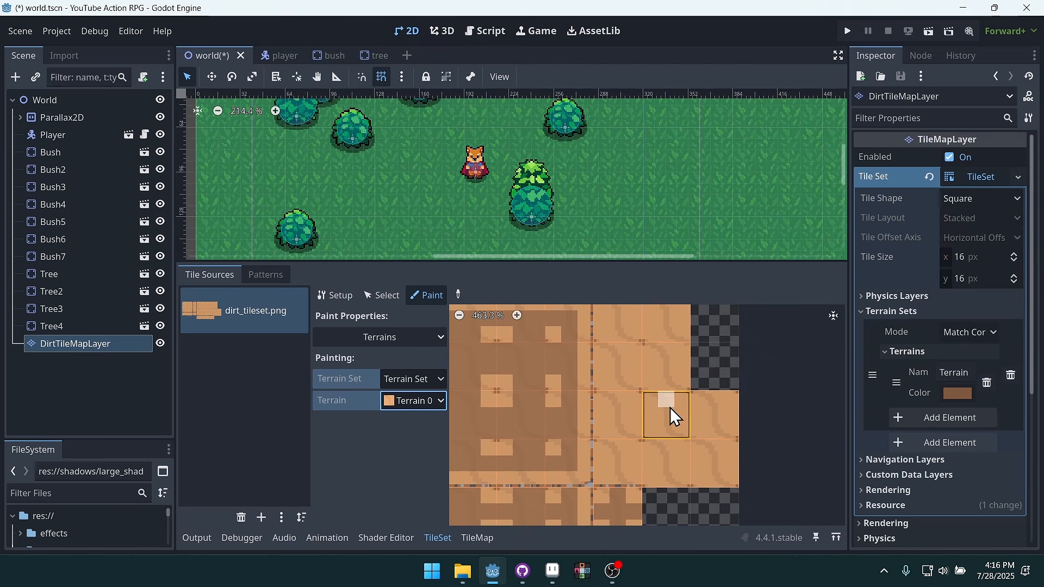
mouse_move(670, 413)
left_mouse_down()
mouse_move(674, 474)
mouse_move(713, 435)
mouse_move(713, 406)
mouse_move(726, 418)
left_mouse_up()
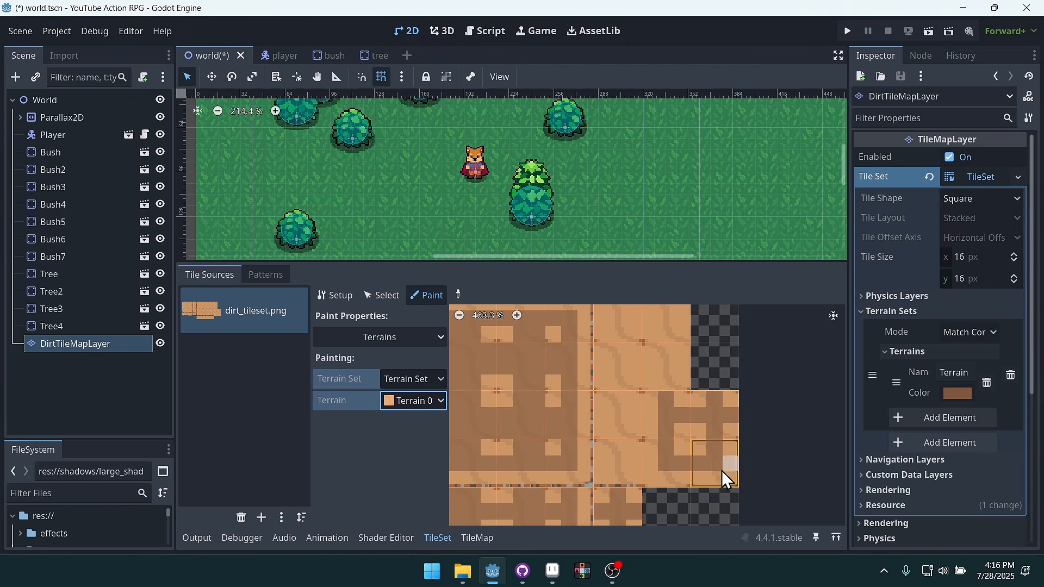
mouse_move(657, 464)
left_mouse_down()
mouse_move(651, 432)
mouse_move(701, 449)
left_mouse_up()
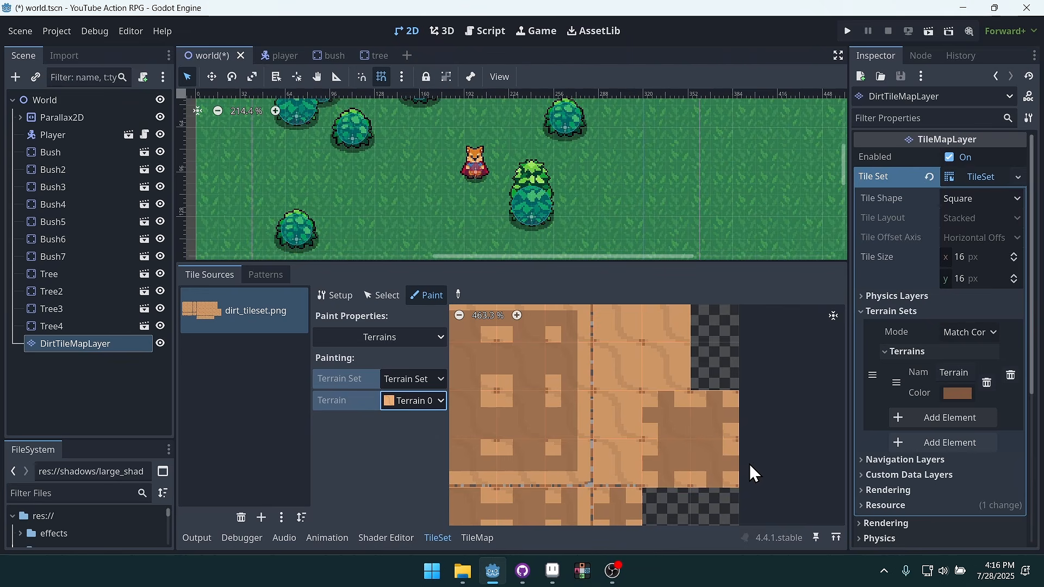
Paint Terrain 0 onto the four-tile column directly beside the 4×4 block, matching each tile's open sides and corners
middle_click_drag(704, 428, 749, 441)
mouse_move(660, 345)
left_mouse_down()
mouse_move(671, 344)
mouse_move(666, 466)
left_mouse_up()
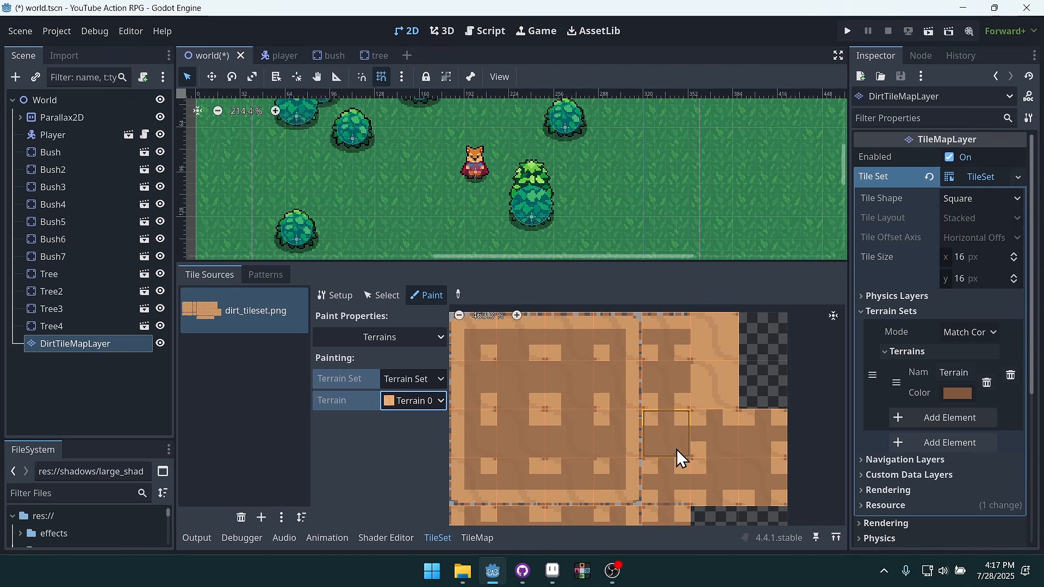
scroll(761, 430, "down", 3)
middle_click_drag(761, 364, 779, 393)
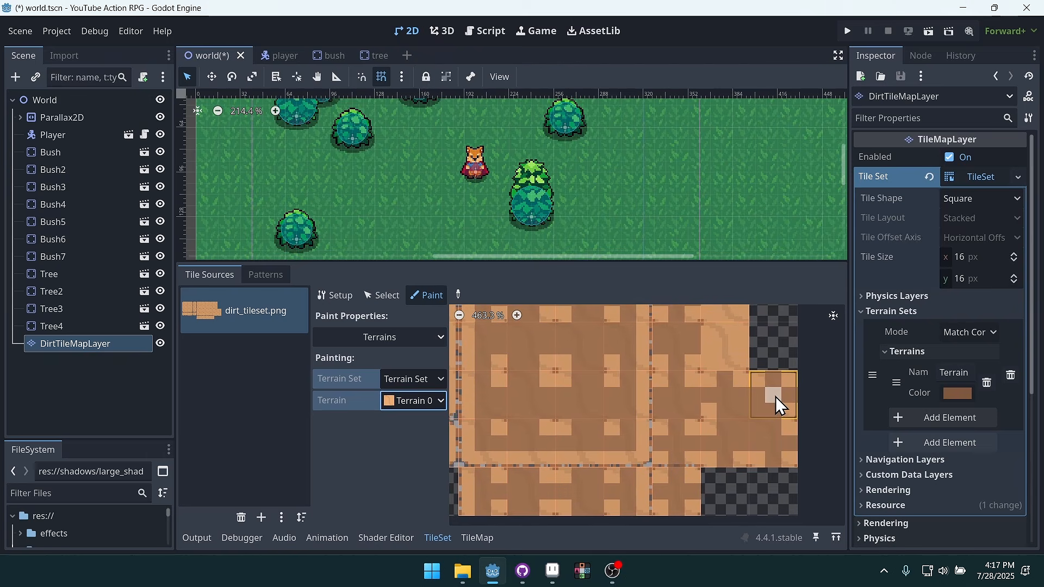
scroll(706, 462, "up", 4)
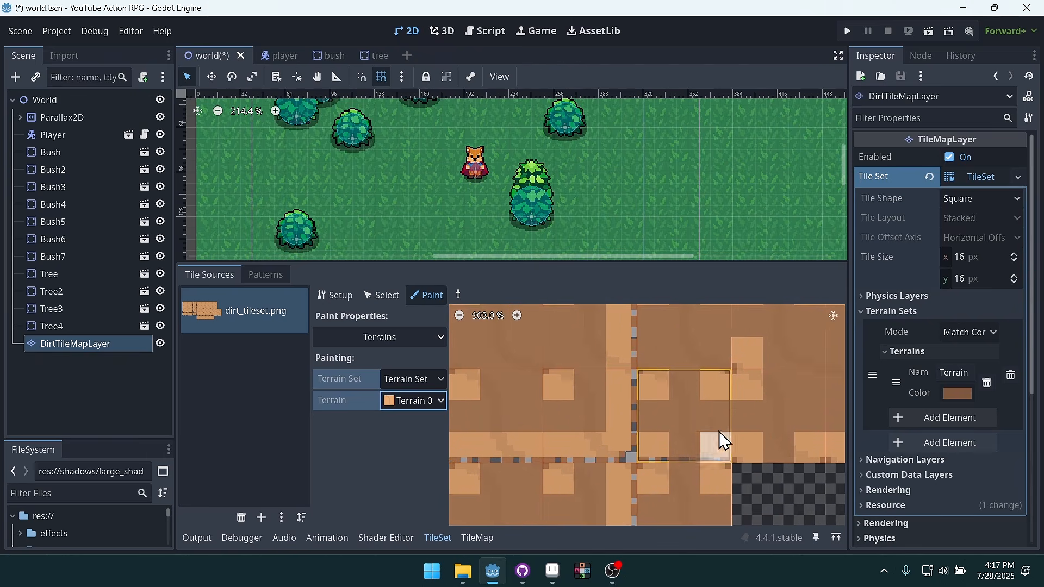
middle_click_drag(719, 432, 732, 443)
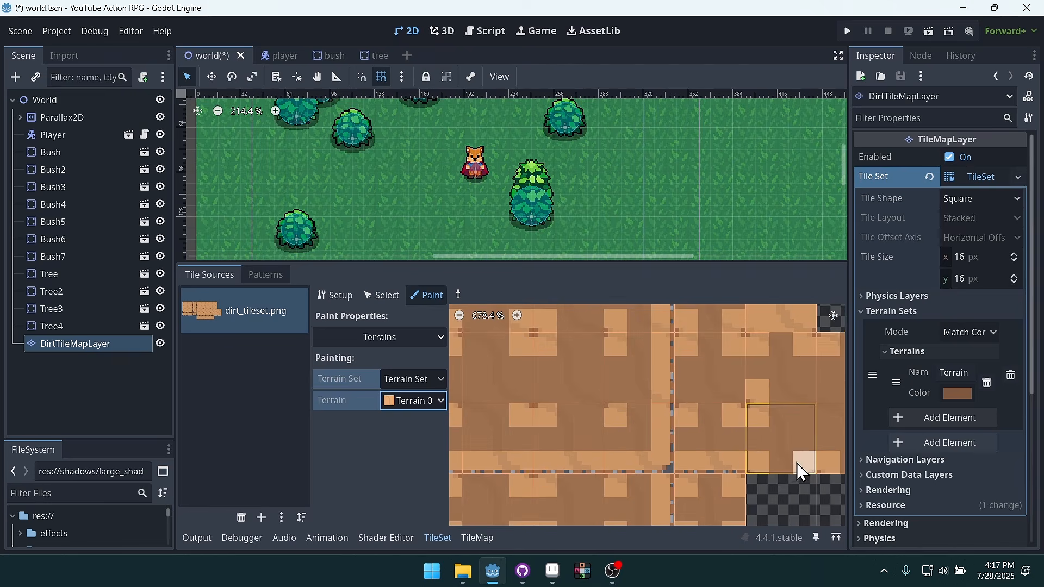
scroll(796, 464, "down", 4)
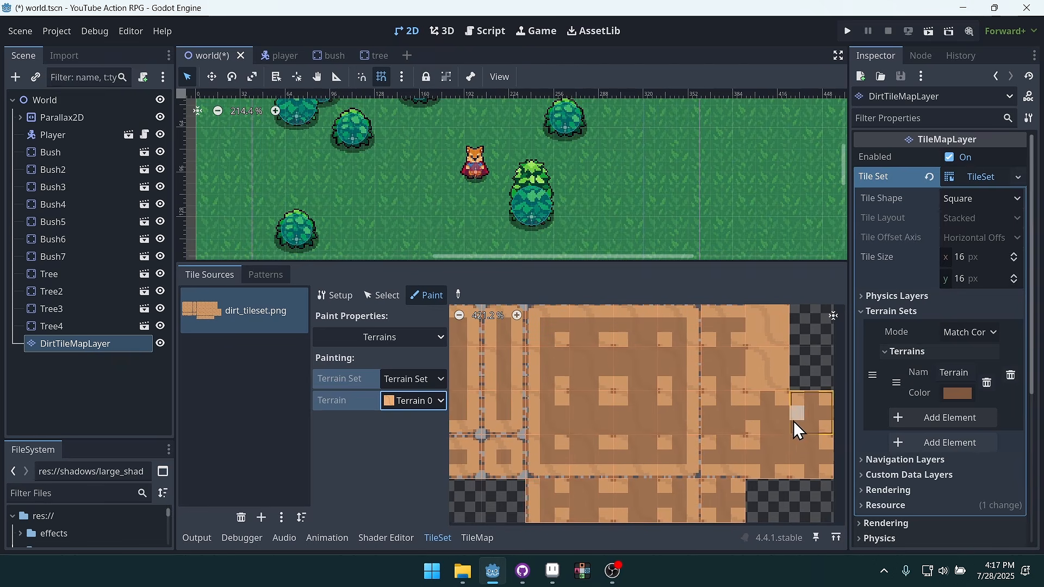
middle_click_drag(765, 420, 728, 465)
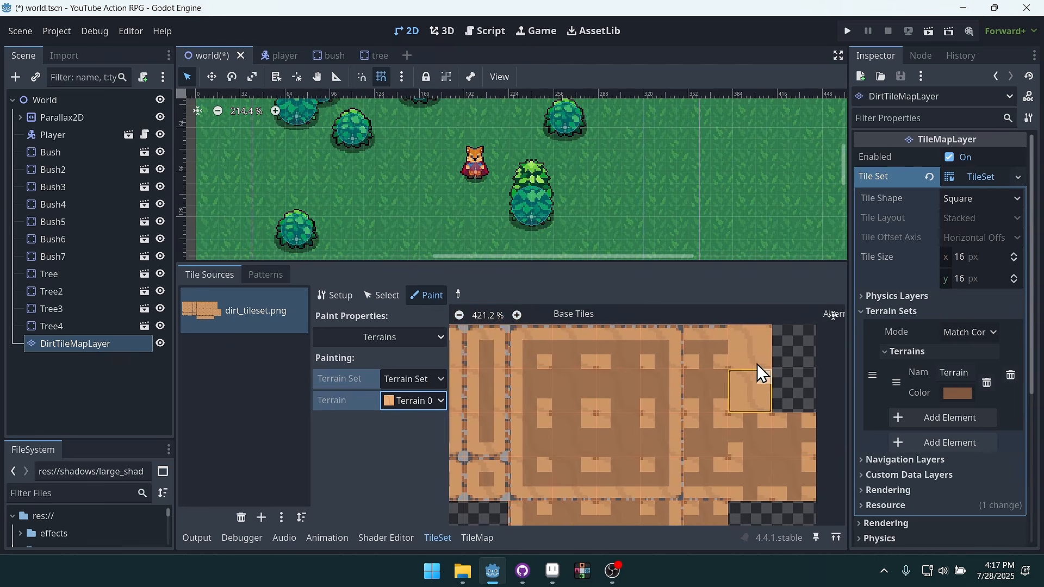
Paint Terrain 0 onto the last two unpainted tiles at the atlas's upper-right end, and save the world scene
scroll(755, 362, "up", 3)
middle_click_drag(734, 375, 703, 397)
scroll(716, 402, "up", 2)
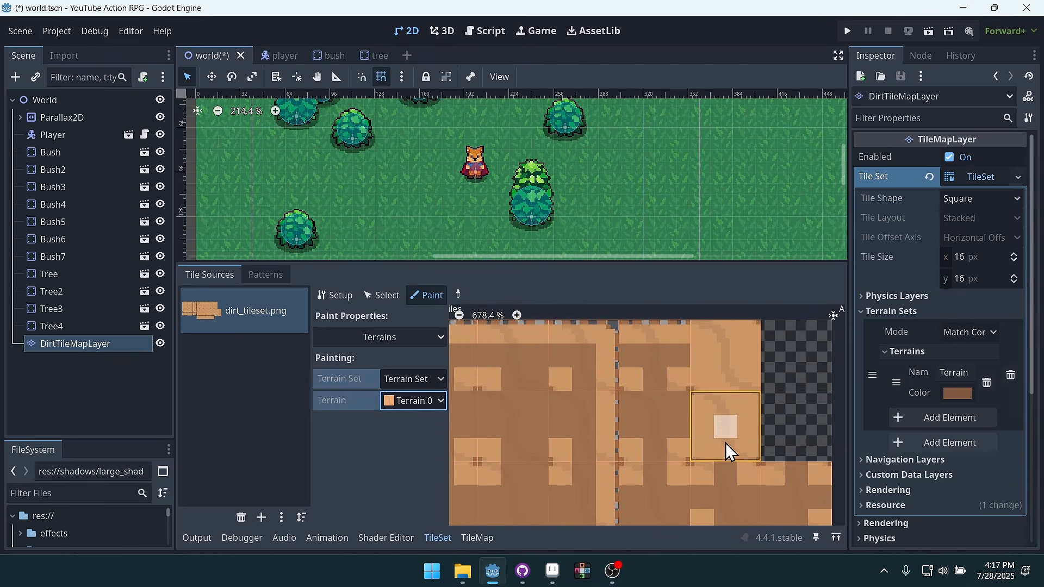
left_click_drag(723, 449, 726, 428)
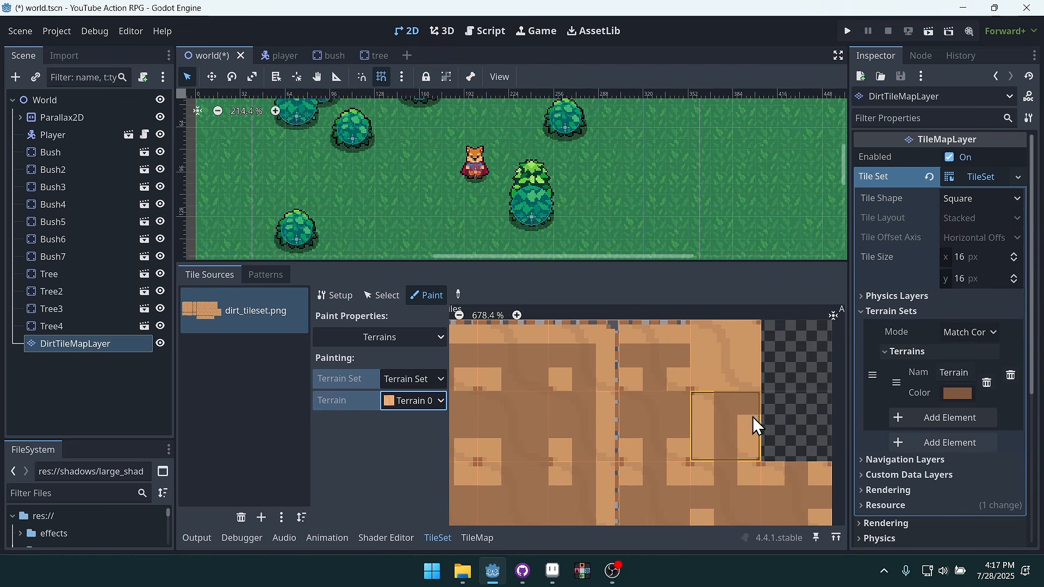
middle_click_drag(763, 395, 732, 431)
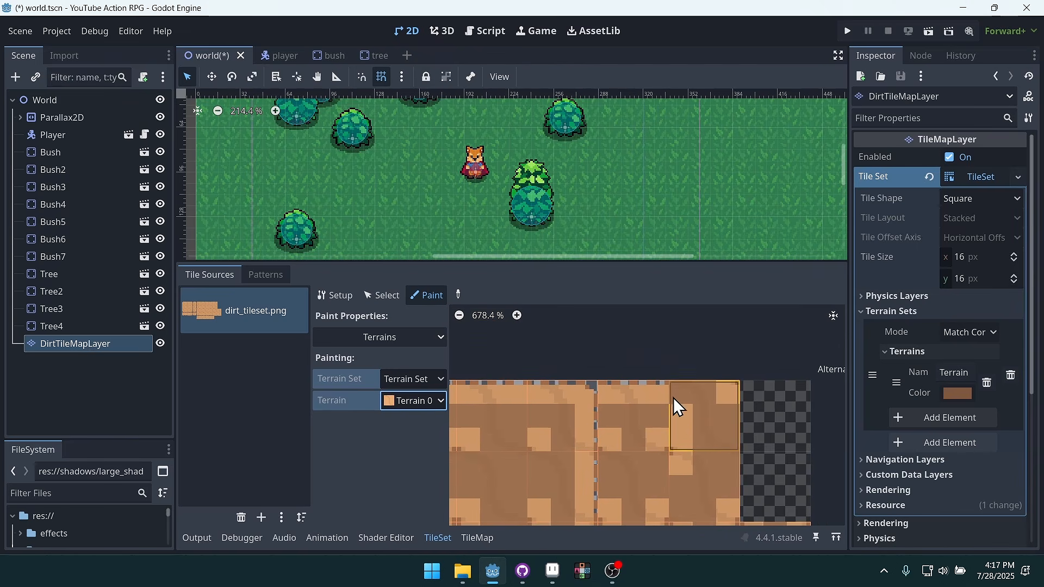
scroll(783, 392, "down", 3)
middle_click_drag(762, 401, 794, 374)
middle_click_drag(564, 451, 589, 449)
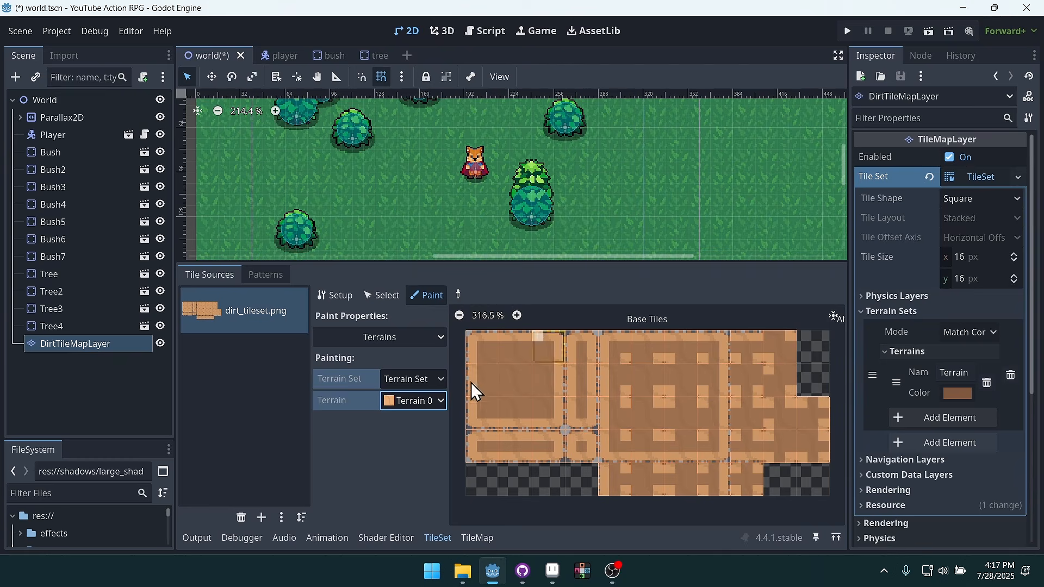
key("ctrl+s")
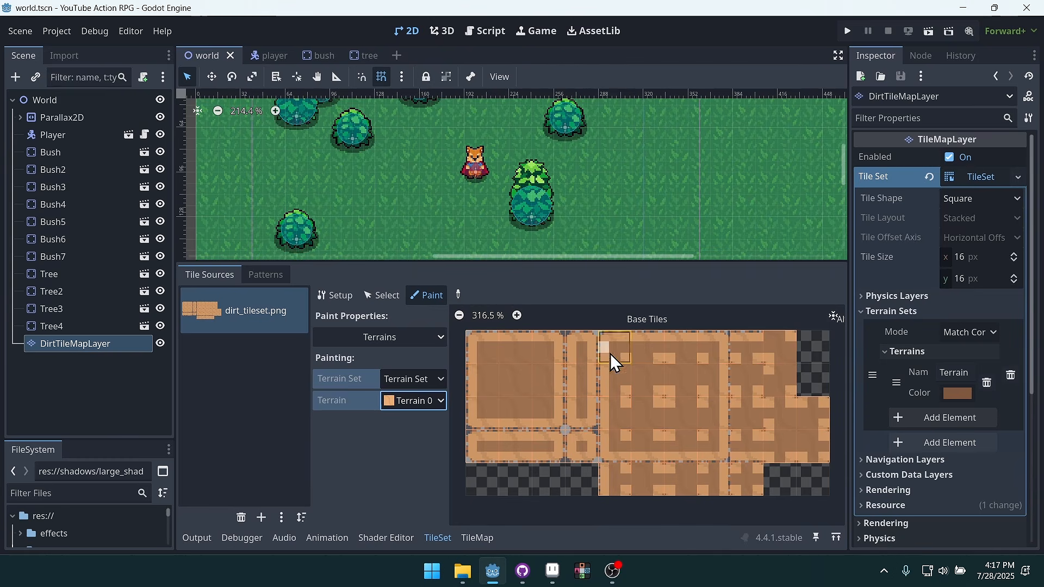
Paint a winding Terrain 0 dirt path on the DirtTileMapLayer from above the map, past the player, to beyond the map's left edge
left_click(484, 541)
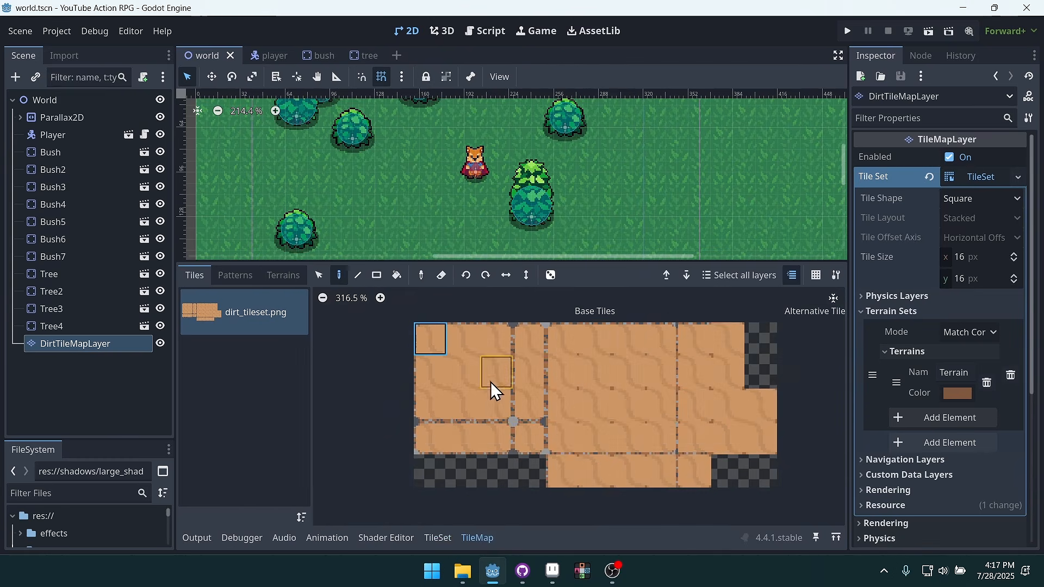
left_click_drag(592, 261, 600, 371)
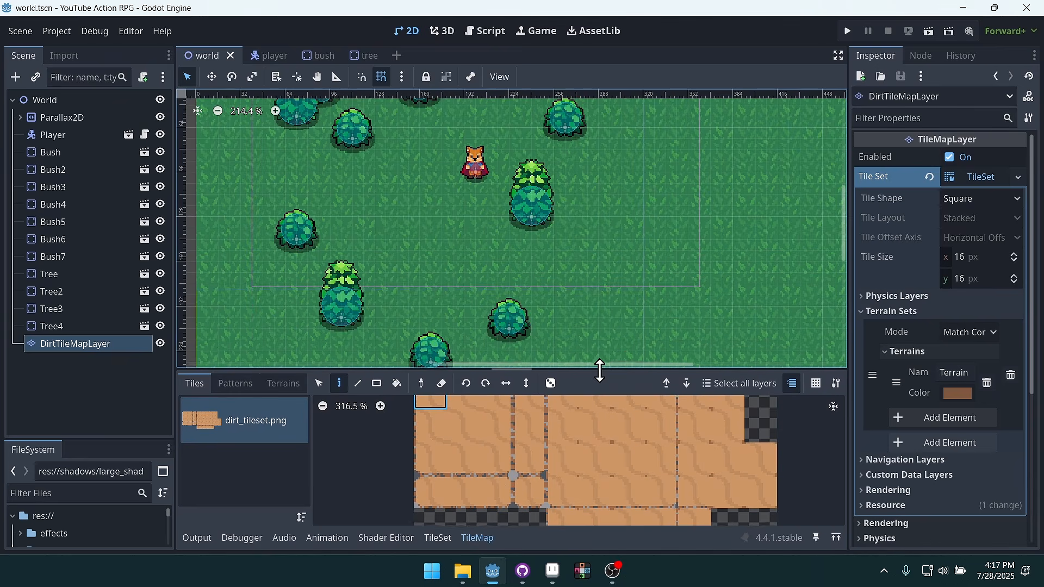
left_click(284, 386)
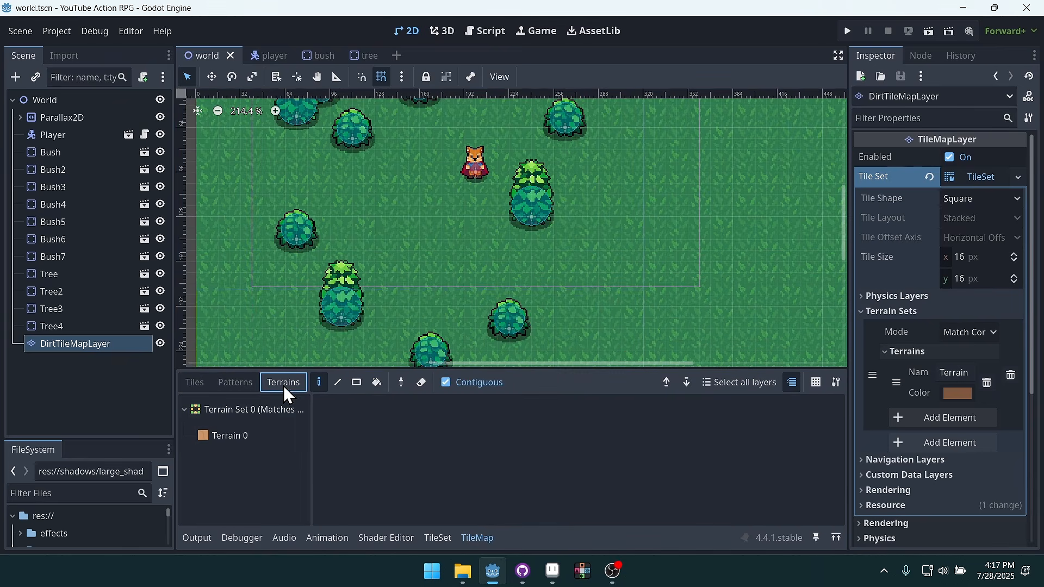
left_click(245, 435)
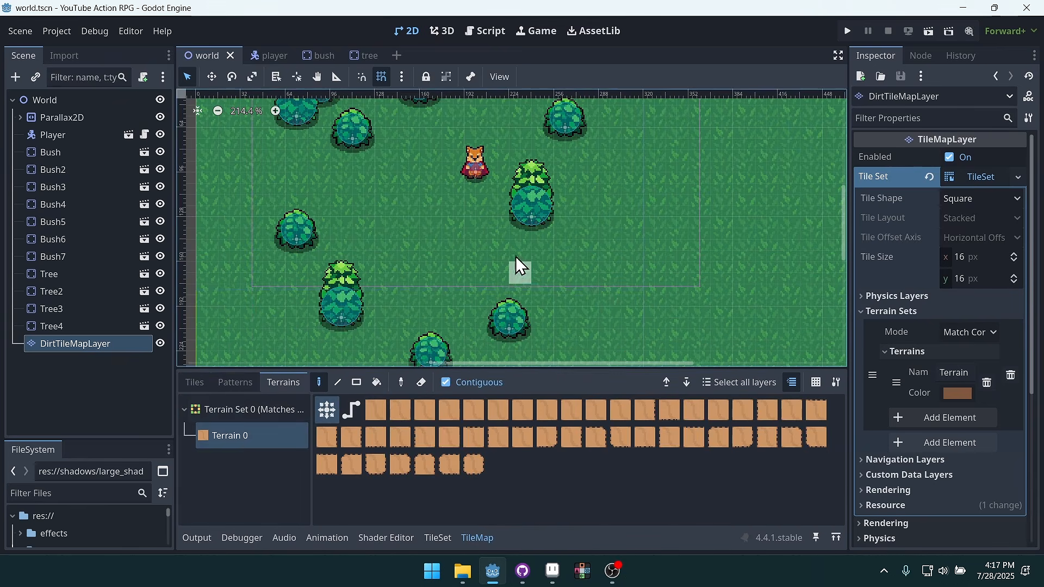
scroll(521, 267, "up", 5)
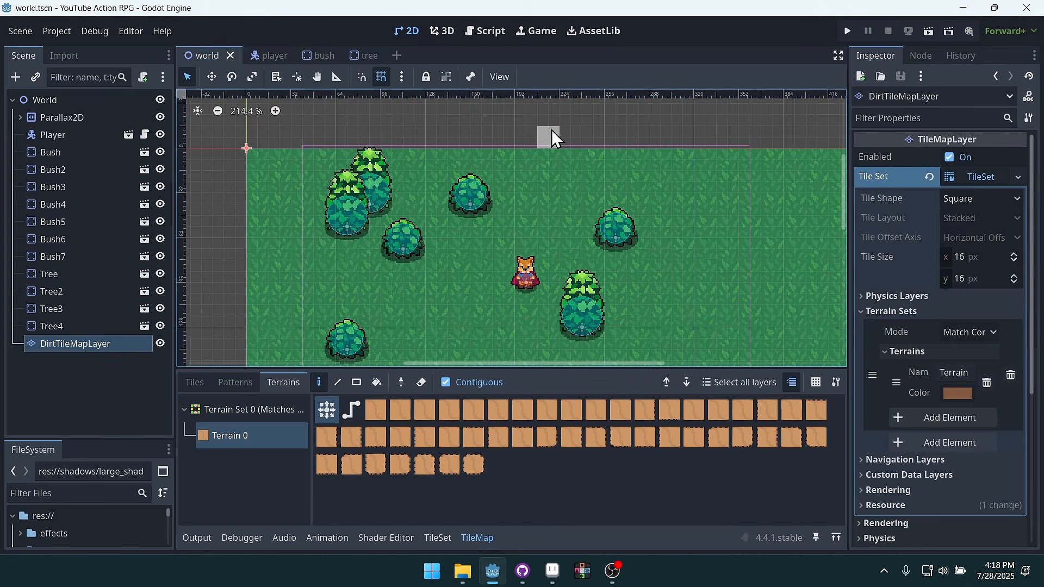
mouse_move(552, 130)
left_mouse_down()
mouse_move(540, 232)
mouse_move(549, 220)
mouse_move(570, 136)
mouse_move(505, 288)
mouse_move(477, 291)
left_mouse_up()
middle_click_drag(478, 291, 621, 152)
mouse_move(620, 152)
left_mouse_down()
mouse_move(393, 149)
mouse_move(302, 300)
mouse_move(377, 163)
mouse_move(294, 287)
mouse_move(361, 171)
left_mouse_up()
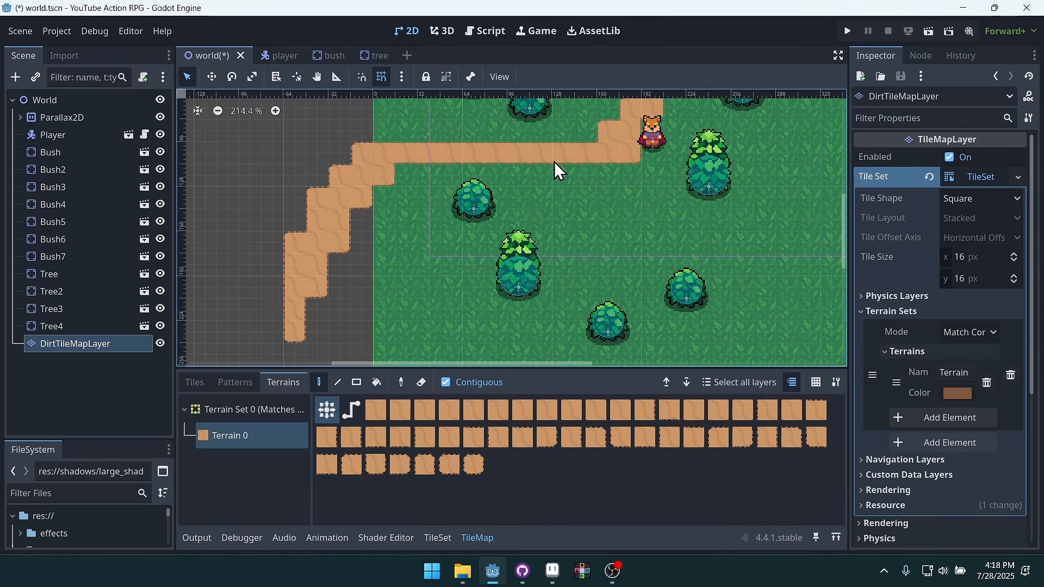
Widen the dirt path near the left bush, erase part of its lower row, and add a row of dirt along its upper side
middle_click_drag(473, 168, 445, 236)
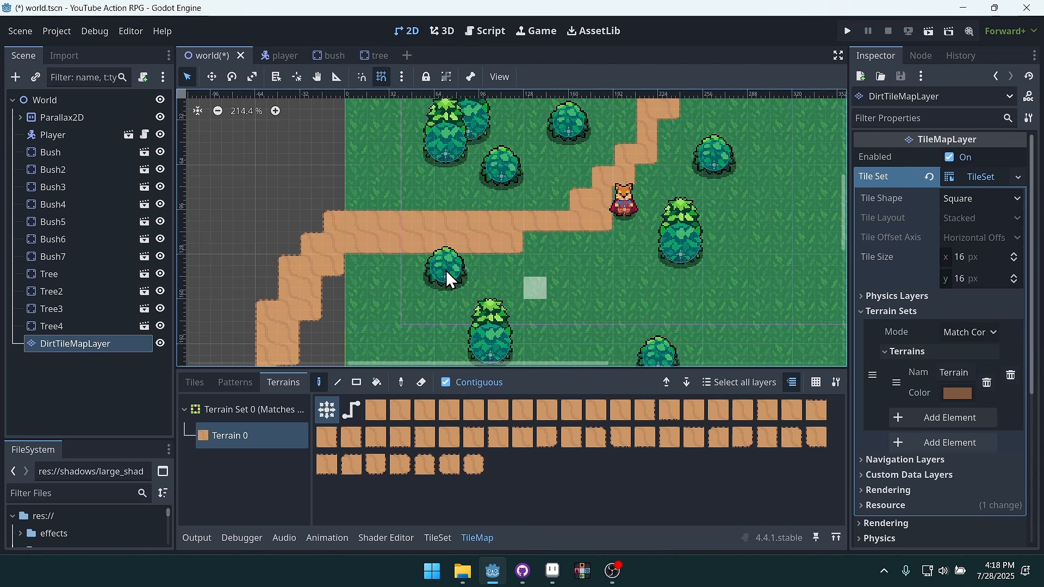
right_click_drag(423, 250, 468, 240)
left_click_drag(381, 204, 459, 204)
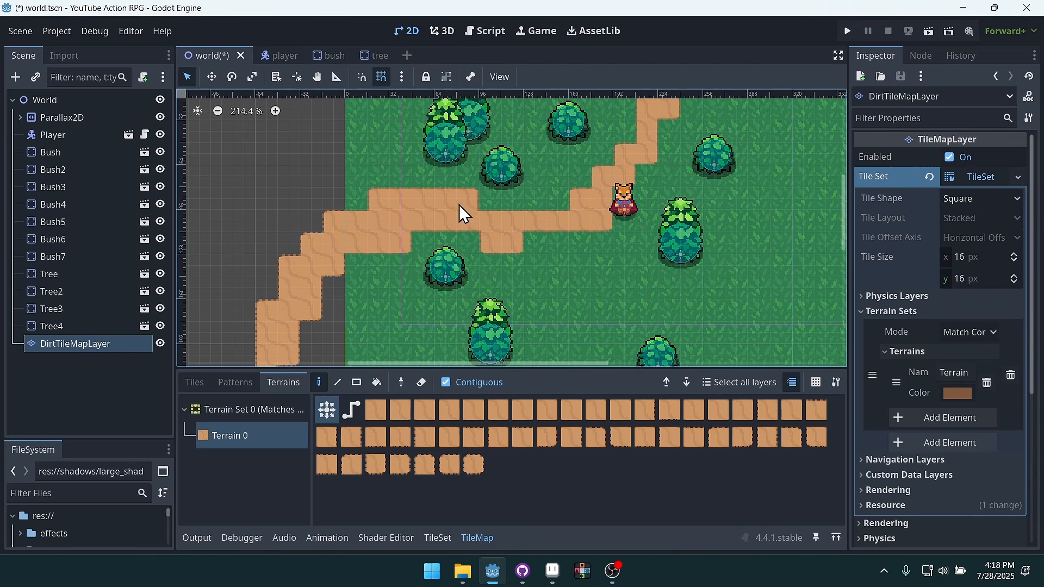
middle_click_drag(622, 289, 577, 250)
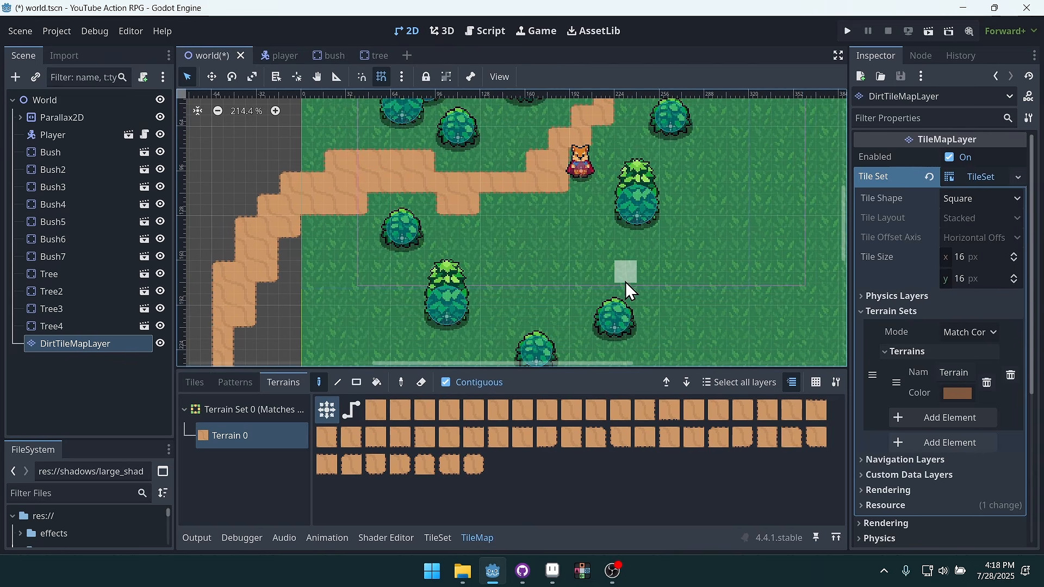
Fill rectangular areas of Terrain 0 dirt on the open grass beyond the tree near the player, and erase them again
middle_click_drag(734, 292, 533, 235)
mouse_move(508, 142)
left_mouse_down("ctrl+shift")
mouse_move(625, 243)
mouse_move(674, 250)
left_mouse_up("ctrl+shift")
right_click_drag(508, 140, 704, 266, "ctrl+shift")
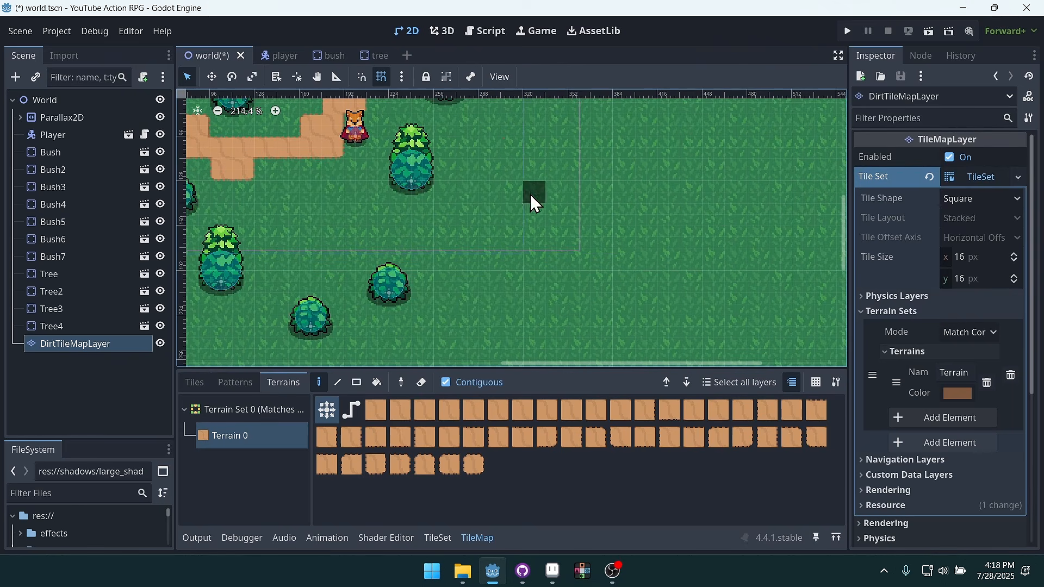
left_click_drag(447, 193, 603, 284, "ctrl+shift")
right_click_drag(438, 172, 648, 298, "ctrl+shift")
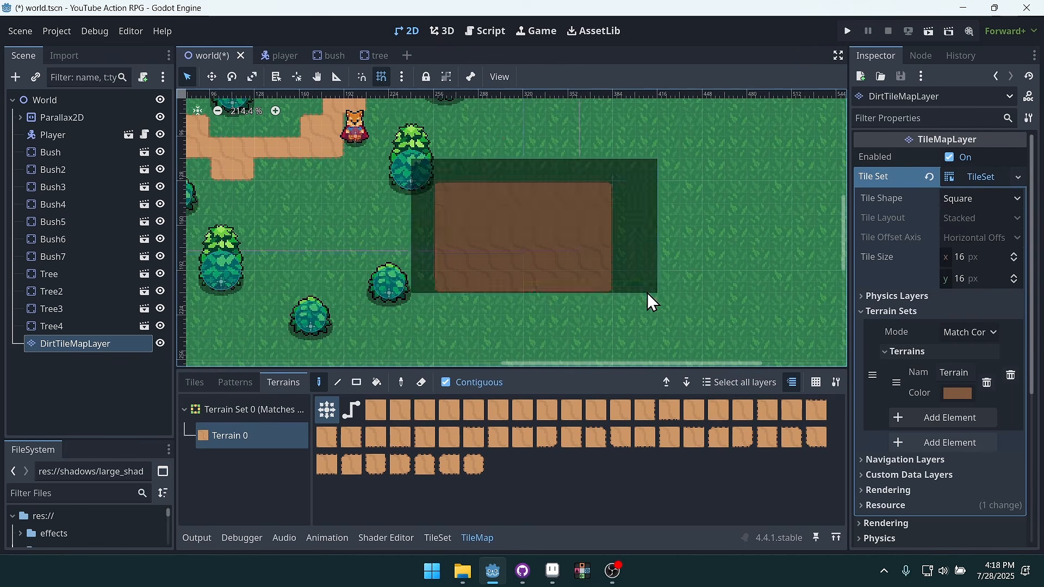
Paint a Terrain 0 dirt branch from the path below the player, running under the nearby tree toward the map's lower right
middle_click_drag(499, 261, 668, 348)
mouse_move(454, 266)
left_mouse_down()
mouse_move(450, 310)
mouse_move(491, 307)
mouse_move(459, 261)
mouse_move(503, 302)
left_mouse_up()
middle_click_drag(523, 325, 494, 208)
mouse_move(481, 205)
left_mouse_down()
mouse_move(501, 189)
mouse_move(583, 216)
mouse_move(698, 279)
mouse_move(579, 191)
mouse_move(693, 305)
left_mouse_up()
mouse_move(635, 215)
middle_mouse_down()
mouse_move(638, 224)
mouse_move(645, 79)
middle_mouse_up()
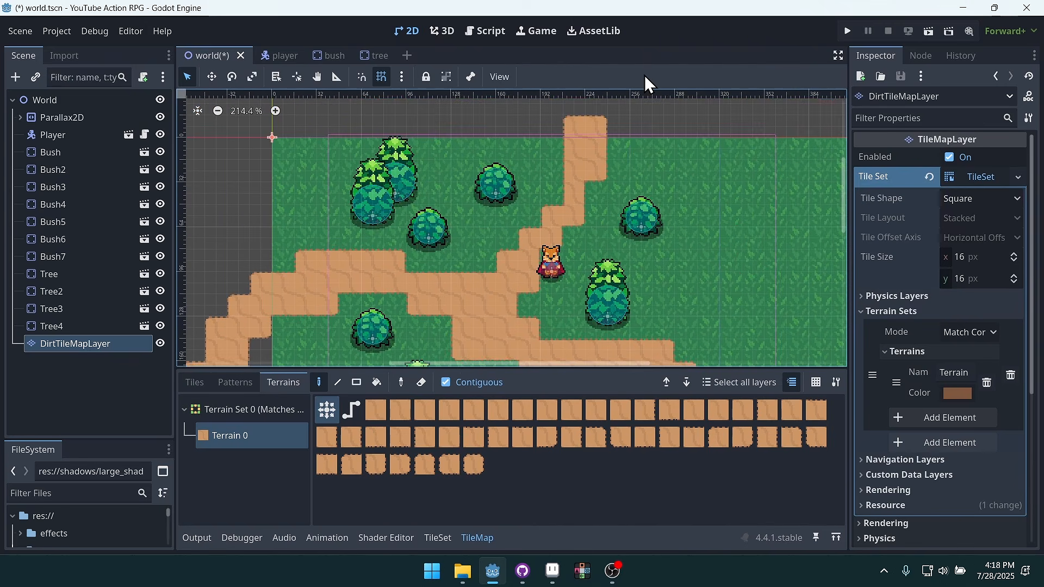
Extend the dirt path's upper end about three tiles farther above the map, and save the world scene
middle_click_drag(583, 163, 561, 206)
mouse_move(560, 177)
left_mouse_down()
mouse_move(574, 136)
mouse_move(574, 174)
left_mouse_up()
middle_click_drag(524, 190, 575, 85)
middle_click_drag(617, 284, 575, 192)
middle_click_drag(653, 203, 663, 255)
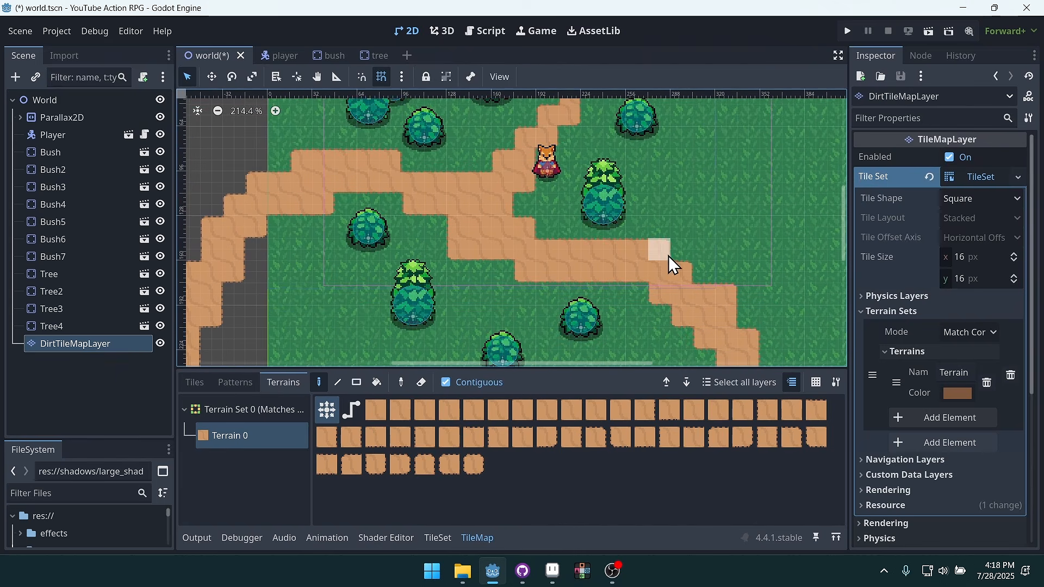
key("ctrl+s")
middle_click_drag(618, 206, 708, 220)
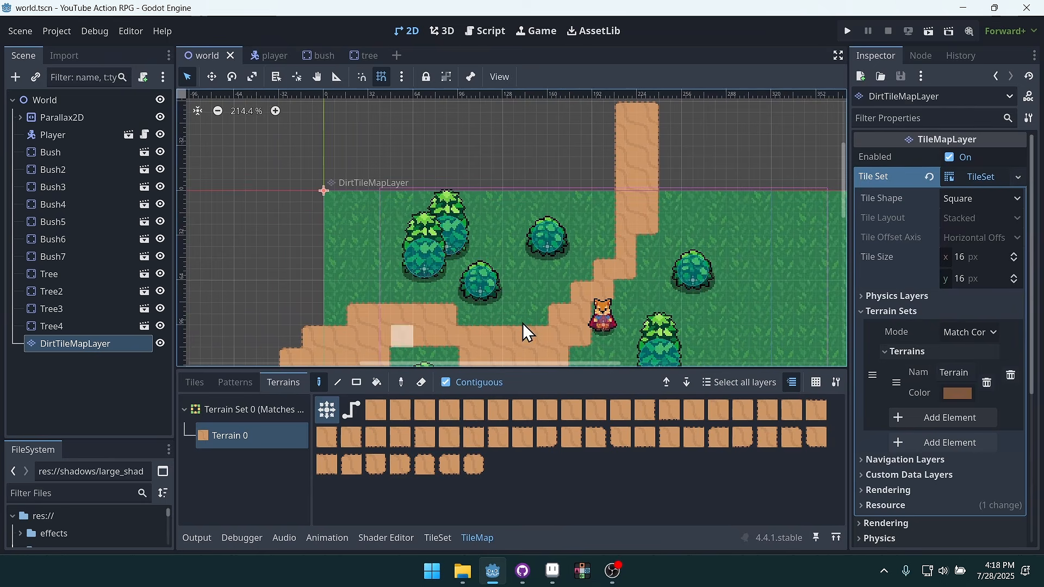
middle_click_drag(587, 310, 574, 287)
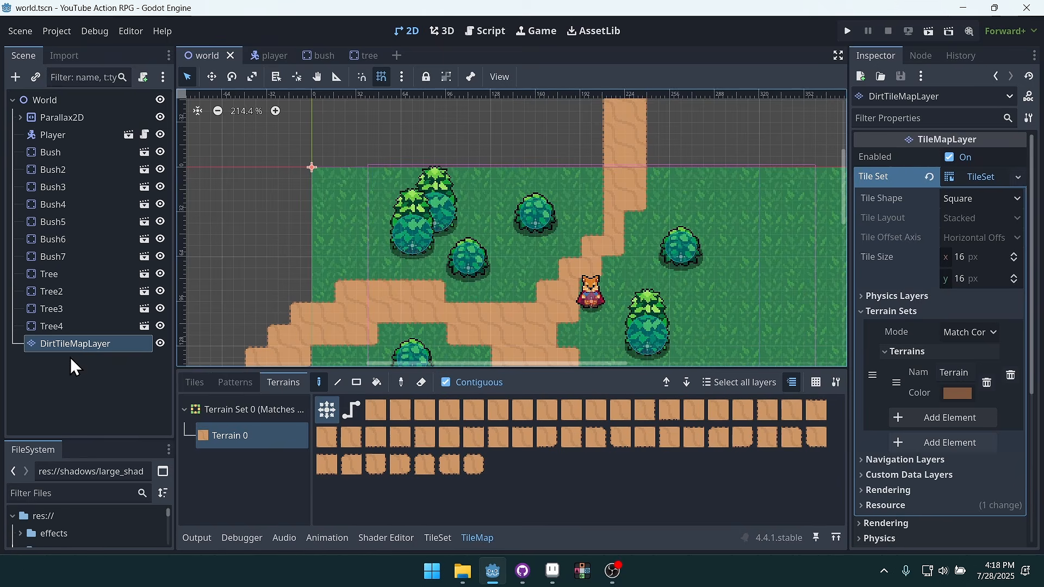
Try nesting DirtTileMapLayer inside Parallax2D beneath GrassBackground, and inspect how the dirt paths are drawn across the map
left_click(57, 103)
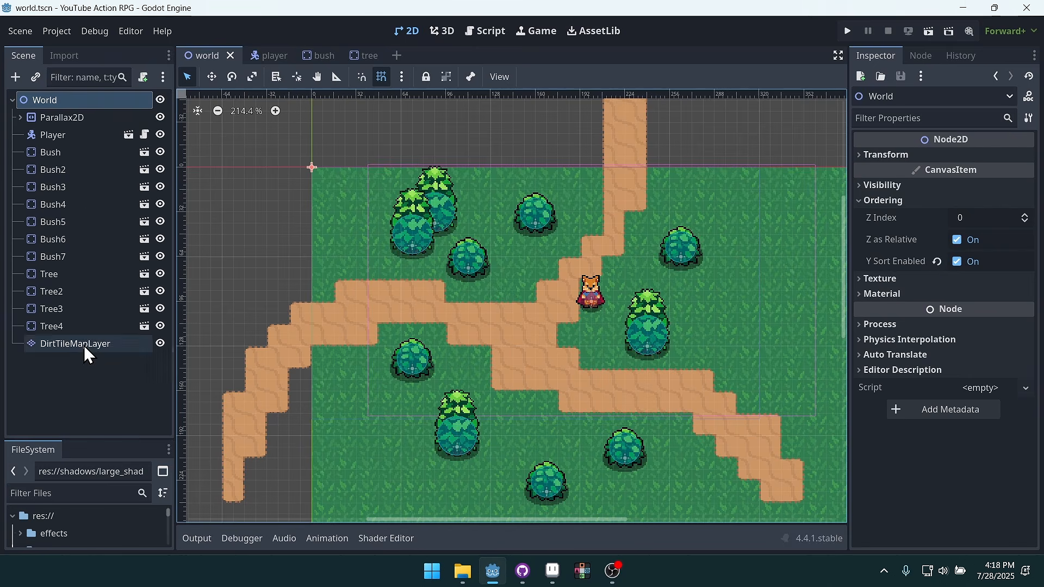
left_click_drag(84, 345, 79, 122)
scroll(364, 245, "down", 5)
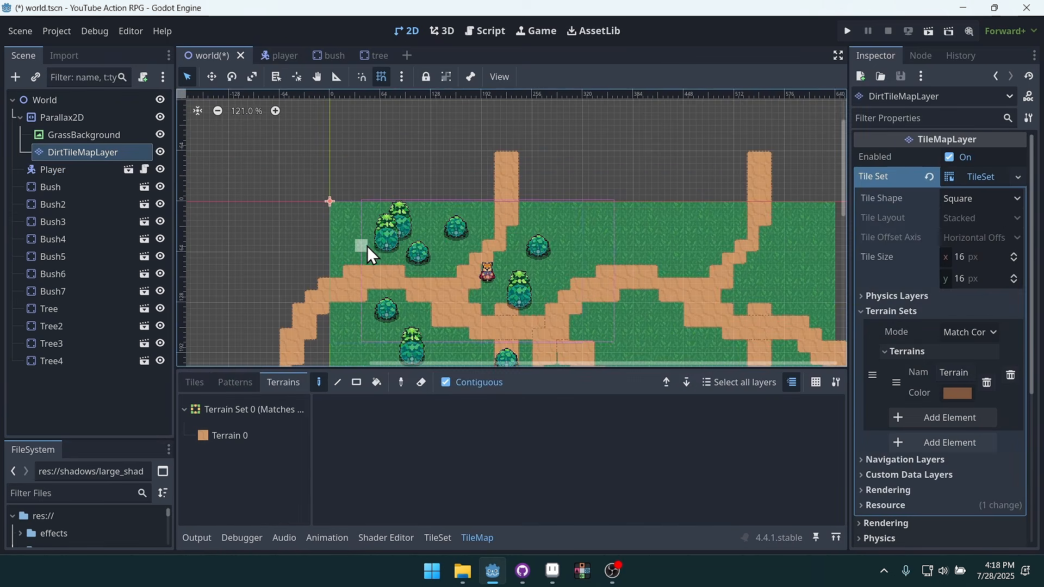
middle_click_drag(580, 272, 616, 193)
middle_click_drag(320, 215, 361, 257)
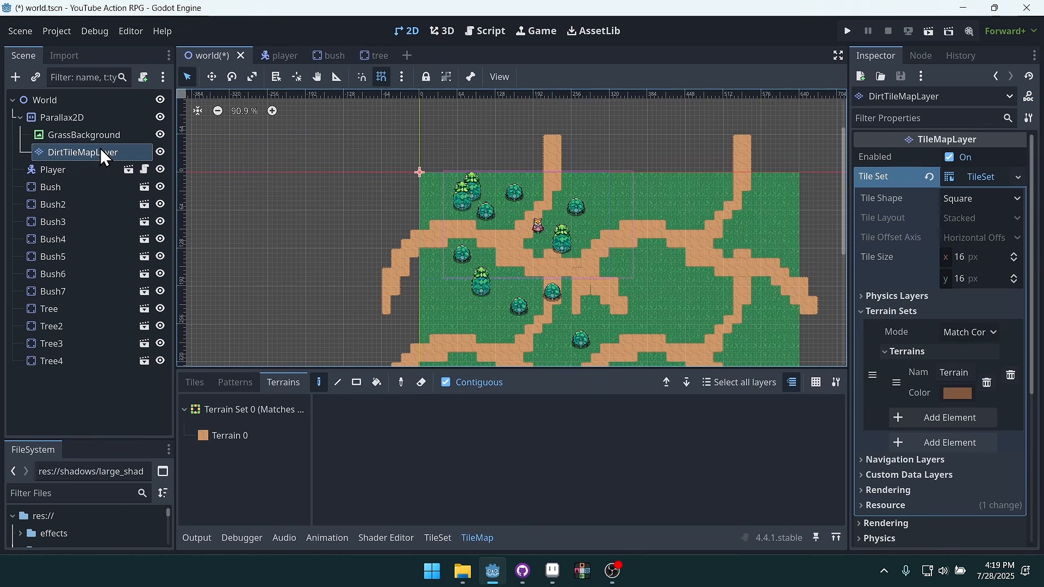
Place DirtTileMapLayer as a direct child of World between Parallax2D and Player, and collapse Parallax2D
left_click_drag(74, 157, 70, 165)
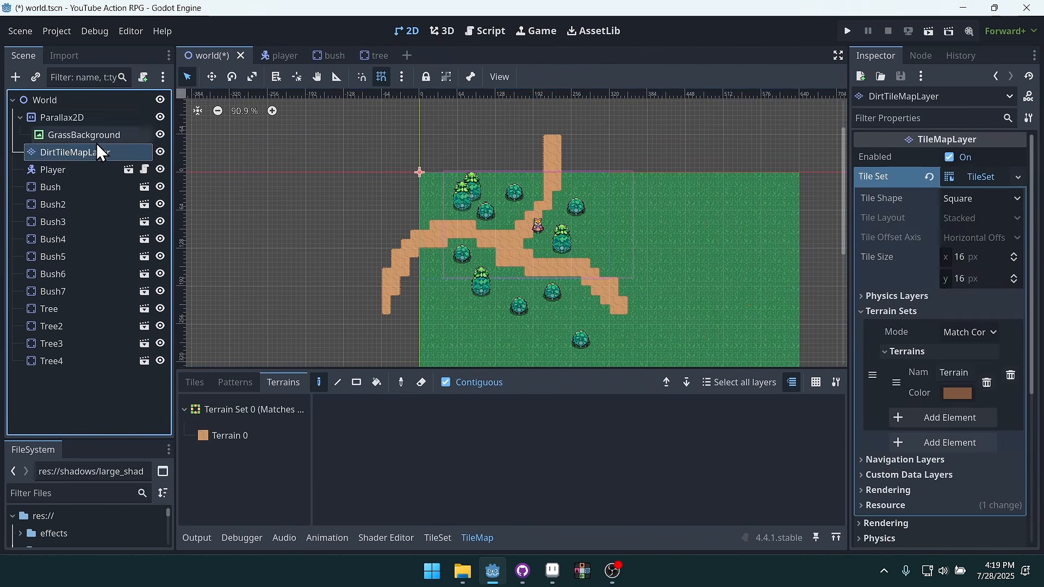
scroll(503, 236, "up", 6)
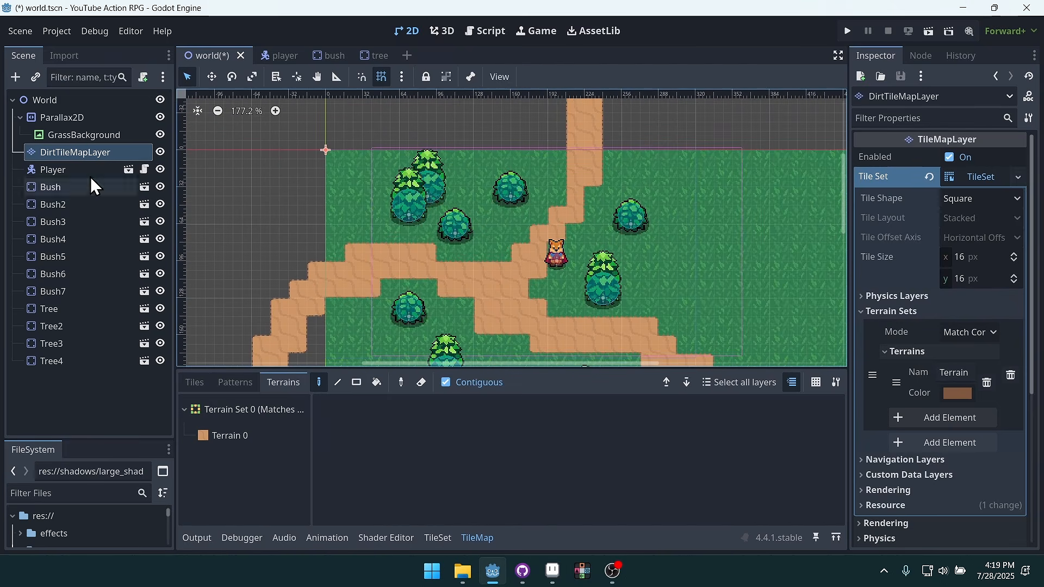
left_click(18, 117)
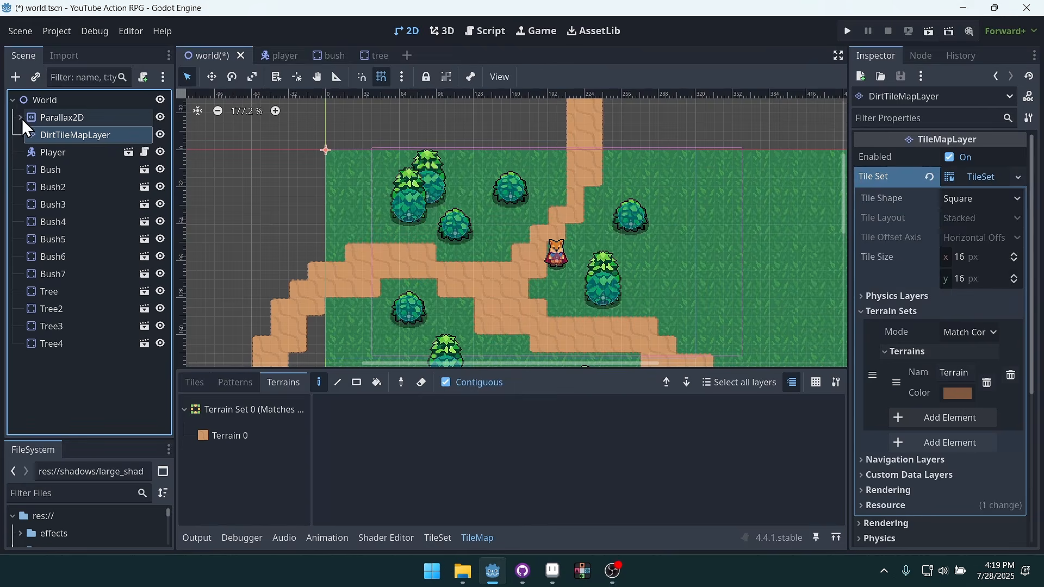
Add a Node2D child to World and place it between DirtTileMapLayer and Player
left_click(38, 100)
left_click(15, 76)
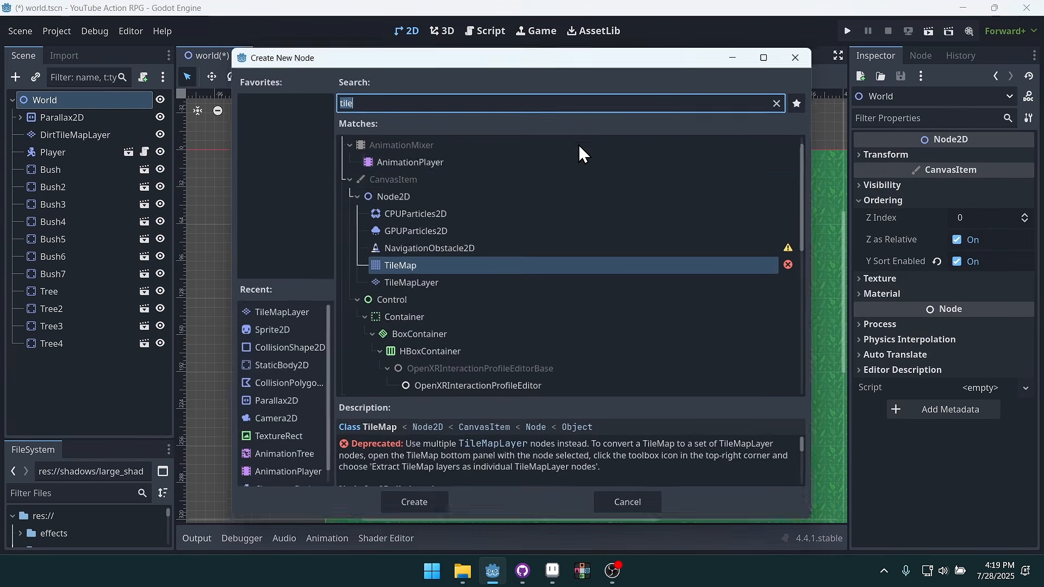
scroll(491, 237, "up", 1)
left_click(408, 216)
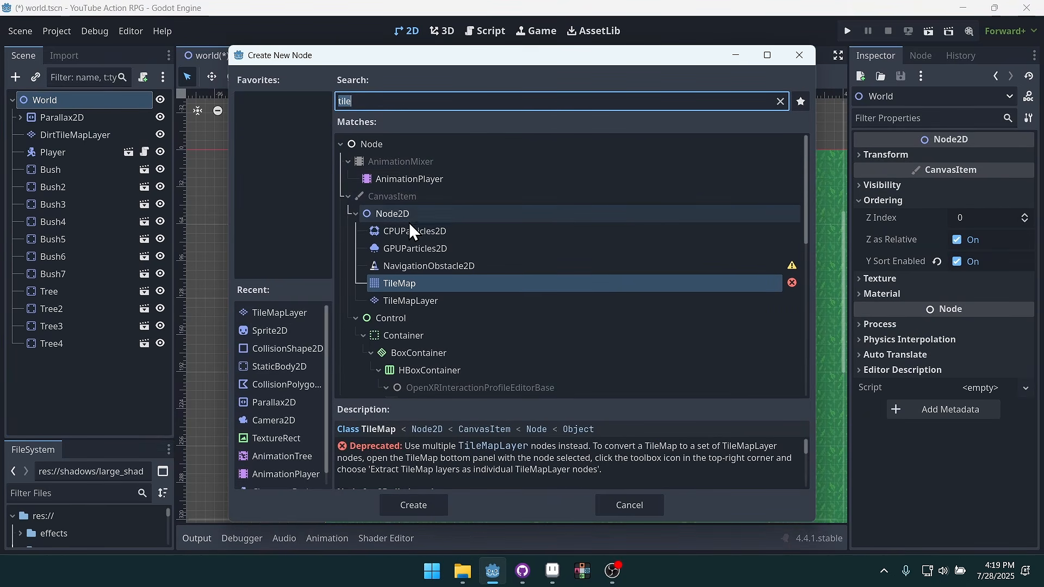
double_click(400, 215)
left_click_drag(74, 368, 78, 147)
Rename the new Node2D to GroundLayer
double_click(77, 151)
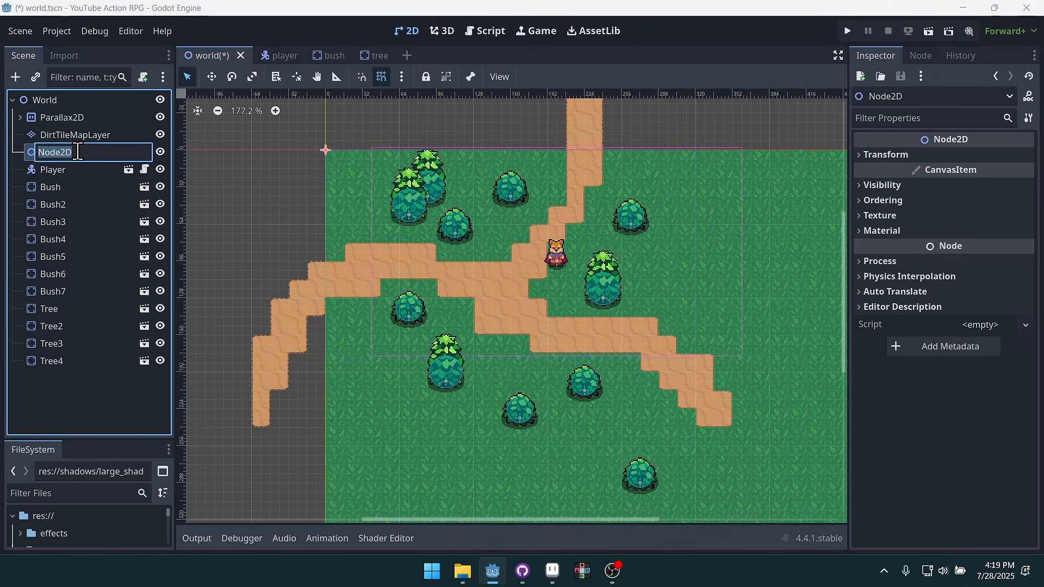
type("GroundLayer")
key("Return")
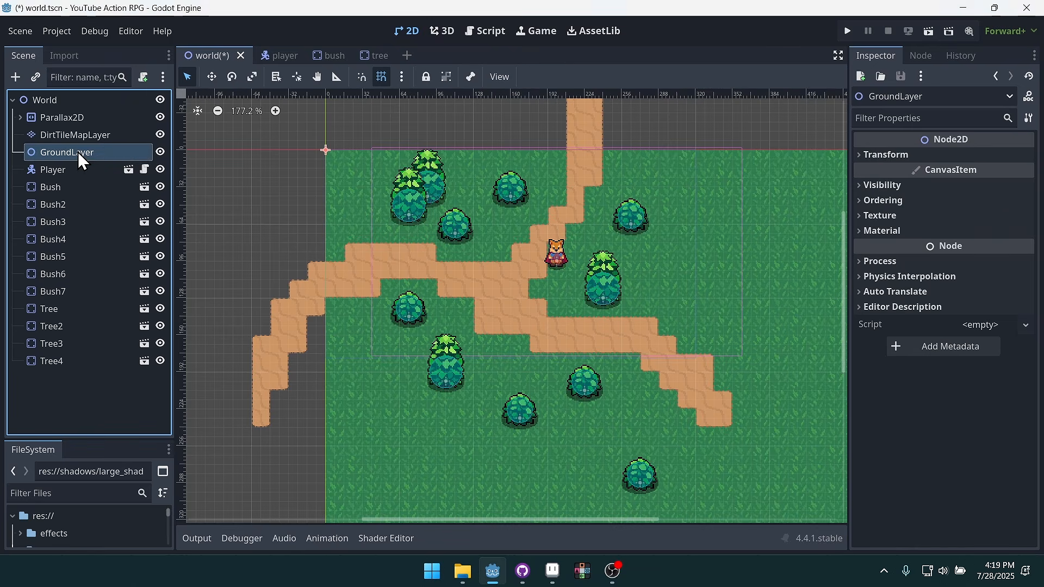
Make Parallax2D and DirtTileMapLayer children of GroundLayer
left_click(93, 124)
left_click(91, 136, "ctrl")
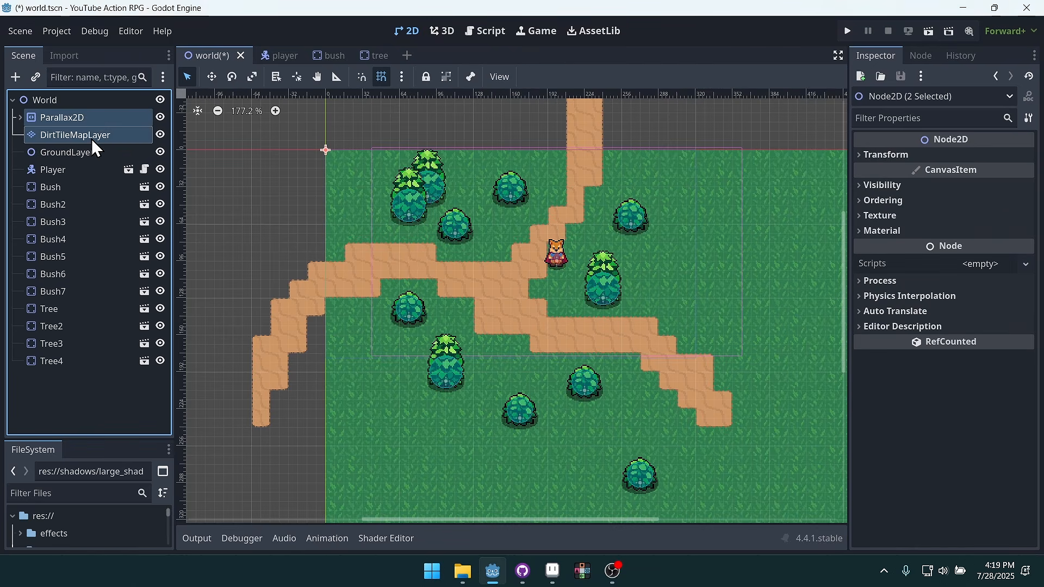
left_click_drag(89, 116, 93, 155)
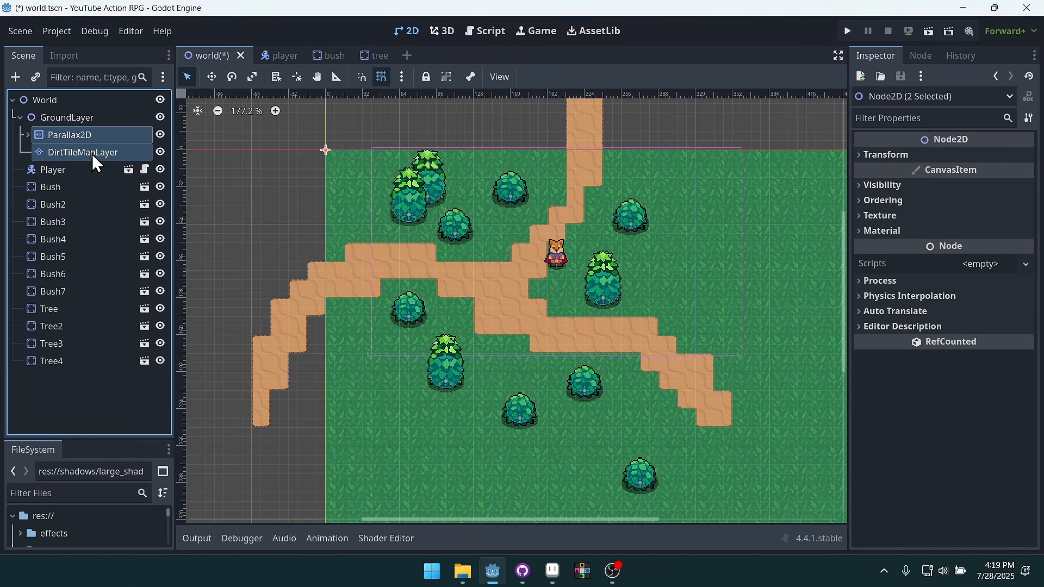
Show GroundLayer's Ordering properties and save the world scene
left_click(83, 119)
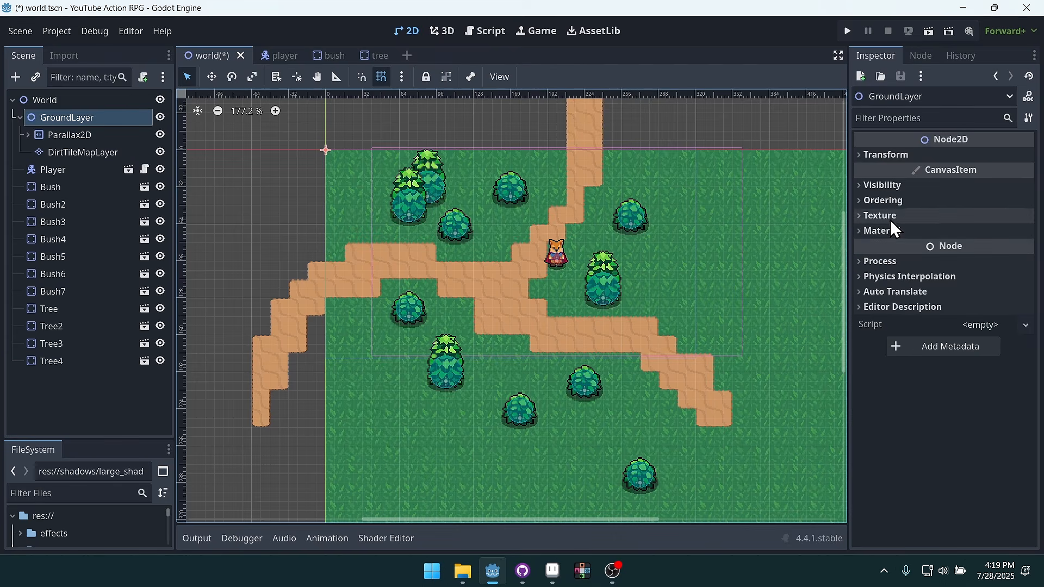
left_click(889, 202)
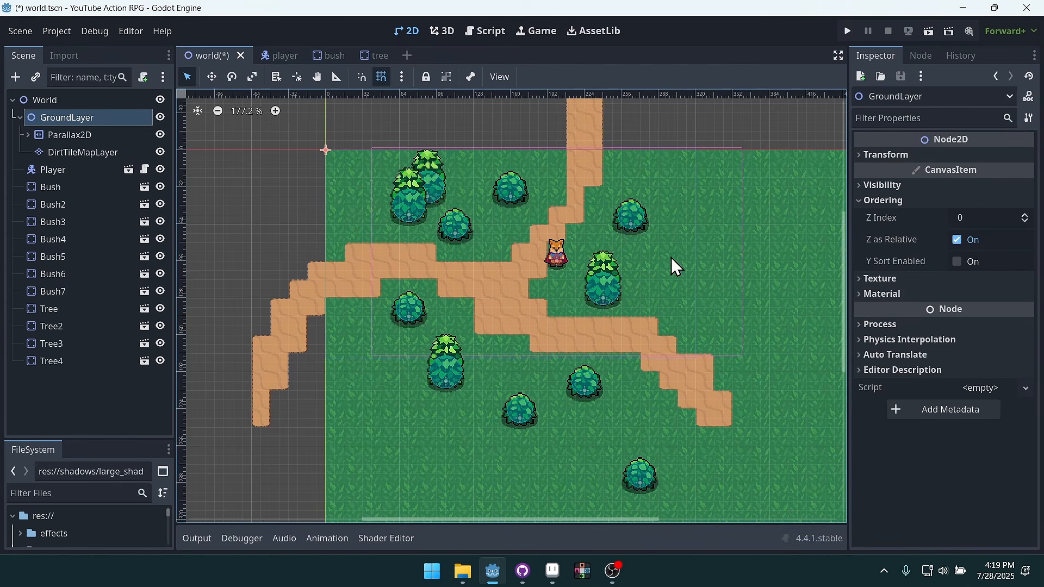
key("ctrl+s")
Run the game, walk the player along the upper dirt path and the junction to check draw order, and close it
left_click(848, 31)
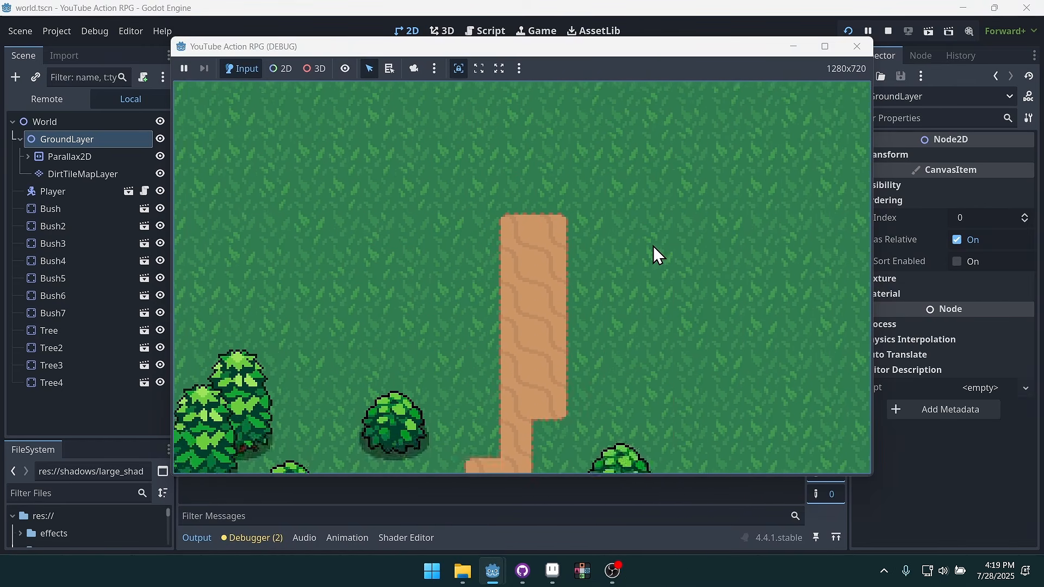
key("Down")
key("Left")
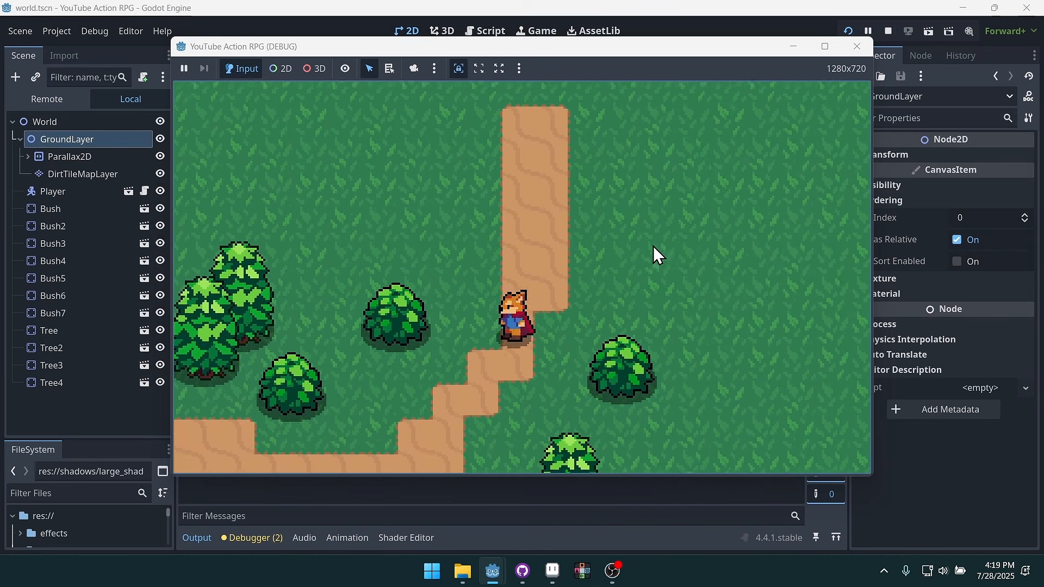
key("Down")
key("Right")
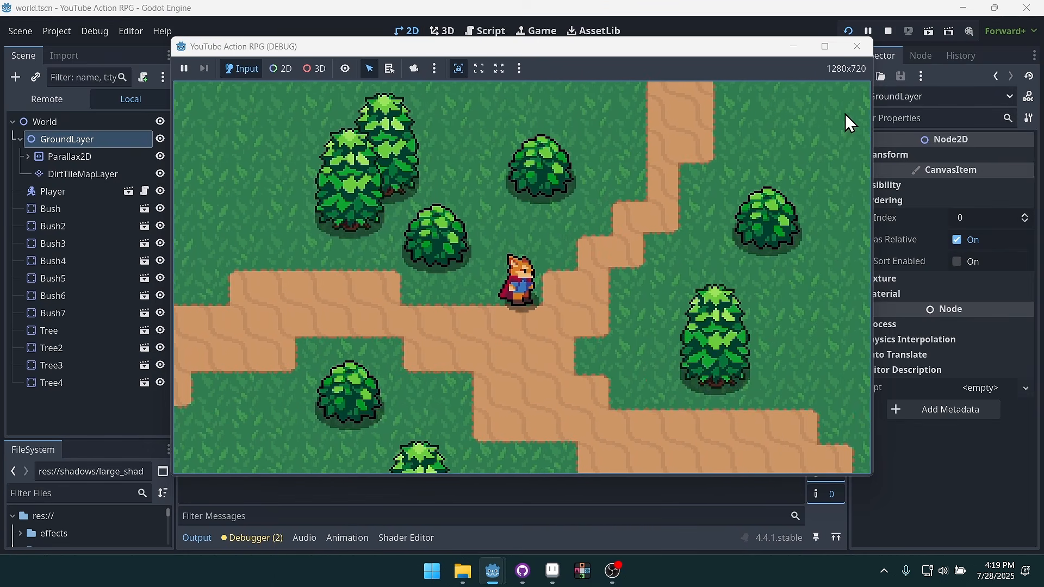
left_click(857, 46)
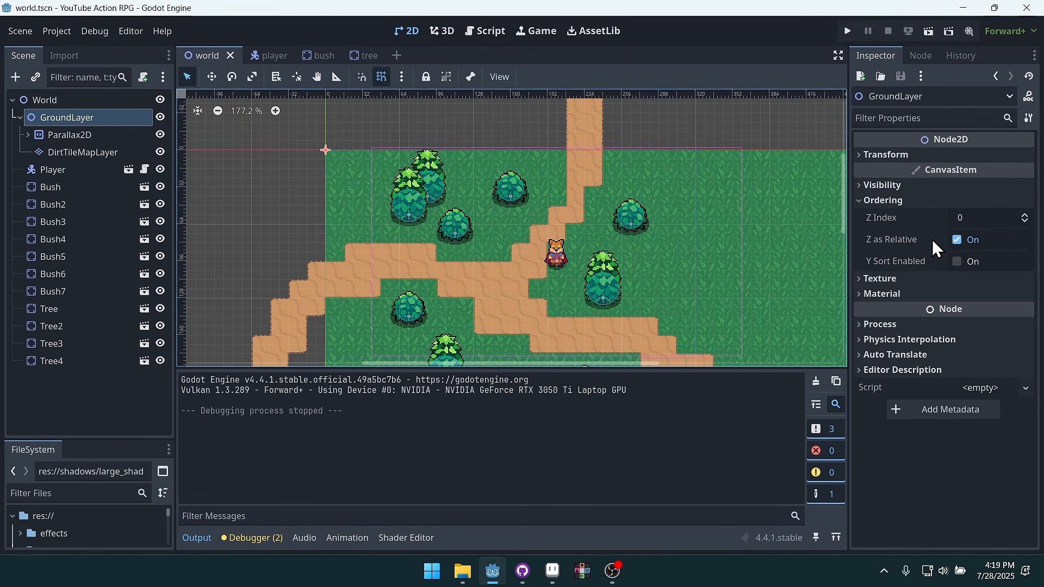
Set GroundLayer's Z Index to -1000
left_click(986, 219)
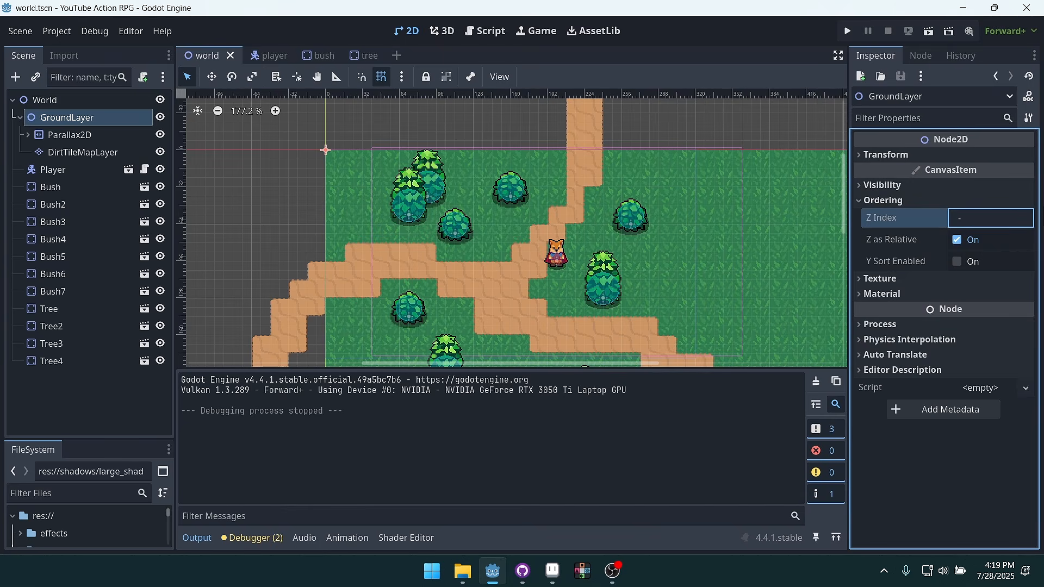
type("-1000")
key("Return")
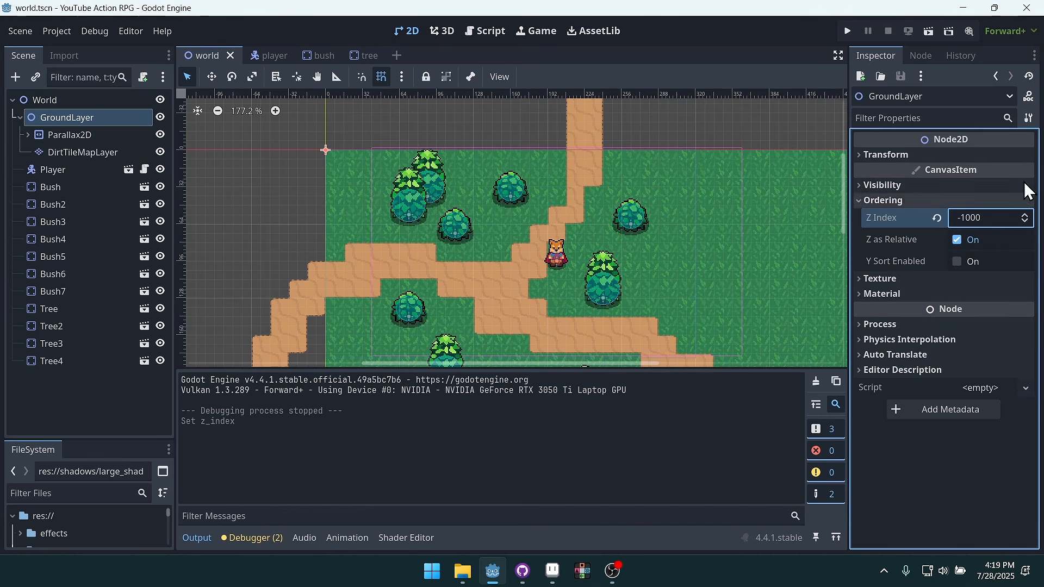
Run the game again and walk the player up the dirt path onto the grass beyond its end
left_click(847, 31)
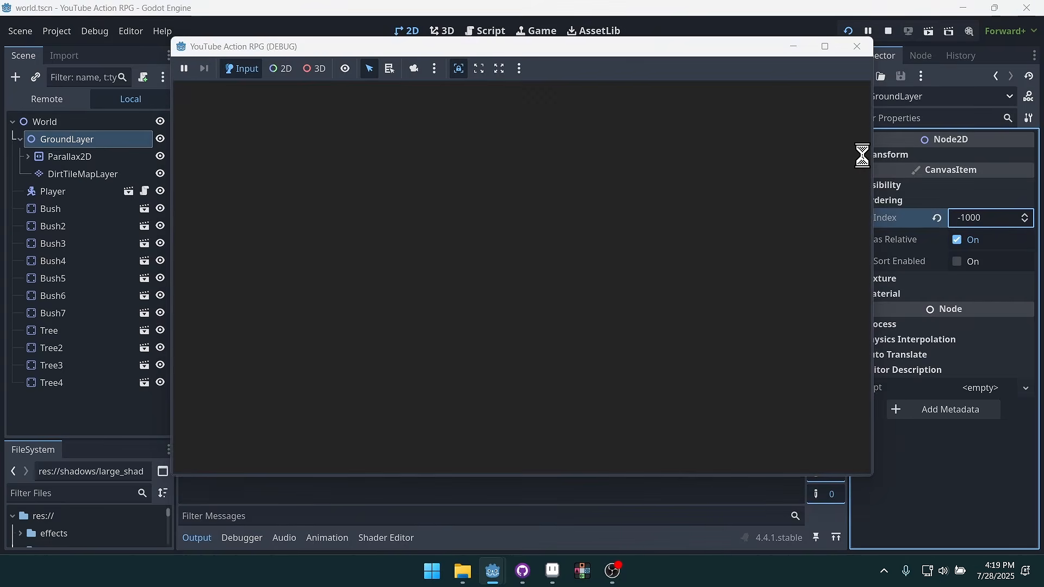
key("Up")
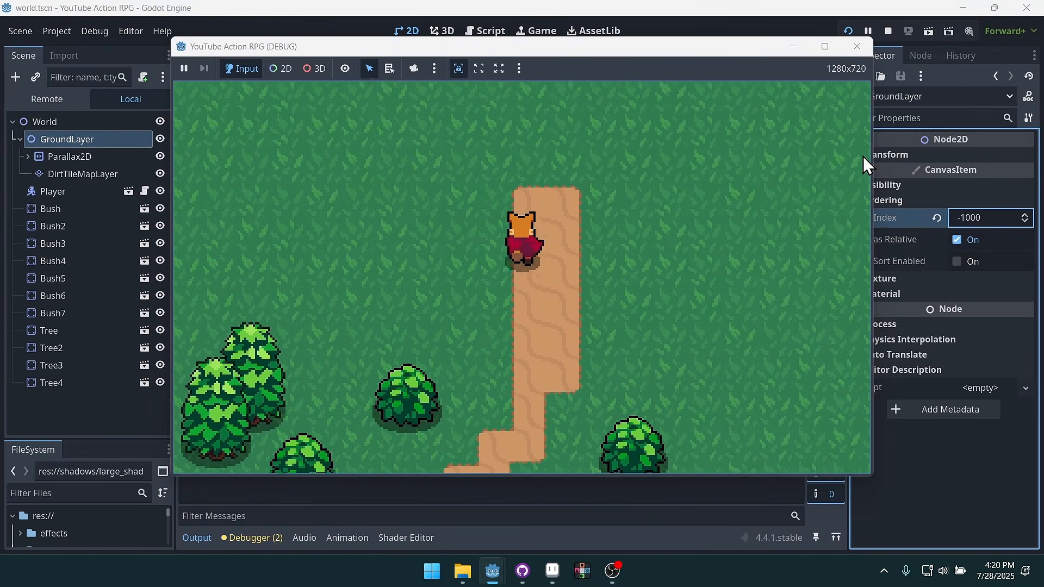
key("Up")
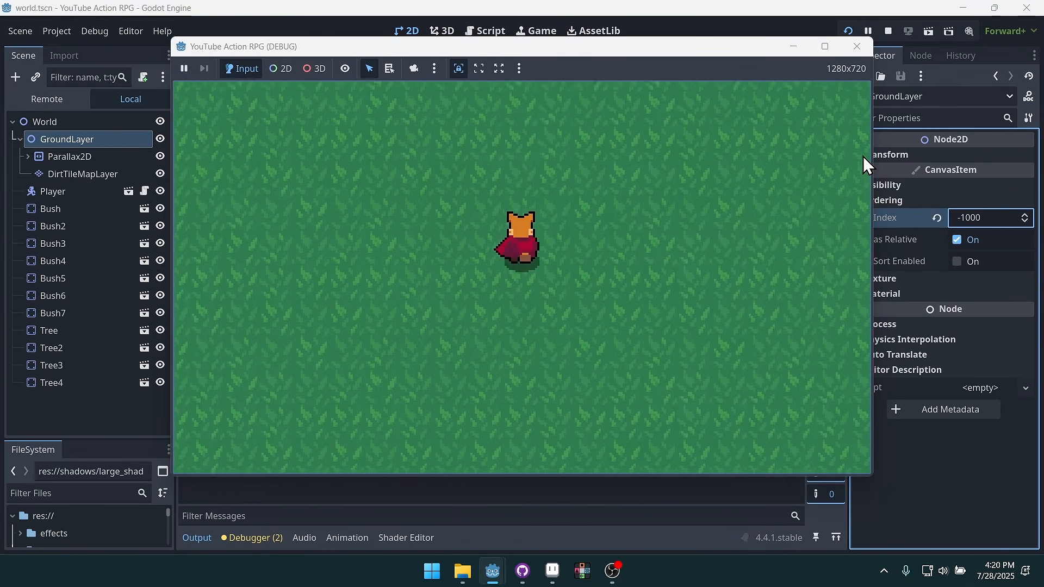
Walk the player north over the open grass, rolling repeatedly to check that it stays drawn above the ground, and close the game
key("Up")
key("space")
key("space")
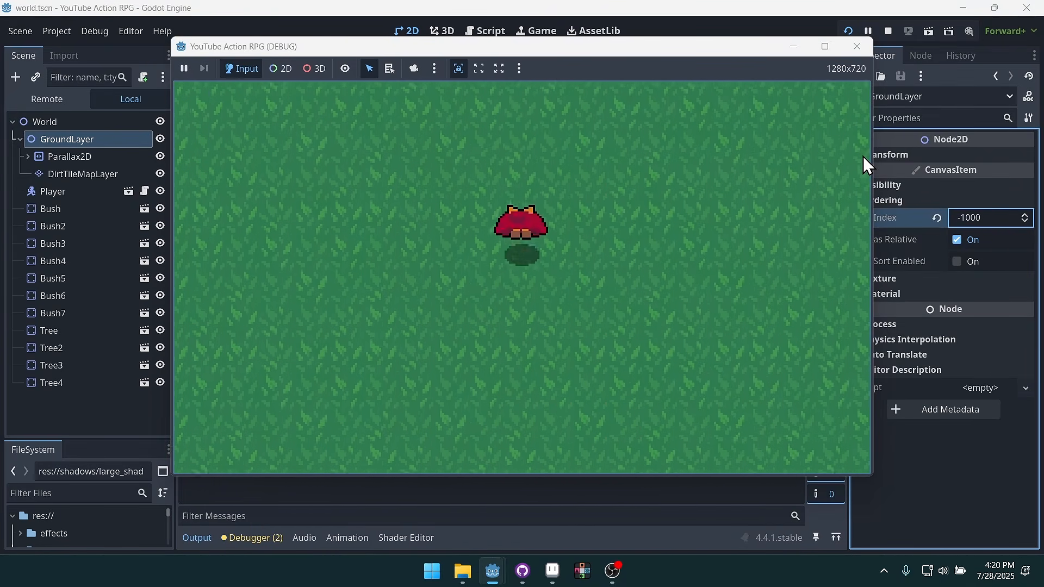
key("Up")
key("space")
key("space")
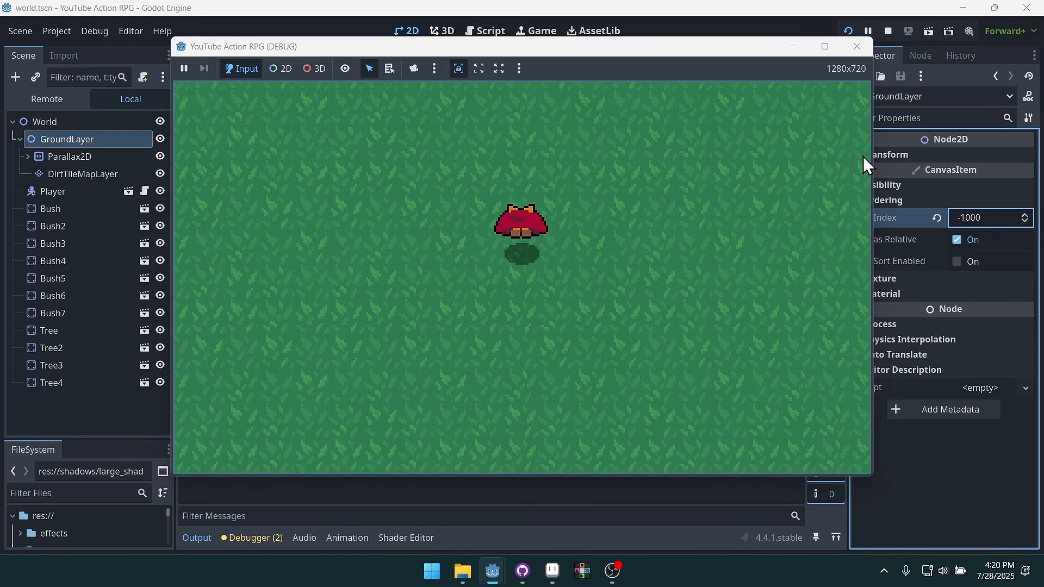
key("Down")
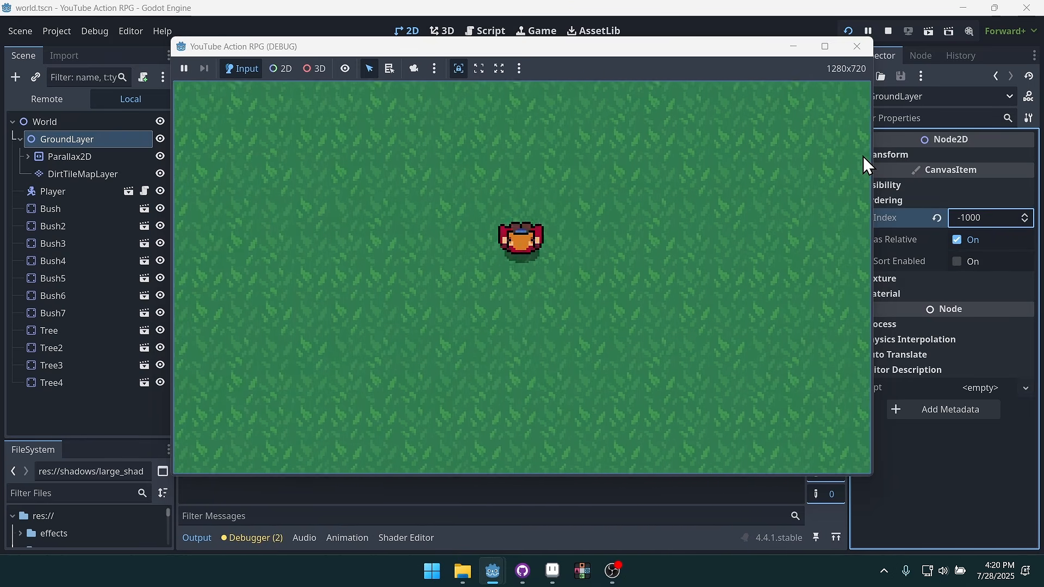
key("Up")
key("space")
key("space")
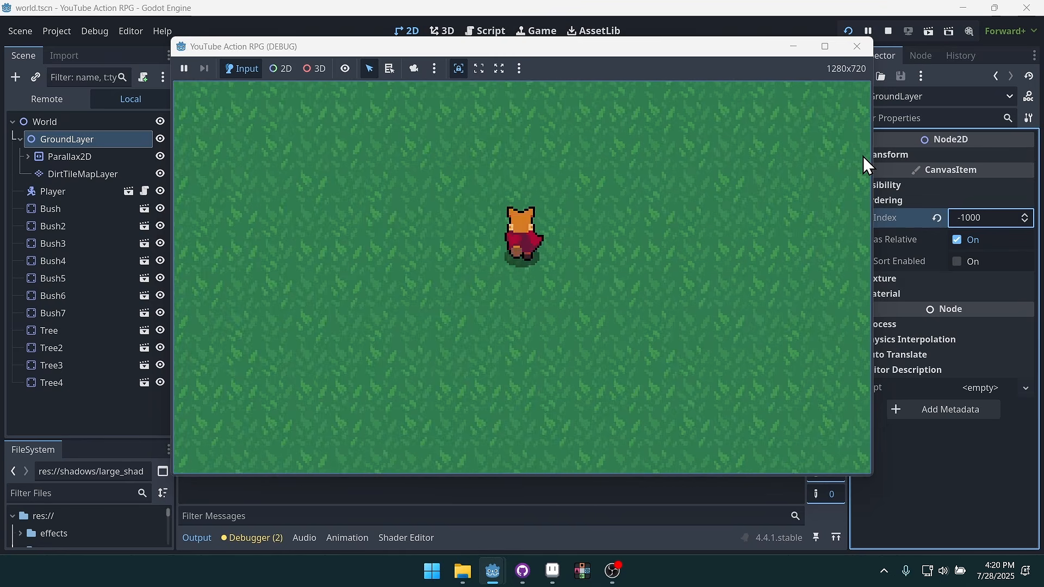
key("space")
key("space")
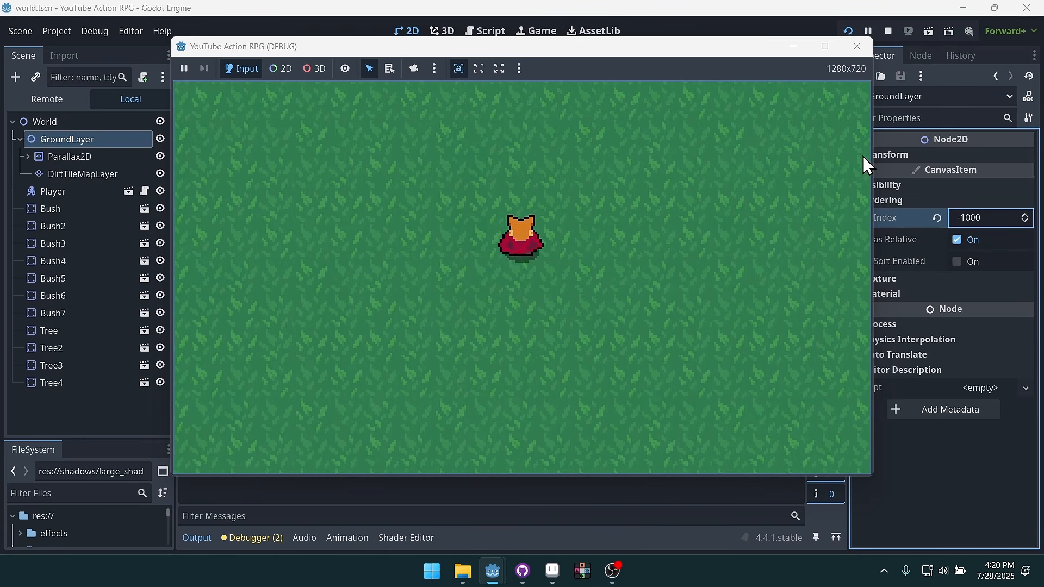
key("Down")
key("space")
key("space")
key("Up")
key("space")
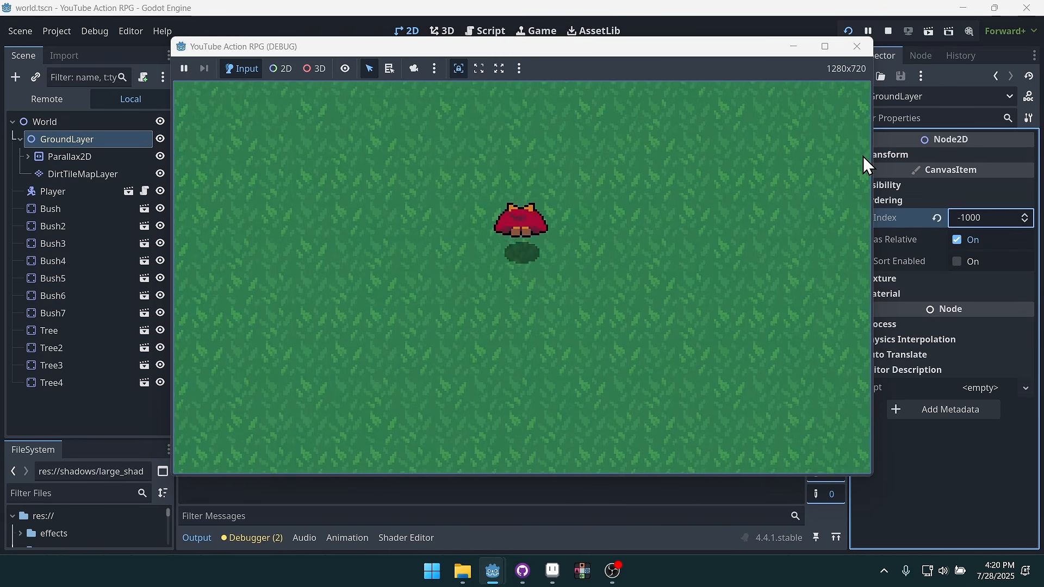
key("space")
key("space")
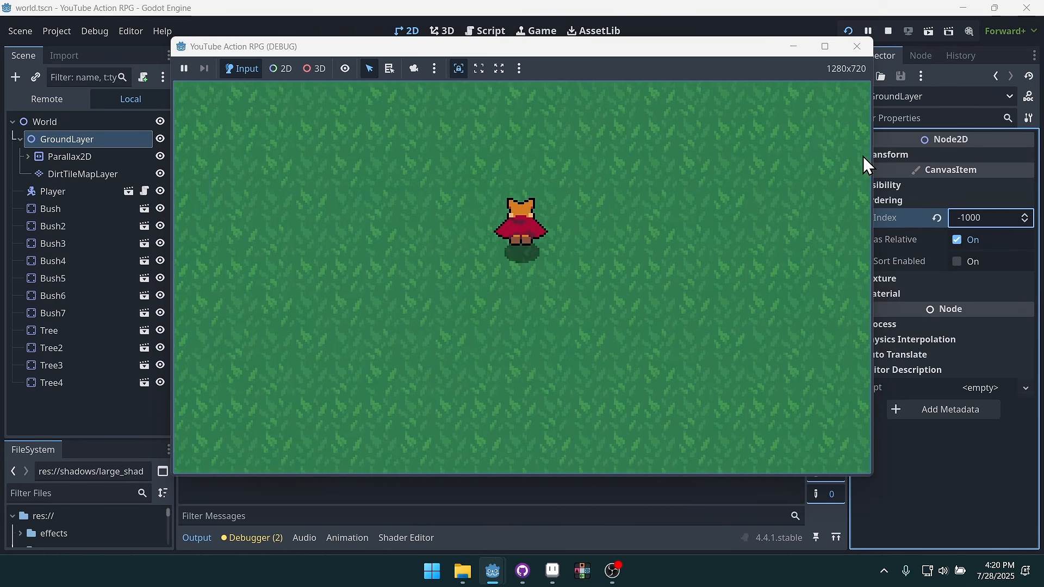
key("space")
key("space")
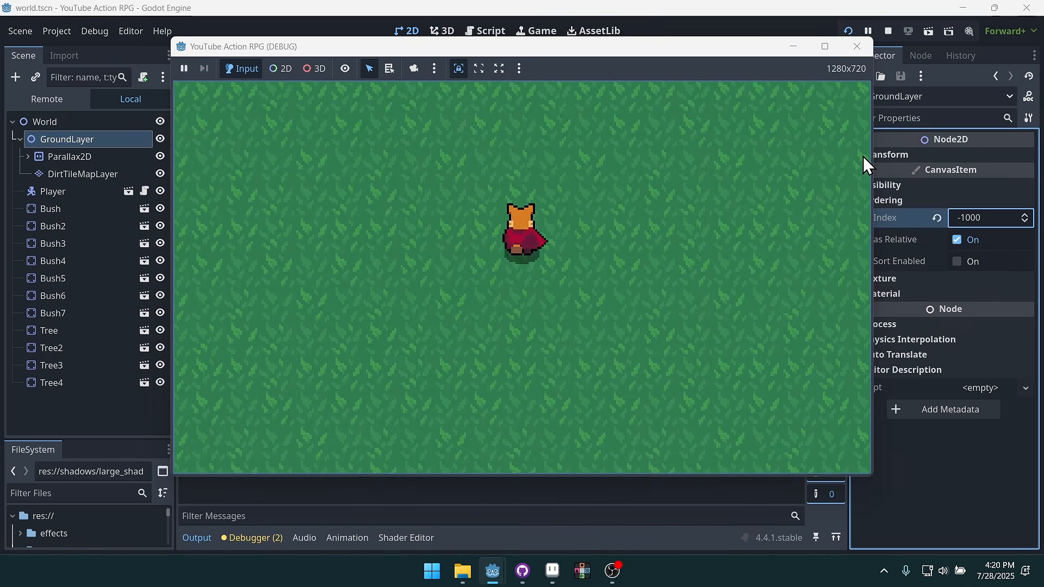
key("space")
key("space")
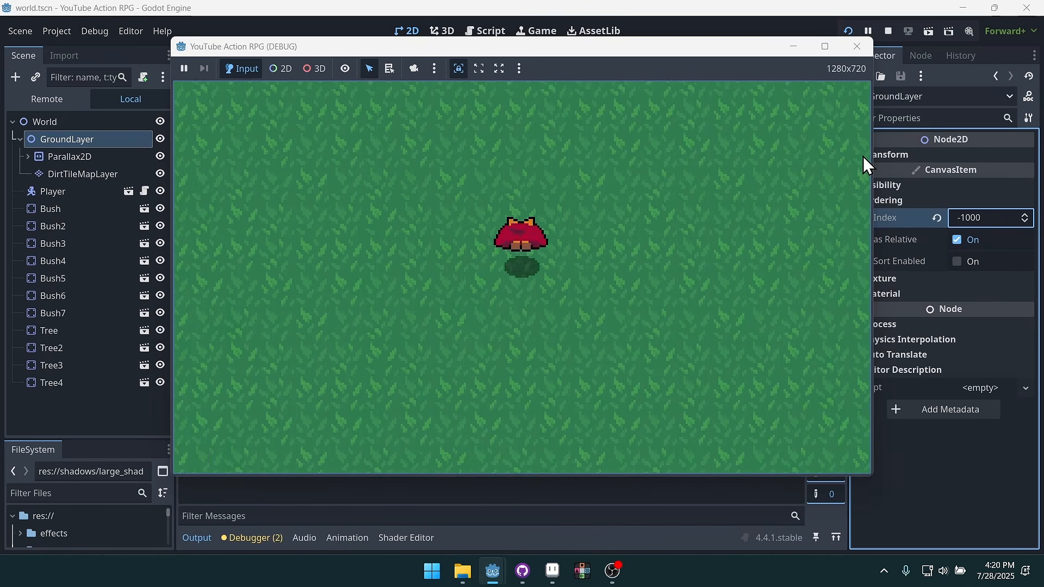
left_click(856, 46)
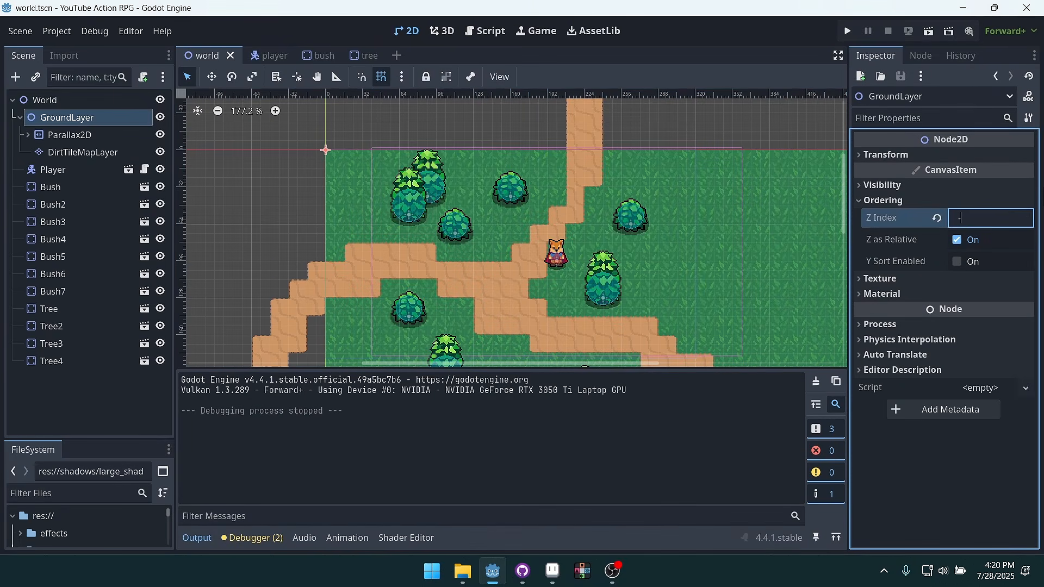
Set GroundLayer's Z Index to -1
type("1")
key("Return")
Run the game, roll the player up the dirt path and across the northern grass to check draw order, and close it
left_click(847, 31)
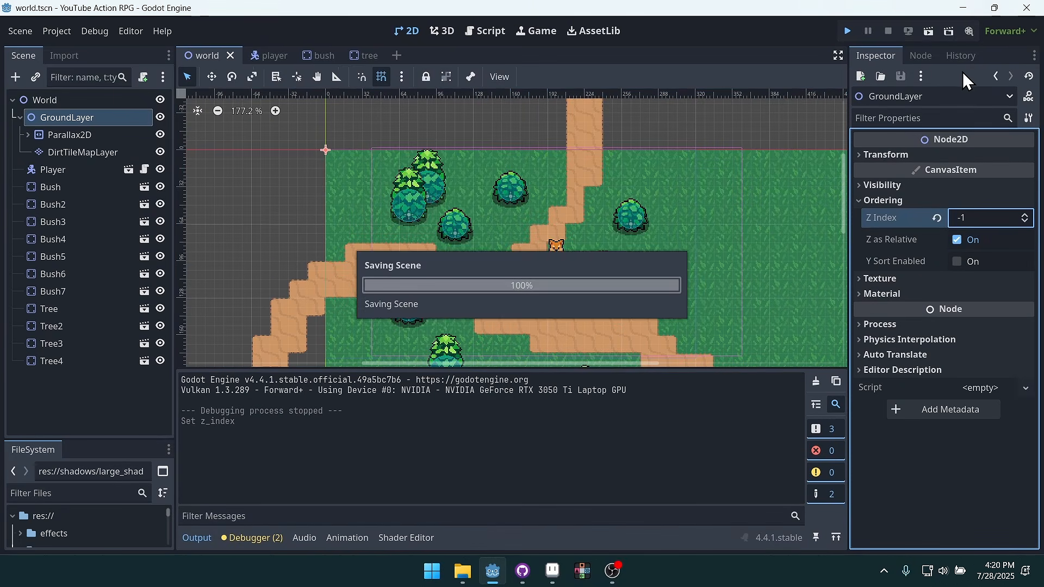
key("Up")
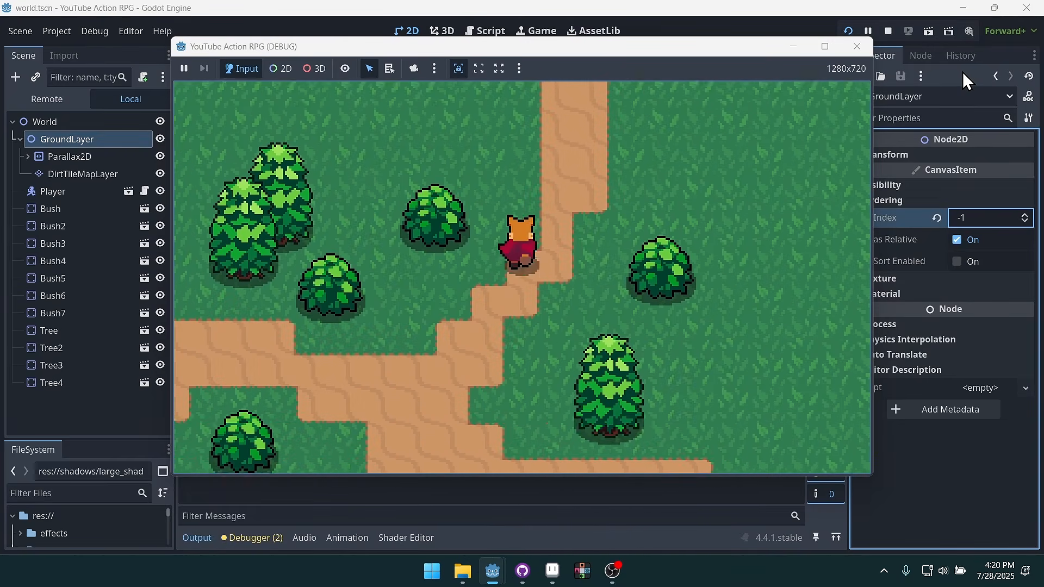
key("space")
key("space")
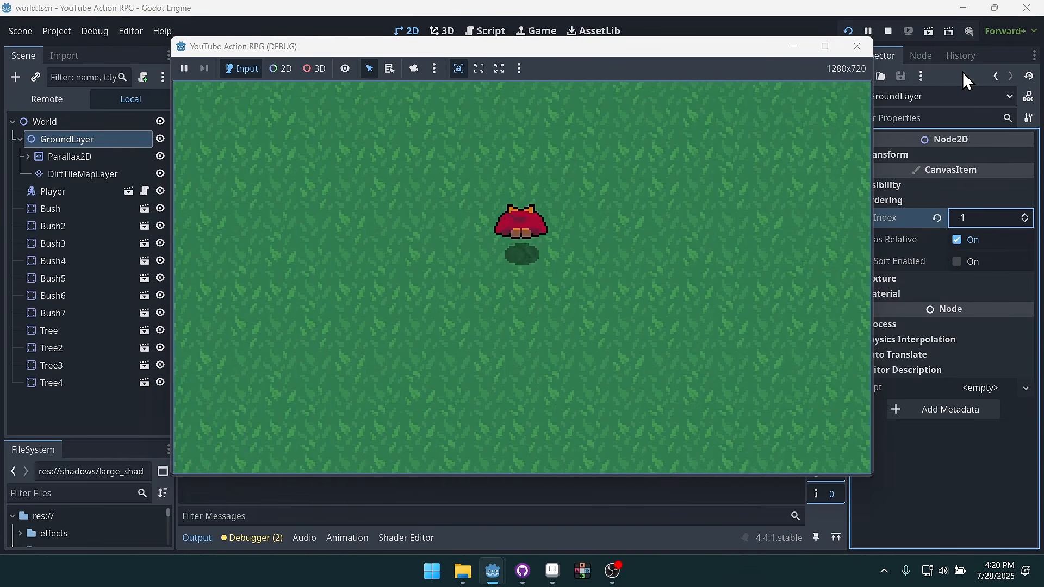
key("space")
key("space")
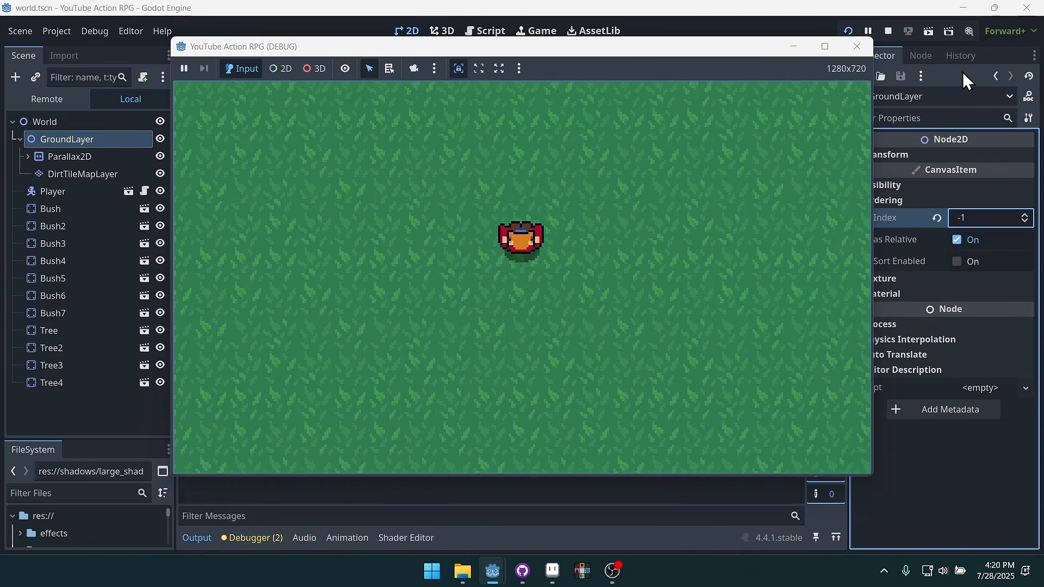
key("space")
key("space")
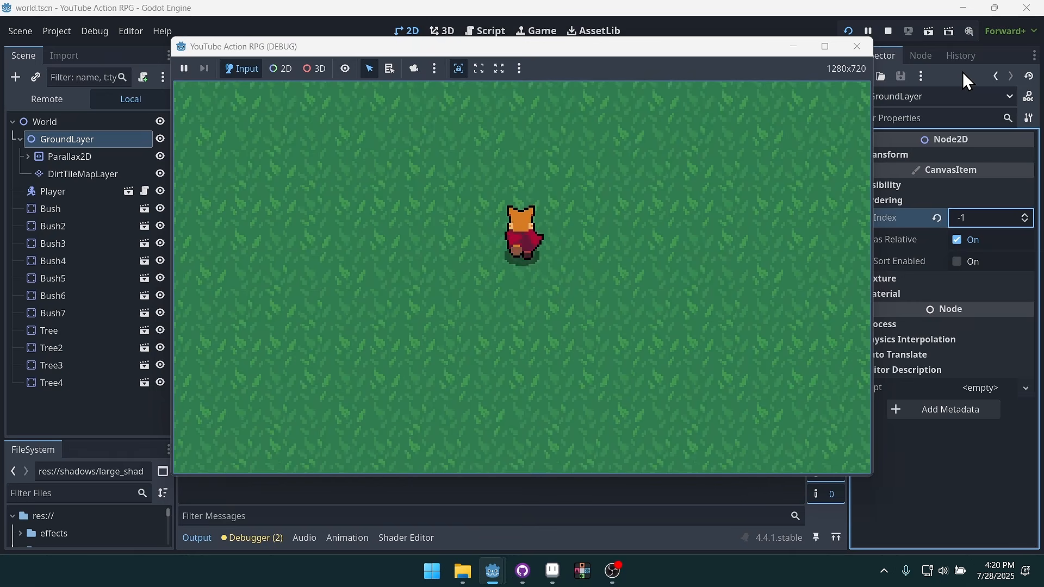
key("space")
key("space")
key("space")
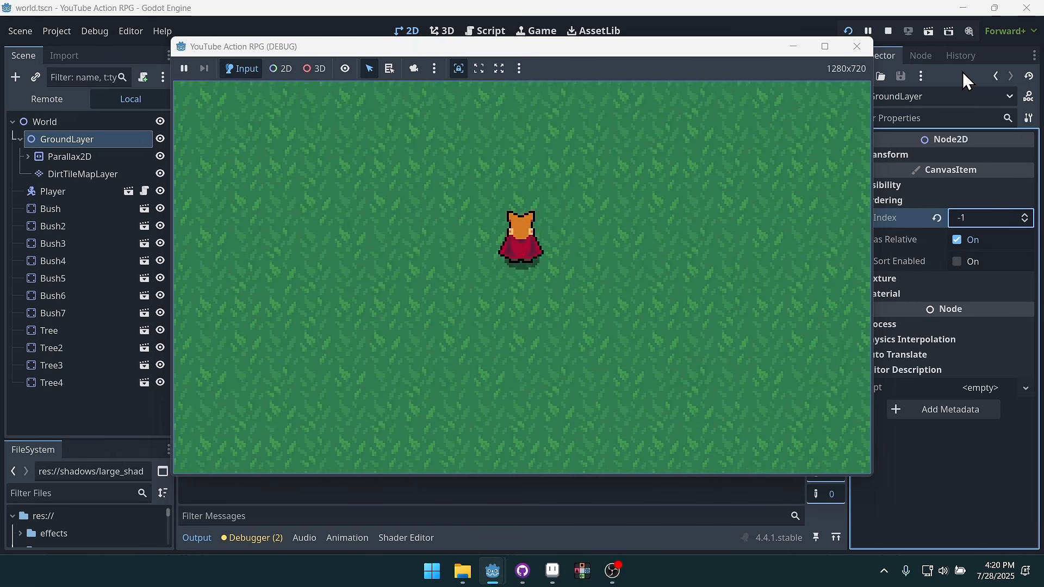
key("space")
key("space")
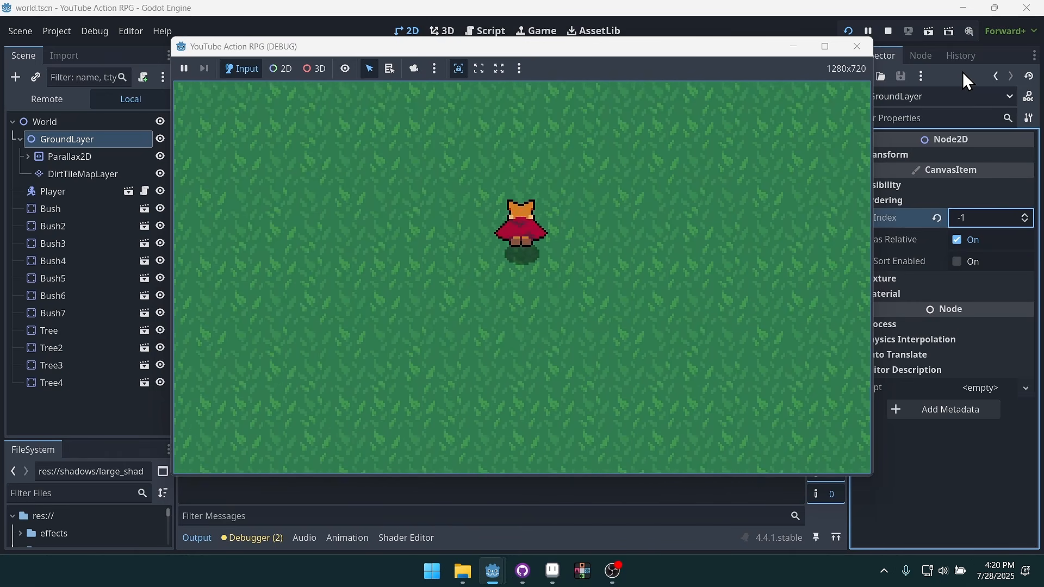
key("space")
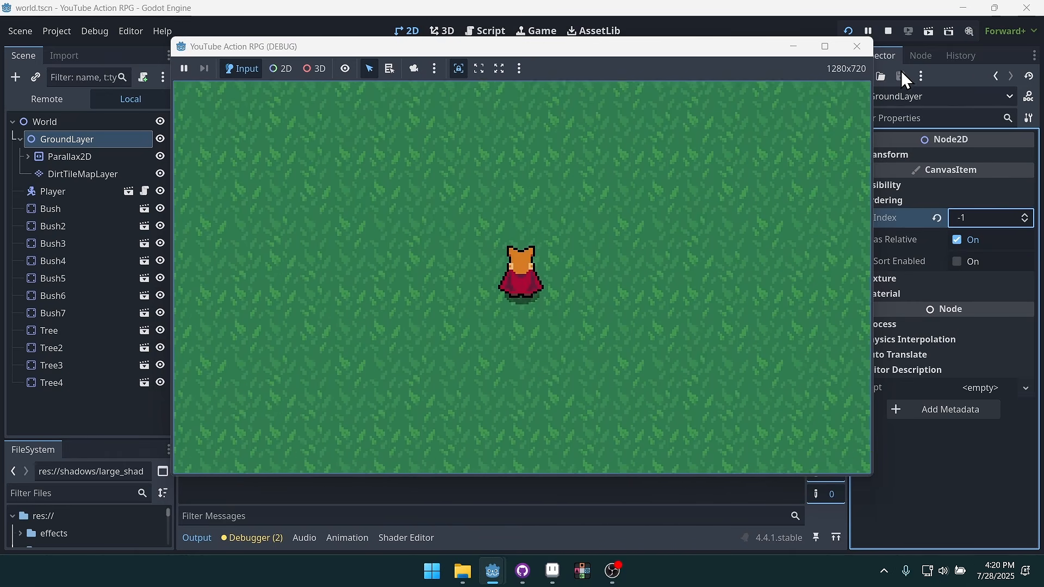
left_click(857, 46)
Reset GroundLayer's Z Index to its default and enable Show Behind Parent in its Visibility properties
left_click(92, 102)
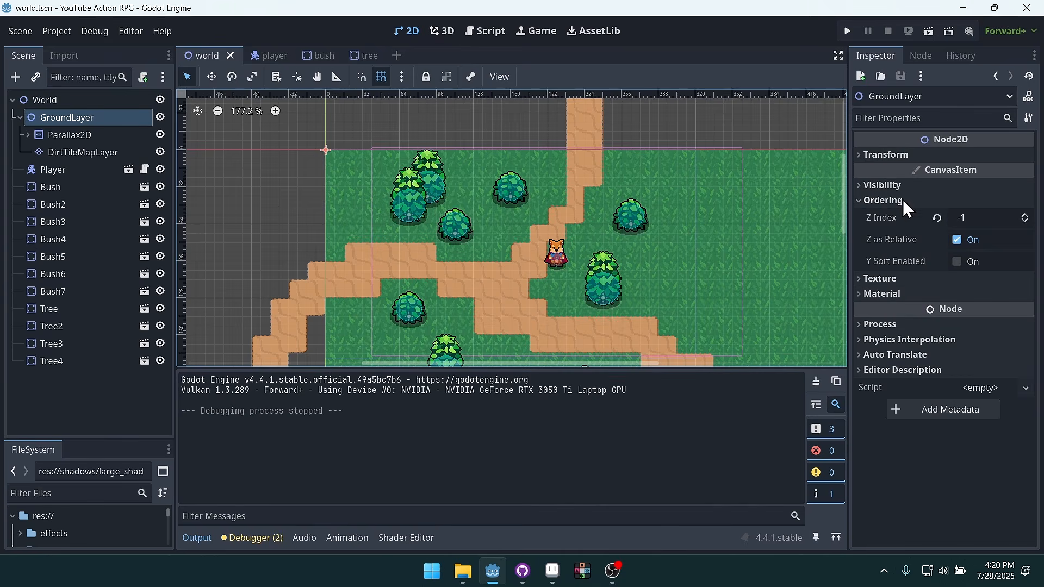
left_click(940, 220)
left_click(915, 187)
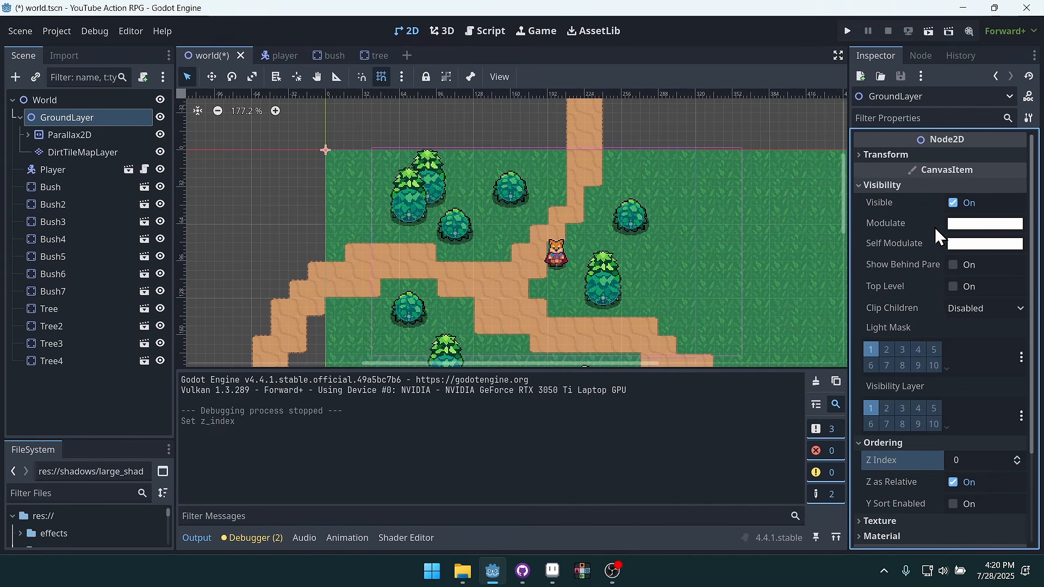
left_click(953, 265)
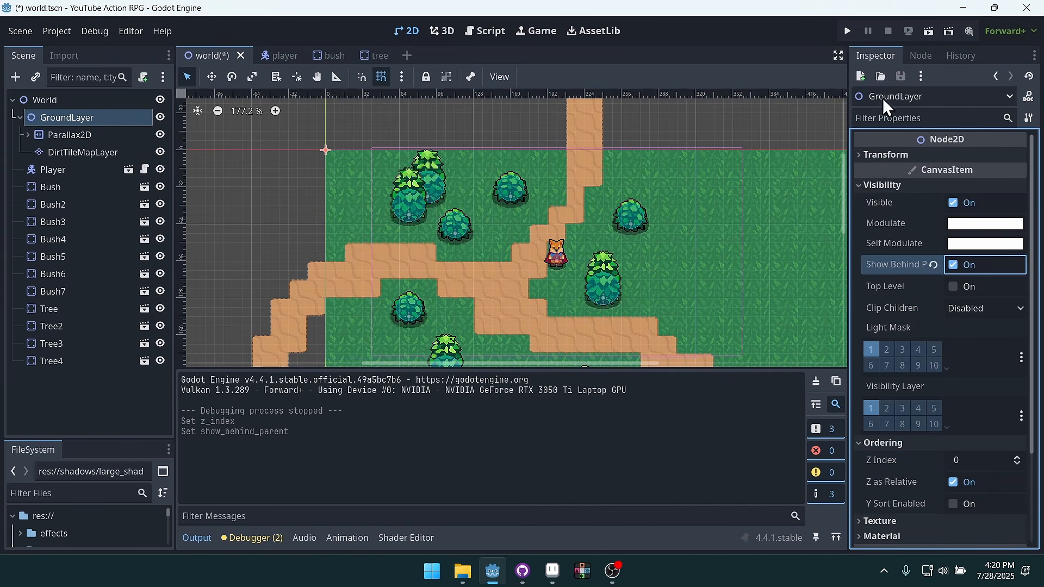
Run the game with Show Behind Parent enabled, walk the player up and down near the upper dirt path, and close it
left_click(853, 34)
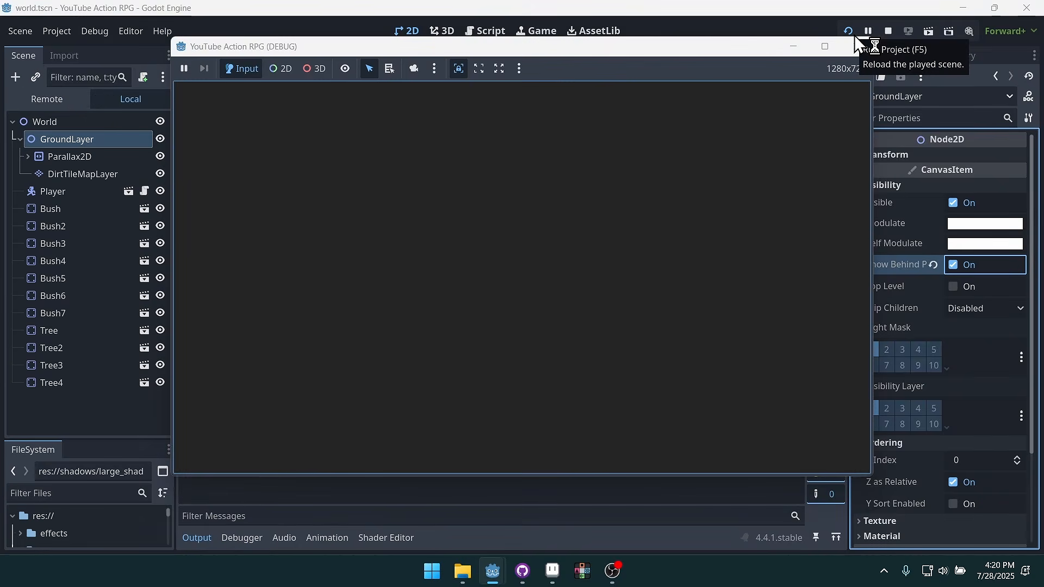
key("Up")
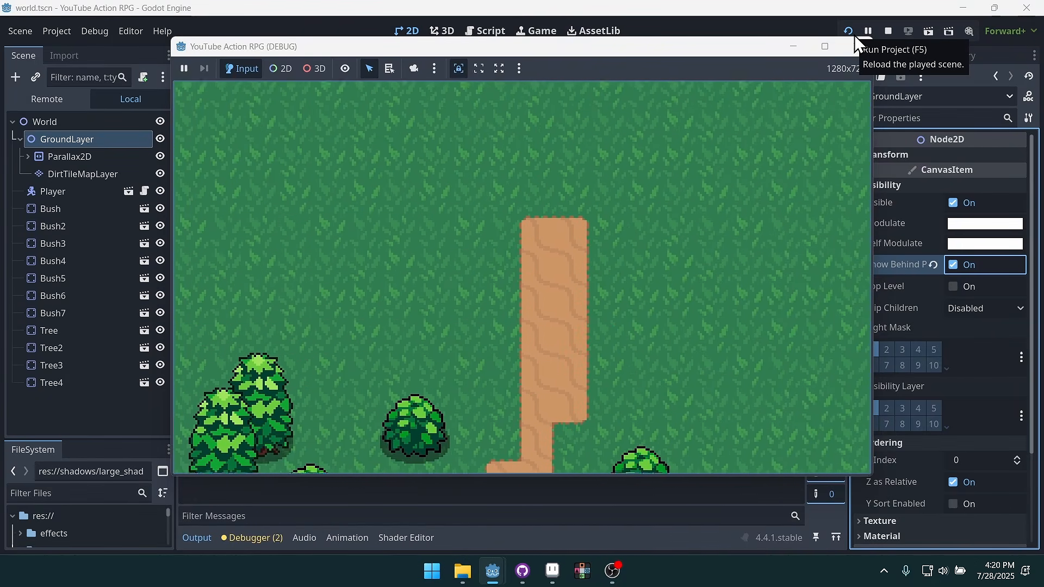
key("Down")
key("Up")
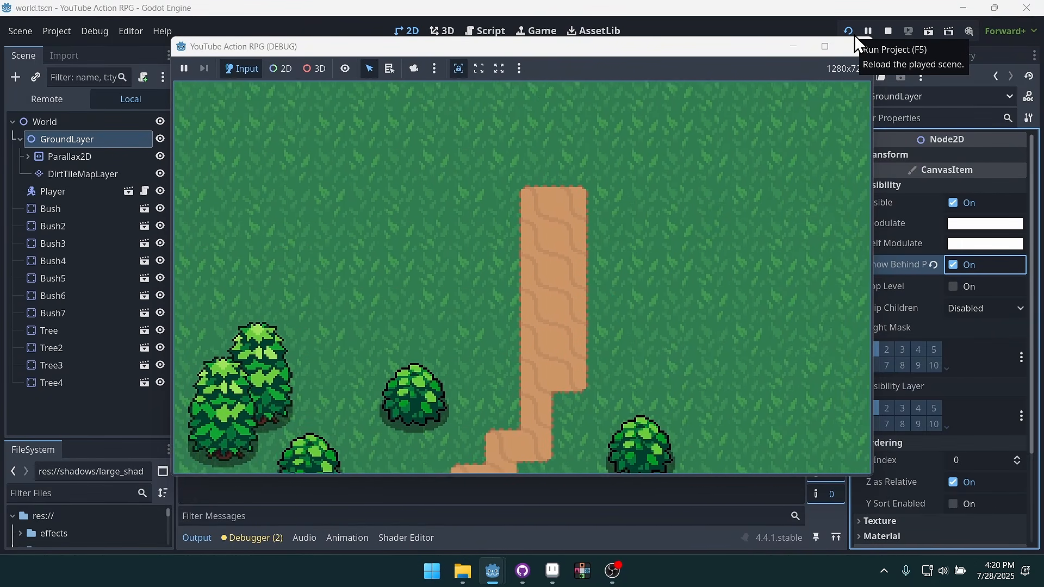
key("Down")
left_click(861, 46)
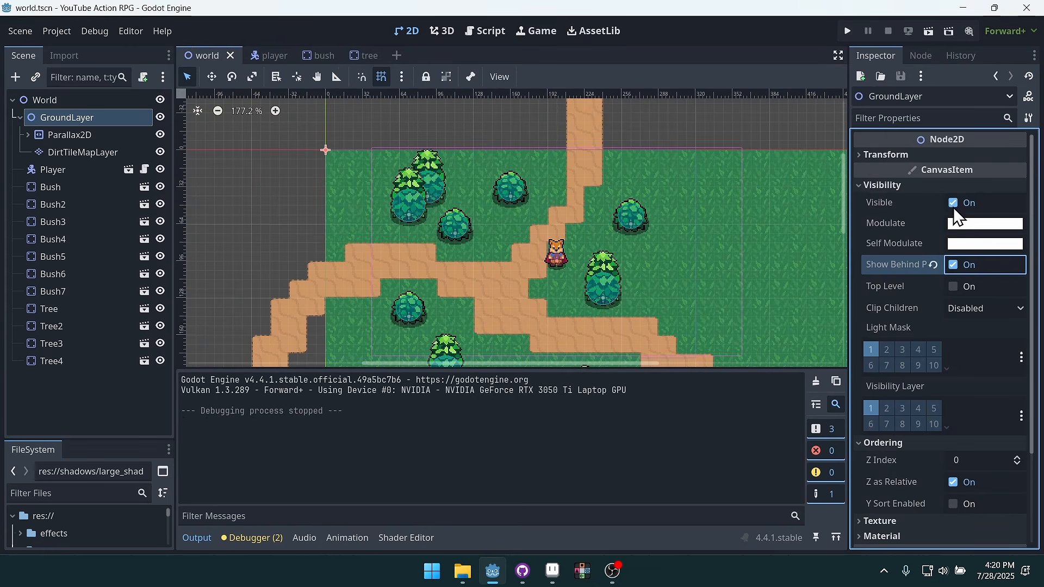
Disable GroundLayer's Show Behind Parent, set its Z Index to -10, and save the world scene
left_click(955, 267)
left_click(895, 186)
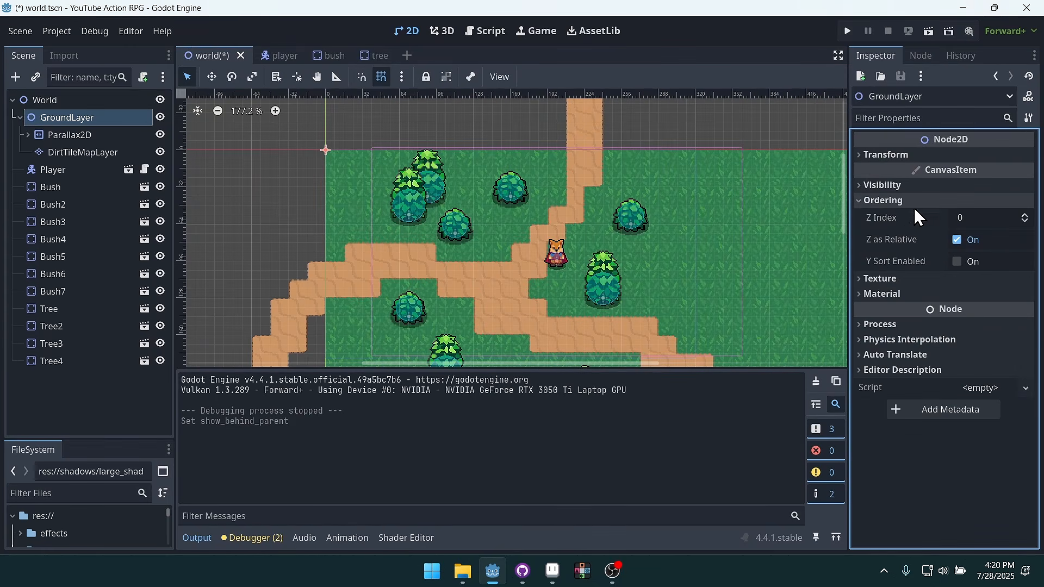
left_click(977, 219)
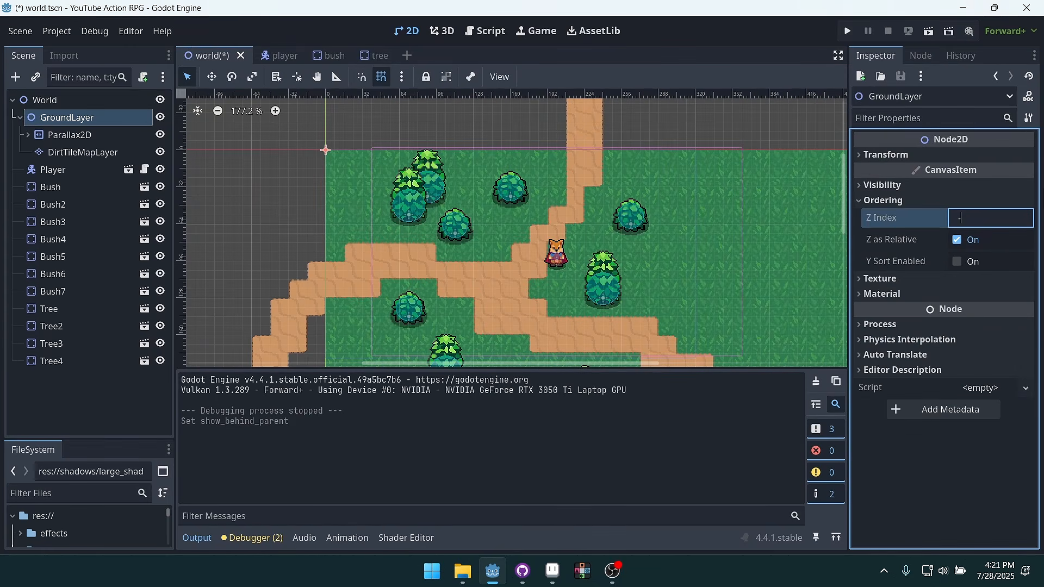
type("-10")
key("Return")
key("ctrl+s")
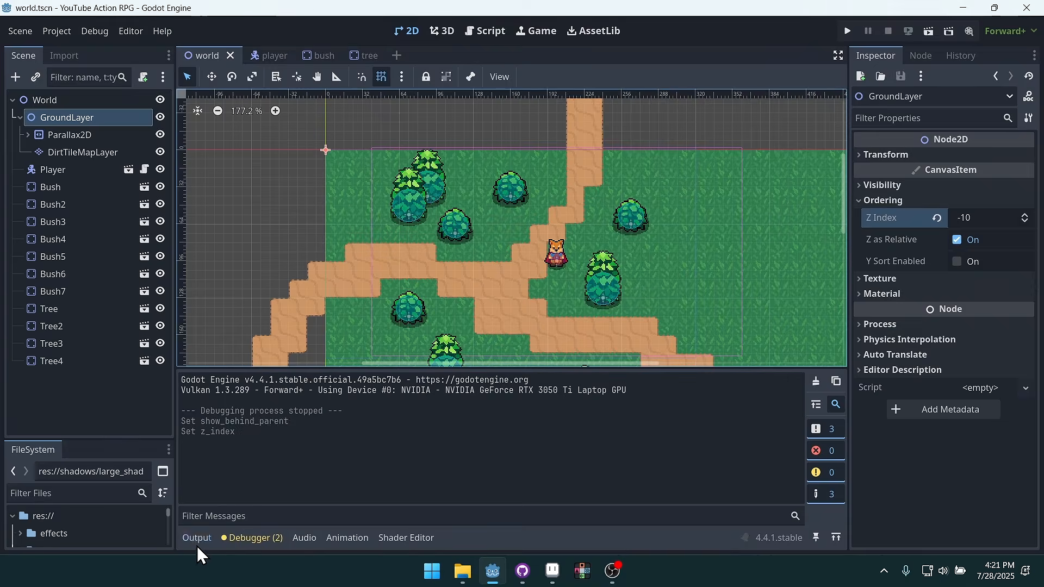
Hide the Output log to enlarge the 2D viewport and bring the full dirt path network into view
left_click(197, 546)
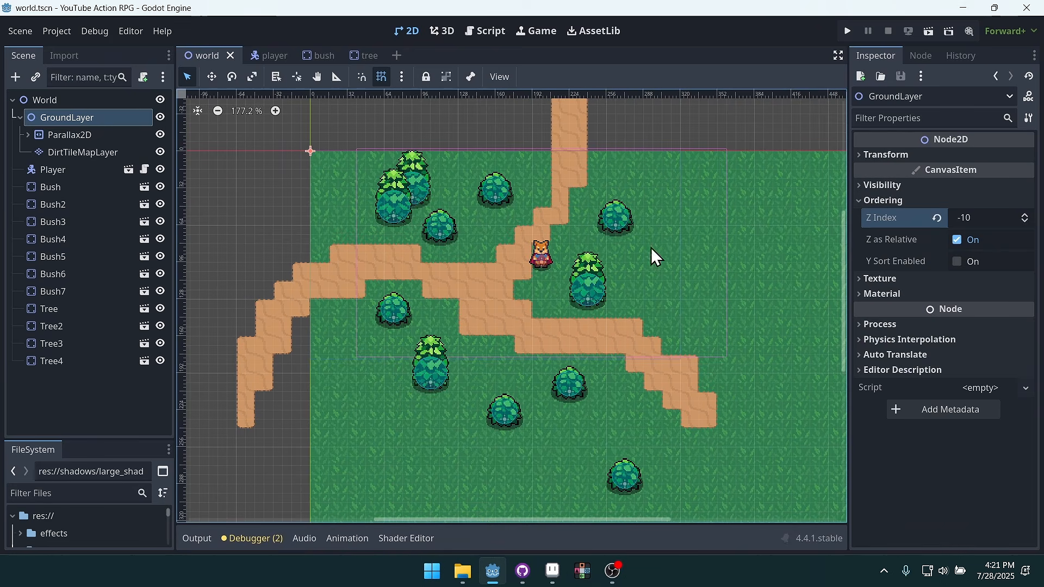
middle_click_drag(736, 264, 703, 226)
middle_click_drag(589, 293, 562, 315)
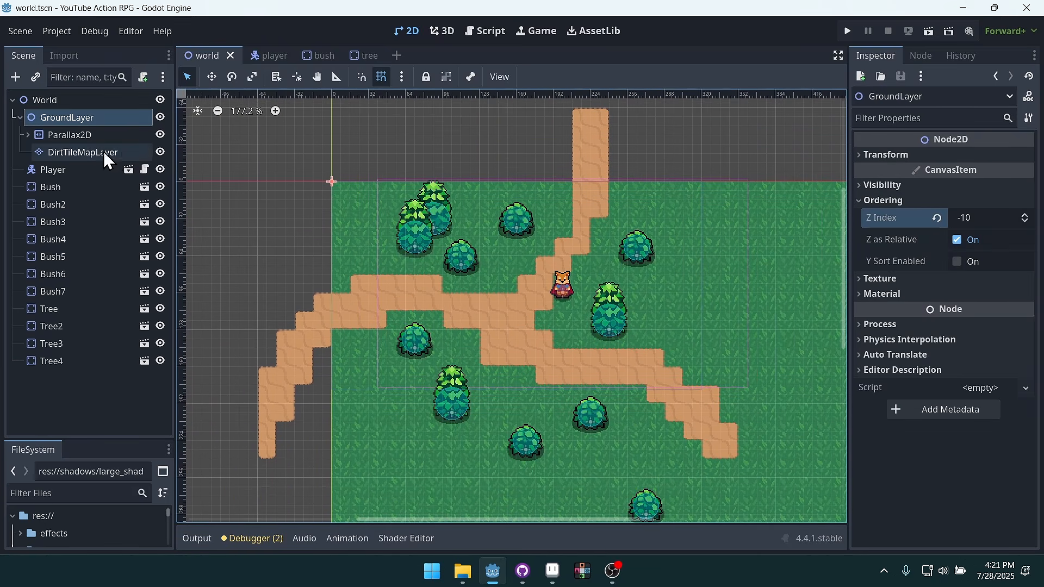
Try reordering DirtTileMapLayer above Parallax2D within GroundLayer and put it back below
left_click_drag(94, 158, 80, 129)
left_click(97, 167)
left_click(68, 154)
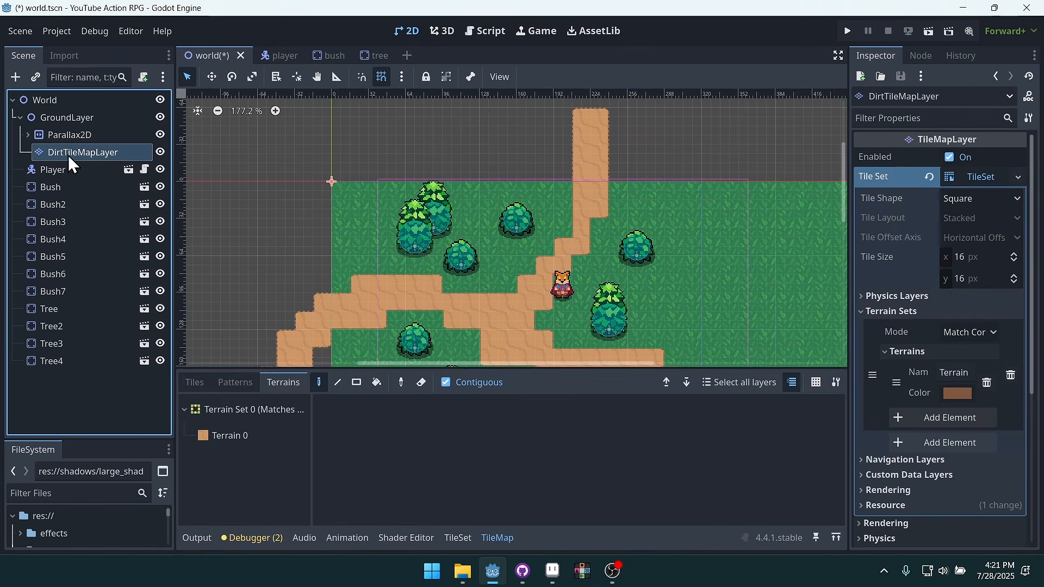
Show Parallax2D's properties and look over the lower part of the map
middle_click_drag(657, 294, 635, 224)
left_click(99, 138)
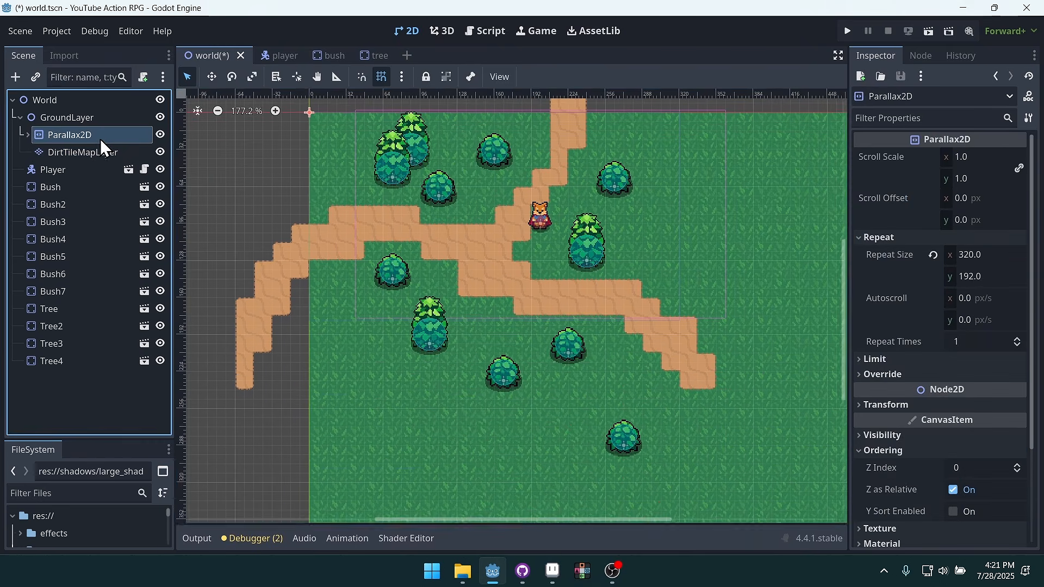
middle_click_drag(720, 214, 726, 231)
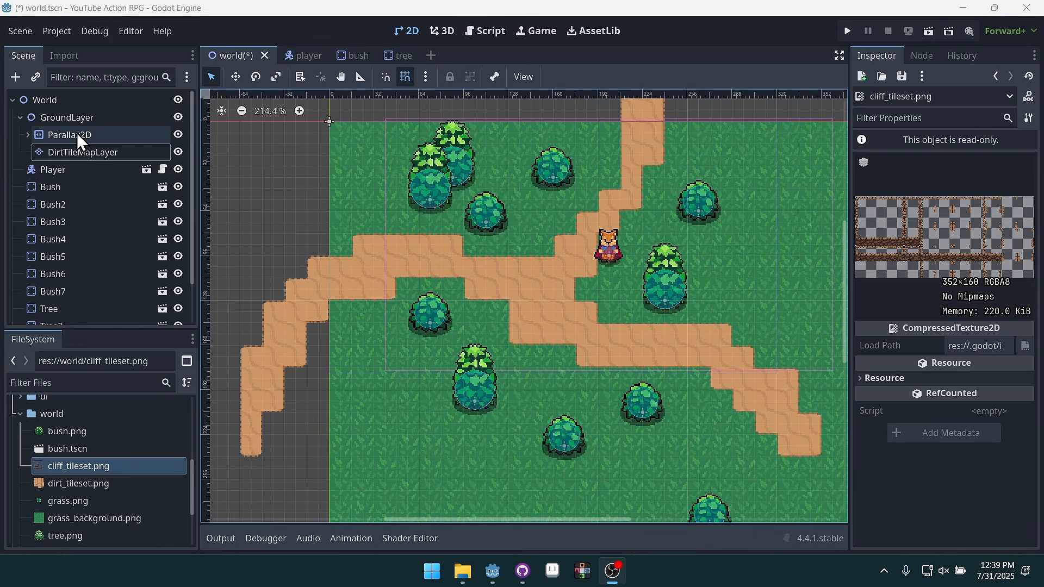
Add a TileMapLayer node as a child of GroundLayer and collapse the bottom panel to enlarge the 2D viewport
left_click(71, 118)
left_click(16, 78)
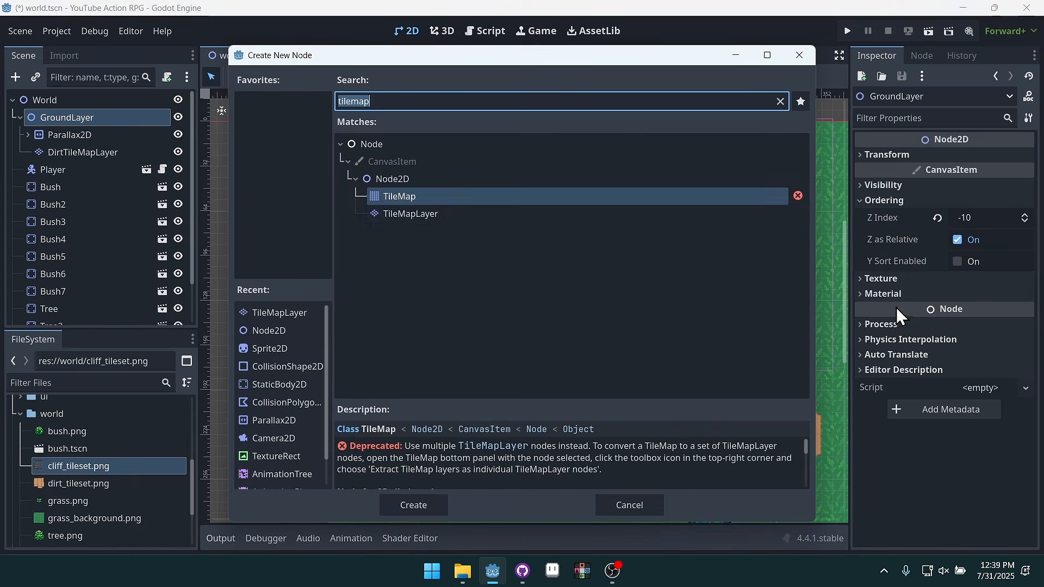
left_click(457, 219)
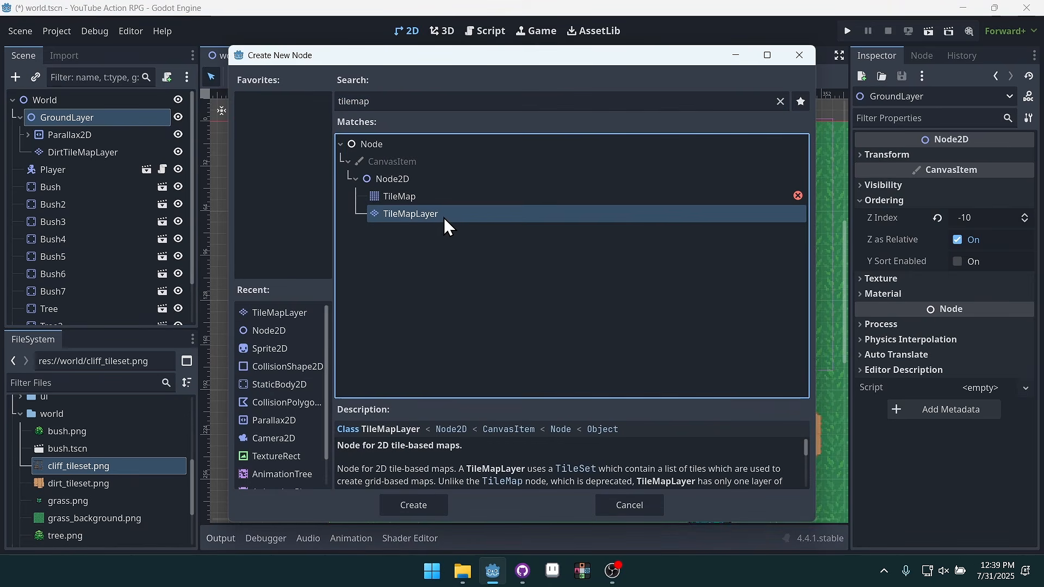
double_click(443, 218)
left_click(230, 546)
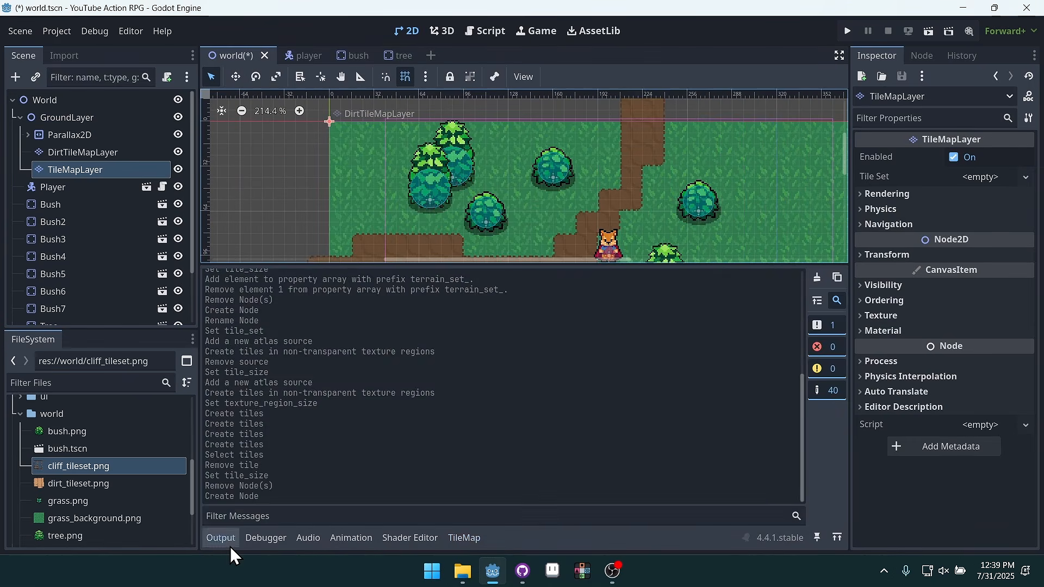
left_click(229, 546)
middle_click_drag(700, 268, 710, 282)
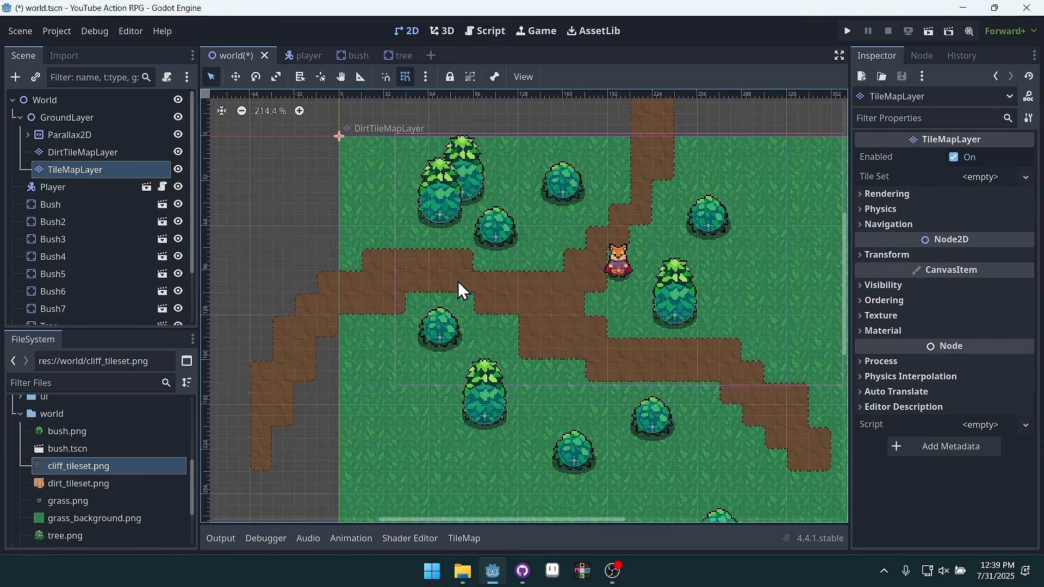
left_click(74, 101)
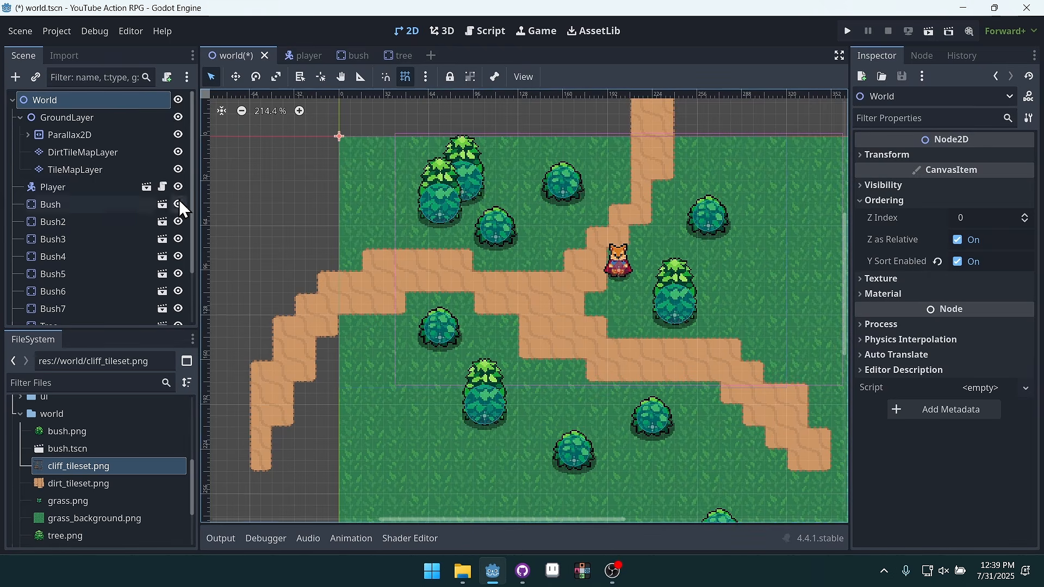
left_click(94, 171)
left_click(221, 539)
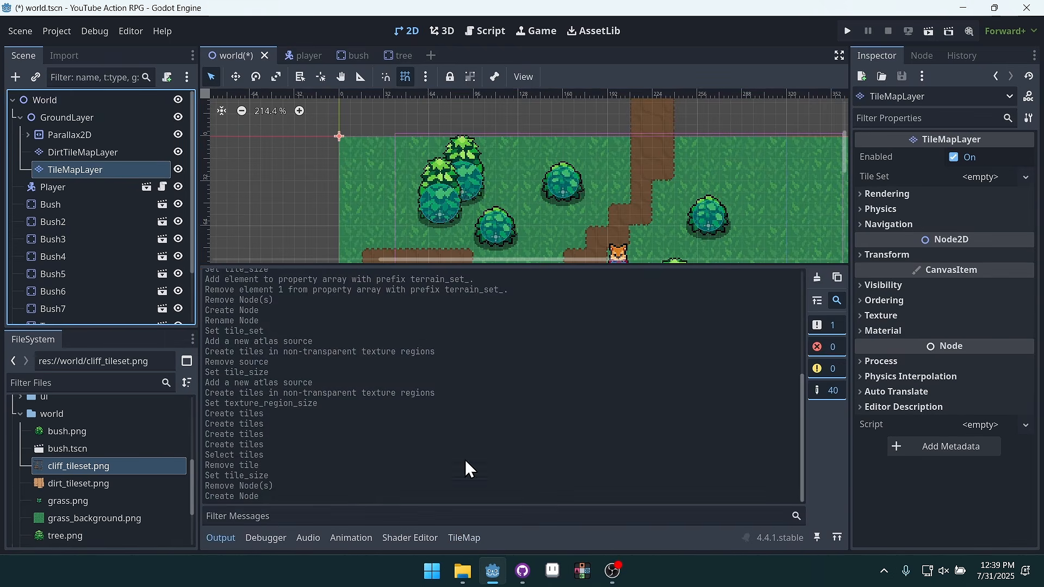
left_click(246, 532)
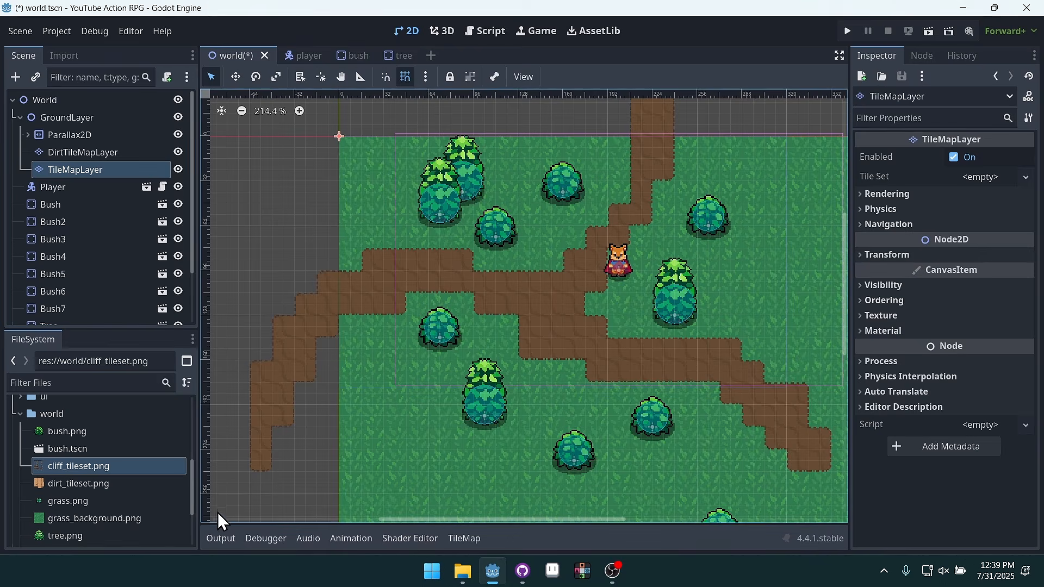
left_click(221, 538)
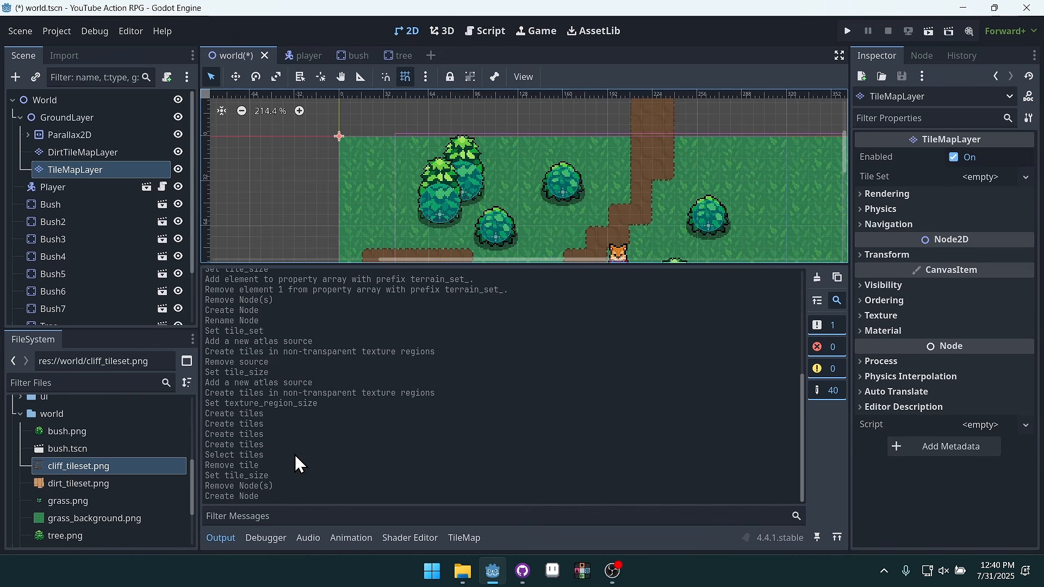
Rename the new TileMapLayer node to CliffTileMapLayer and collapse the bottom panel
double_click(82, 169)
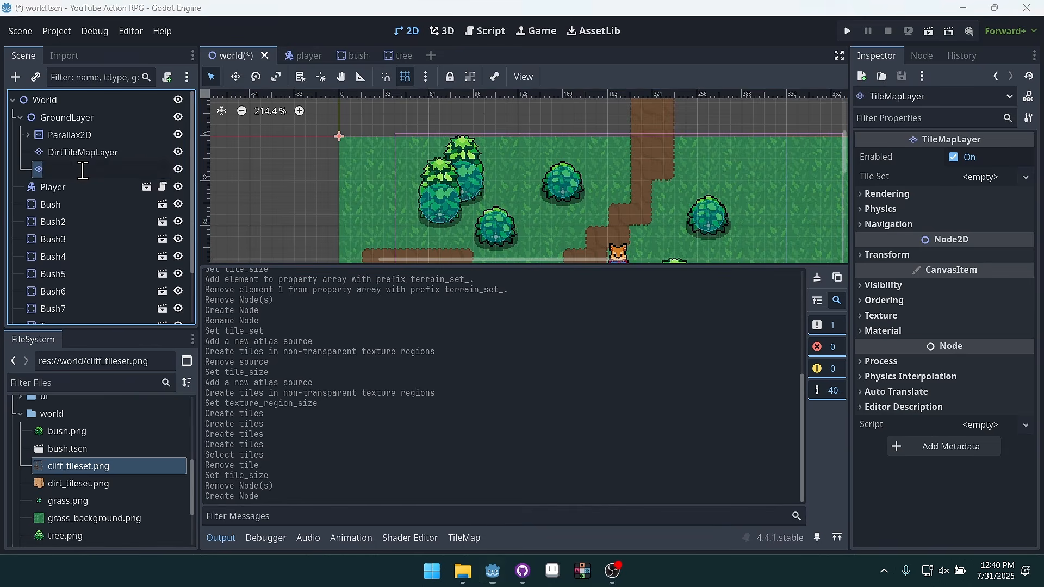
key("Home")
type("C")
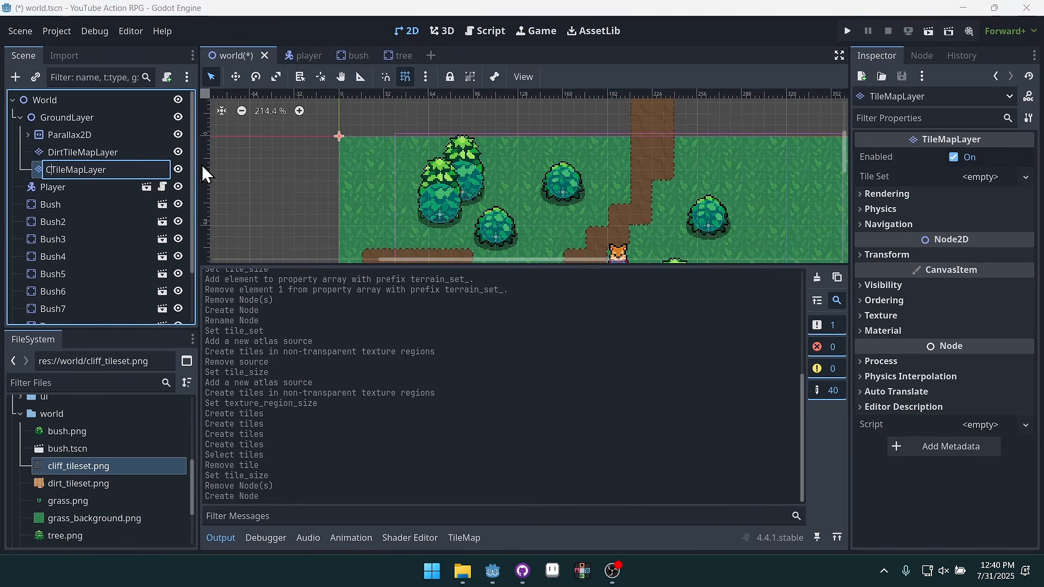
type("liff")
key("Return")
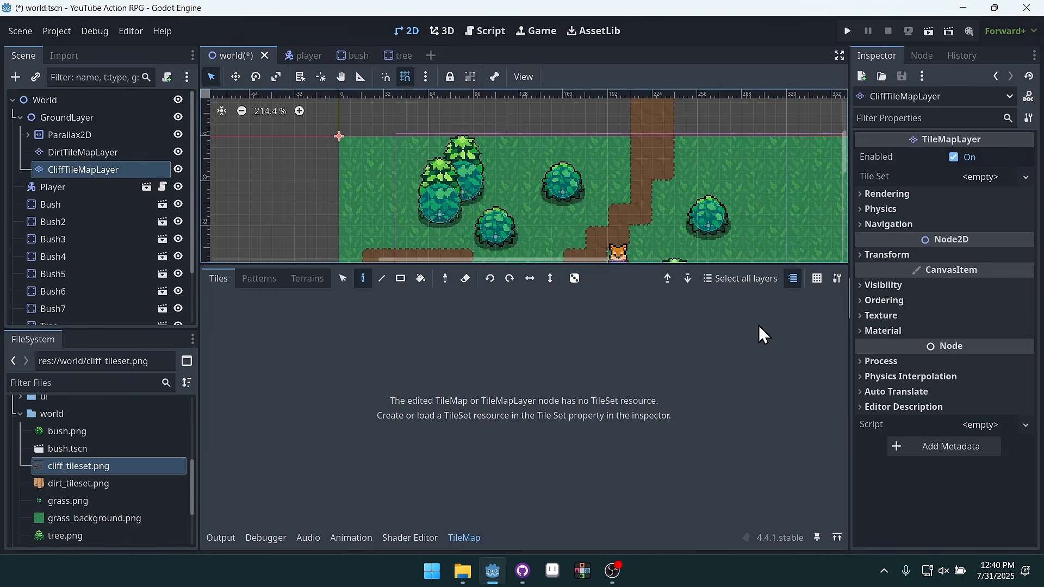
left_click(228, 539)
left_click(227, 540)
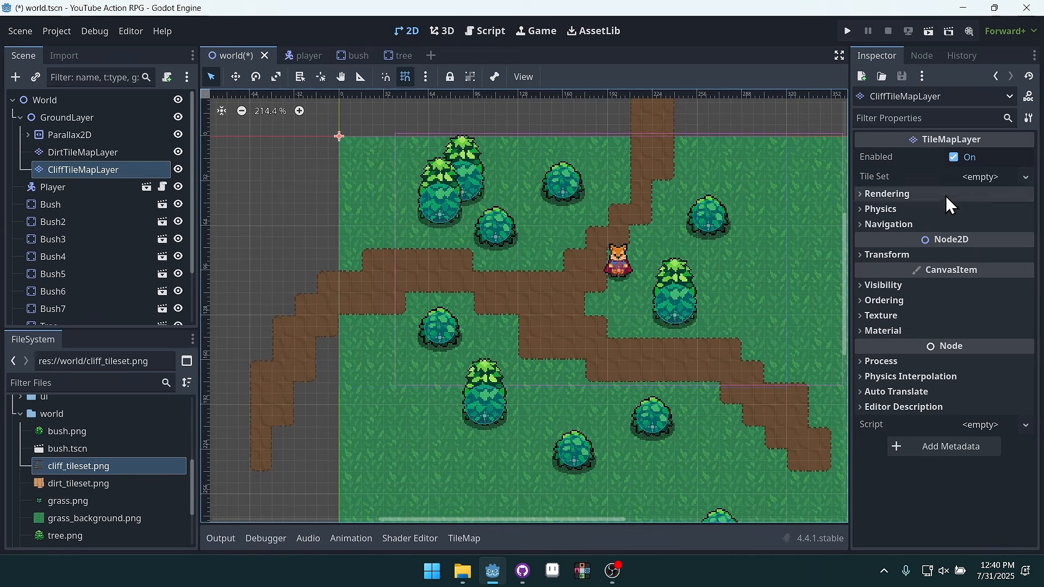
Assign a new TileSet resource to CliffTileMapLayer
left_click(980, 179)
left_click(987, 194)
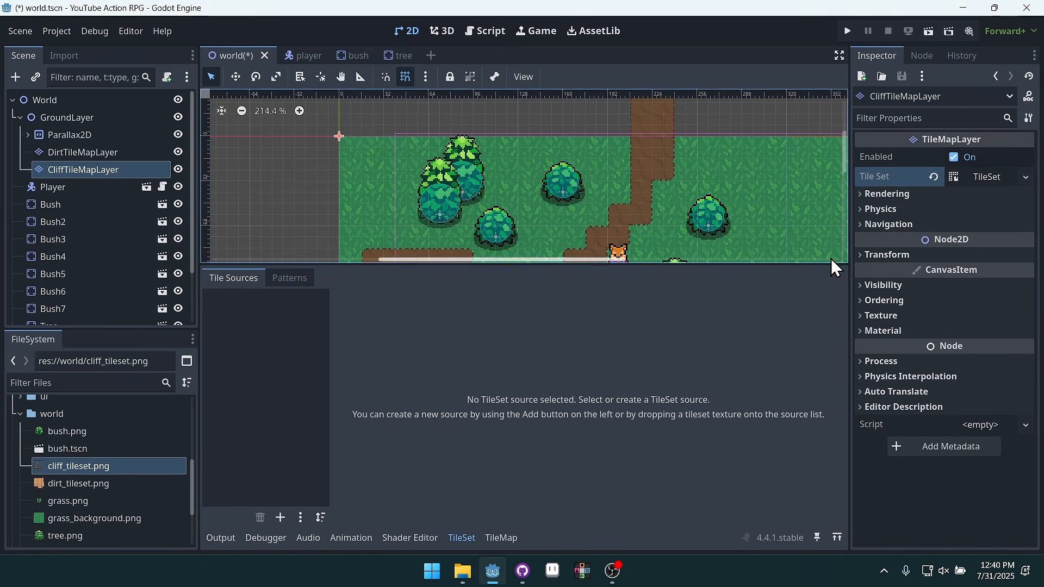
left_click(906, 193)
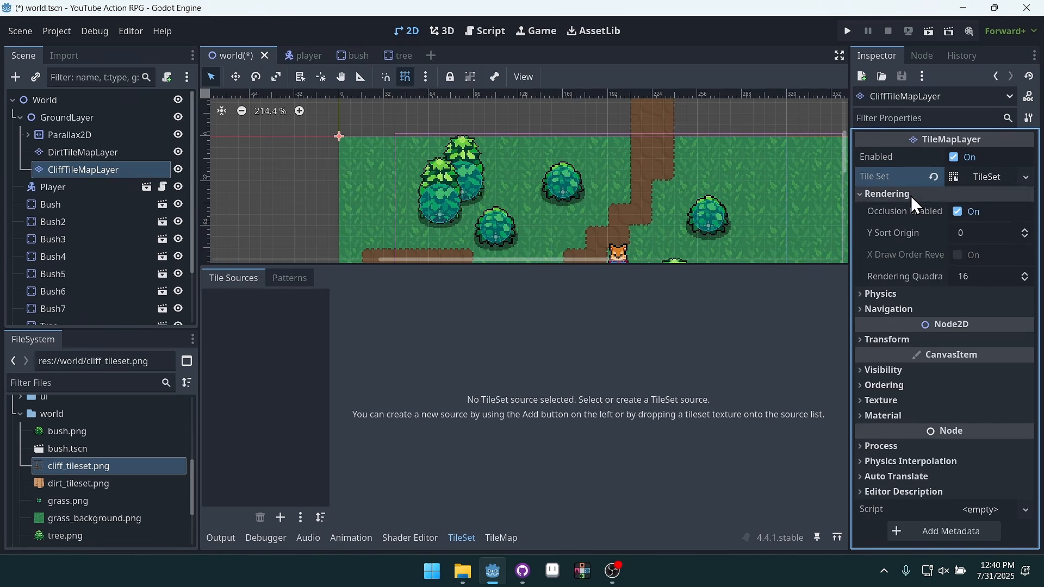
left_click(911, 196)
Set the tile size of CliffTileMapLayer's TileSet to 32 × 32 px
left_click(985, 178)
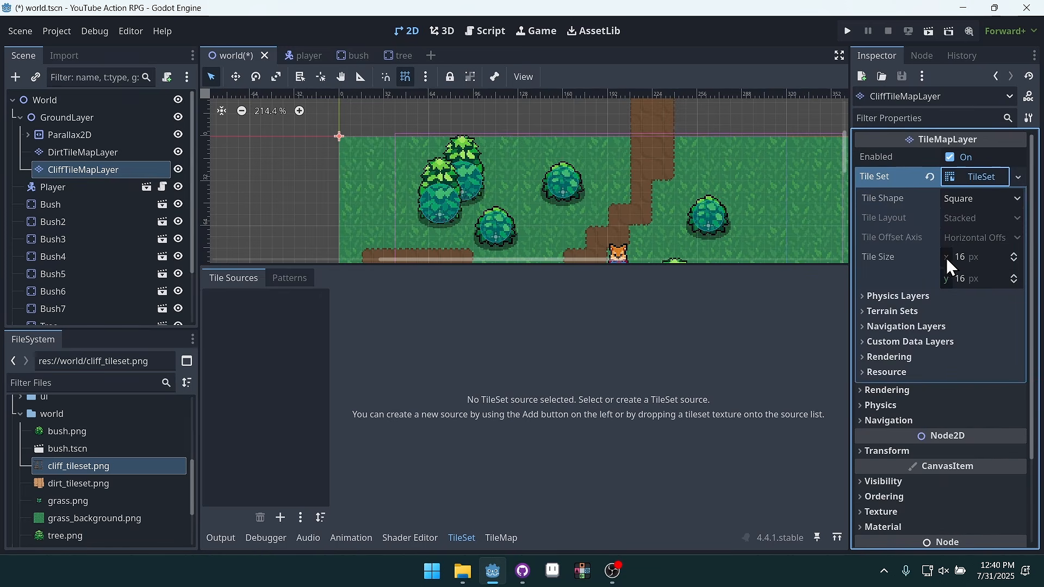
left_click(971, 257)
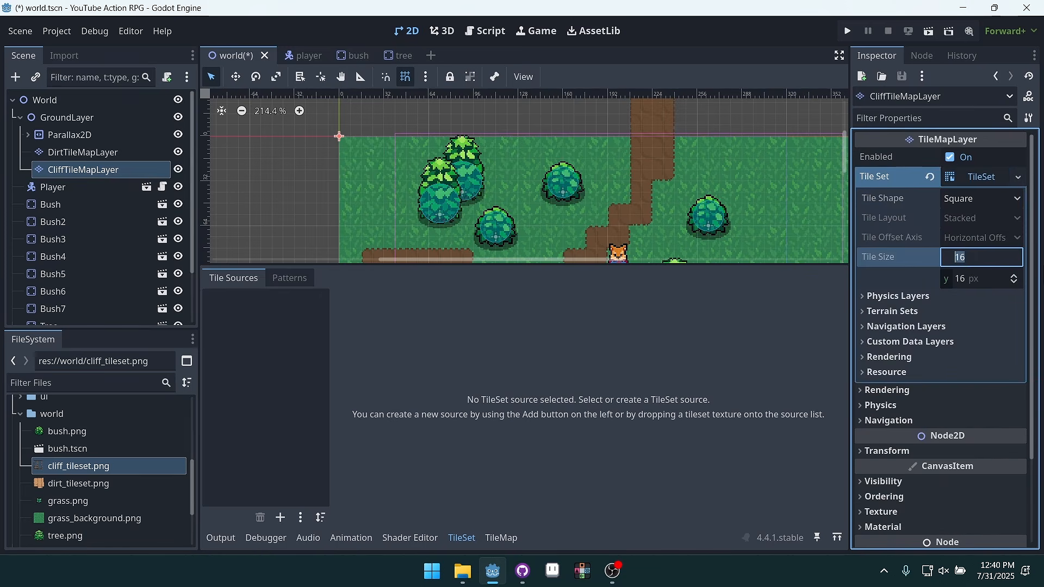
type("32")
key("Tab")
type("32")
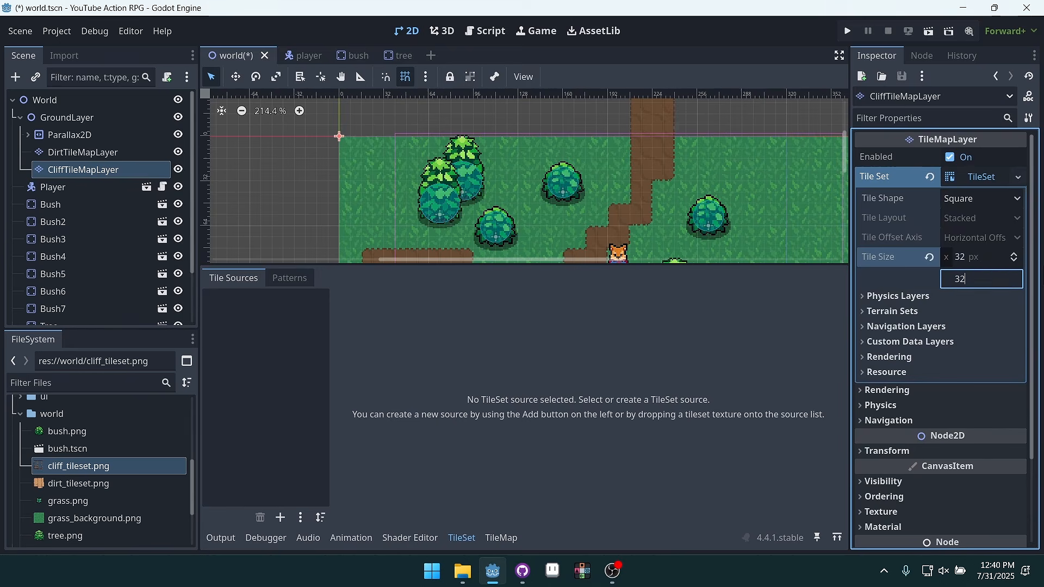
key("Return")
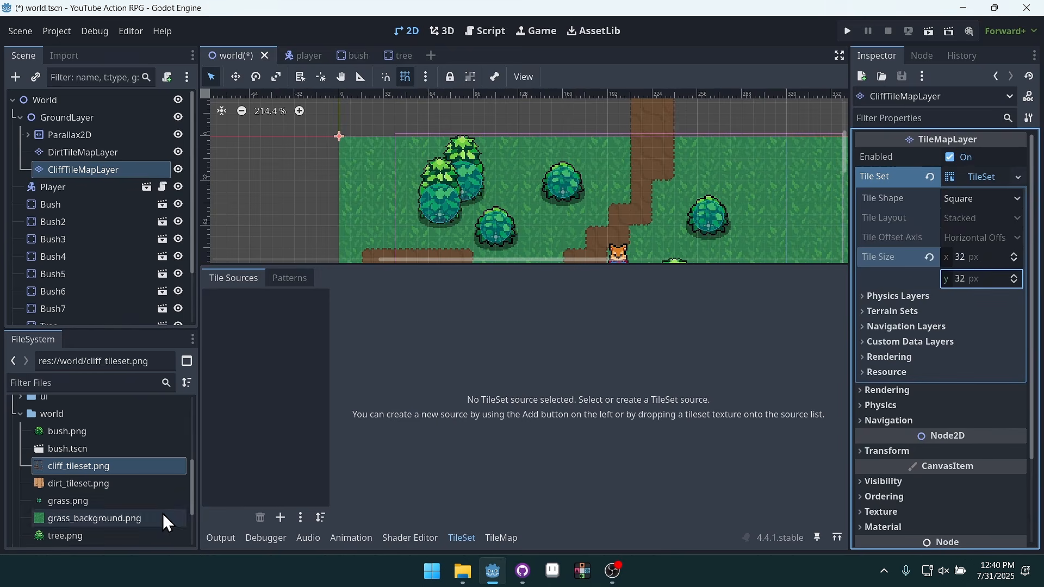
Add cliff_tileset.png to the TileSet as an atlas source and create its tiles automatically
left_click(281, 518)
left_click(305, 526)
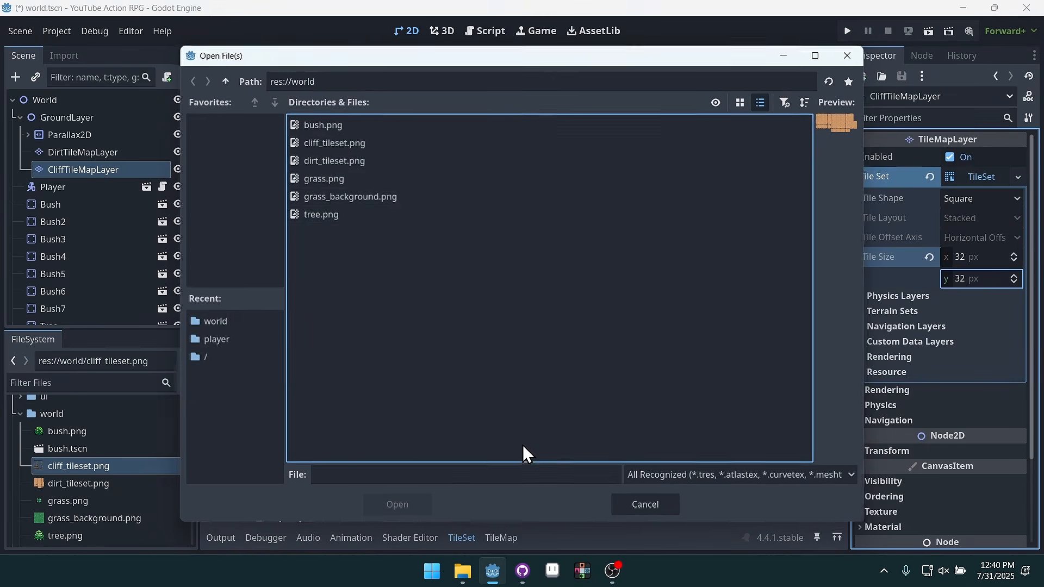
double_click(355, 147)
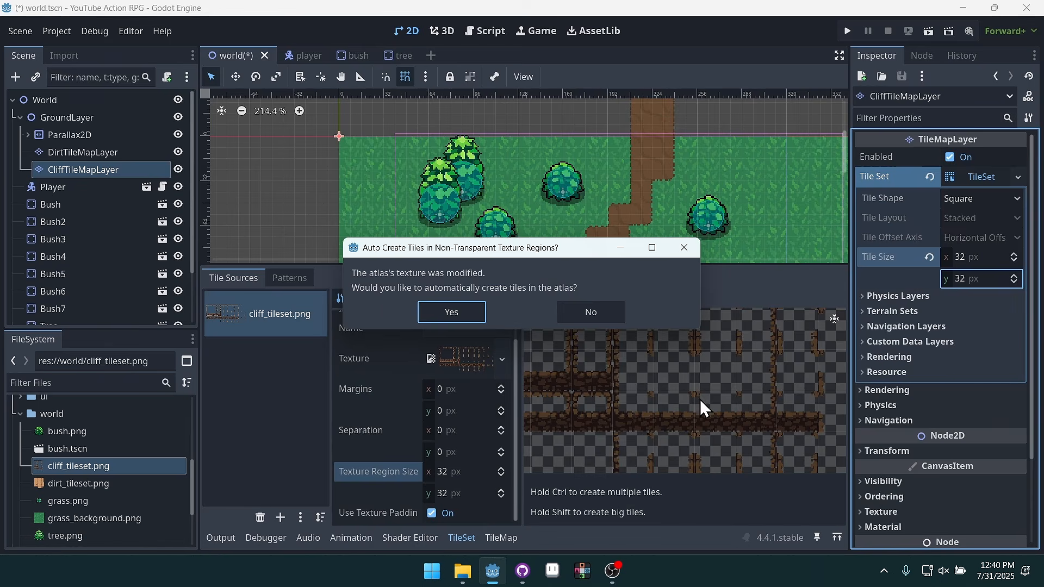
left_click(458, 315)
Create the missing tile in the blank centre cell enclosed by the first three-by-three cliff block of the atlas
scroll(714, 402, "down", 3)
middle_click_drag(683, 416, 713, 422)
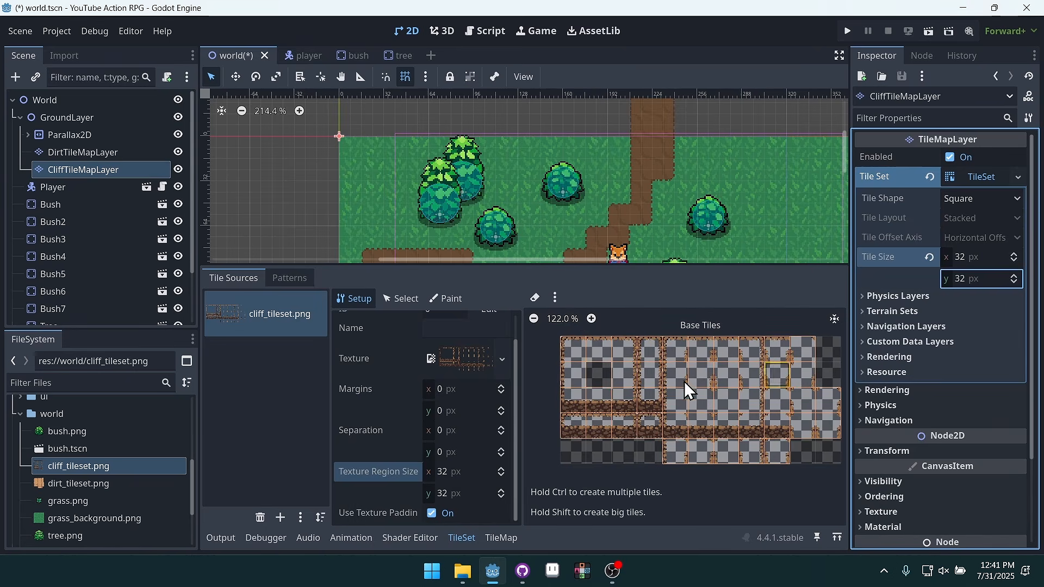
mouse_move(760, 403)
middle_mouse_down()
mouse_move(729, 412)
mouse_move(762, 413)
middle_mouse_up()
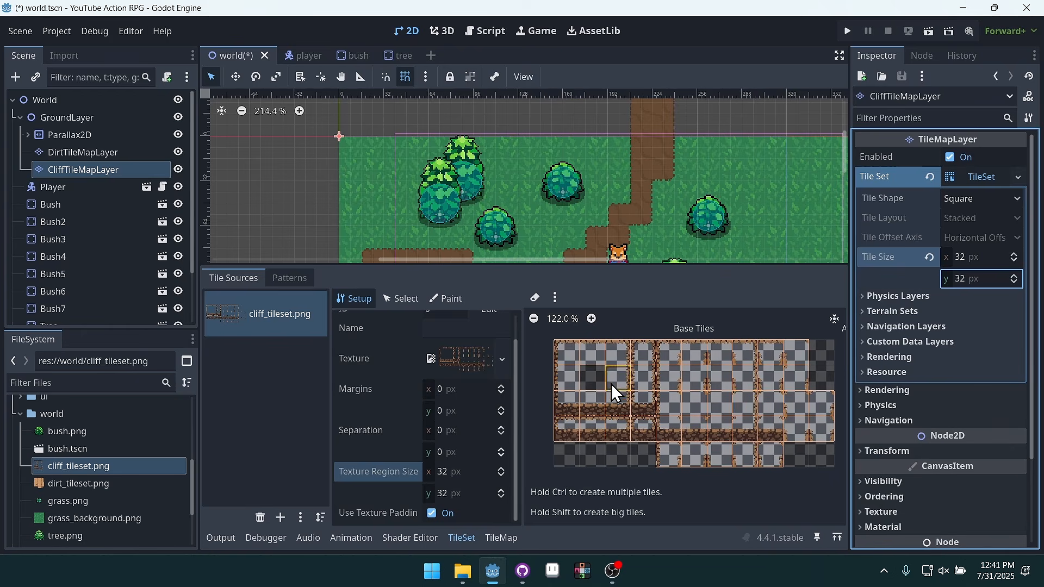
middle_click_drag(716, 409, 760, 417)
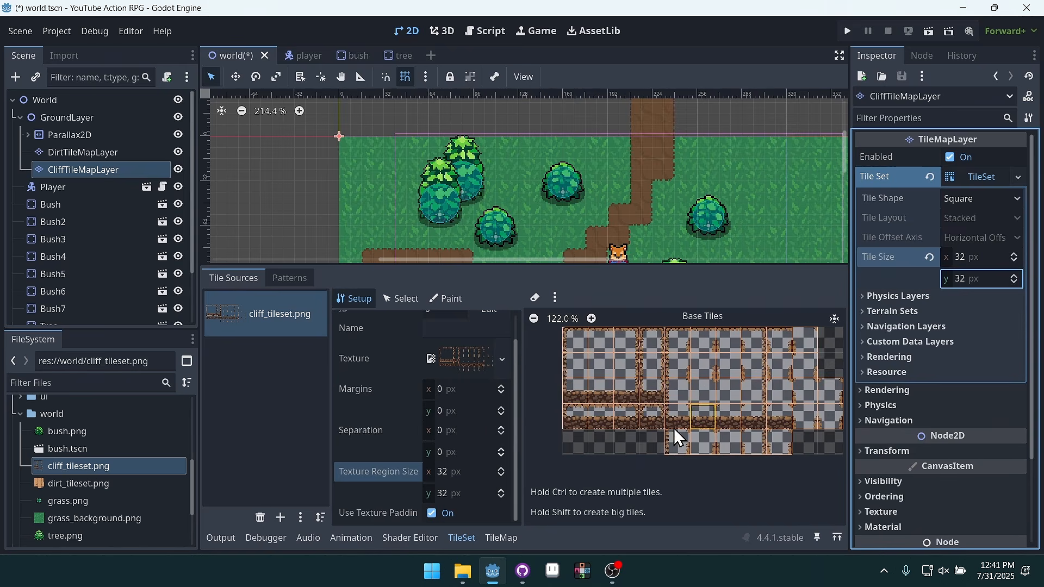
scroll(491, 426, "up", 1)
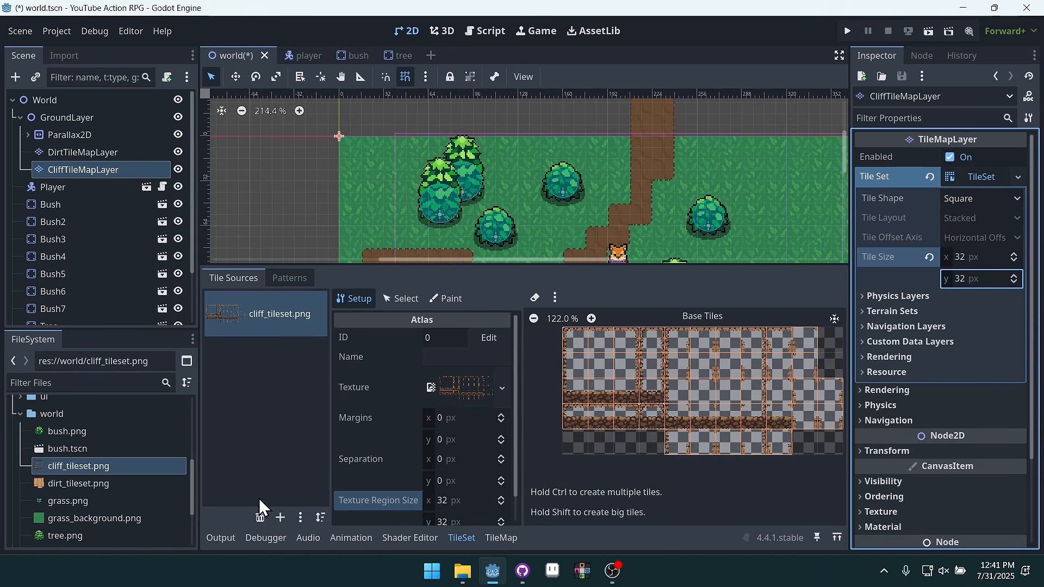
middle_click_drag(703, 424, 673, 434)
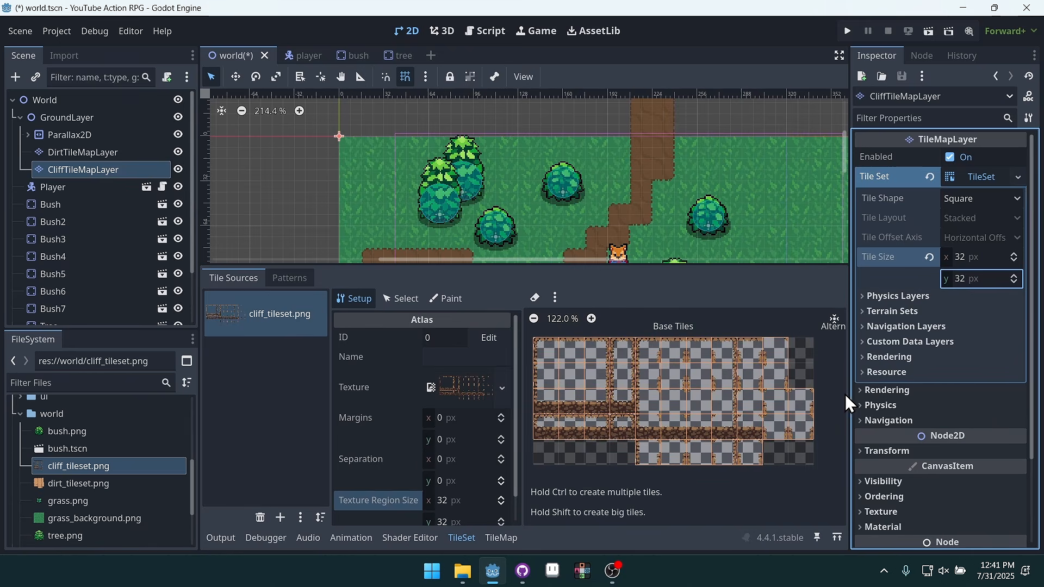
left_click(618, 457)
right_click(629, 457)
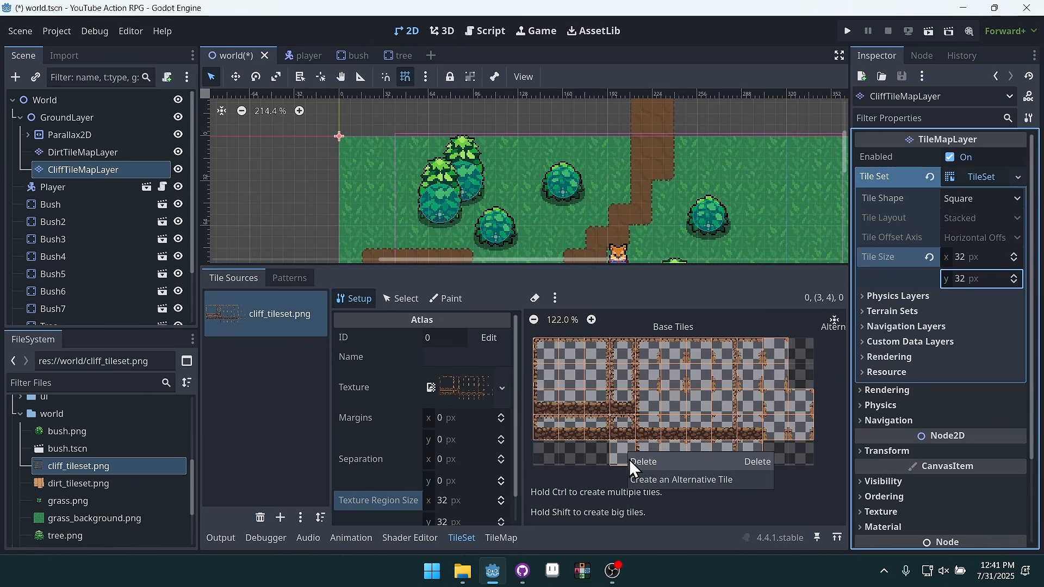
left_click(650, 459)
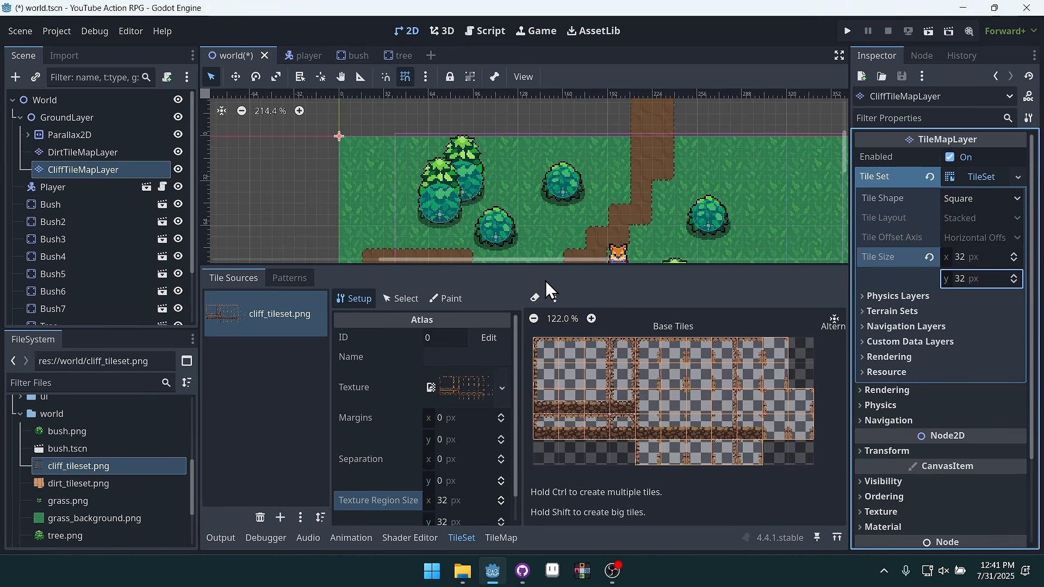
Save the world scene and add a terrain set containing one terrain to the cliff TileSet
key("ctrl+s")
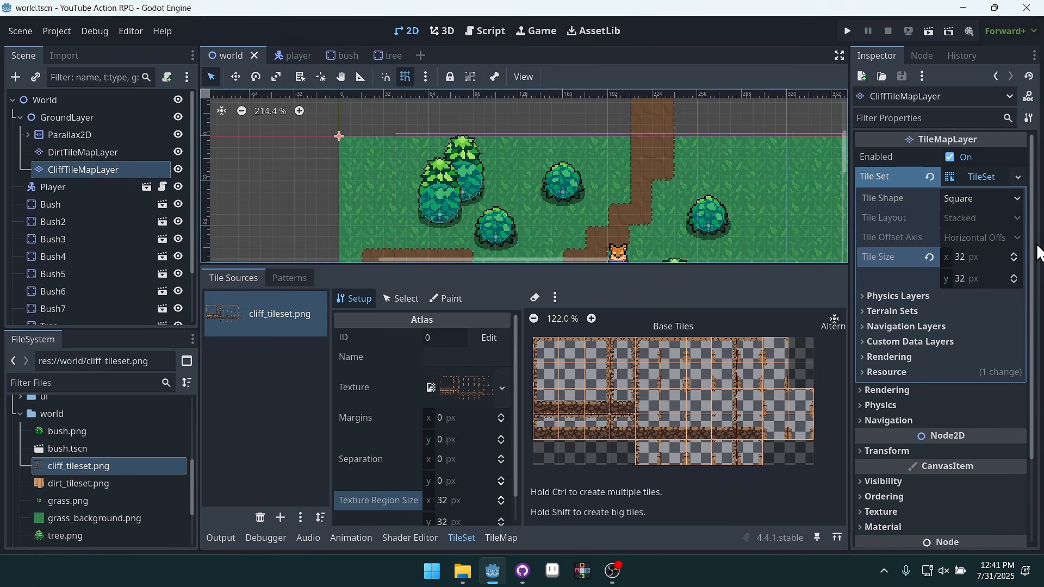
left_click(913, 312)
left_click(947, 337)
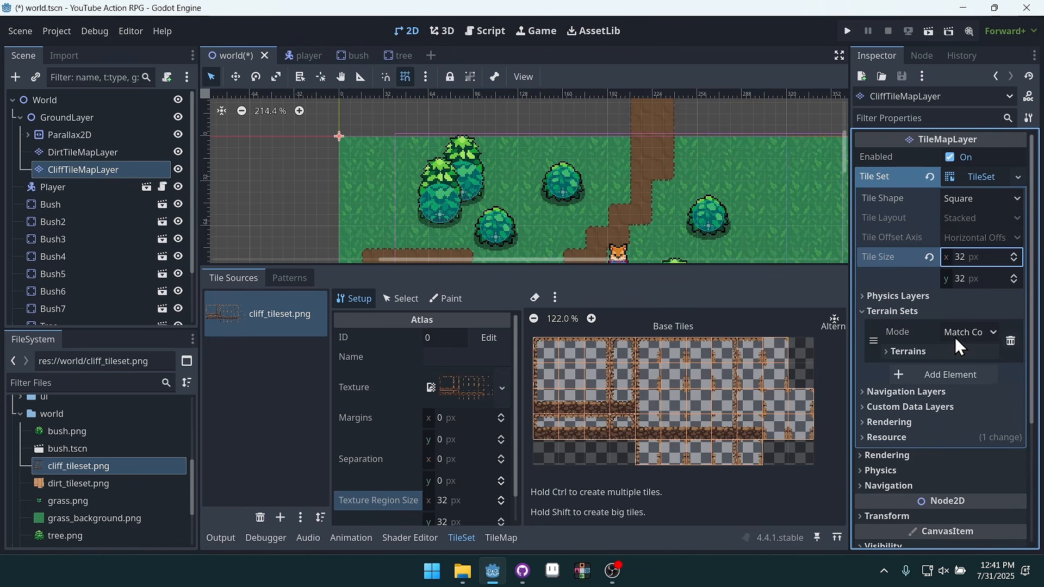
left_click(914, 352)
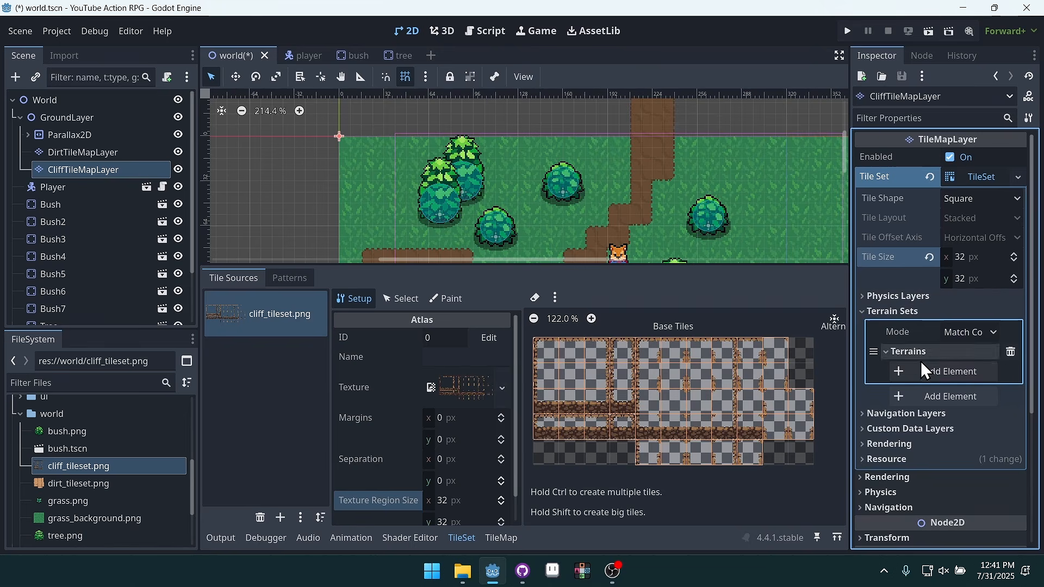
left_click(933, 375)
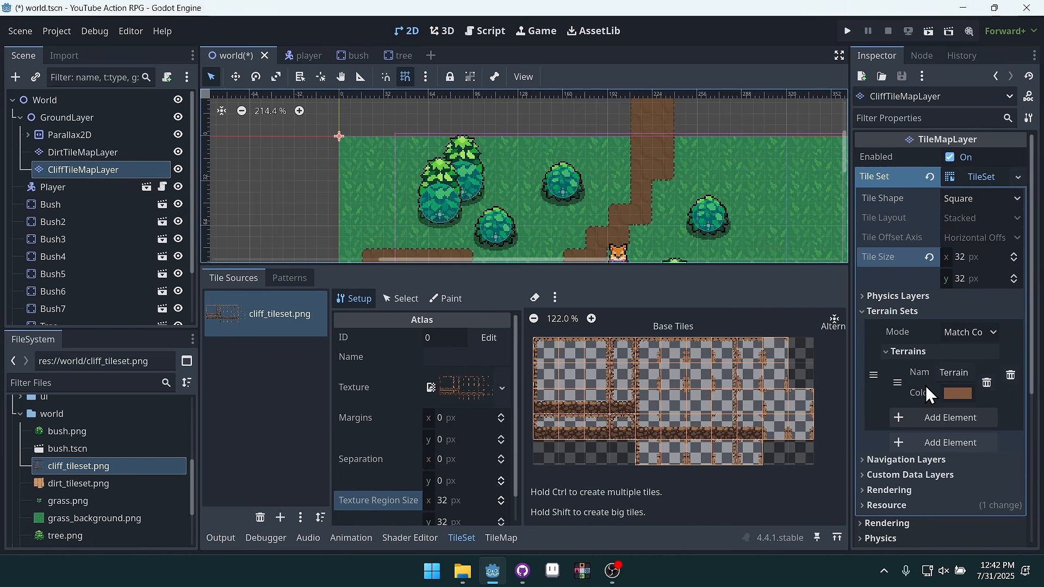
Set up painting of the Terrains property on the cliff atlas with Terrain Set 0 and Terrain 0
left_click(442, 298)
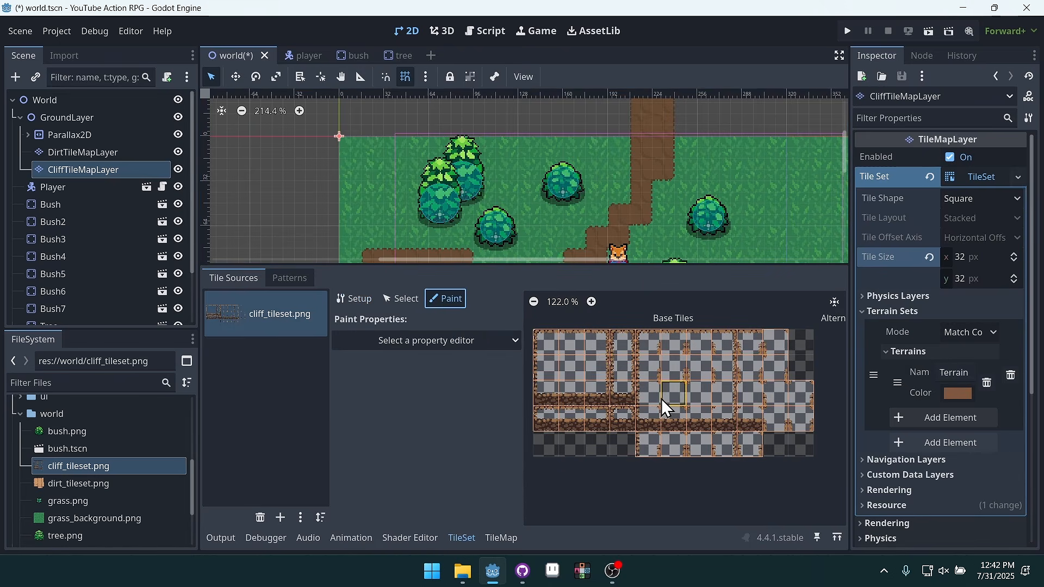
left_click(429, 338)
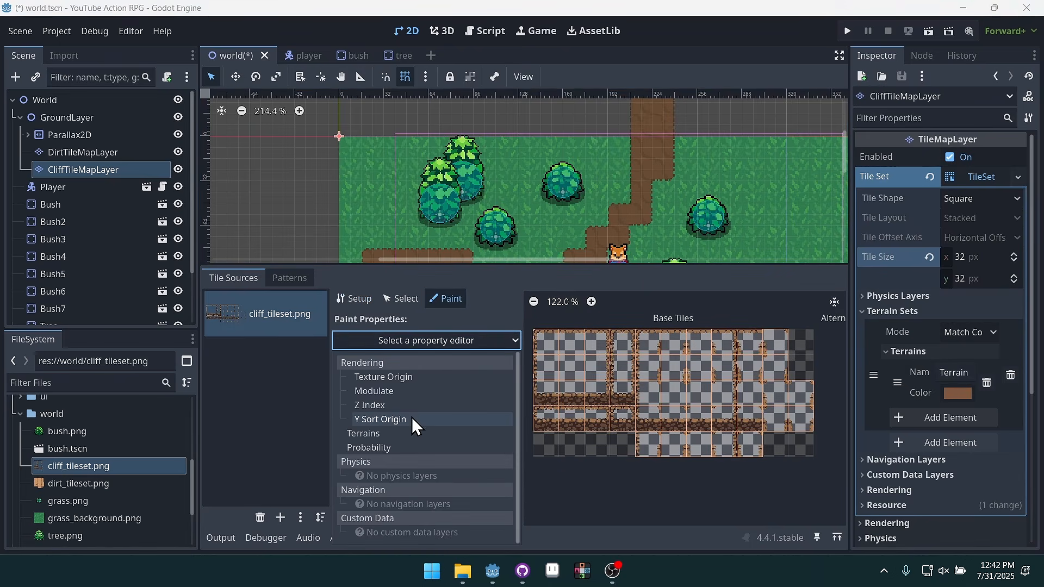
left_click(401, 432)
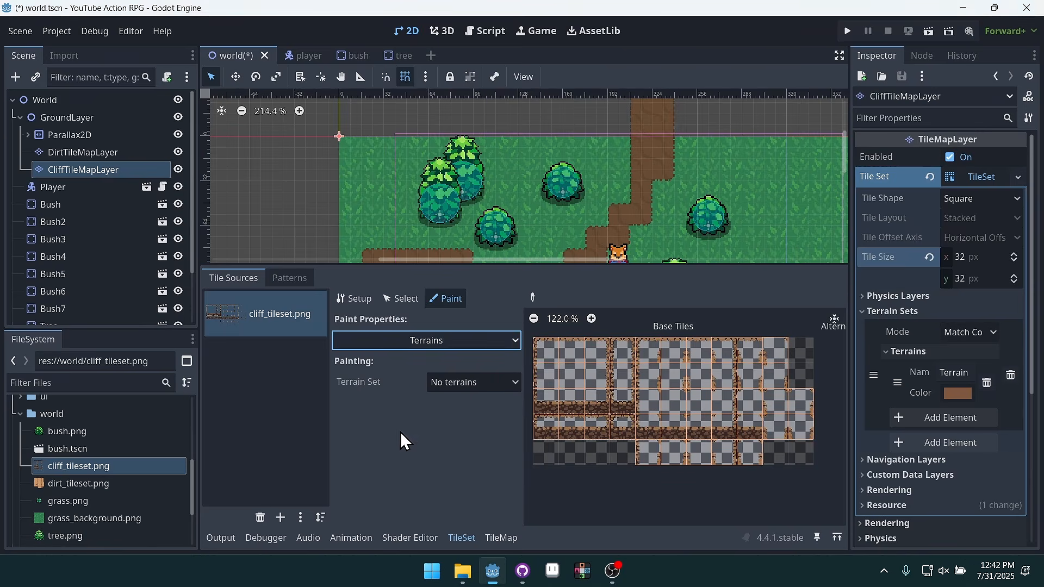
left_click(474, 386)
left_click(469, 424)
left_click(467, 405)
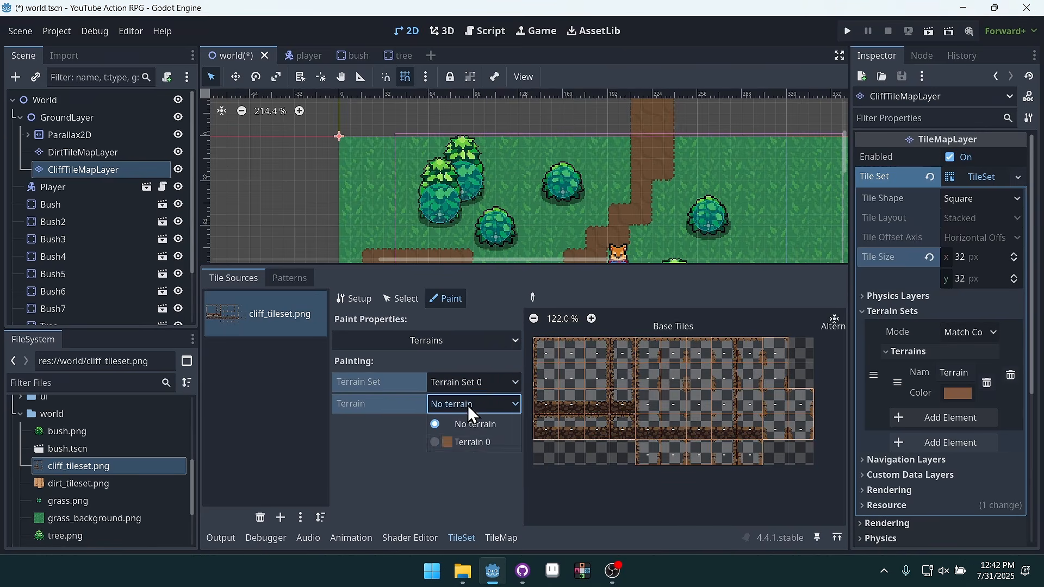
left_click(468, 443)
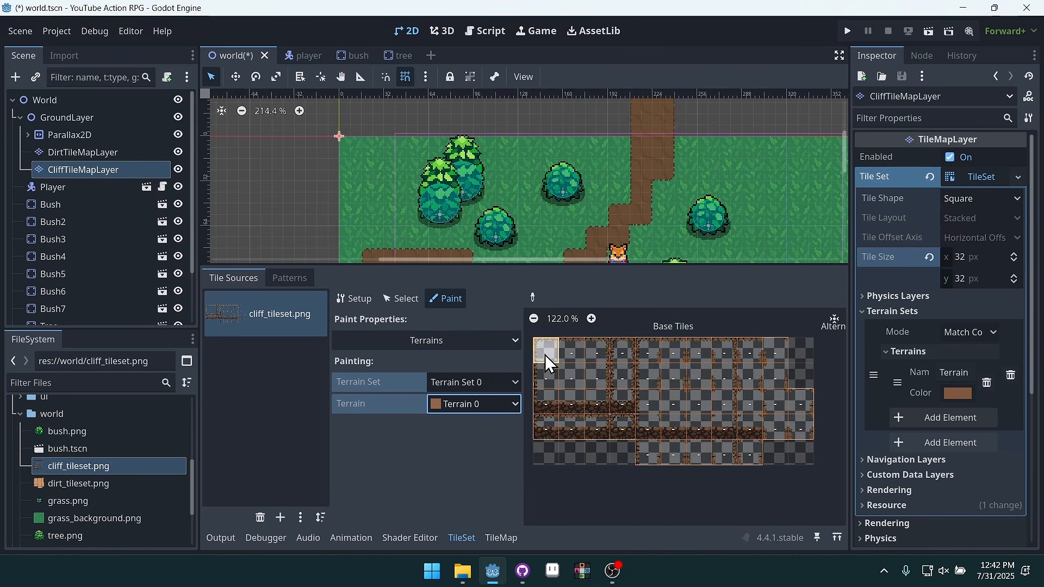
Assign all tiles of the cliff atlas to Terrain Set 0
left_click_drag(545, 355, 776, 360)
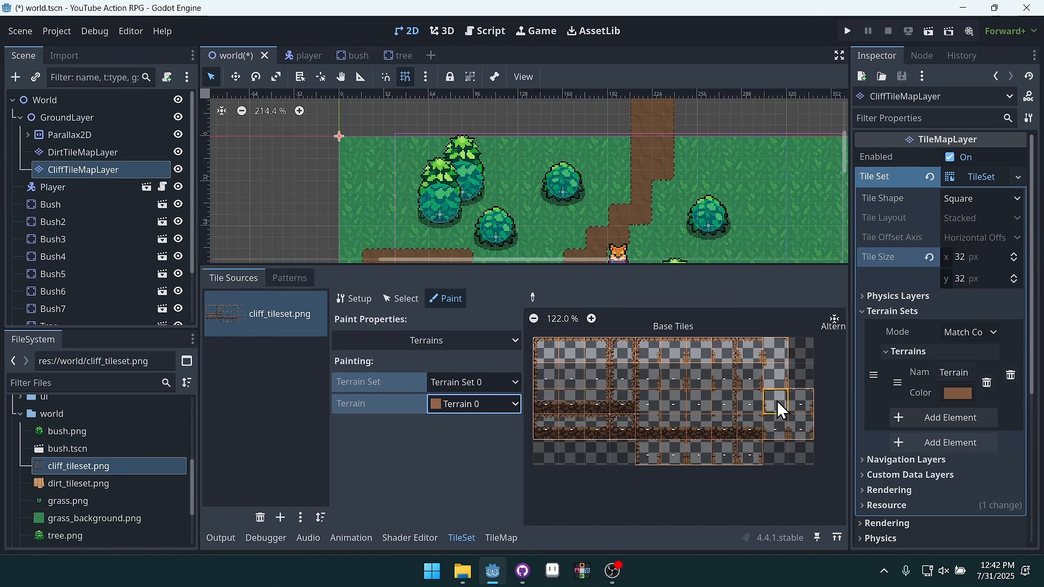
left_click_drag(753, 457, 655, 451)
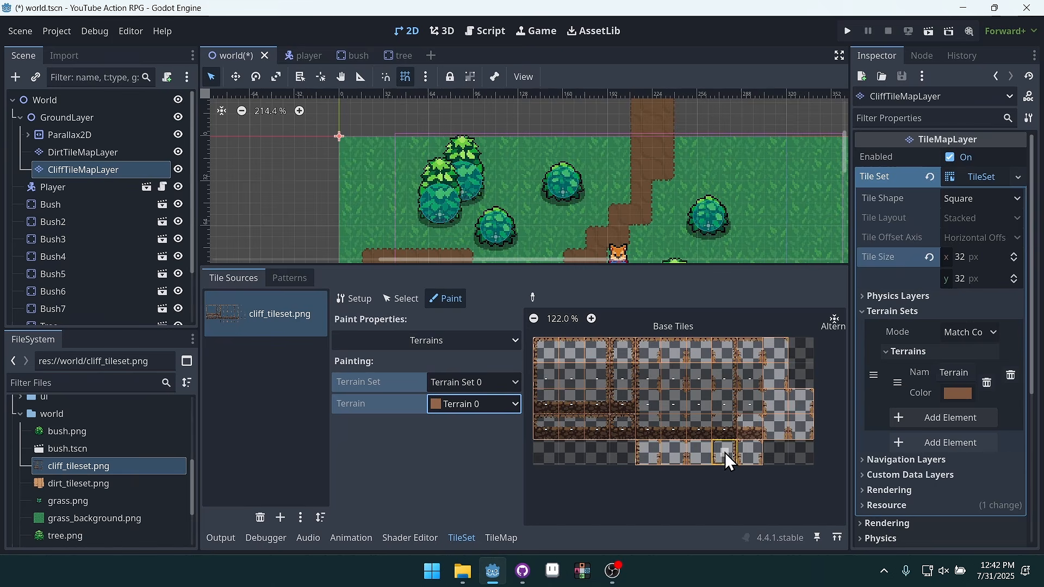
mouse_move(697, 385)
left_mouse_down()
mouse_move(554, 377)
mouse_move(547, 404)
mouse_move(671, 402)
left_mouse_up()
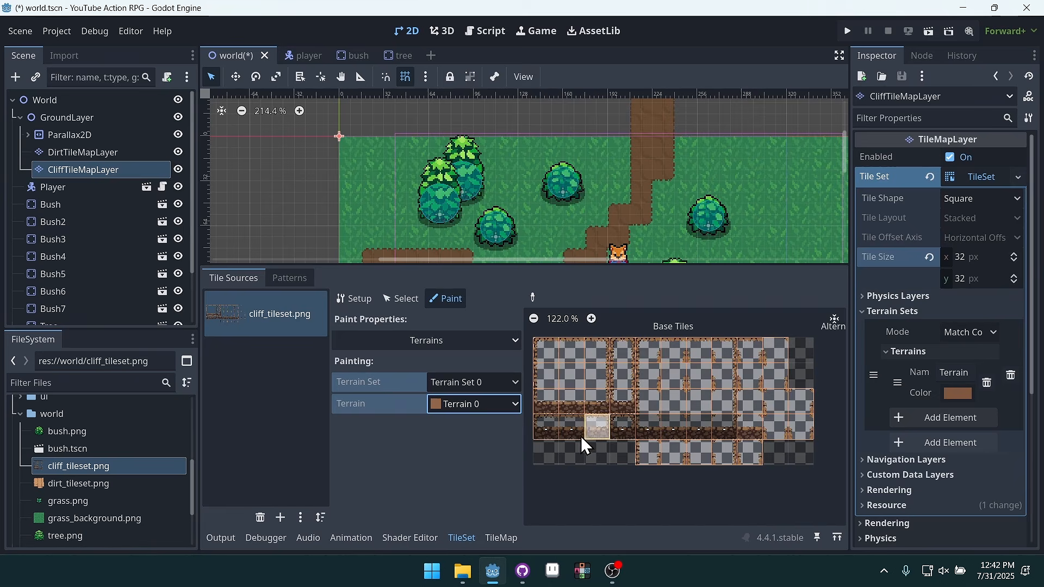
left_click_drag(553, 426, 719, 433)
Paint Terrain 0 peering bits inside the cliff edges of the first three-by-three block, the narrow column beside it and the strip beneath
scroll(585, 363, "up", 3)
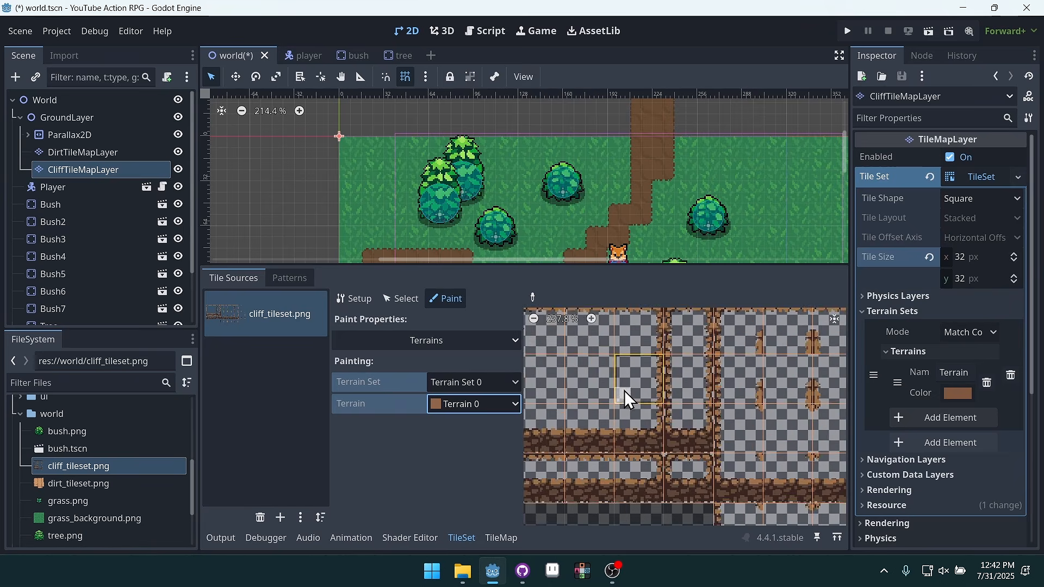
mouse_move(591, 380)
left_mouse_down()
mouse_move(592, 455)
mouse_move(680, 456)
mouse_move(680, 377)
mouse_move(635, 370)
mouse_move(595, 410)
mouse_move(650, 439)
mouse_move(667, 432)
mouse_move(660, 391)
mouse_move(604, 390)
mouse_move(602, 405)
mouse_move(629, 410)
left_mouse_up()
middle_click_drag(756, 433, 697, 419)
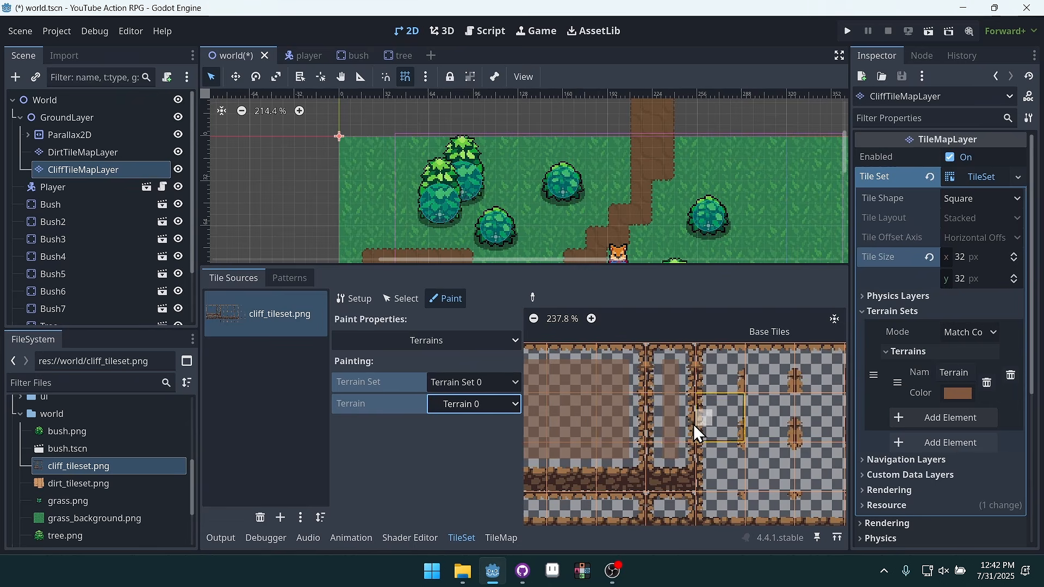
scroll(674, 459, "down", 4)
scroll(674, 459, "up", 5)
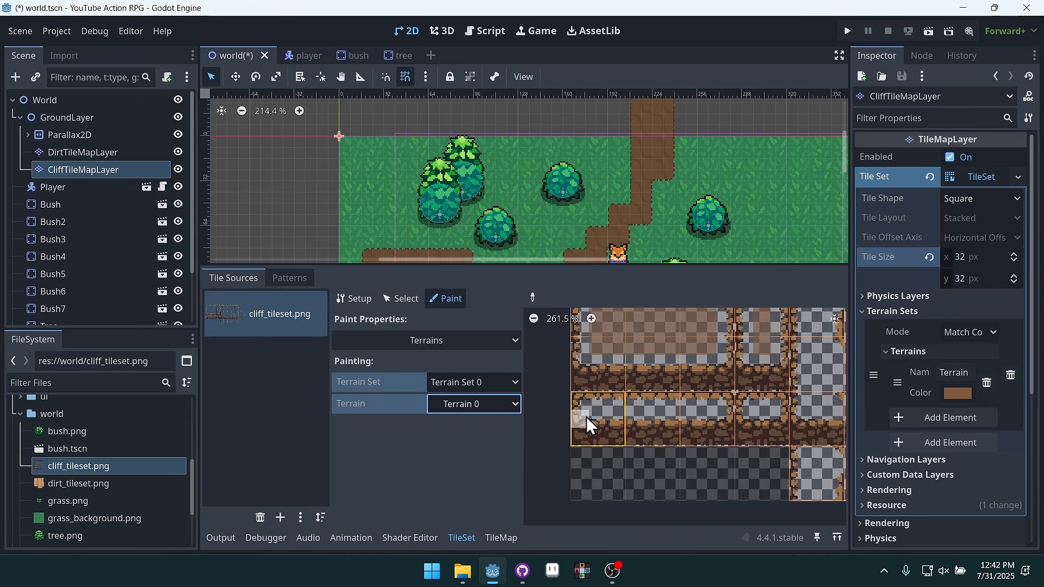
left_click_drag(598, 417, 759, 426)
Paint Terrain 0 peering bits on the four-by-four block of atlas columns 4 to 7, skipping the cliff corners and outer edges
middle_click_drag(734, 448, 559, 470)
middle_click_drag(766, 403, 729, 437)
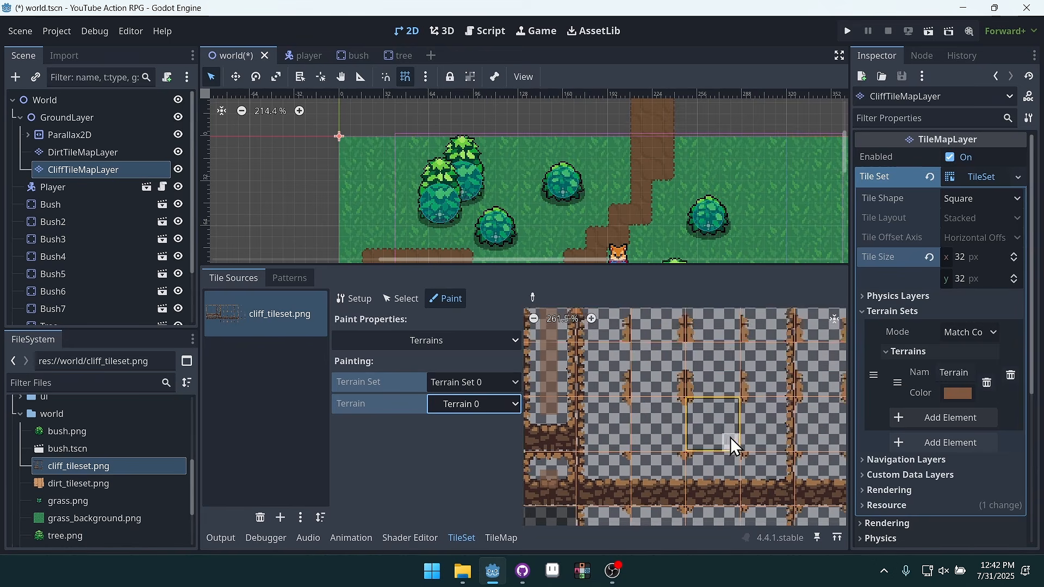
scroll(734, 434, "down", 1)
scroll(734, 434, "down", 2)
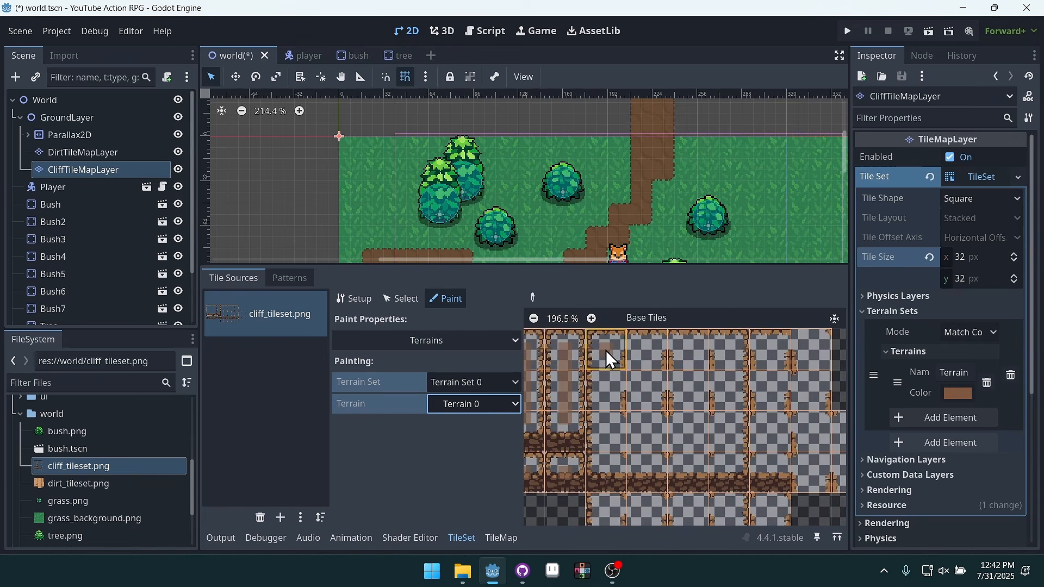
mouse_move(609, 419)
left_mouse_down()
mouse_move(606, 474)
mouse_move(725, 475)
mouse_move(727, 354)
mouse_move(619, 351)
mouse_move(609, 380)
mouse_move(721, 386)
mouse_move(622, 392)
mouse_move(612, 443)
mouse_move(710, 437)
mouse_move(612, 435)
mouse_move(627, 491)
left_mouse_up()
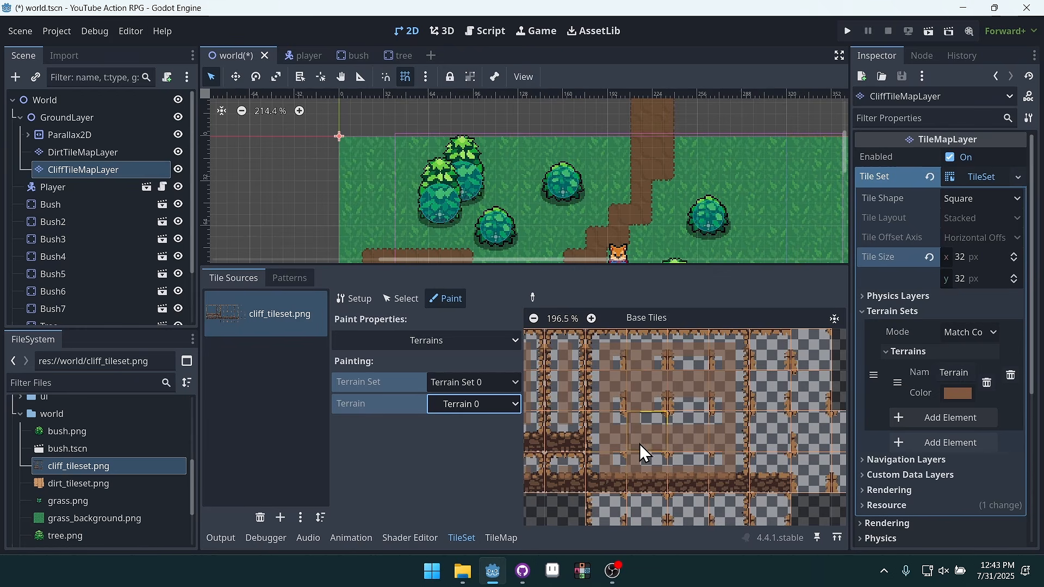
Change the terrain's color to red, hex b80f00
left_click(959, 394)
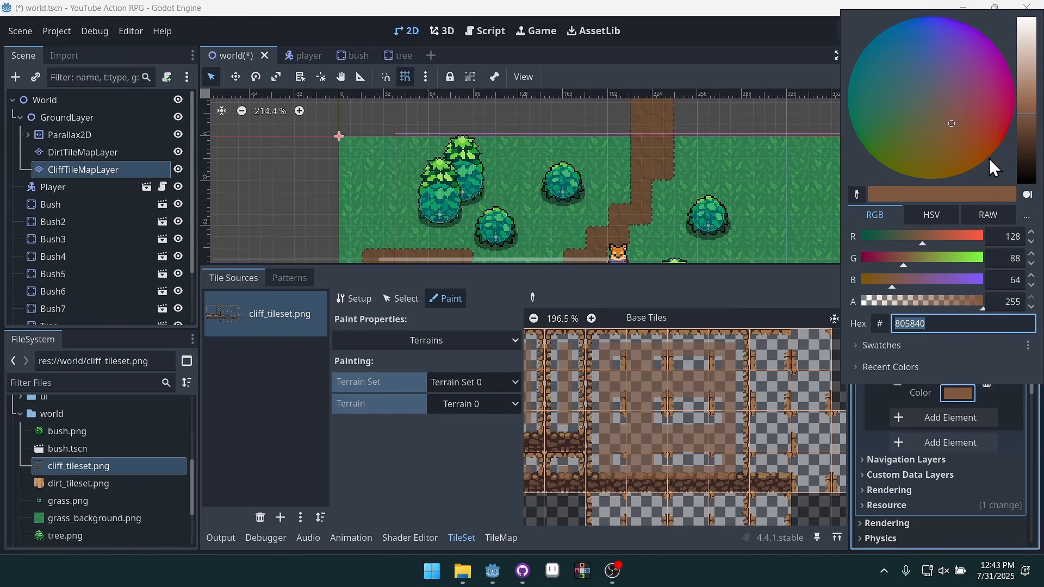
left_click_drag(986, 136, 1004, 142)
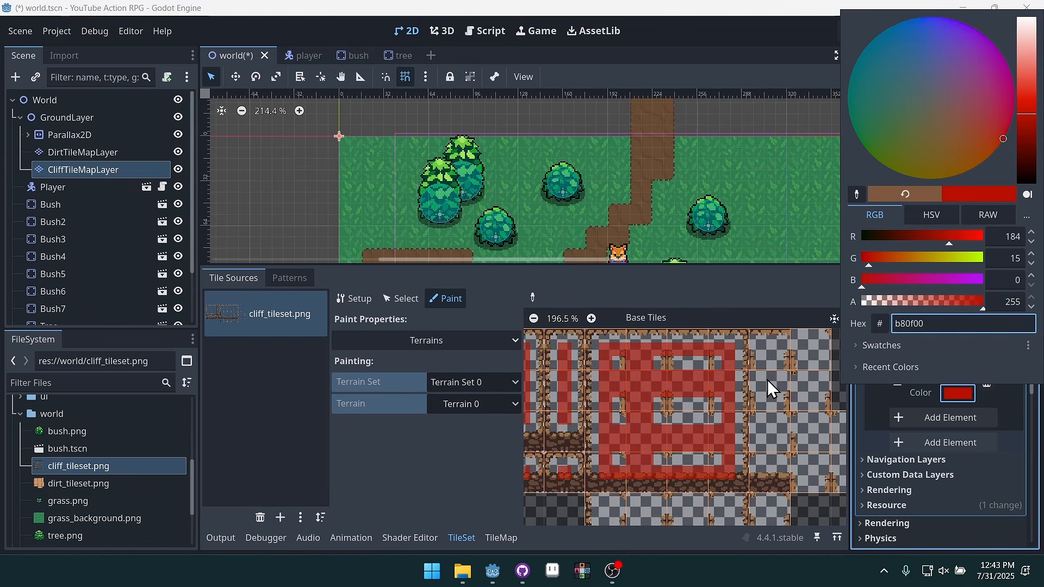
left_click(693, 367)
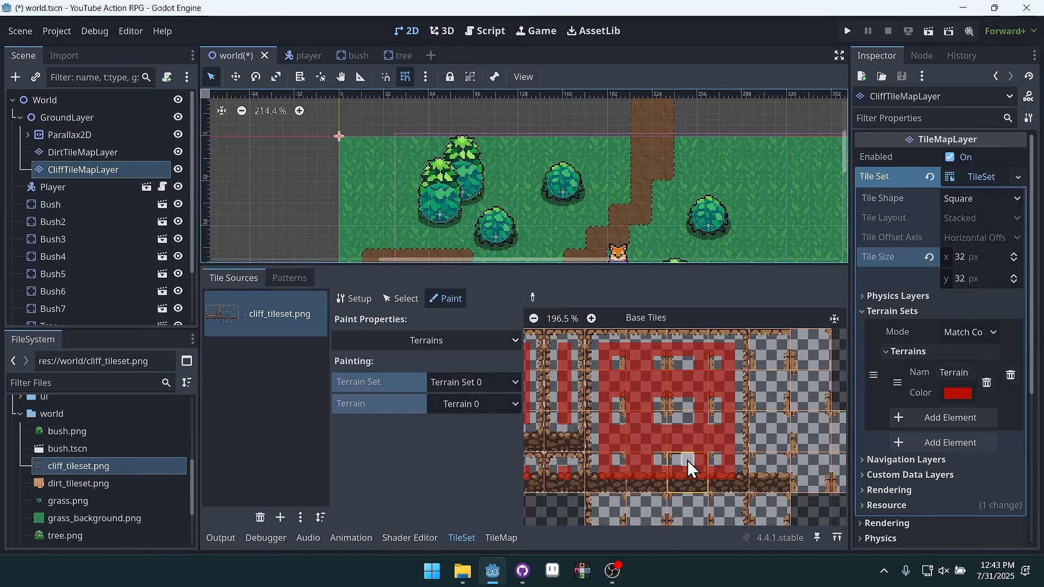
Paint Terrain 0 peering bits on the bottom atlas row beneath the four-by-four block, leaving out the cliff corners
scroll(702, 388, "down", 3)
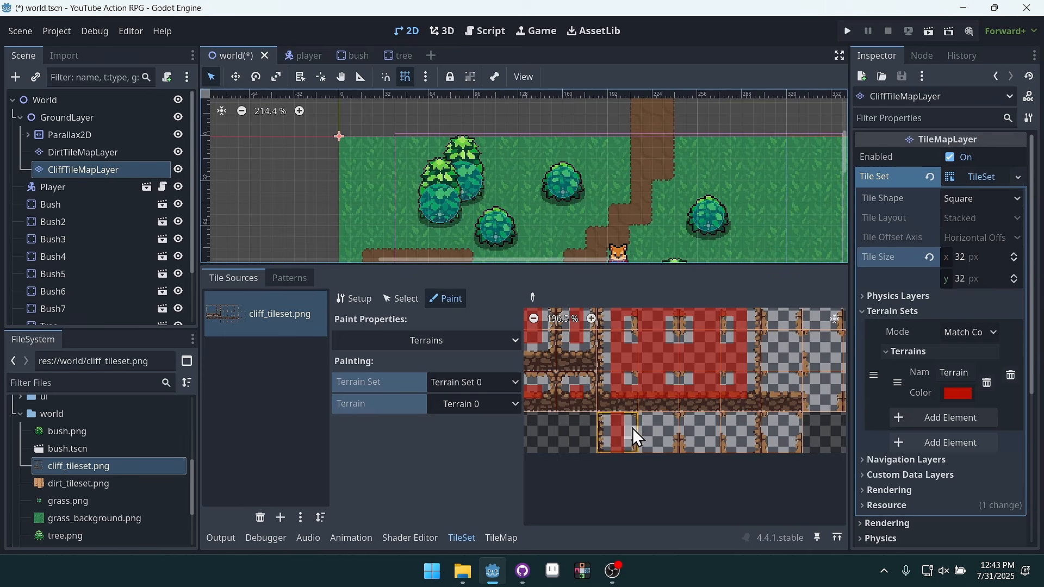
mouse_move(631, 430)
left_mouse_down()
mouse_move(738, 431)
mouse_move(742, 421)
mouse_move(711, 430)
mouse_move(702, 448)
mouse_move(703, 419)
mouse_move(650, 425)
mouse_move(648, 446)
mouse_move(656, 421)
left_mouse_up()
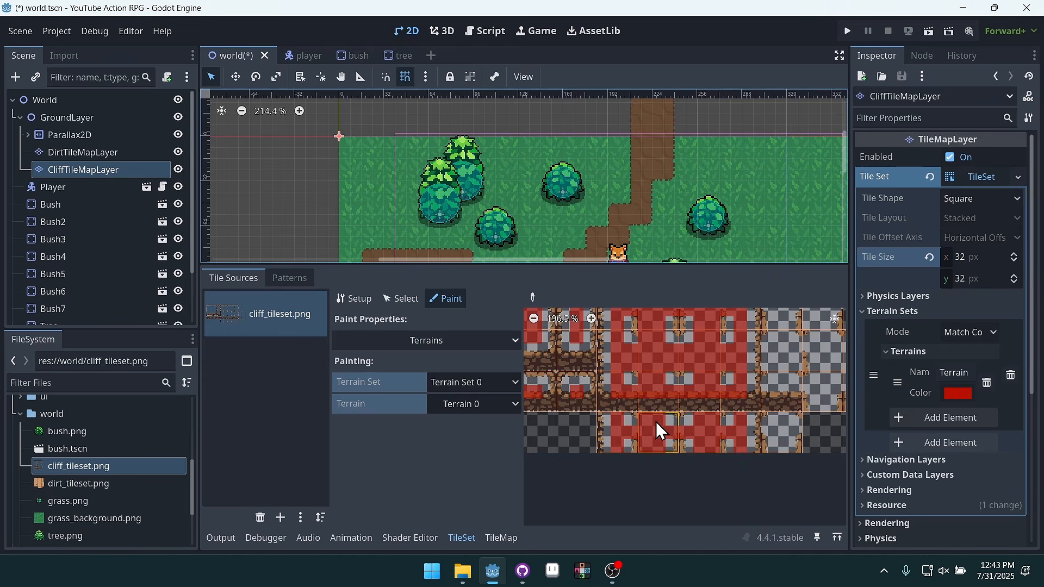
middle_click_drag(774, 429, 710, 431)
mouse_move(712, 427)
left_mouse_down()
mouse_move(710, 446)
mouse_move(726, 439)
left_mouse_up()
Paint Terrain 0 peering bits on the four tiles of atlas column 8, leaving out the cliff edges and corners
middle_click_drag(781, 403, 745, 474)
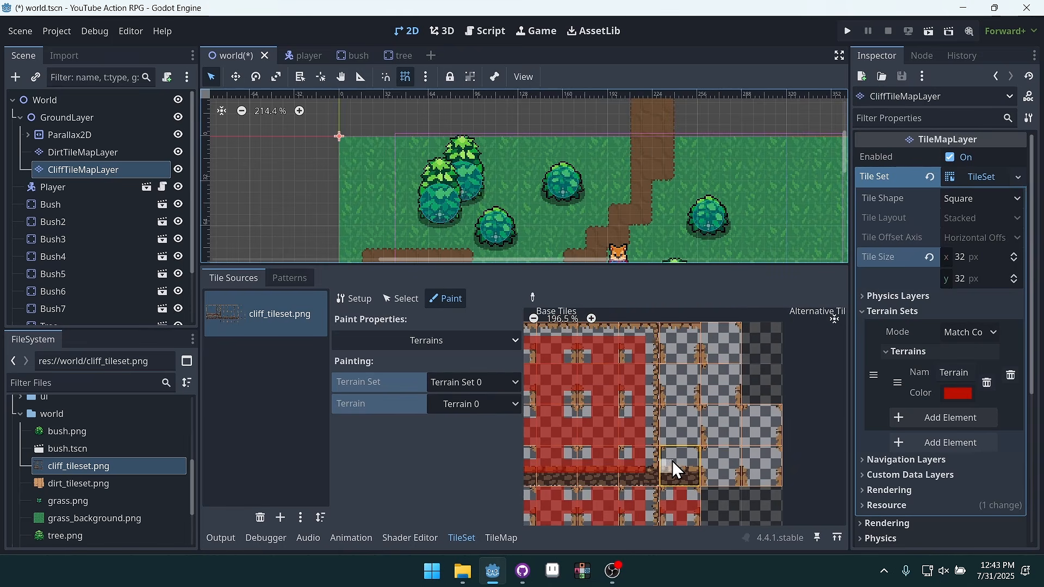
mouse_move(669, 462)
left_mouse_down()
mouse_move(688, 464)
mouse_move(680, 435)
left_mouse_up()
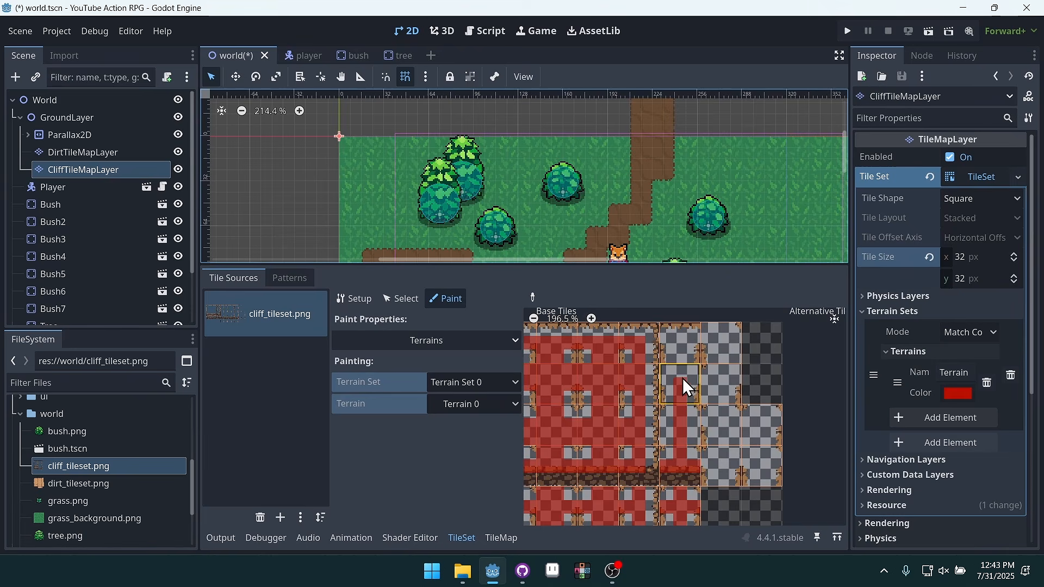
left_click_drag(683, 377, 683, 351)
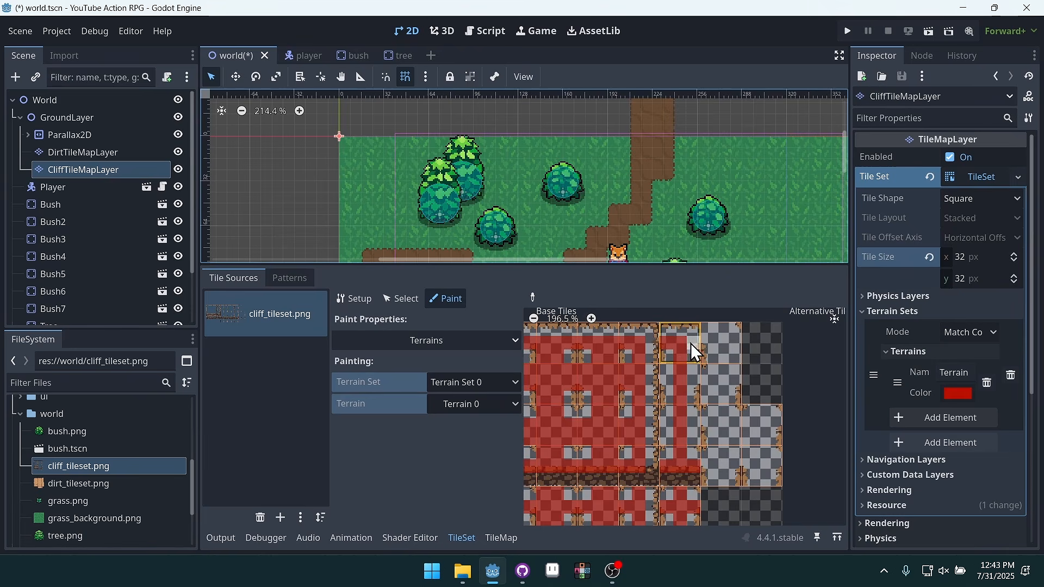
left_click(690, 347)
left_click(667, 378)
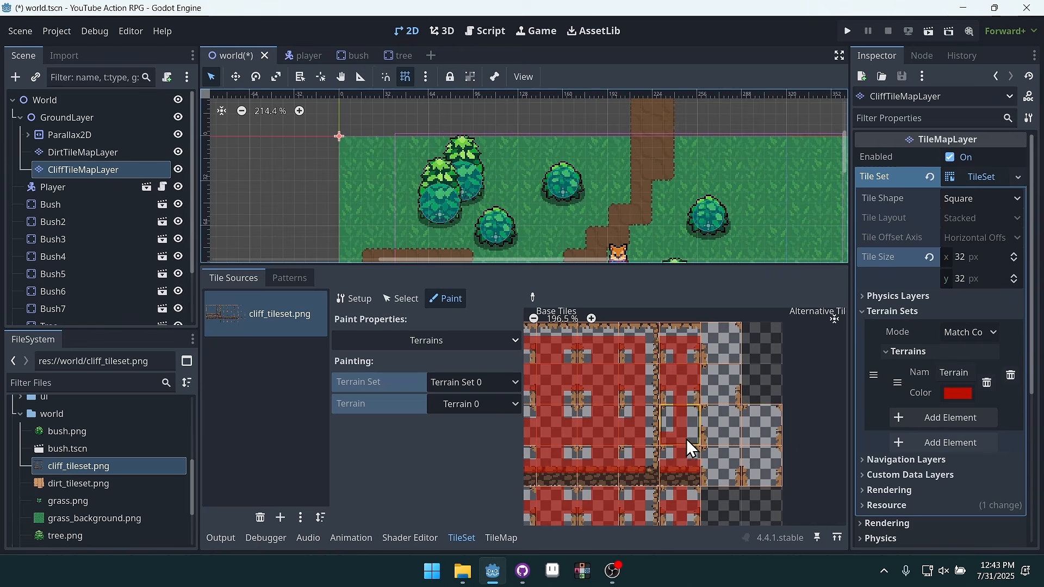
left_click_drag(680, 426, 690, 430)
Paint Terrain 0 peering bits on the two-by-two block in atlas columns 9 and 10, leaving out the cliff corners
mouse_move(707, 470)
middle_mouse_down()
mouse_move(735, 474)
mouse_move(678, 491)
middle_mouse_up()
middle_click_drag(751, 462, 730, 468)
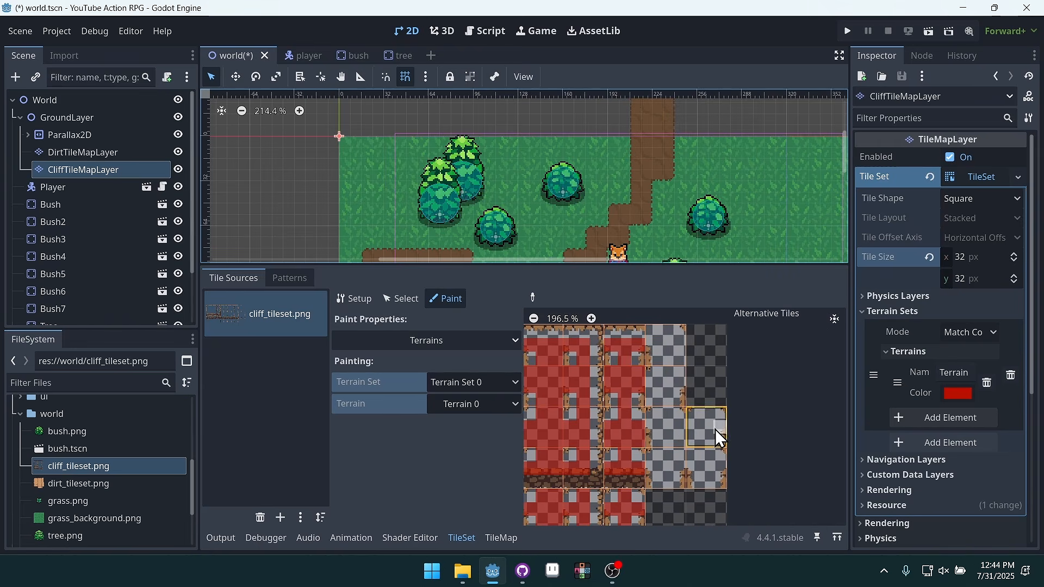
scroll(710, 419, "up", 3)
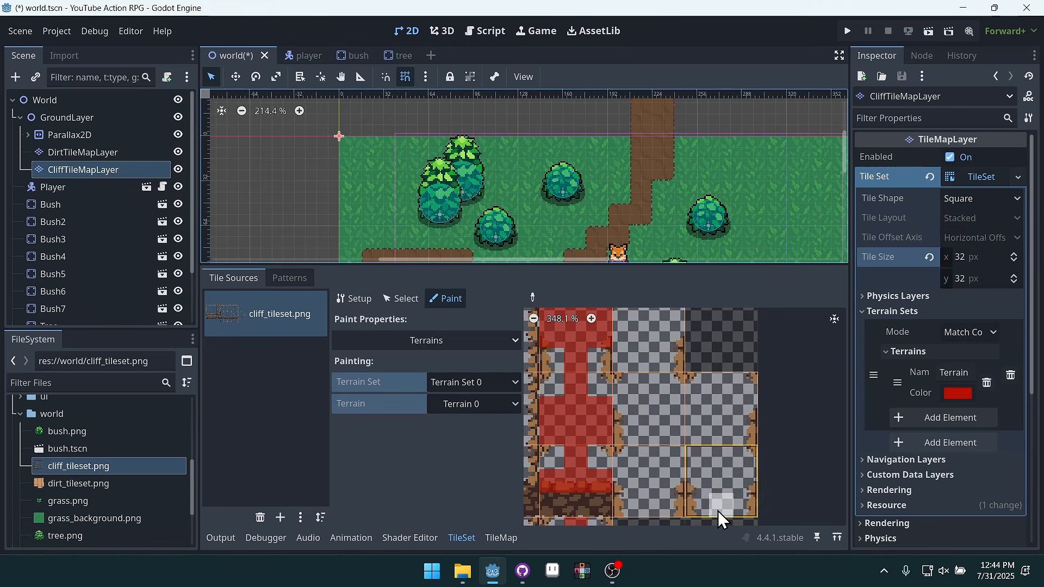
middle_click_drag(668, 489, 717, 463)
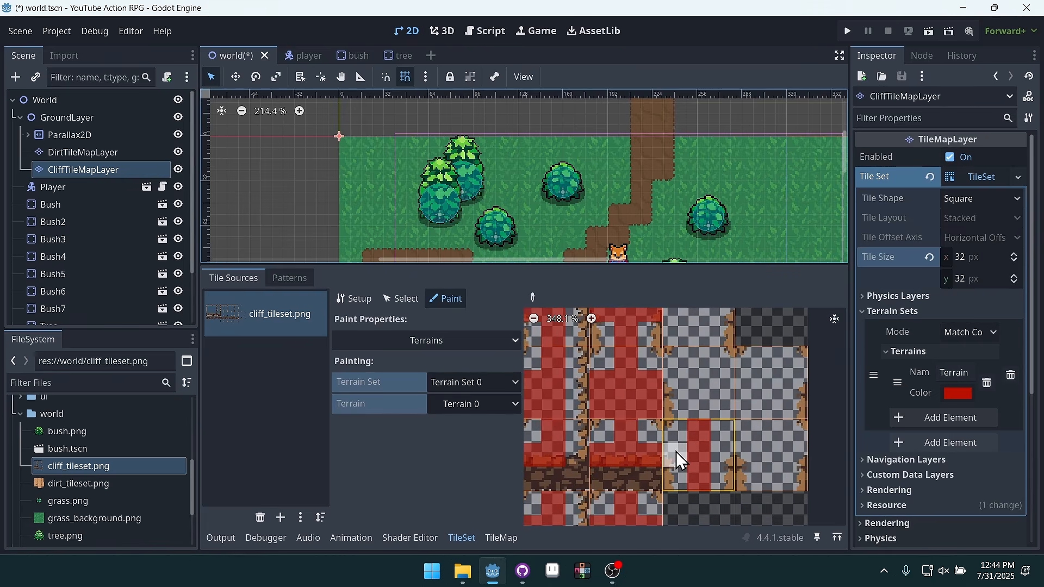
left_click(748, 407)
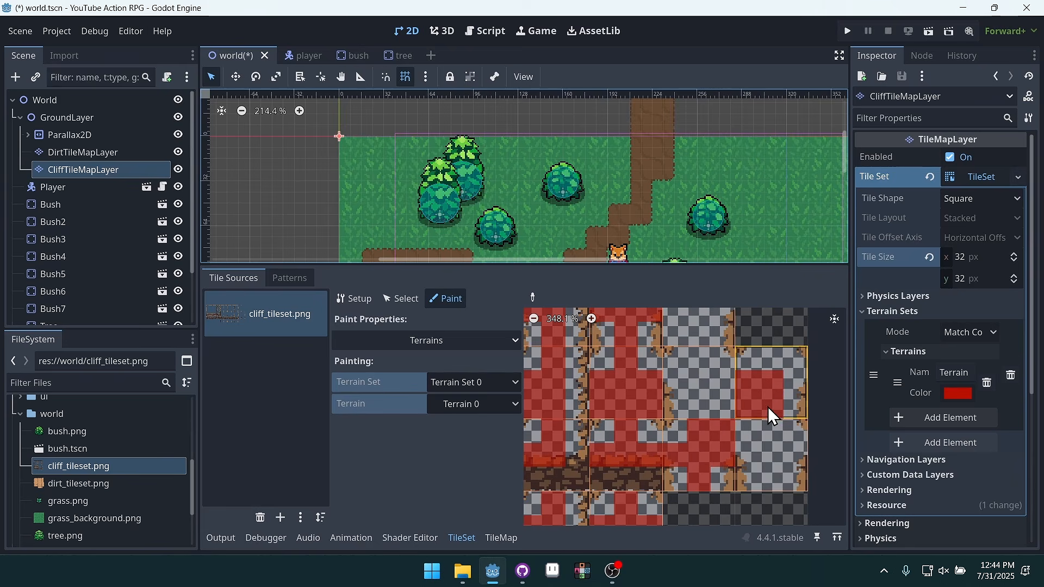
left_click(760, 447)
left_click(720, 387)
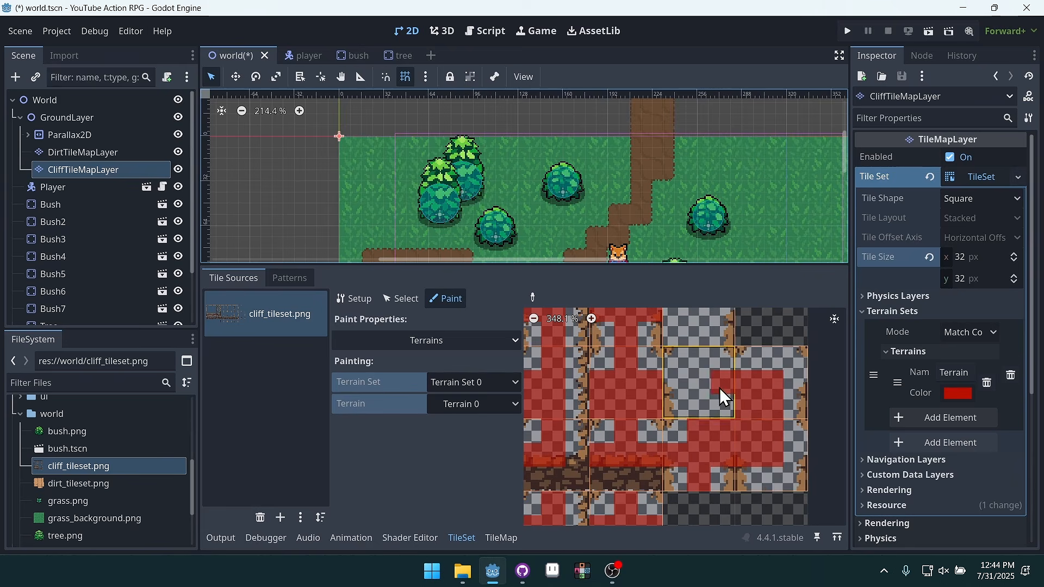
left_click(701, 365)
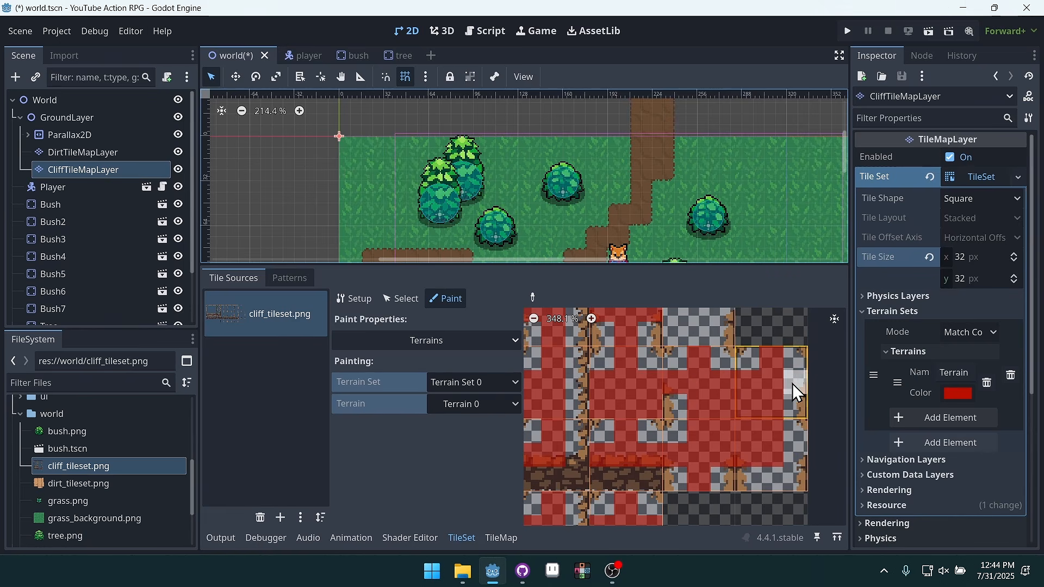
left_click(794, 386)
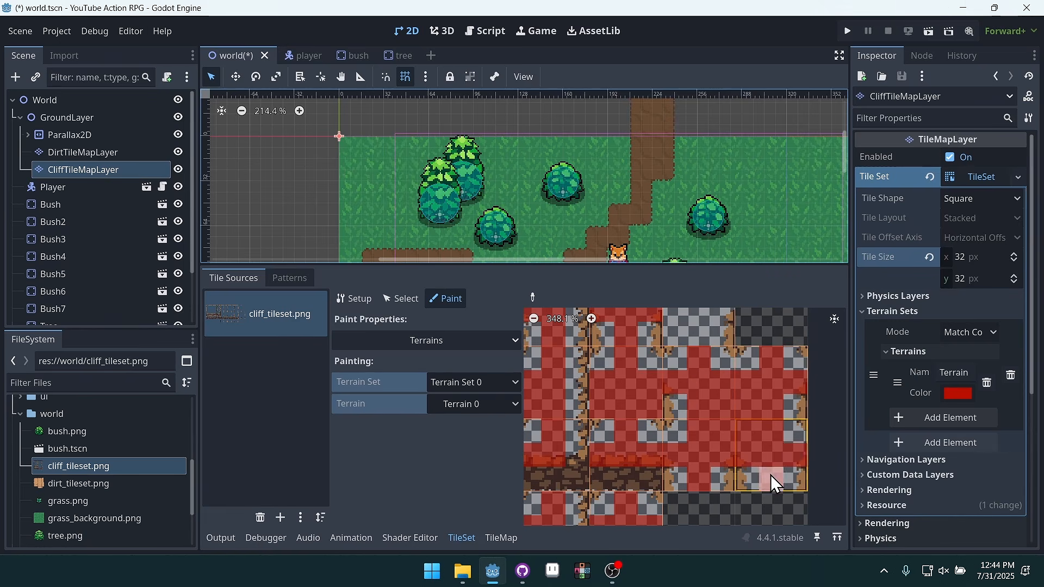
Paint Terrain 0 peering bits on the two upper tiles of atlas column 9, skipping their cliff corners
scroll(771, 474, "down", 4)
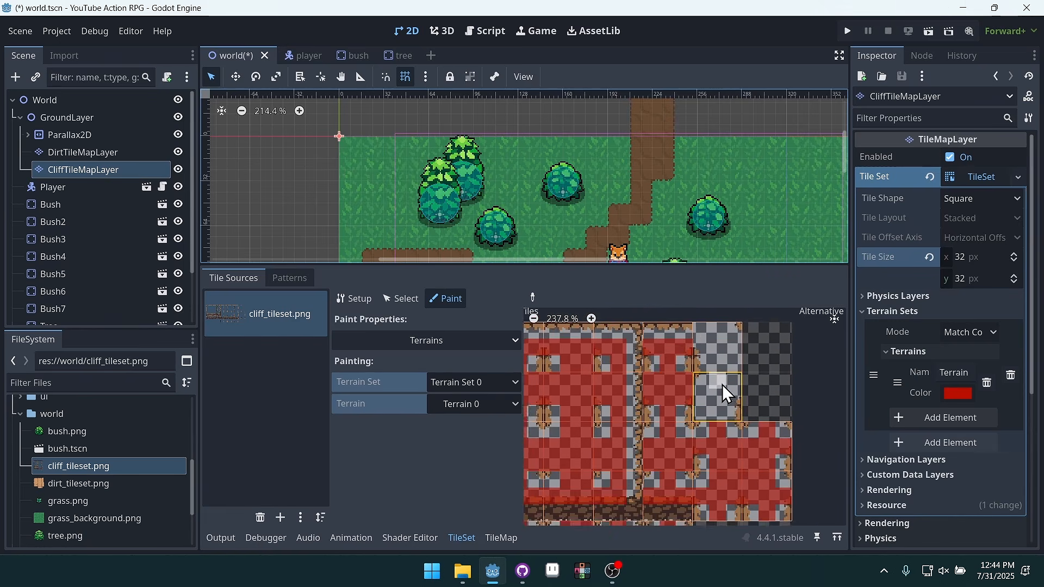
scroll(723, 386, "up", 5)
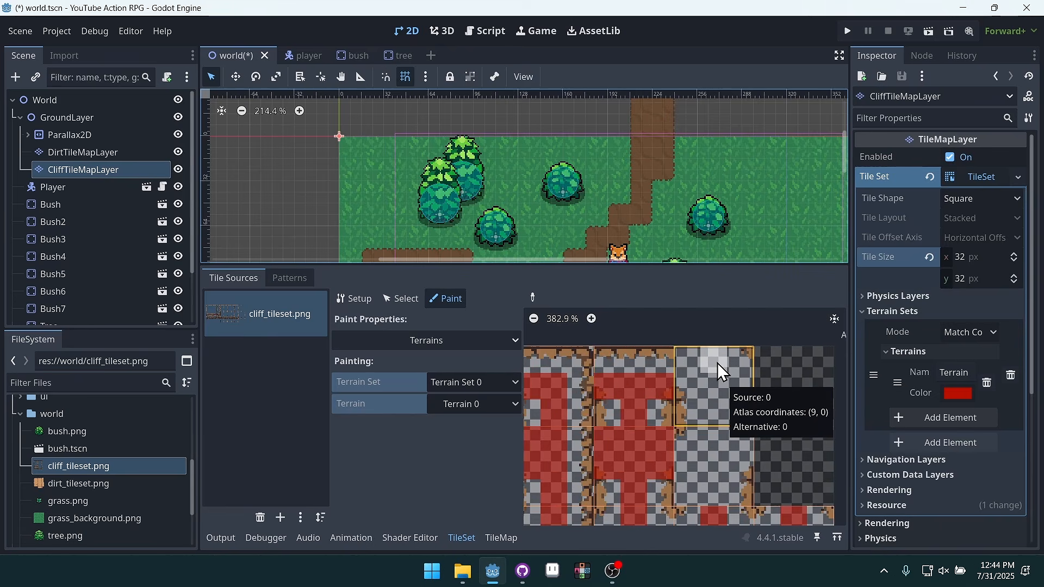
mouse_move(694, 363)
left_mouse_down()
mouse_move(689, 384)
mouse_move(743, 390)
mouse_move(713, 414)
left_mouse_up()
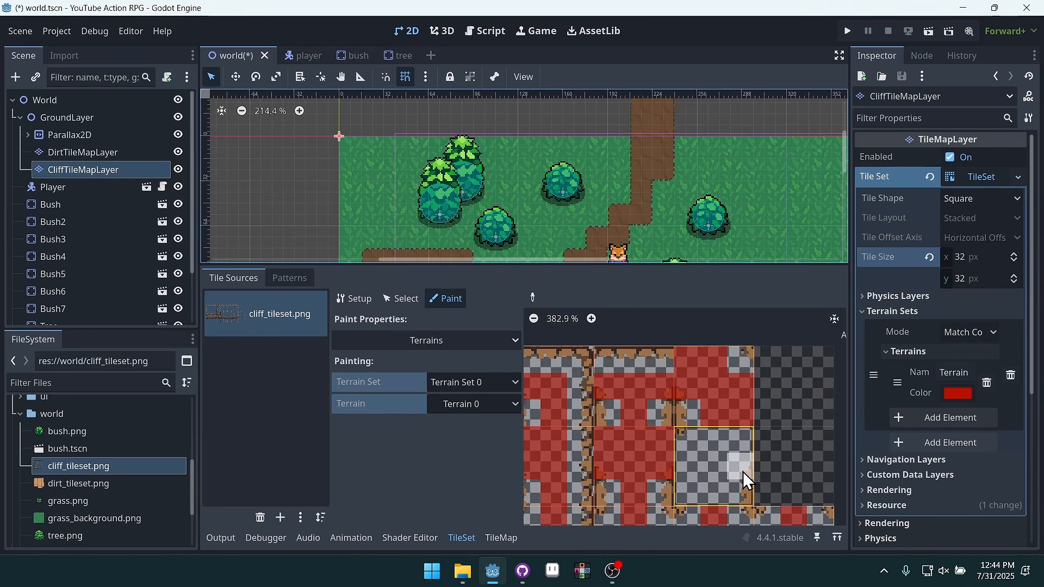
middle_click_drag(743, 473, 729, 405)
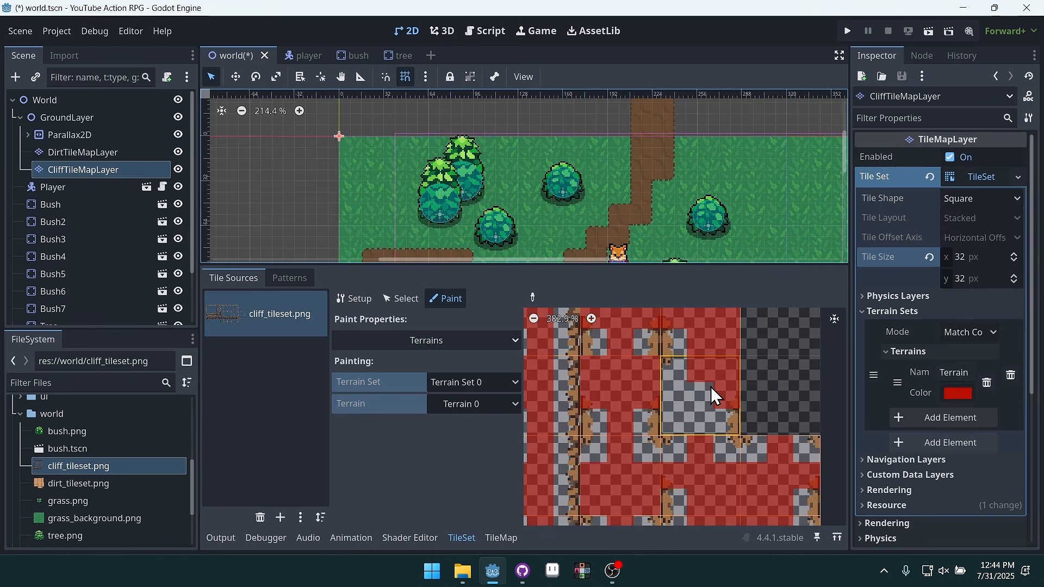
scroll(695, 418, "down", 5)
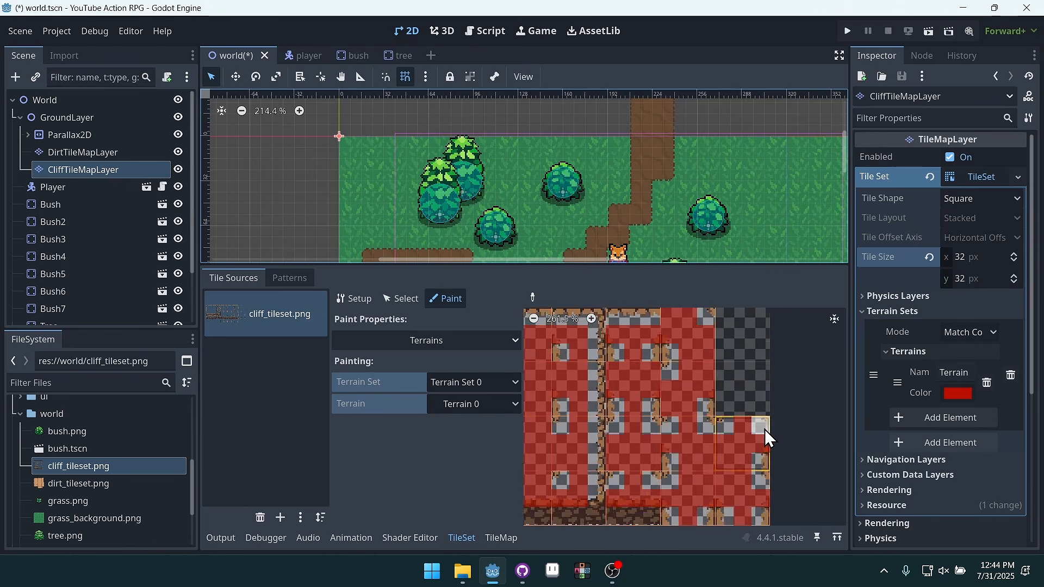
Bring the whole cliff atlas into view in the TileSet editor and save the world scene
middle_click_drag(718, 443, 767, 410)
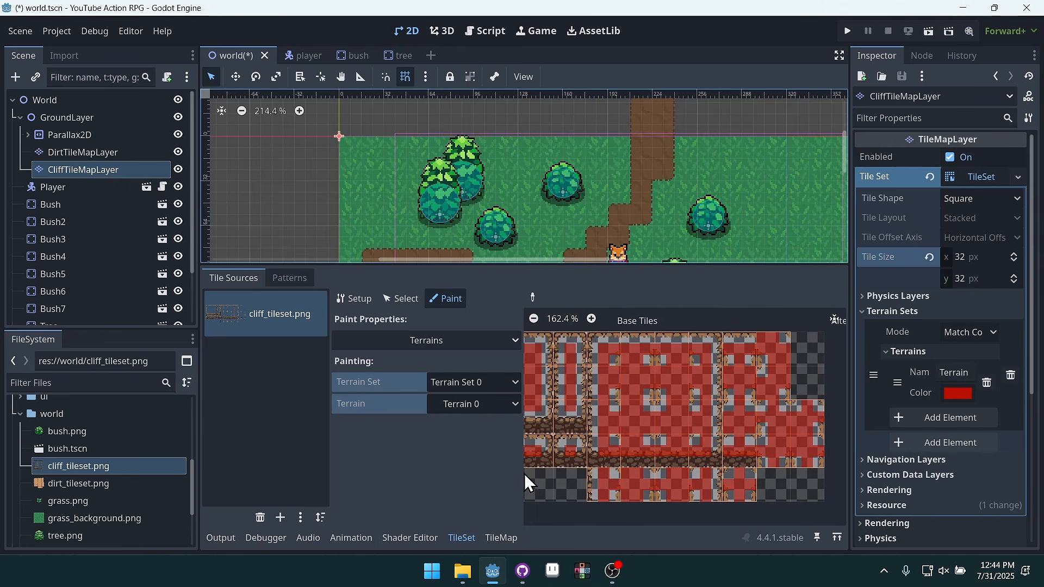
left_click_drag(523, 474, 442, 480)
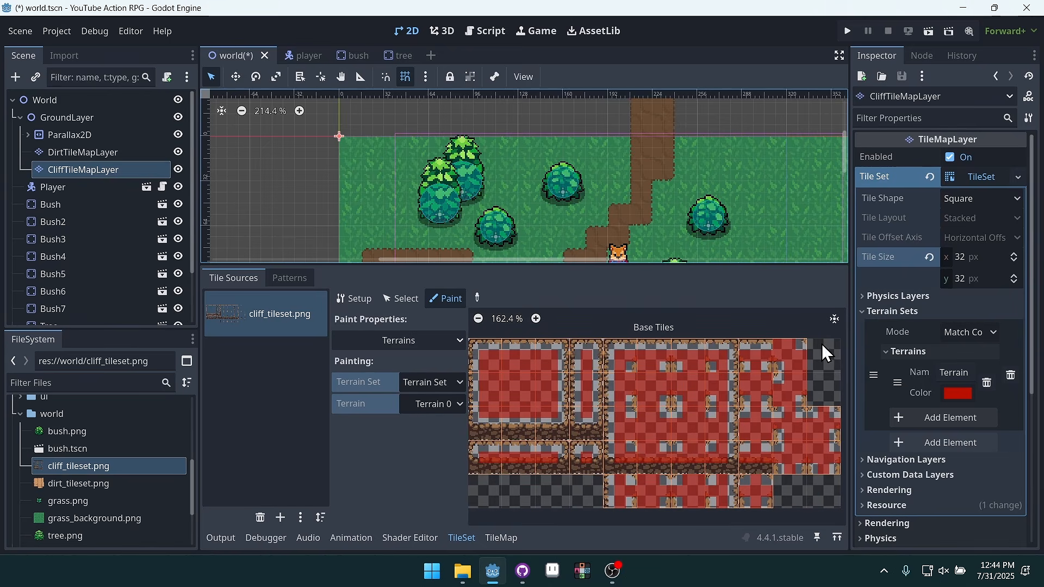
key("ctrl+s")
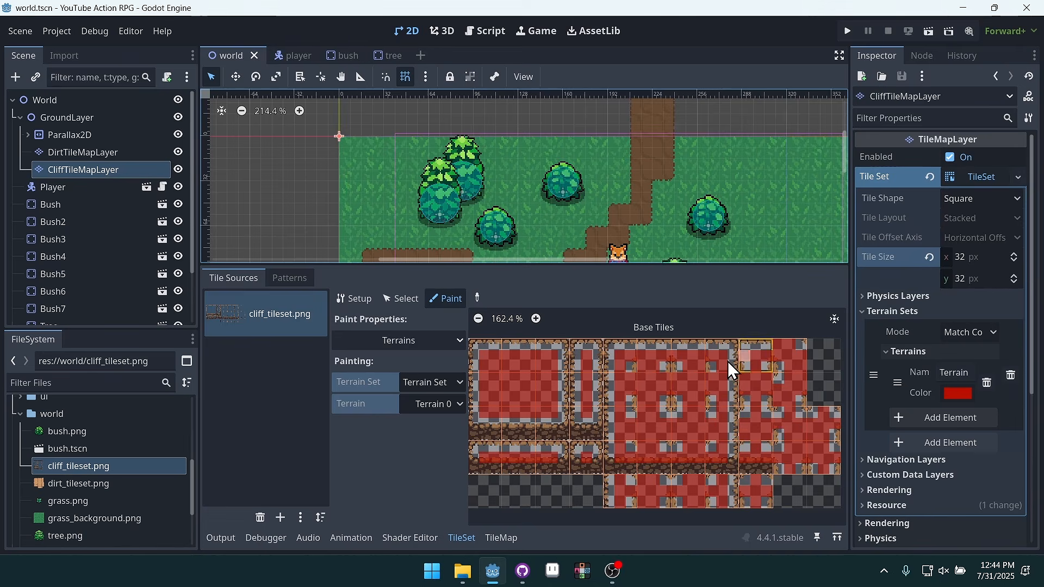
Paint a test patch of Terrain 0 cliffs on CliffTileMapLayer around the tree below the dirt path
left_click(109, 169)
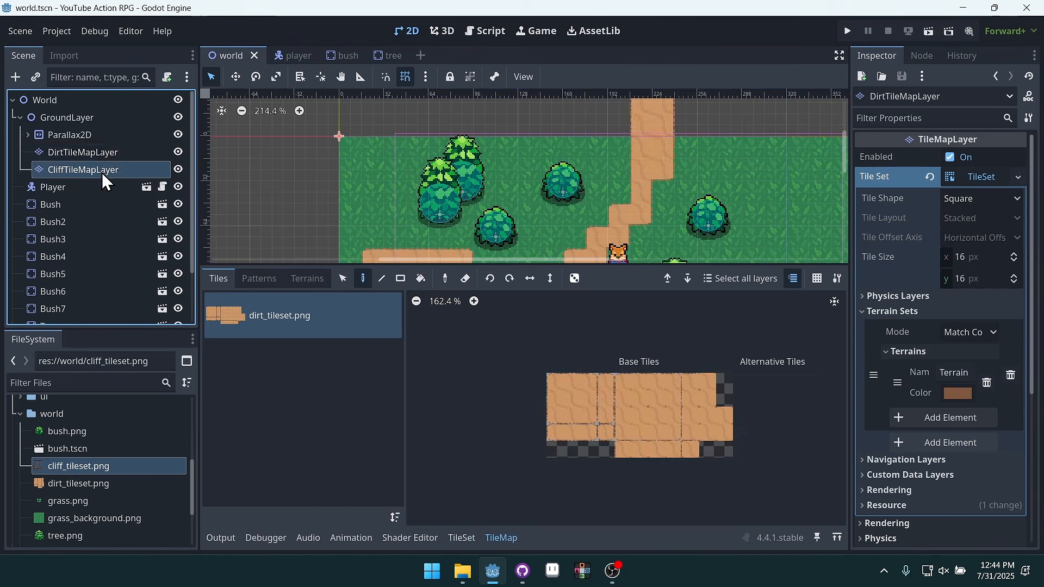
scroll(425, 184, "down", 5)
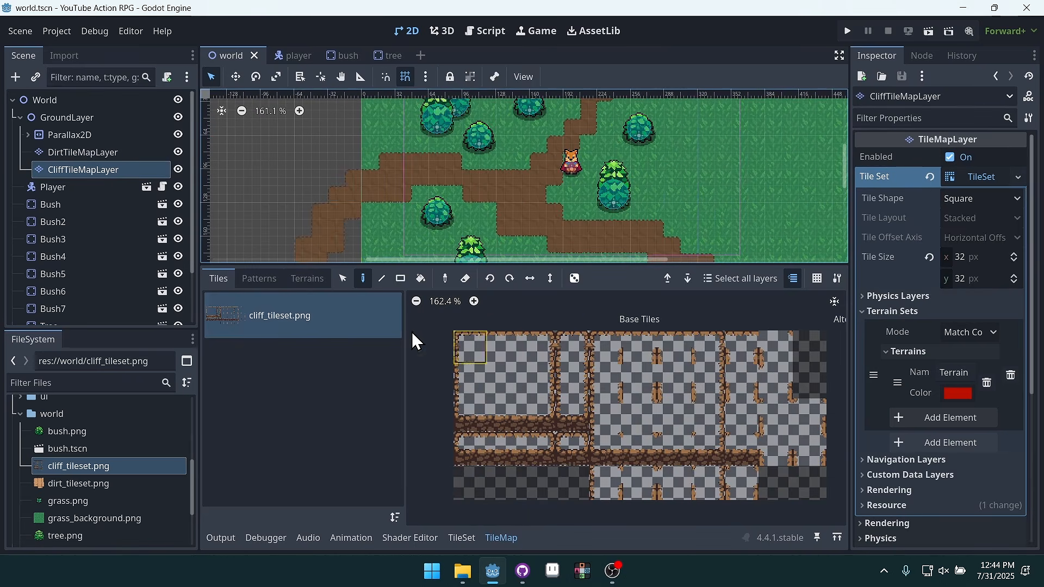
left_click(308, 278)
left_click(260, 329)
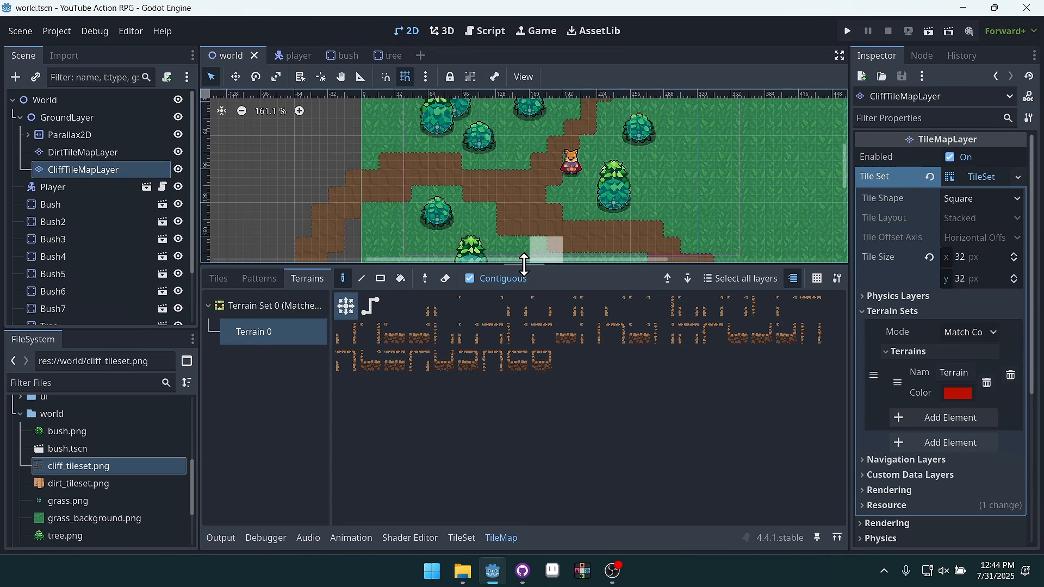
left_click_drag(524, 267, 530, 394)
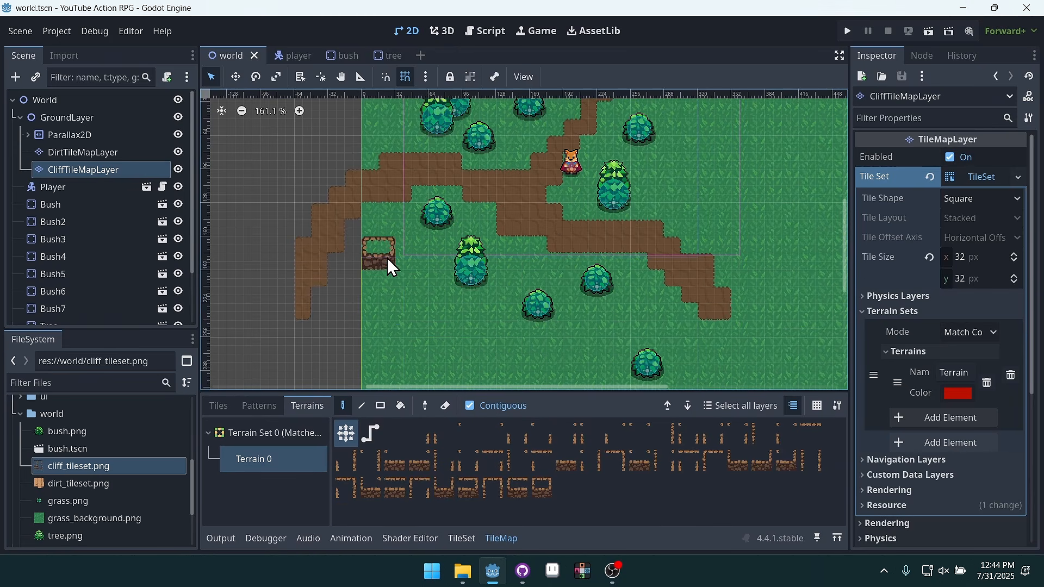
mouse_move(458, 256)
left_mouse_down()
mouse_move(471, 255)
mouse_move(468, 282)
mouse_move(371, 278)
left_mouse_up()
left_click_drag(373, 315, 469, 311)
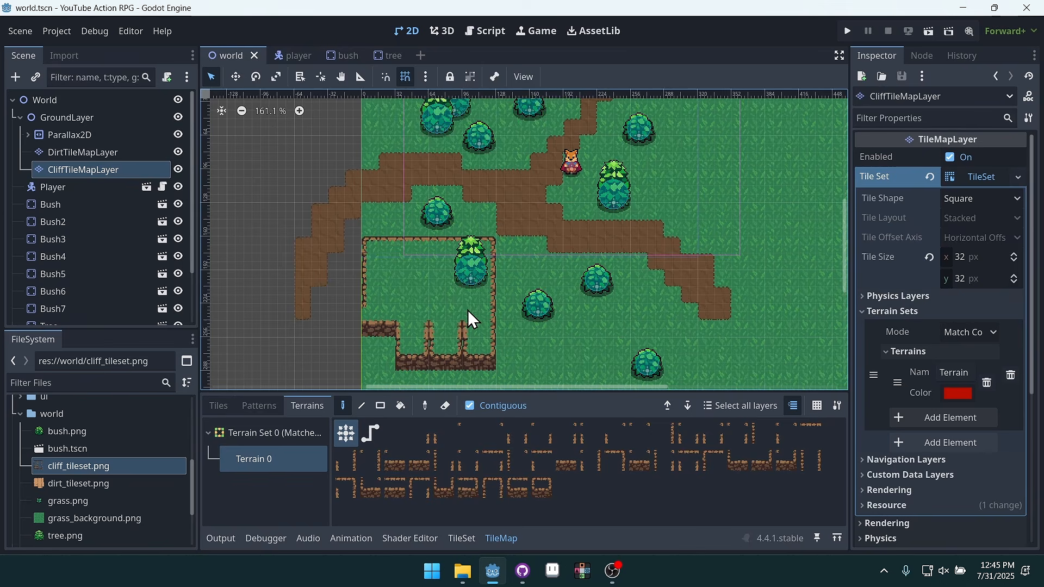
middle_click_drag(613, 315, 641, 270)
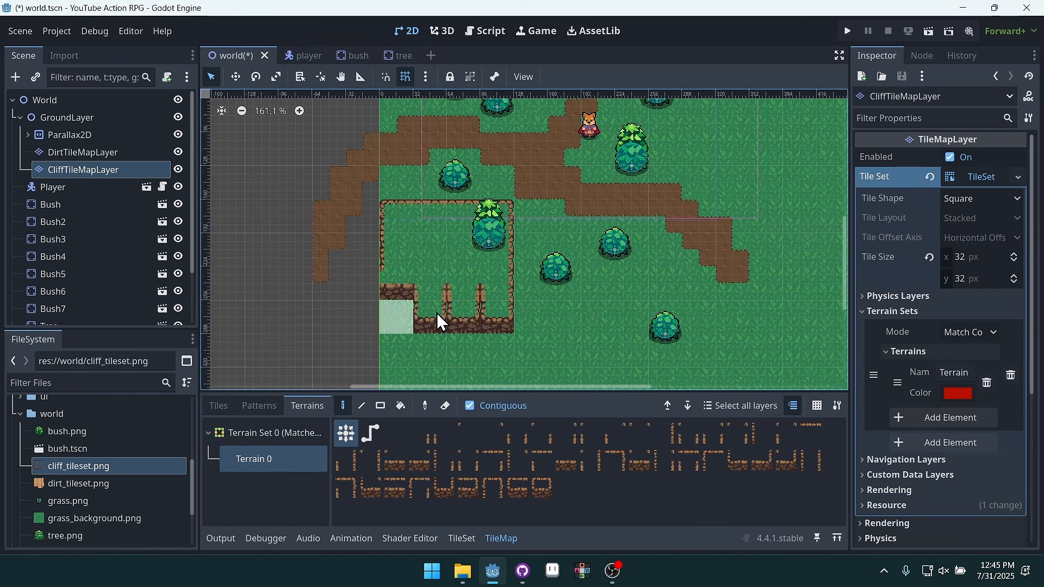
left_click(486, 313)
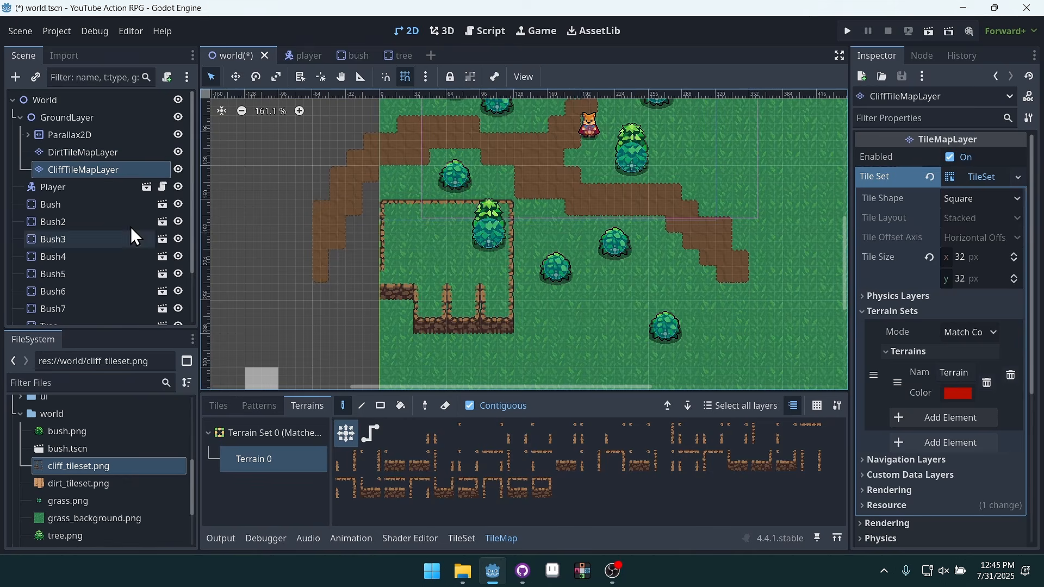
Paint the missing Terrain 0 middle bits on the bottom tiles of the three-by-three block and of atlas column 3
left_click(463, 539)
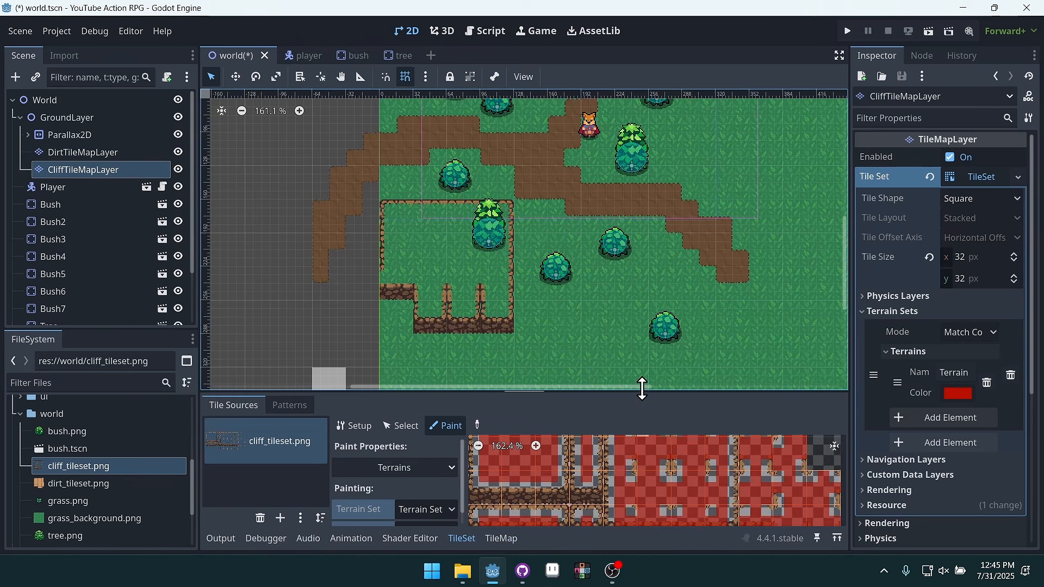
left_click_drag(643, 392, 646, 259)
middle_click_drag(693, 412, 711, 413)
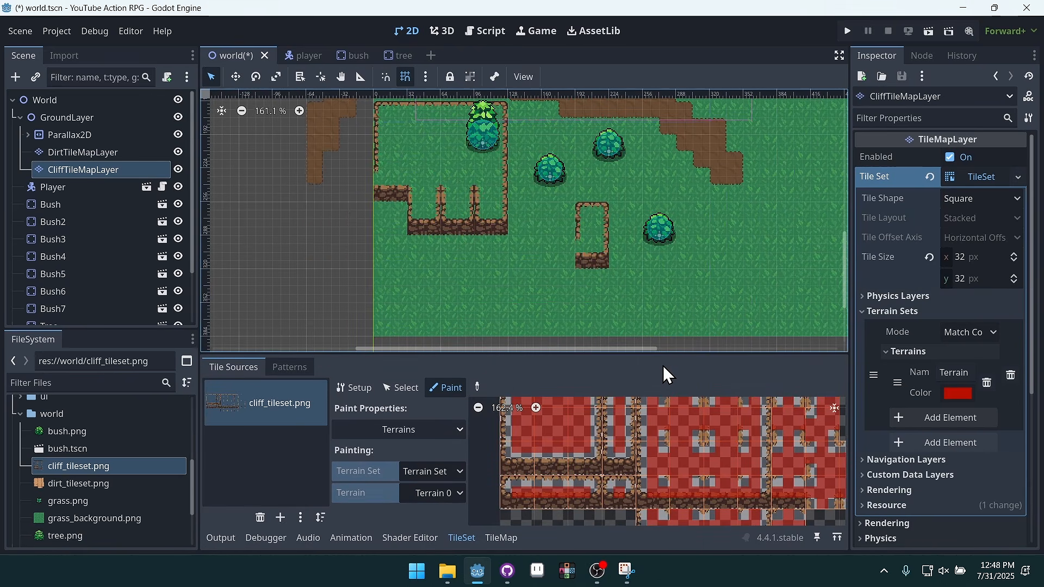
left_click_drag(662, 354, 659, 275)
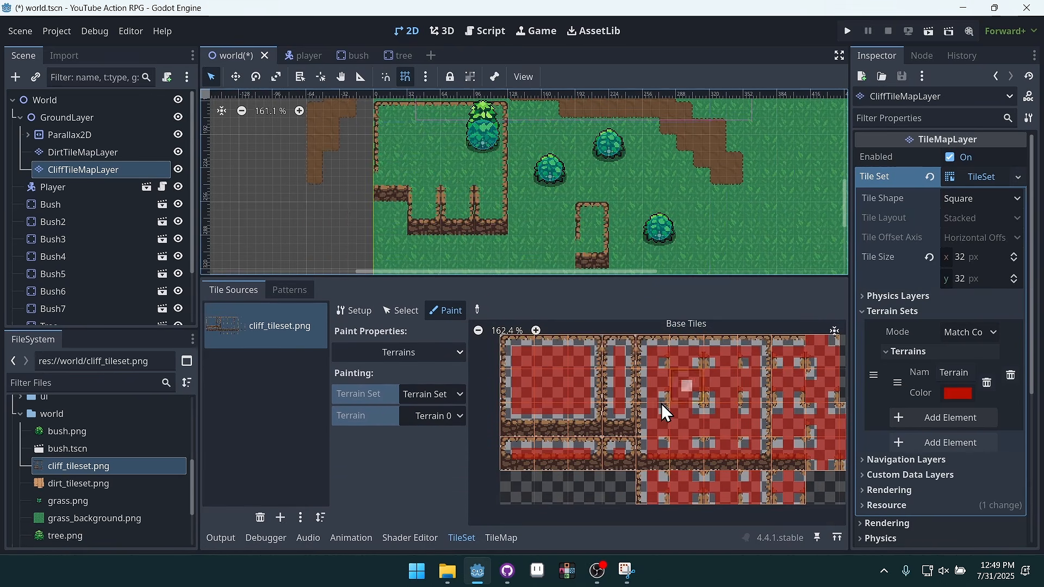
scroll(559, 422, "up", 5)
middle_click_drag(527, 405, 611, 406)
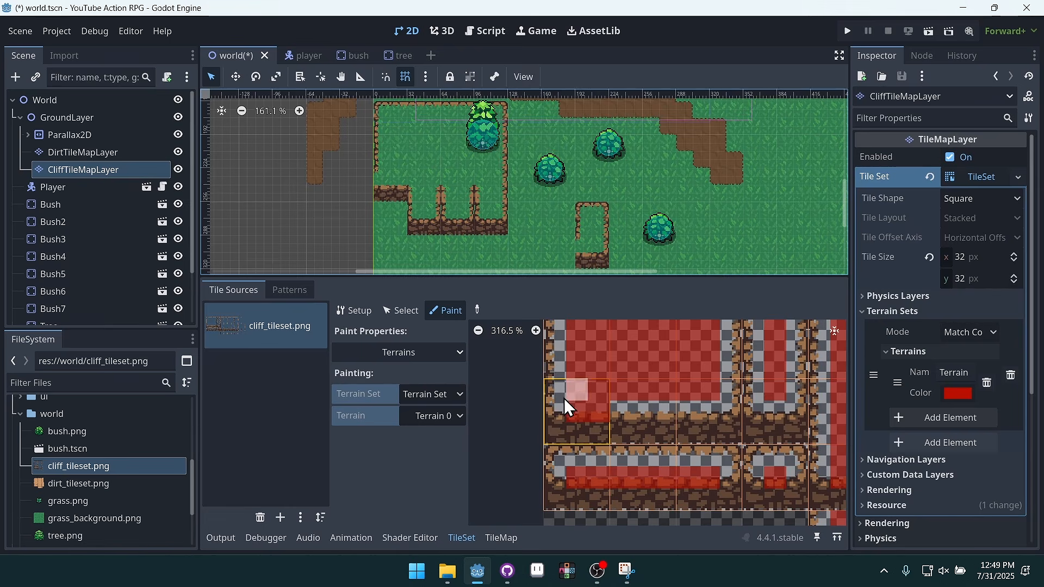
middle_click_drag(690, 432, 663, 455)
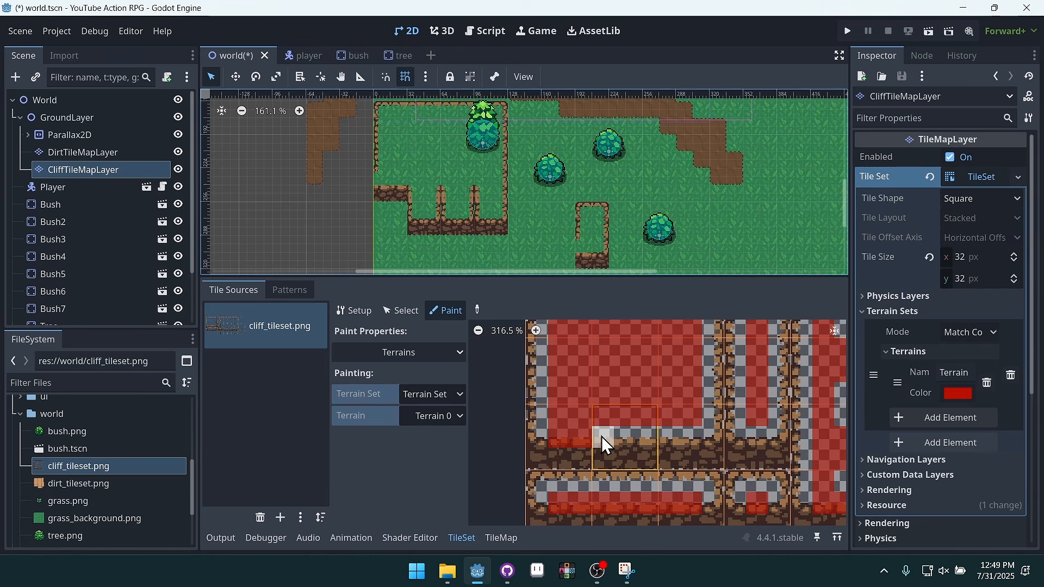
scroll(657, 422, "down", 4)
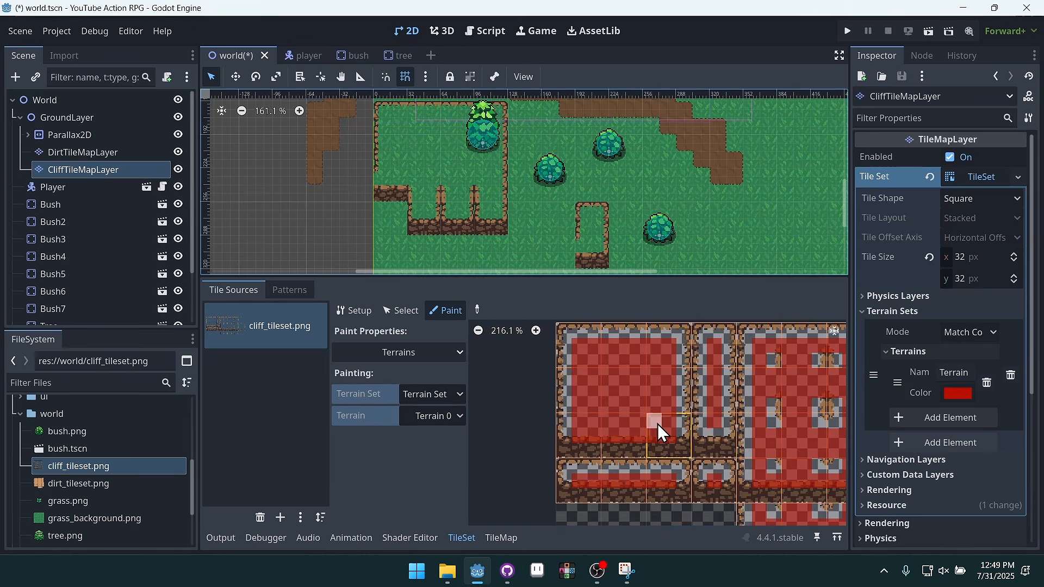
left_click(716, 438)
Review the terrain bits across the rest of the cliff atlas and save the world scene
mouse_move(754, 431)
middle_mouse_down()
mouse_move(648, 432)
mouse_move(643, 410)
mouse_move(657, 407)
middle_mouse_up()
scroll(643, 426, "down", 3)
scroll(668, 439, "up", 4)
scroll(669, 441, "up", 5)
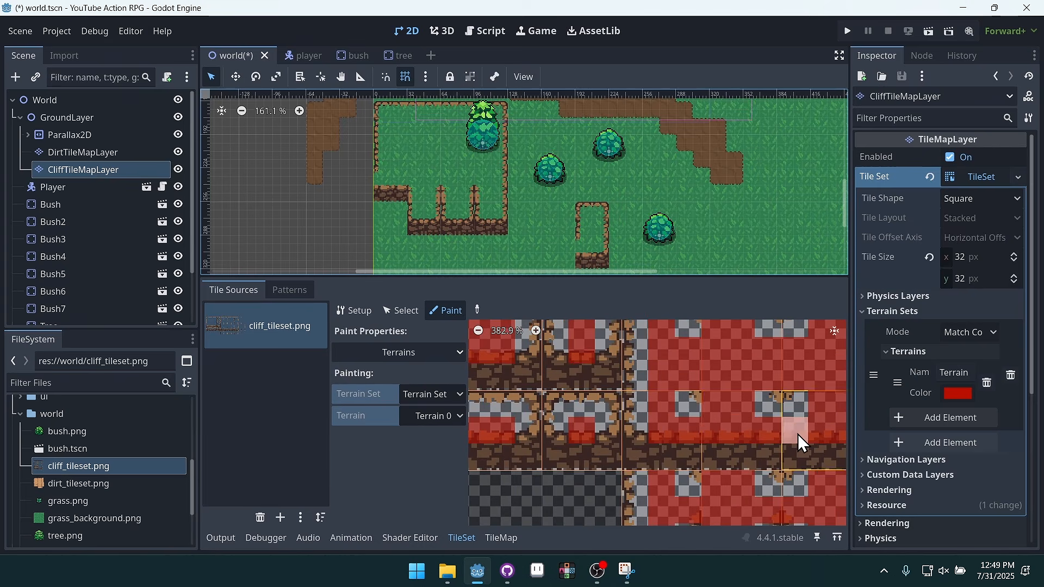
scroll(794, 434, "down", 4)
middle_click_drag(575, 436, 694, 463)
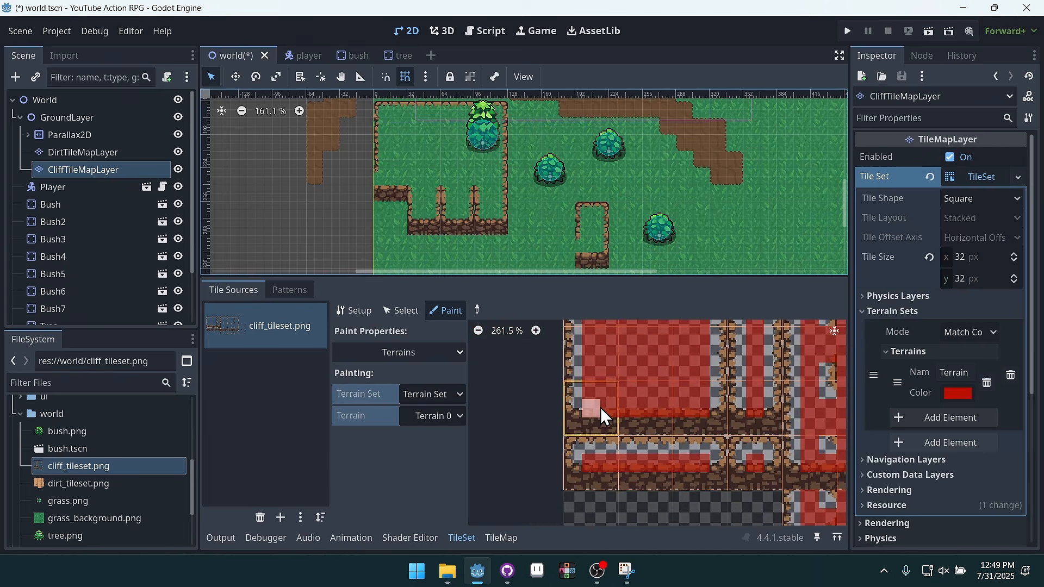
scroll(568, 435, "down", 4)
middle_click_drag(704, 419, 660, 427)
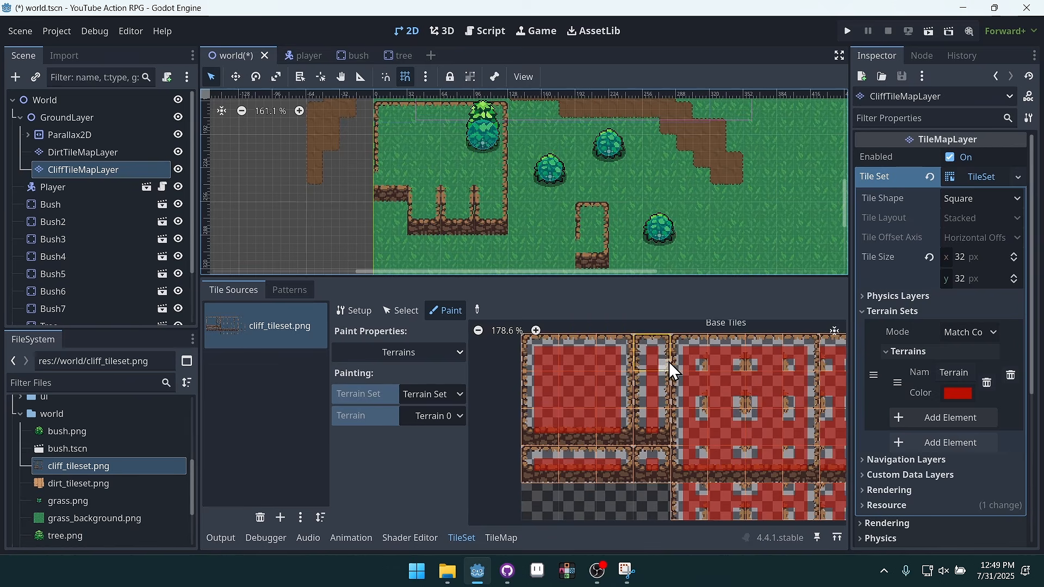
key("ctrl+s")
middle_click_drag(626, 384, 563, 390)
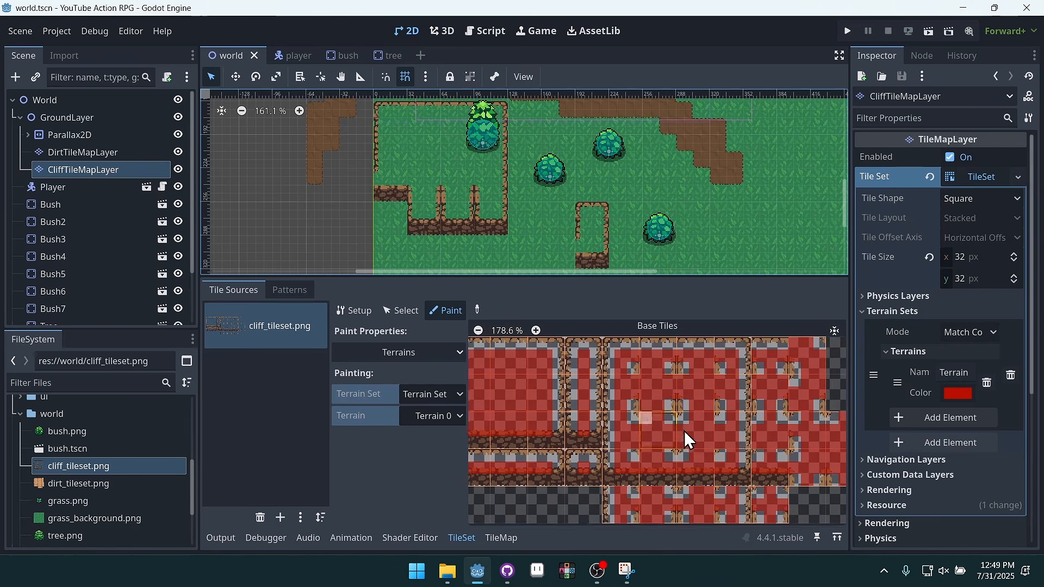
mouse_move(684, 431)
middle_mouse_down()
mouse_move(647, 417)
mouse_move(687, 421)
middle_mouse_up()
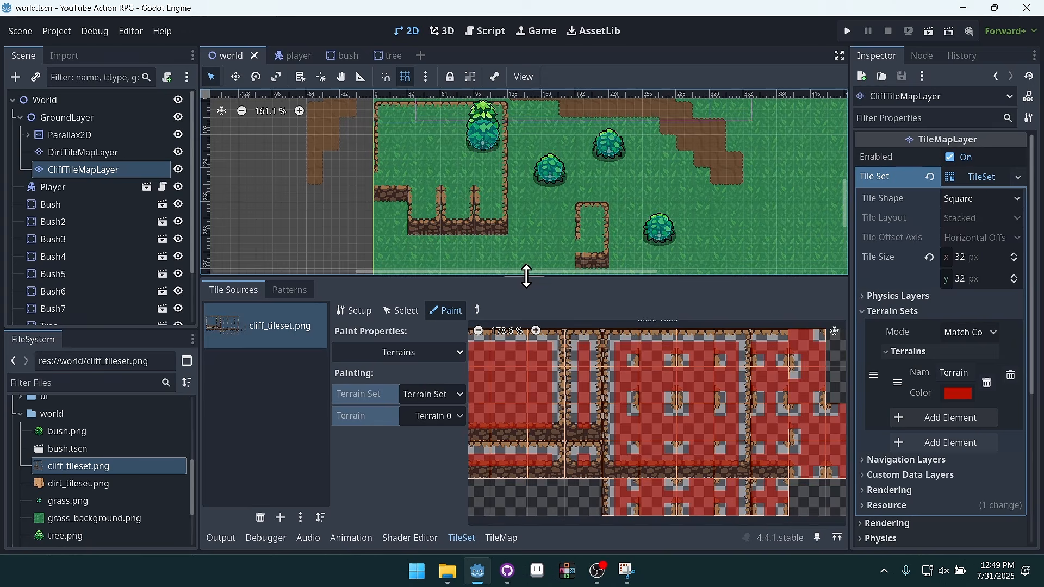
Erase the test cliffs from CliffTileMapLayer and paint a stepped Terrain 0 plateau about eight tiles wide below the dirt path
left_click_drag(524, 277, 561, 368)
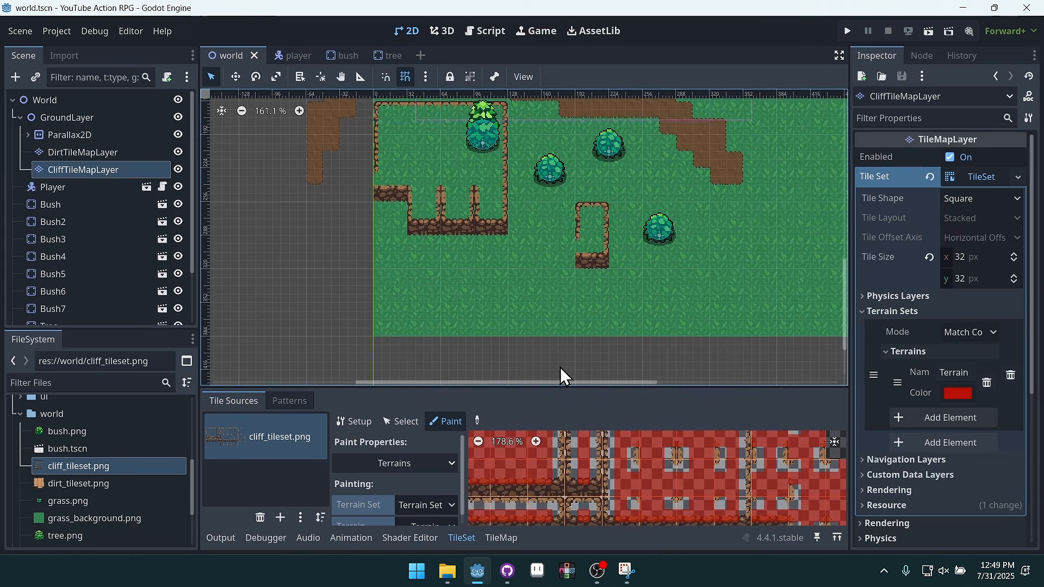
left_click(505, 539)
left_click(268, 455)
middle_click_drag(559, 284, 570, 336)
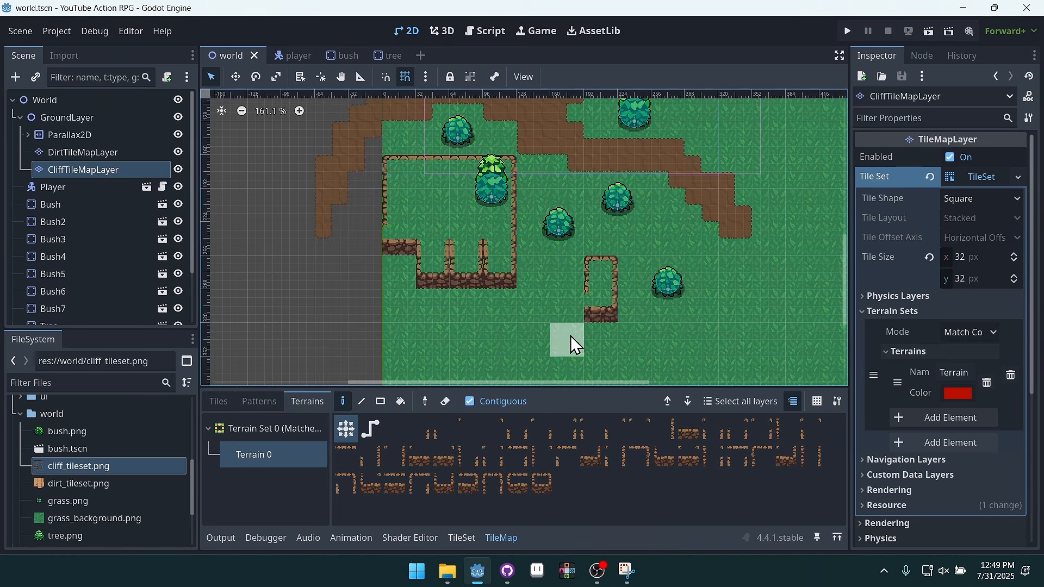
mouse_move(510, 295)
right_mouse_down()
mouse_move(429, 288)
mouse_move(457, 241)
mouse_move(395, 213)
mouse_move(504, 180)
mouse_move(485, 213)
mouse_move(436, 209)
right_mouse_up()
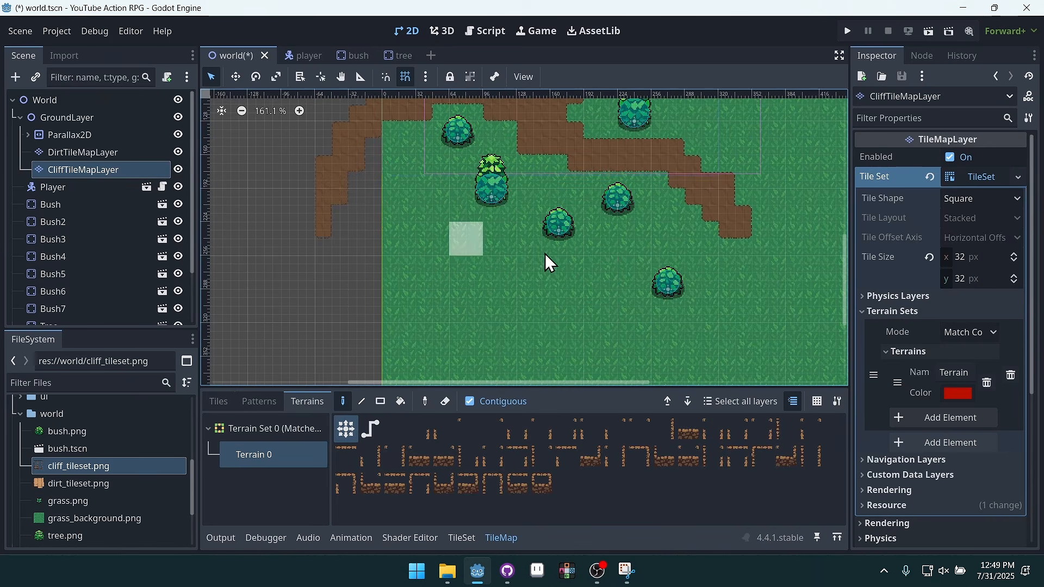
middle_click_drag(545, 253, 572, 303)
mouse_move(427, 208)
left_mouse_down()
mouse_move(501, 234)
mouse_move(462, 256)
mouse_move(554, 292)
mouse_move(556, 264)
mouse_move(651, 273)
mouse_move(512, 305)
mouse_move(429, 263)
mouse_move(566, 358)
mouse_move(507, 318)
left_mouse_up()
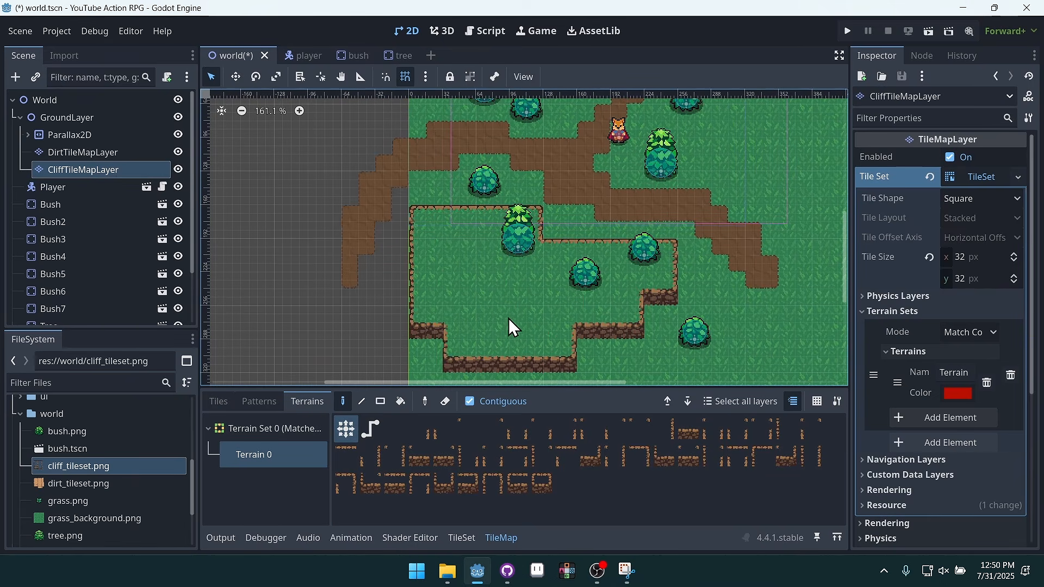
Paint a stepped Terrain 0 cliff plateau east of the upper dirt path, extending past the map's northern edge
mouse_move(728, 265)
middle_mouse_down()
mouse_move(548, 305)
mouse_move(532, 339)
middle_mouse_up()
middle_click_drag(589, 260, 602, 261)
left_click_drag(510, 106, 517, 132)
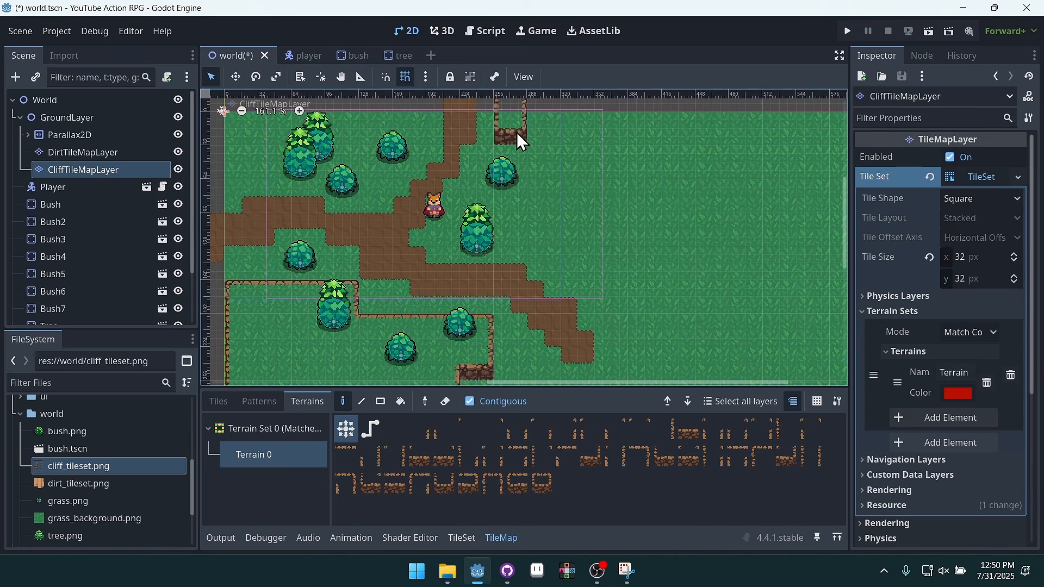
mouse_move(560, 208)
left_mouse_down()
mouse_move(592, 174)
mouse_move(567, 153)
left_mouse_up()
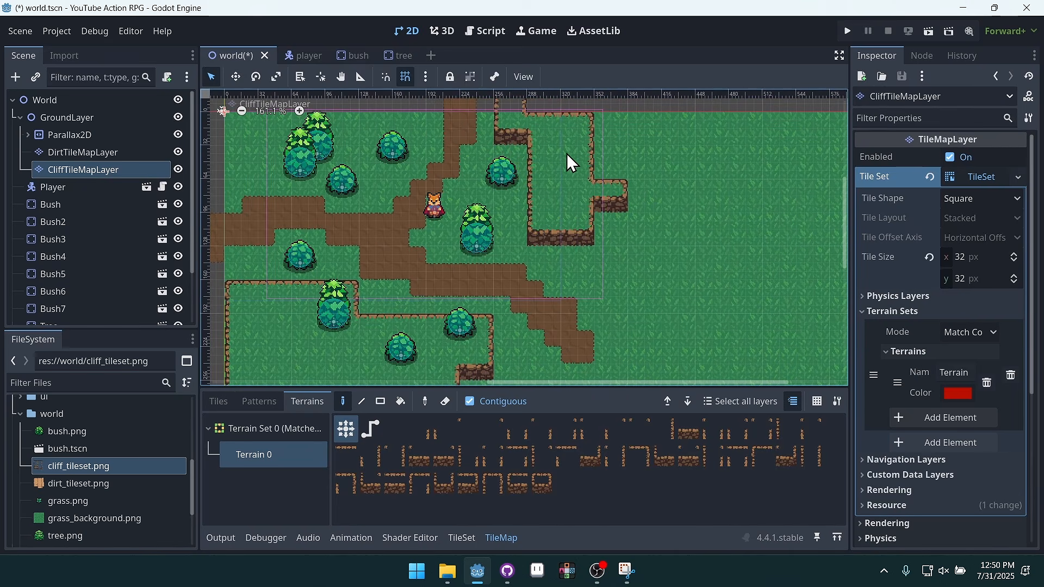
mouse_move(583, 113)
left_mouse_down()
mouse_move(624, 178)
mouse_move(677, 108)
left_mouse_up()
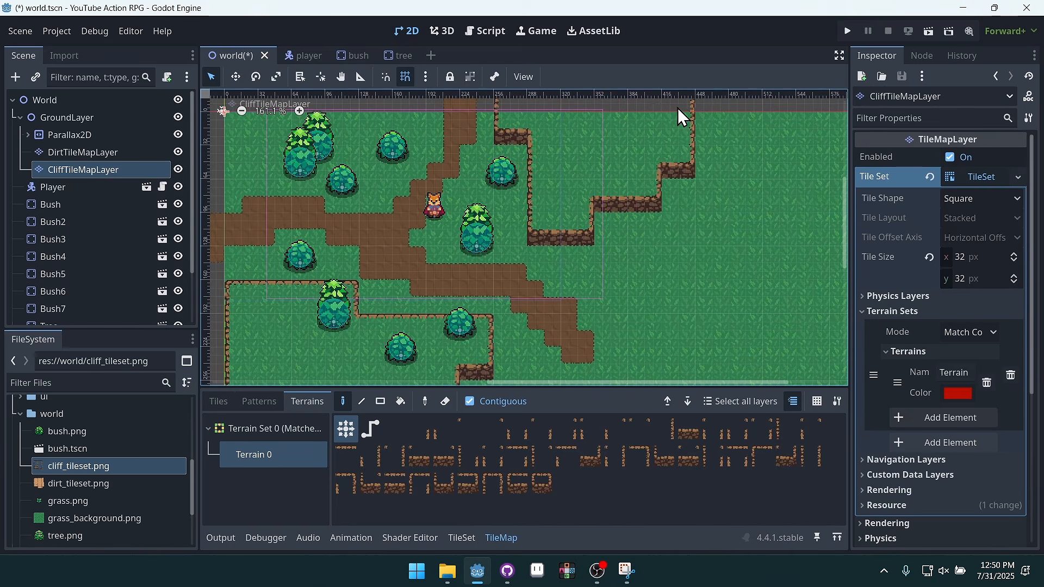
Paint a stepped Terrain 0 cliff plateau around the map's northwest corner, behind the two overlapping trees
middle_click_drag(635, 238, 776, 287)
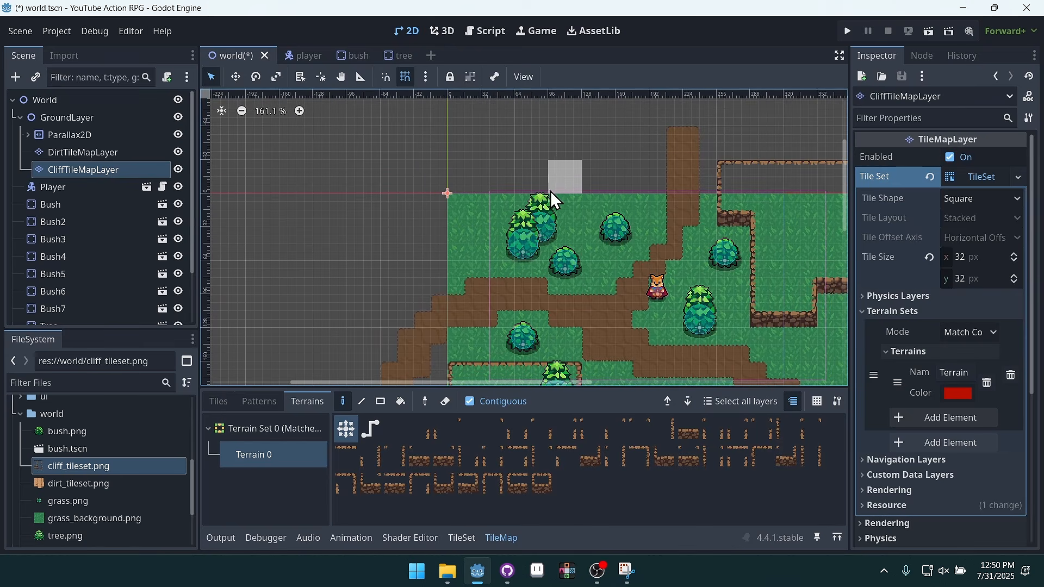
left_click(489, 203)
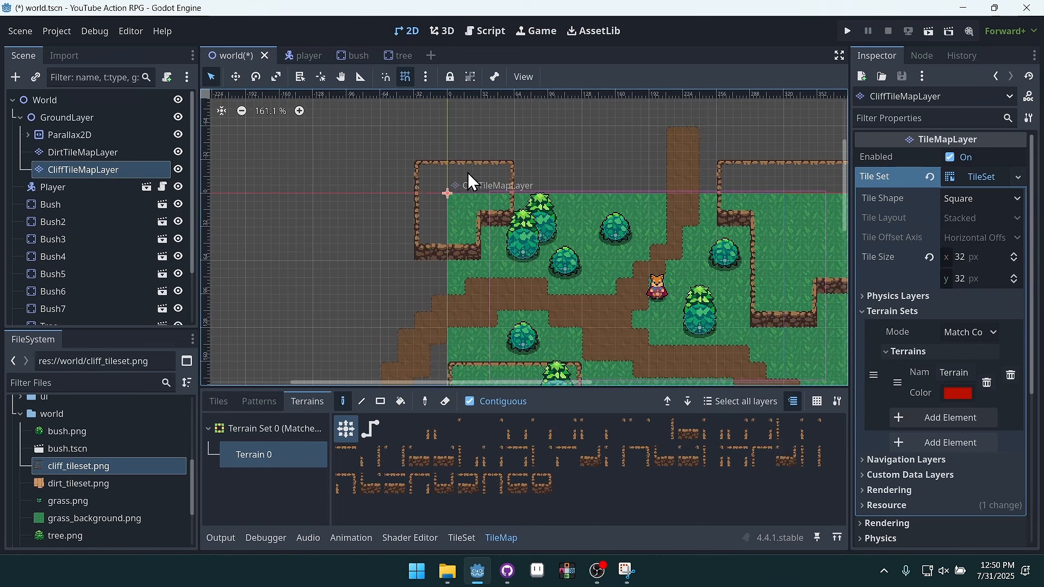
left_click_drag(419, 182, 408, 242)
middle_click_drag(484, 268, 357, 229)
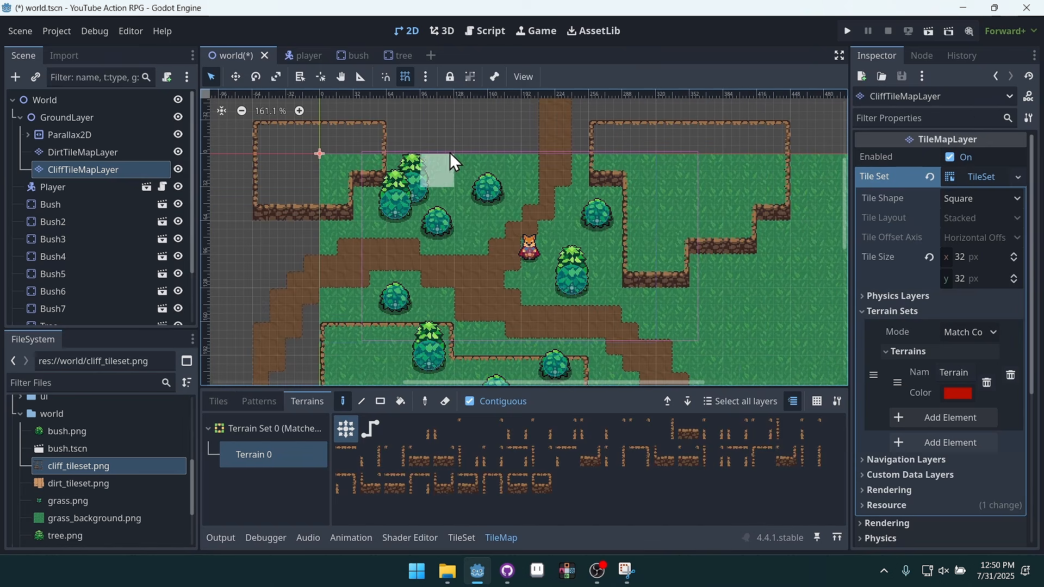
left_click(402, 152)
middle_click_drag(425, 112, 493, 175)
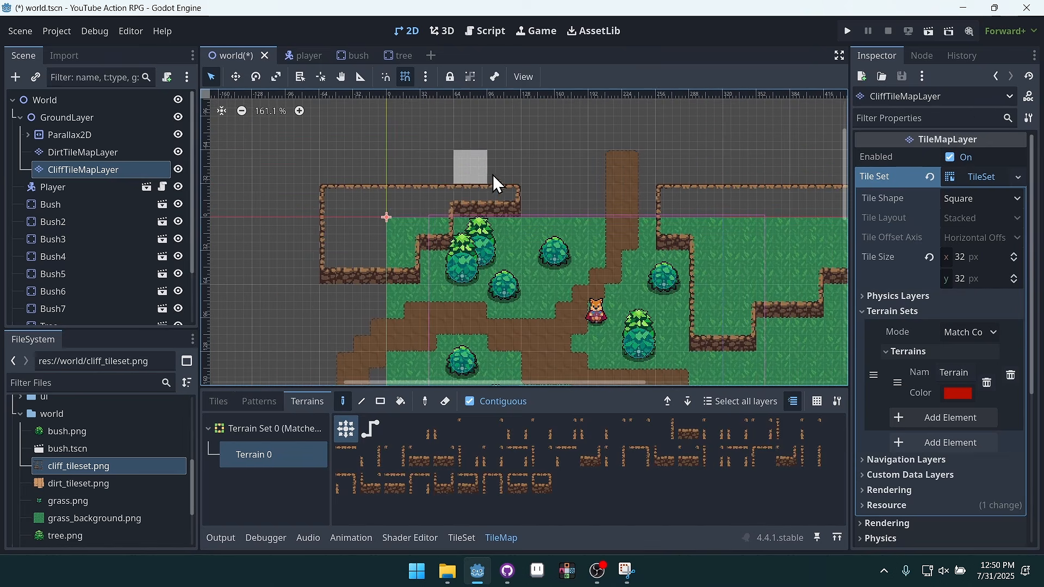
left_click_drag(493, 174, 338, 173)
Run the project and walk the player along the dirt path to check the cliffs in the game
middle_click_drag(625, 280, 544, 170)
scroll(548, 179, "down", 3)
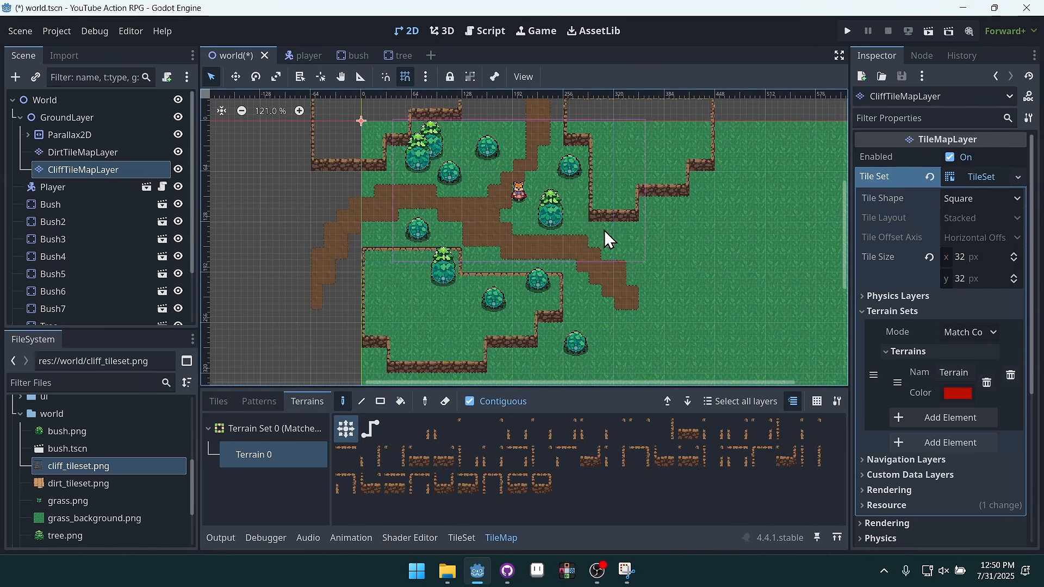
left_click(847, 31)
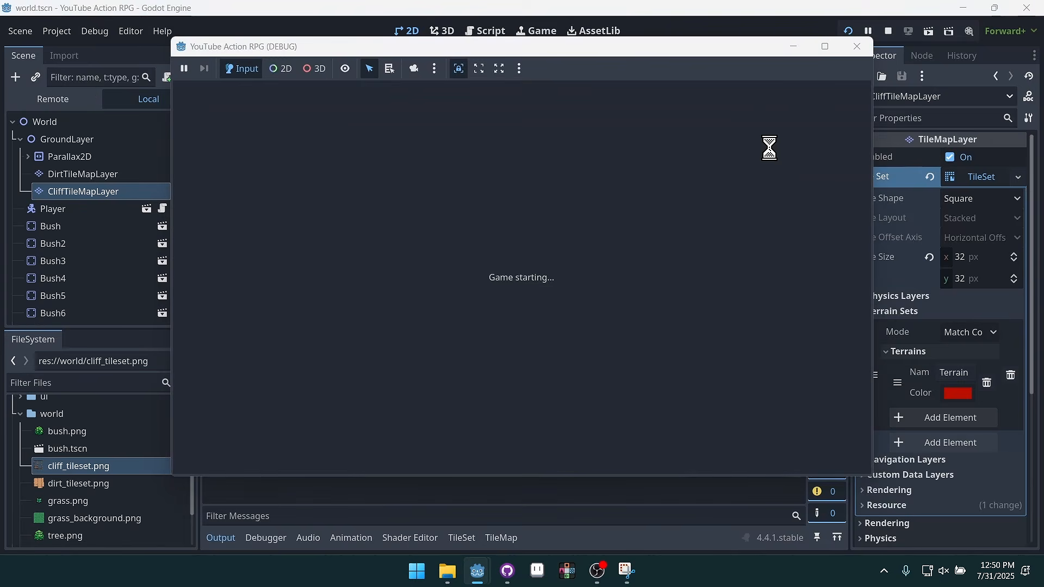
key("Left")
key("Up")
key("Right")
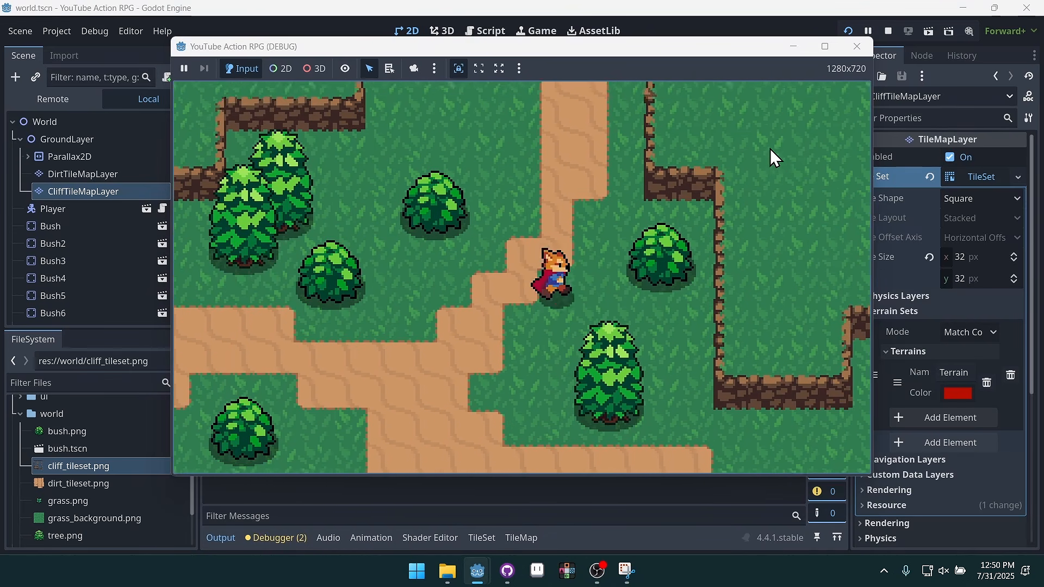
Walk the player across the eastern plateau and along the dirt path to check for cliff collisions, and close the game
key("Down")
key("Up")
key("Left")
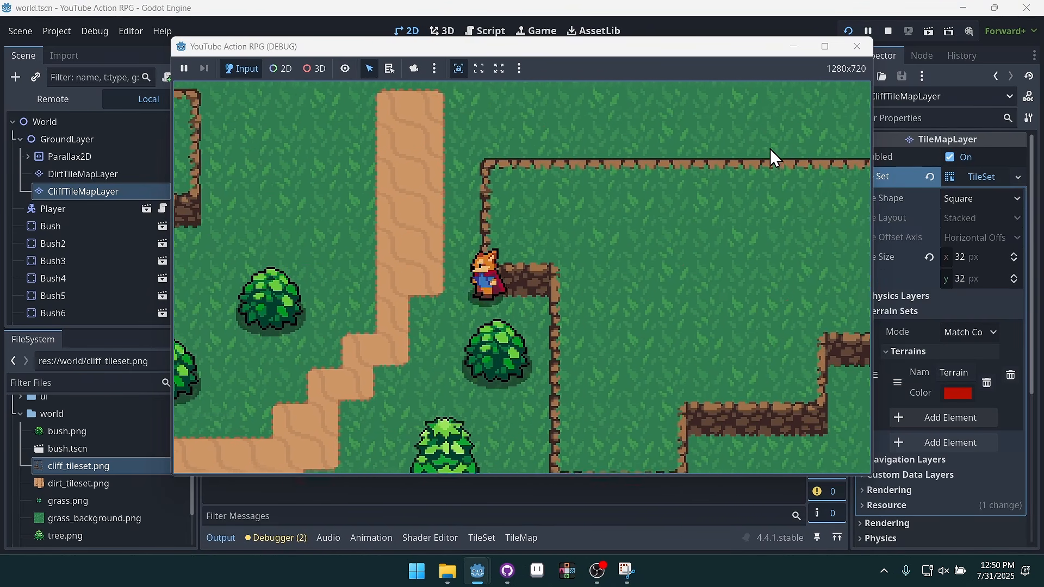
key("Up")
key("Right")
key("Left")
key("Down")
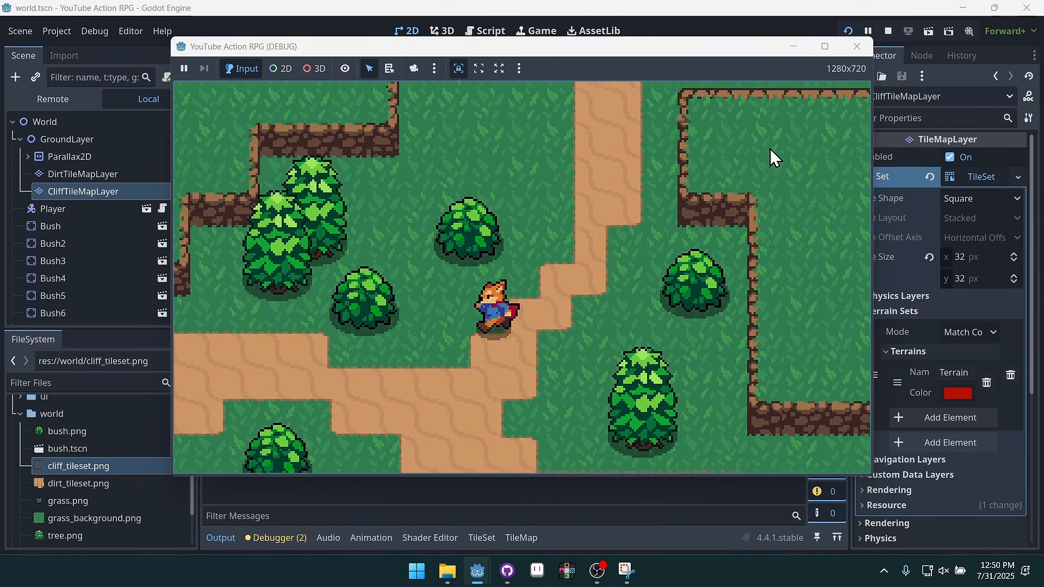
key("Left")
key("Up")
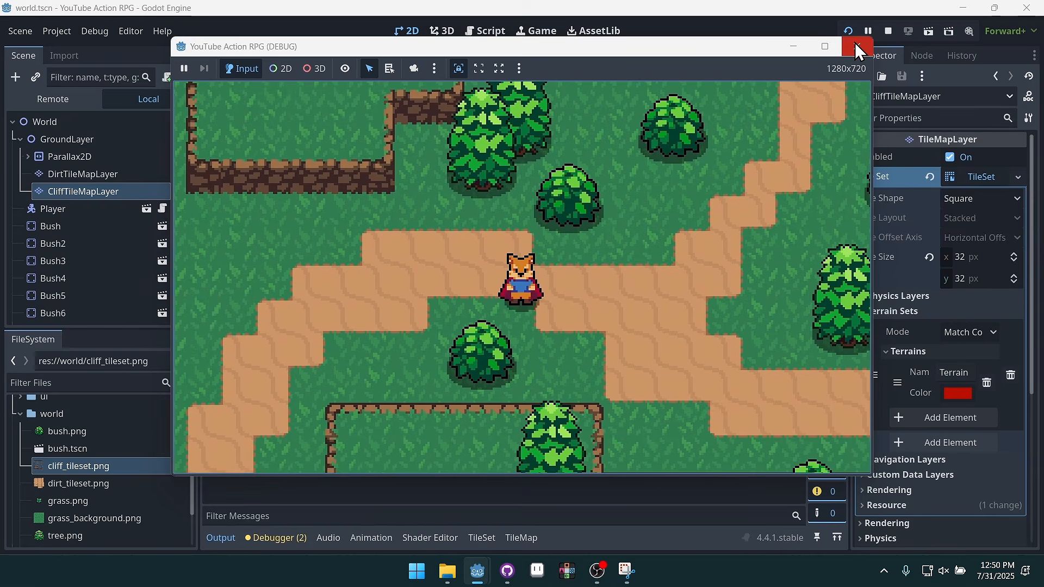
left_click(857, 46)
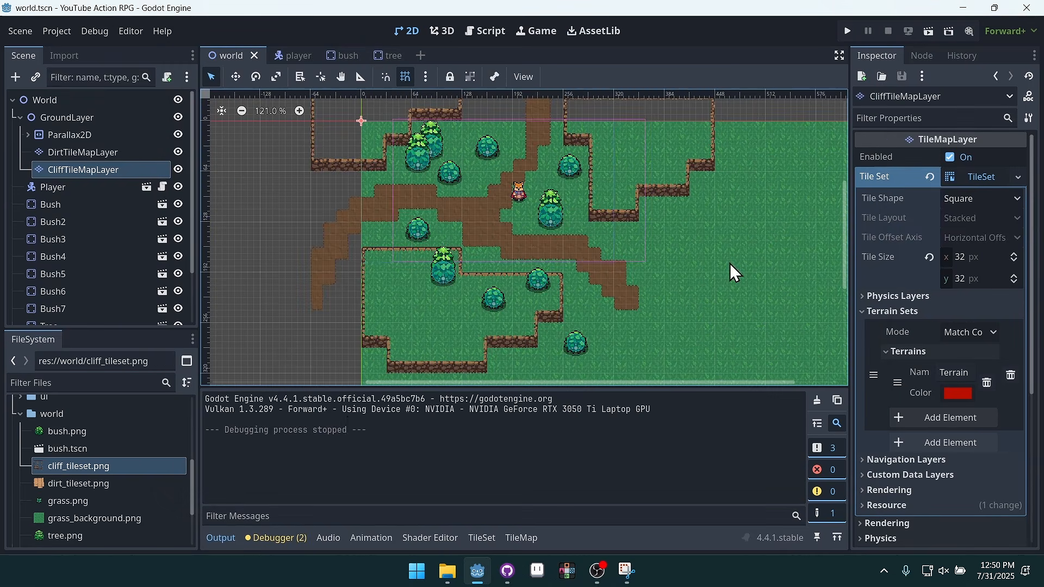
Add a physics layer to the TileSet of CliffTileMapLayer, keeping the default collision layer and mask
left_click(99, 154)
left_click(90, 174)
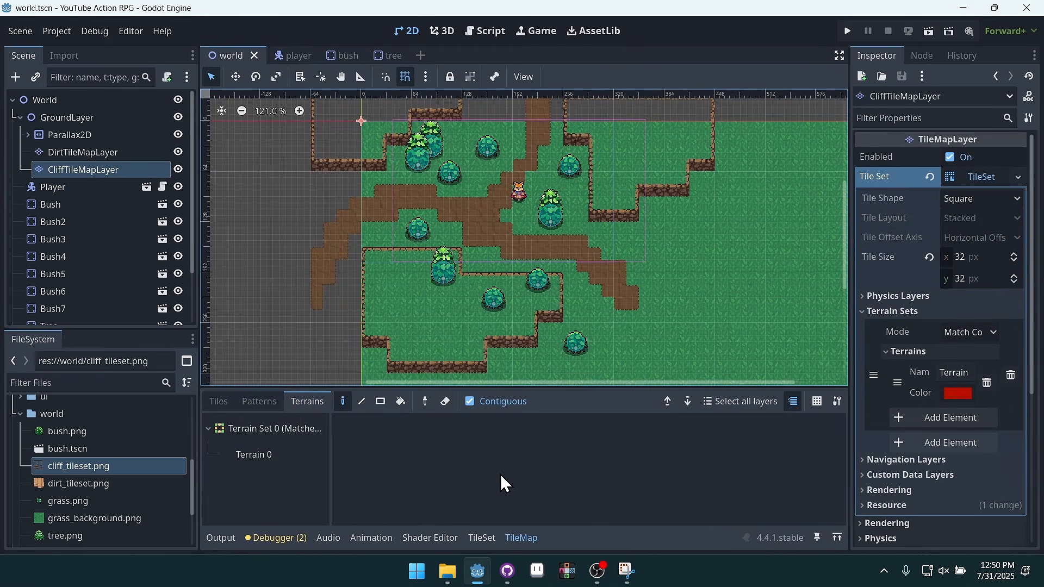
left_click(482, 537)
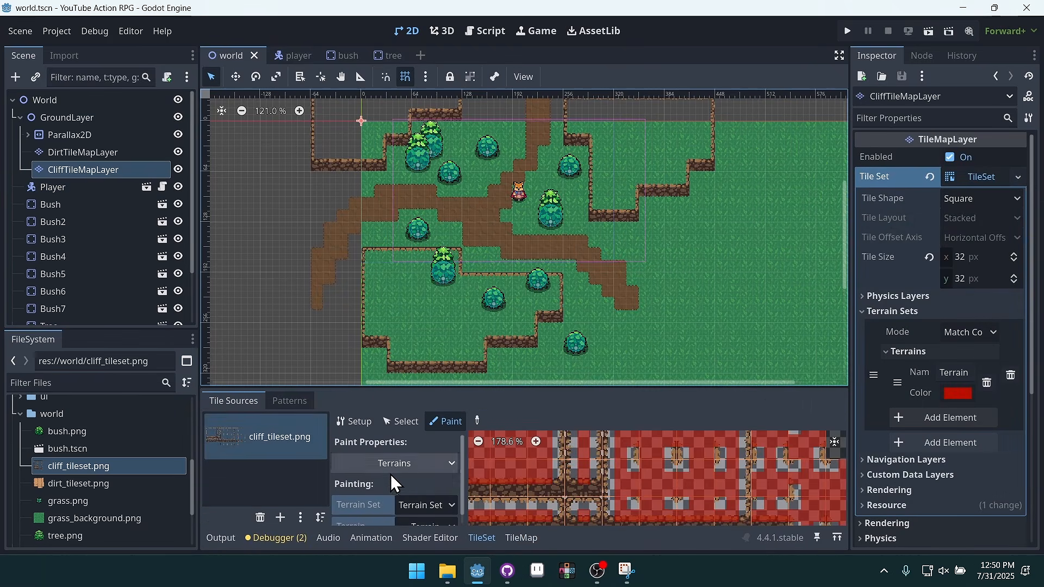
left_click_drag(559, 389, 559, 277)
left_click(915, 313)
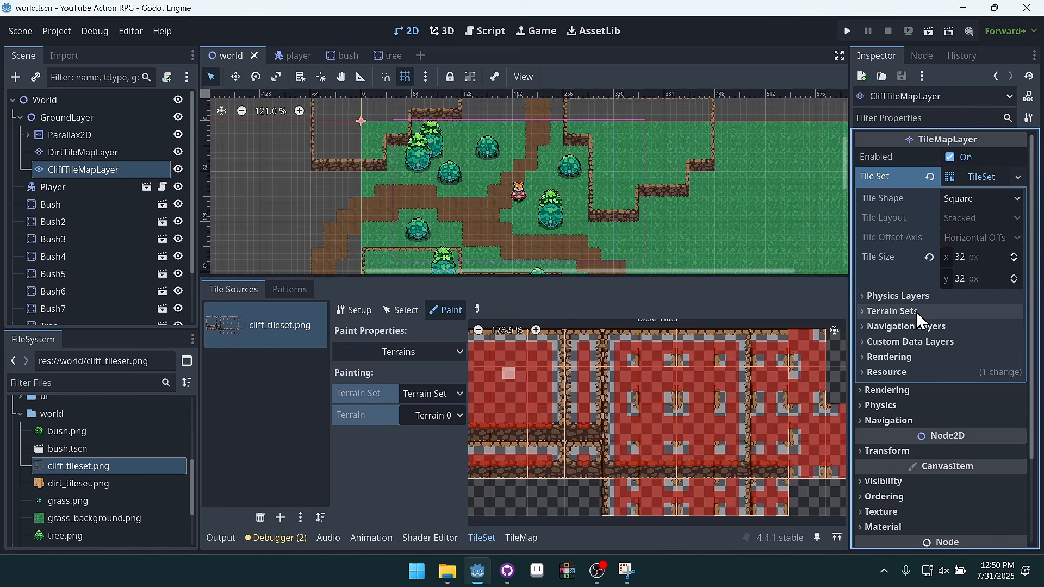
left_click(914, 298)
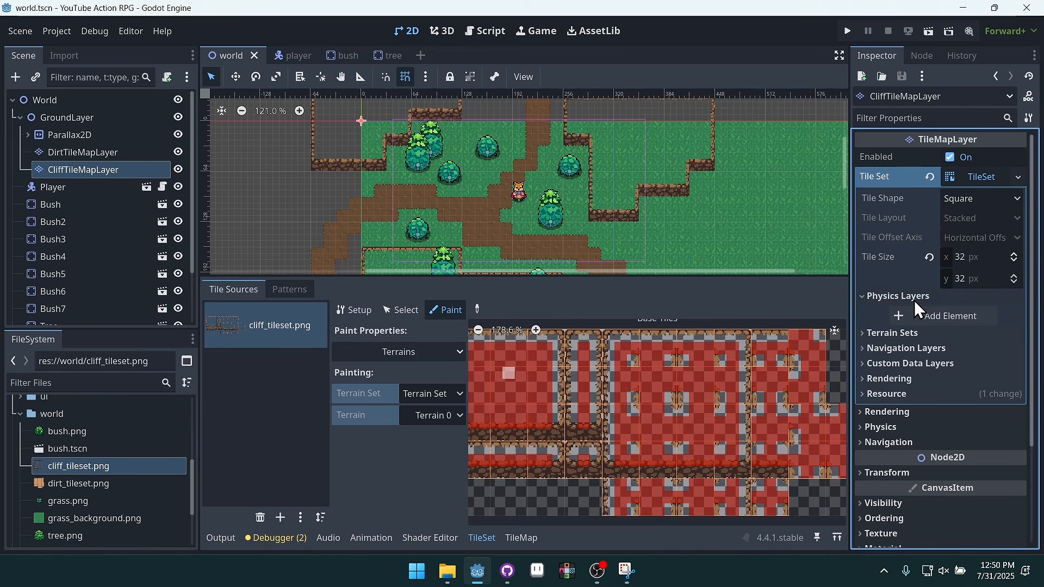
left_click(965, 314)
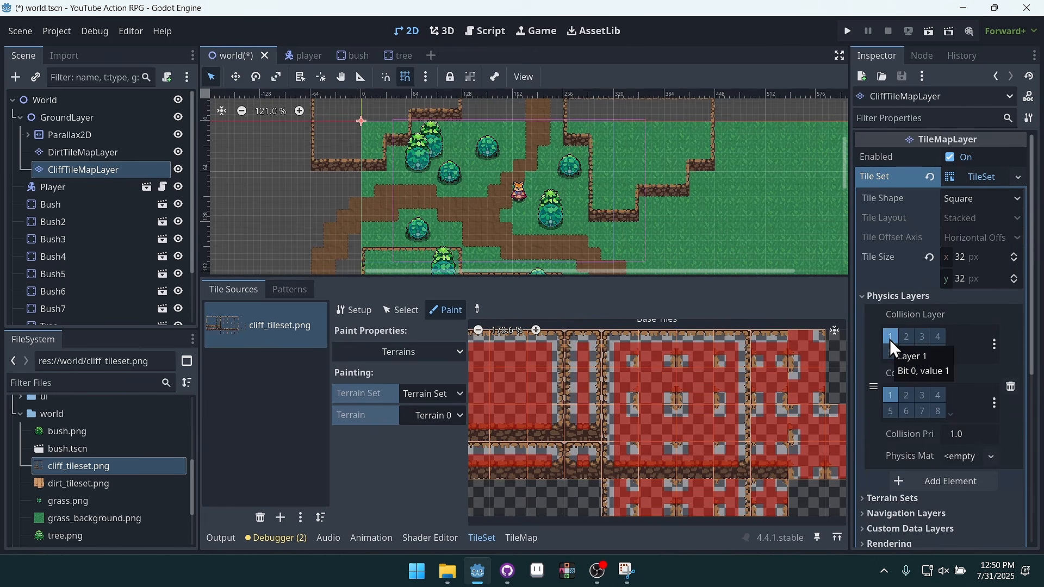
left_click(924, 297)
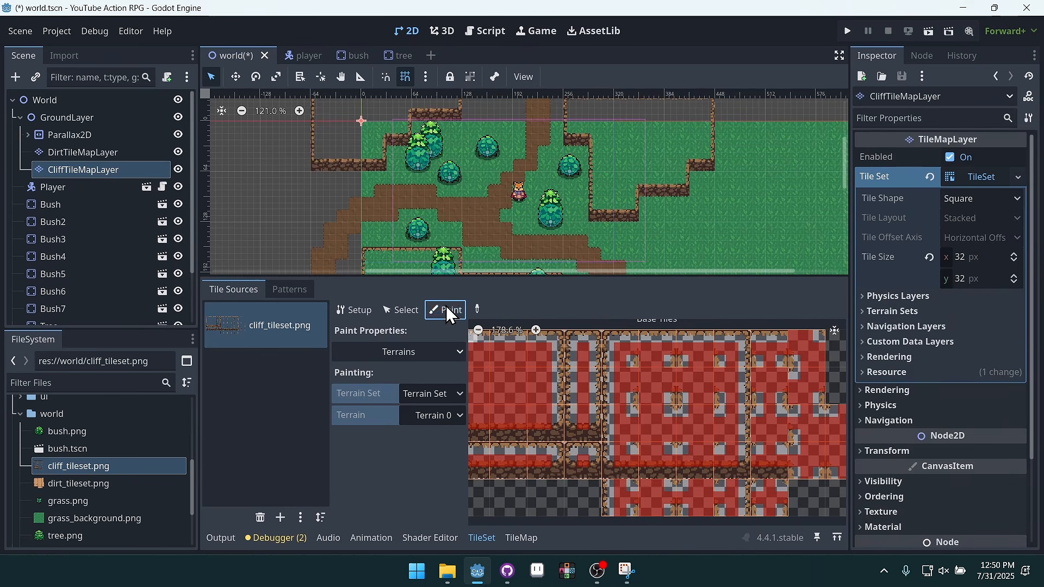
Paint full-tile Physics Layer 0 collision squares over every tile of cliff_tileset.png and save the scene
left_click(412, 354)
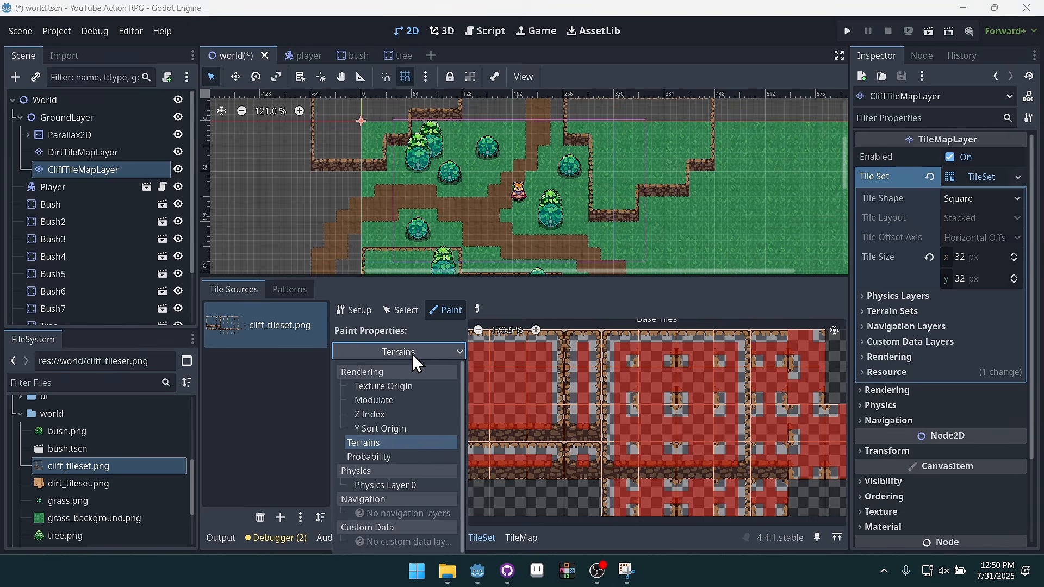
left_click(395, 487)
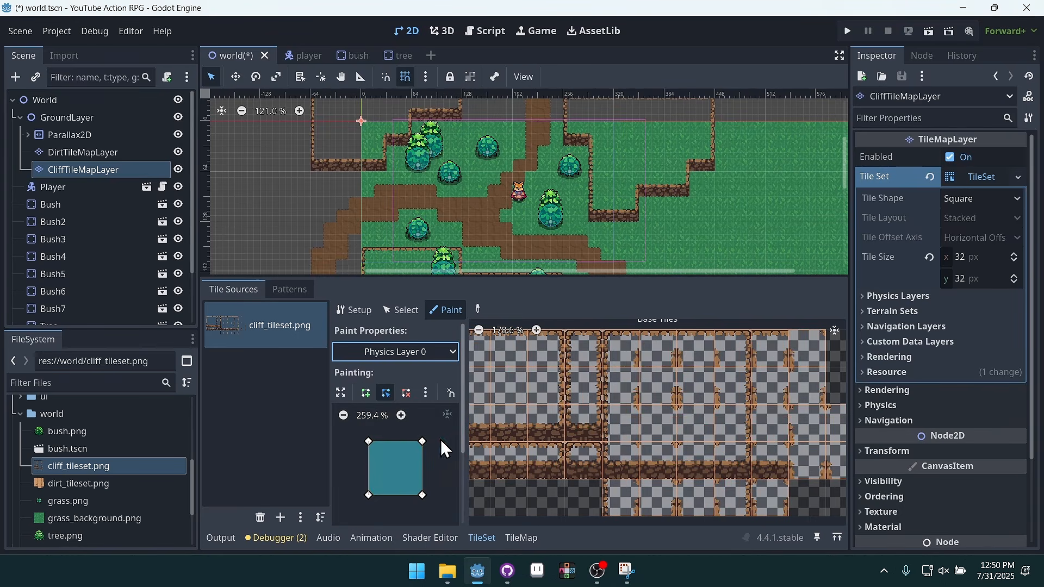
scroll(674, 391, "left", 3)
middle_click_drag(677, 411, 676, 413)
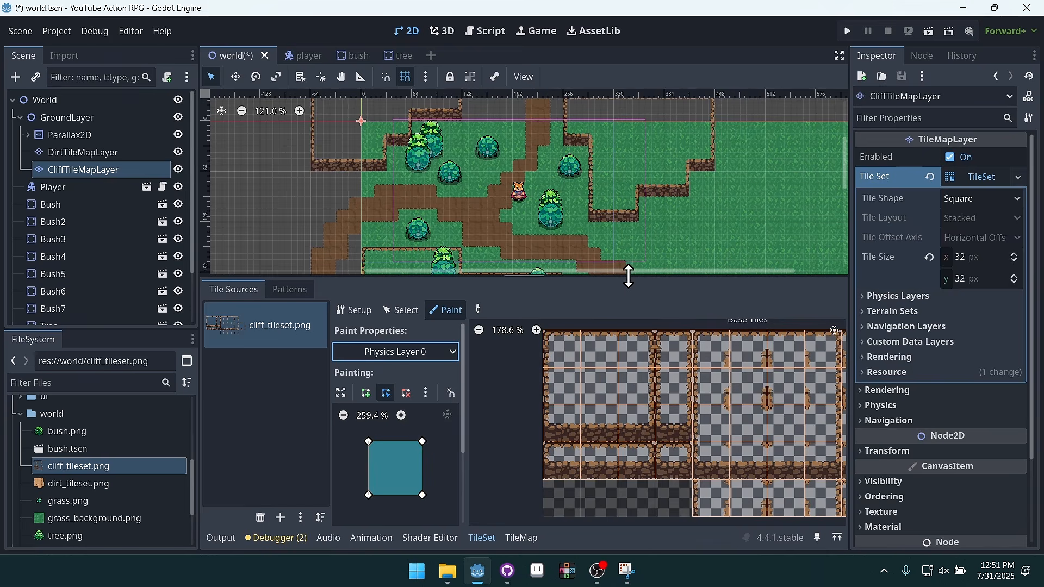
left_click_drag(627, 276, 622, 192)
scroll(707, 314, "down", 1)
middle_click_drag(707, 314, 621, 302)
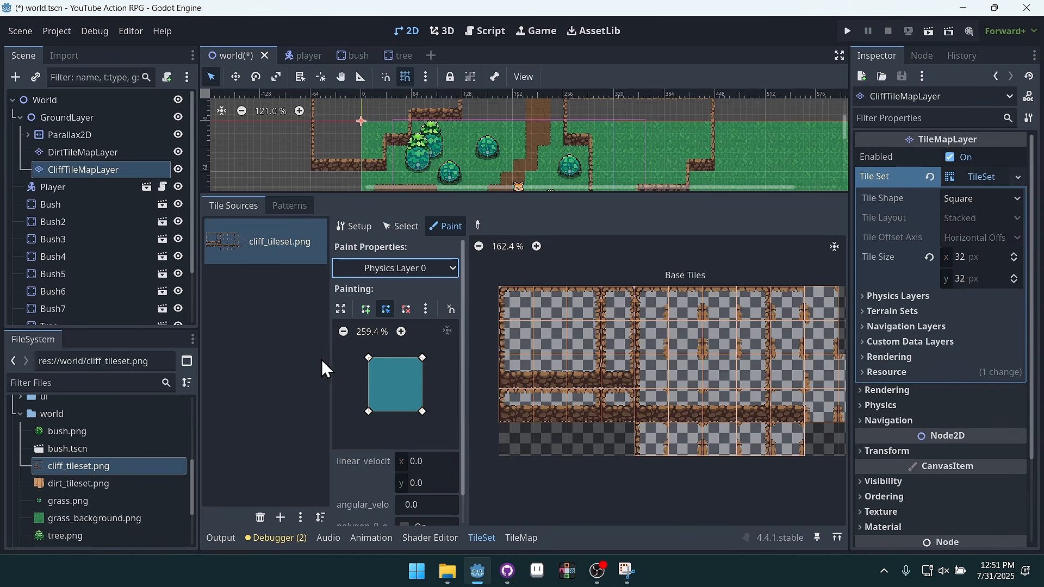
left_click_drag(330, 359, 274, 361)
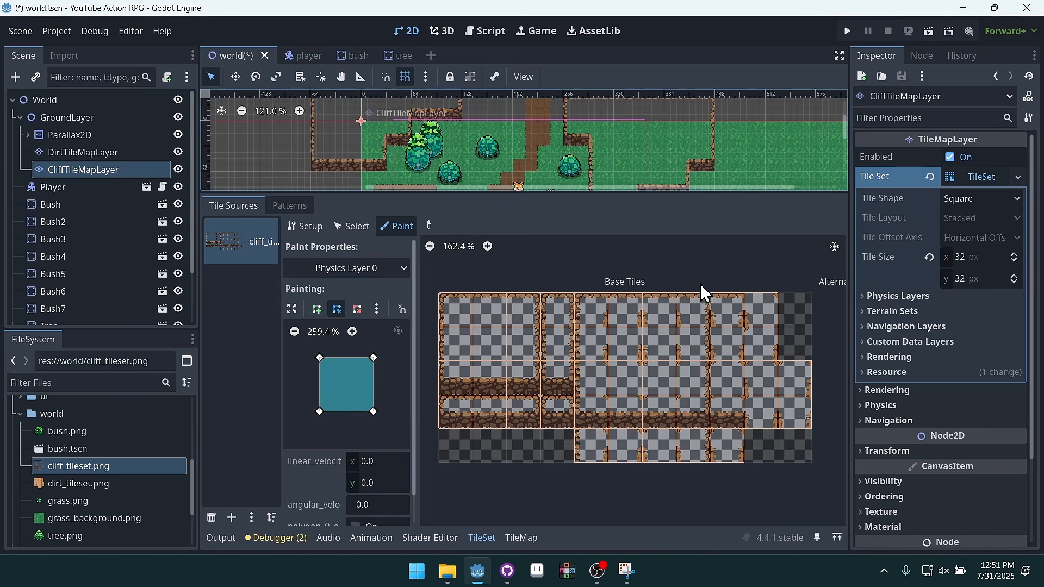
mouse_move(464, 321)
left_mouse_down()
mouse_move(459, 403)
mouse_move(583, 404)
mouse_move(590, 441)
left_mouse_up()
mouse_move(714, 444)
left_mouse_down()
mouse_move(726, 419)
mouse_move(791, 411)
left_mouse_up()
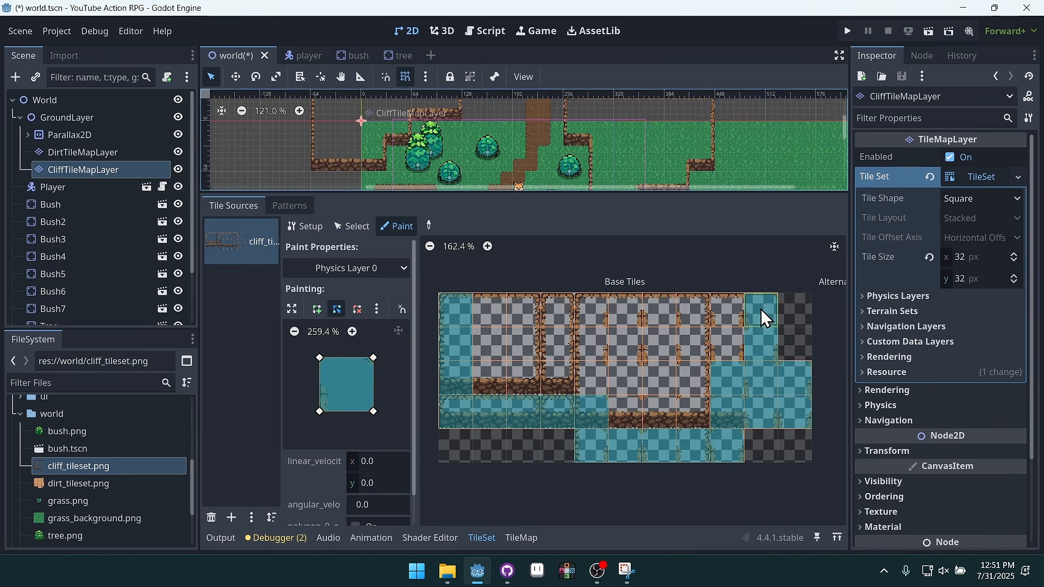
left_click_drag(761, 309, 621, 306)
left_click_drag(494, 349, 641, 347)
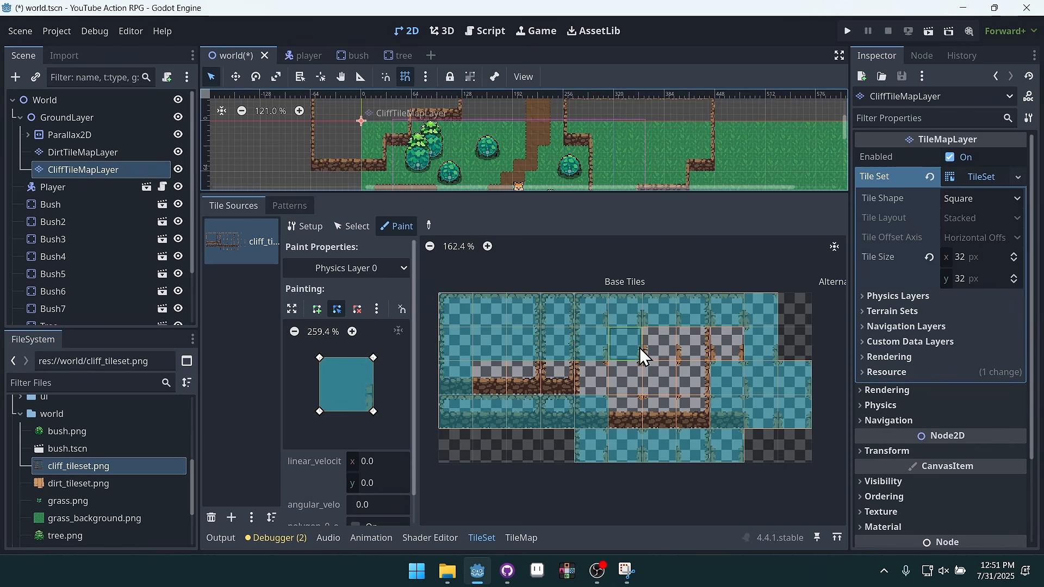
left_click_drag(608, 382, 510, 383)
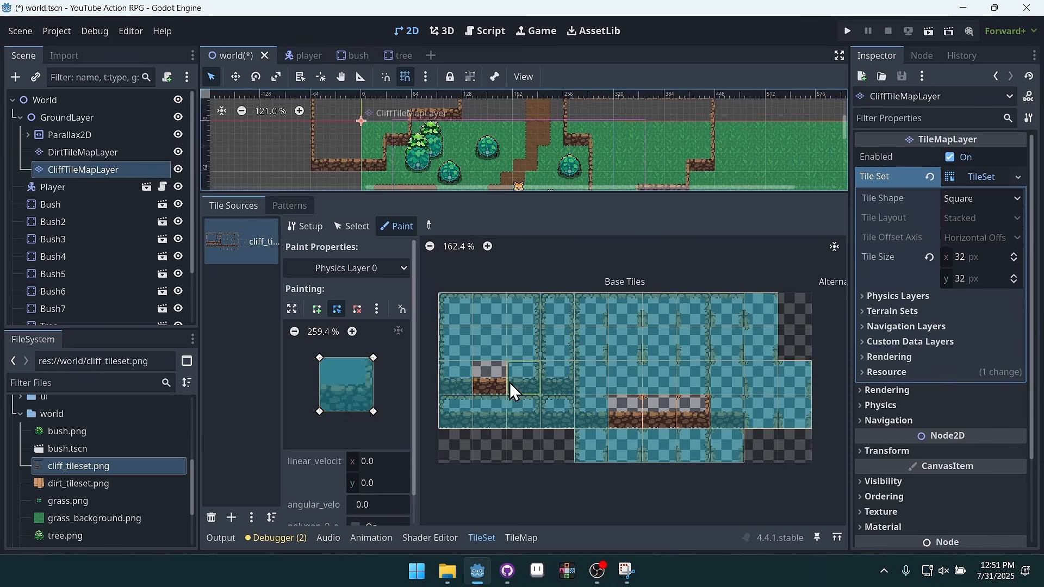
left_click_drag(620, 404, 700, 407)
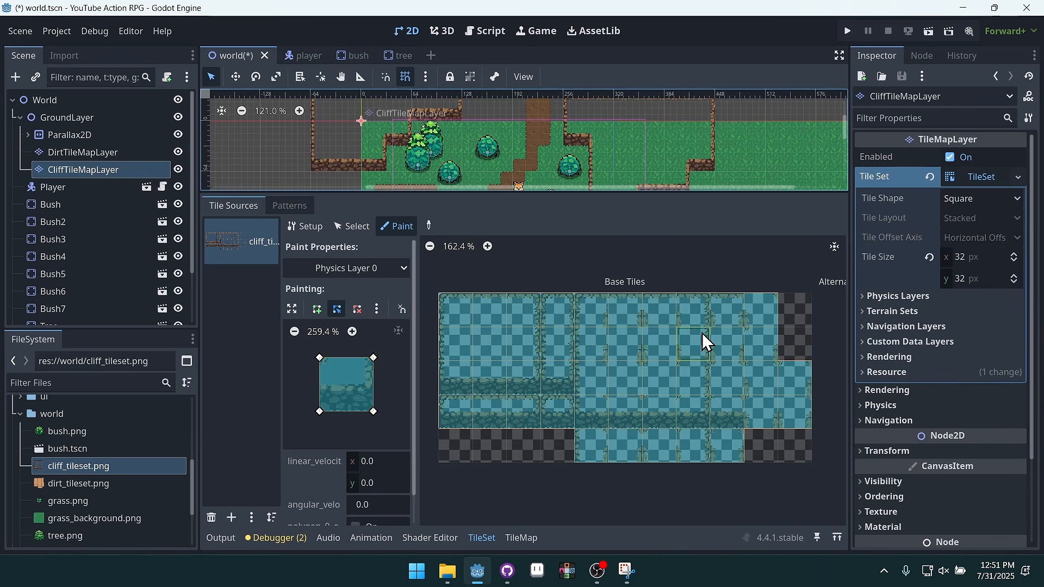
key("ctrl+s")
Run the project and walk the player against the eastern plateau's edges to test the cliff collision
left_click(849, 33)
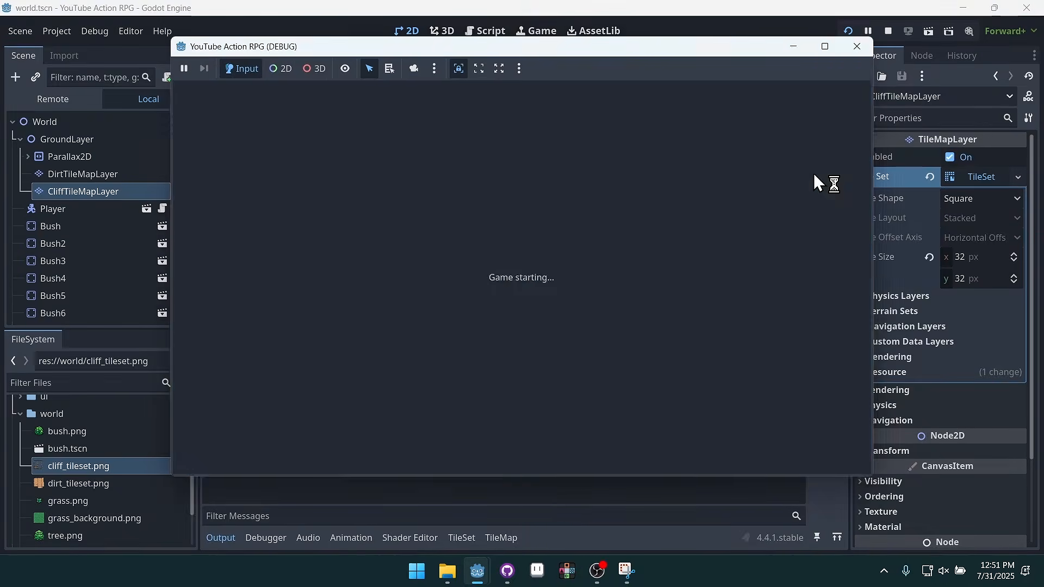
key("Right")
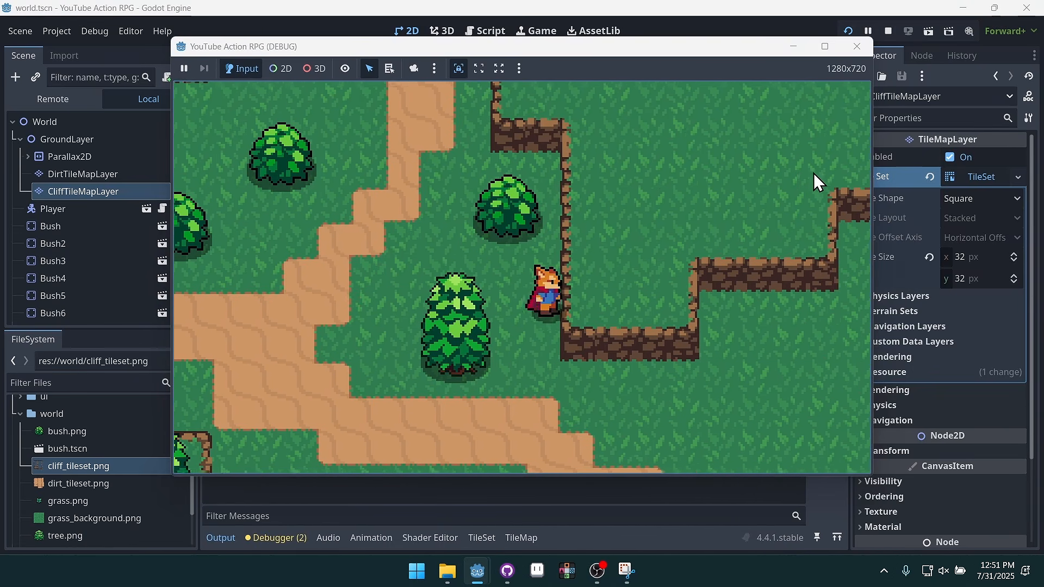
key("Down")
key("Right")
key("Left")
key("Down")
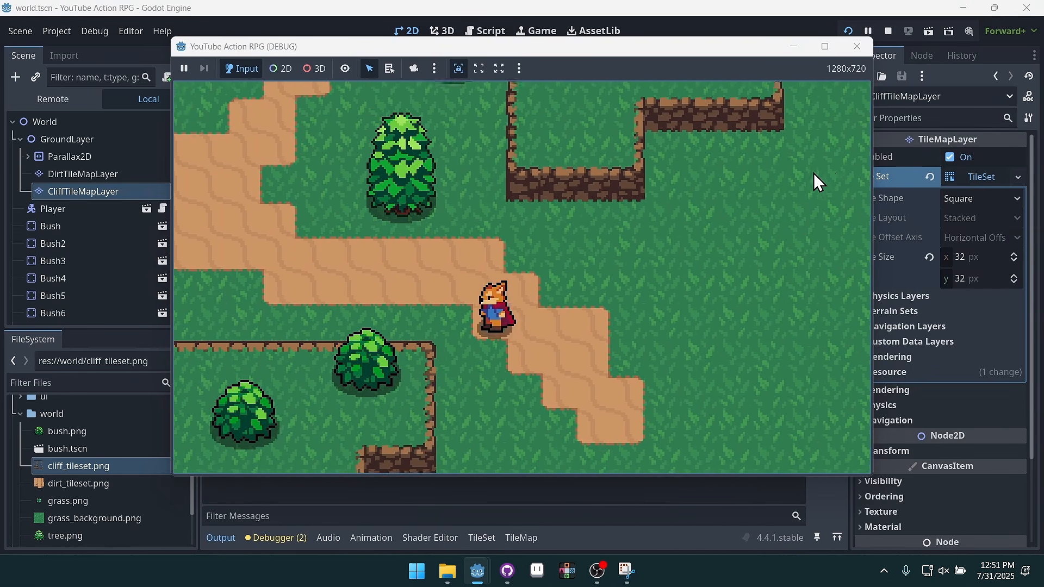
Walk the player along the upper edge of the plateau below the dirt path to test its collision
key("Up")
key("Left")
key("Up")
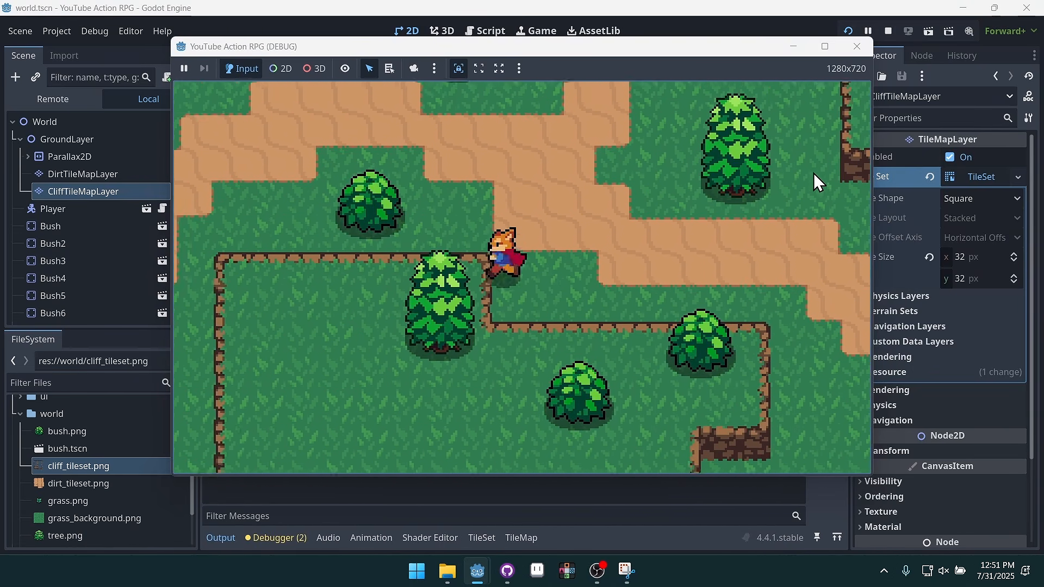
key("Up")
key("Right")
key("Up")
key("Left")
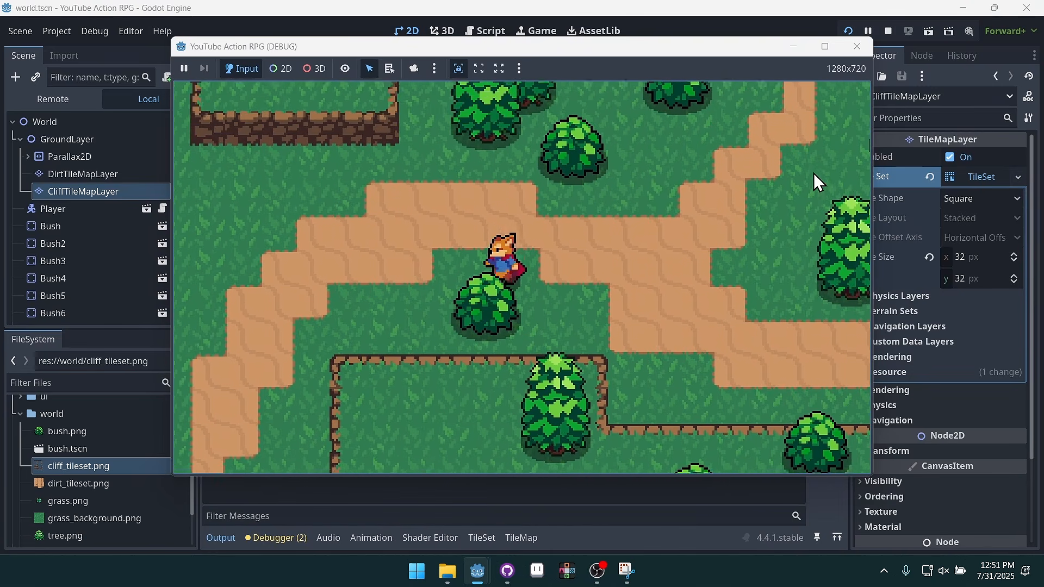
Walk the player against the northwest plateau's southern cliff face to test its collision, and close the game
key("Down")
key("Left")
key("Up")
key("Left")
key("Up")
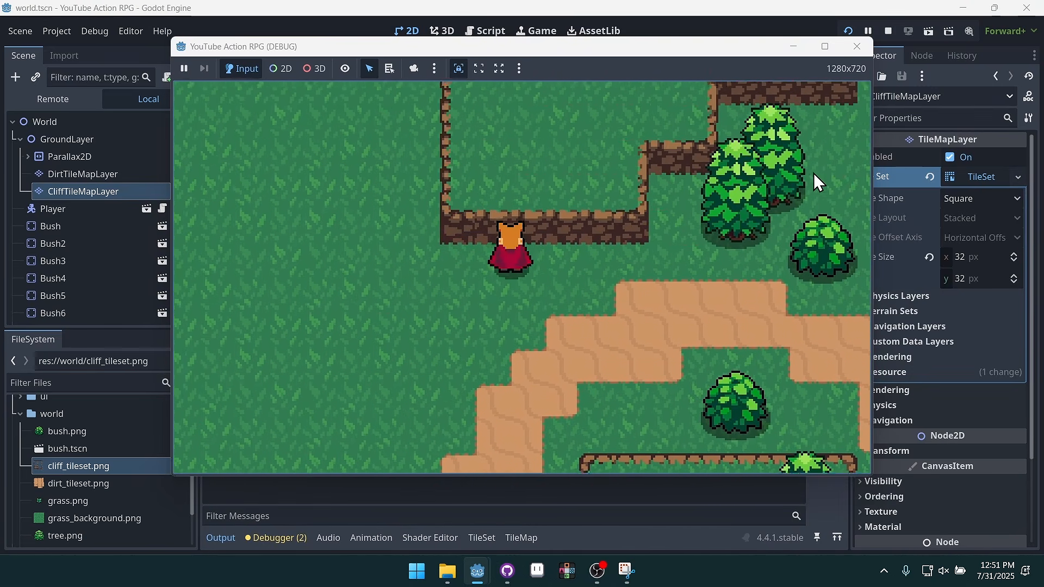
key("Right")
key("Left")
key("Right")
key("Down")
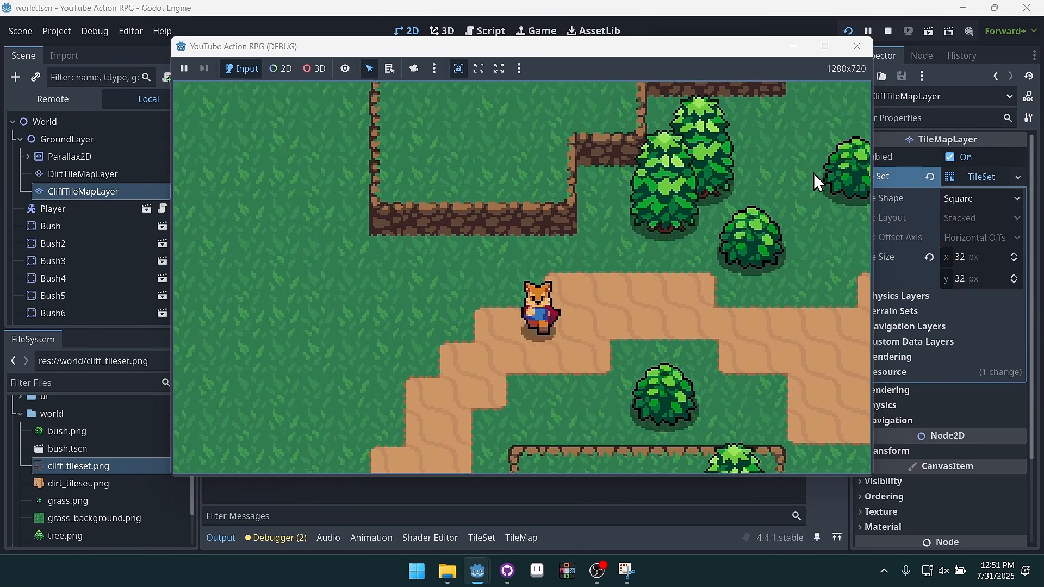
left_click(857, 47)
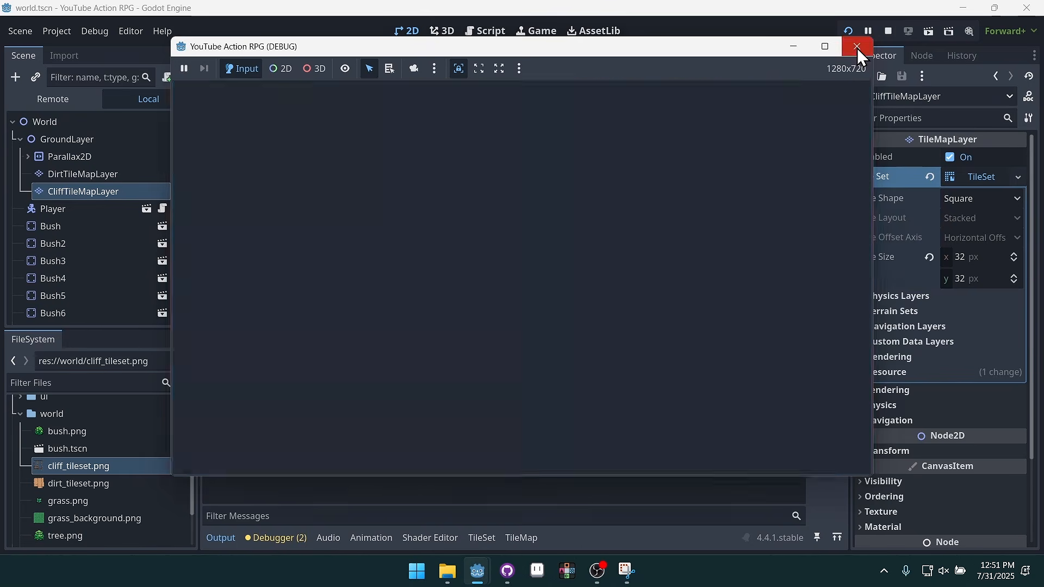
Try extending the northwest Terrain 0 plateau southward over the dirt path's western end, and undo the painted cliffs
left_click(73, 170)
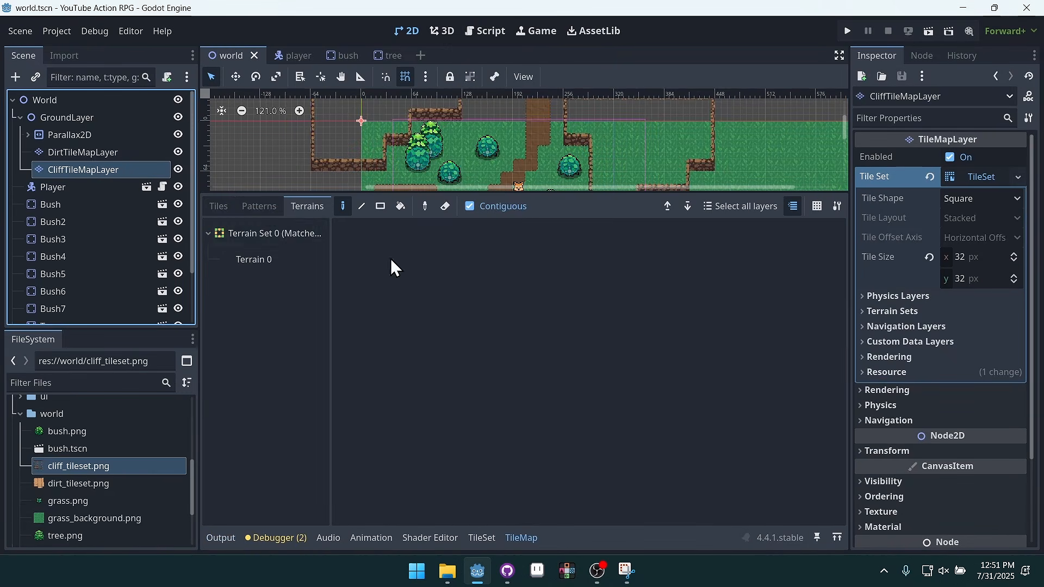
left_click(233, 536)
left_click(240, 539)
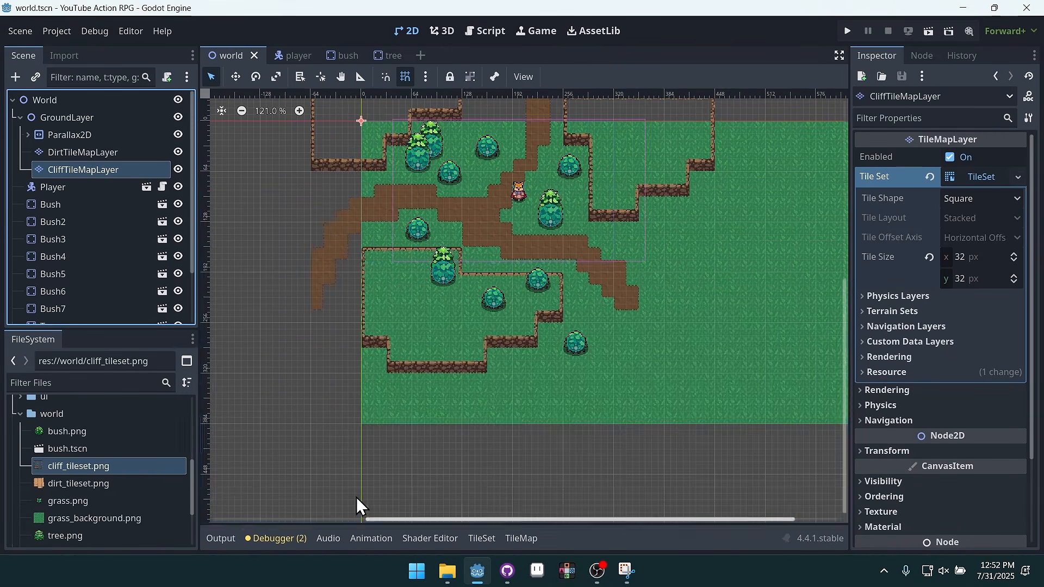
middle_click_drag(484, 251, 523, 341)
scroll(495, 321, "up", 5)
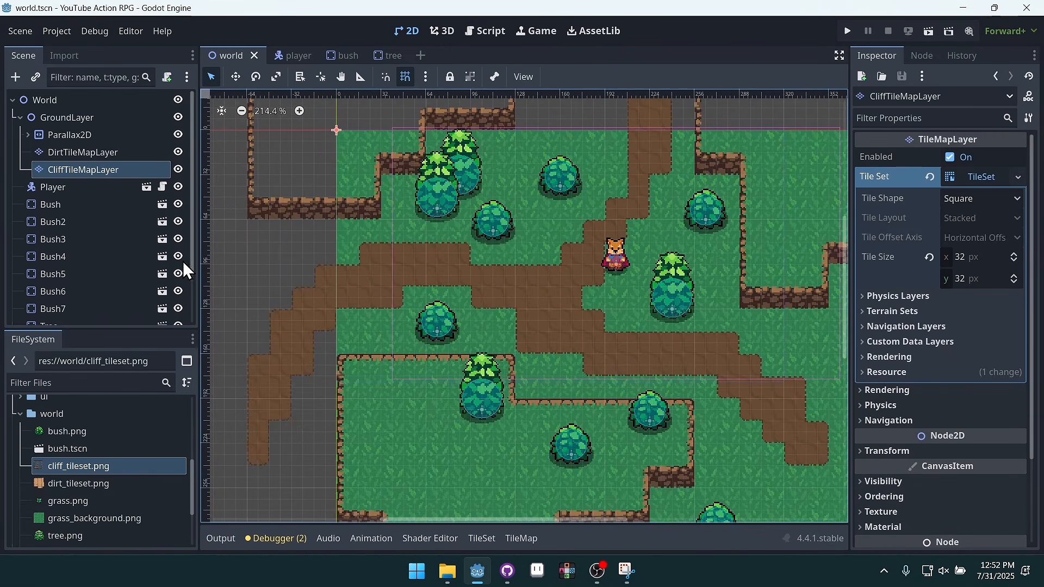
left_click(80, 155)
left_click(81, 169)
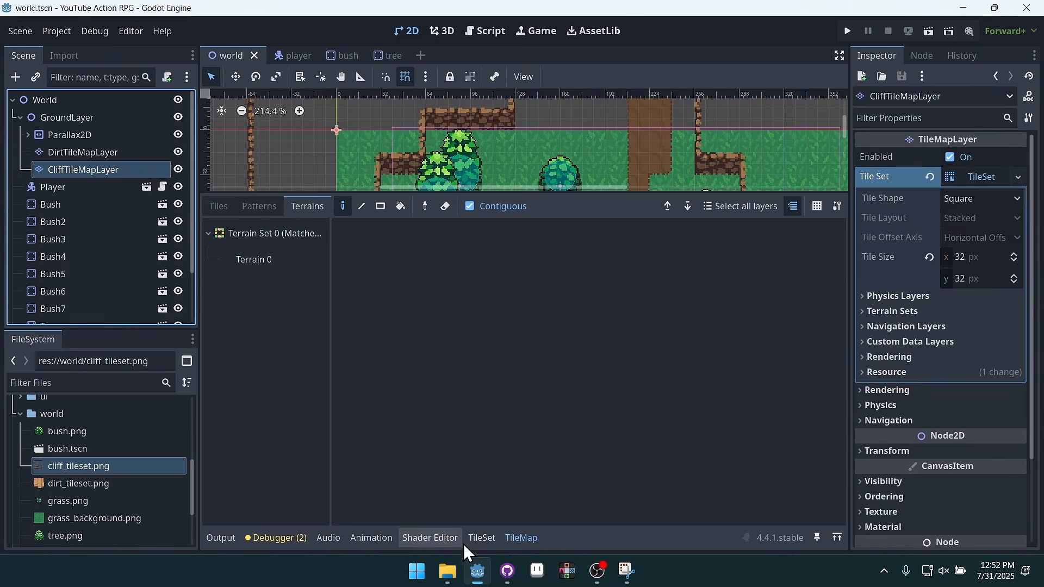
left_click(251, 264)
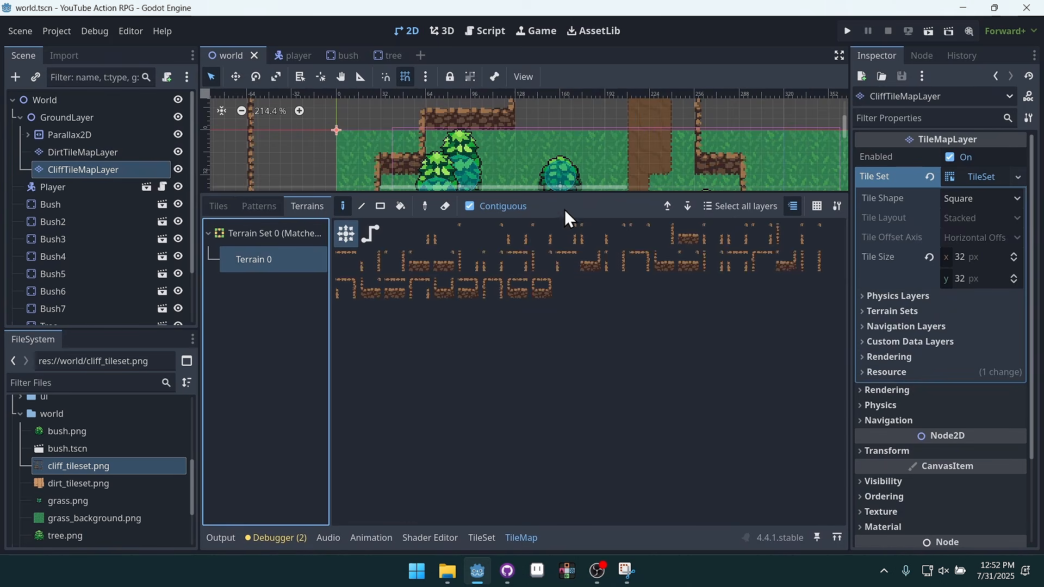
left_click_drag(563, 191, 563, 395)
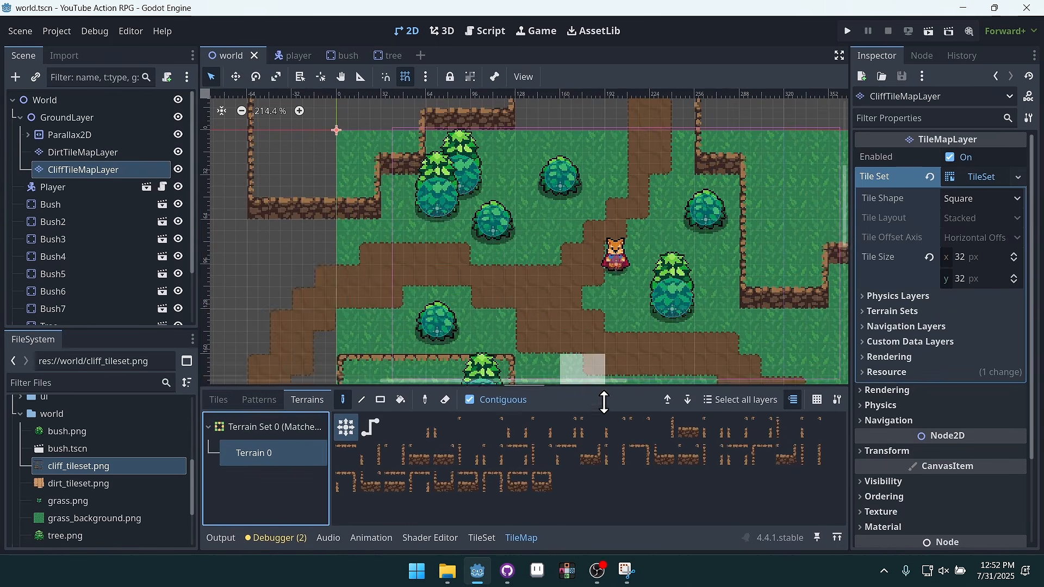
mouse_move(304, 212)
left_mouse_down()
mouse_move(289, 259)
mouse_move(294, 328)
mouse_move(269, 302)
left_mouse_up()
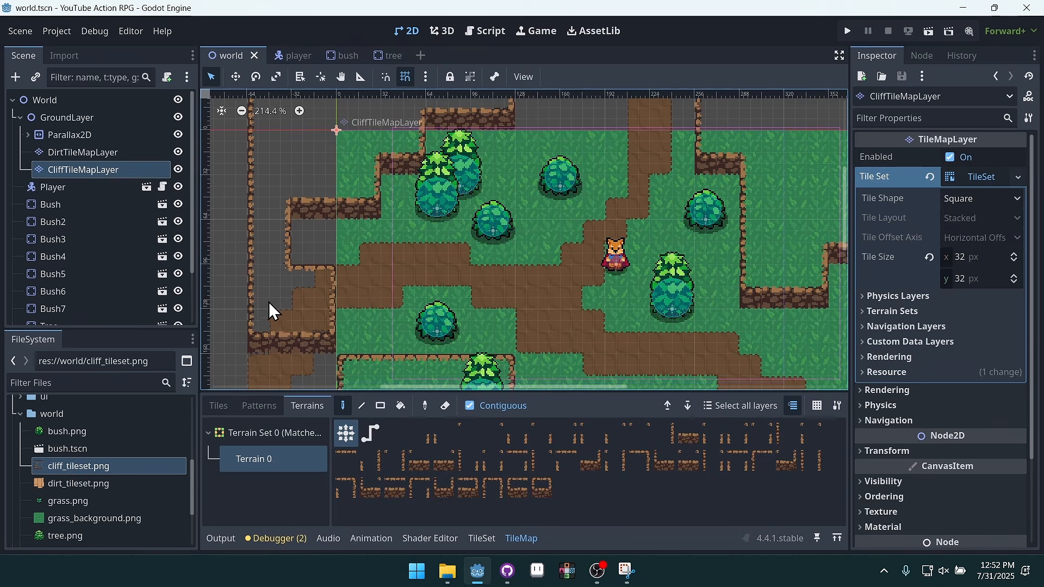
key("ctrl+z")
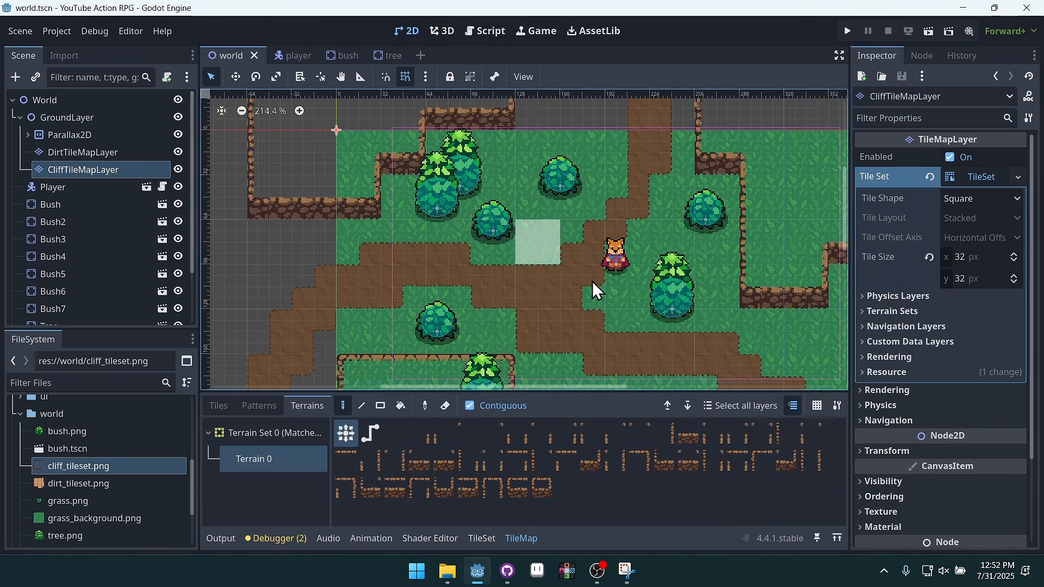
Move CliffTileMapLayer out of GroundLayer to sit directly under World, above Player, and collapse GroundLayer's children
left_click(83, 152)
left_click(90, 170)
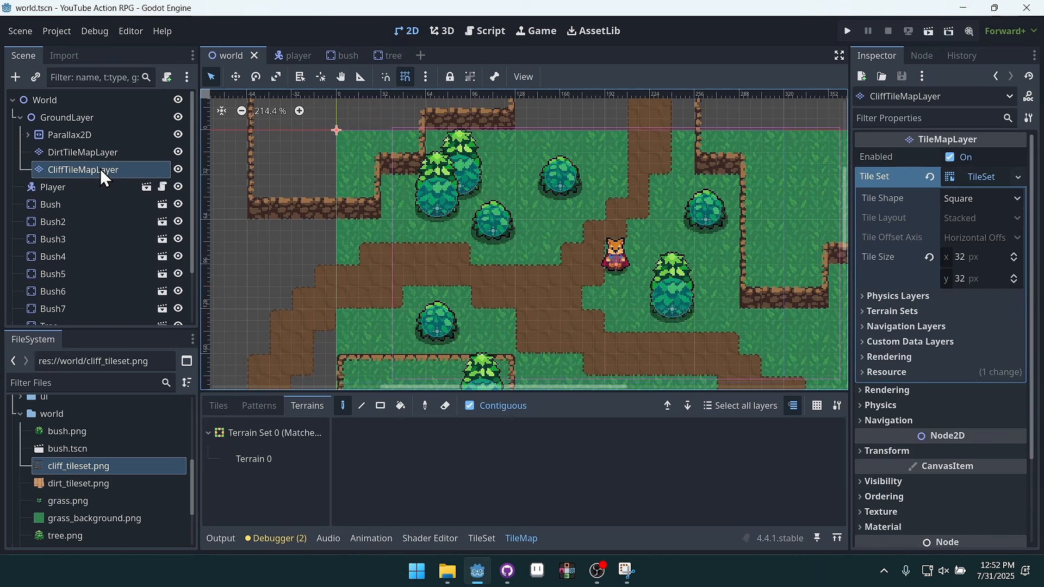
left_click_drag(69, 172, 58, 182)
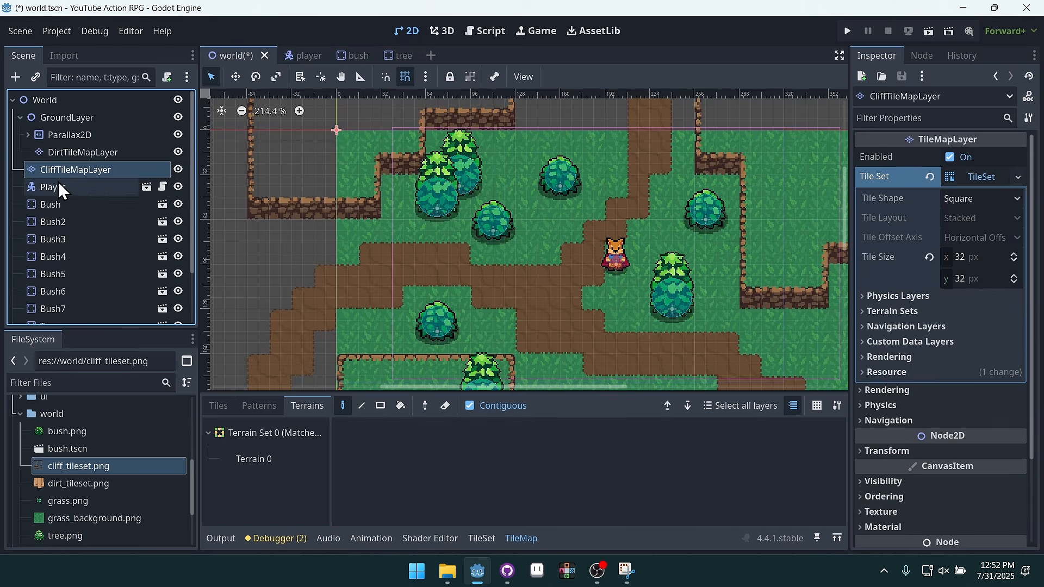
left_click(19, 118)
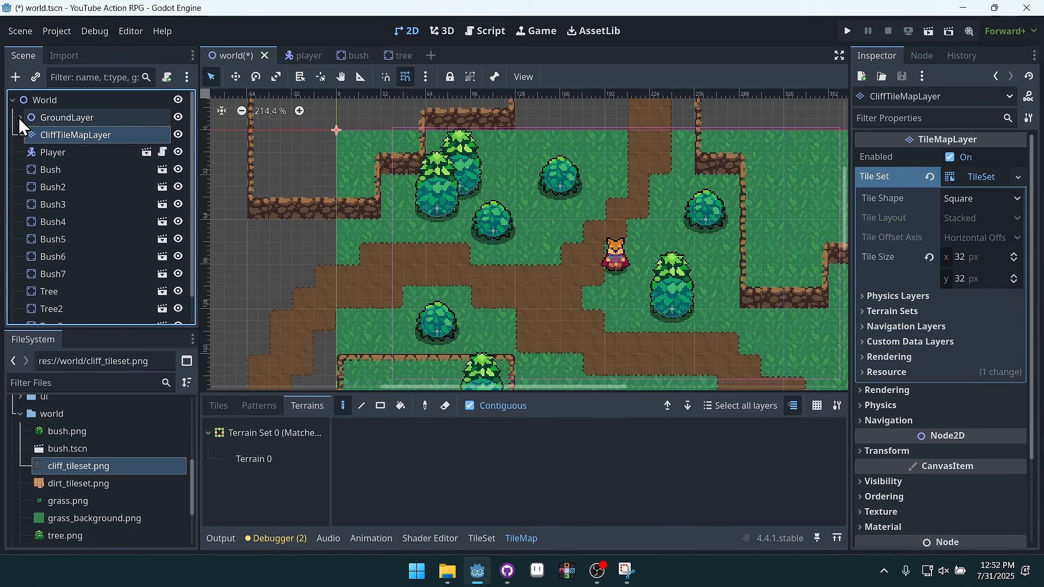
left_click(77, 124)
left_click(79, 135)
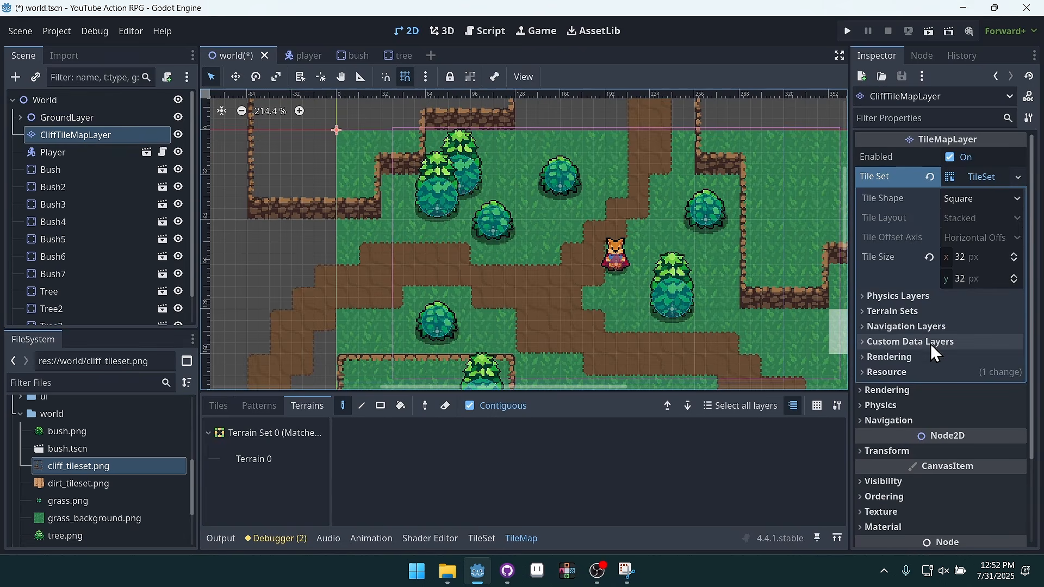
Enable Y Sort in CliffTileMapLayer's Ordering settings
left_click(916, 392)
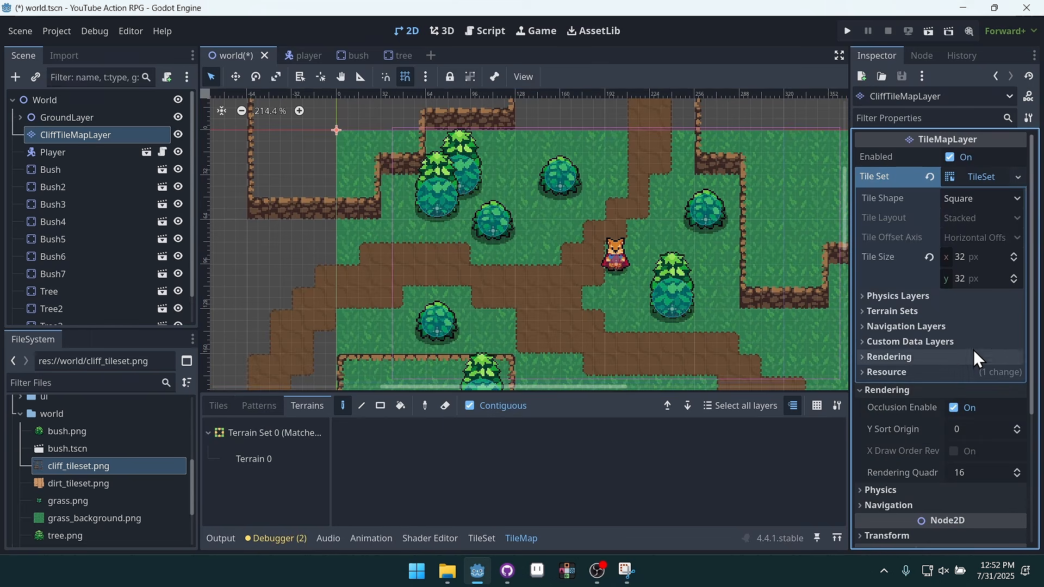
left_click(930, 390)
scroll(935, 380, "down", 3)
left_click(919, 394)
scroll(951, 357, "down", 3)
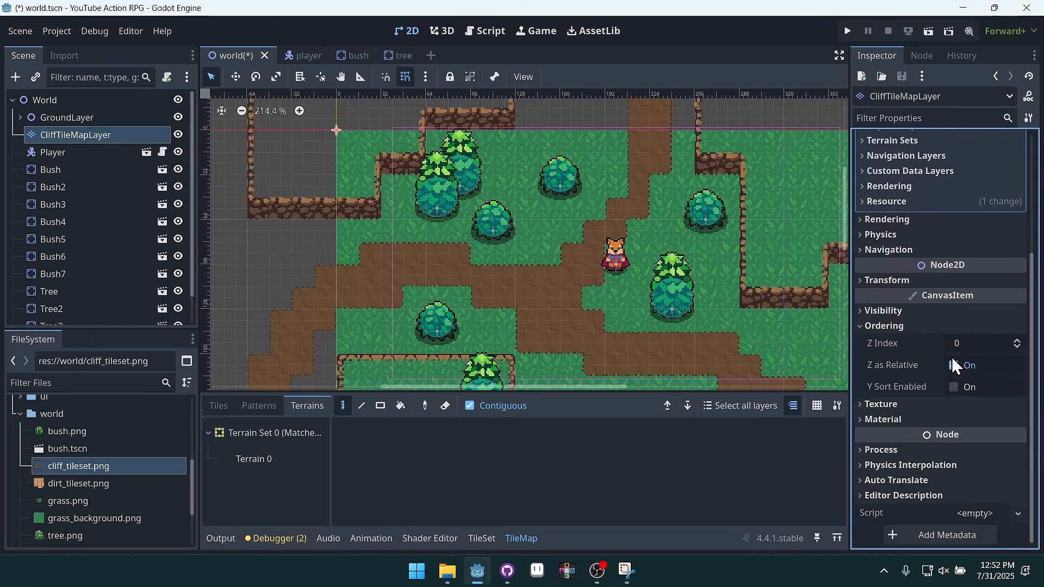
scroll(955, 387, "up", 7)
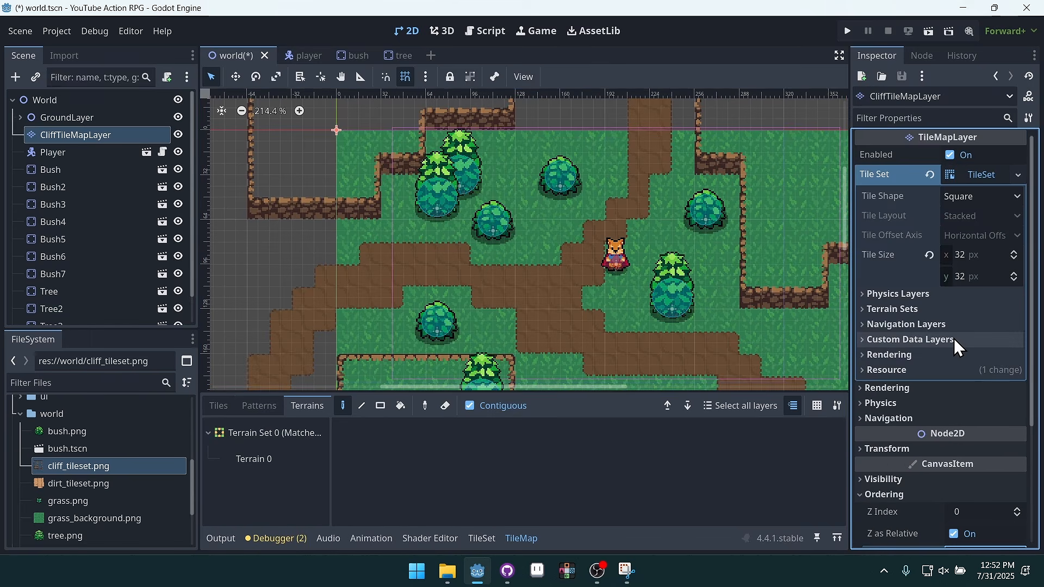
scroll(959, 386, "down", 5)
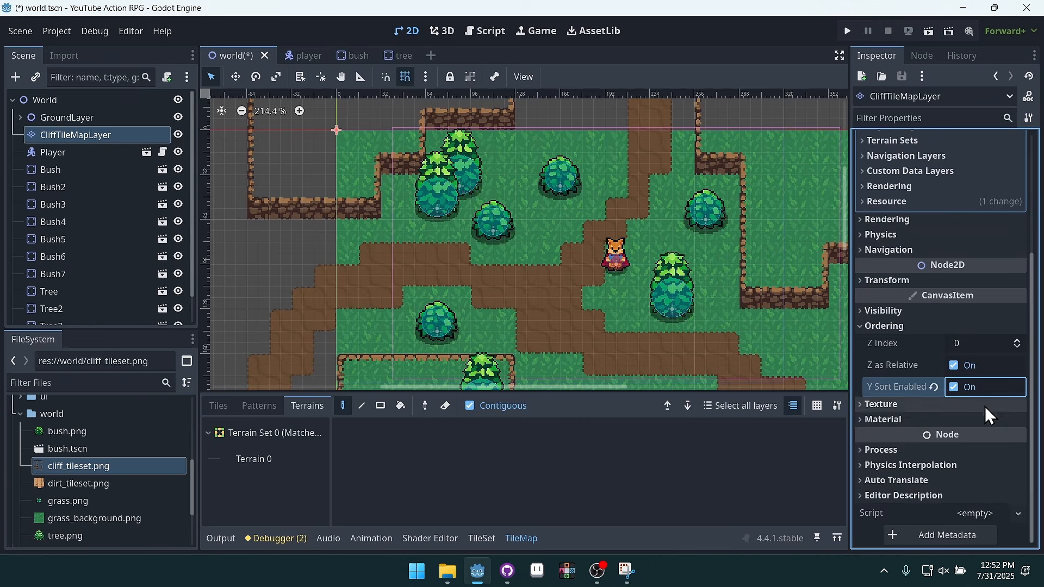
Look through the cliff TileSet's rendering, navigation and physics layer settings alongside the layer's Ordering options
scroll(961, 390, "up", 7)
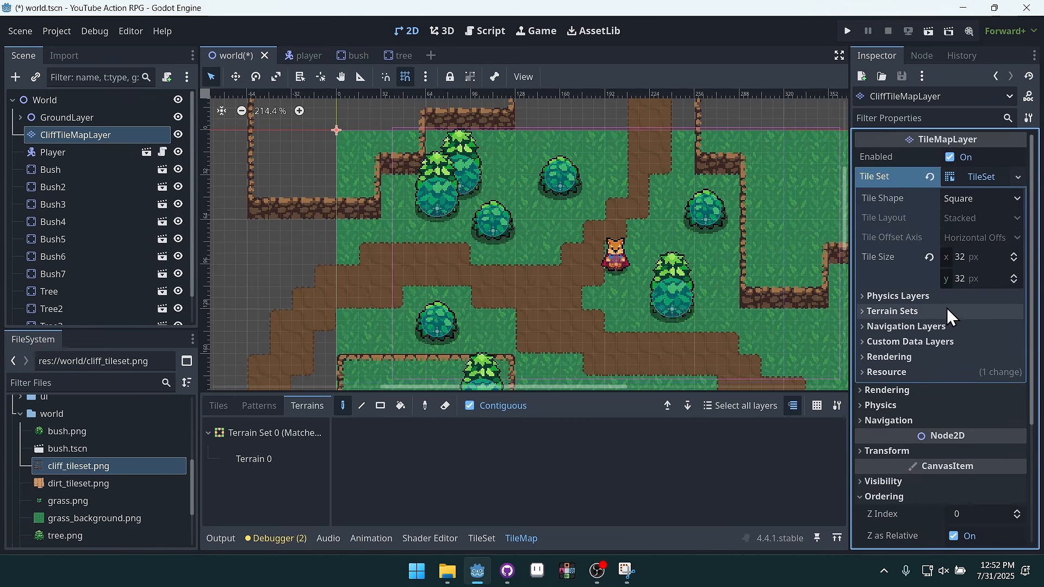
left_click(925, 357)
left_click(930, 358)
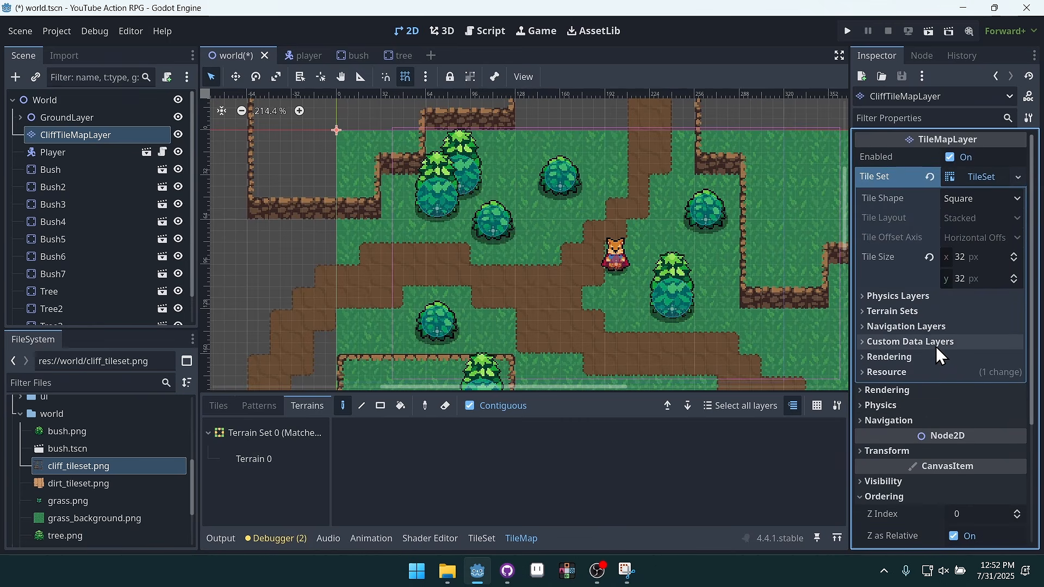
left_click(930, 329)
left_click(931, 328)
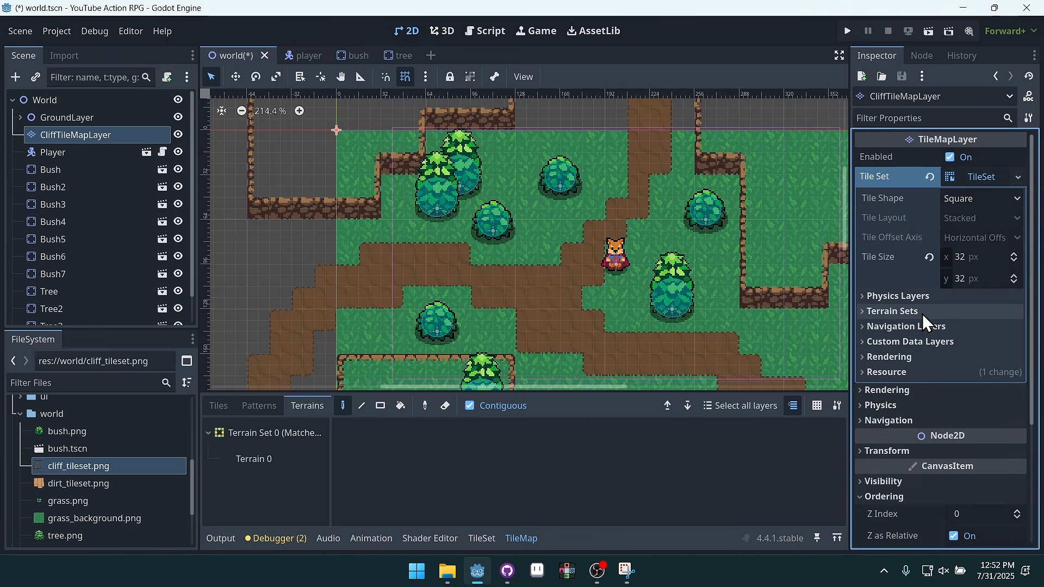
scroll(935, 340, "down", 5)
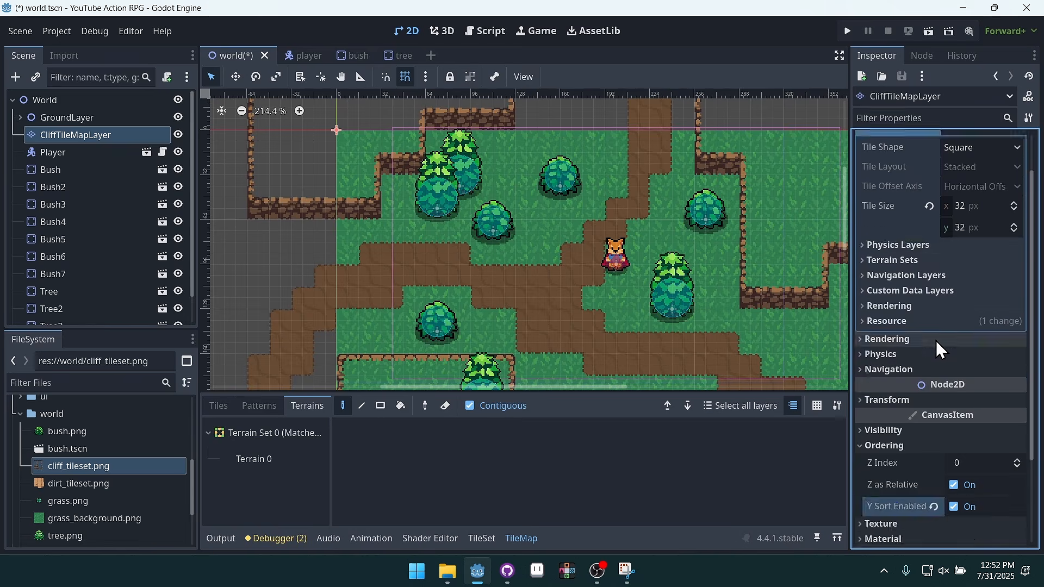
scroll(962, 372, "up", 5)
left_click(935, 296)
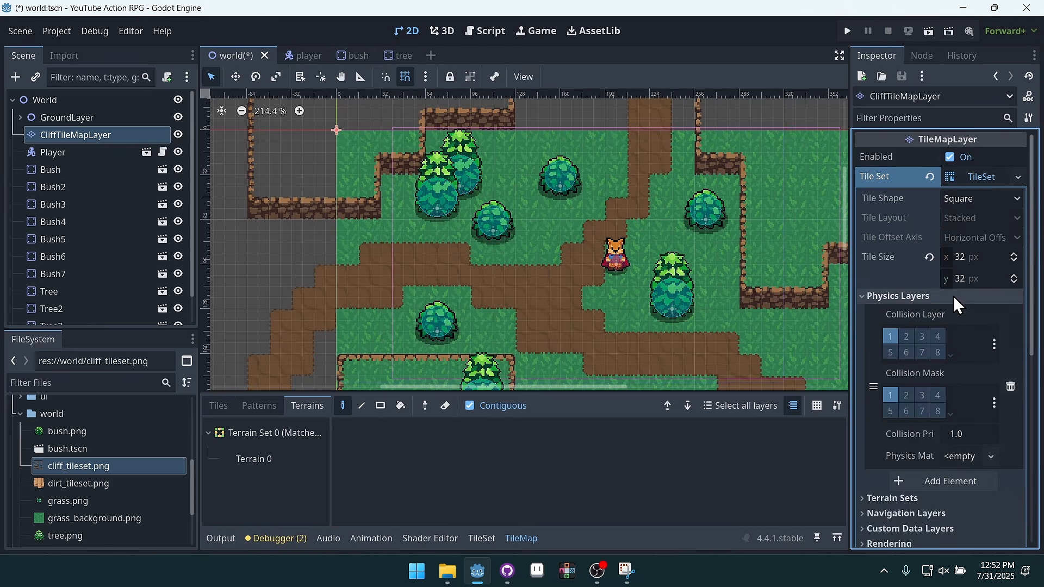
left_click(940, 298)
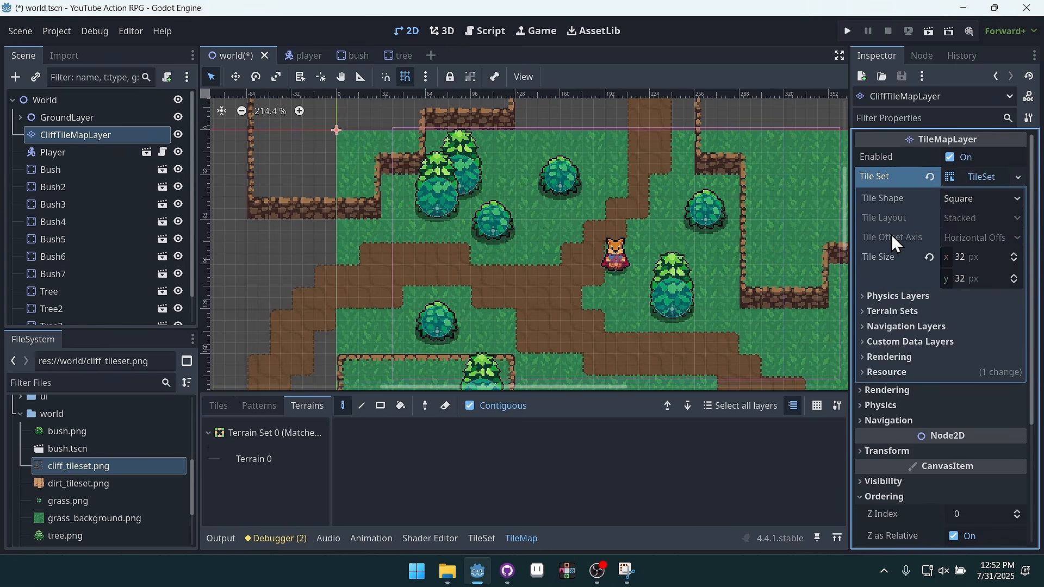
Save the world scene, run the project and walk the player to the upper edge of the plateau below the dirt path
key("ctrl+s")
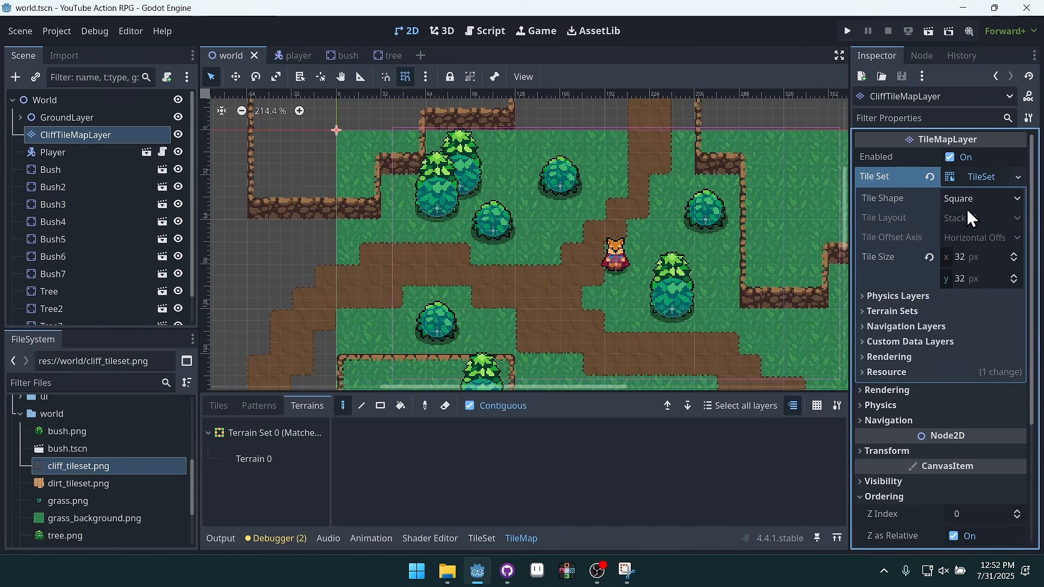
scroll(961, 288, "down", 6)
scroll(940, 329, "up", 6)
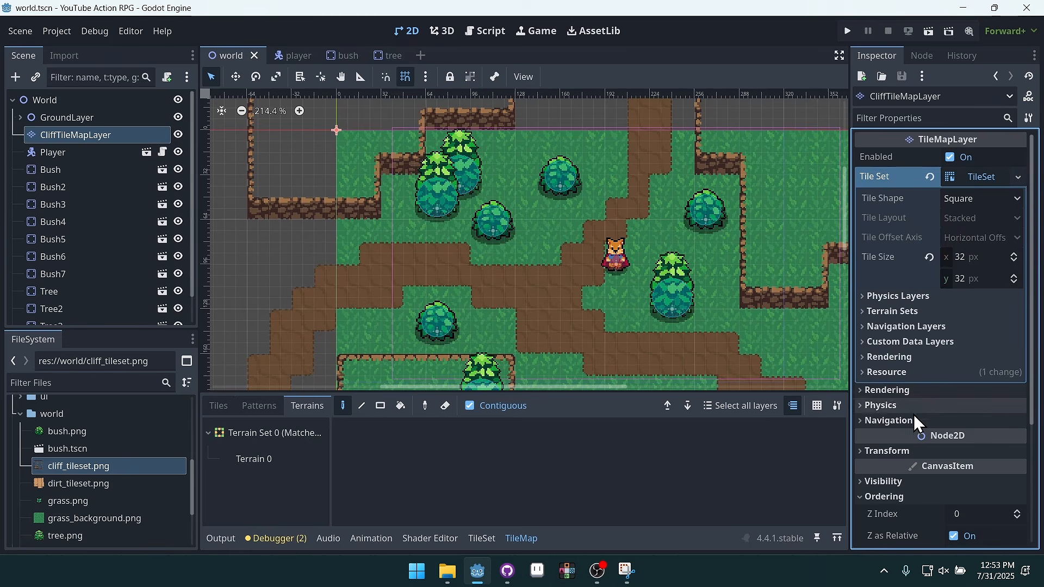
left_click(847, 30)
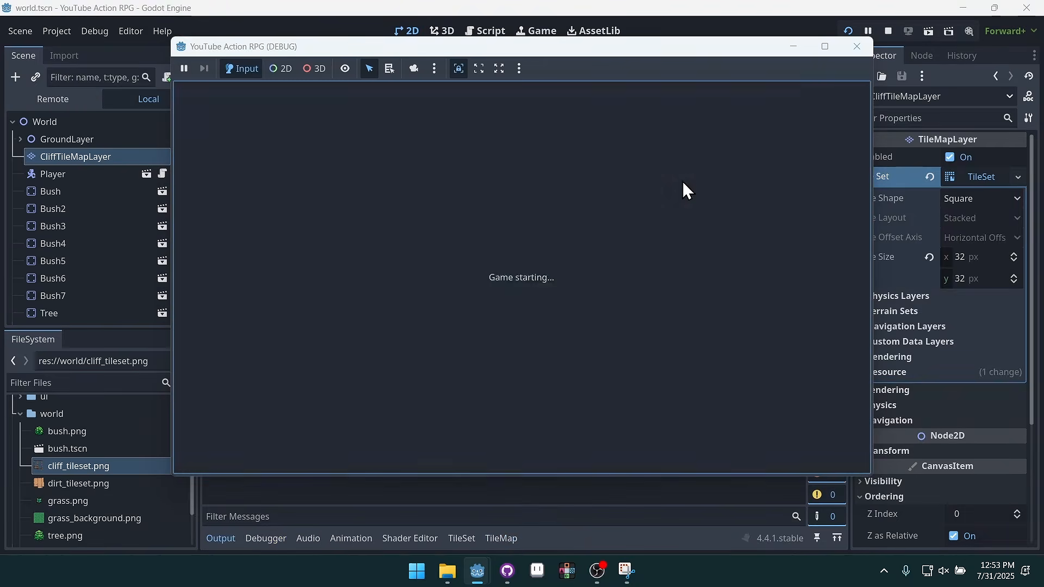
key("Left")
key("Down")
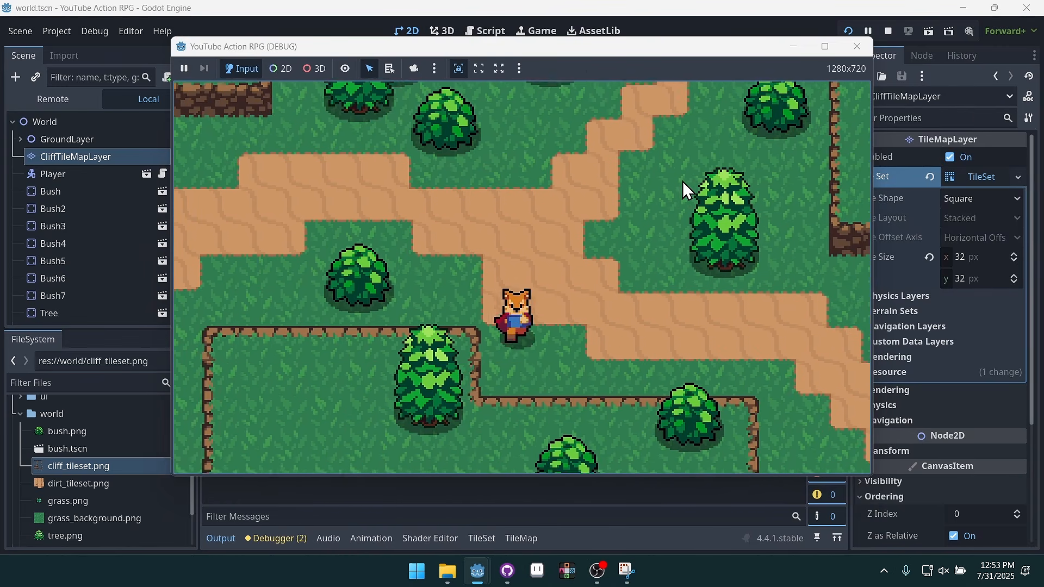
key("Right")
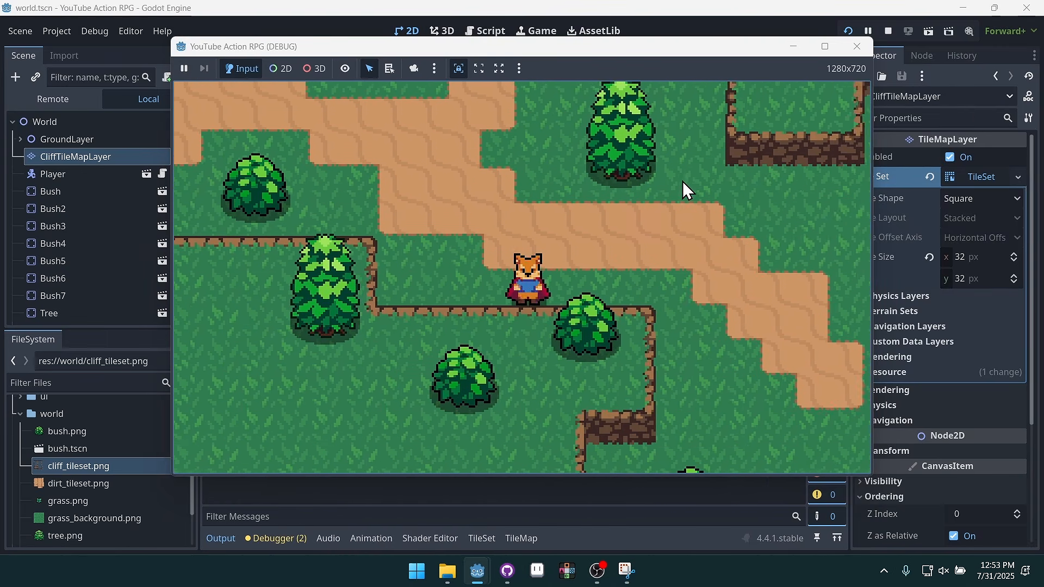
Walk the player west along the plateau's upper edge and around the bush above it to check the draw order
key("Left")
key("Up")
key("Down")
key("Left")
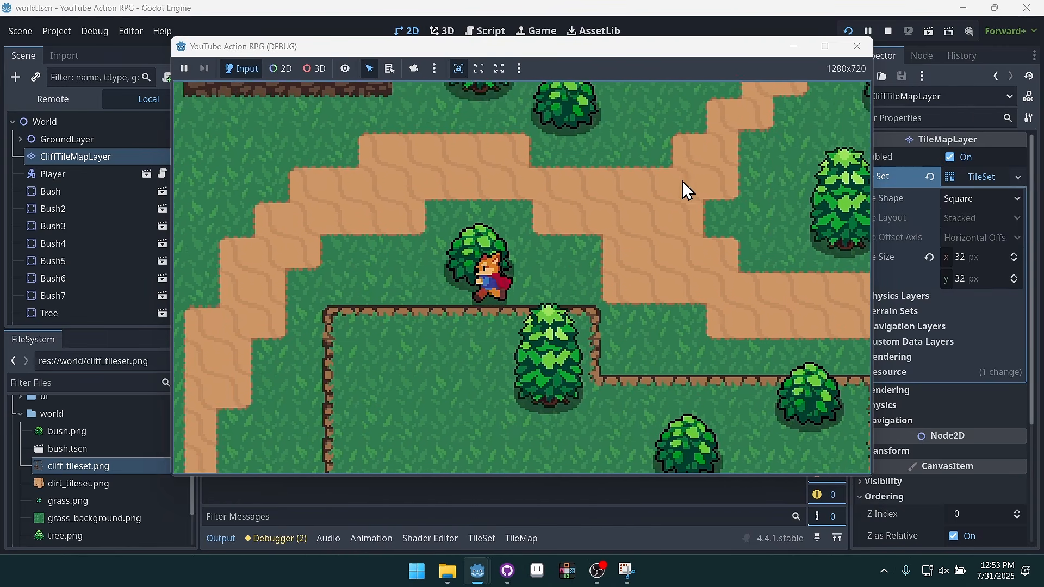
key("Right")
key("Up")
key("Left")
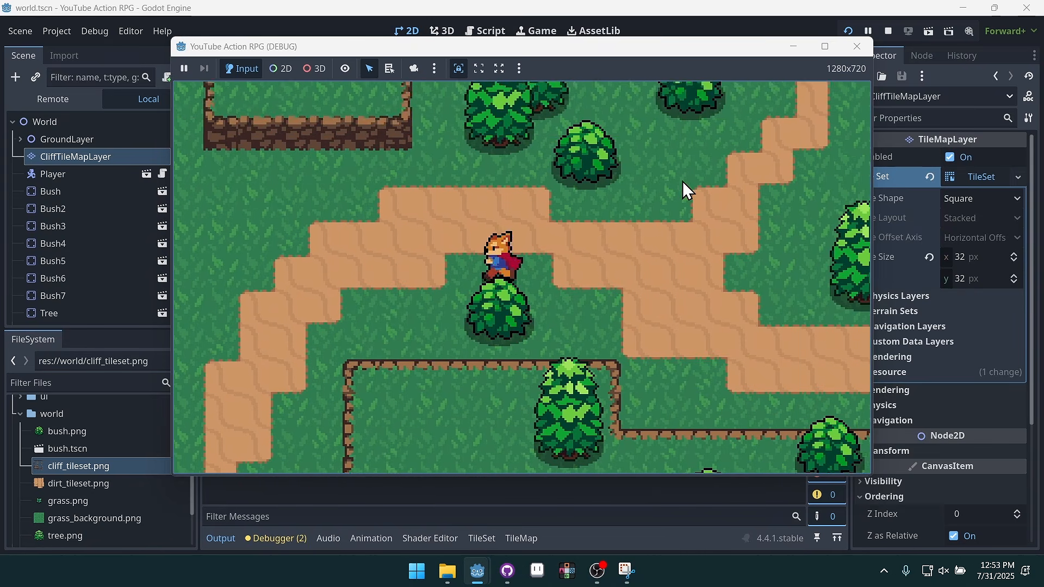
Walk the player to the lower cliff and test moving up and down against its left wall in the running game
key("Down")
key("Left")
key("Down")
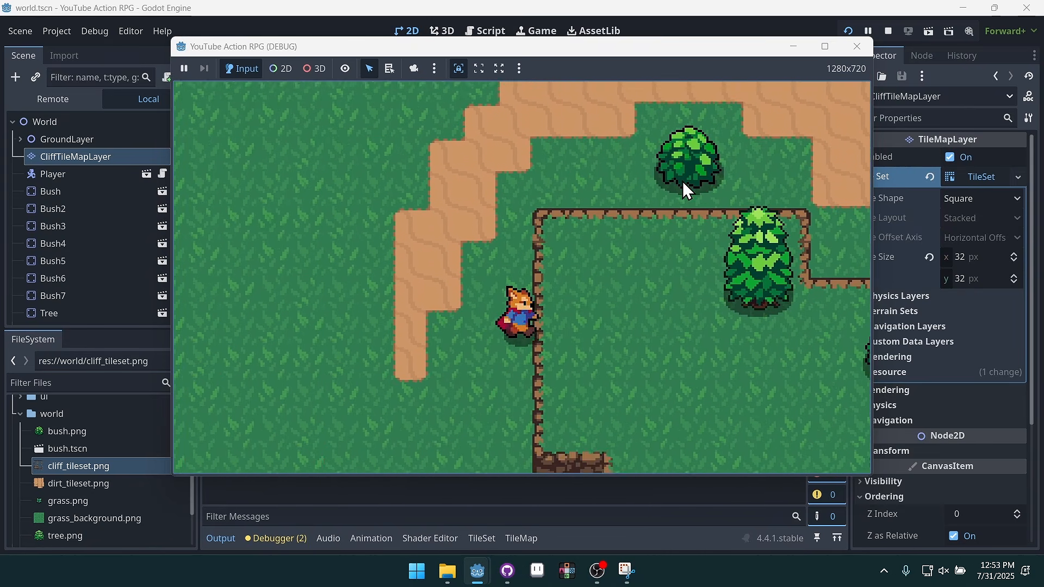
key("Up")
key("Down")
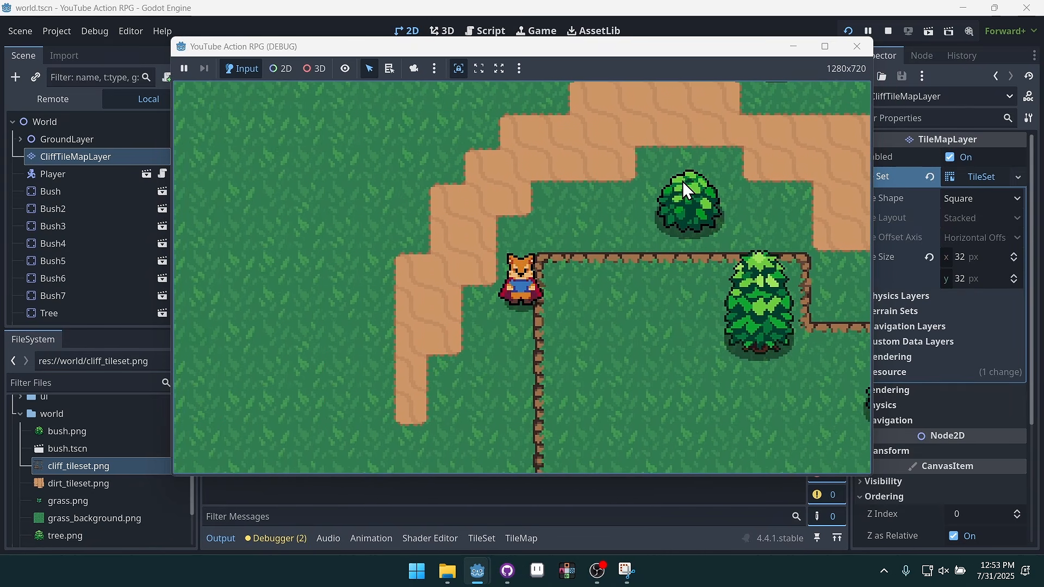
key("Down")
key("Up")
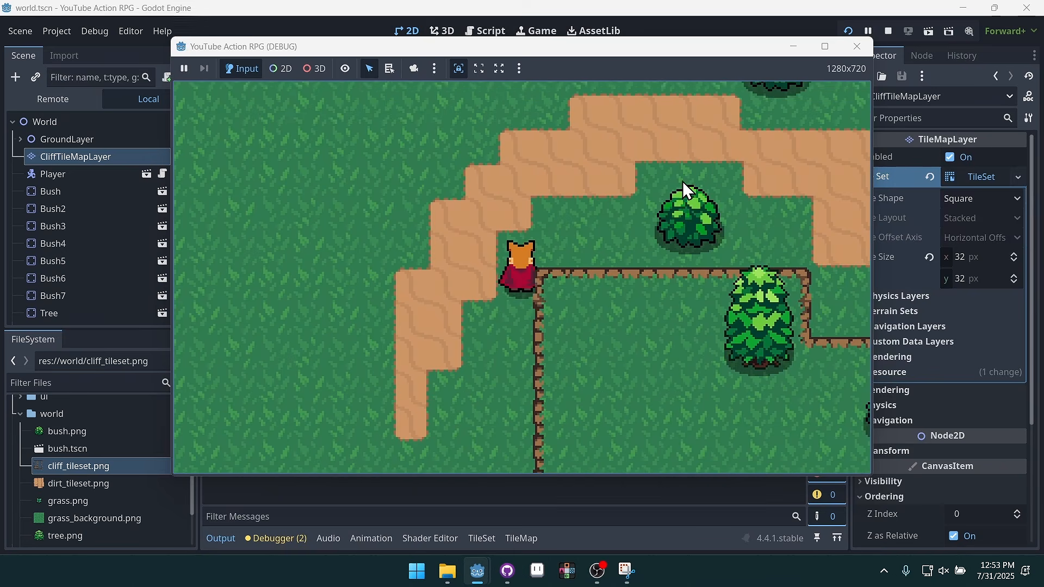
key("Down")
key("Right")
key("Down")
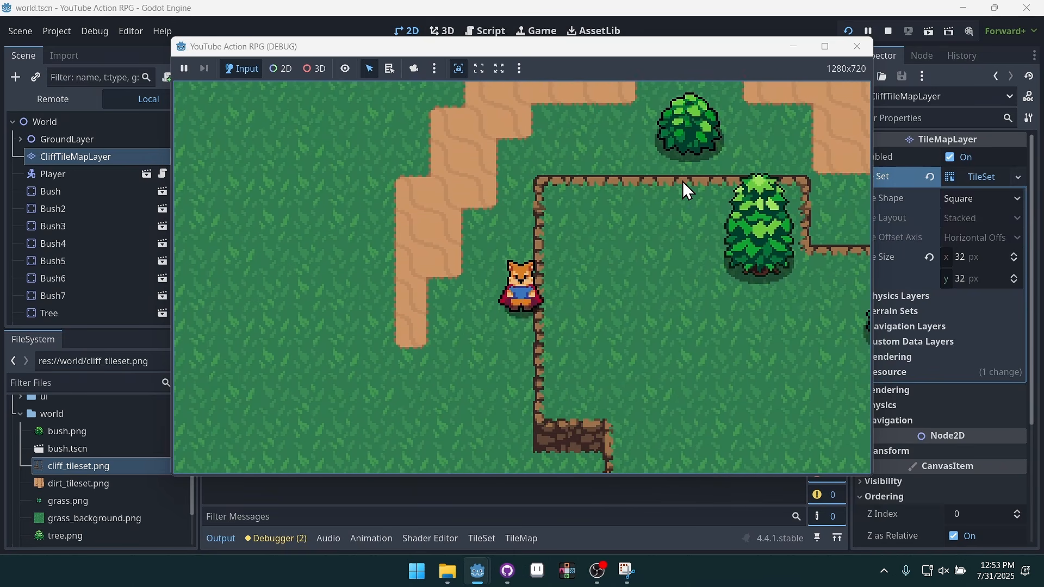
Test how the player overlaps the stepped lower-left corner of the lower cliff by walking against its front wall and inner side
key("Down")
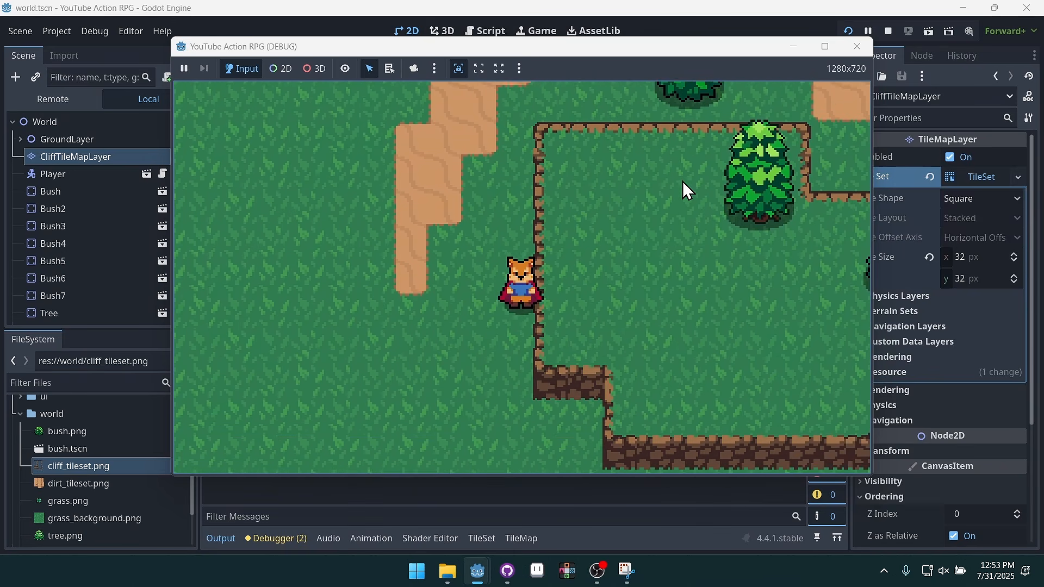
key("Down")
key("Right")
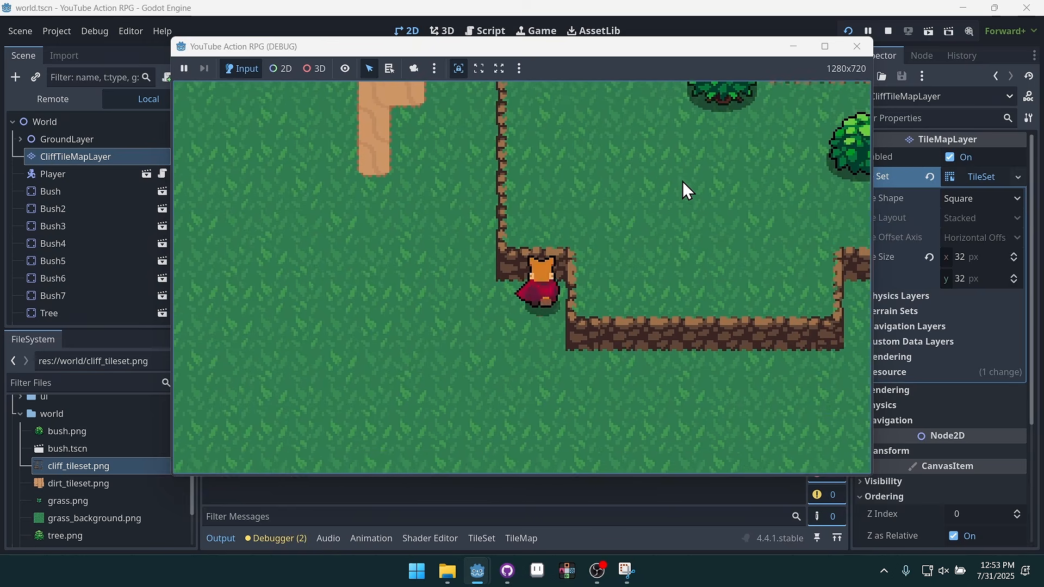
key("Down")
key("Right")
key("Left")
key("Up")
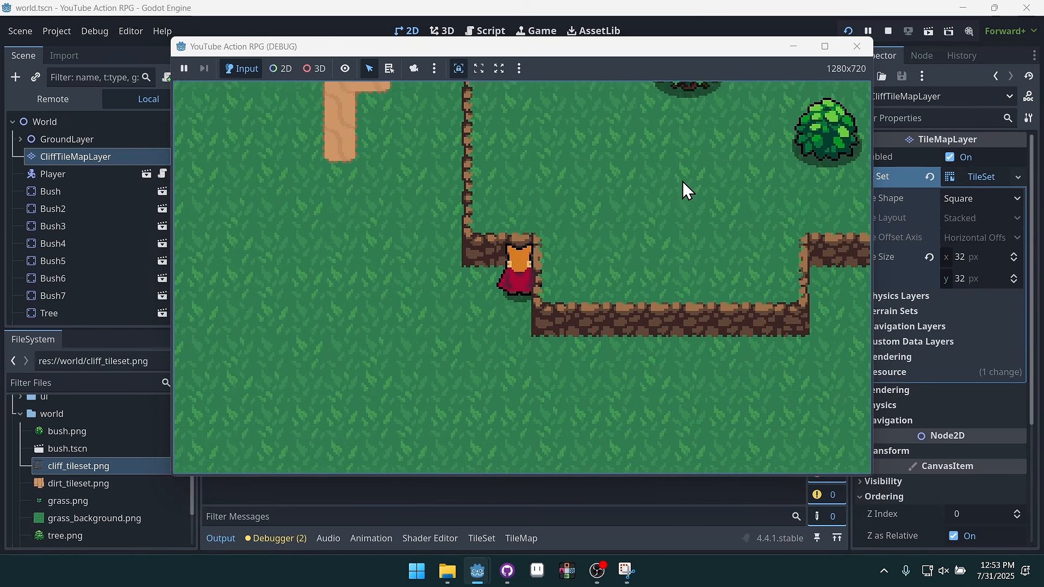
key("Down")
key("Up")
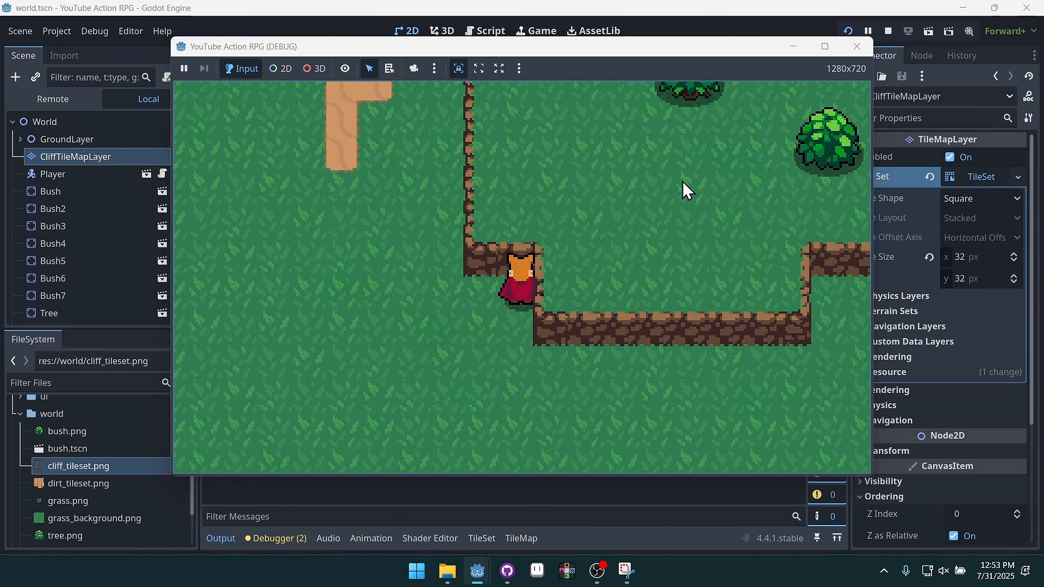
key("Up")
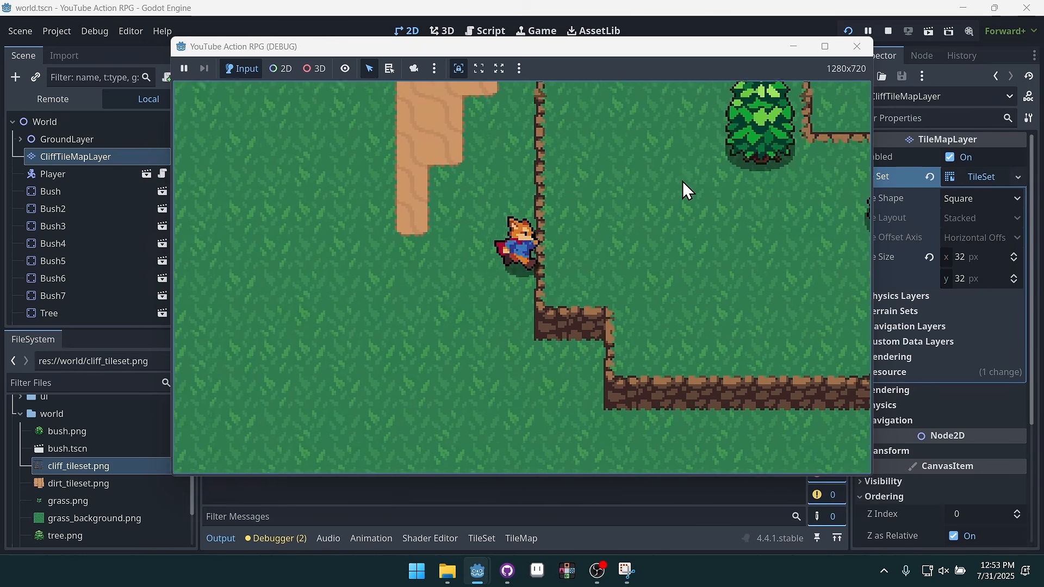
Walk the player along the upper cliff's left wall and front edge to check the overlap, and close the running game
key("Up")
key("Right")
key("Up")
key("Left")
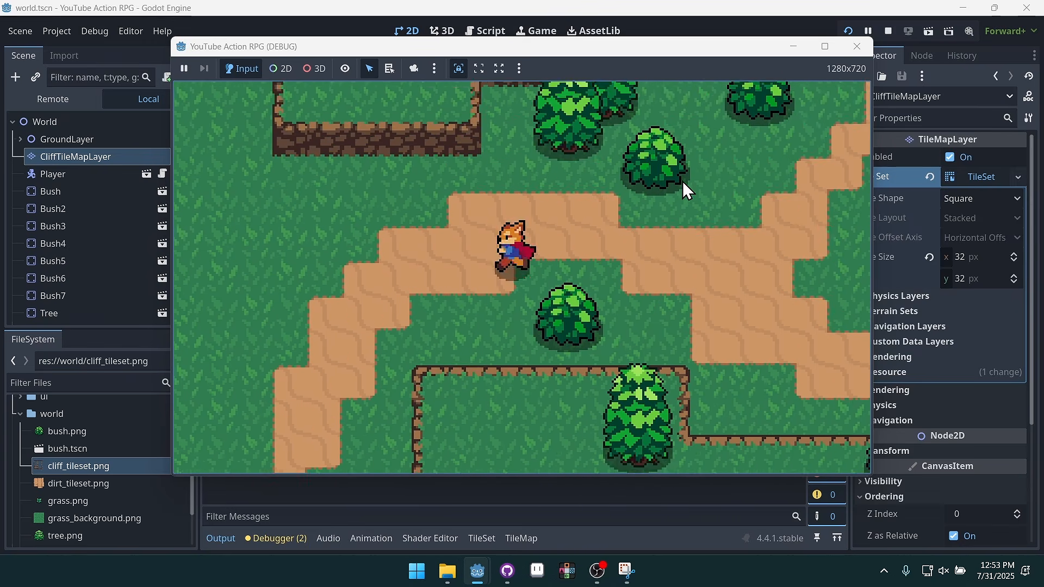
key("Up")
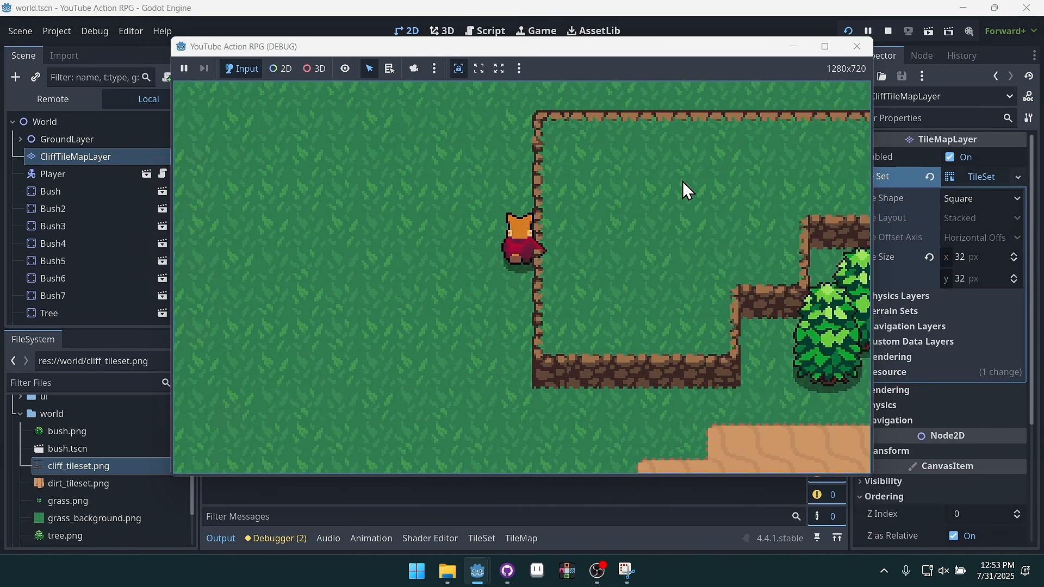
key("Down")
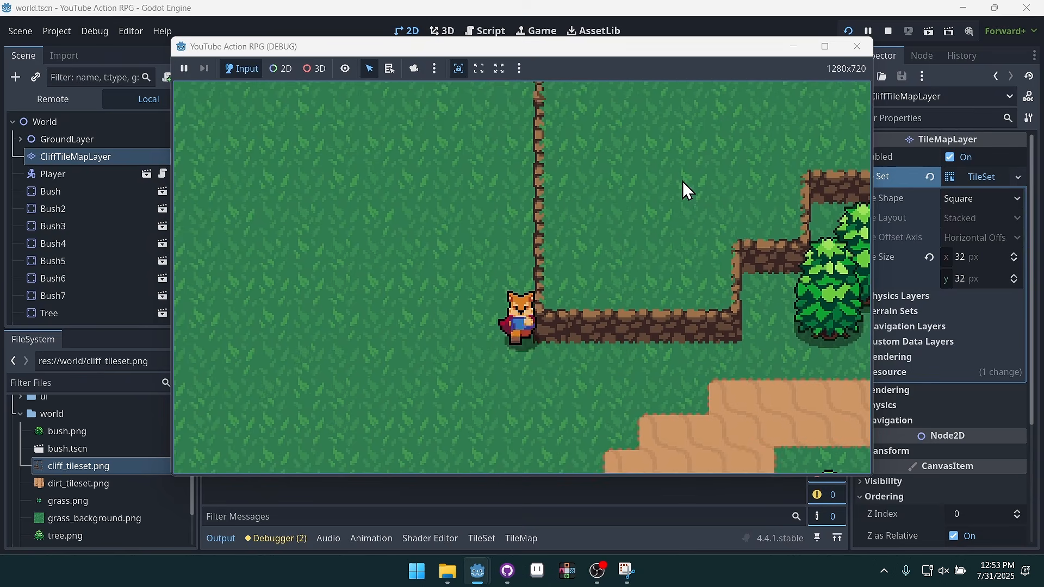
key("Right")
key("Right")
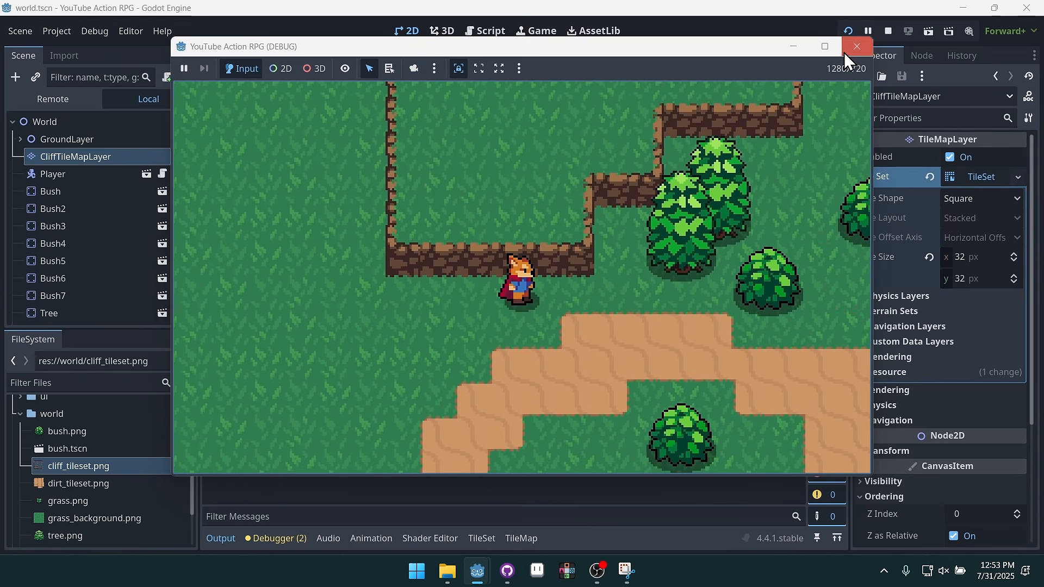
left_click(855, 48)
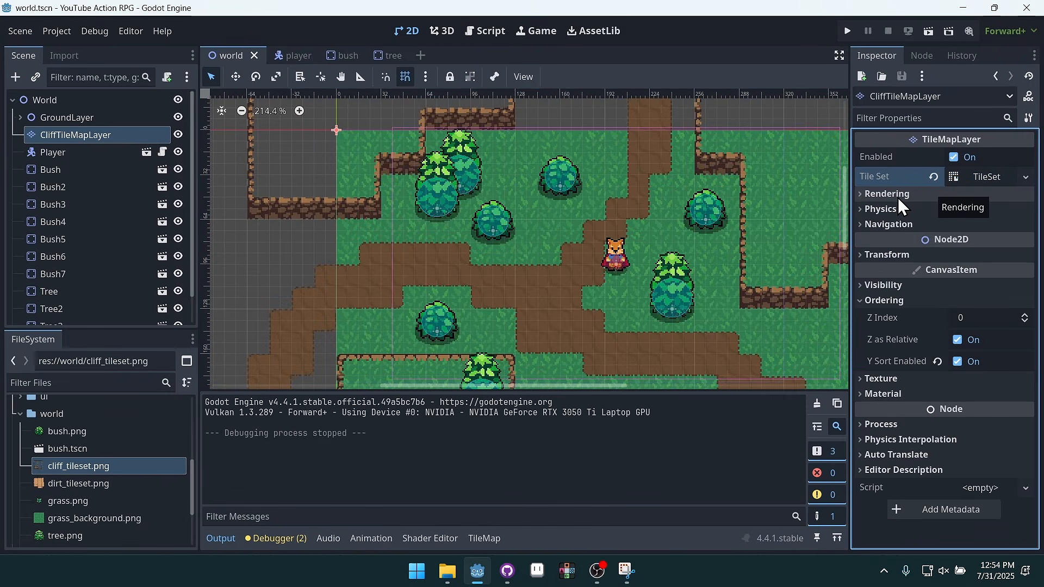
Expand the Rendering properties of CliffTileMapLayer and widen the Inspector so the property names are readable
scroll(733, 266, "up", 3)
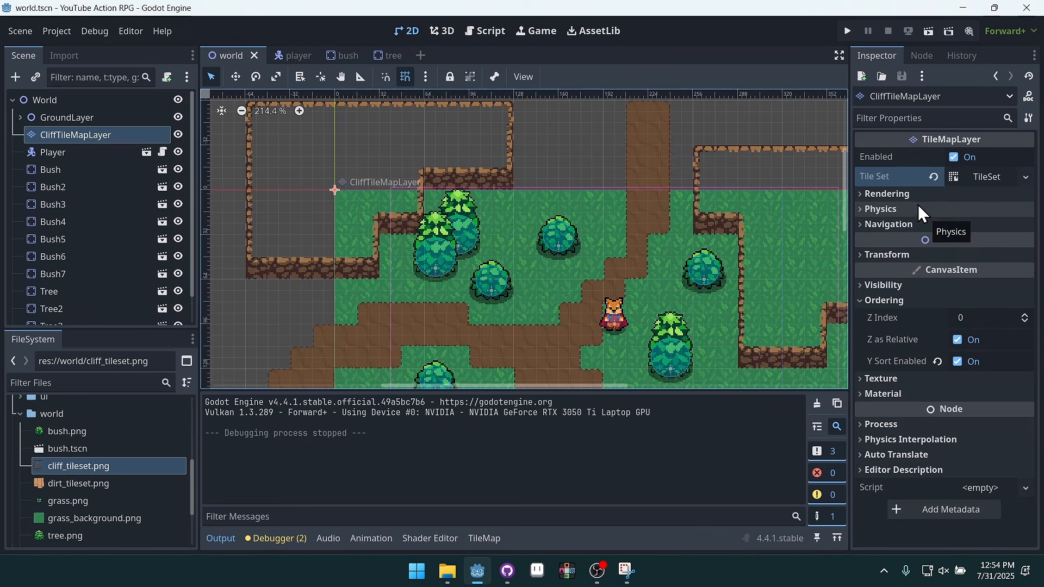
left_click(888, 196)
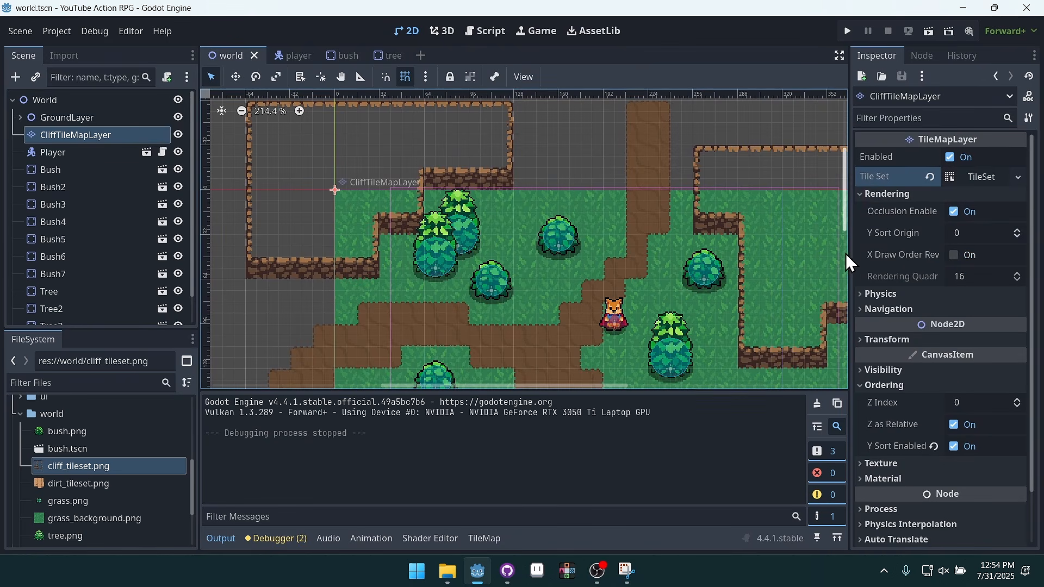
left_click_drag(851, 253, 799, 256)
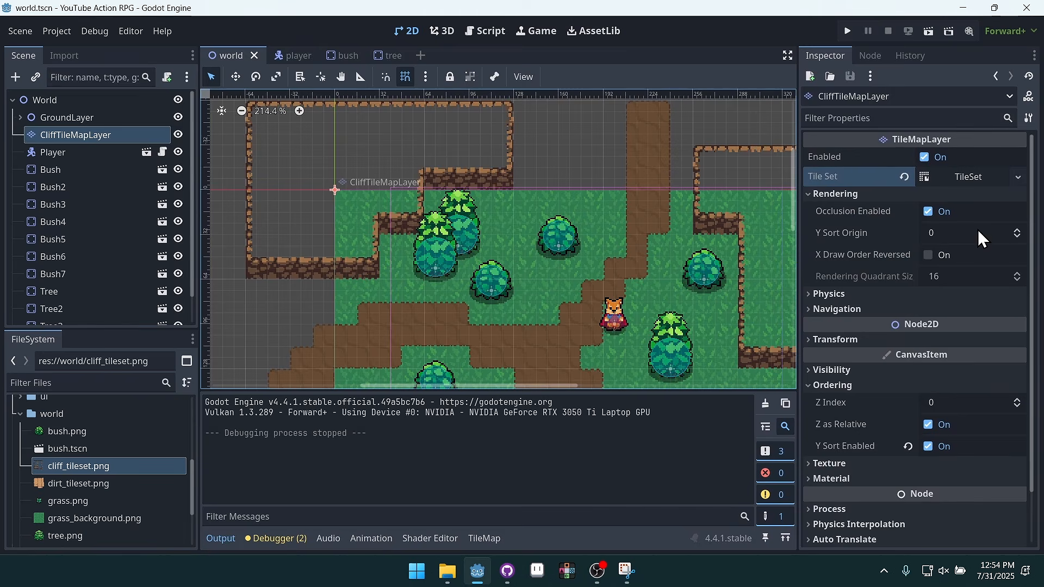
Set the Y Sort Origin of CliffTileMapLayer to 32
left_click(943, 233)
type("32")
key("Return")
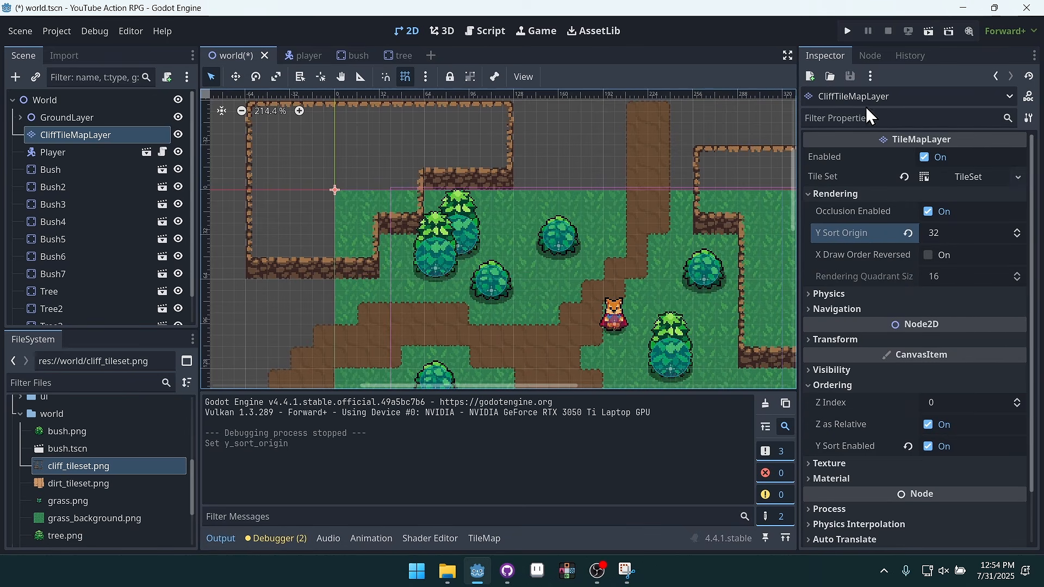
Run the project and walk the player to the upper cliff's lower-left corner to test the draw order
left_click(848, 31)
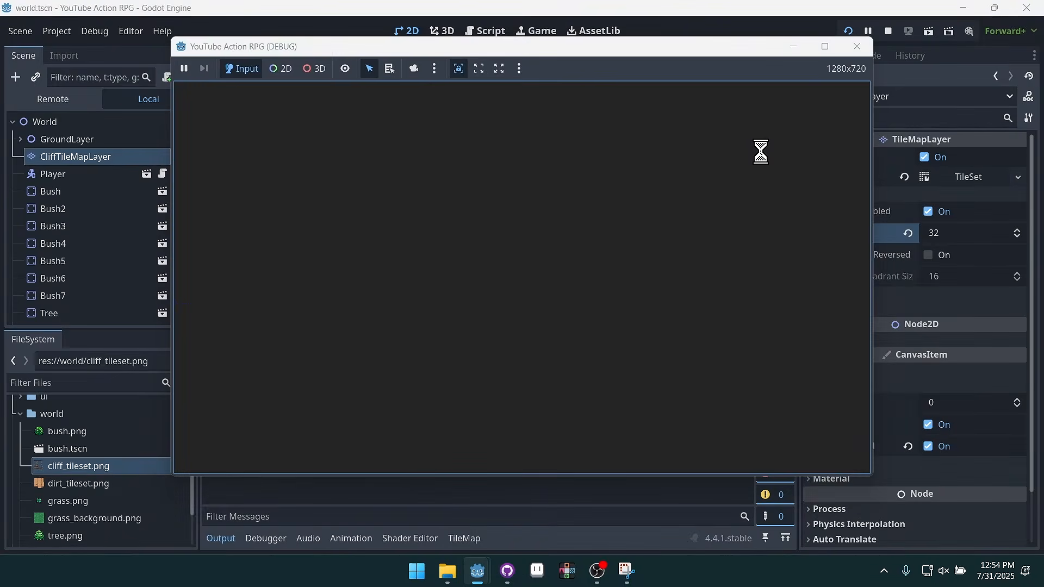
key("Left")
key("Down")
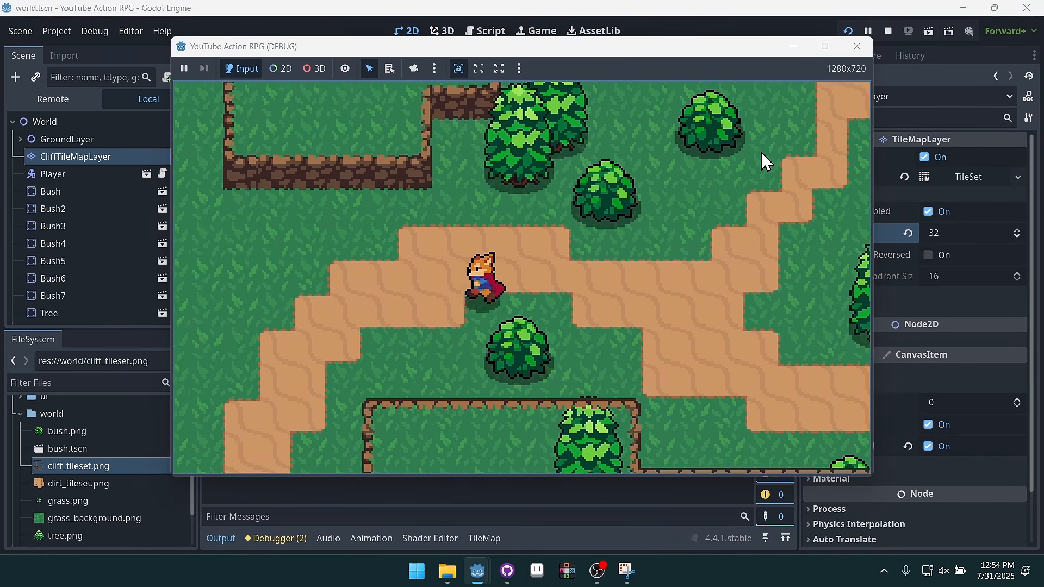
key("Up")
key("Up")
key("Right")
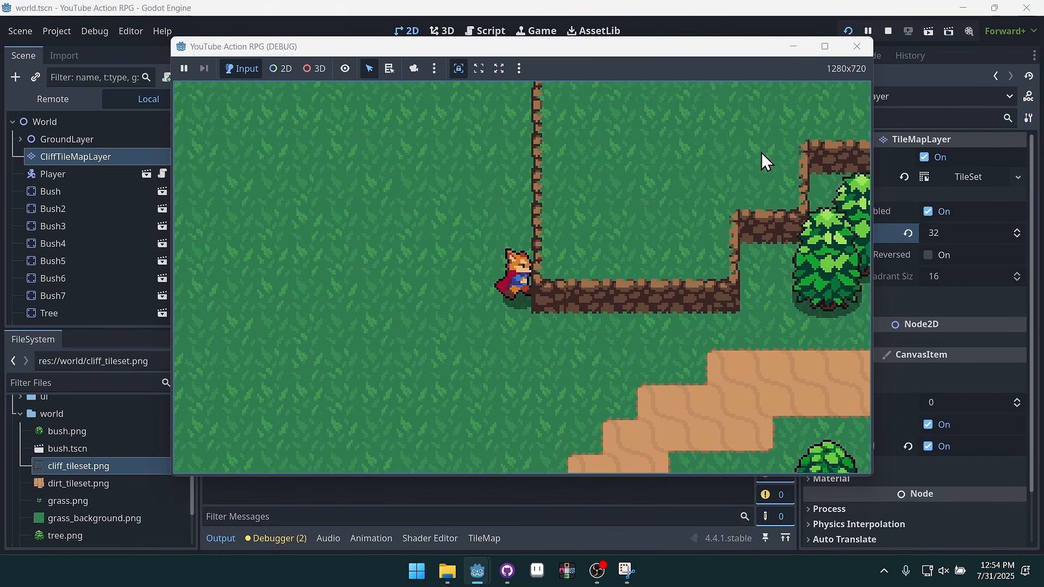
key("Down")
key("Right")
key("Up")
key("Left")
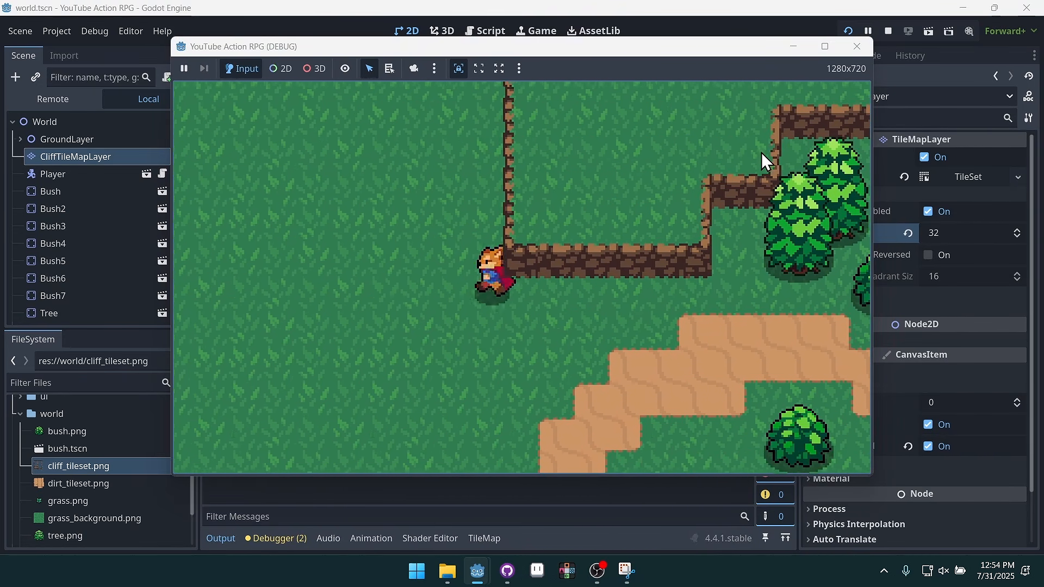
Walk the player along the upper cliff's left wall and up against its front face, and close the running game
key("Up")
key("Right")
key("Up")
key("Down")
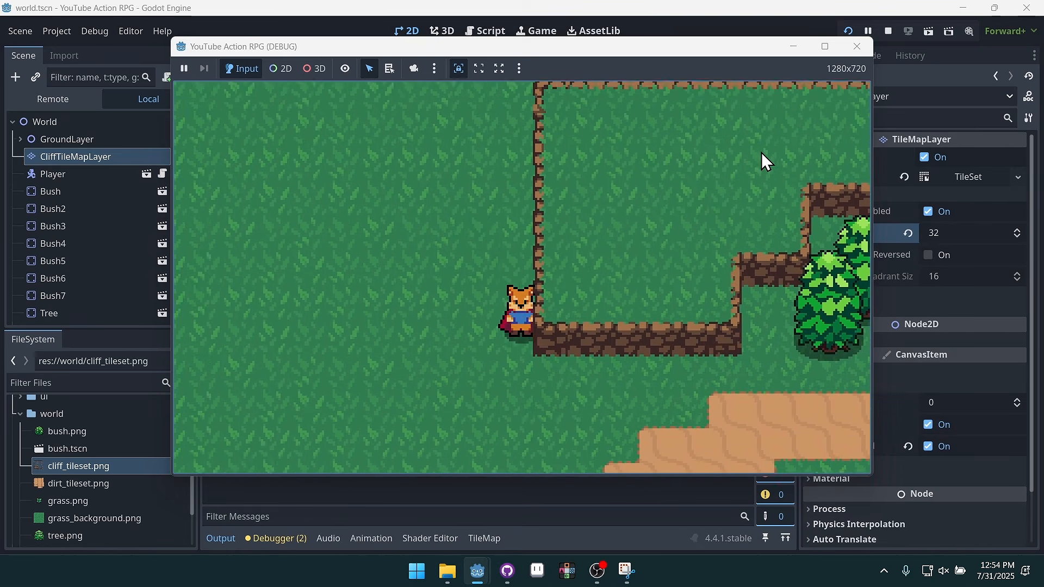
key("Right")
key("Up")
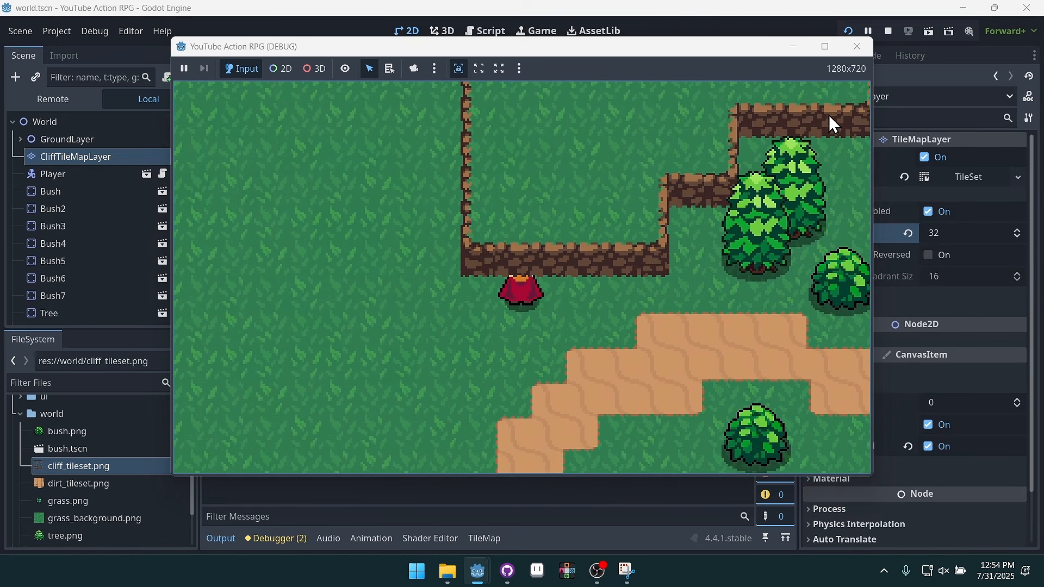
left_click(857, 47)
Set the Y Sort Origin of CliffTileMapLayer to 16 and run the project
left_click(963, 235)
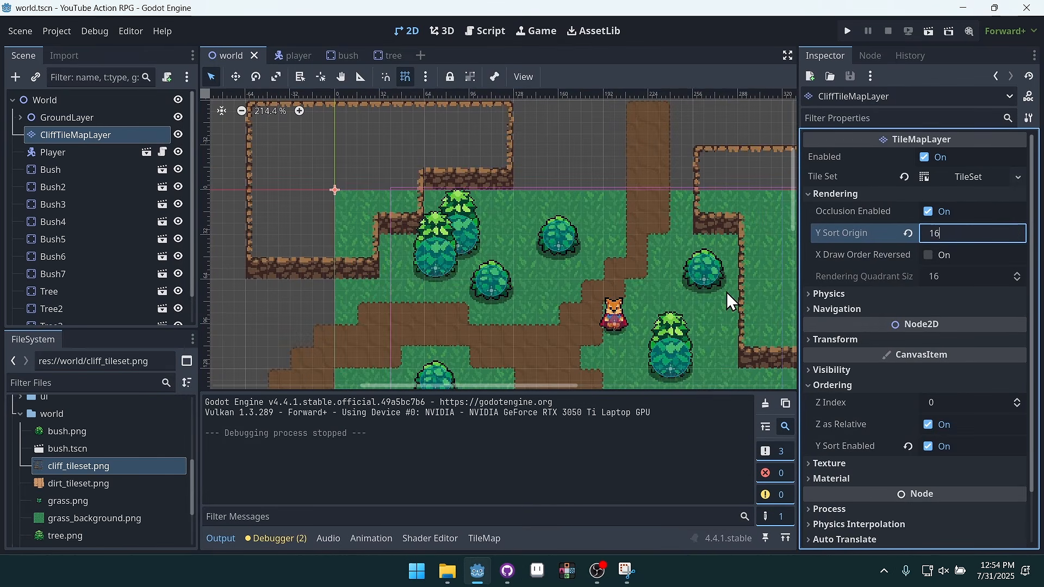
left_click(850, 34)
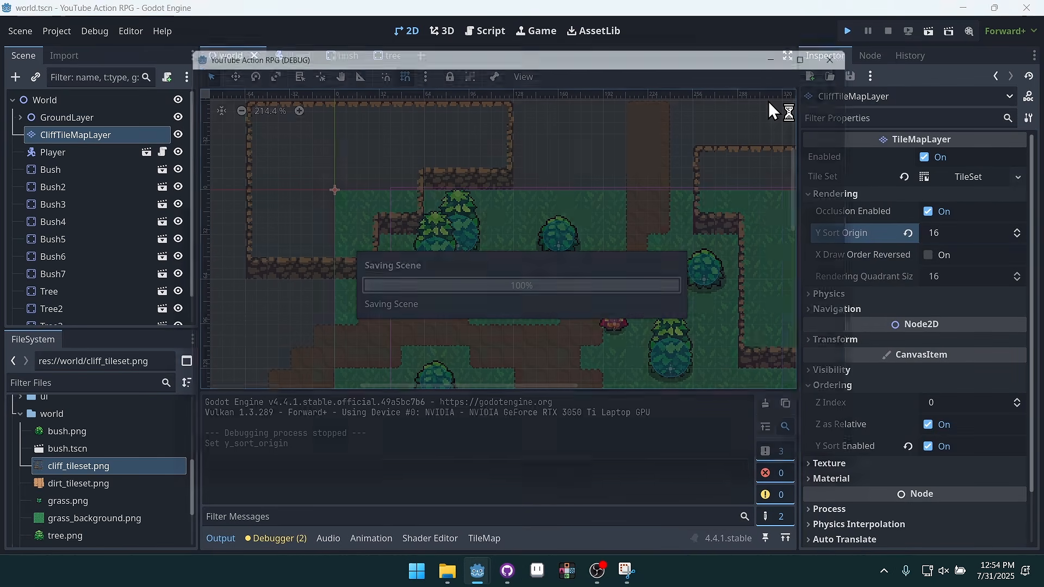
Walk the player past the upper cliff's front face and up and down its left wall to check the sorting
key("Left")
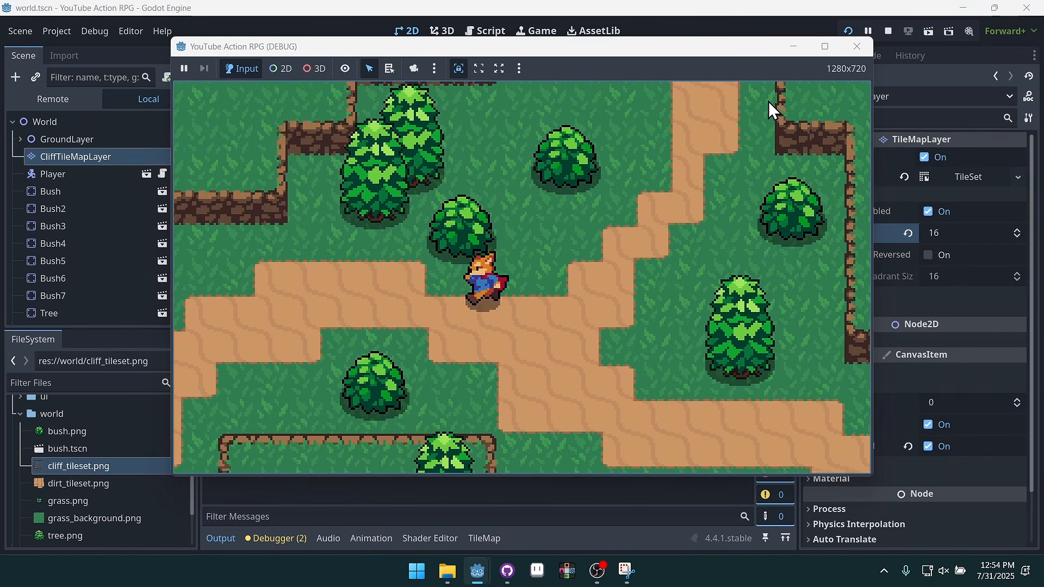
key("Up")
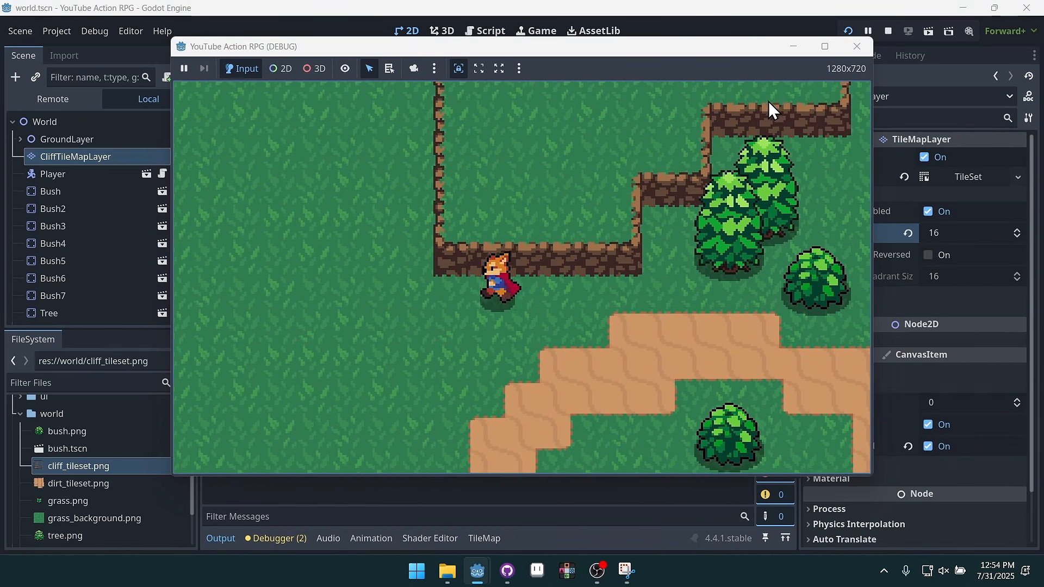
key("Left")
key("Up")
key("Up")
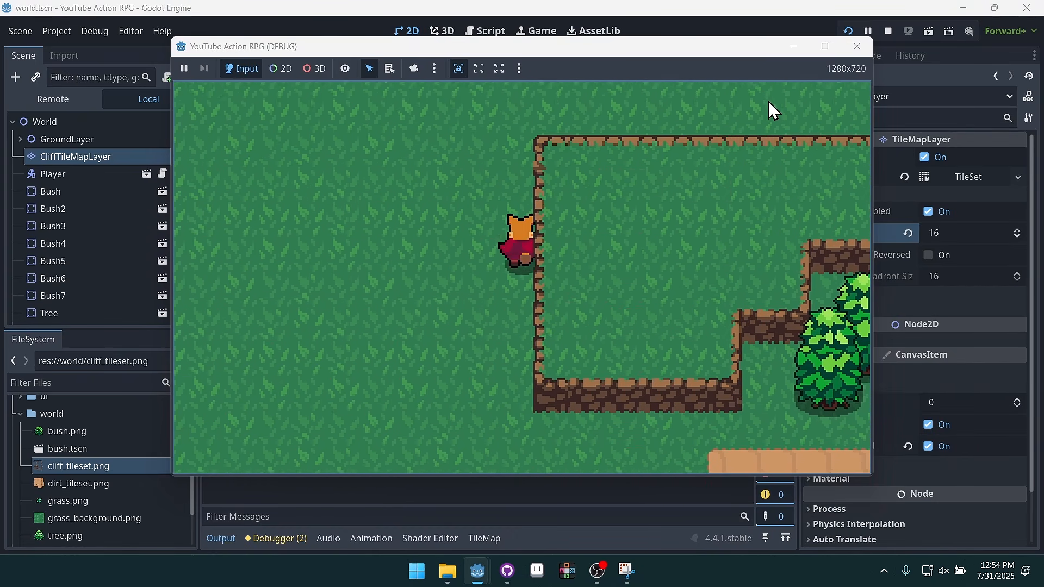
key("Down")
key("Down")
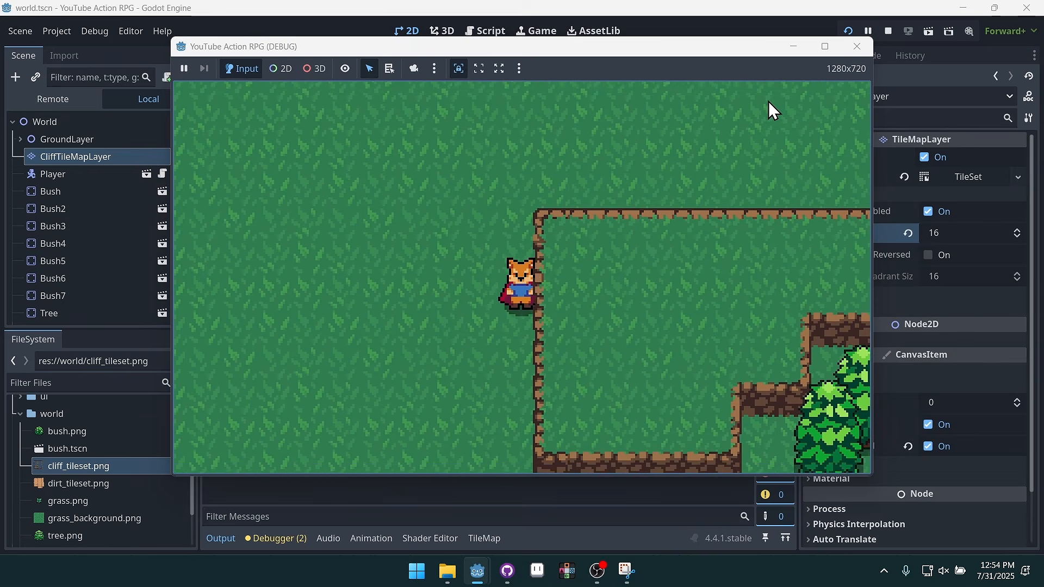
key("Down")
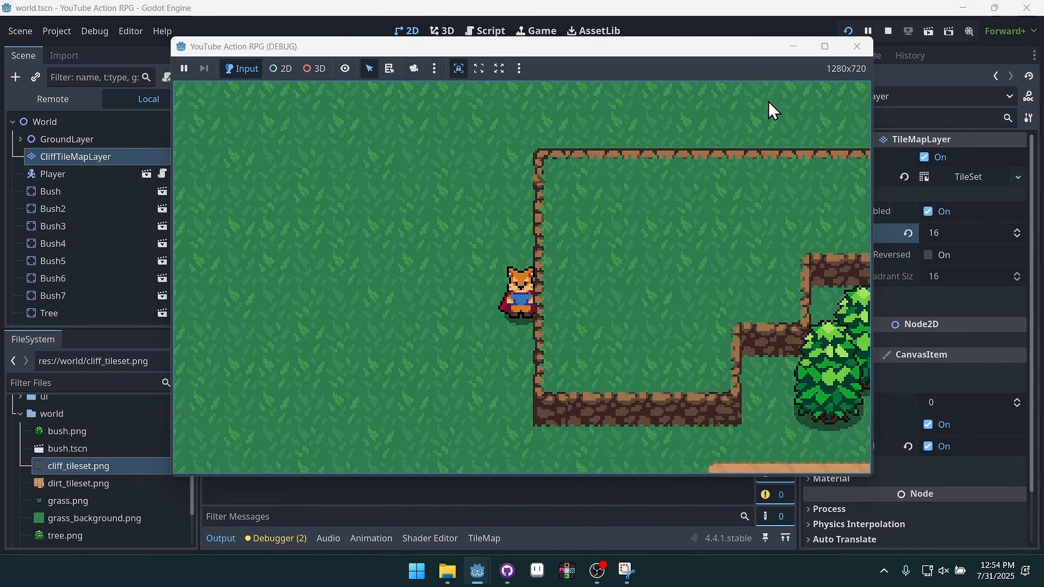
Walk the player up around the upper cliff's top-left corner and back down its left wall to check the overlap
key("Up")
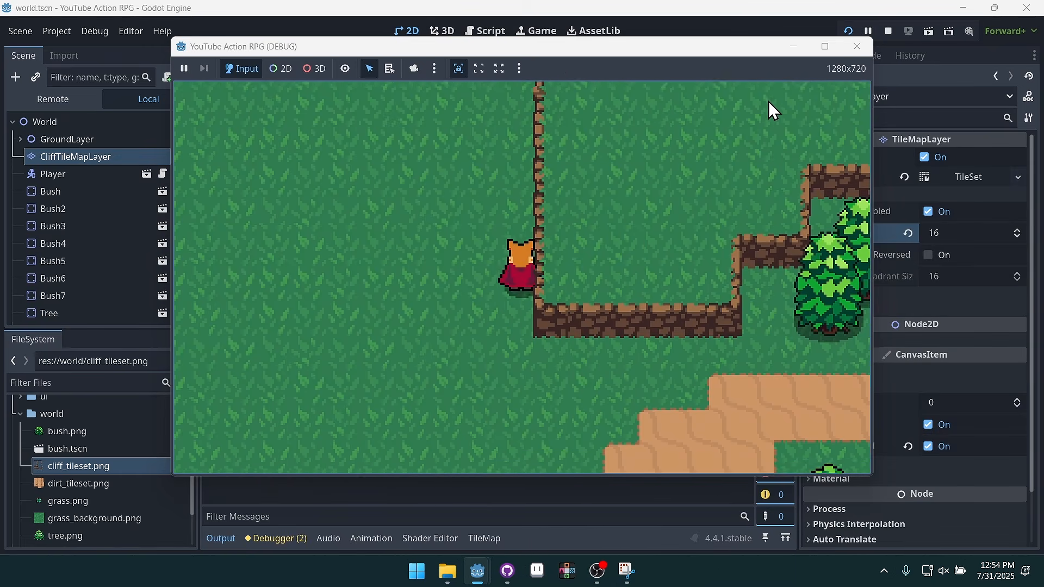
key("Up")
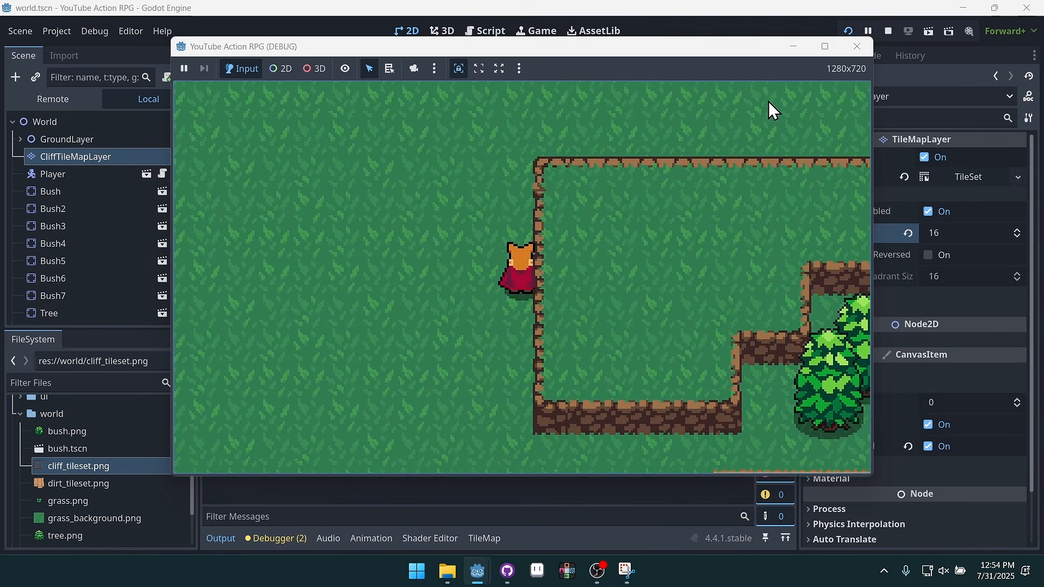
key("Up")
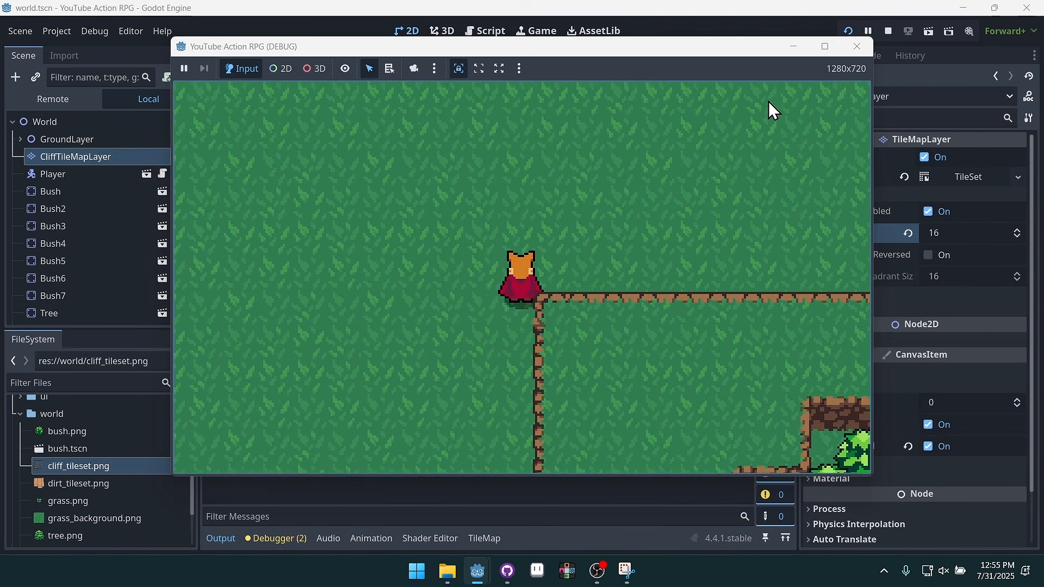
key("Right")
key("Left")
key("Down")
key("Right")
key("Down")
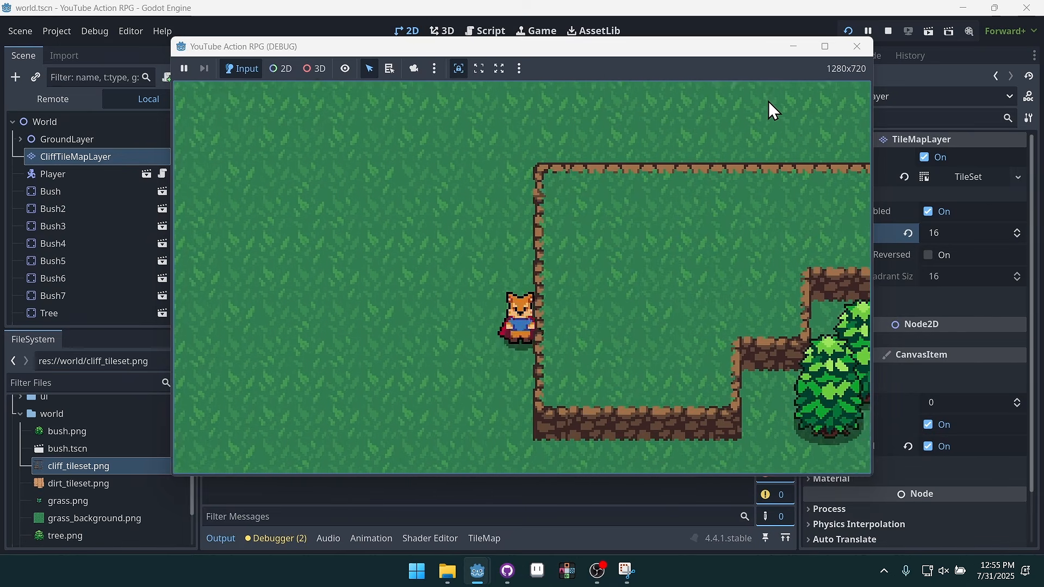
Walk the player away from the upper cliff, down along the dirt path, and up against the lower cliff's top-left corner
key("Left")
key("Up")
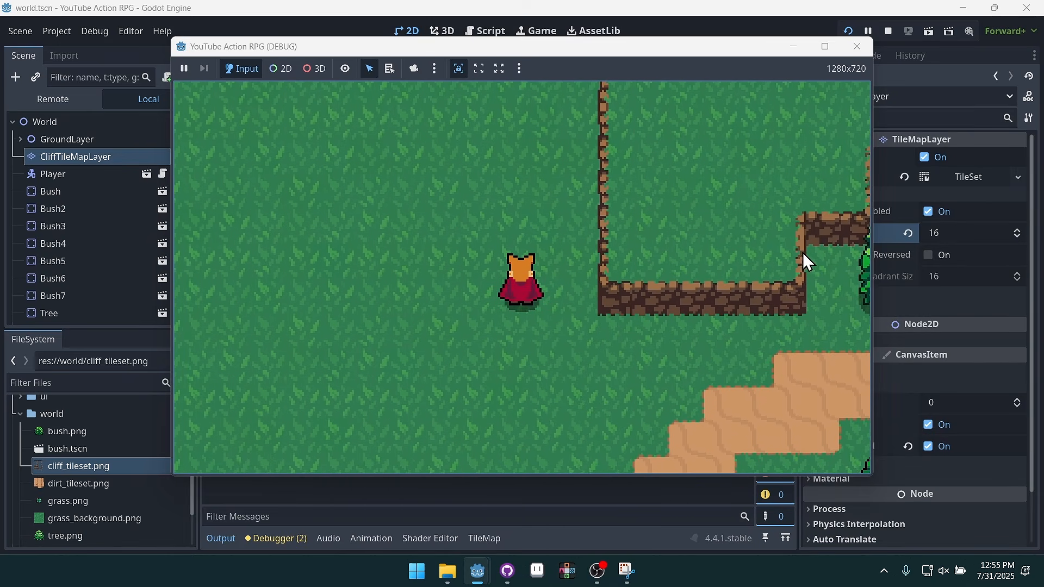
key("Down")
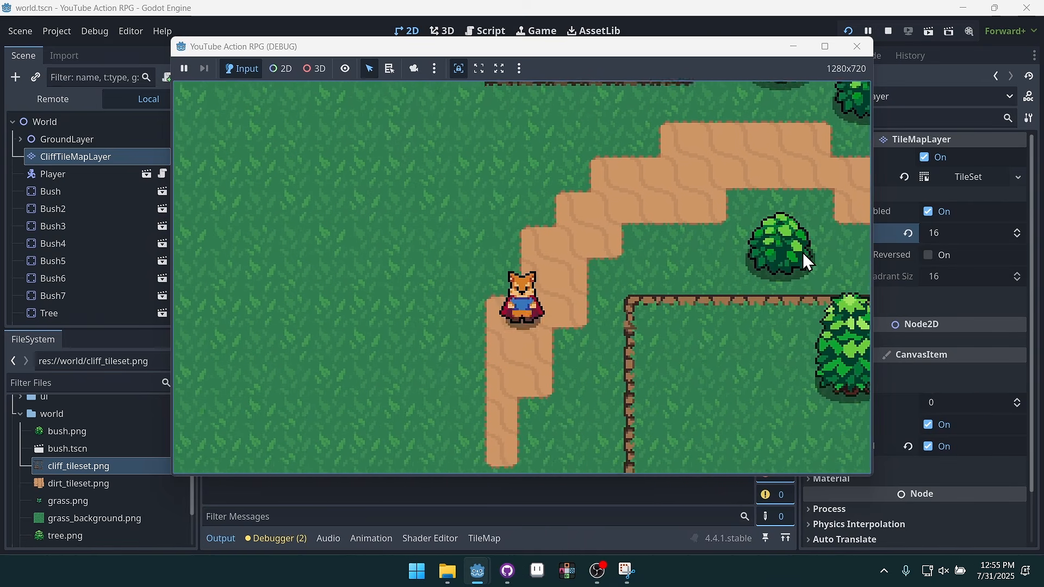
key("Right")
key("Left")
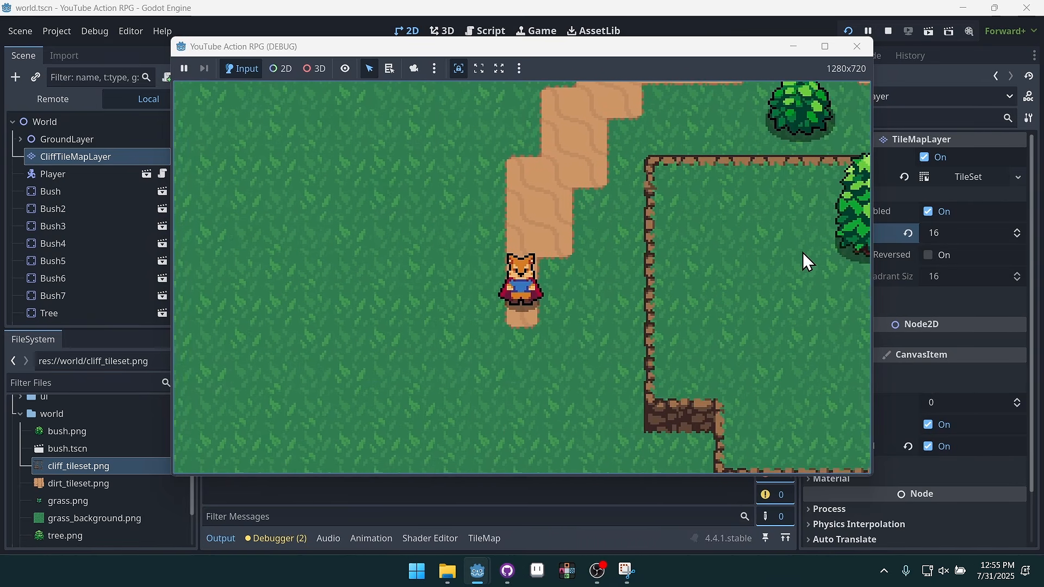
key("Right")
key("Up")
key("Right")
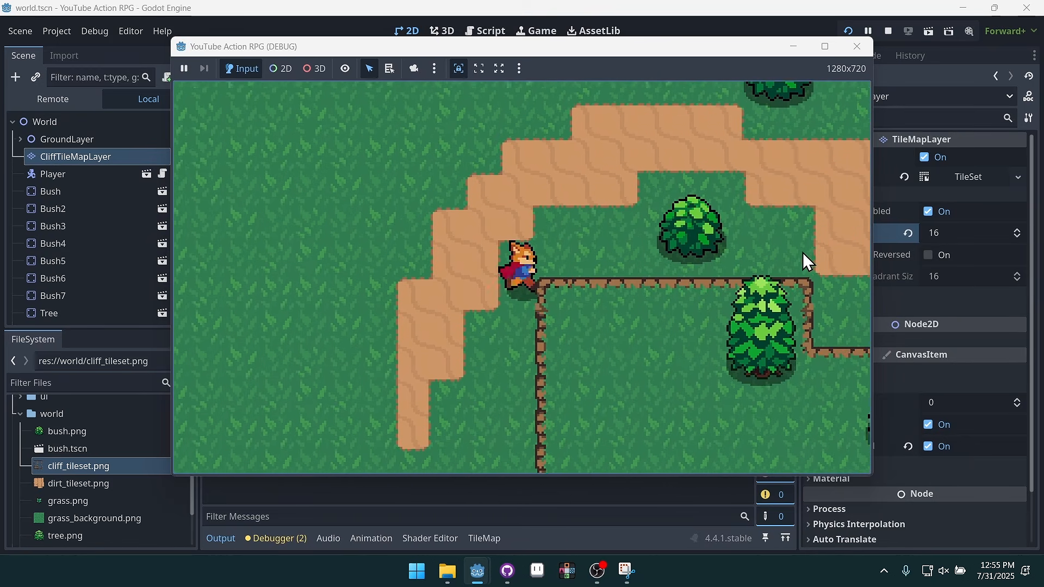
Walk the player back to the upper cliff's top edge, down past its left wall and against its front face to check the overlap
key("Up")
key("Left")
key("Up")
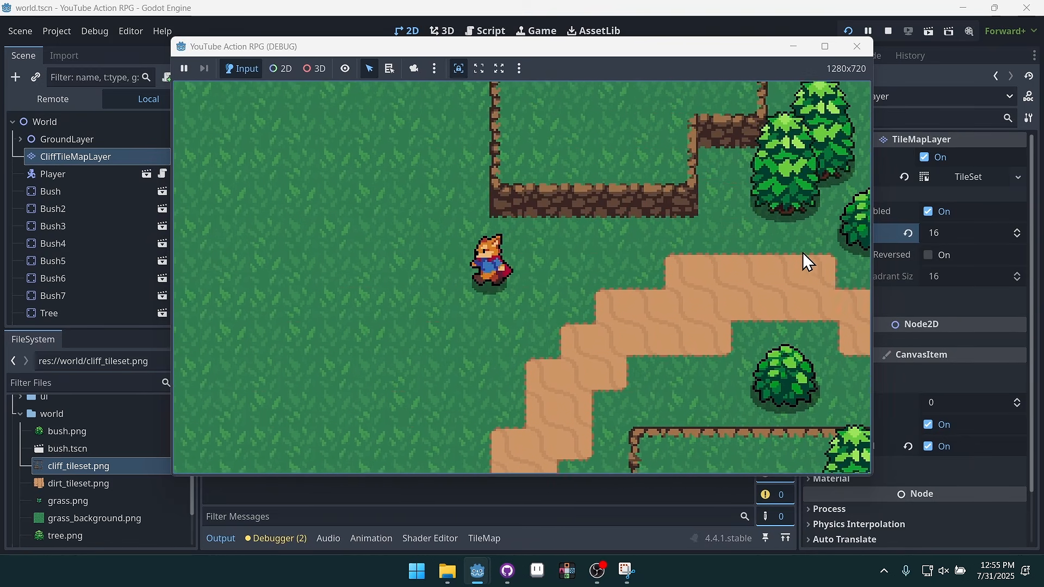
key("Up")
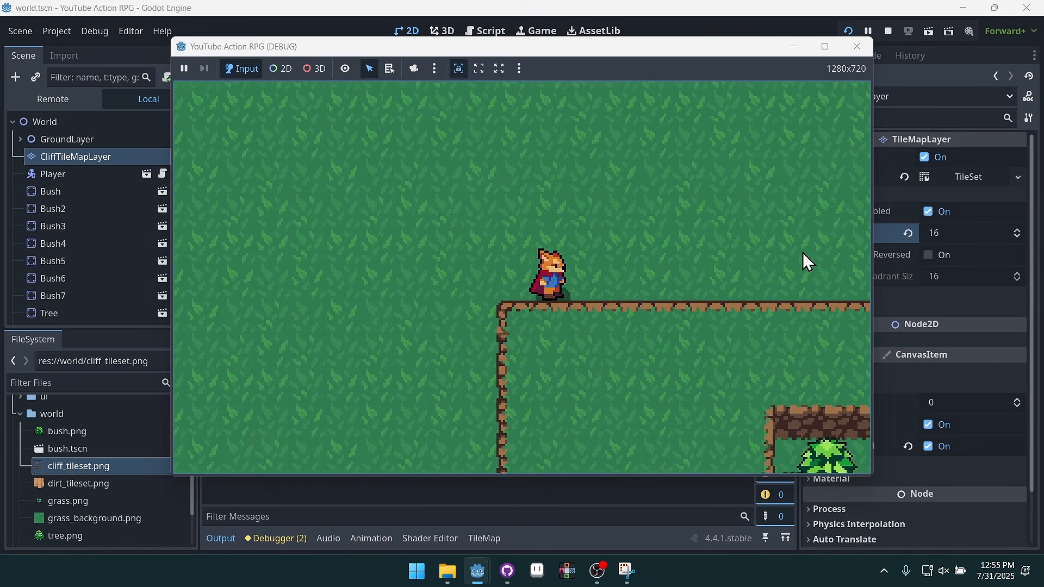
key("Right")
key("Left")
key("Down")
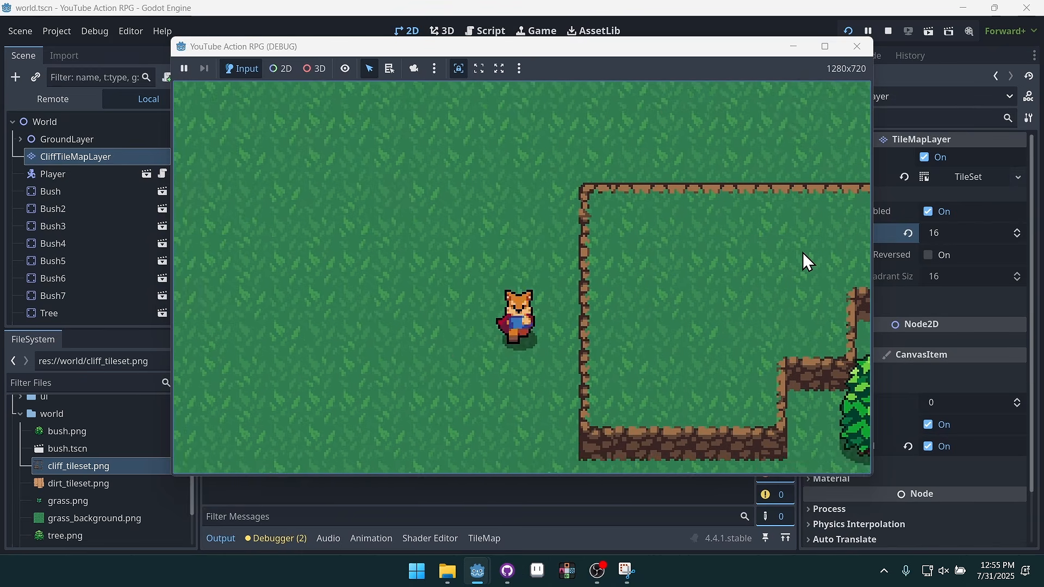
key("Right")
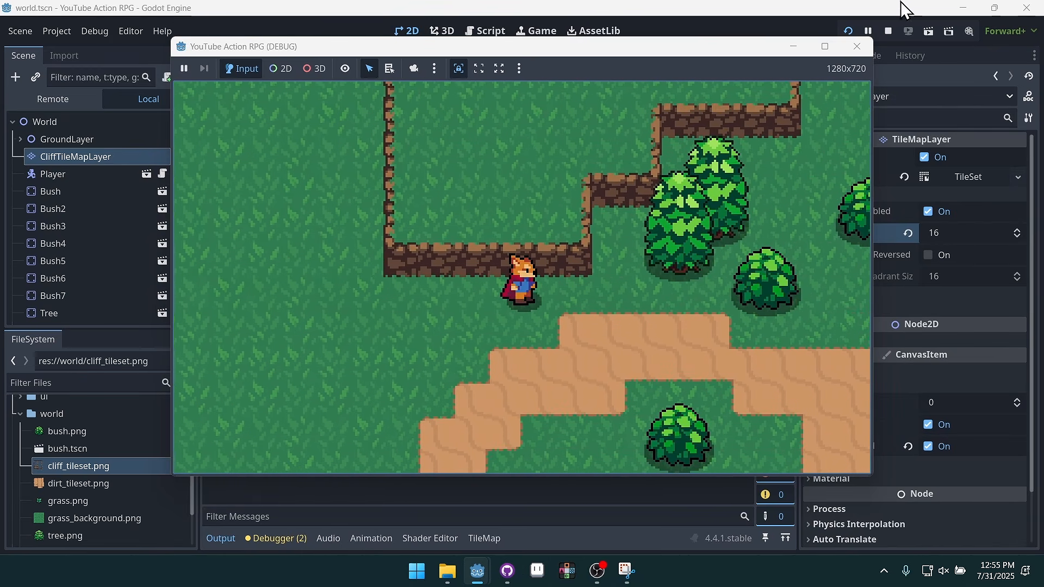
Close the running game and rerun the project with CliffTileMapLayer's Y Sort Origin set to 24
left_click(857, 46)
left_click(1012, 270)
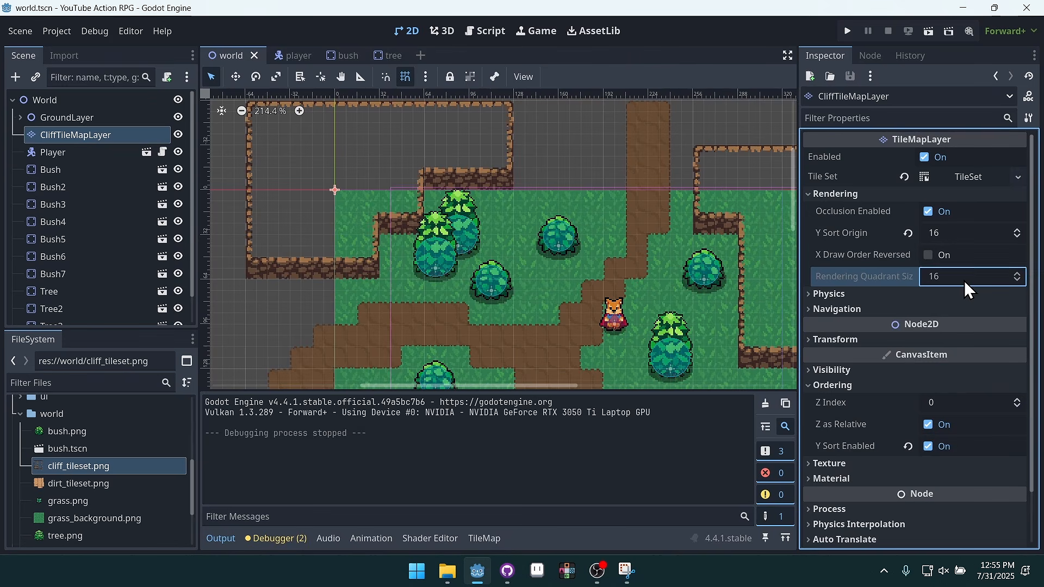
left_click(965, 234)
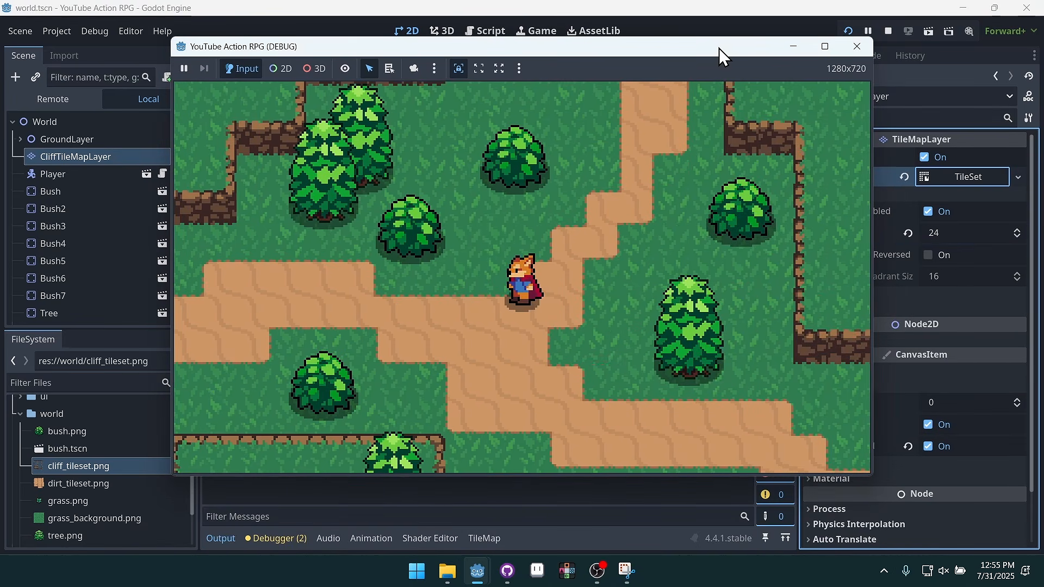
Walk the player to the upper cliff and up and down its left wall to check the sorting
key("Left")
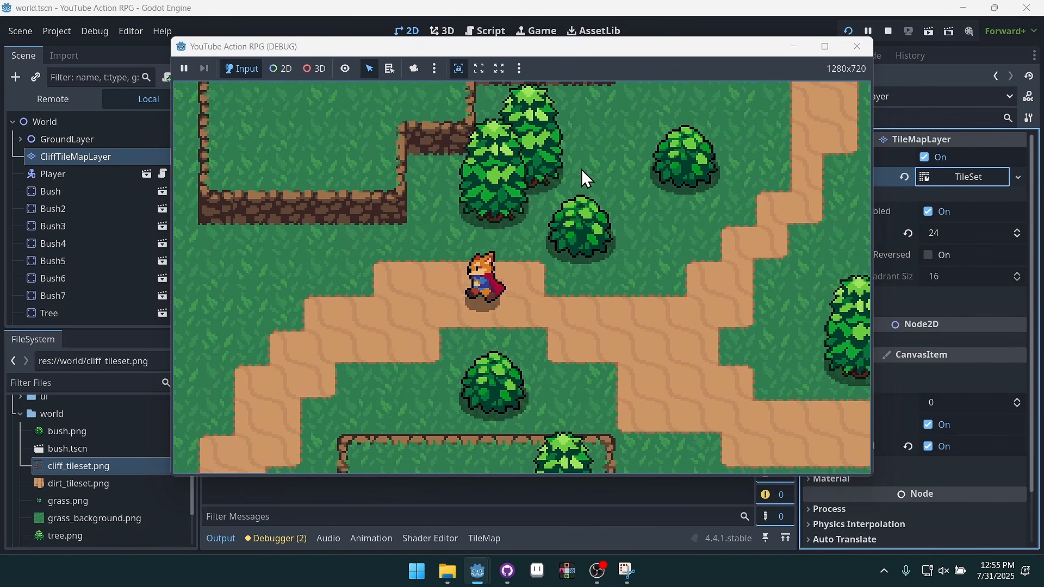
key("Left")
key("Up")
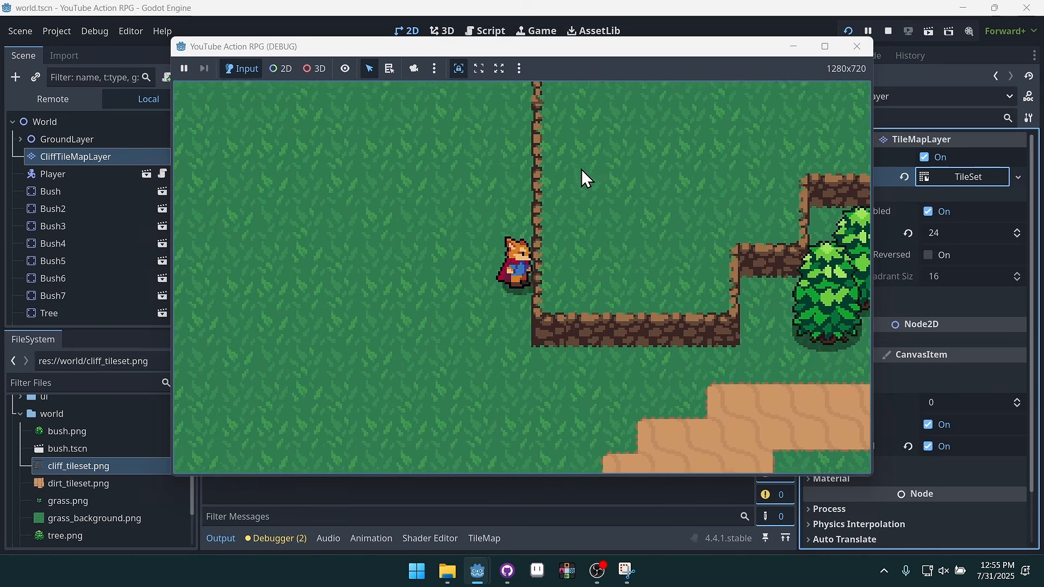
key("Up")
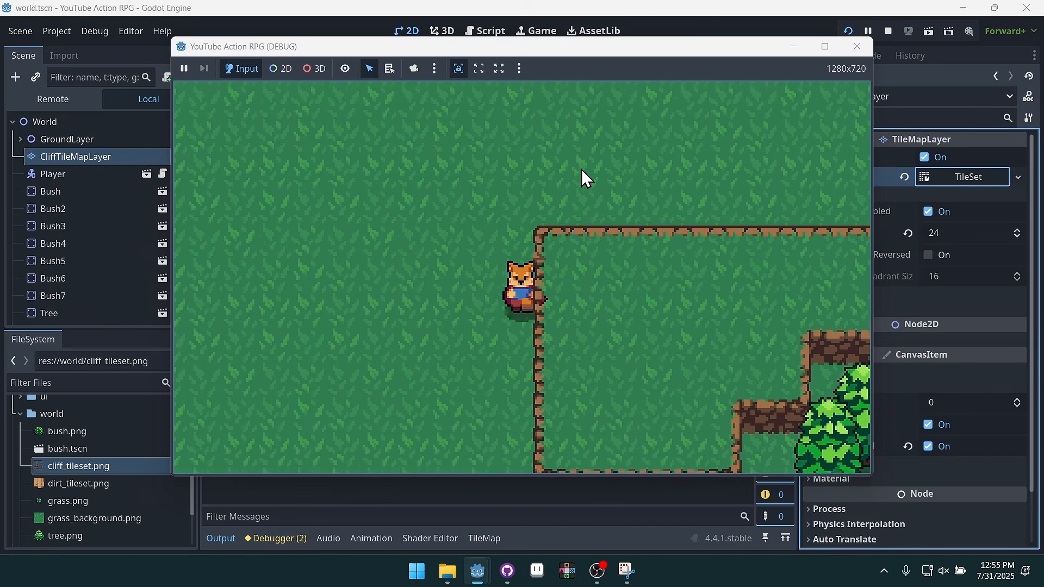
key("Down")
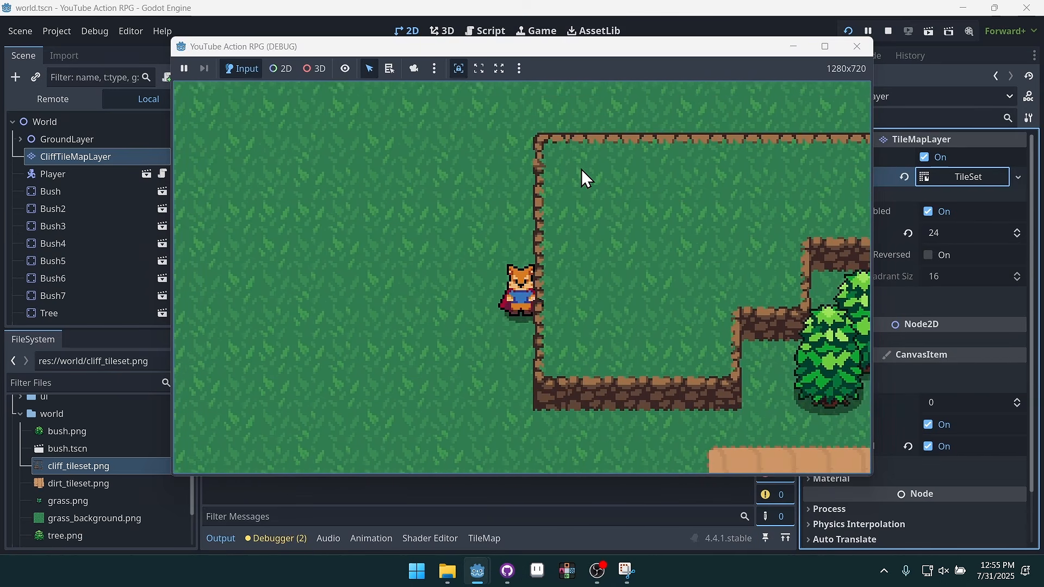
key("Down")
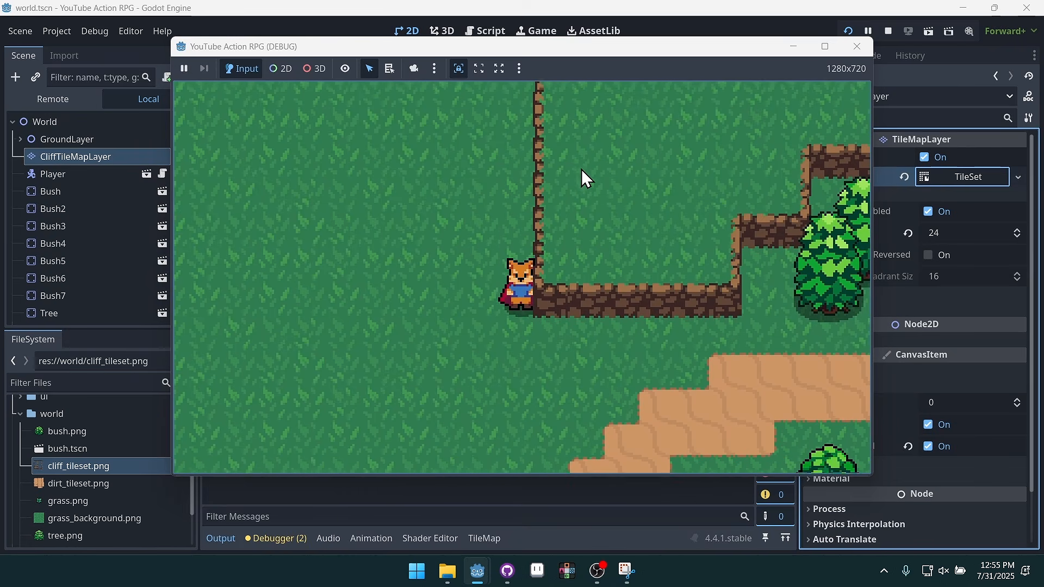
Walk the player back and forth around the upper cliff's bottom-left corner and front face to check how they overlap
key("Down")
key("Right")
key("Up")
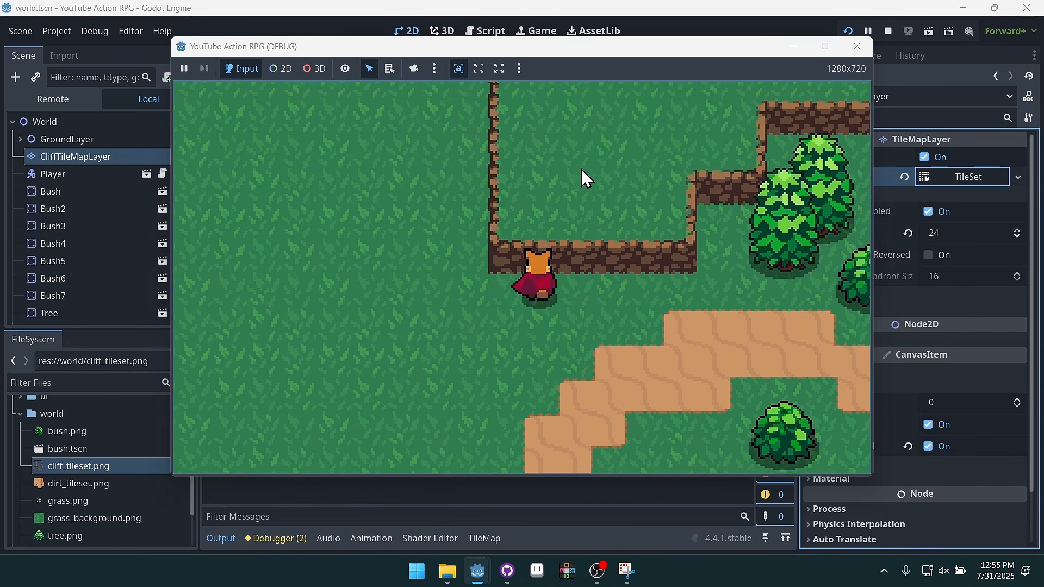
key("Left")
key("Right")
key("Up")
key("Down")
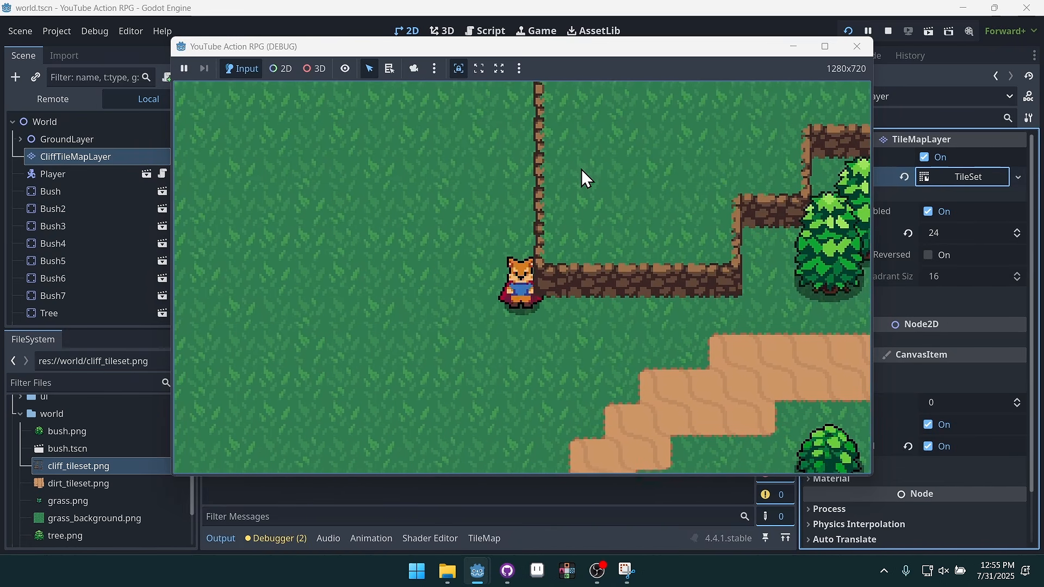
key("Right")
key("Down")
key("Right")
key("Left")
key("Up")
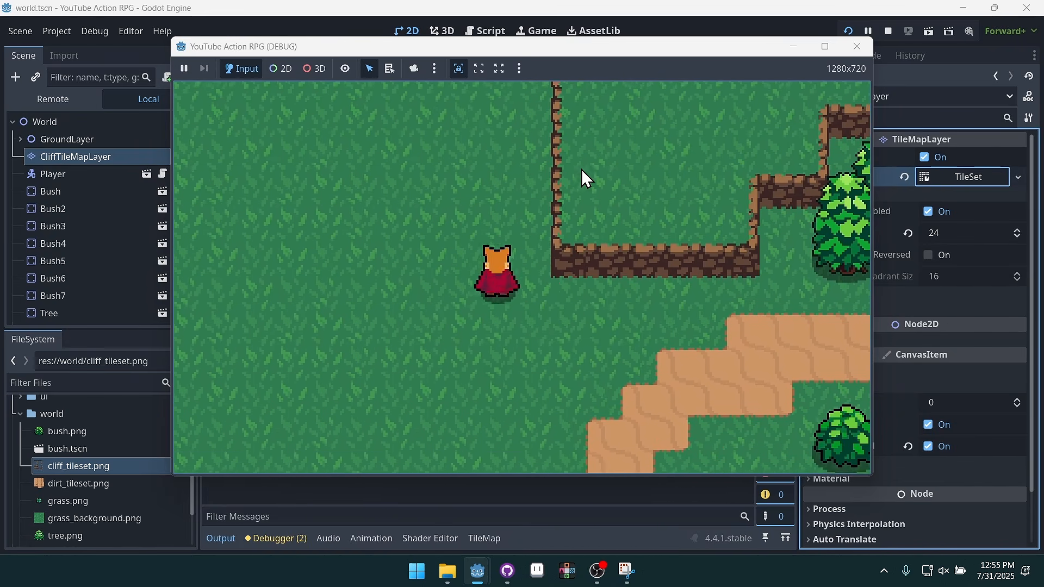
Walk the player up the upper cliff's left wall and back below its front face, and close the running game
key("Right")
key("Left")
key("Right")
key("Up")
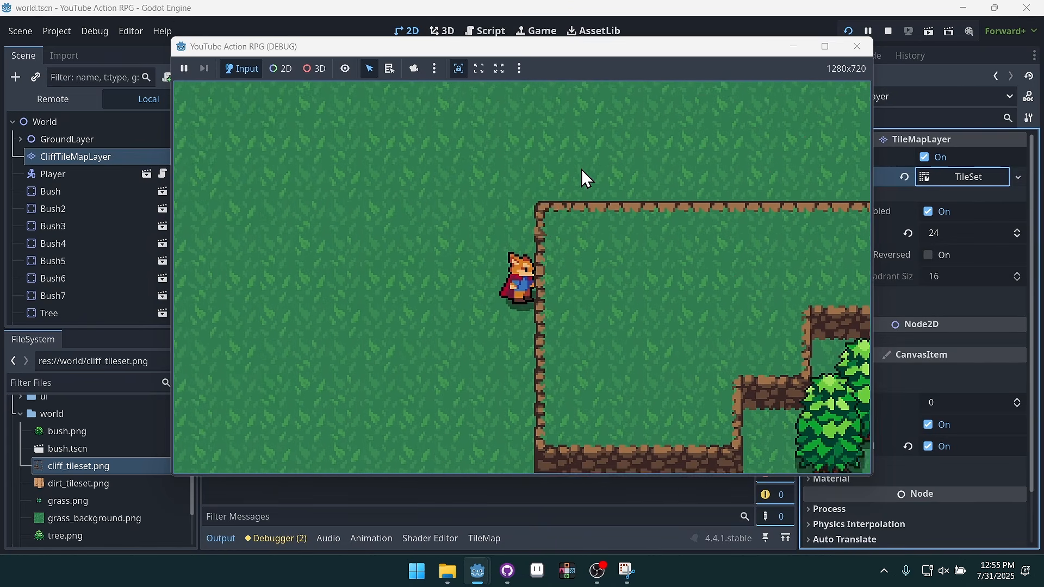
key("Down")
key("Right")
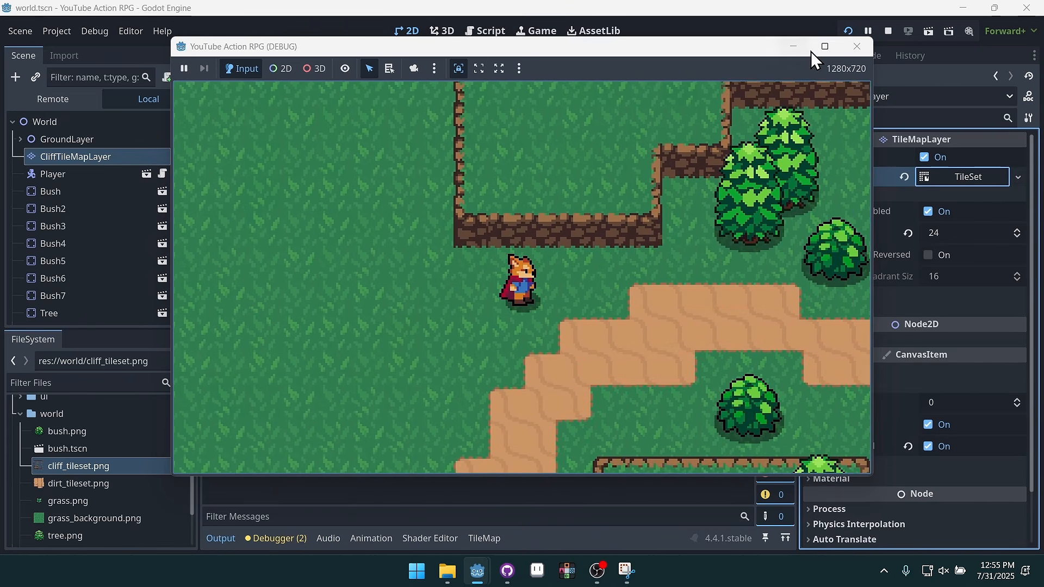
left_click(857, 47)
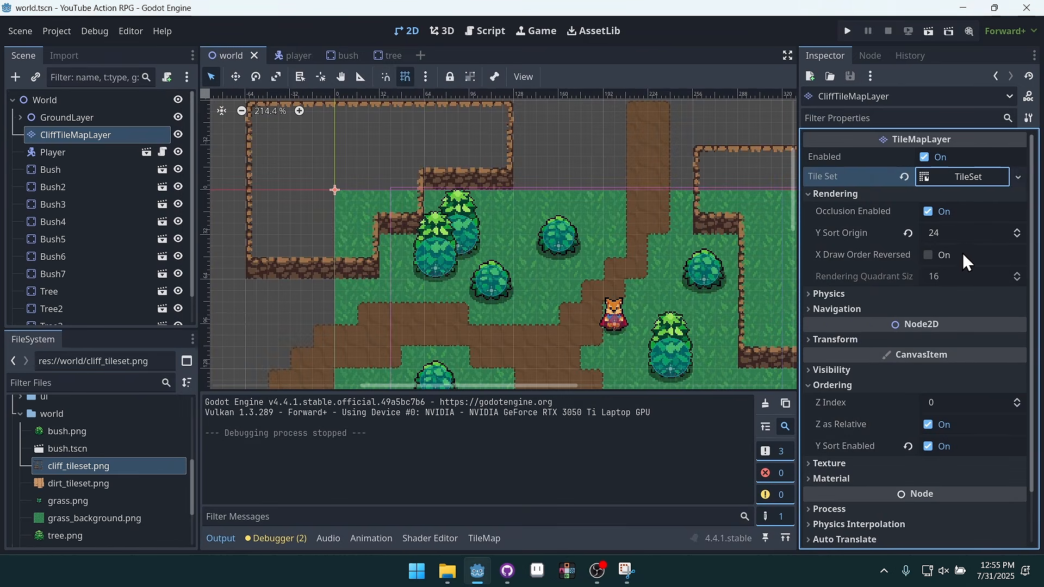
Reset CliffTileMapLayer's Y Sort Origin to 0, turn off its Y Sort Enabled option, and save the scene
left_click(909, 234)
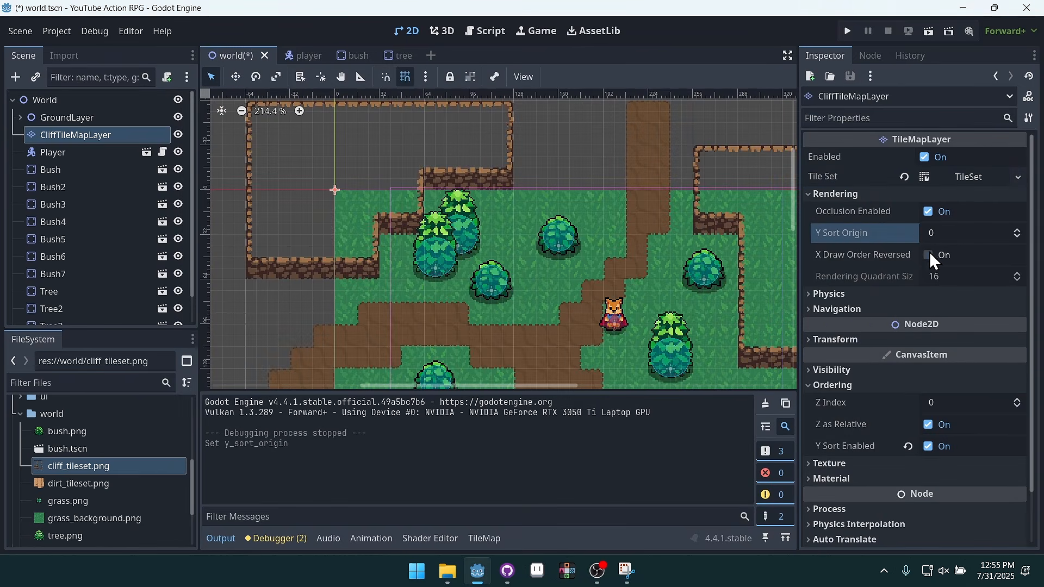
left_click(907, 447)
key("ctrl+s")
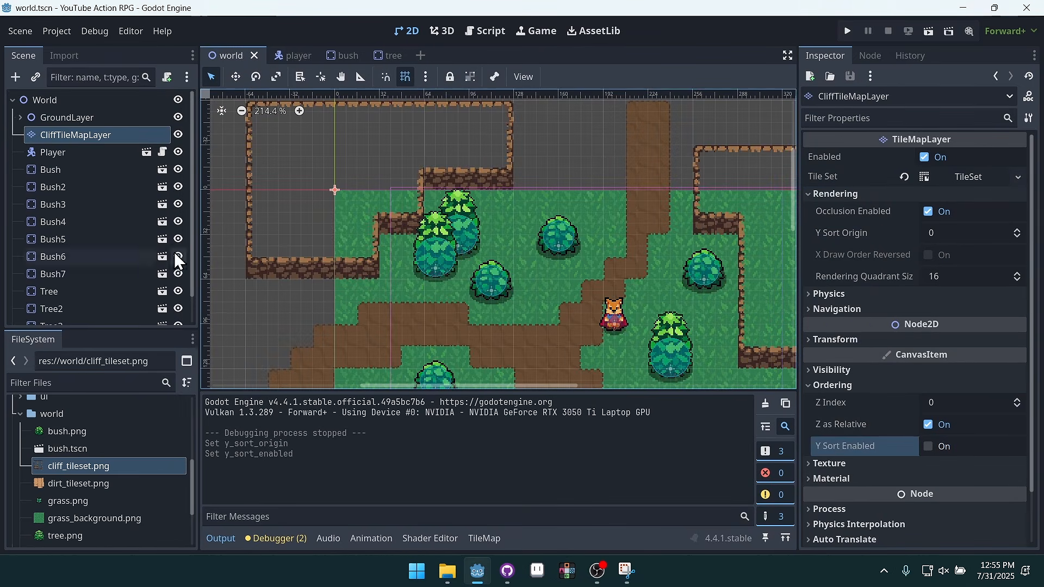
Make CliffTileMapLayer a child of GroundLayer, placed below DirtTileMapLayer, and save the scene
left_click(21, 118)
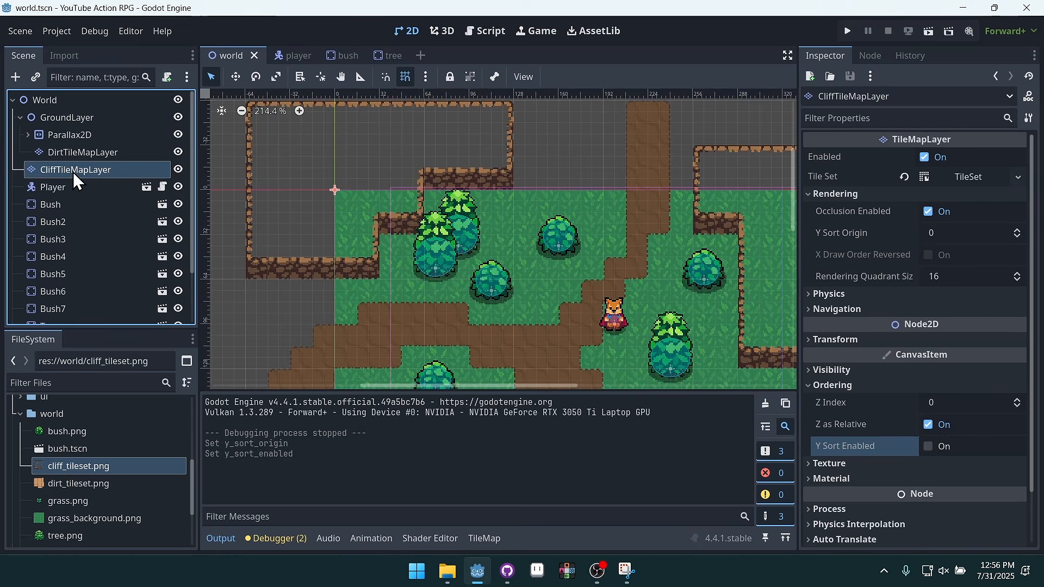
left_click_drag(72, 168, 89, 148)
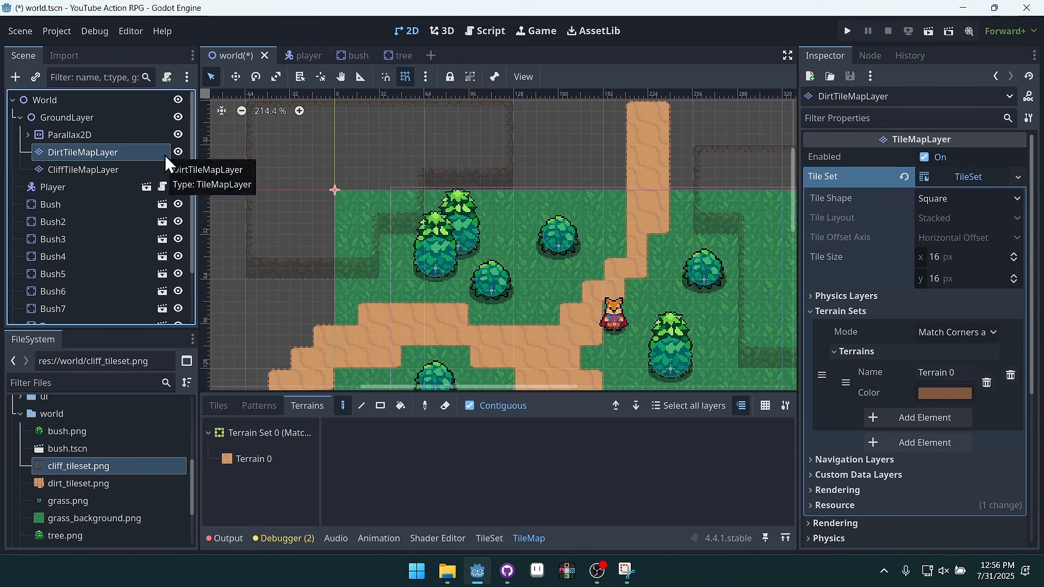
key("ctrl+s")
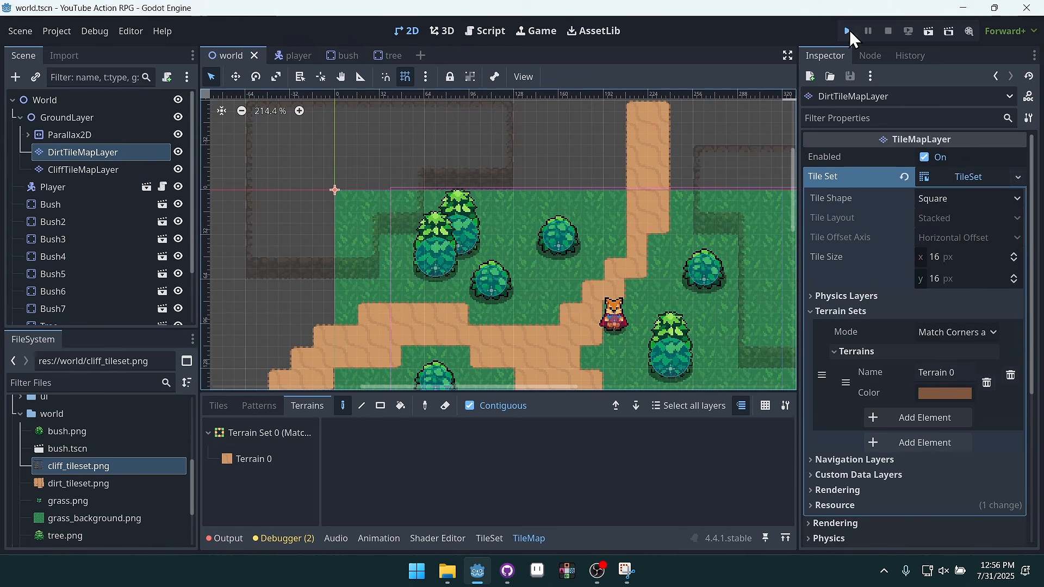
Run the project and walk the player along the upper cliff's front face to check that the cliff draws beneath the player
left_click(848, 31)
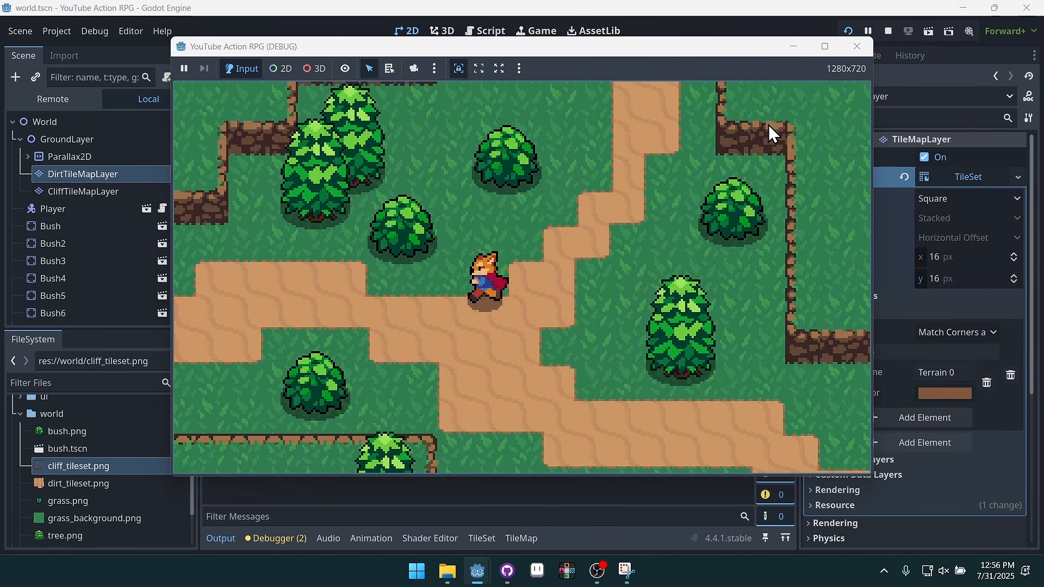
key("Left")
key("Up")
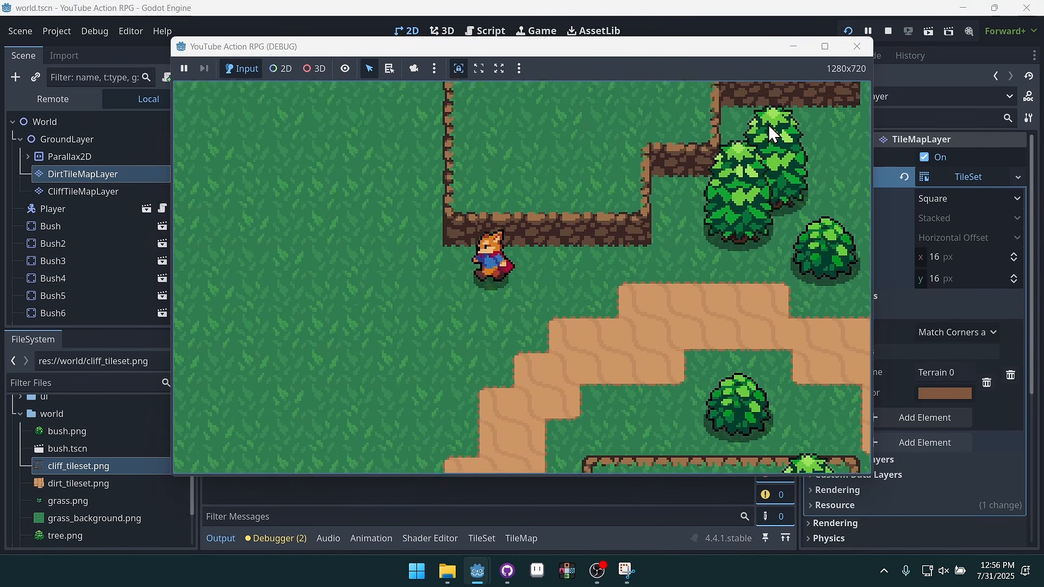
key("Left")
key("Right")
key("Down")
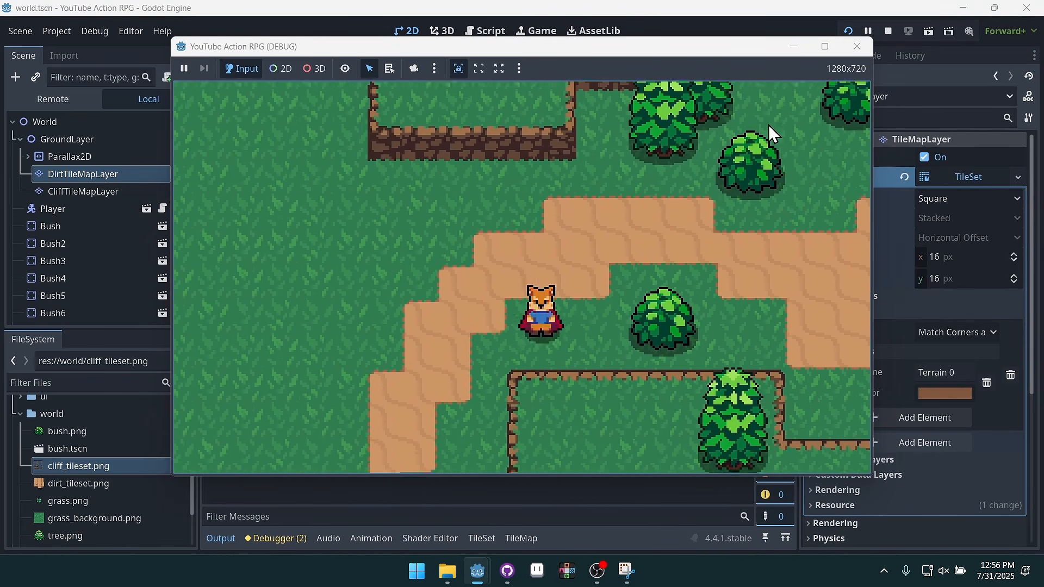
Walk the player to the lower cliff and up and down its left wall to check the drawing order
key("Left")
key("Down")
key("Right")
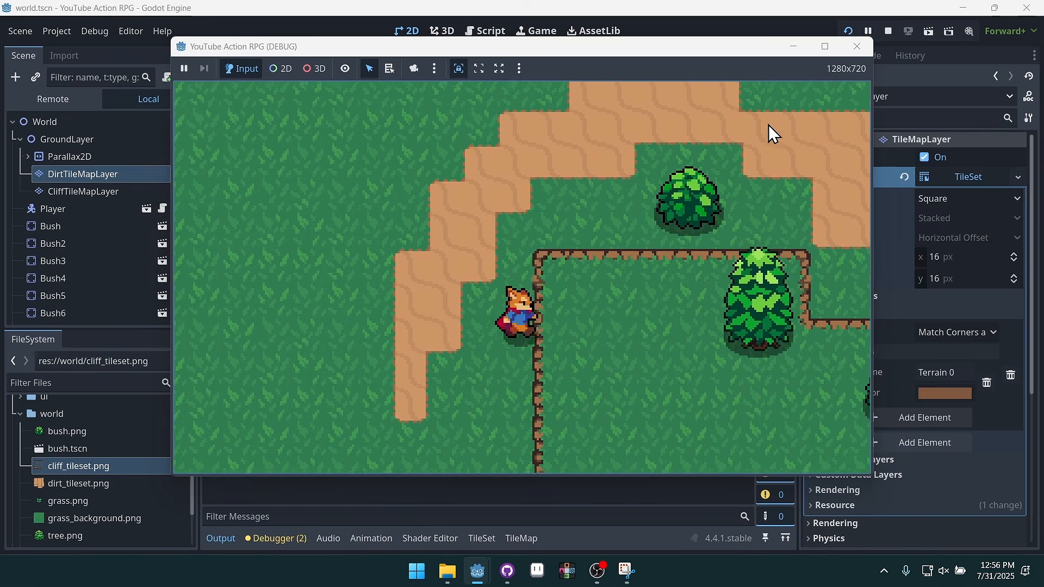
key("Down")
key("Up")
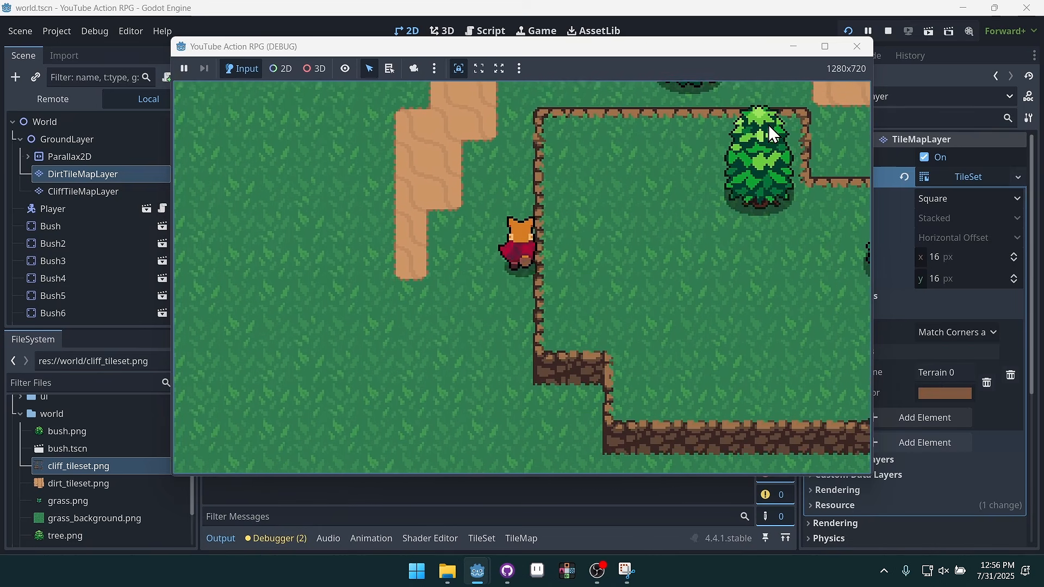
Walk the player around the upper cliff's left wall and top edge, down its right side, and back to the dirt path
key("Left")
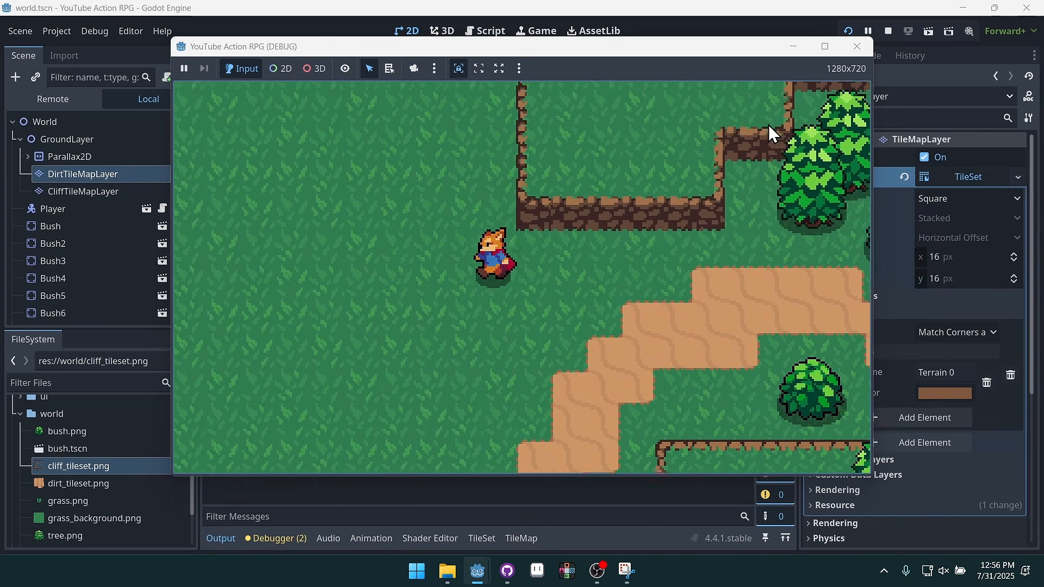
key("Right")
key("Right")
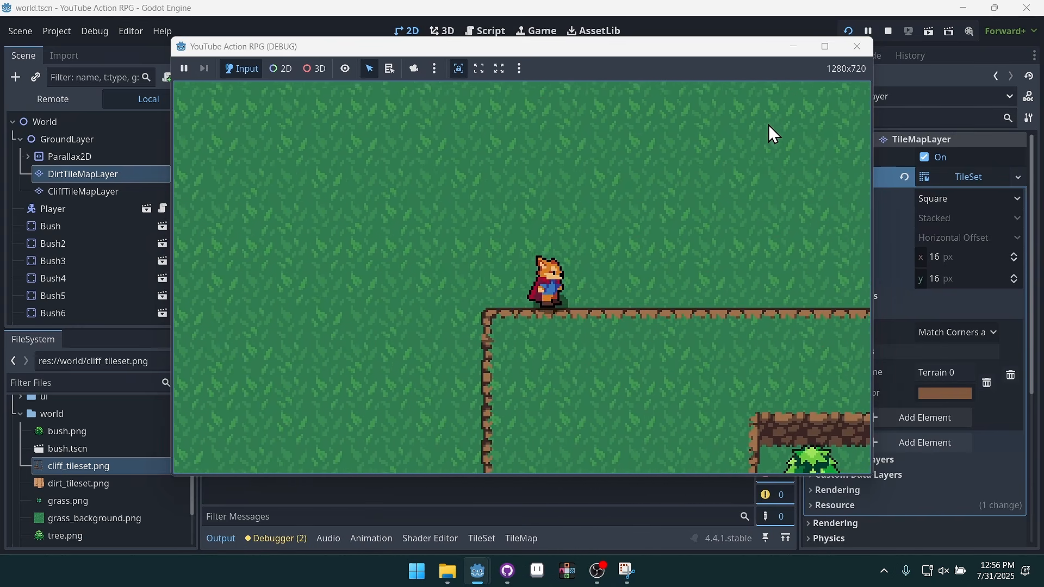
key("Left")
key("Down")
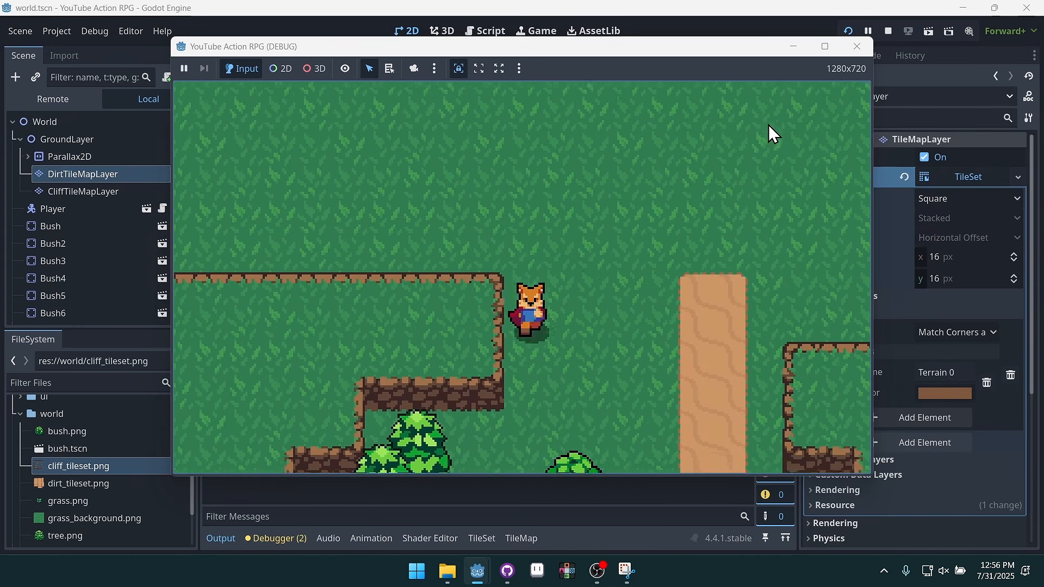
key("Left")
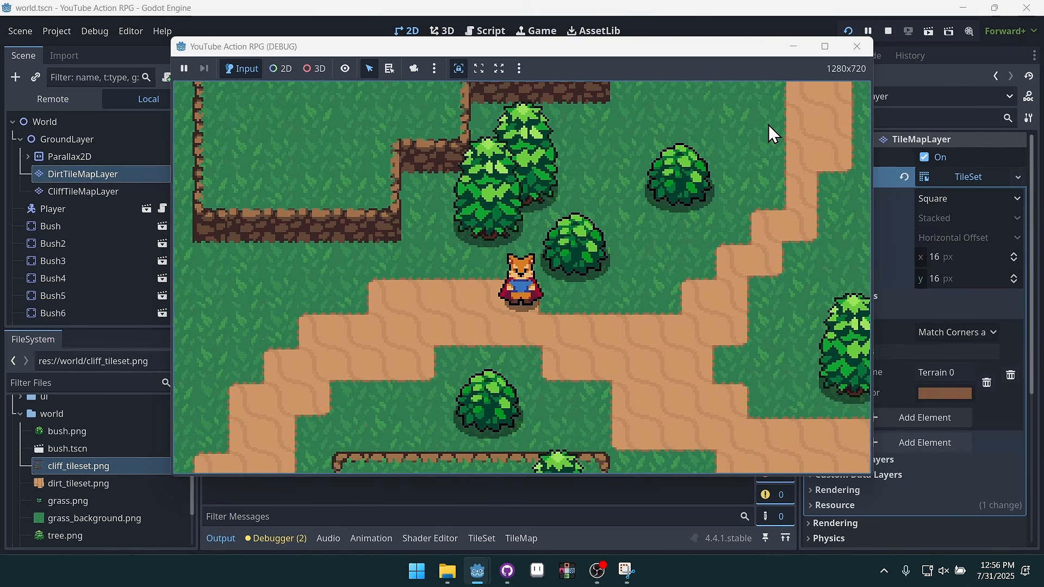
Walk the player up the upper cliff's left wall to its top edge and back down to the front corner to check the drawing order
key("Left")
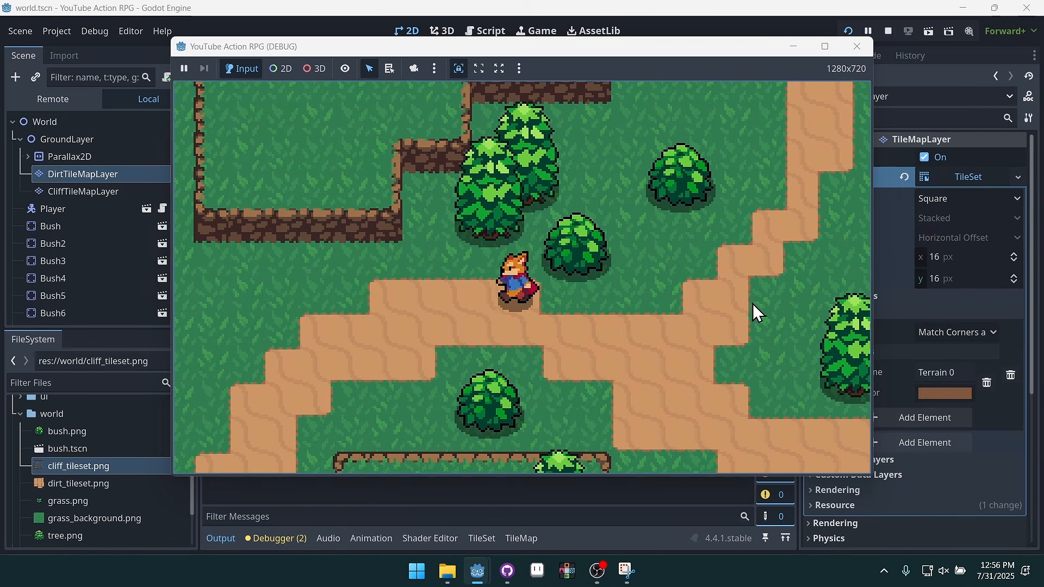
key("Up")
key("Up")
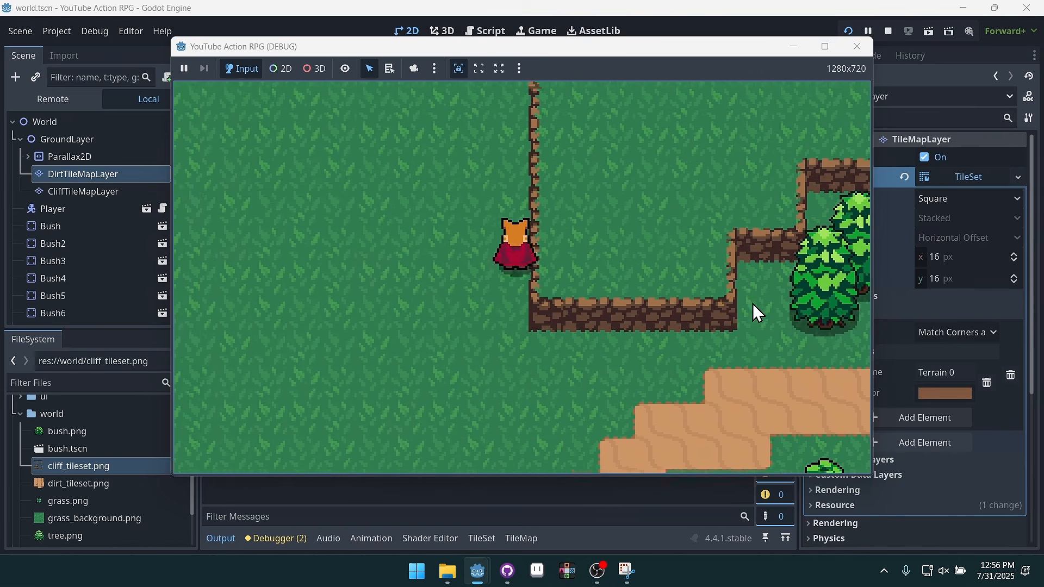
key("Up")
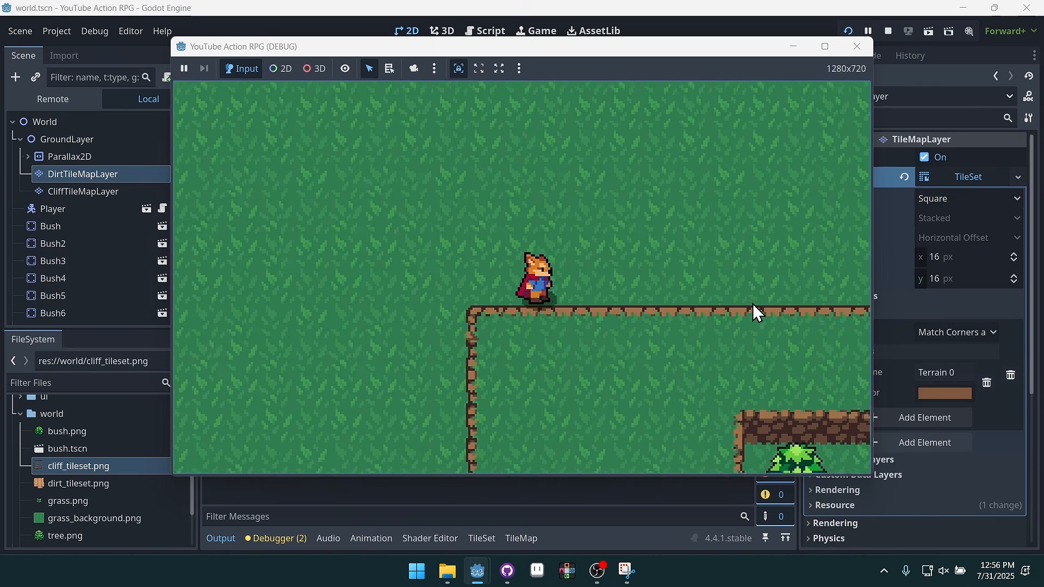
key("Down")
key("Right")
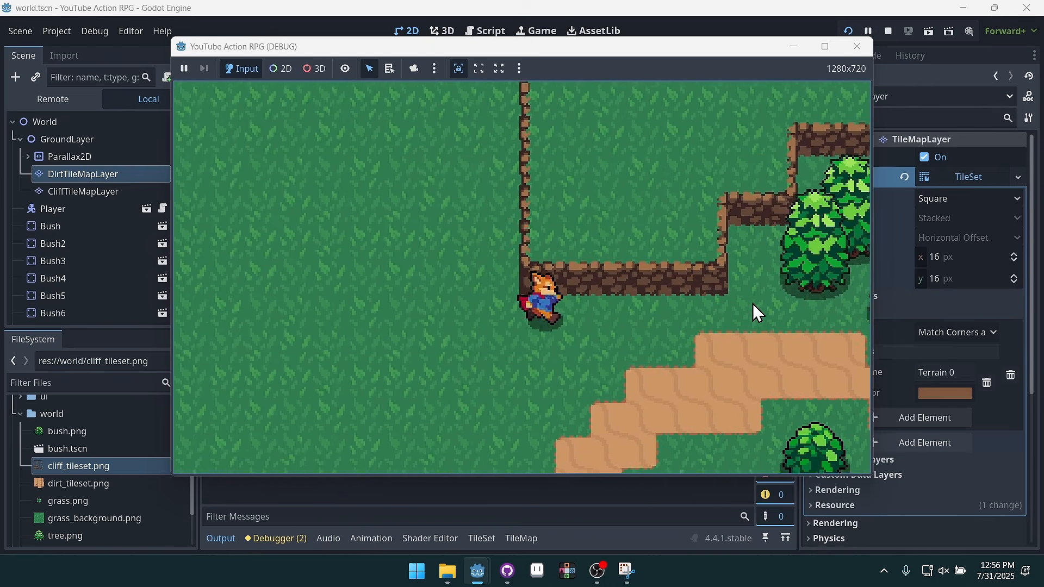
Walk the player along the upper cliff's stepped front face, out past its left wall, and back to the front face
key("Up")
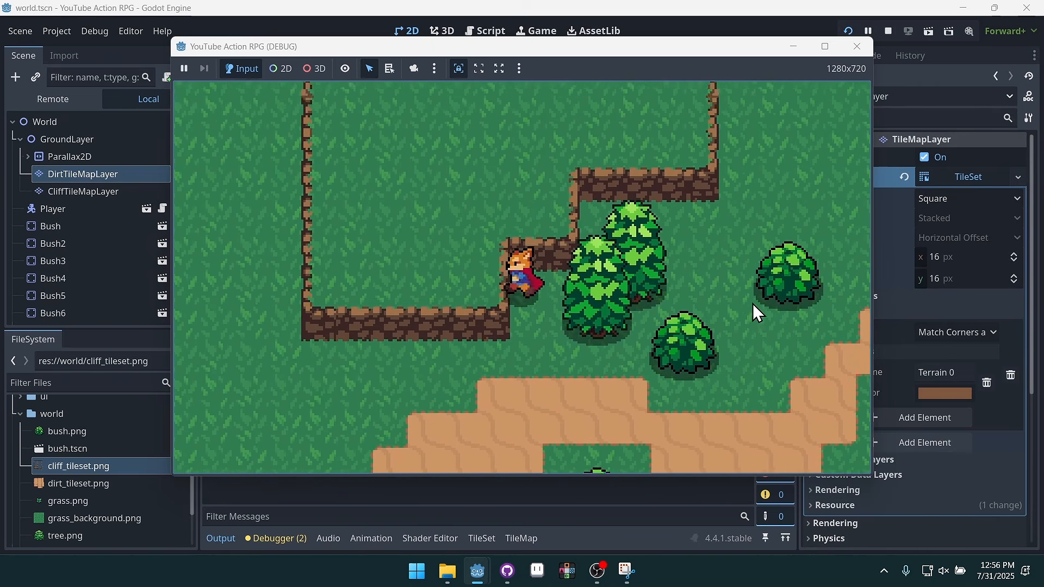
key("Down")
key("Left")
key("Up")
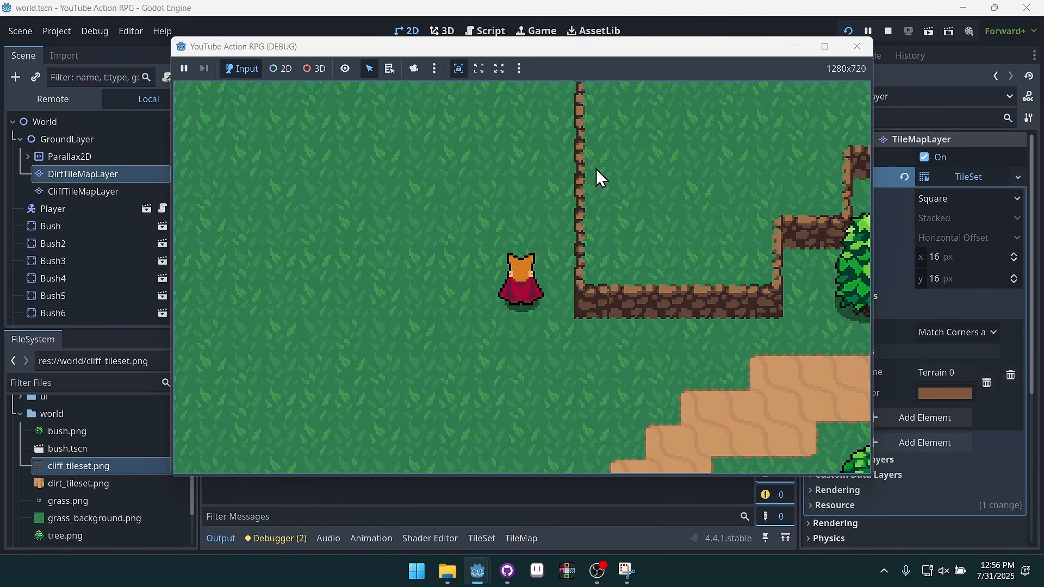
key("Down")
key("Right")
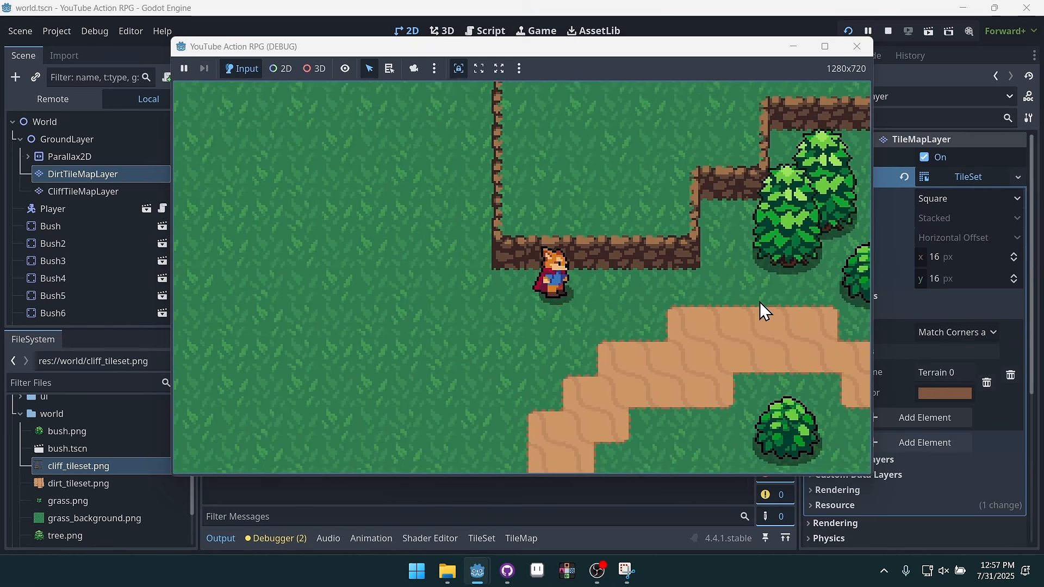
Walk the player down the lower cliff's left wall to its front corner and back up to the dirt path
key("Down")
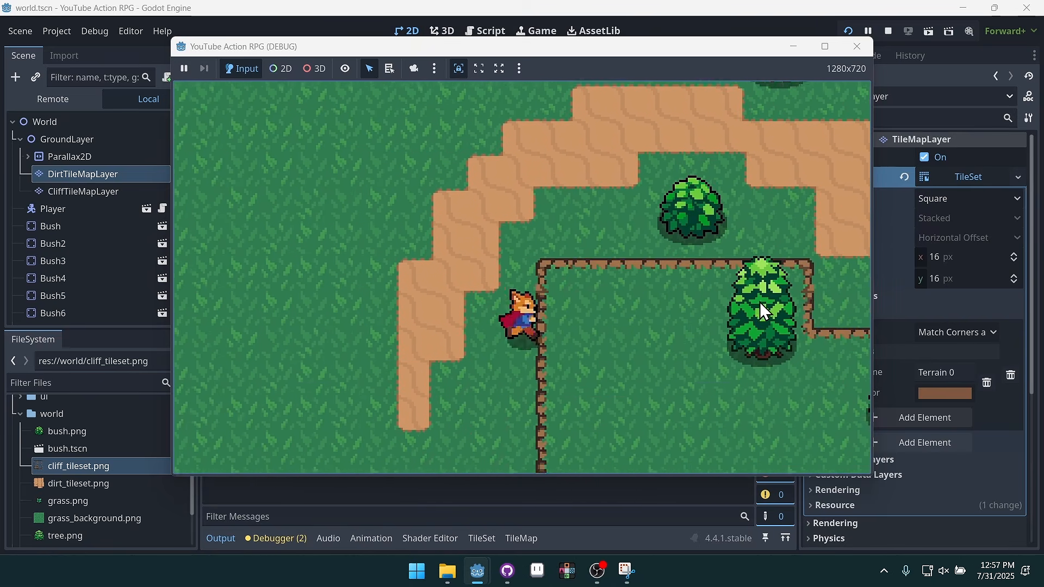
key("Right")
key("Up")
key("Left")
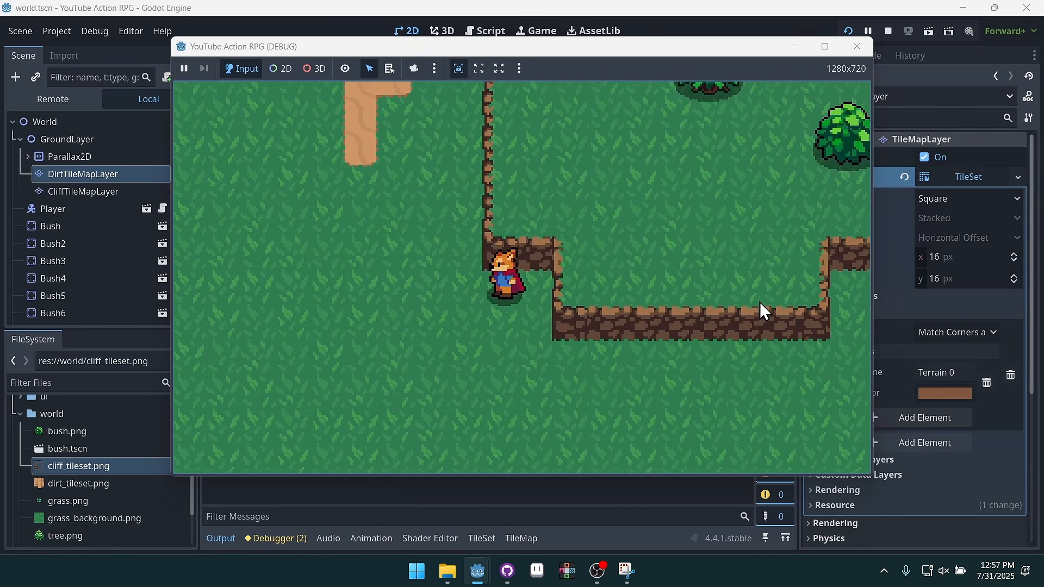
key("Right")
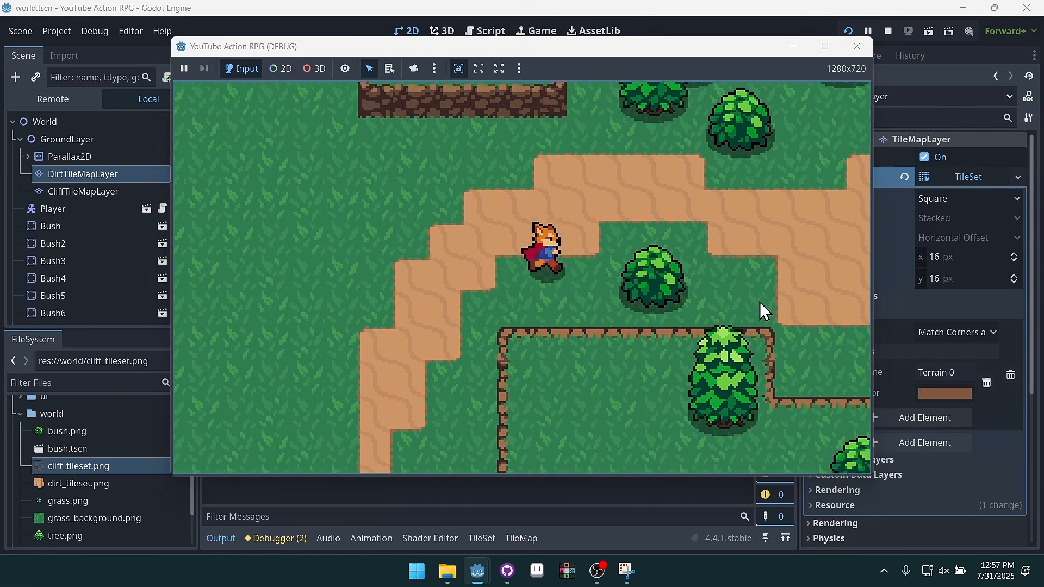
key("Down")
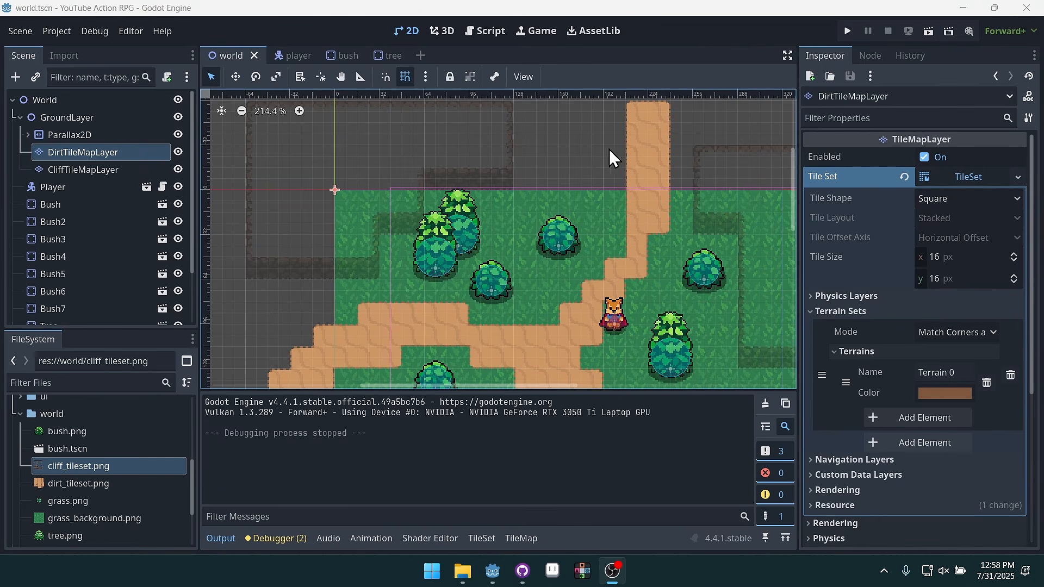
Select the World node, collapse the output log, and look over the painted cliffs, paths and bushes
left_click(87, 104)
scroll(598, 304, "down", 2)
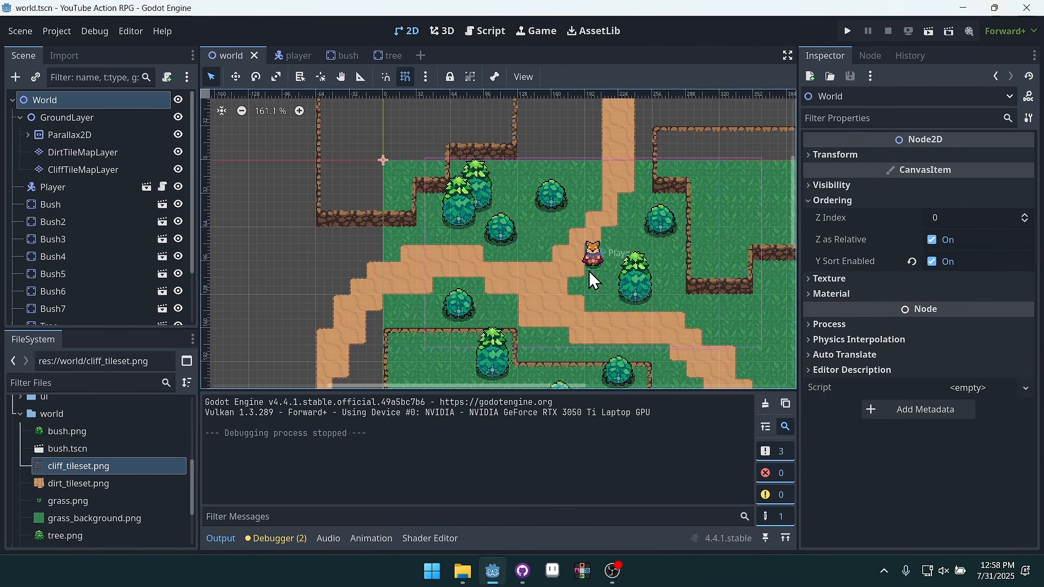
left_click(237, 537)
middle_click_drag(633, 319, 596, 366)
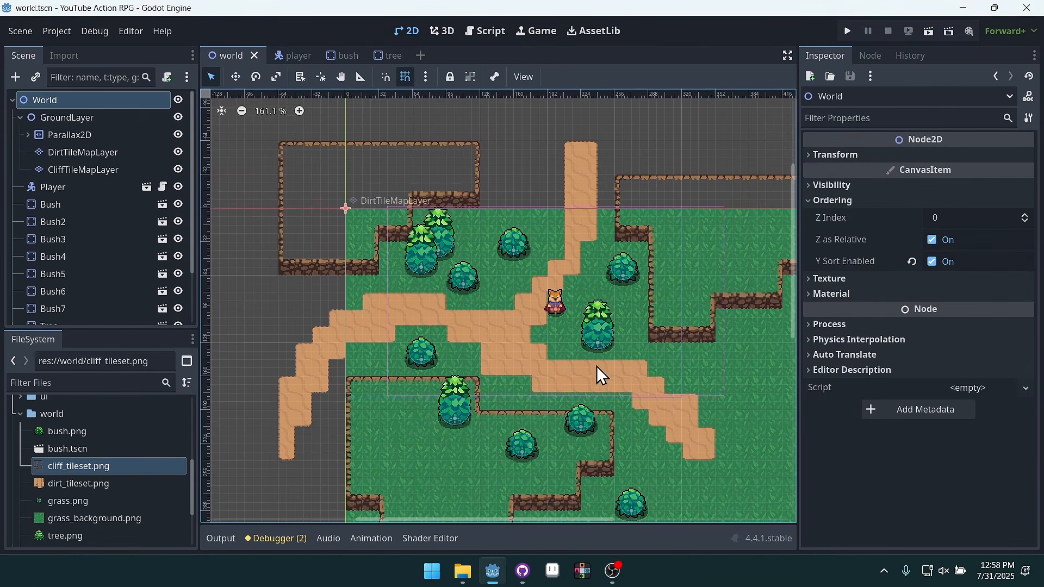
middle_click_drag(683, 366, 659, 334)
scroll(575, 345, "up", 2)
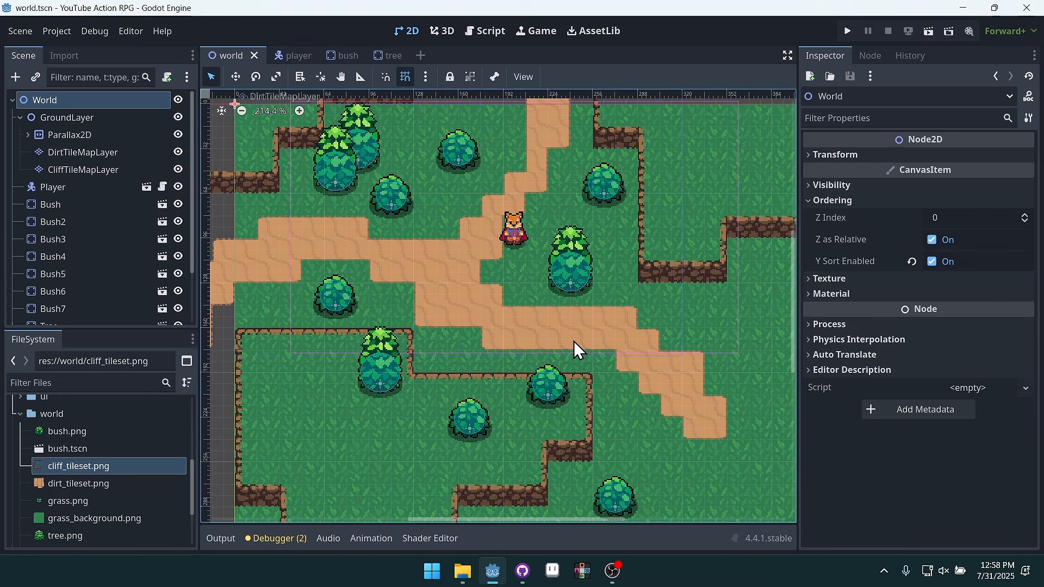
middle_click_drag(517, 361, 566, 351)
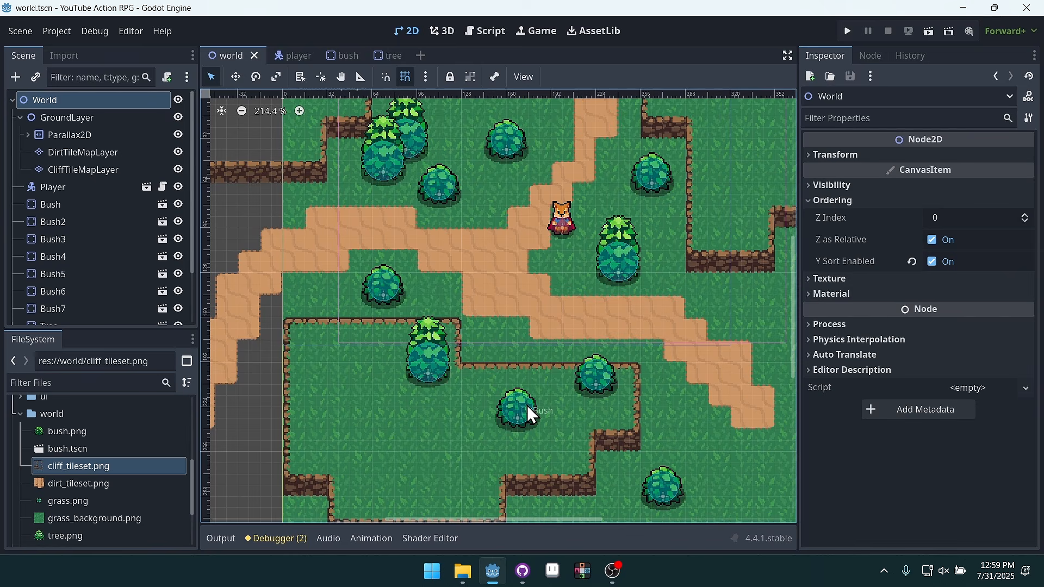
Save CliffTileMapLayer's tile set as a reusable resource named cliff_tileset.tres in the world folder
left_click(97, 170)
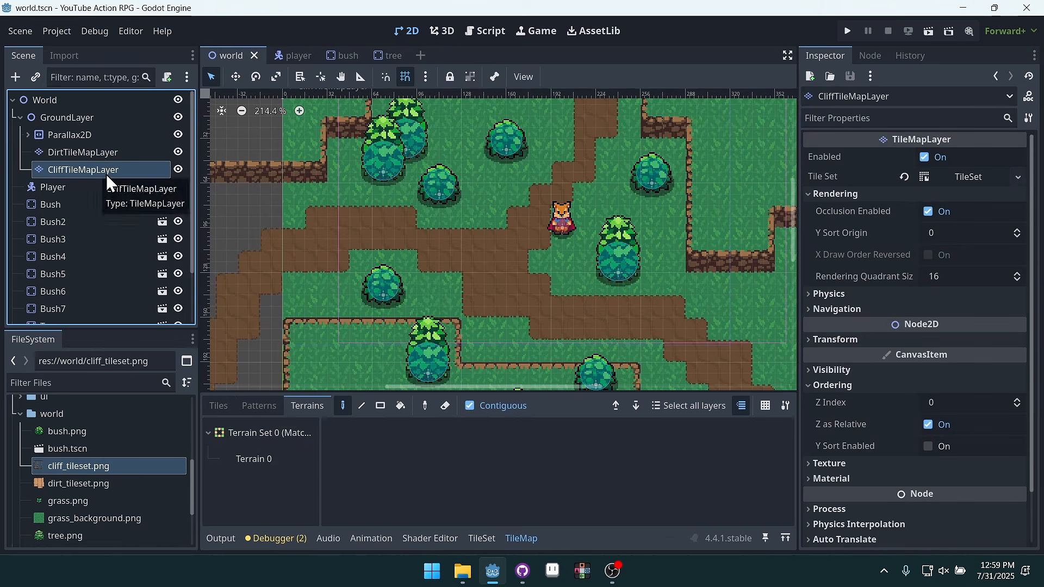
left_click(1017, 177)
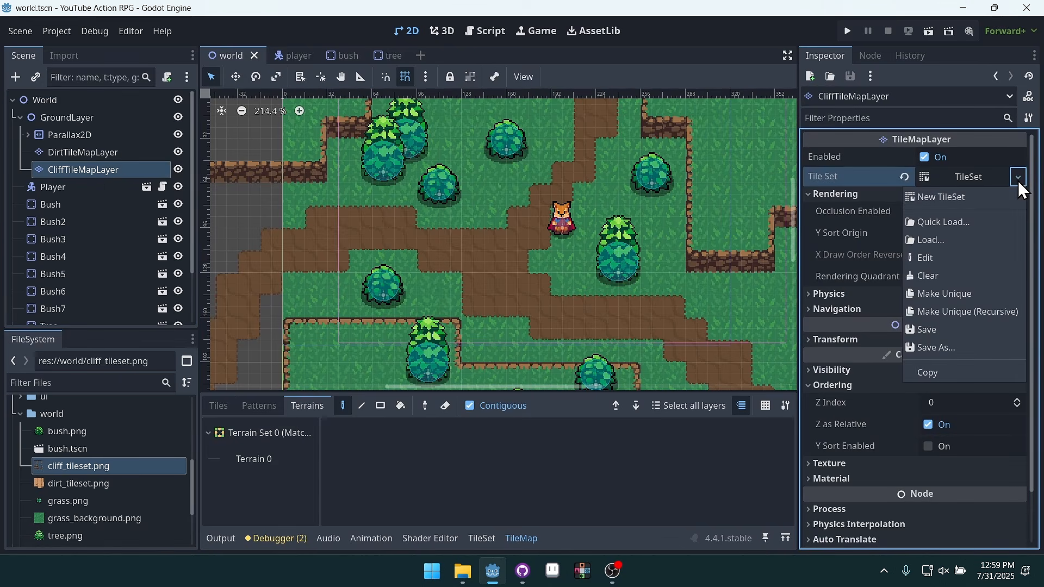
left_click(681, 99)
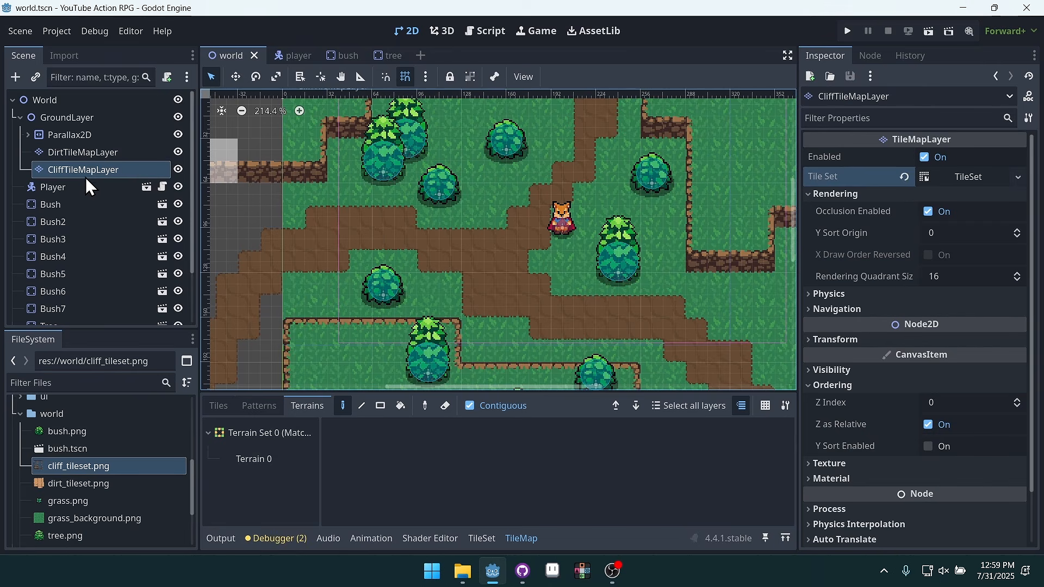
left_click(1018, 177)
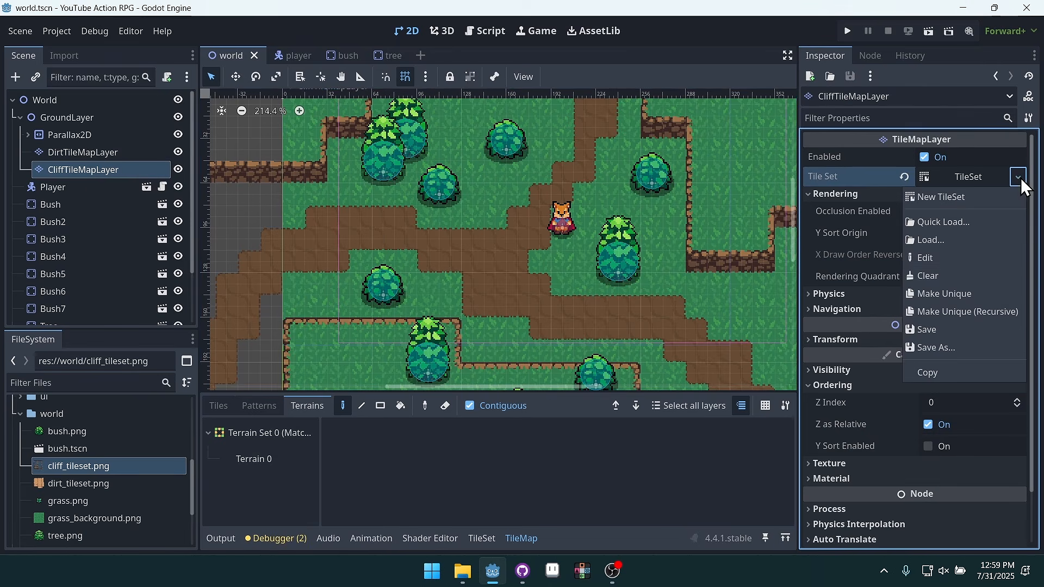
left_click(958, 350)
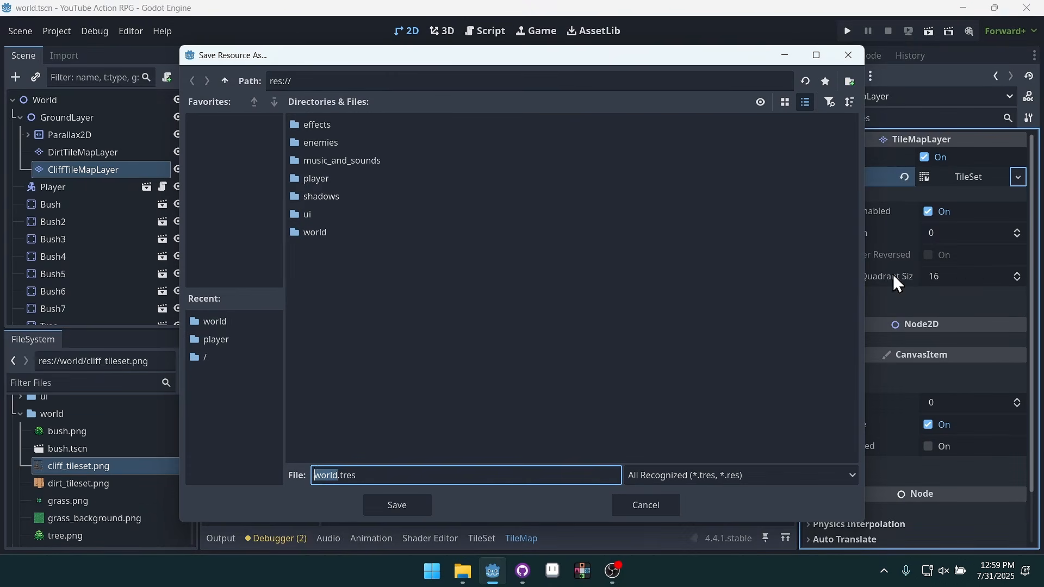
left_click_drag(433, 56, 584, 91)
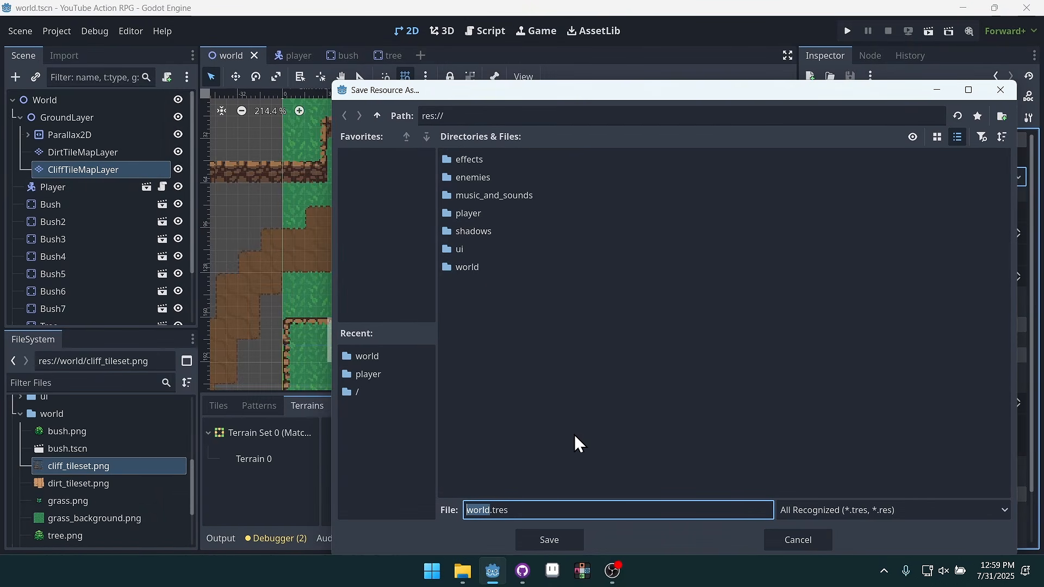
double_click(484, 268)
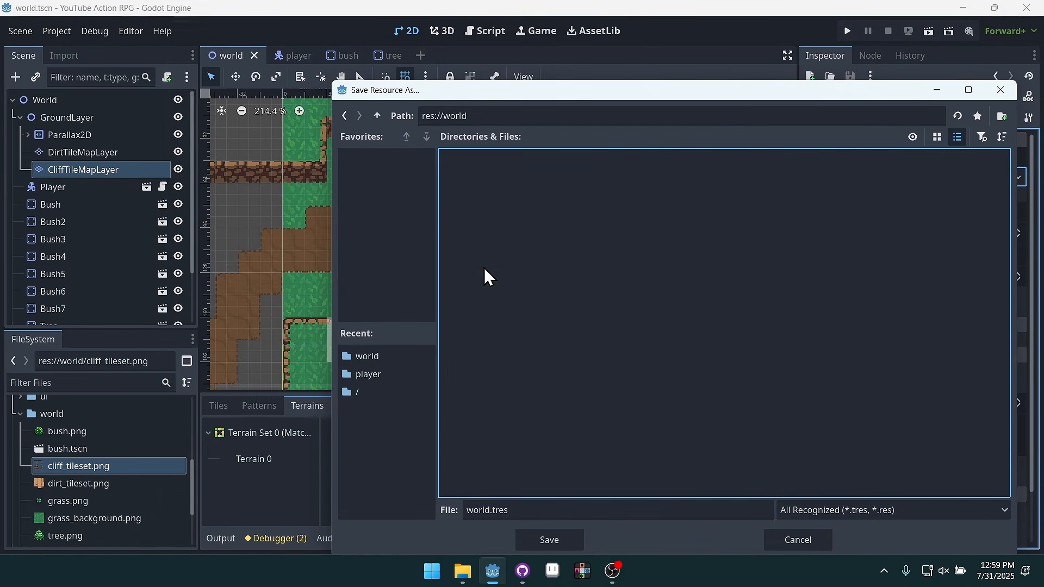
left_click(485, 511)
type("c")
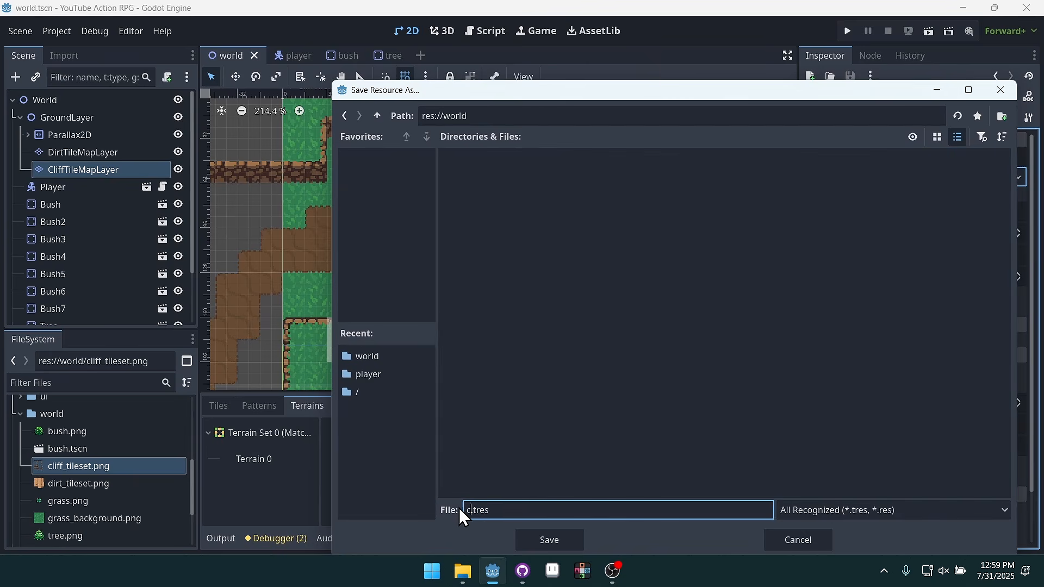
type("iff_tileset")
left_click(550, 537)
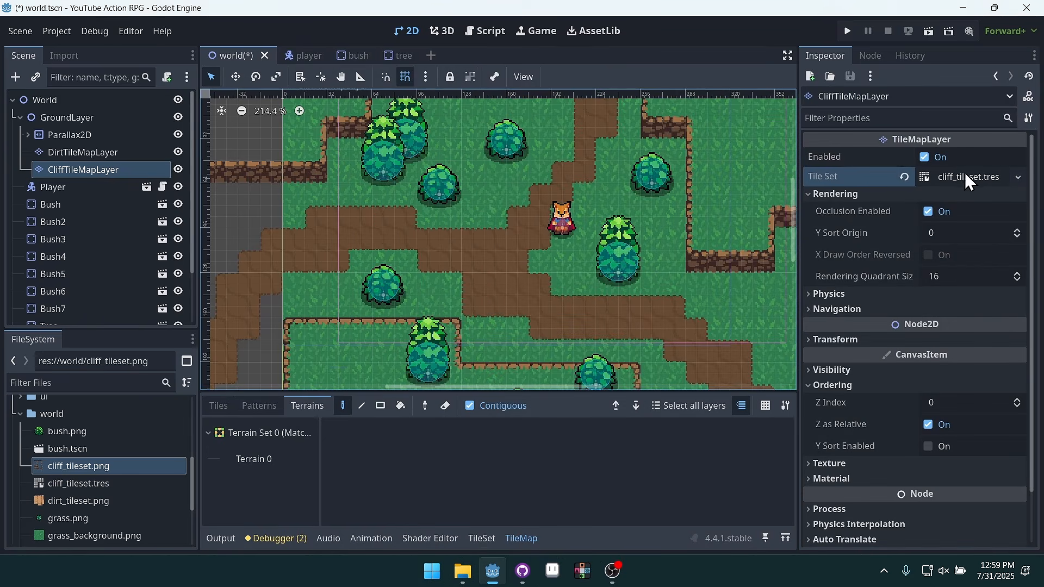
Open the cliff_tileset.tres resource to inspect its properties, and return to CliffTileMapLayer
left_click(83, 484)
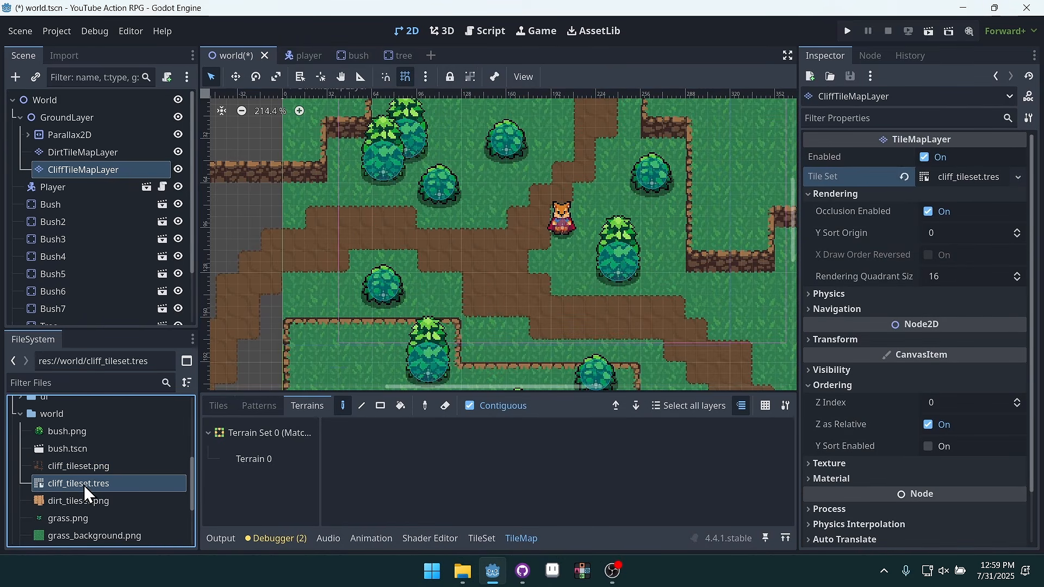
double_click(92, 481)
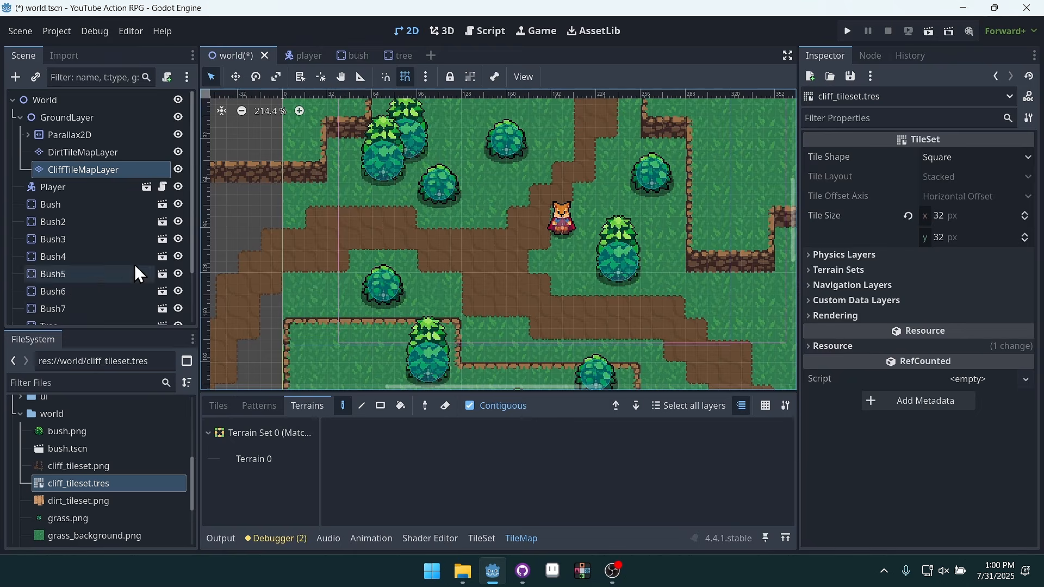
left_click(109, 154)
left_click(106, 171)
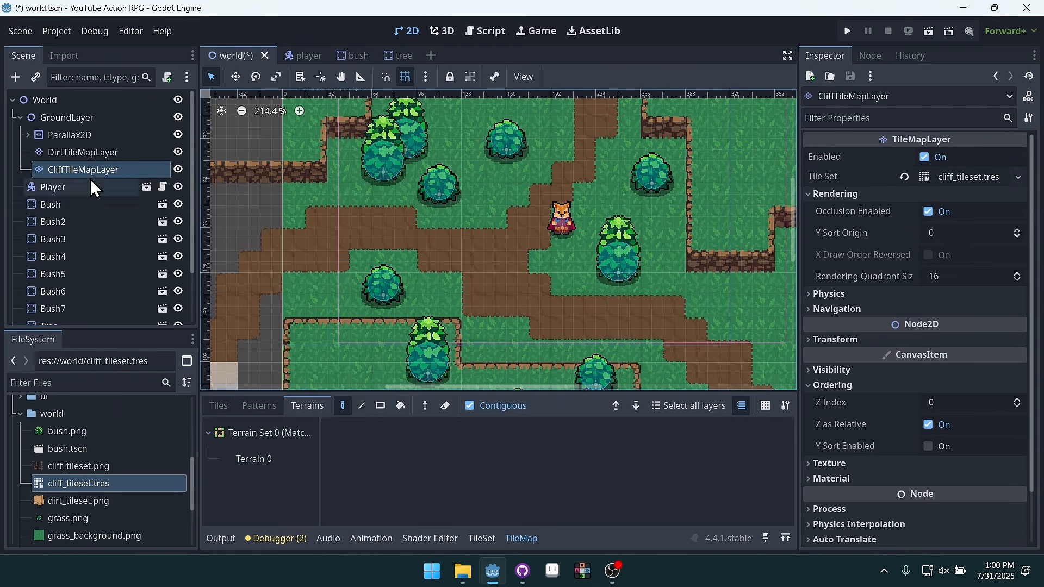
Add a new TileMapLayer node under GroundLayer and assign cliff_tileset.tres as its tile set
scroll(435, 266, "down", 6)
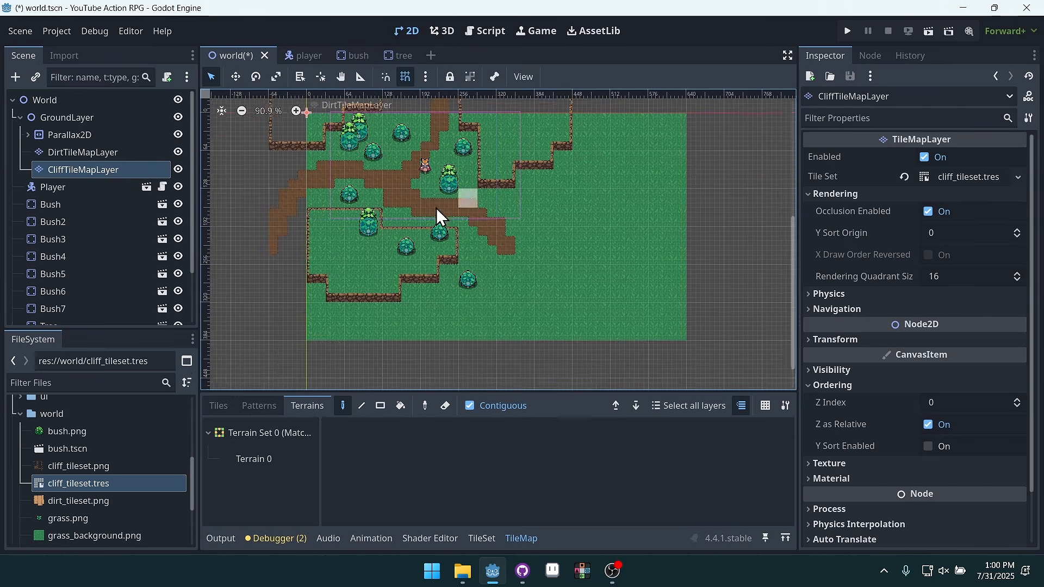
left_click(65, 118)
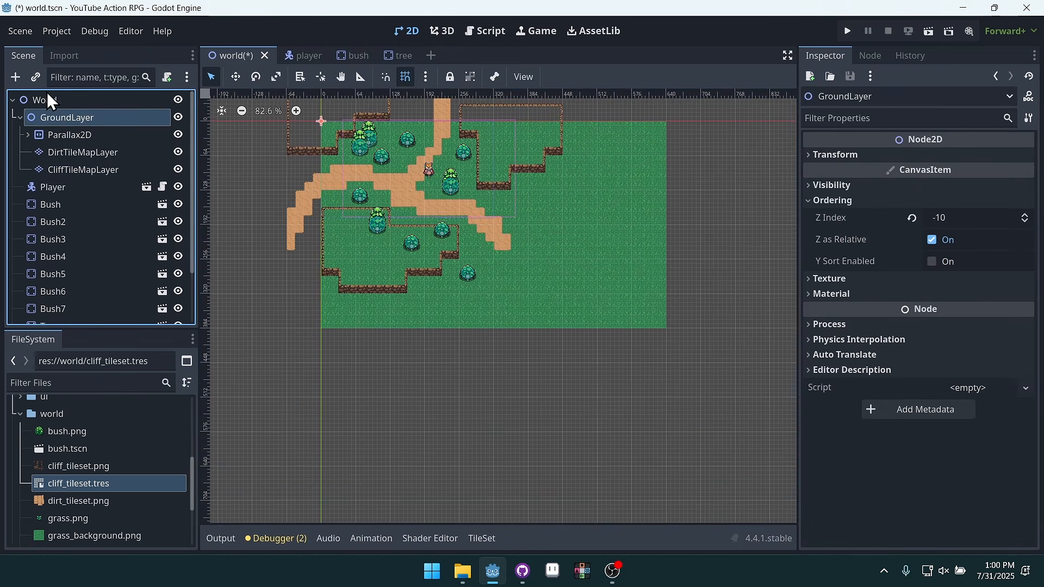
left_click(15, 77)
type("time")
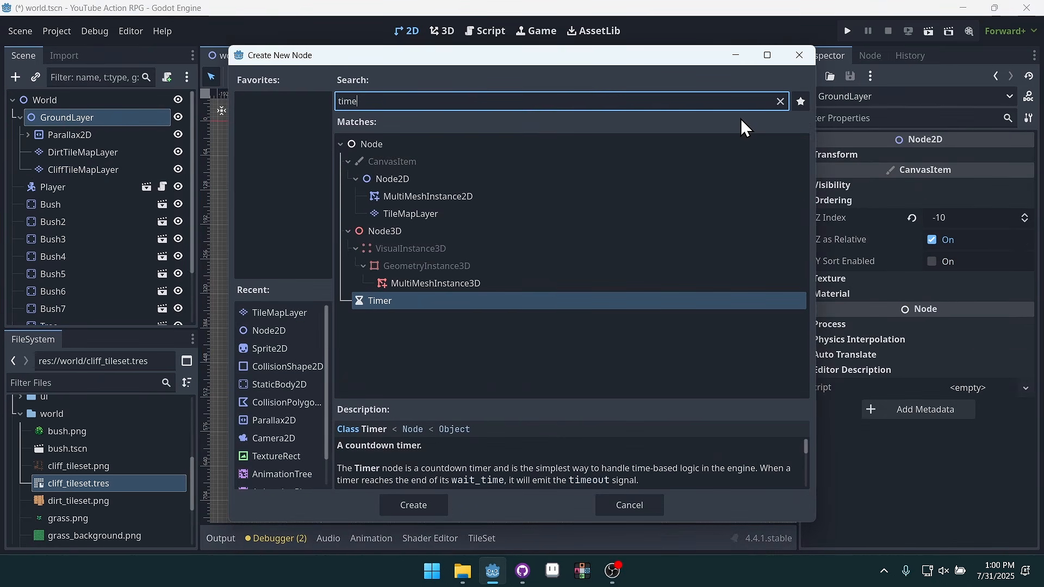
key("Up")
key("Up")
key("Up")
key("Up")
key("Up")
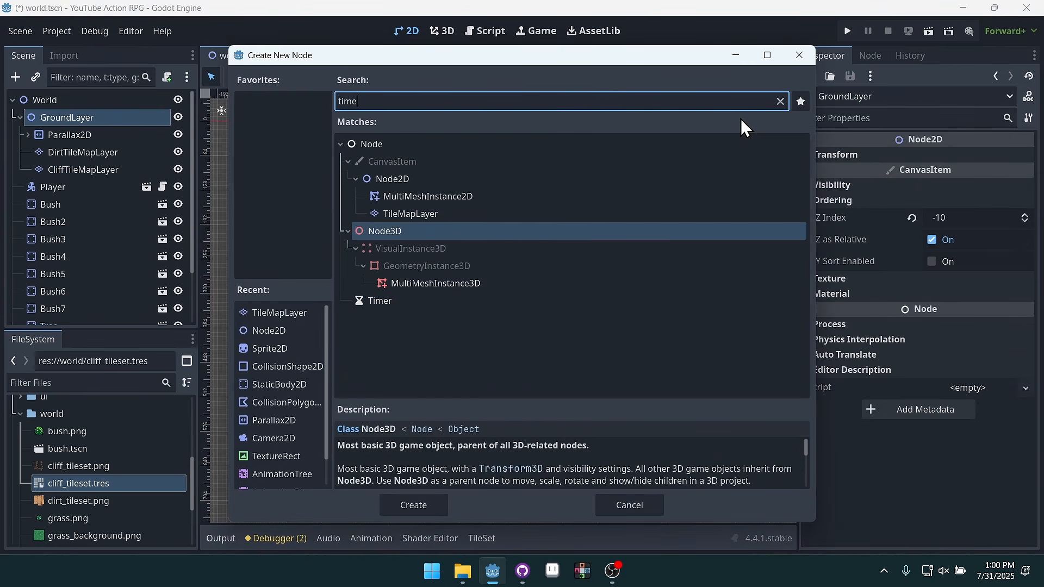
key("Return")
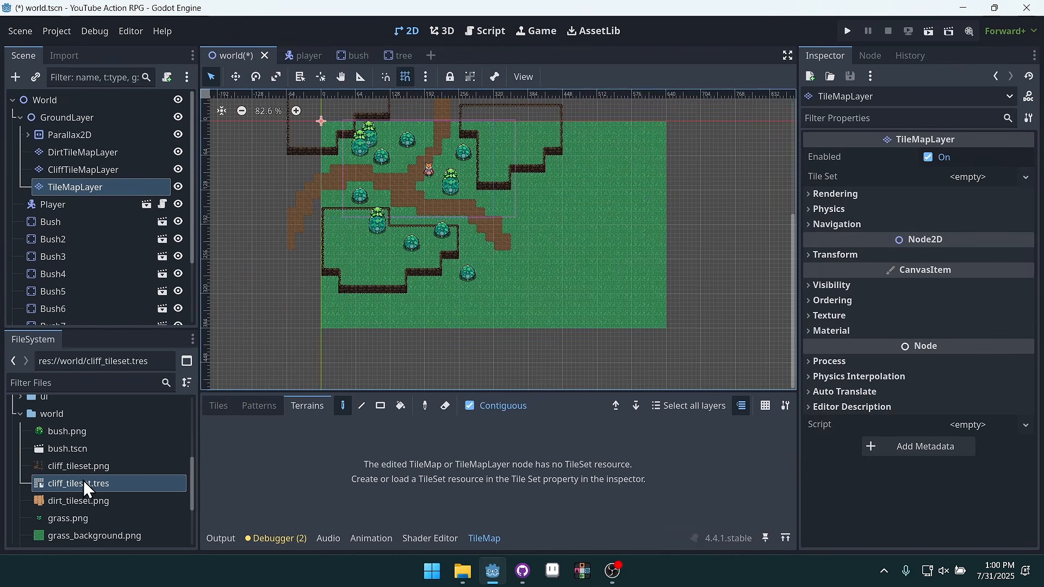
left_click_drag(112, 483, 962, 189)
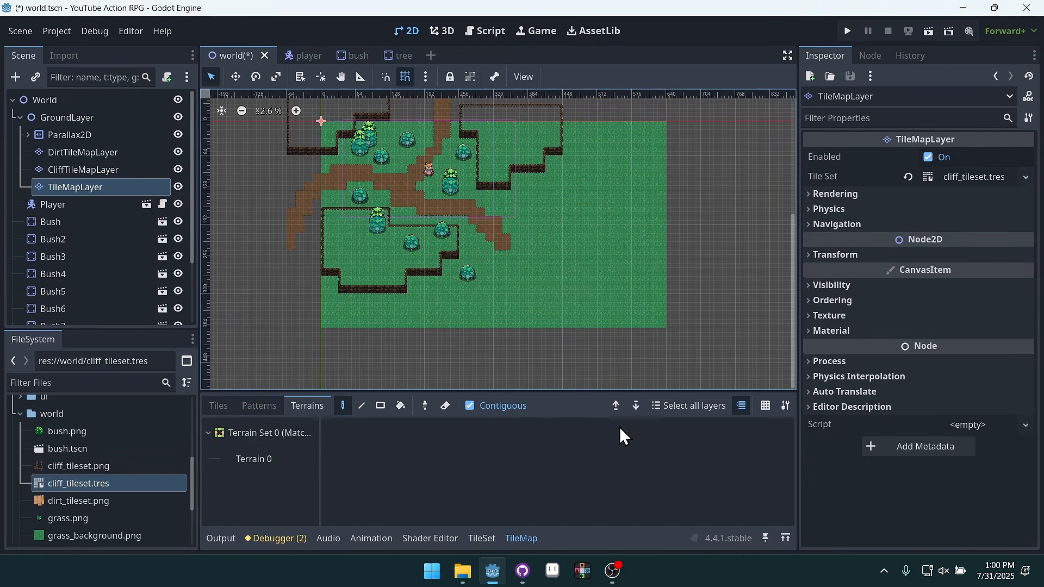
Paint a closed Terrain 0 cliff about five by four tiles on the new layer, beside the dirt path's lower-right end
left_click(255, 459)
left_click_drag(543, 242, 589, 236)
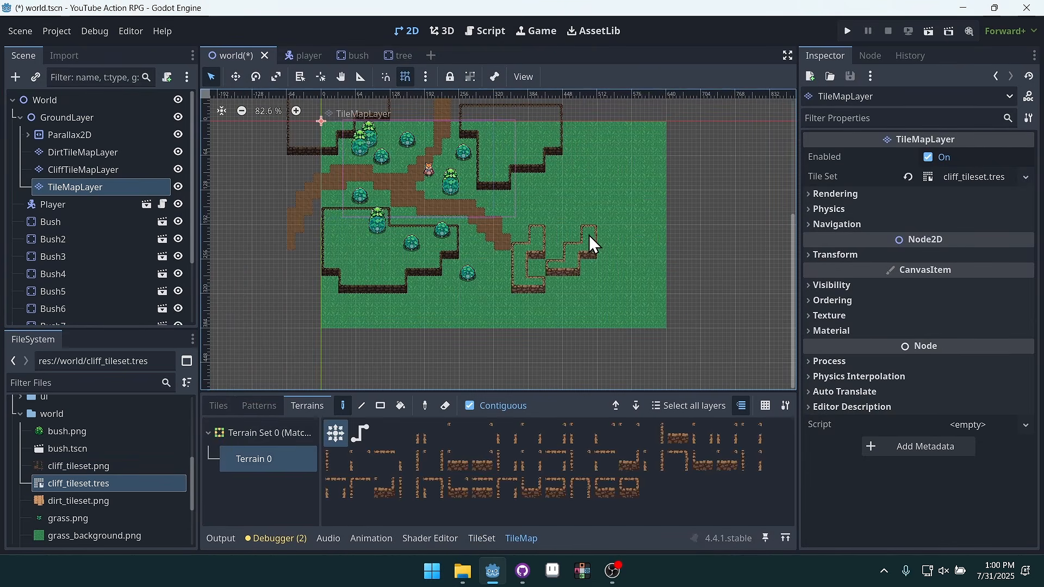
left_click(579, 267)
scroll(624, 246, "up", 8)
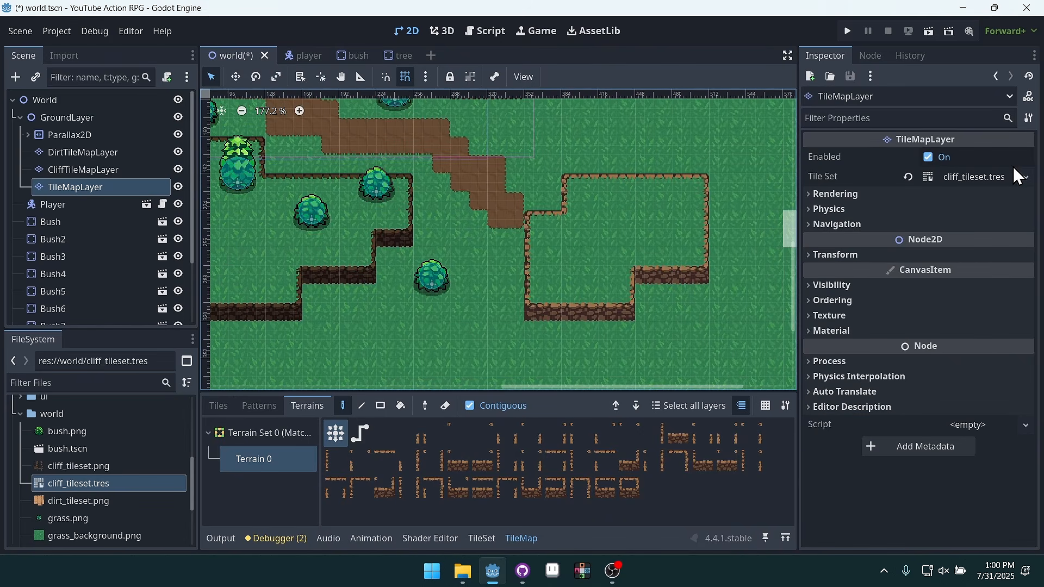
Paint a second Terrain 0 cliff about three by two tiles on the new TileMapLayer, above the first one
middle_click_drag(662, 234, 605, 351)
mouse_move(634, 164)
left_mouse_down()
mouse_move(636, 211)
mouse_move(670, 161)
left_mouse_up()
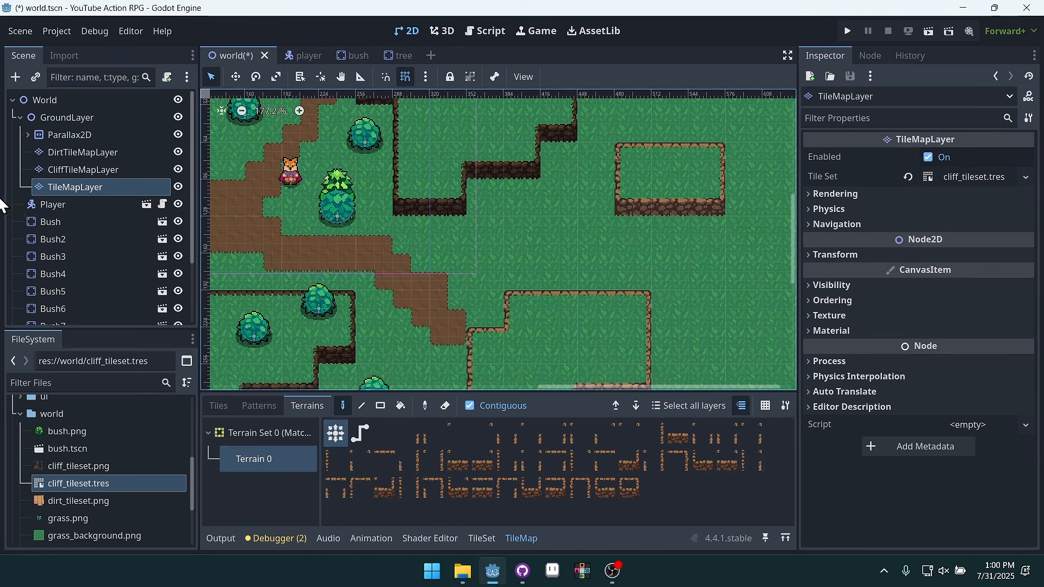
scroll(587, 260, "left", 4)
scroll(587, 260, "down", 2)
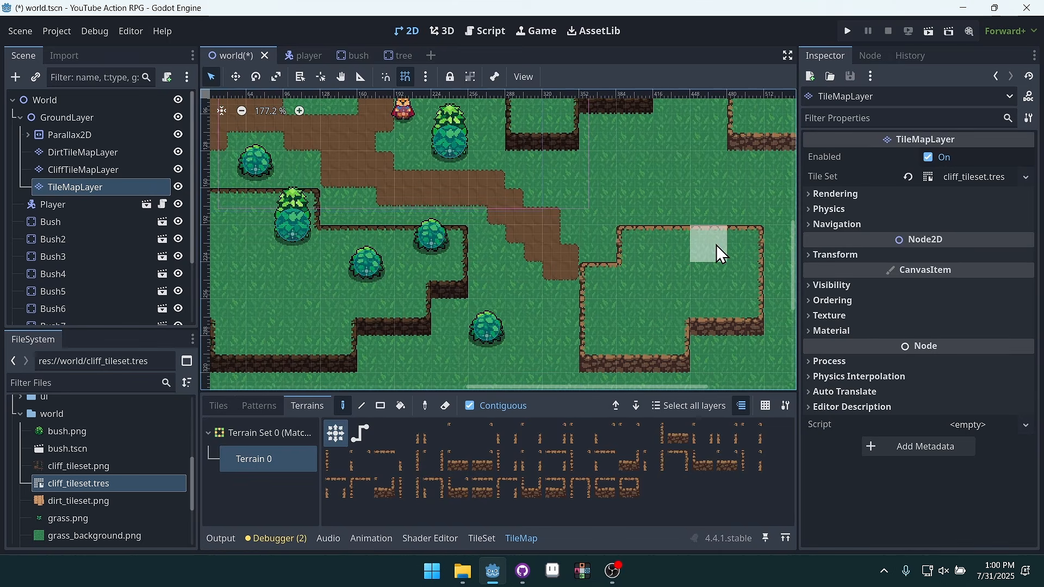
middle_click_drag(716, 245, 647, 298)
middle_click_drag(558, 301, 625, 253)
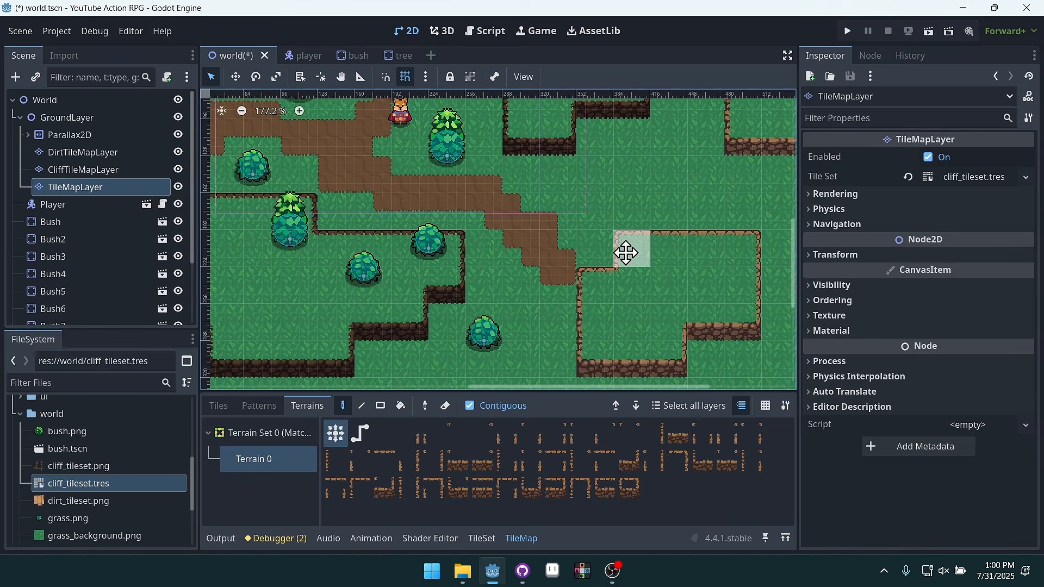
Delete the extra TileMapLayer node under GroundLayer and save the world scene
left_click(66, 169)
left_click(107, 188)
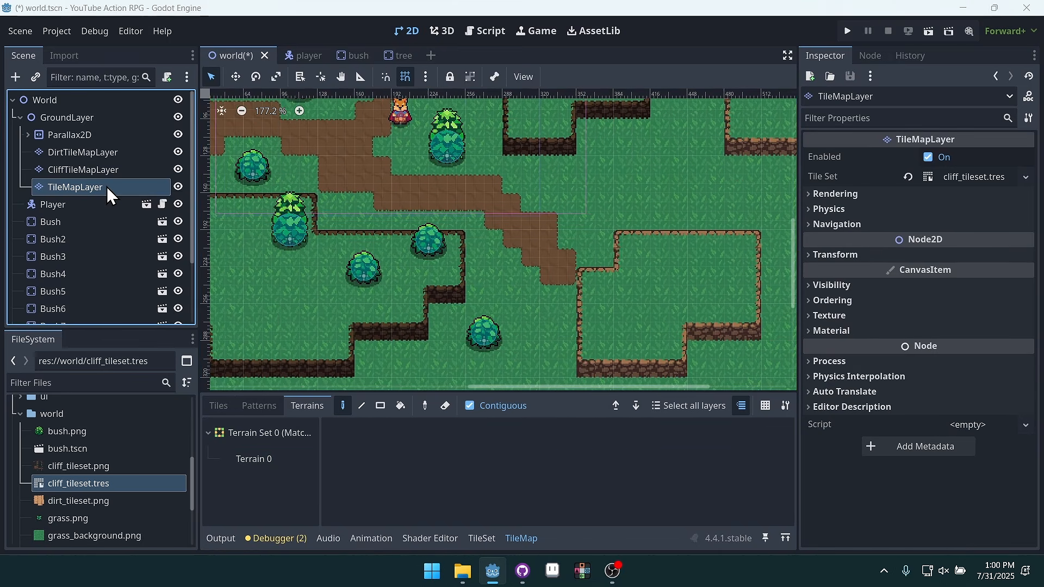
key("Delete")
key("Return")
key("ctrl+s")
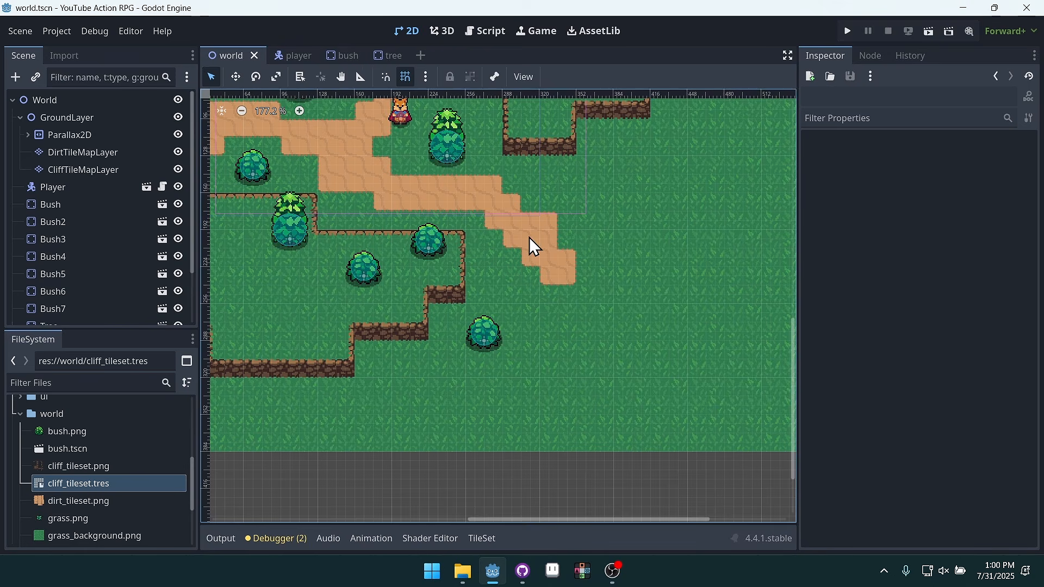
Save DirtTileMapLayer's tile set as a reusable resource named dirt_tileset.tres in the world folder
middle_click_drag(496, 242, 630, 334)
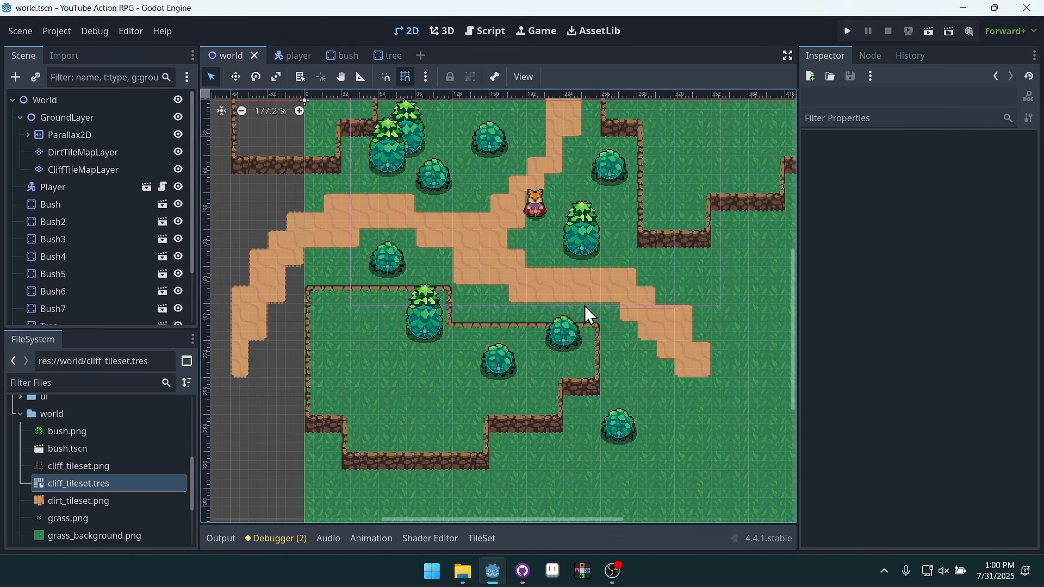
middle_click_drag(535, 275, 496, 346)
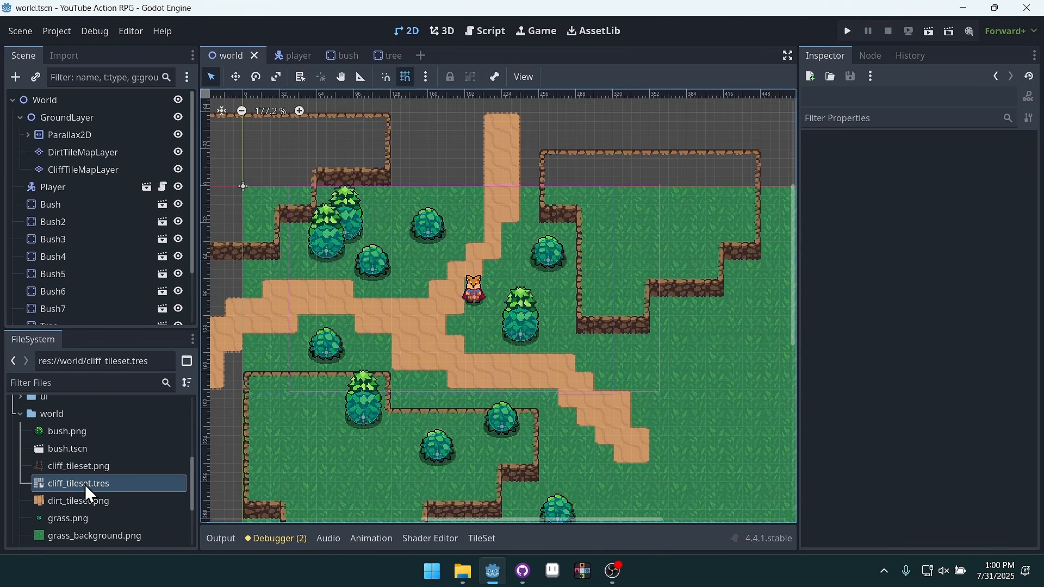
left_click(93, 153)
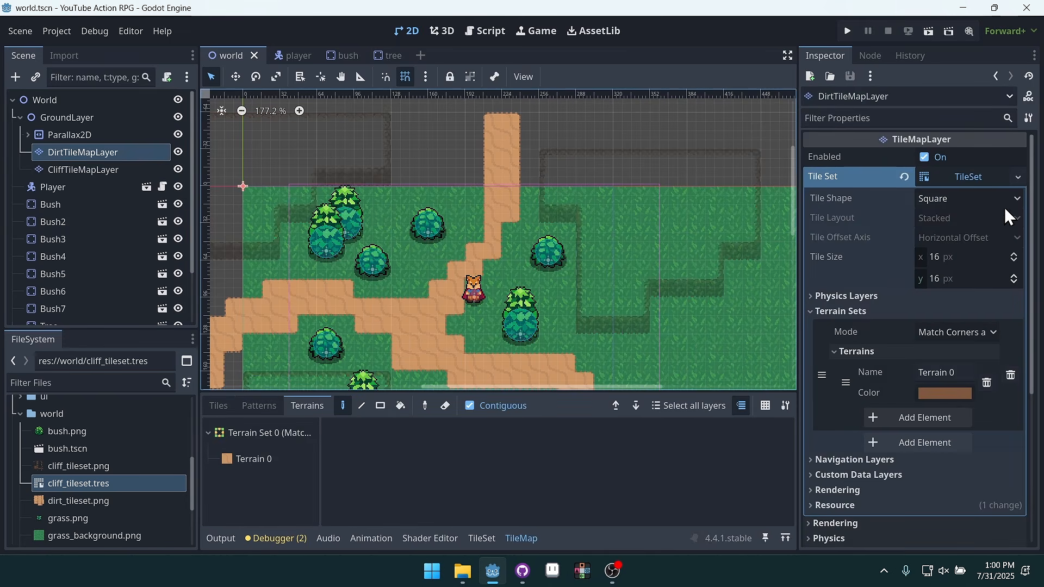
left_click(1018, 177)
left_click(963, 348)
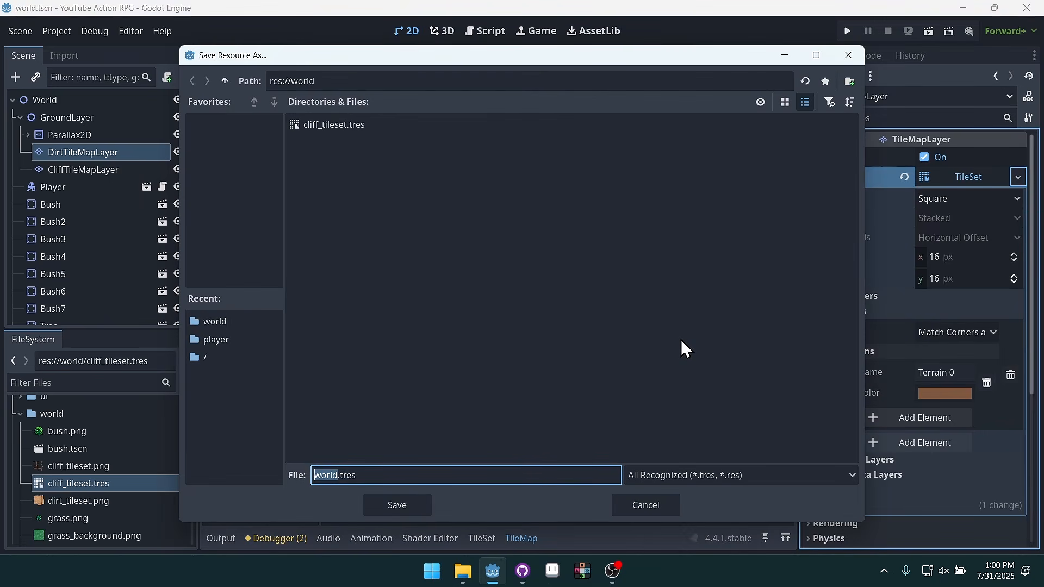
type("dirt_tileset")
left_click(413, 497)
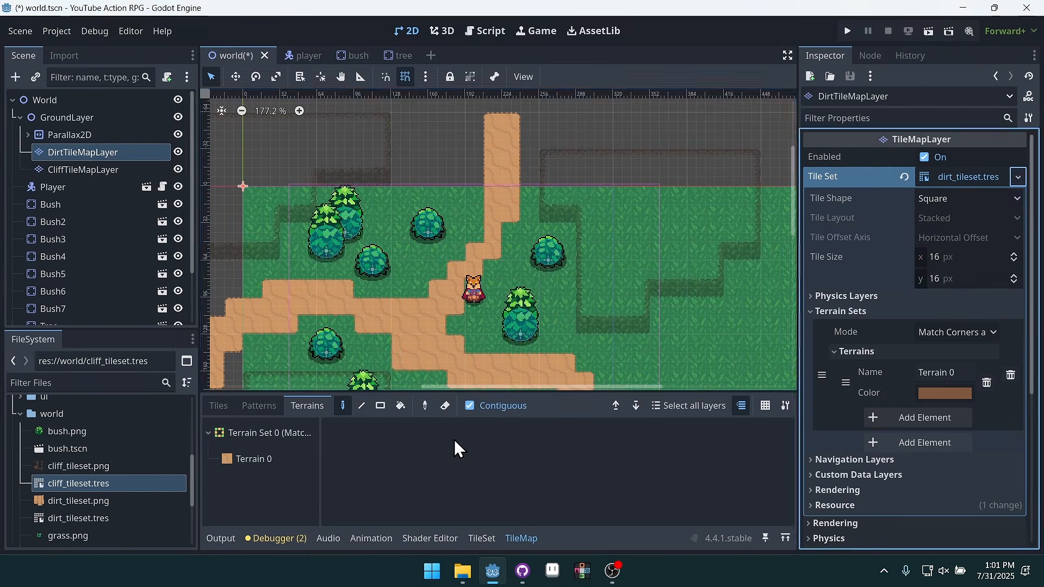
middle_click_drag(667, 321, 536, 222)
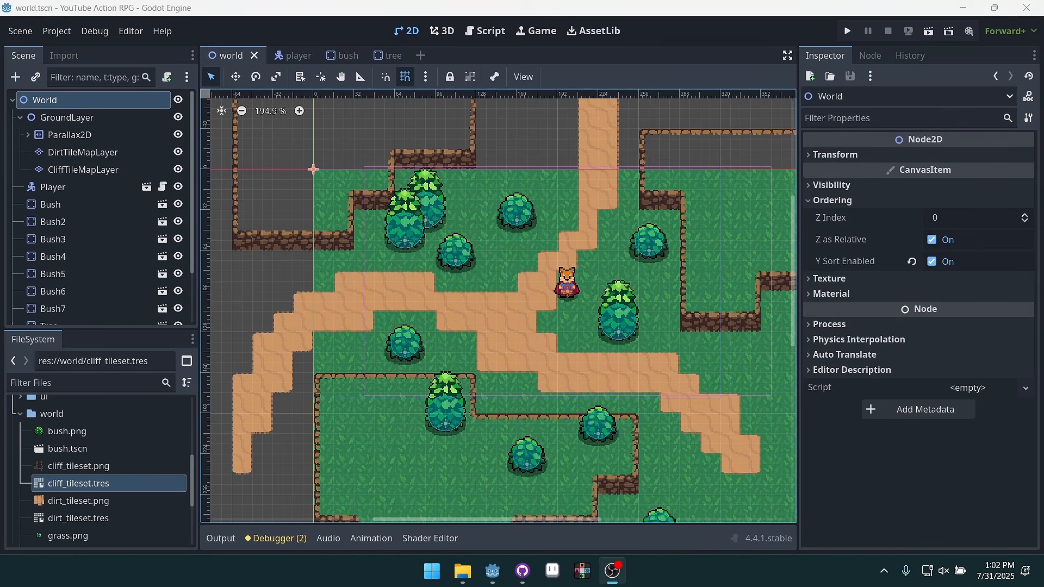
Run the project and test walking and rolling the player in all directions along the dirt paths, and close the game
key("alt+Tab")
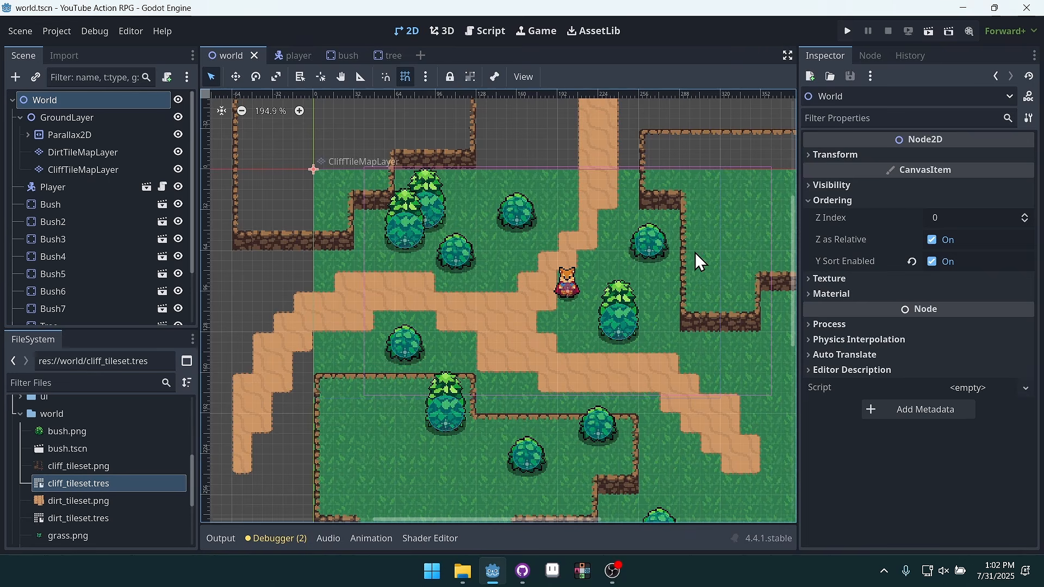
middle_click_drag(695, 252, 660, 278)
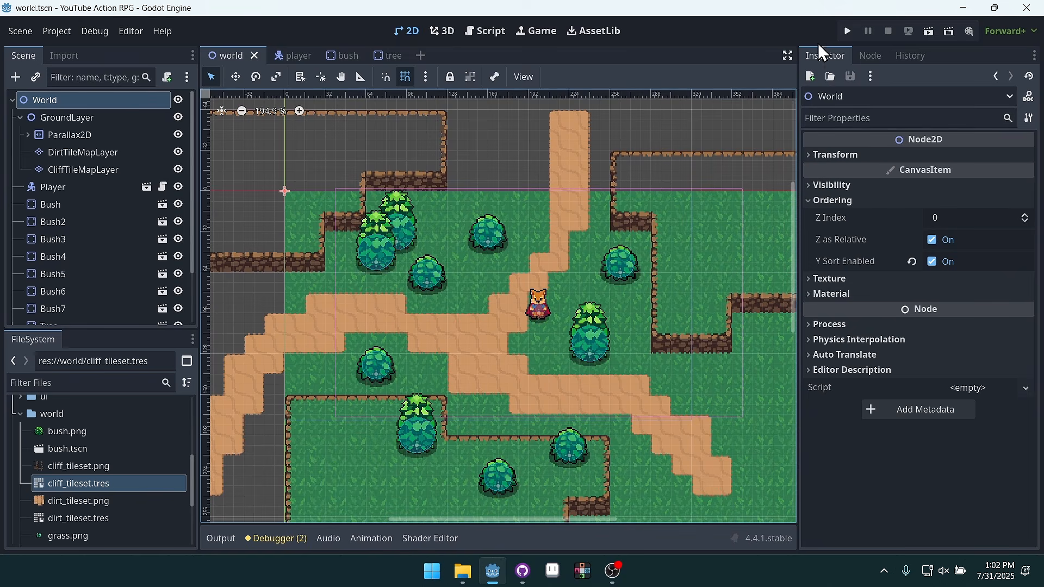
left_click(847, 32)
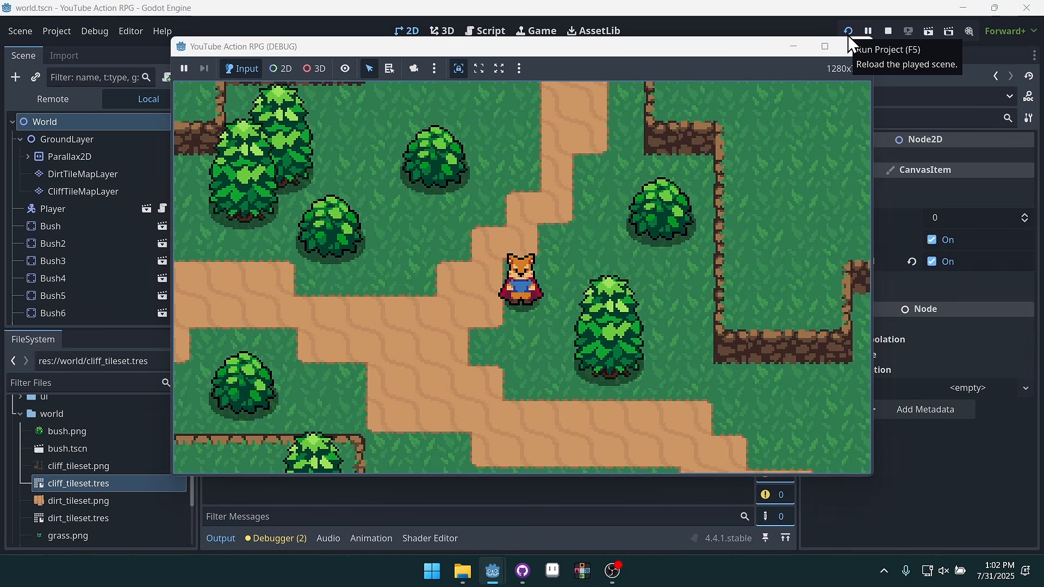
key("Left")
key("Down")
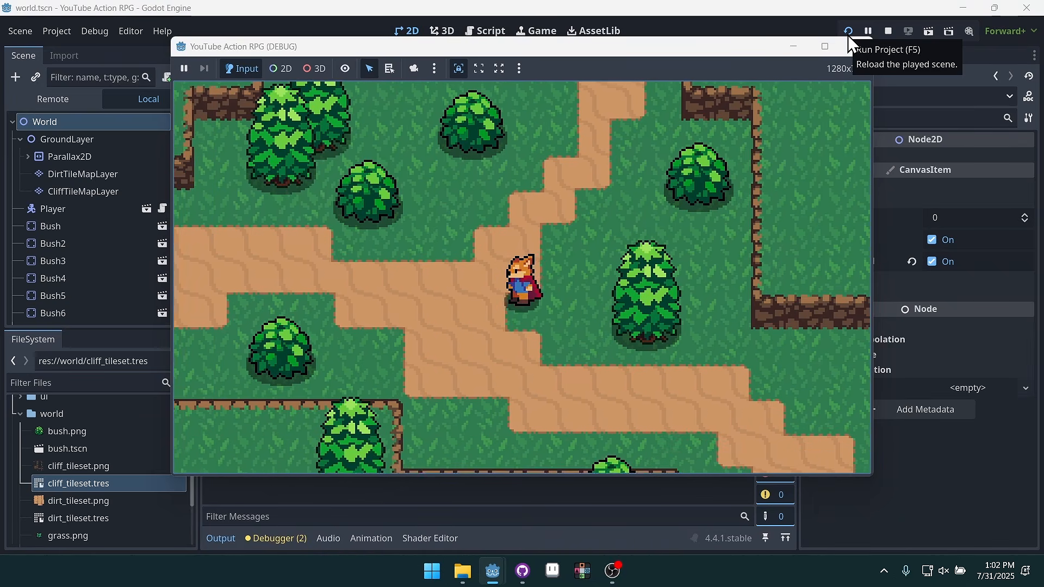
key("Left")
key("Up")
key("Down")
key("Right")
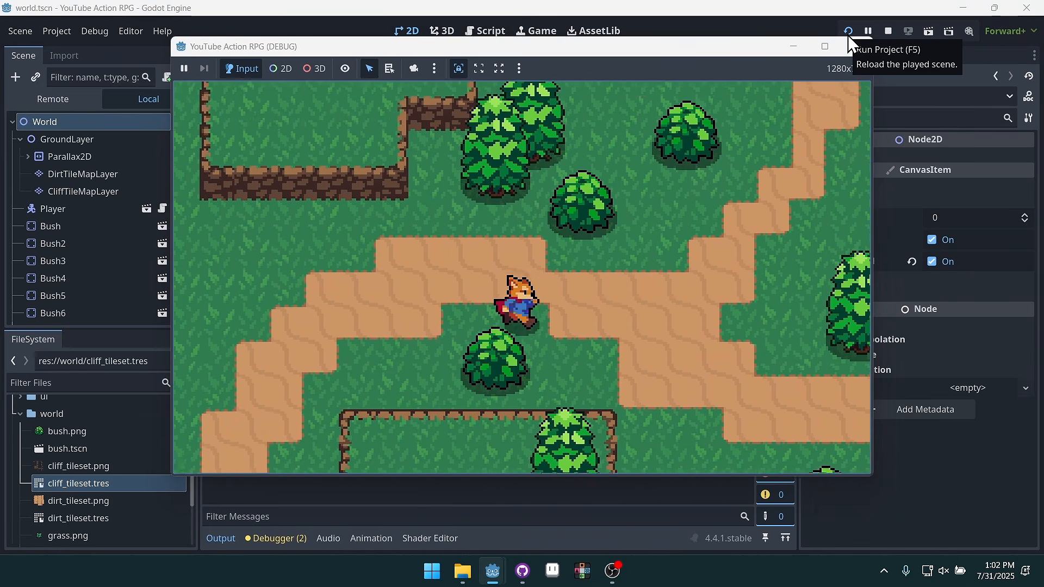
key("Up")
key("Down")
key("Left")
key("Up")
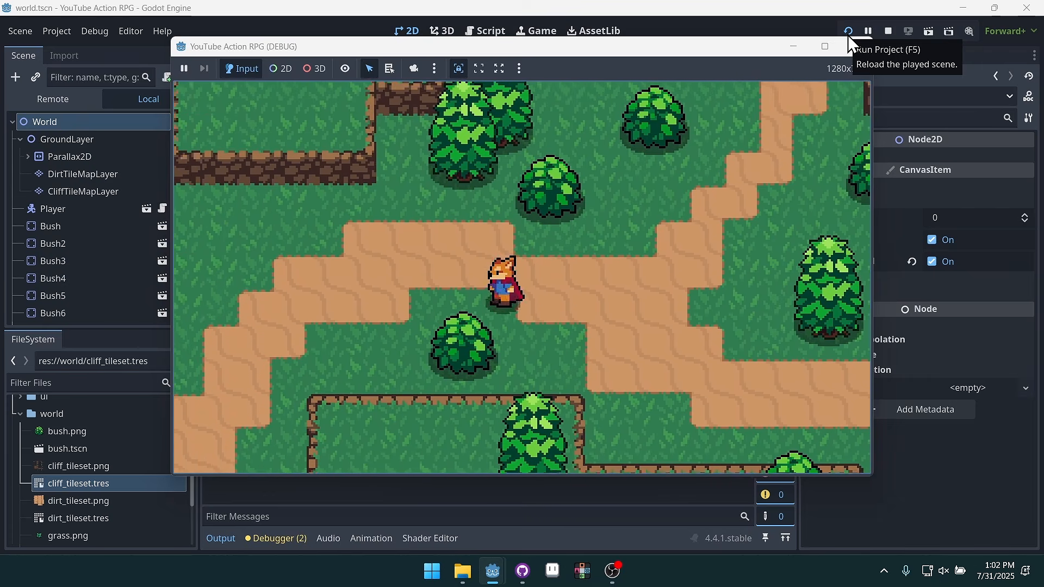
key("Right")
key("Down")
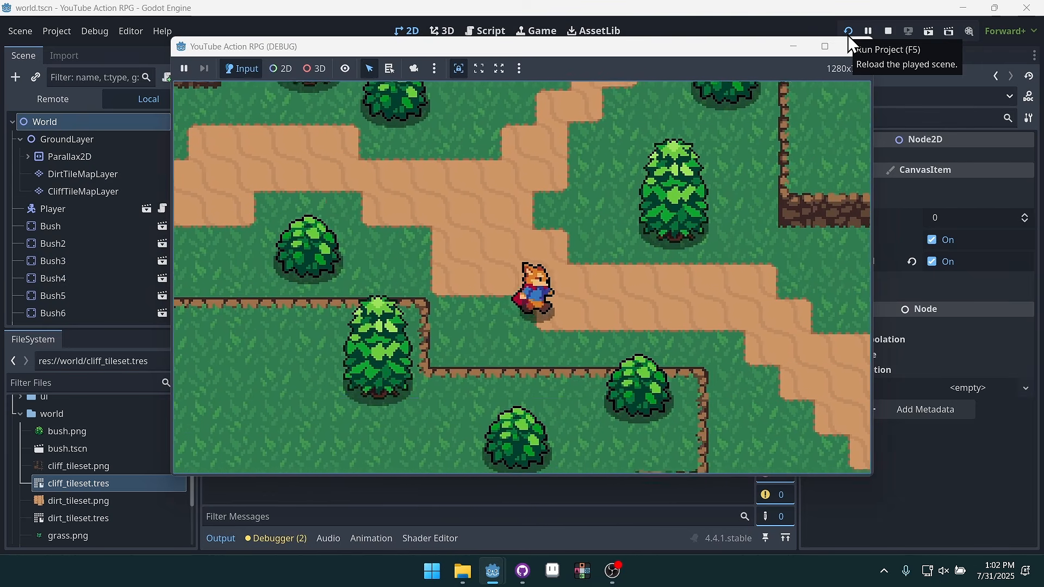
key("Right")
key("Up")
key("Left")
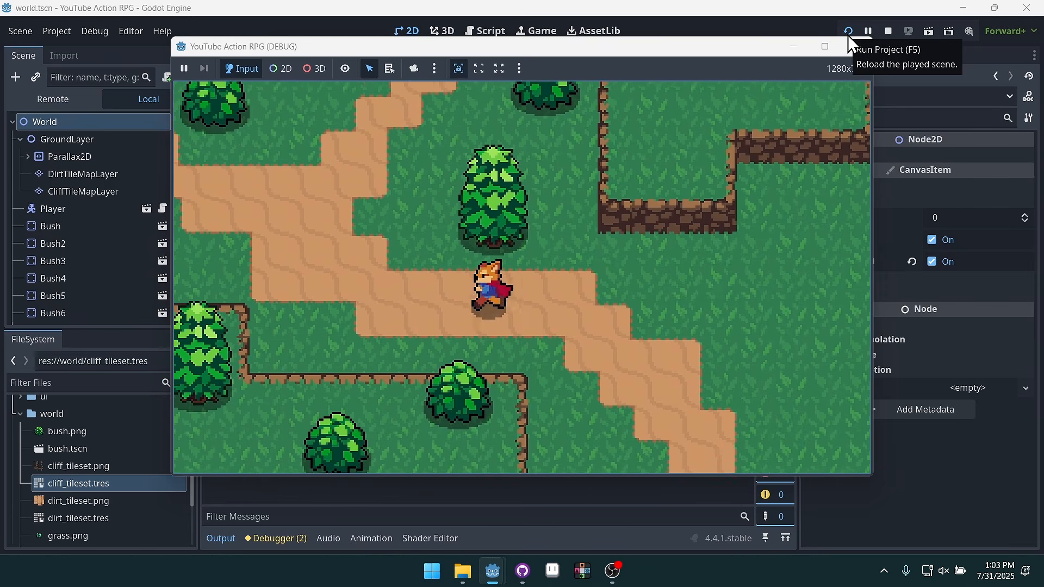
key("Right")
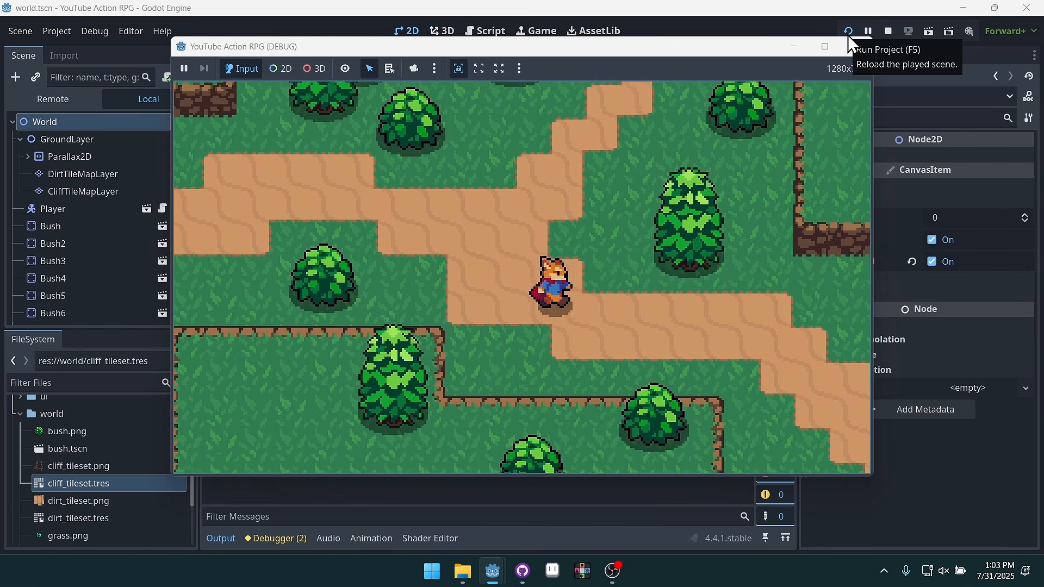
key("Right")
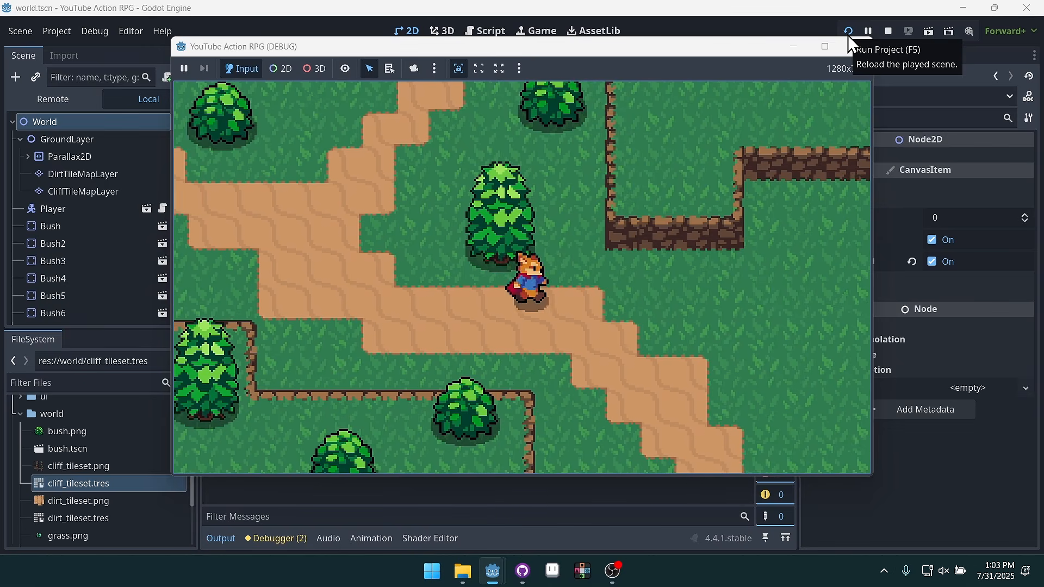
key("Right")
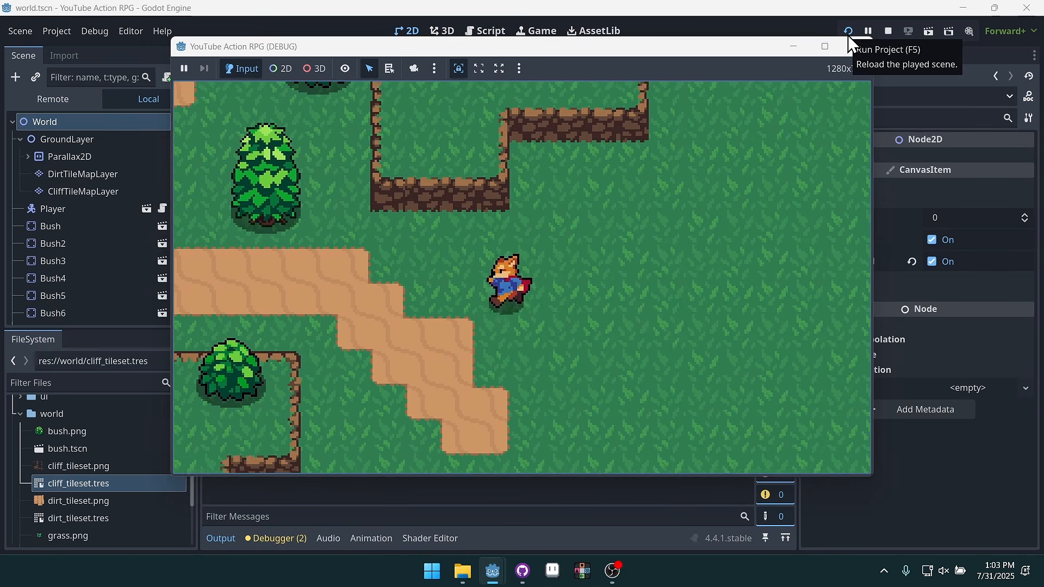
key("Left")
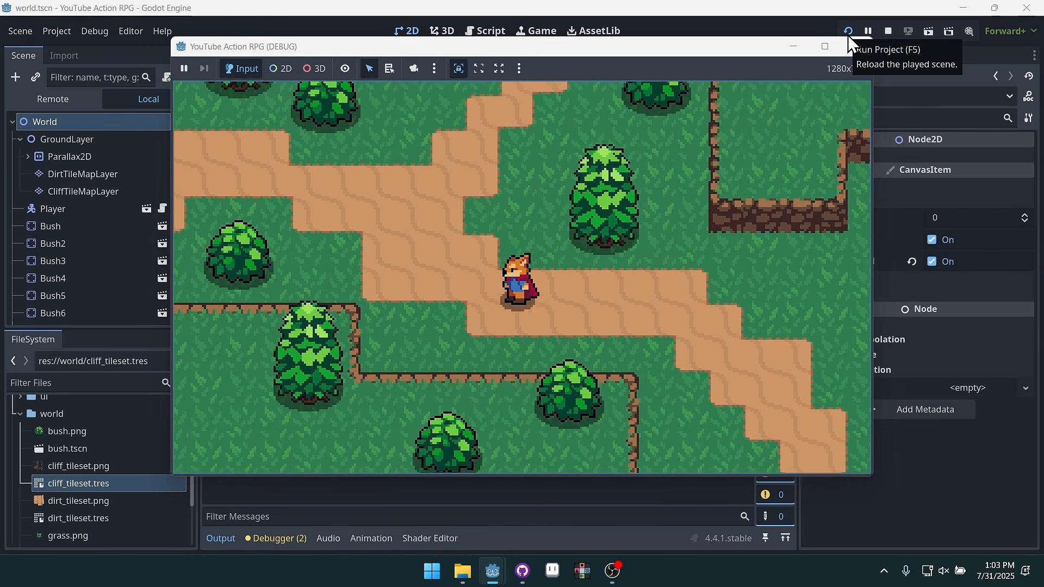
key("Left")
key("Up")
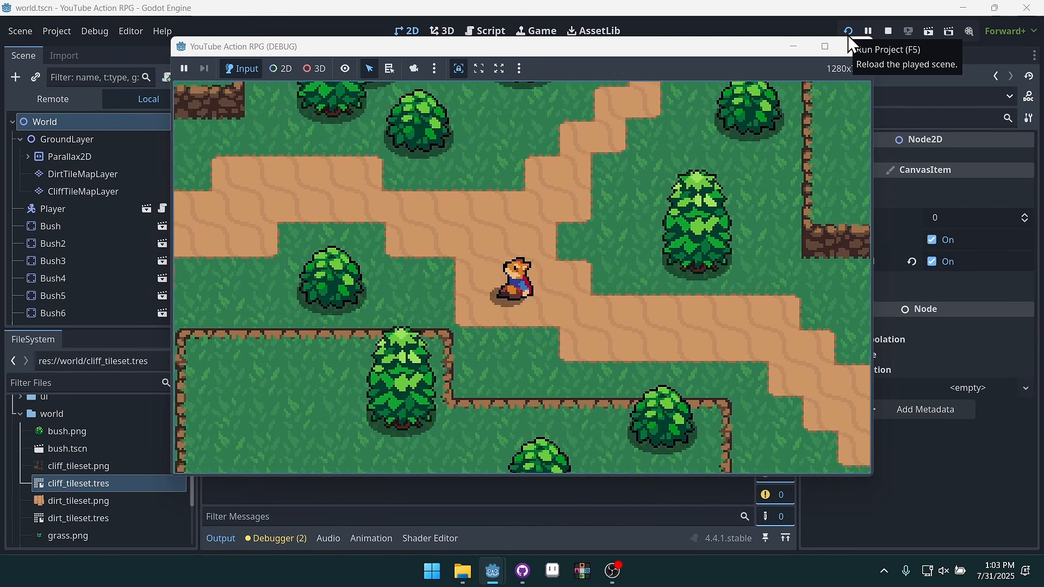
key("Left")
key("Up")
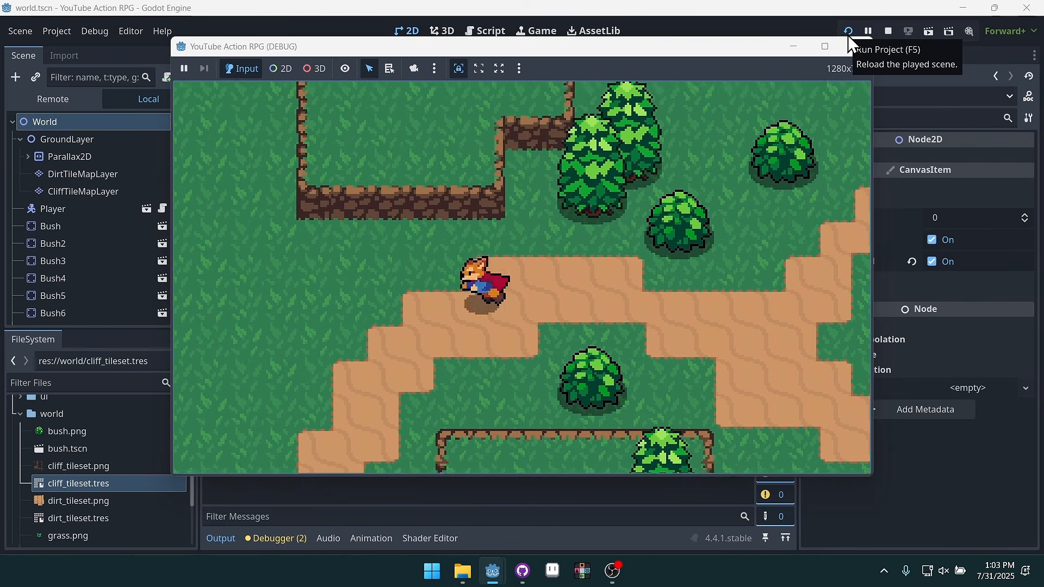
key("Down")
key("Right")
key("Up")
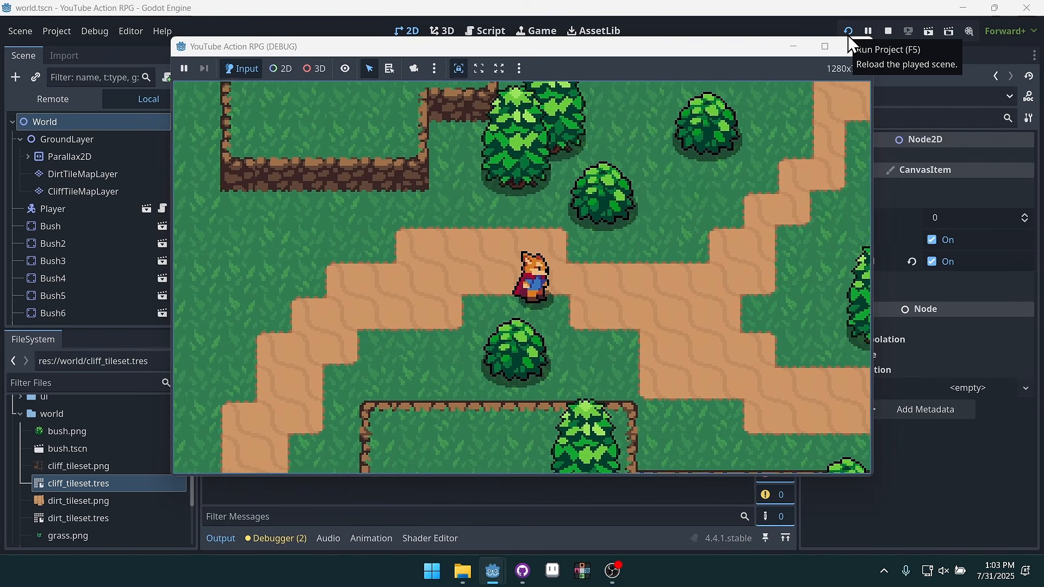
key("Right")
left_click(858, 46)
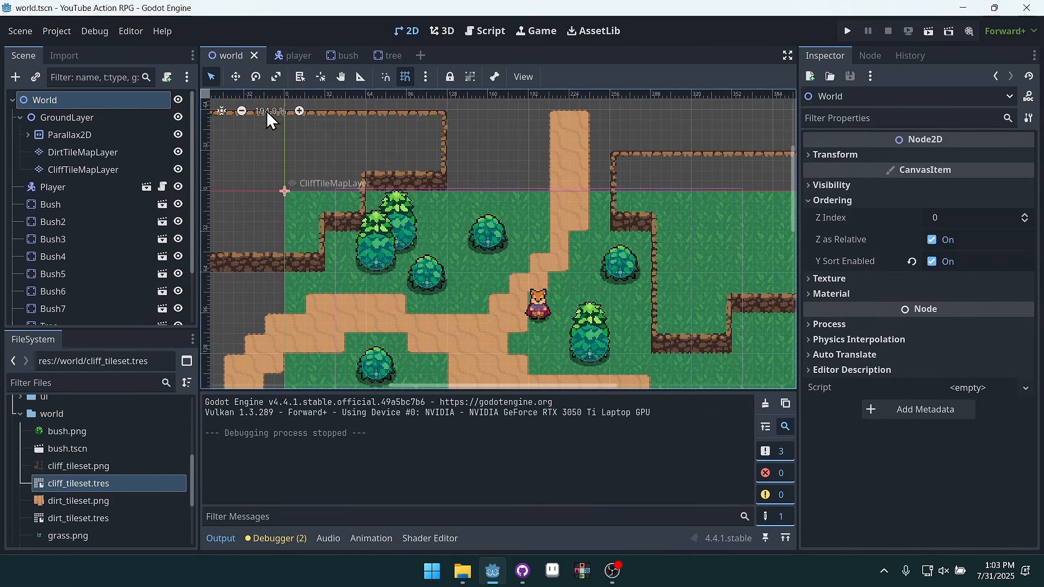
Open the player scene's player.gd script, hide the output log and script list, and go to the roll_state function
left_click(293, 56)
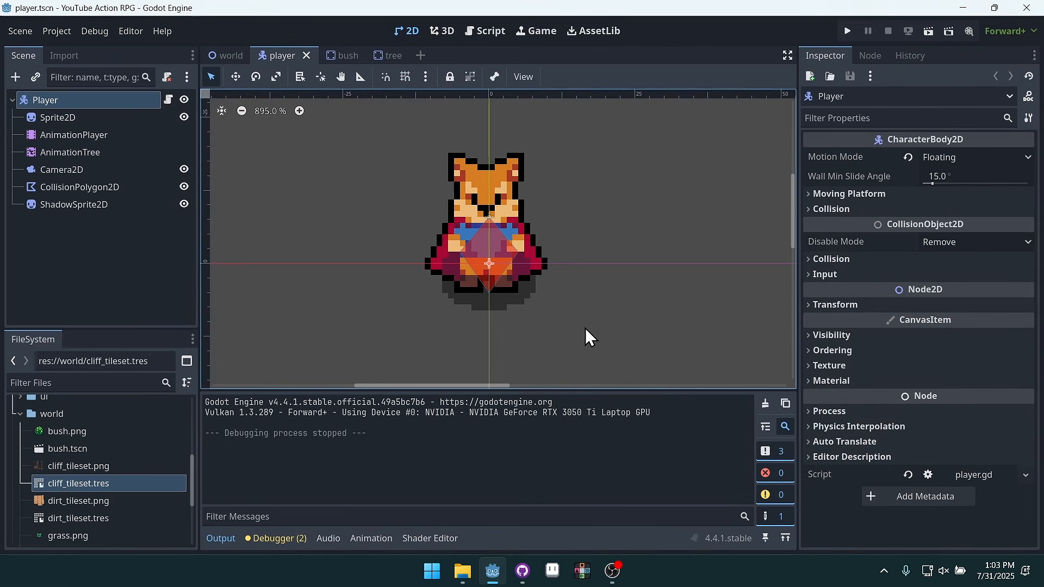
left_click(168, 104)
left_click(231, 537)
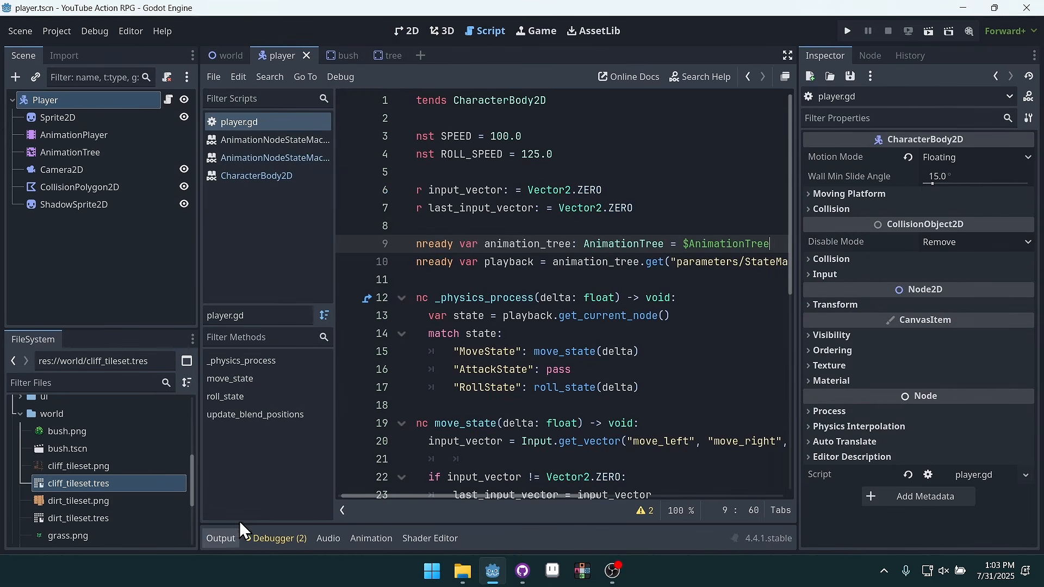
left_click(343, 511)
scroll(489, 357, "down", 8)
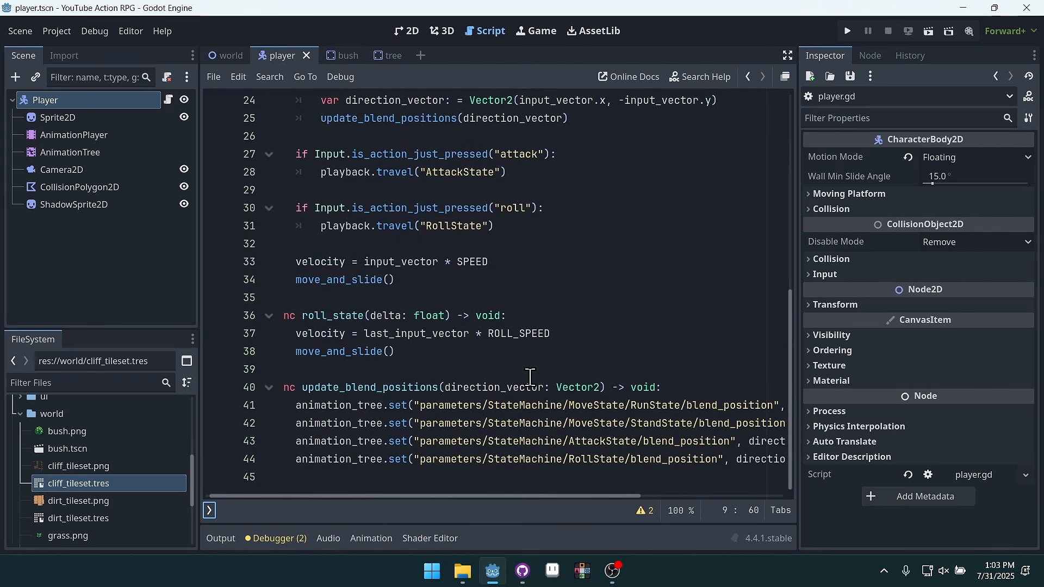
Append .normalized() to last_input_vector in roll_state's velocity line and save the script
double_click(387, 334)
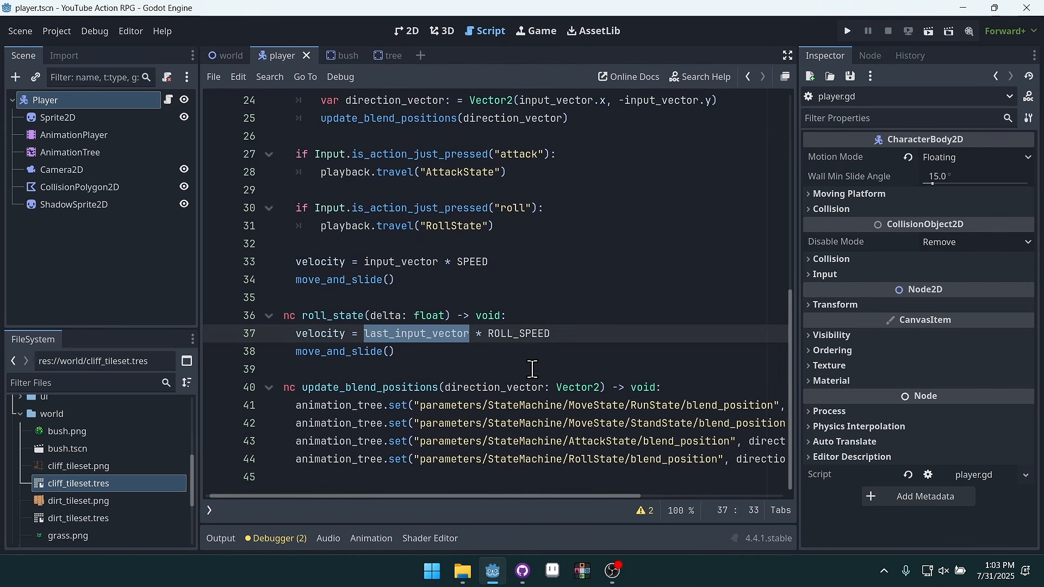
left_click(593, 385)
left_click(470, 333)
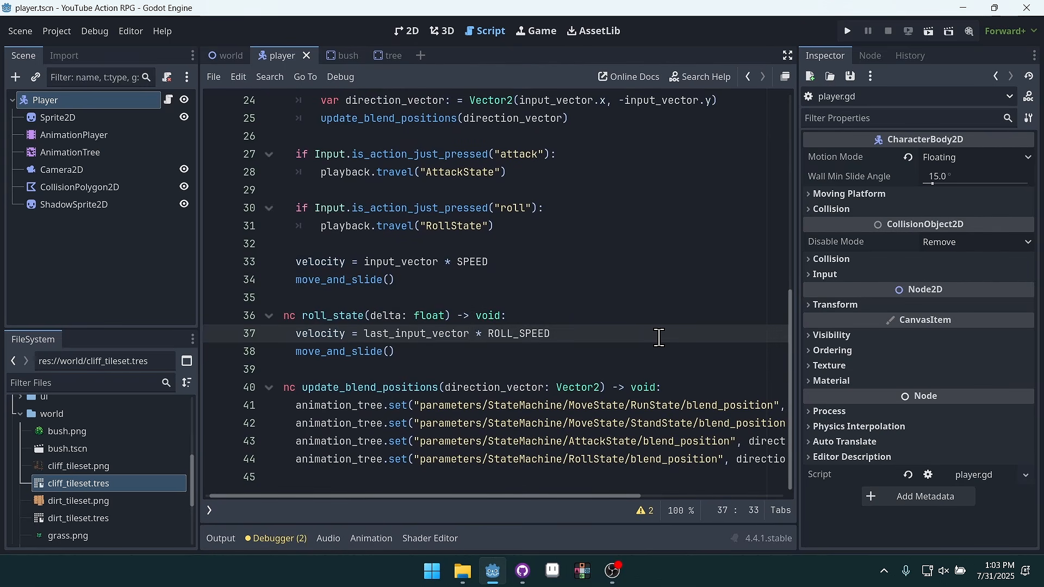
type(".normalized()")
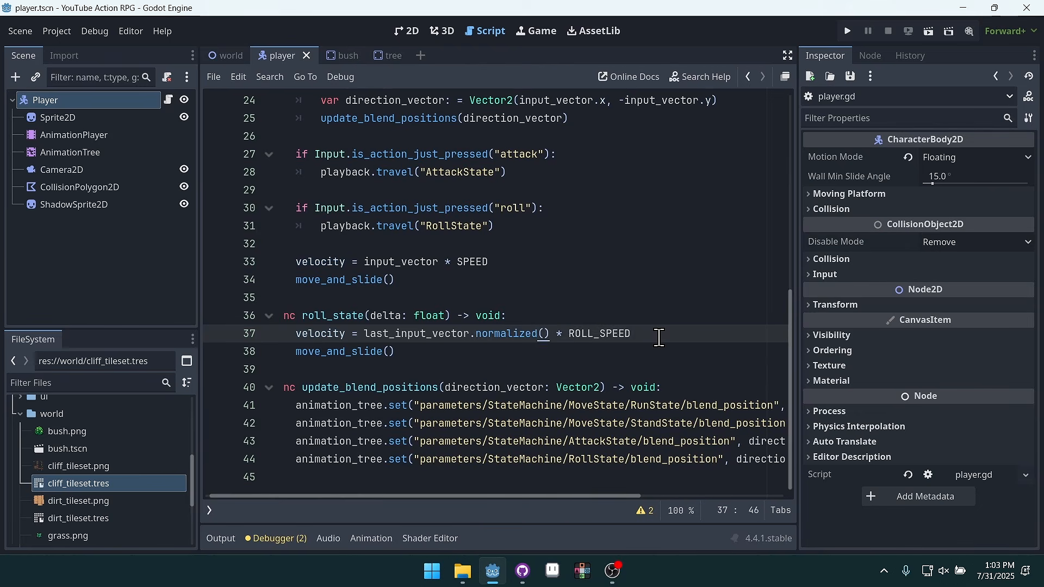
left_click(629, 267)
key("ctrl+s")
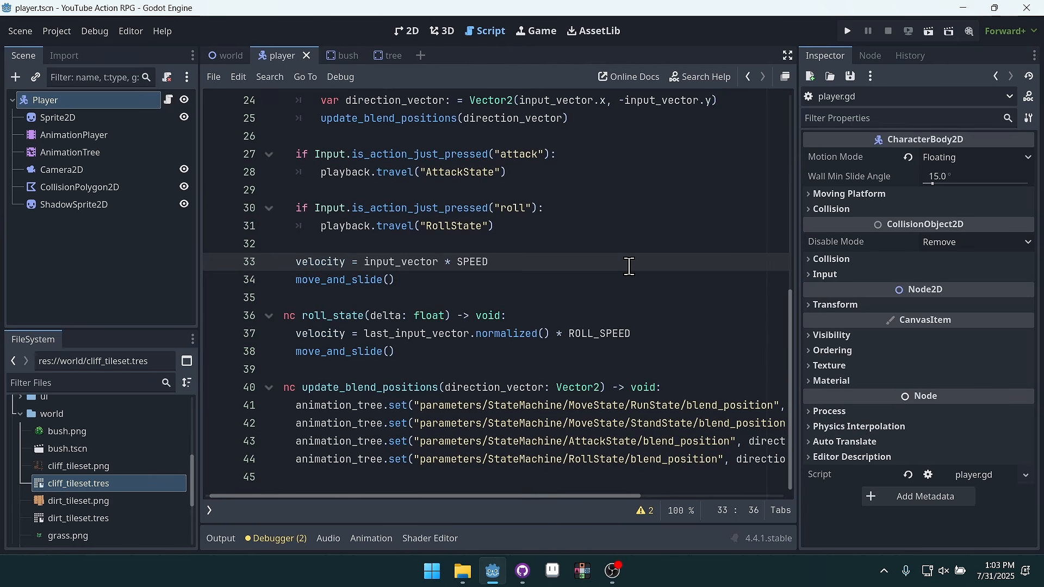
left_click(549, 336)
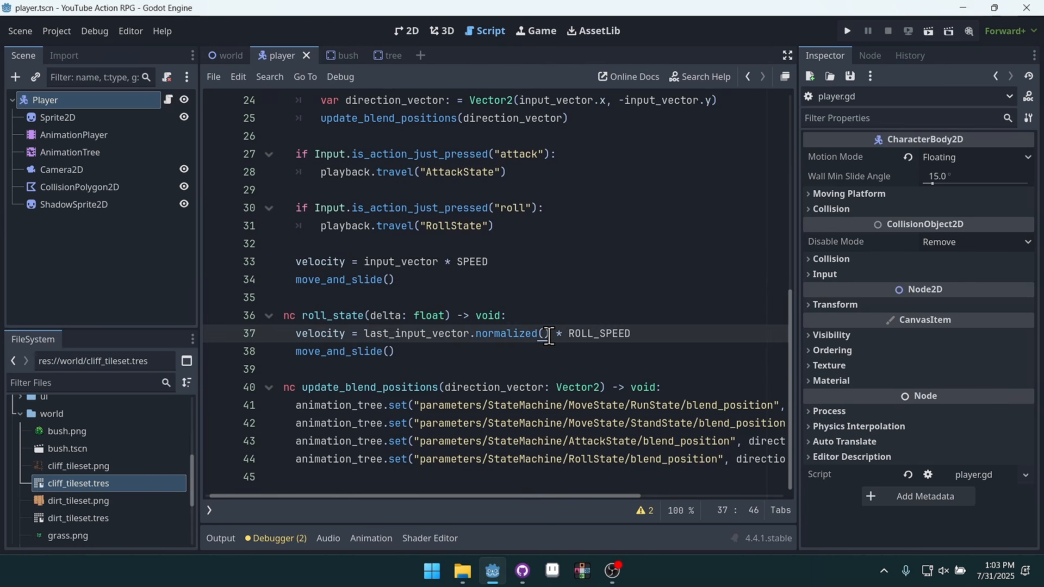
Run the project, test the player's roll in straight and diagonal directions along the dirt paths, and close the game
left_click_drag(549, 336, 363, 335)
left_click(565, 260)
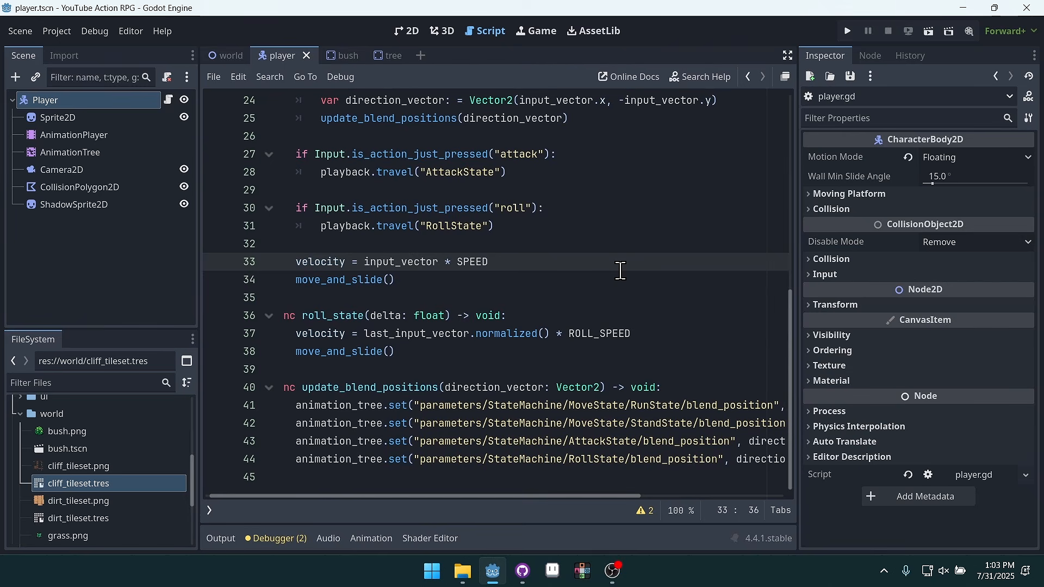
left_click(849, 33)
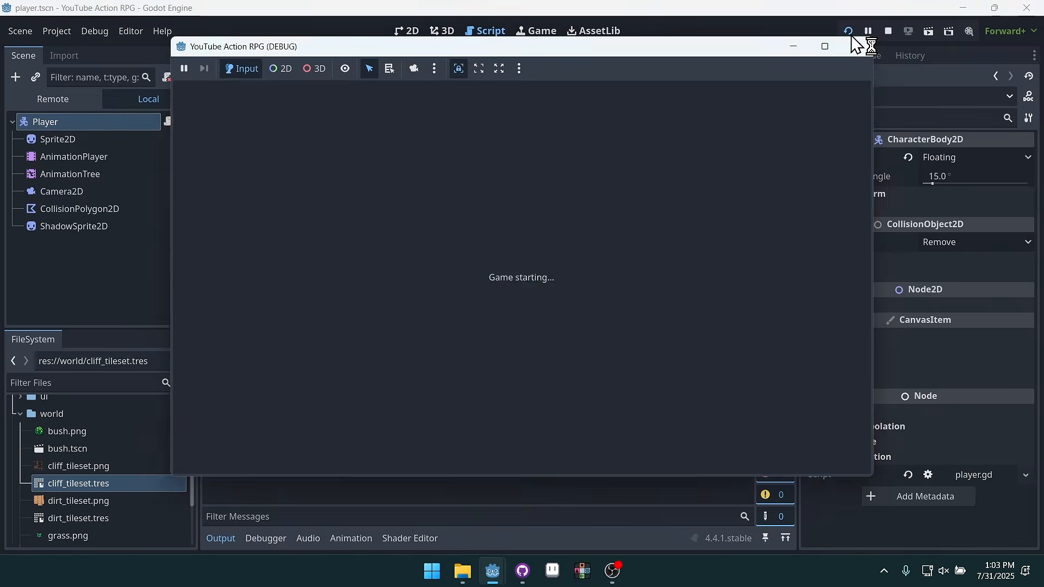
key("Down")
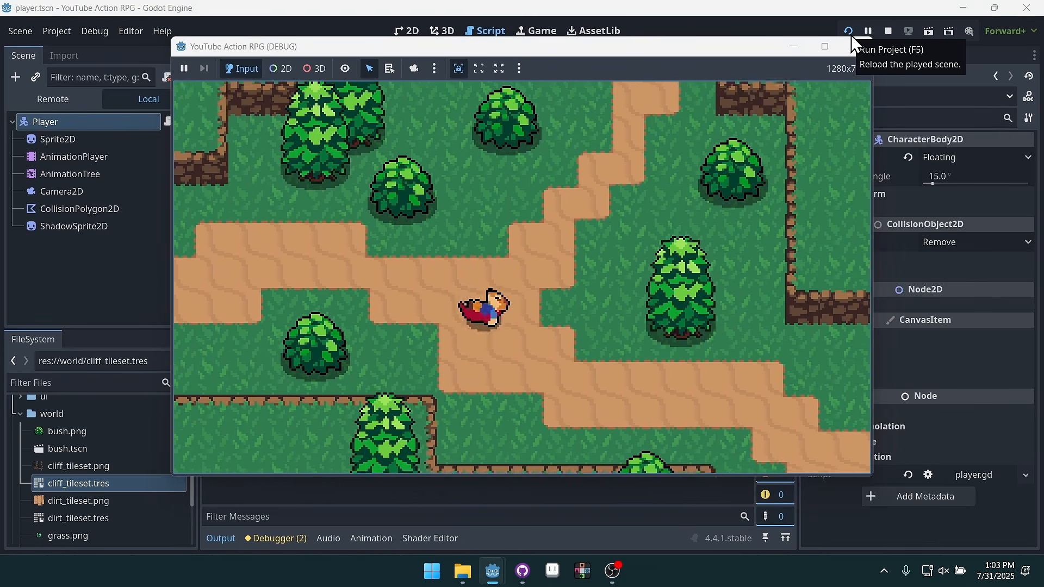
key("Up")
key("Down")
key("Right")
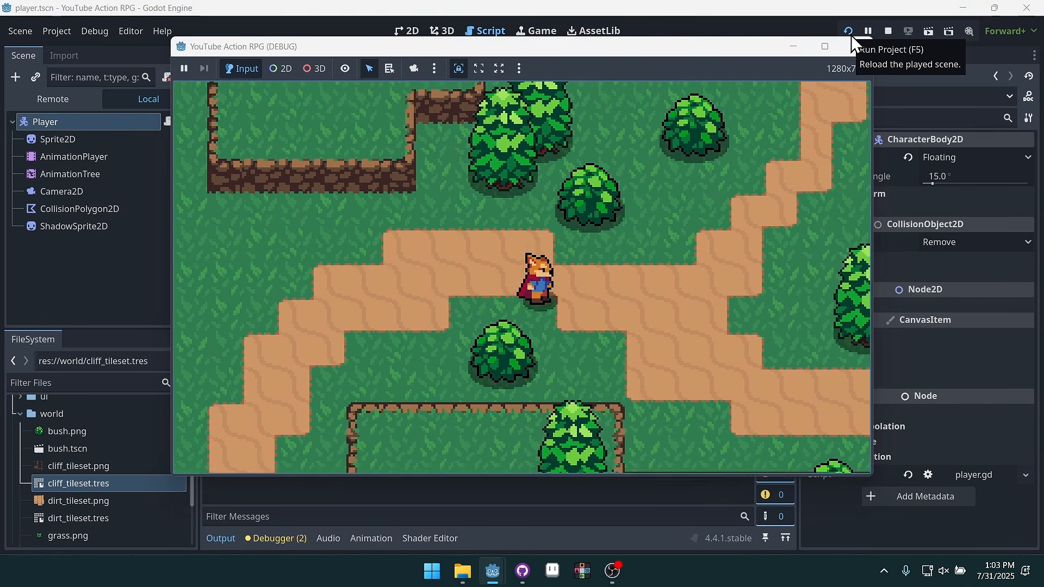
key("Right")
key("Up")
key("Down")
key("Right")
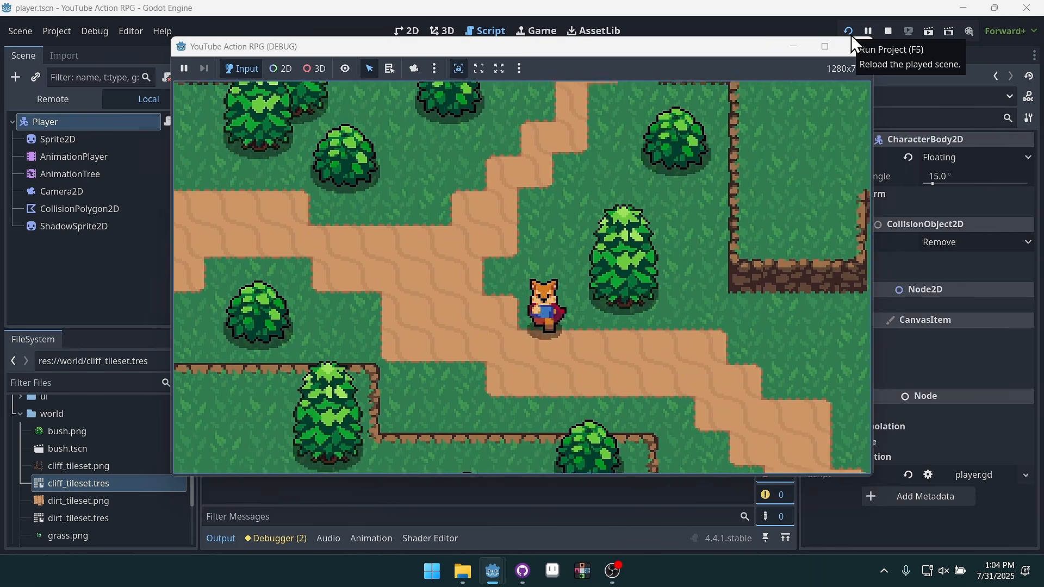
key("Up")
key("Left")
key("Left")
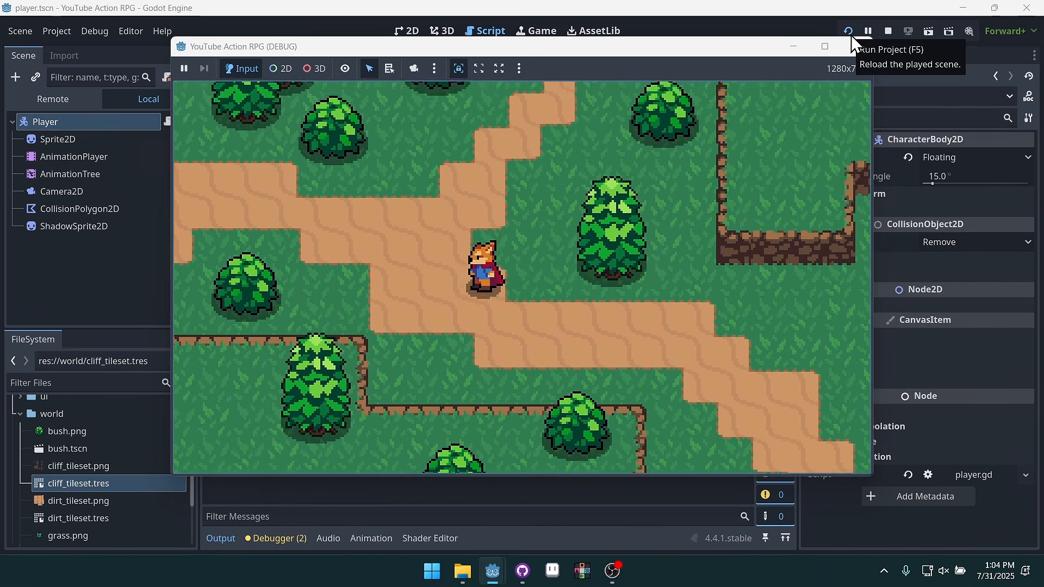
left_click(861, 47)
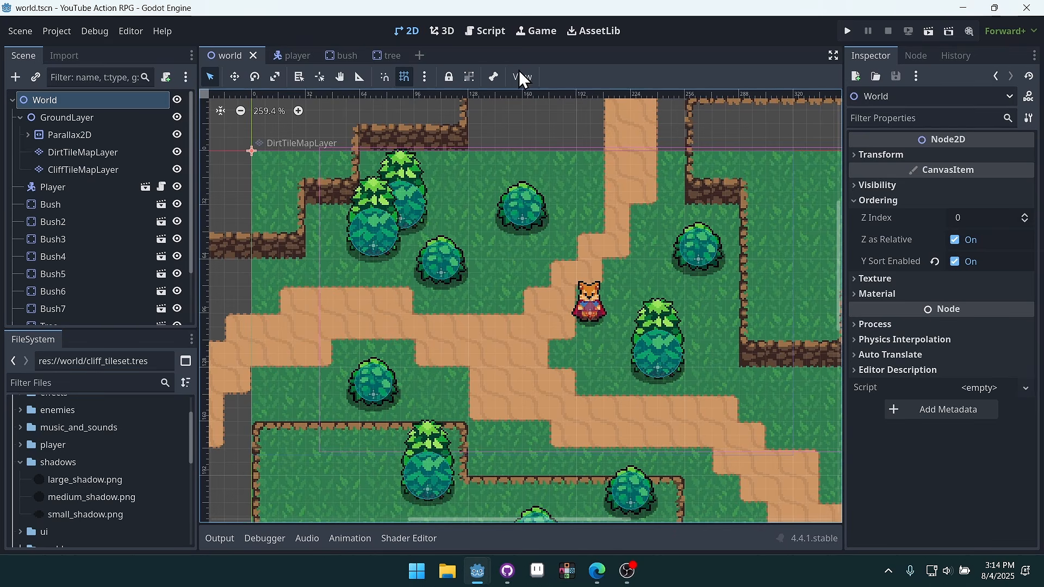
Create a new 2D scene and rename its root node Grass
left_click(420, 56)
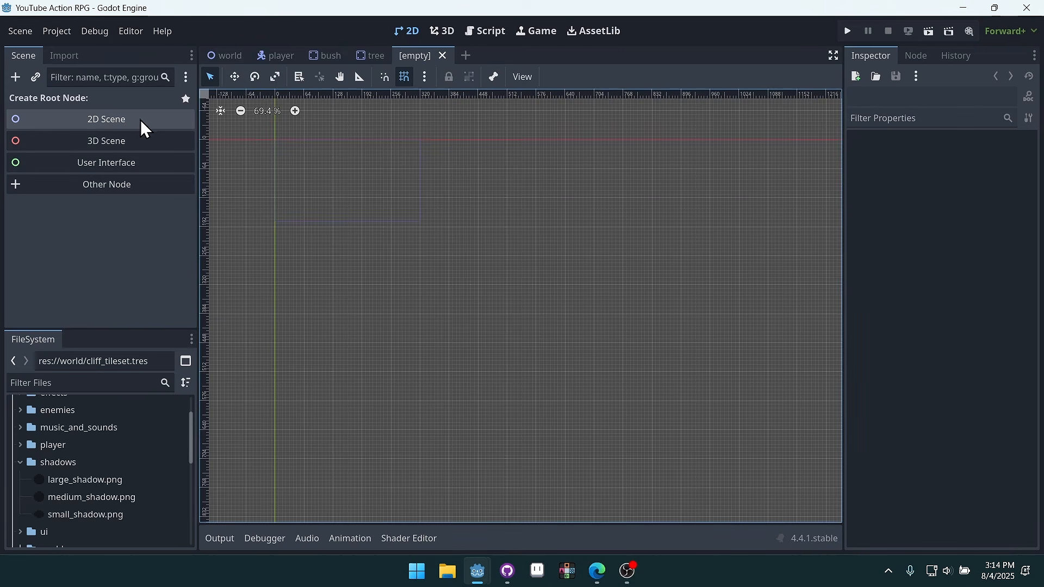
left_click(107, 124)
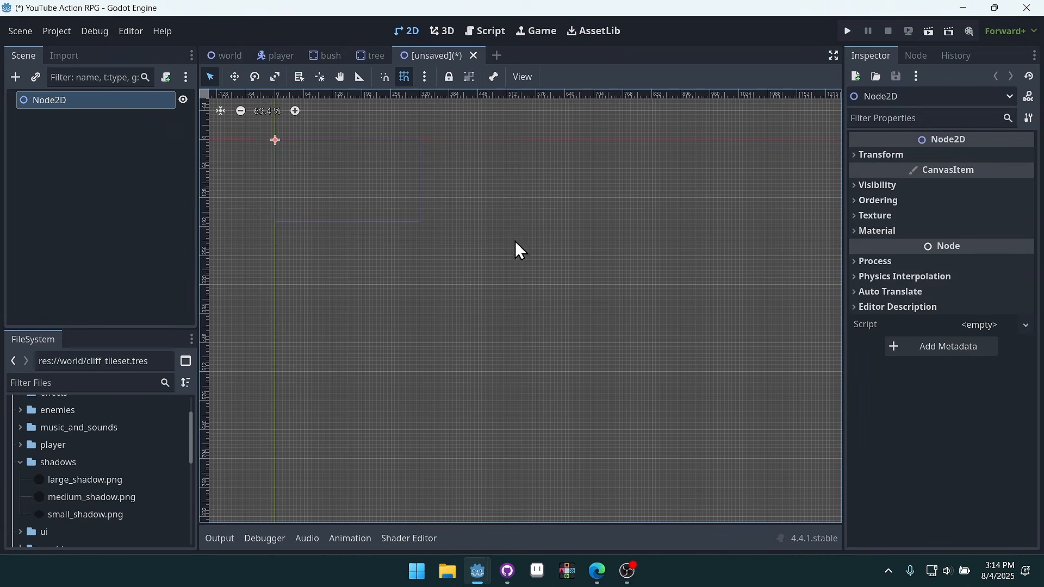
double_click(100, 101)
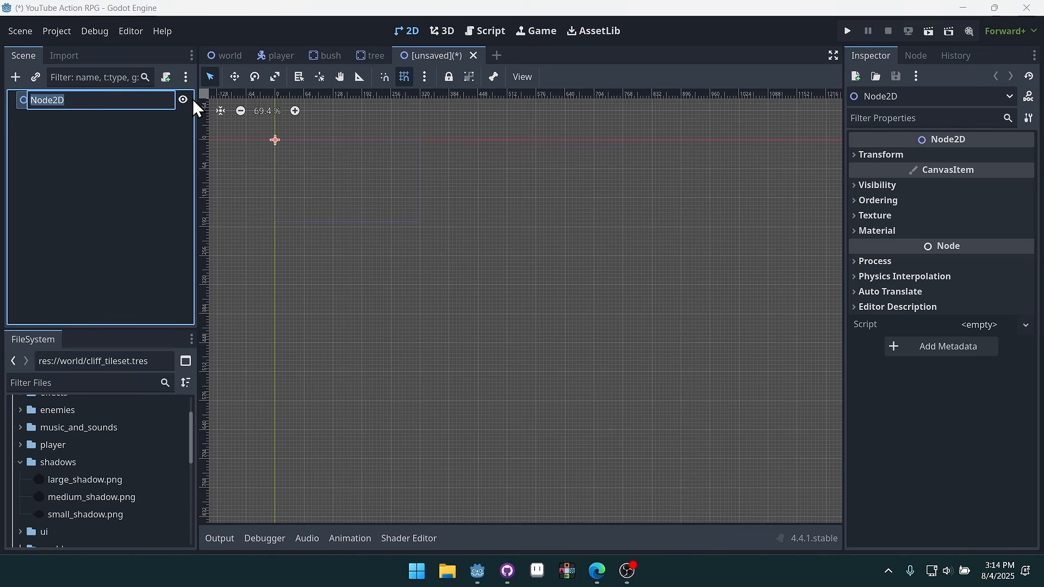
type("Grass")
key("Return")
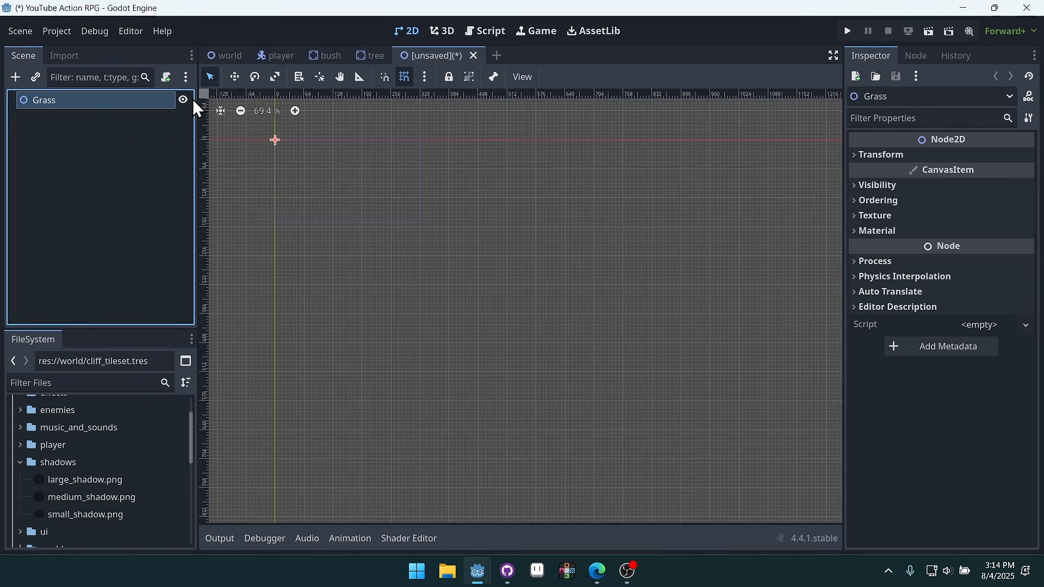
Add a Sprite2D node as a child of the Grass root
left_click(15, 76)
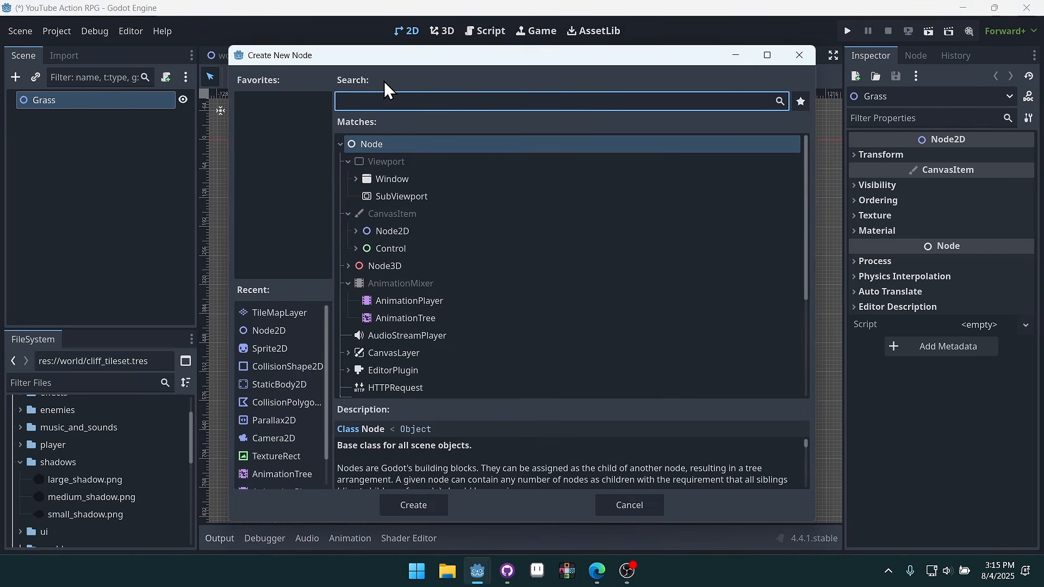
type("sprite")
key("Return")
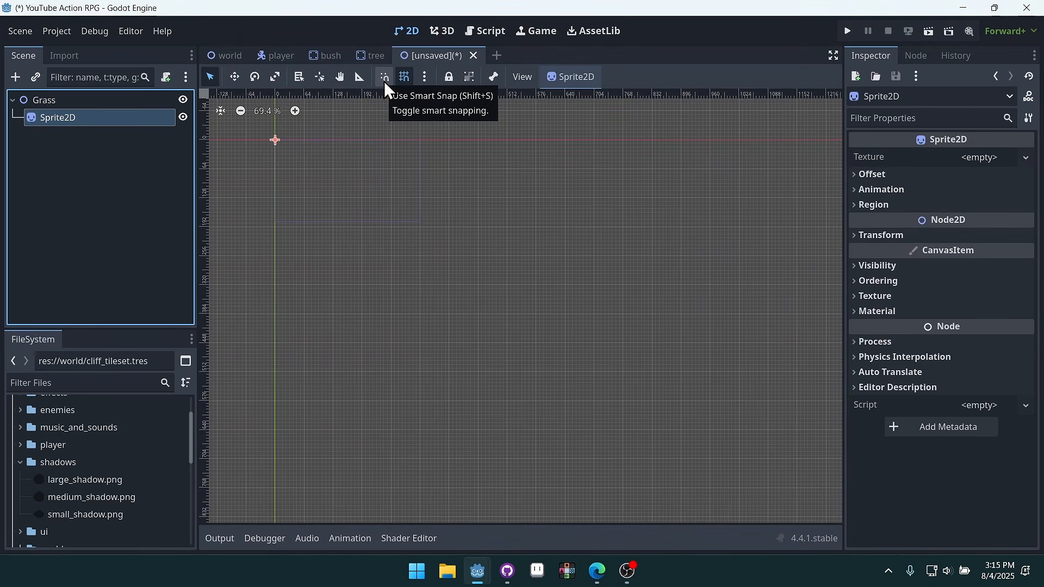
middle_click_drag(427, 205, 575, 276)
scroll(421, 212, "up", 9)
middle_click_drag(587, 233, 538, 269)
scroll(517, 256, "up", 2)
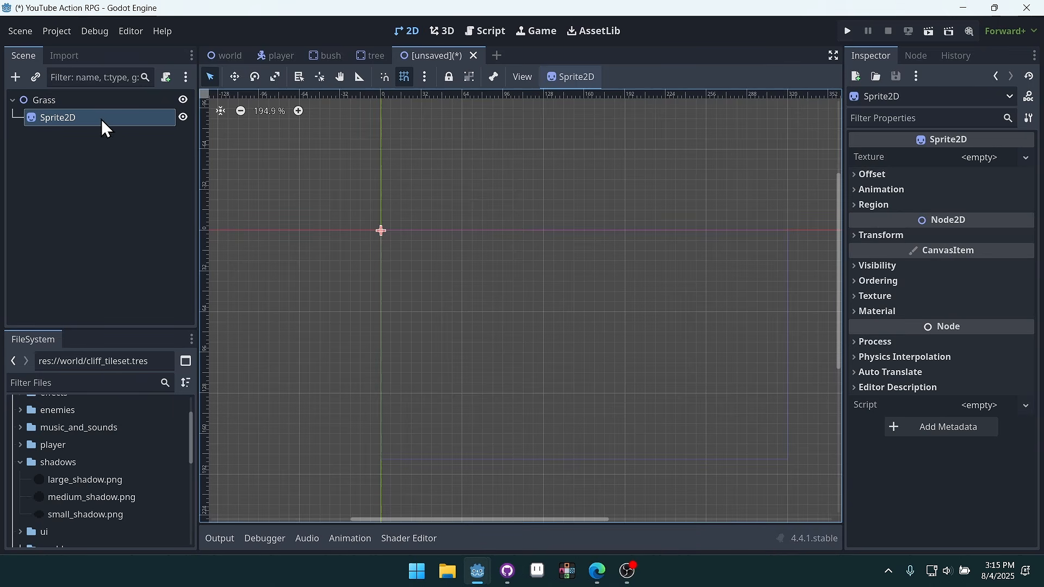
Assign grass.png from the world folder as the Sprite2D's texture and display its Offset properties
left_click(60, 102)
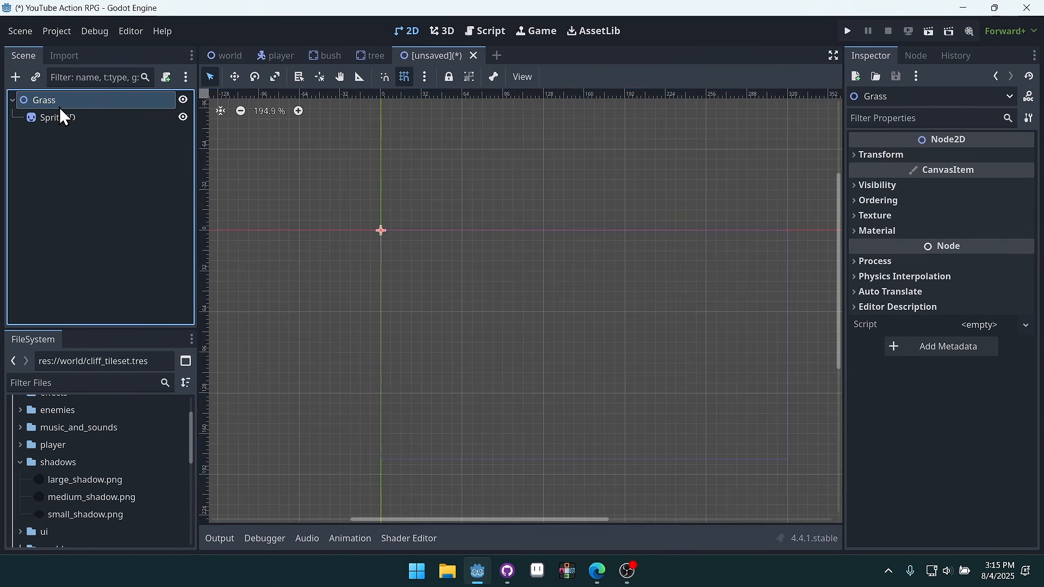
left_click(80, 119)
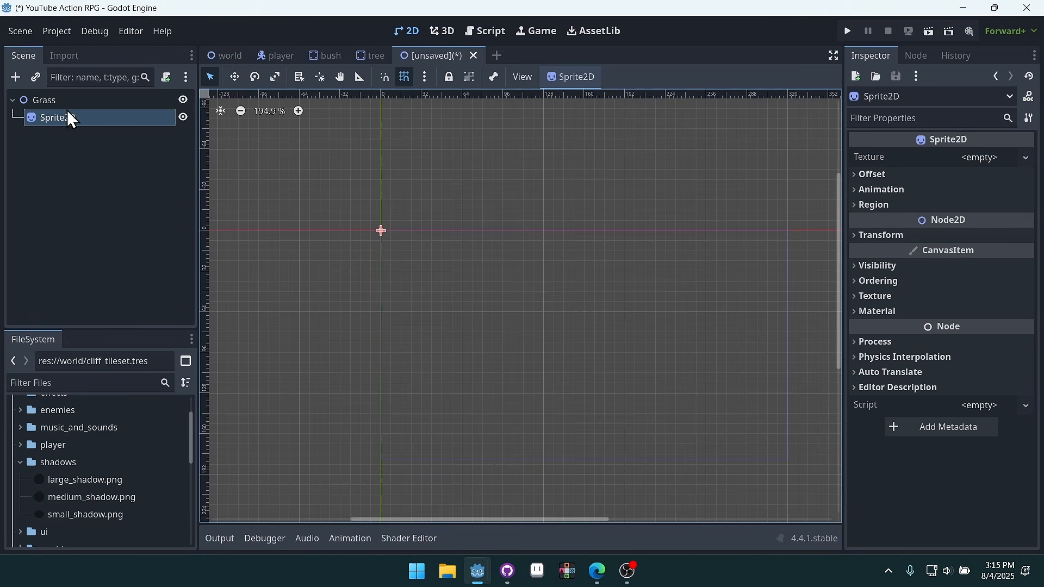
scroll(122, 482, "down", 5)
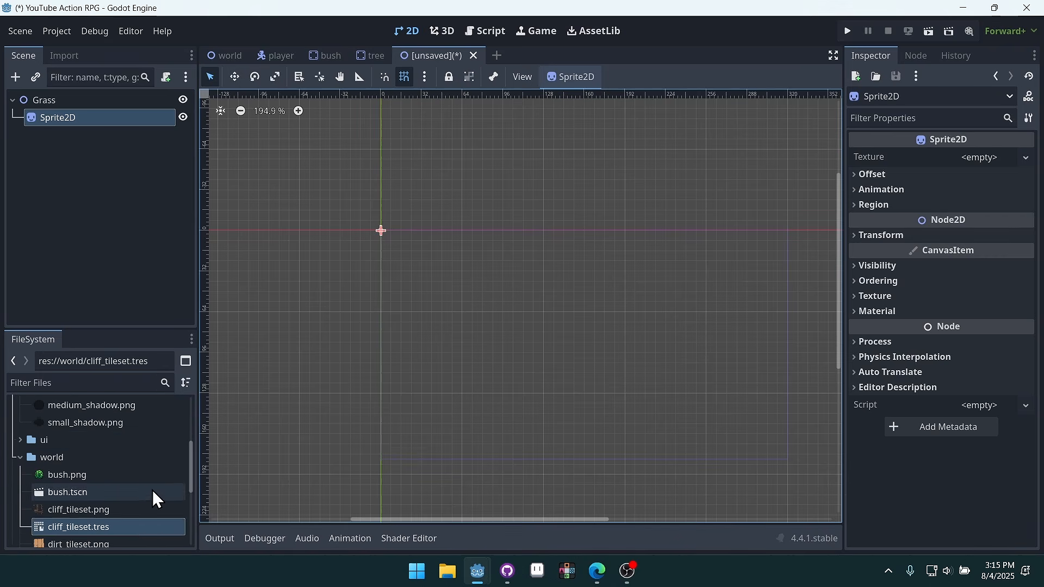
scroll(138, 480, "down", 5)
left_click_drag(78, 469, 987, 159)
scroll(430, 234, "up", 3)
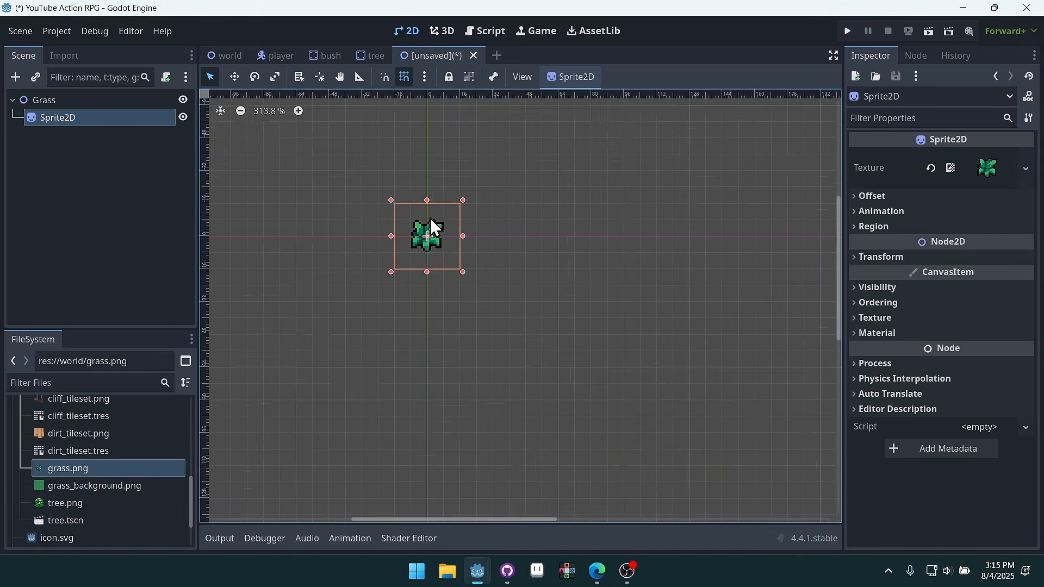
scroll(432, 219, "up", 5)
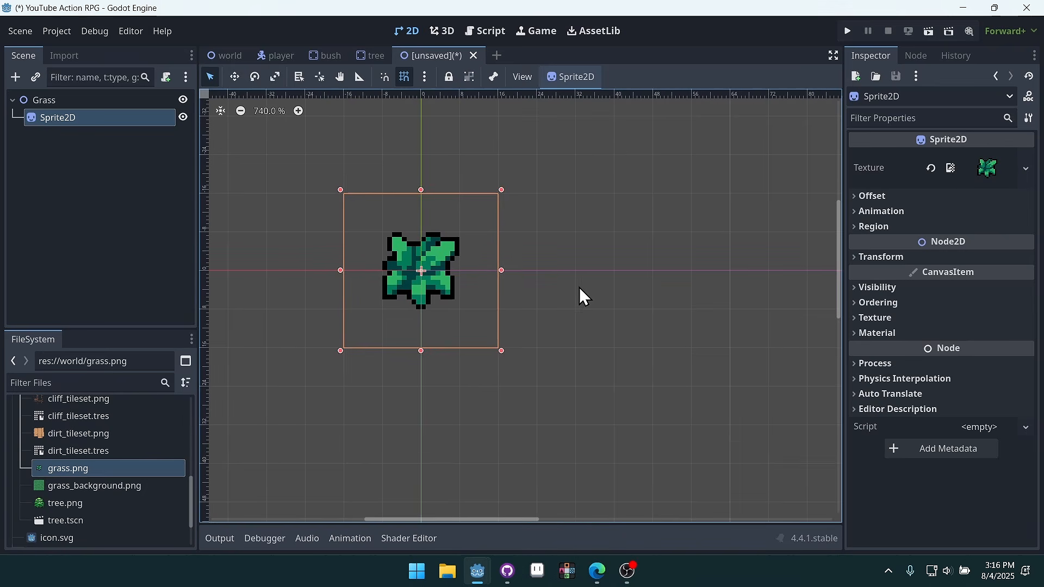
scroll(573, 282, "right", 2)
left_click(905, 196)
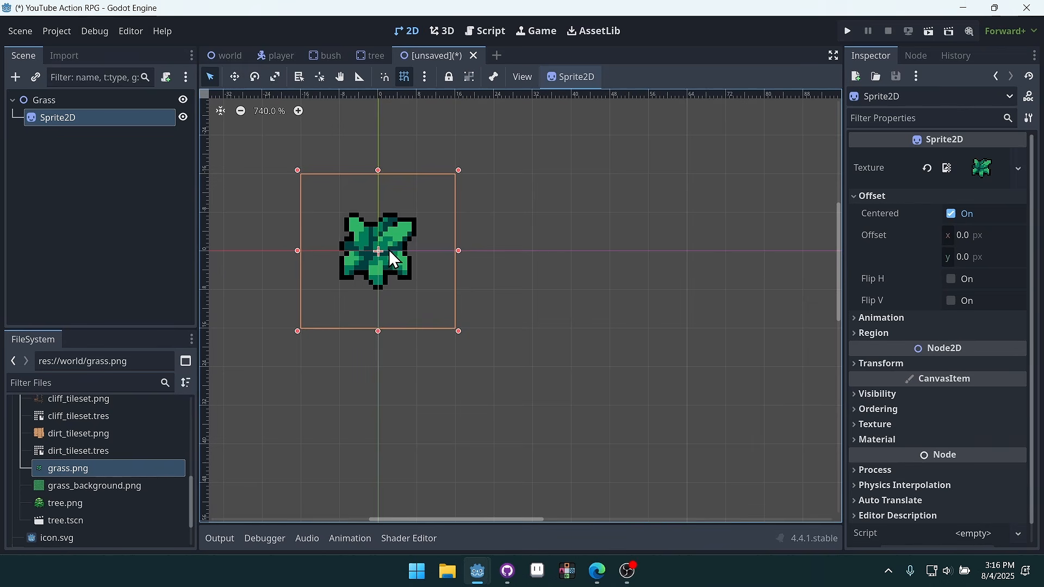
Save the scene as grass.tscn in the world folder
left_click(73, 101)
key("ctrl+s")
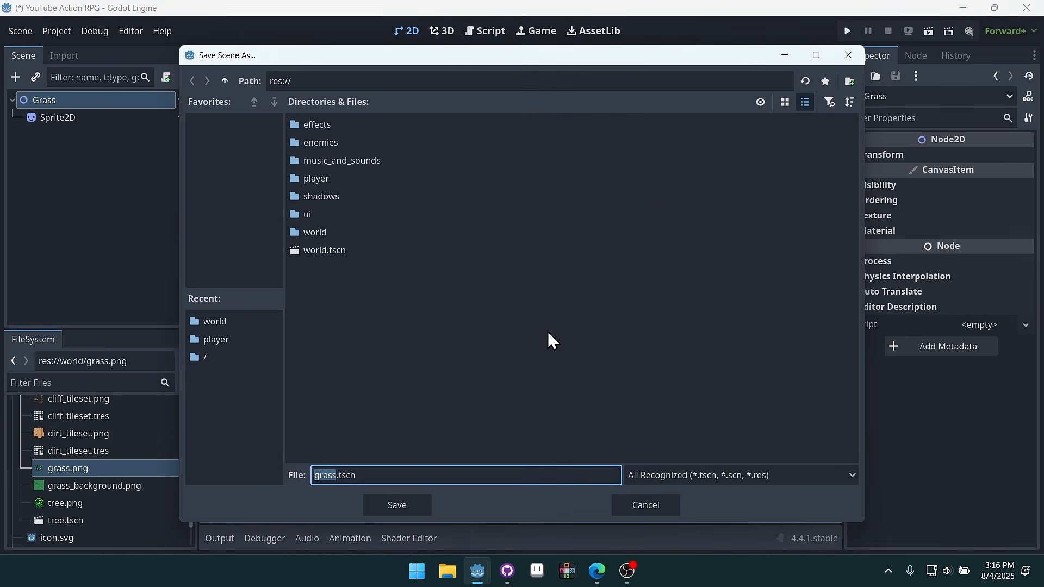
double_click(327, 235)
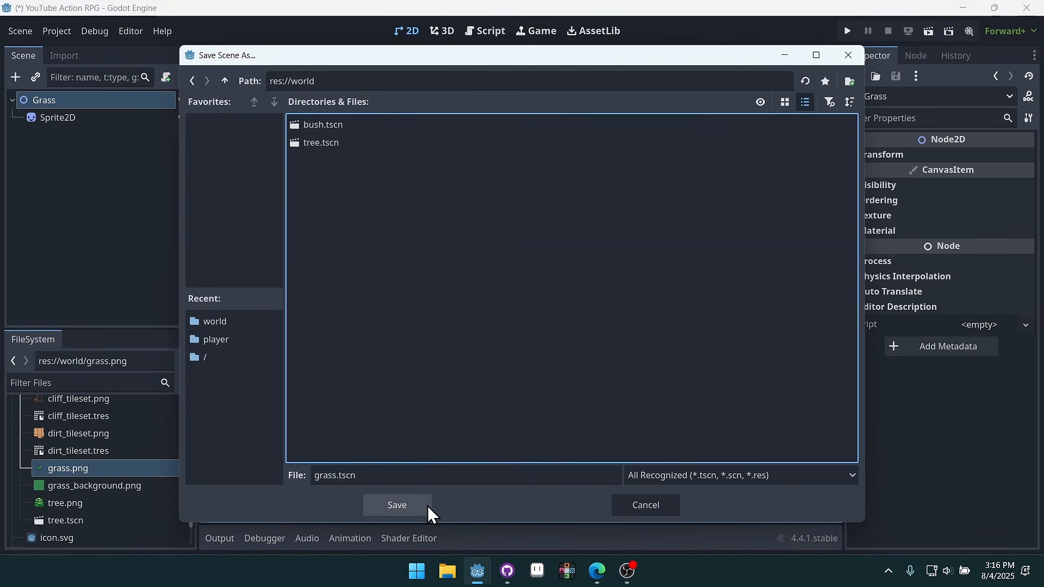
left_click(402, 510)
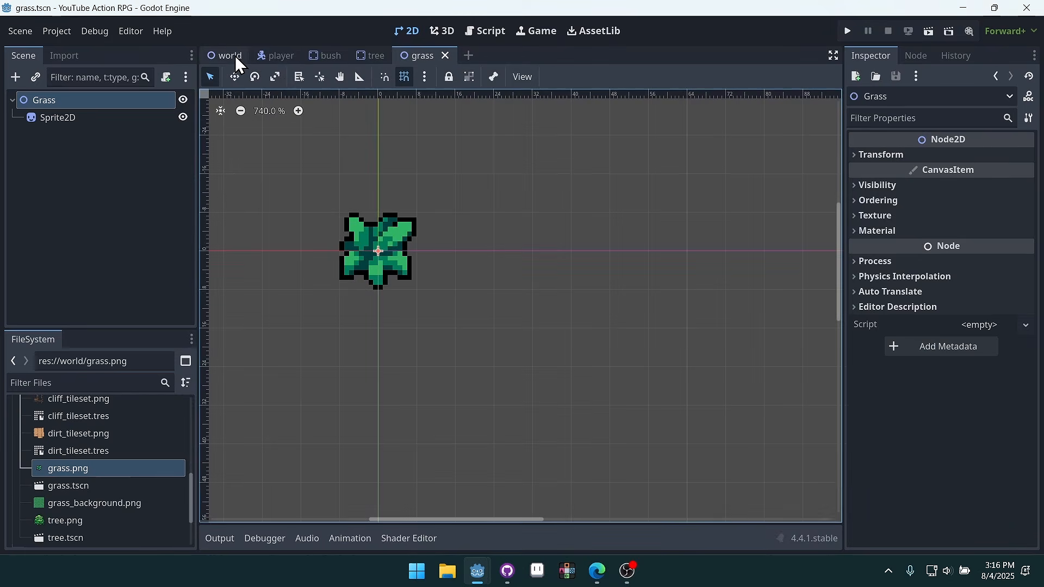
Open the world scene and place an instance of grass.tscn on the ground just below the cliff step beside the two overlapping trees
left_click(235, 55)
middle_click_drag(461, 344, 517, 307)
middle_click_drag(364, 169, 380, 203)
scroll(380, 204, "up", 4)
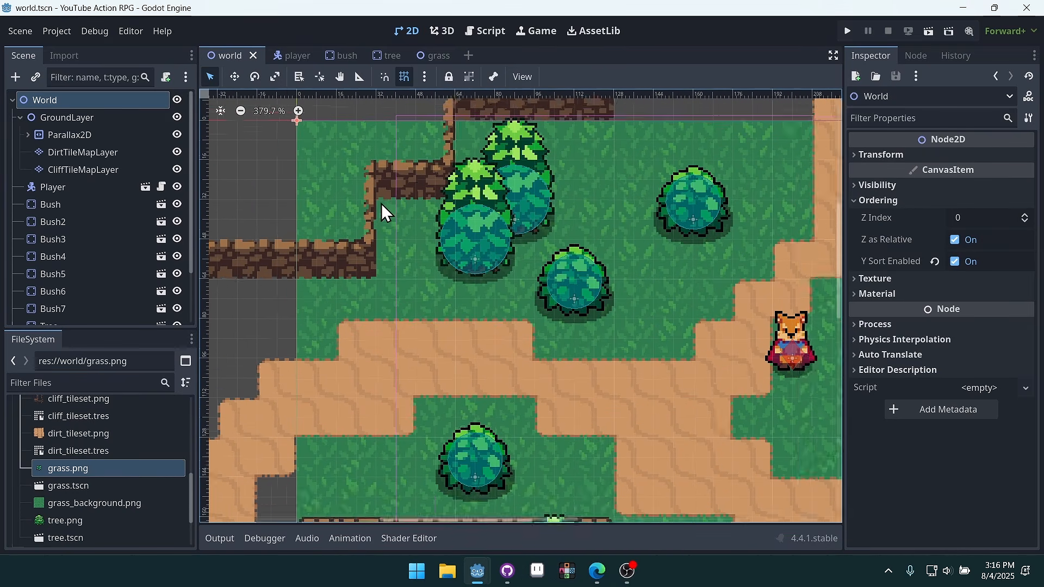
scroll(381, 205, "up", 1)
left_click_drag(83, 491, 402, 272)
Duplicate the grass instance and arrange the copies into a two-by-two patch between the cliff corner and the trees
key("ctrl+d")
middle_click_drag(490, 302, 511, 342)
left_click_drag(500, 279, 524, 281)
left_click(413, 257)
key("ctrl+d")
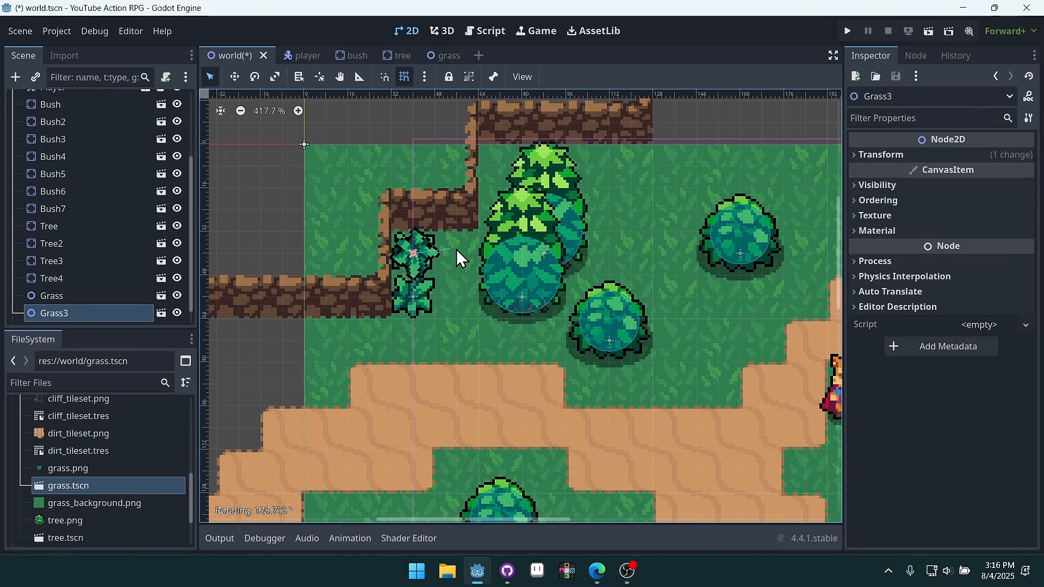
left_click_drag(410, 252, 461, 289)
key("ctrl+d")
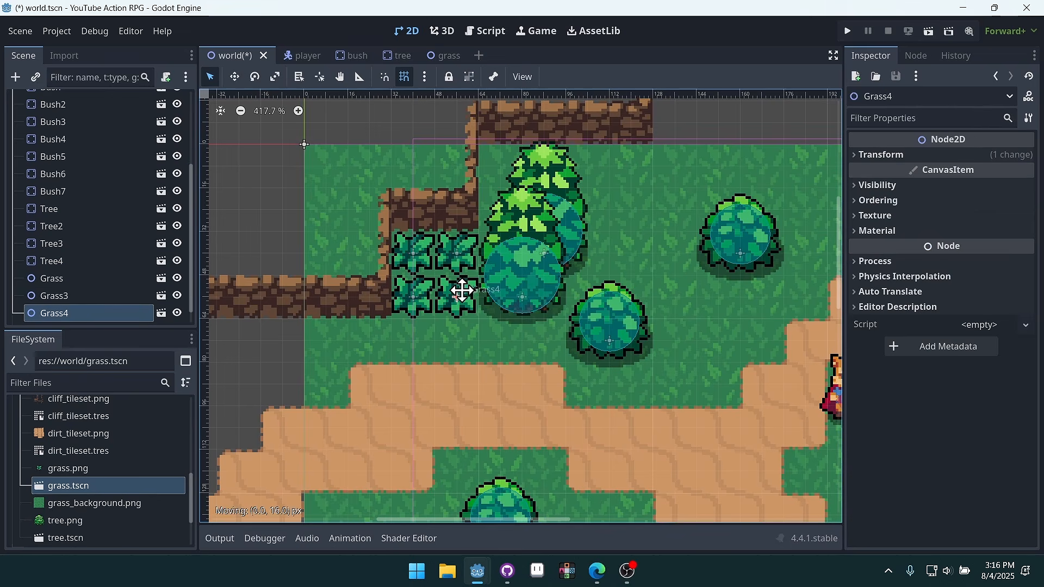
Duplicate a grass instance to form a pair side by side above the lower cliff edge, left of the bush below the dirt path
middle_click_drag(483, 354, 511, 231)
left_click(435, 153)
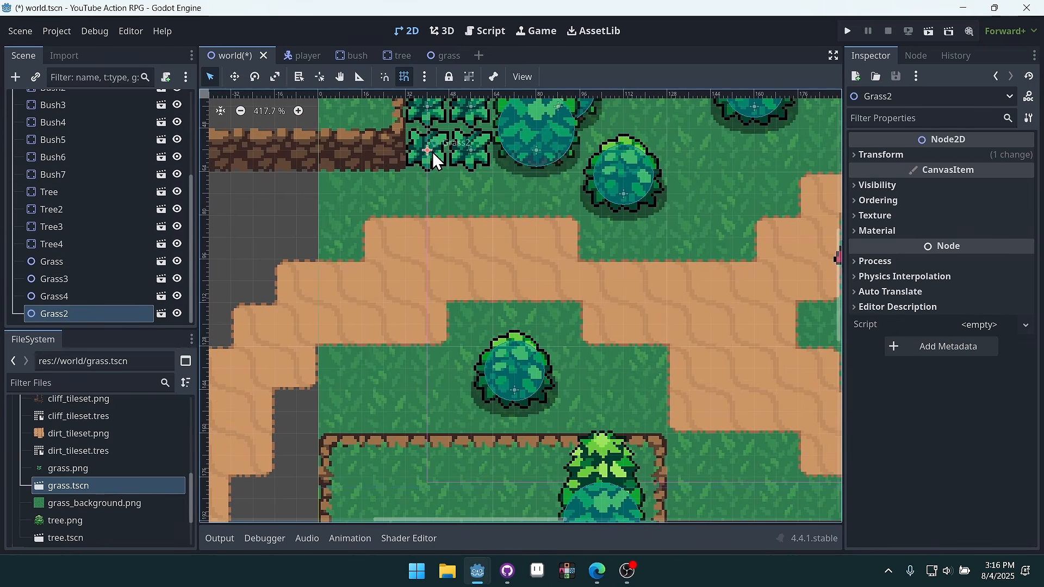
key("ctrl+d")
left_click_drag(432, 152, 384, 410)
key("ctrl+d")
scroll(363, 392, "down", 6)
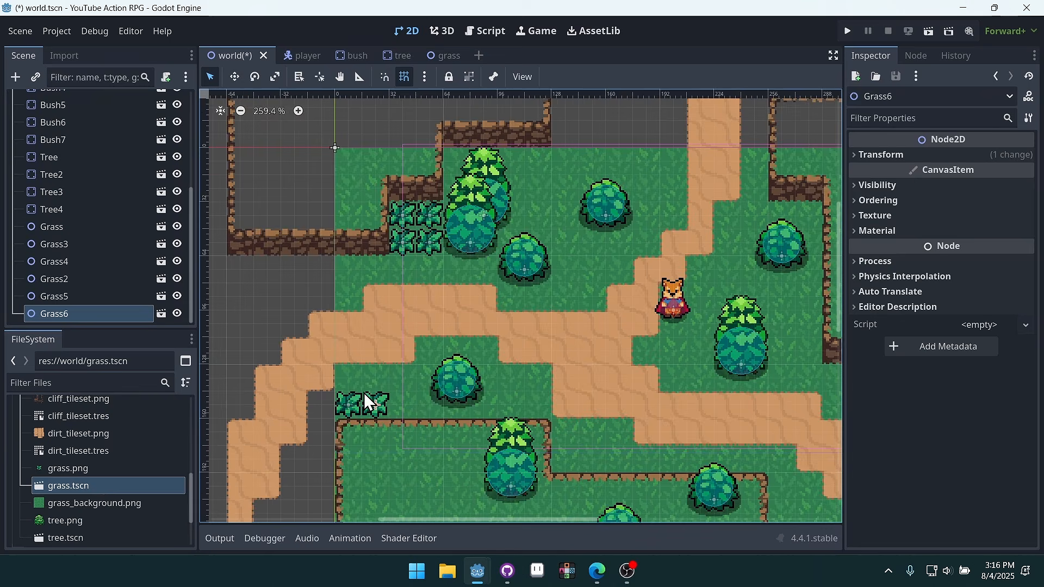
Duplicate grass into a patch two columns wide and three rows high against the cliff wall east of the player, below the bush
middle_click_drag(521, 378, 482, 395)
key("ctrl+d")
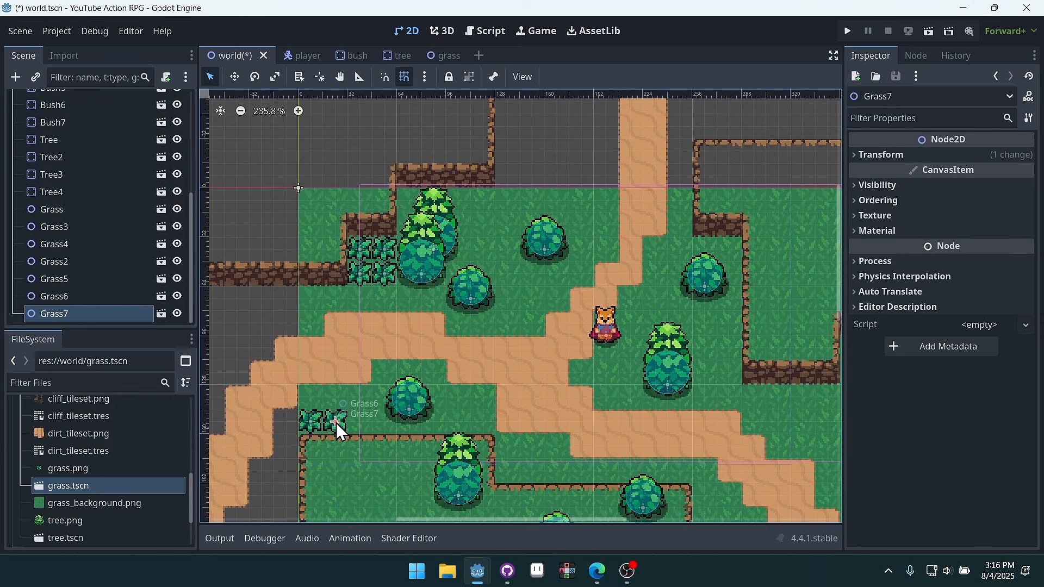
left_click_drag(339, 419, 735, 328)
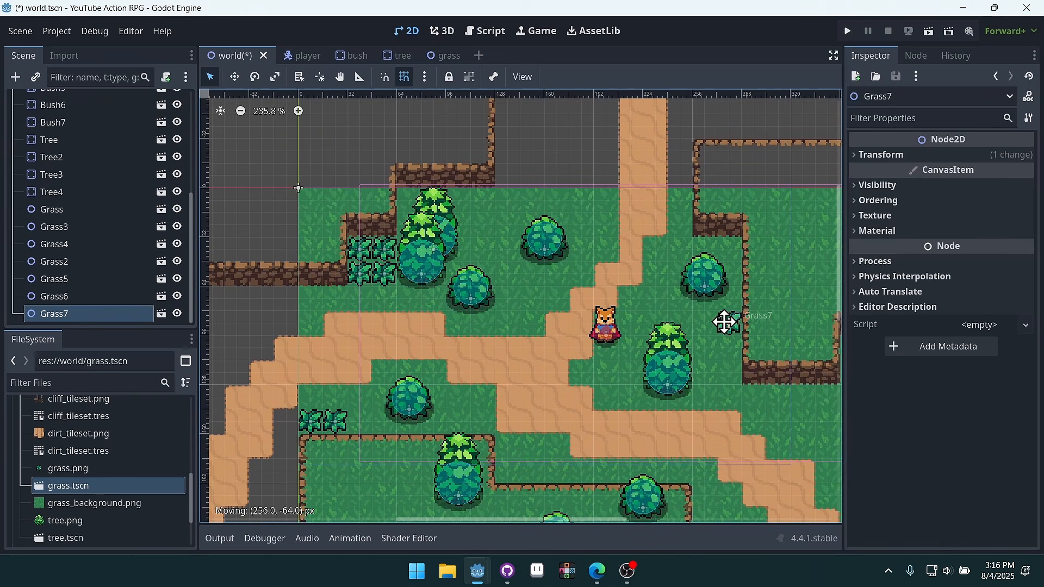
scroll(741, 356, "up", 8)
middle_click_drag(743, 354, 696, 342)
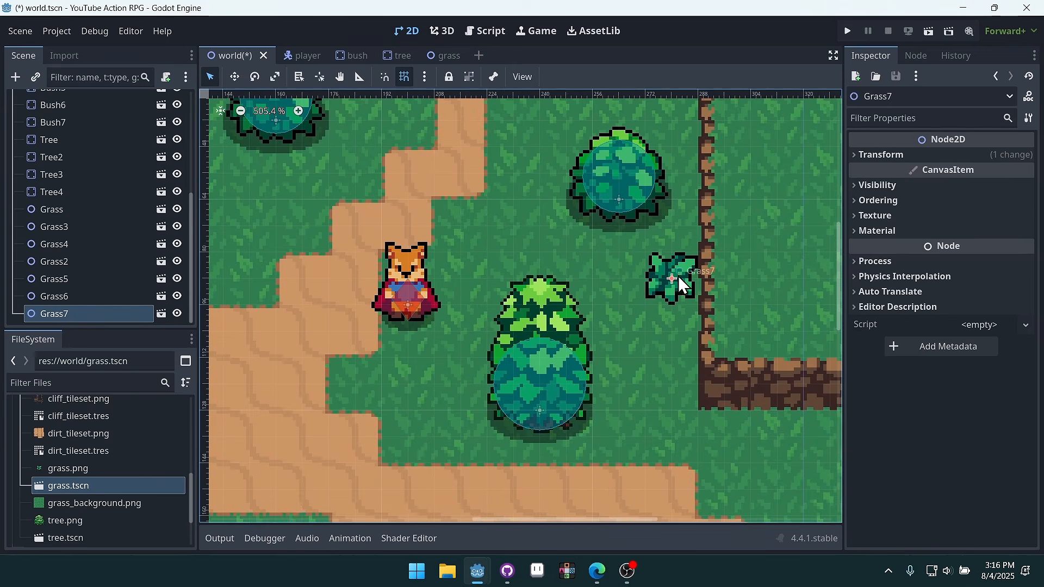
left_click_drag(677, 275, 674, 332)
key("ctrl+d")
key("ctrl+d")
key("ctrl+d")
key("ctrl+d")
key("ctrl+d")
middle_click_drag(605, 346, 692, 369)
Move Bush6 about 8 px right and 8 px down, just above the six-piece grass patch, and shift the nearby tree slightly left of it
left_click_drag(709, 224, 735, 237)
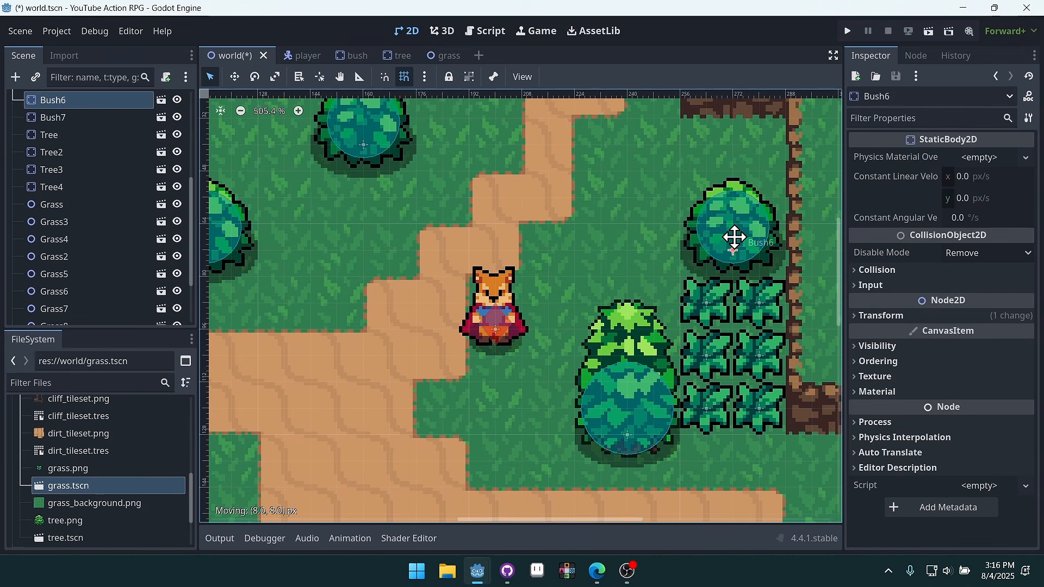
scroll(579, 250, "down", 6)
scroll(608, 312, "up", 2)
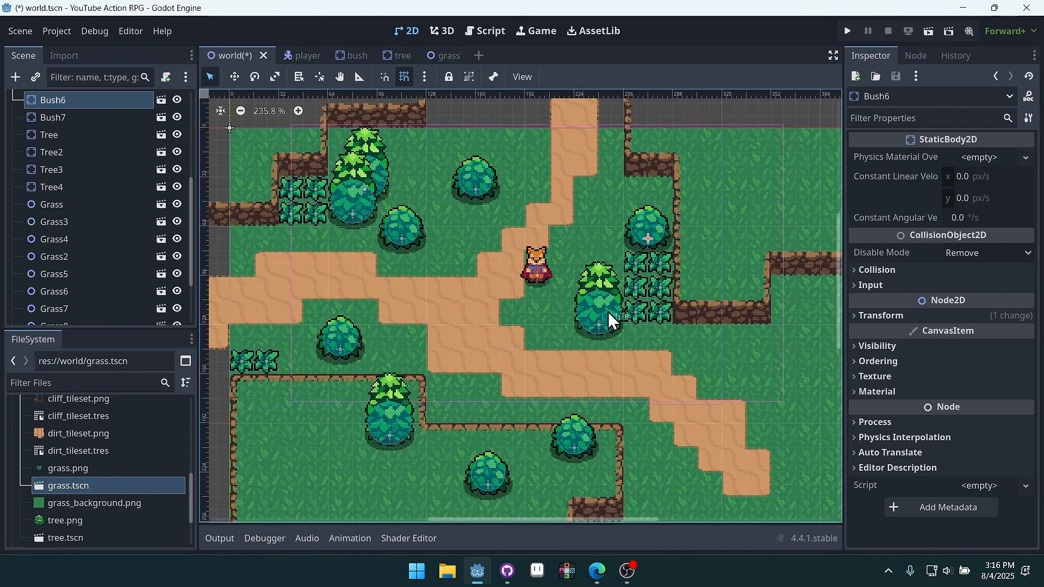
mouse_move(607, 315)
left_mouse_down()
mouse_move(610, 326)
mouse_move(601, 310)
mouse_move(588, 312)
left_mouse_up()
middle_click_drag(616, 308, 661, 334)
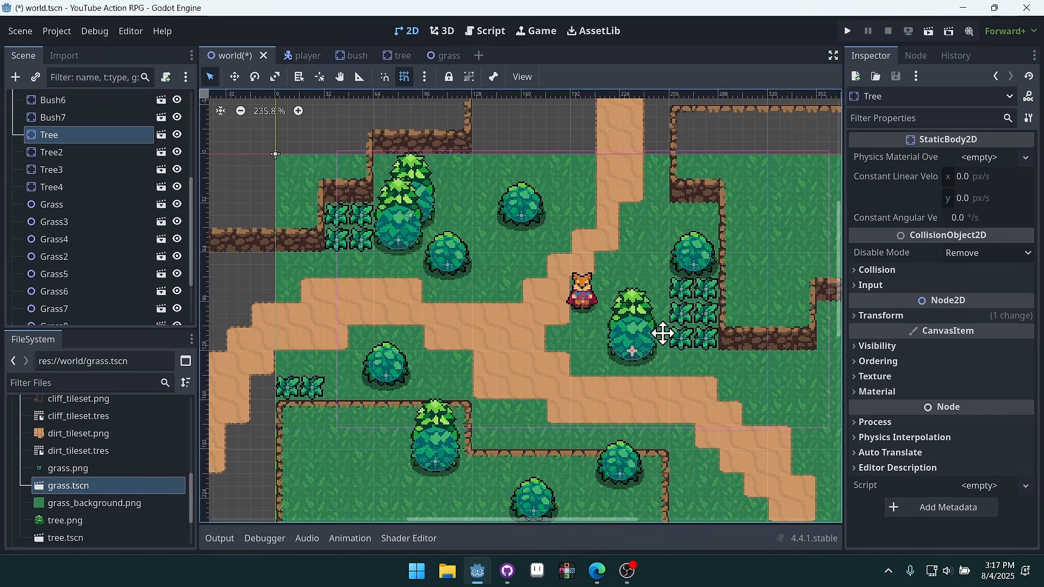
left_click(642, 228)
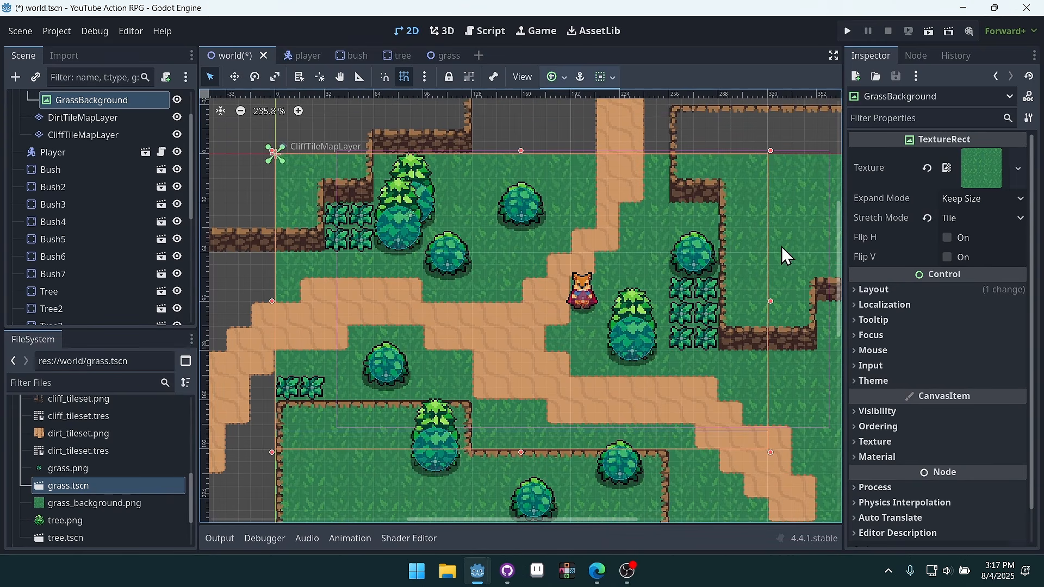
Save the world scene and run the game, walking the player through the grass patch beside the east cliff
key("ctrl+s")
left_click(848, 31)
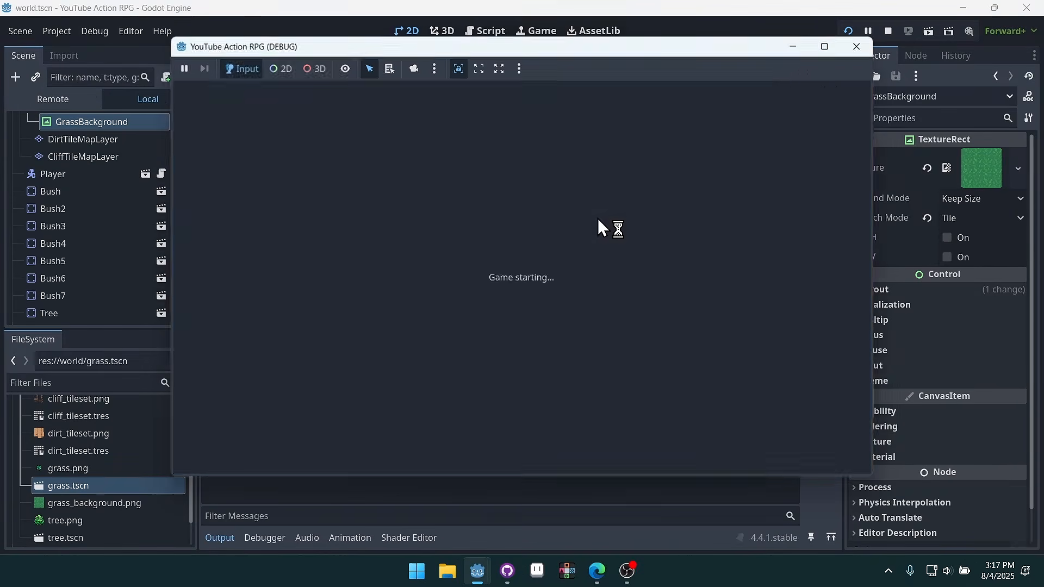
key("Left")
key("Down")
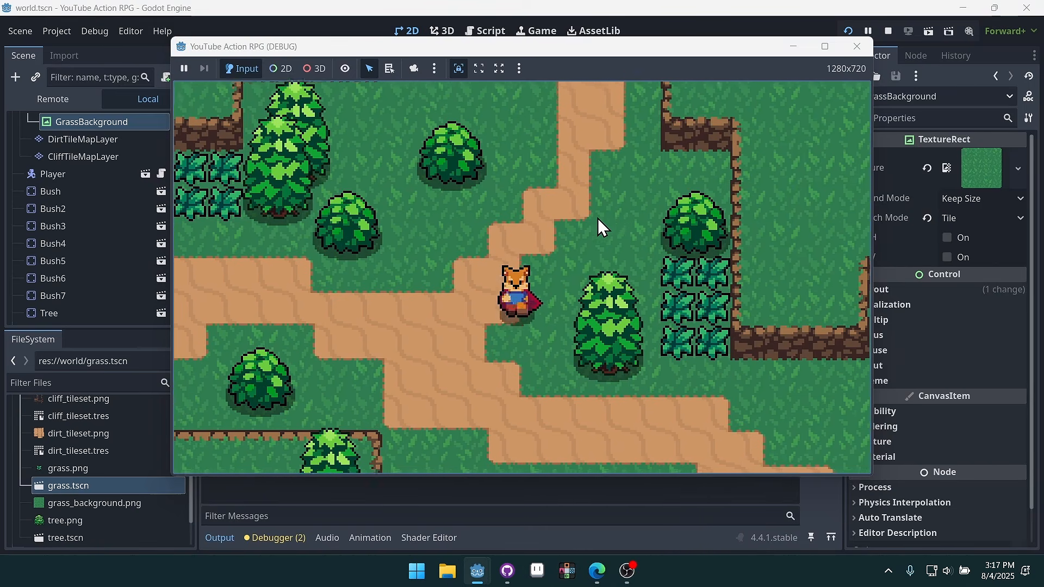
key("Right")
key("Up")
key("Up")
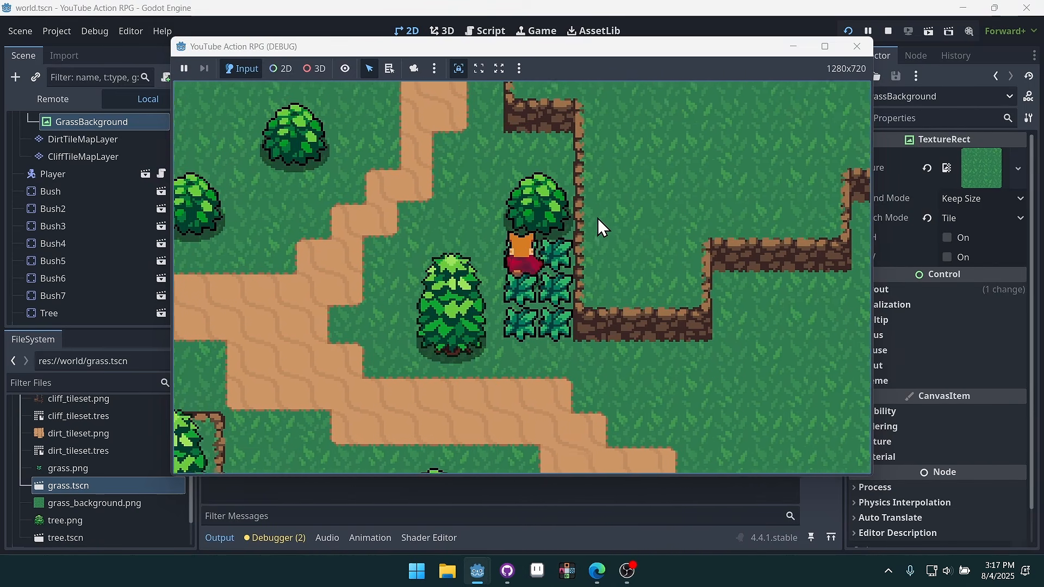
key("Right")
key("Down")
key("Left")
key("Down")
key("Up")
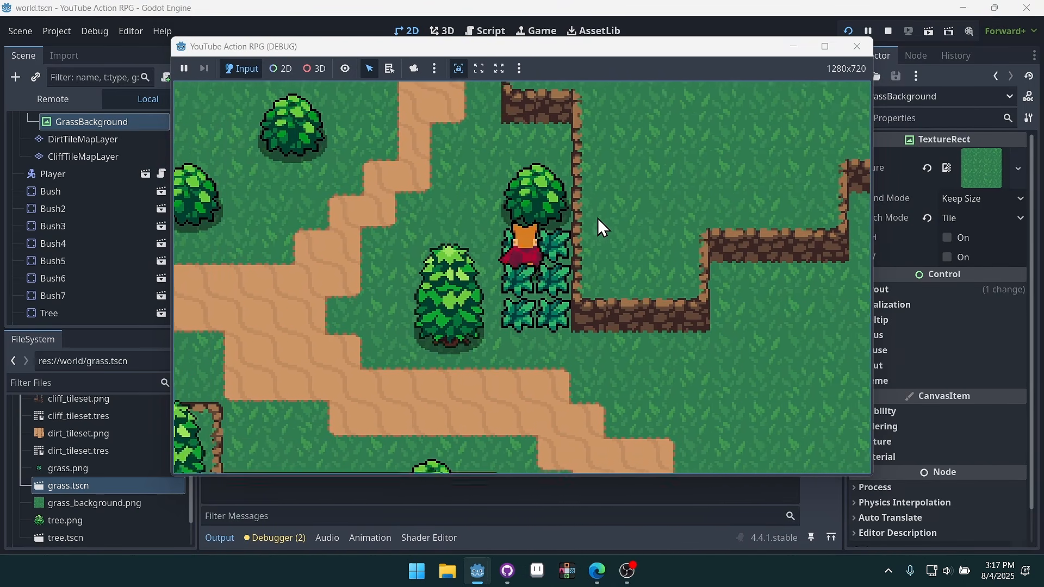
key("Left")
key("Down")
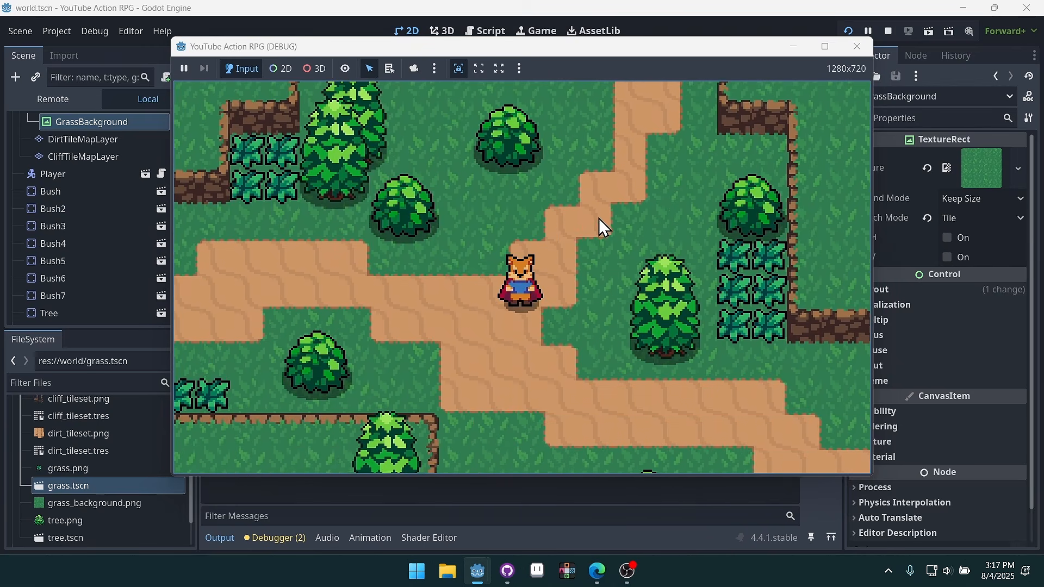
left_click(856, 47)
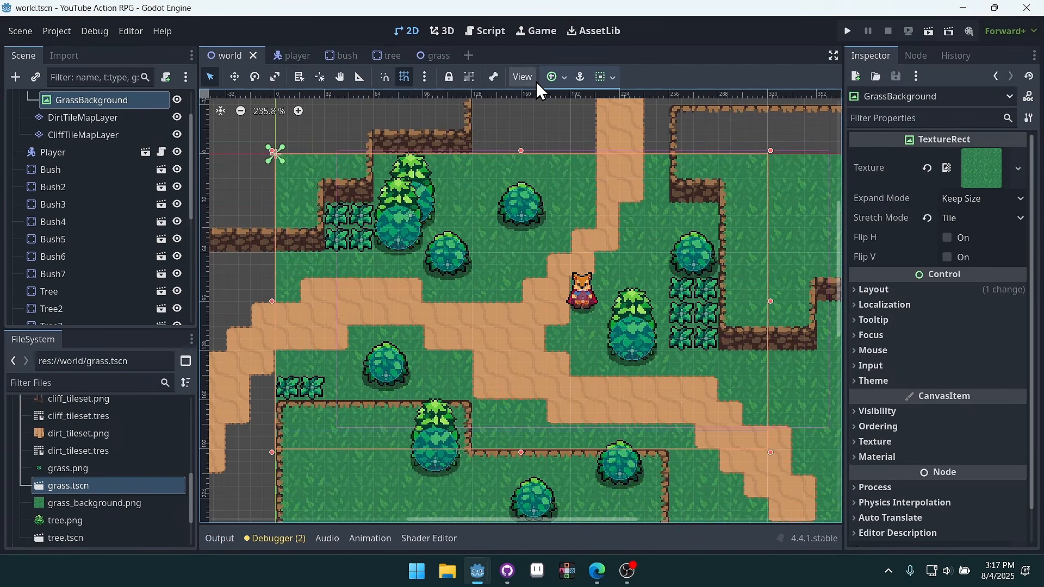
Run the game again and test rolling and attacking against the grass patch beside the east cliff
left_click(846, 32)
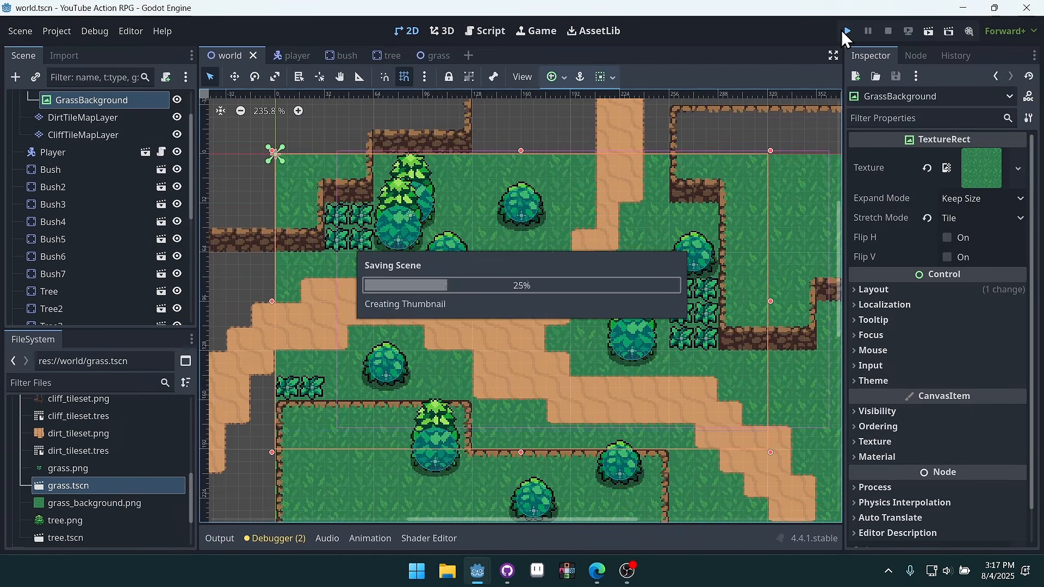
key("Right")
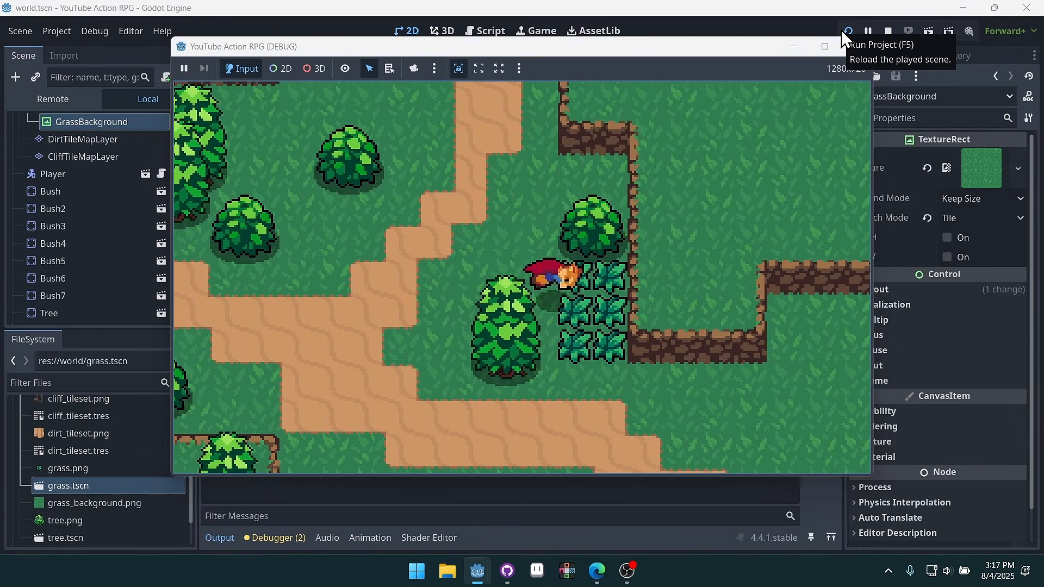
key("Left")
key("j")
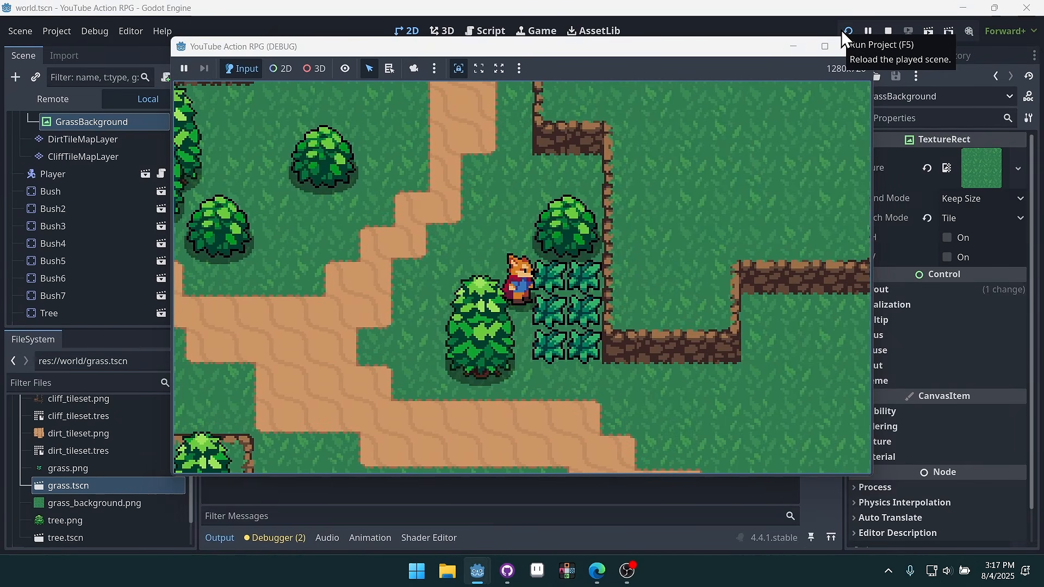
key("Down")
key("Right")
key("Left")
key("j")
key("Up")
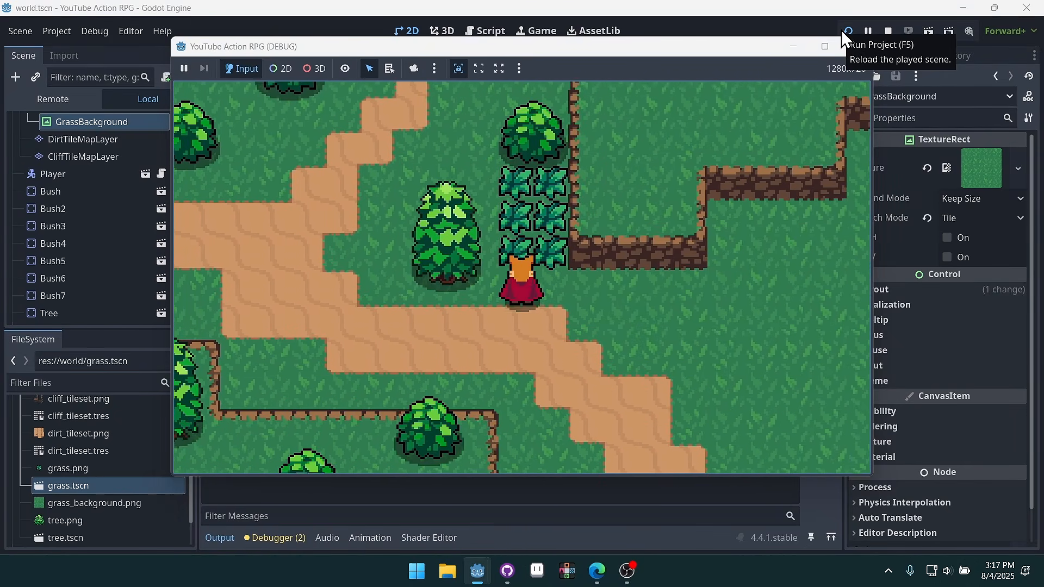
key("Left")
key("Right")
key("Right")
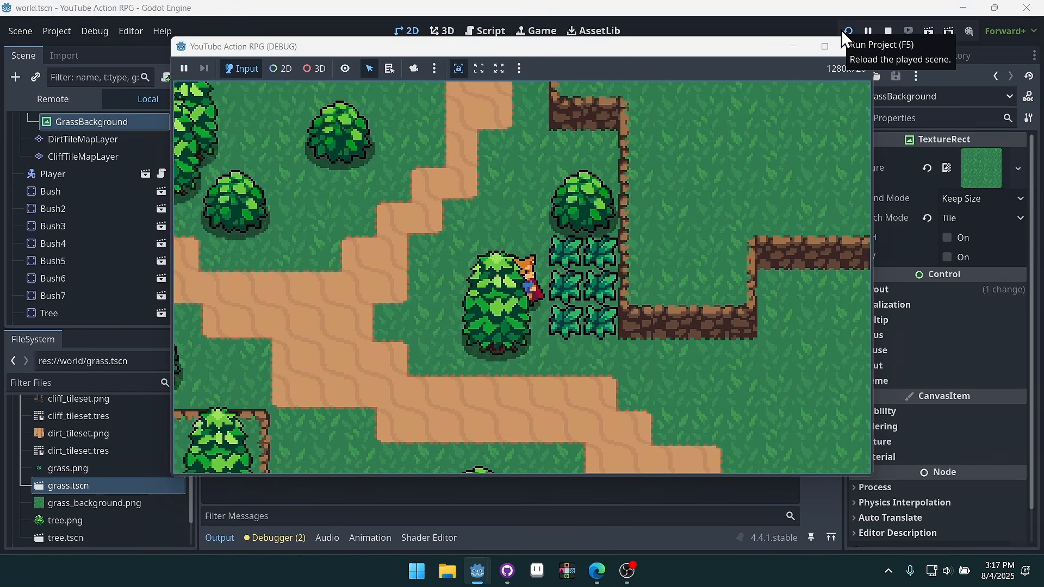
key("j")
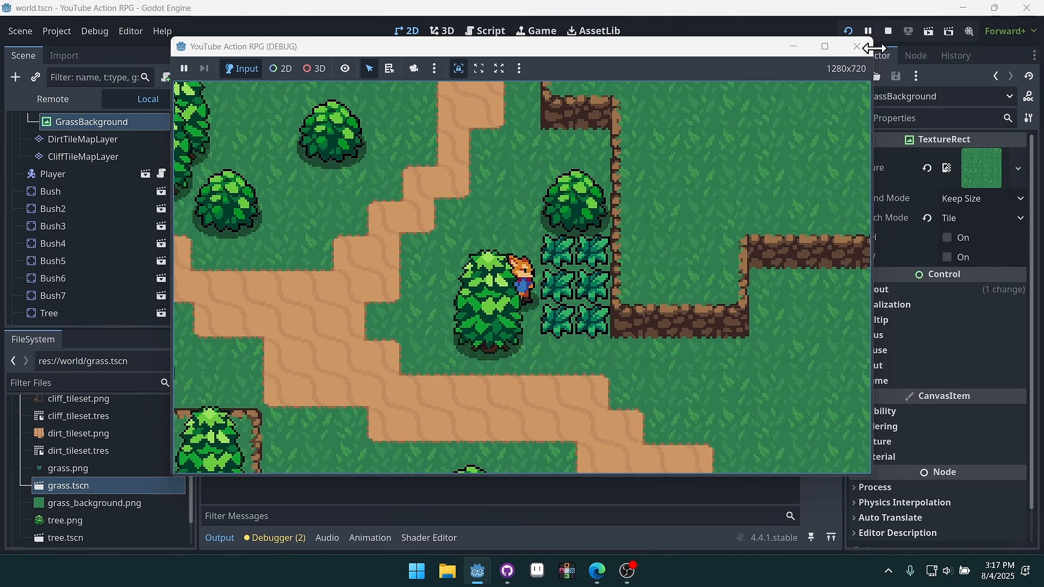
left_click(862, 45)
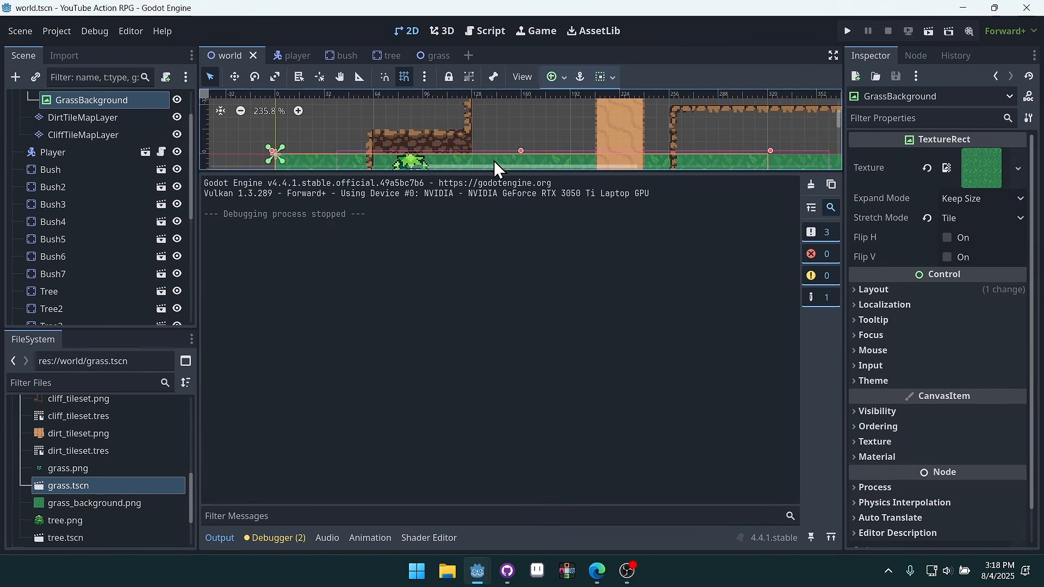
Shrink the output log and add an Area2D node under the root of the grass scene
left_click_drag(487, 172, 478, 438)
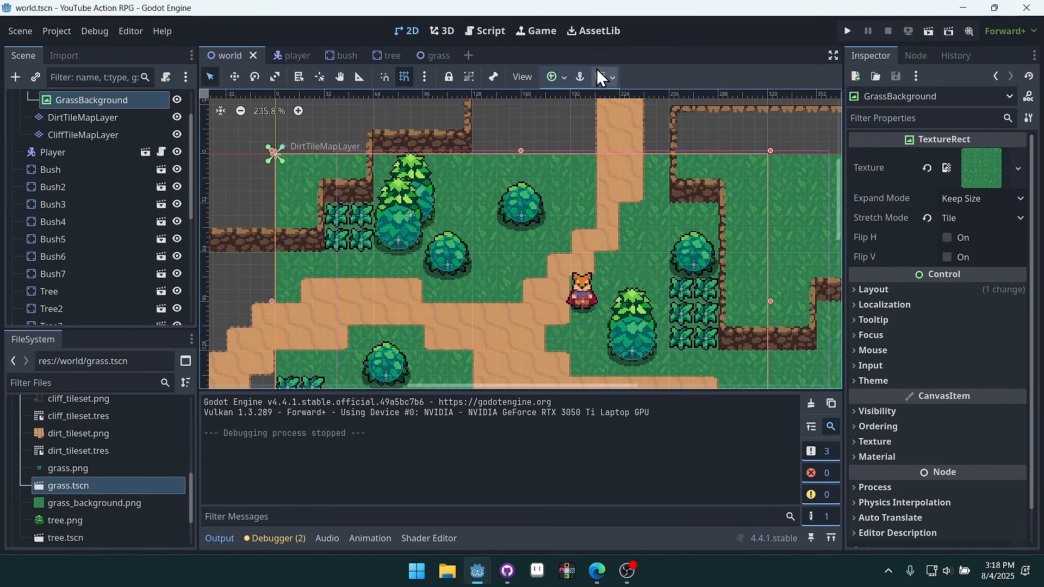
left_click(437, 56)
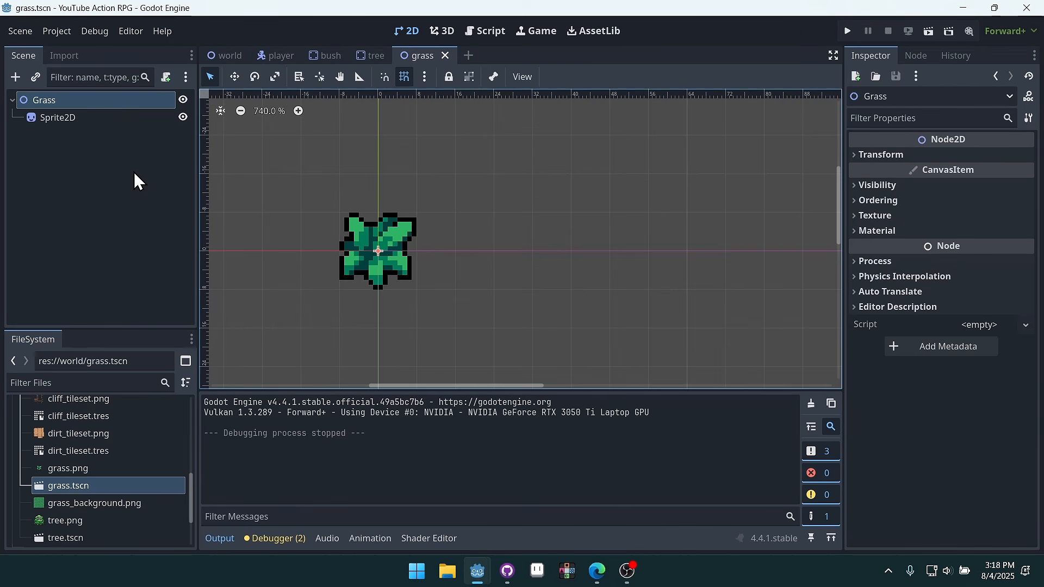
left_click(16, 77)
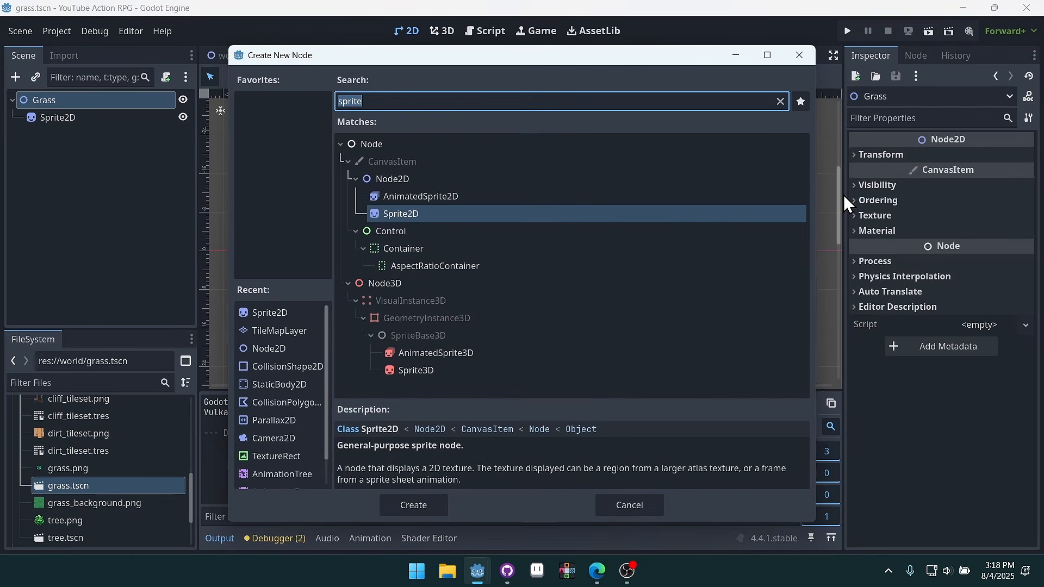
type("area")
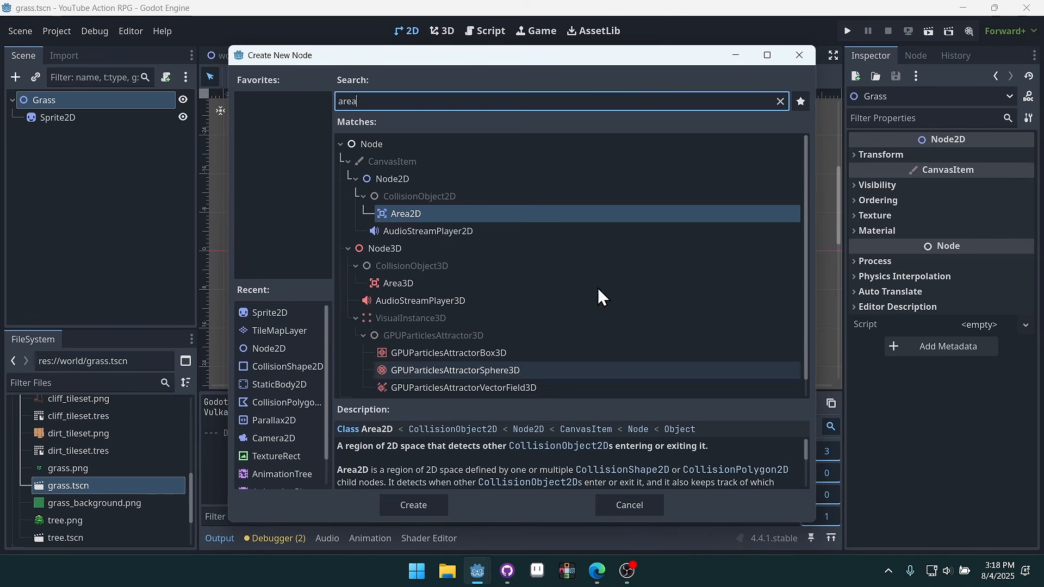
double_click(438, 218)
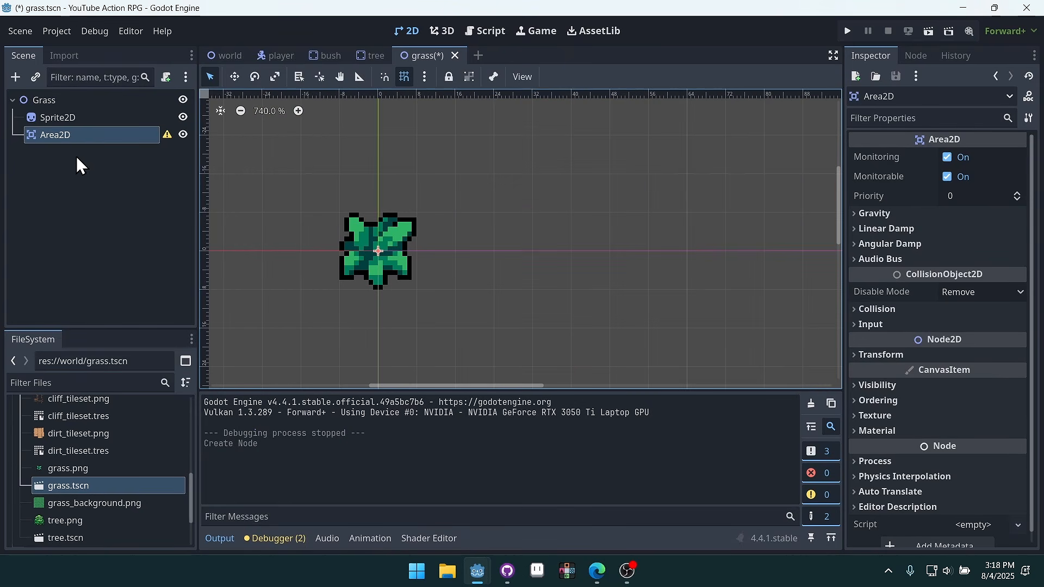
Add a CollisionShape2D under the Area2D and give it a new RectangleShape2D
left_click(15, 77)
type("collis")
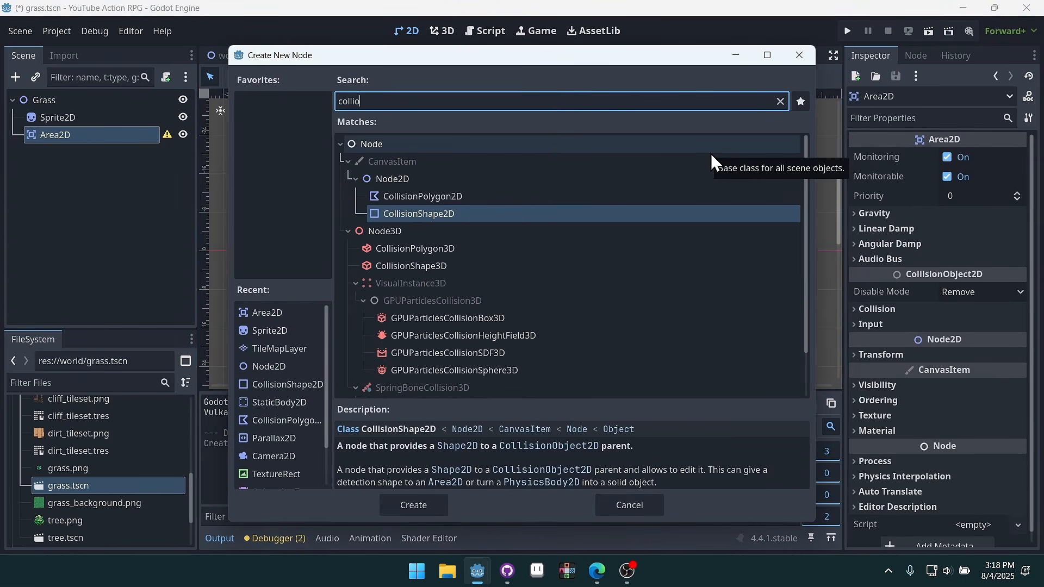
key("Return")
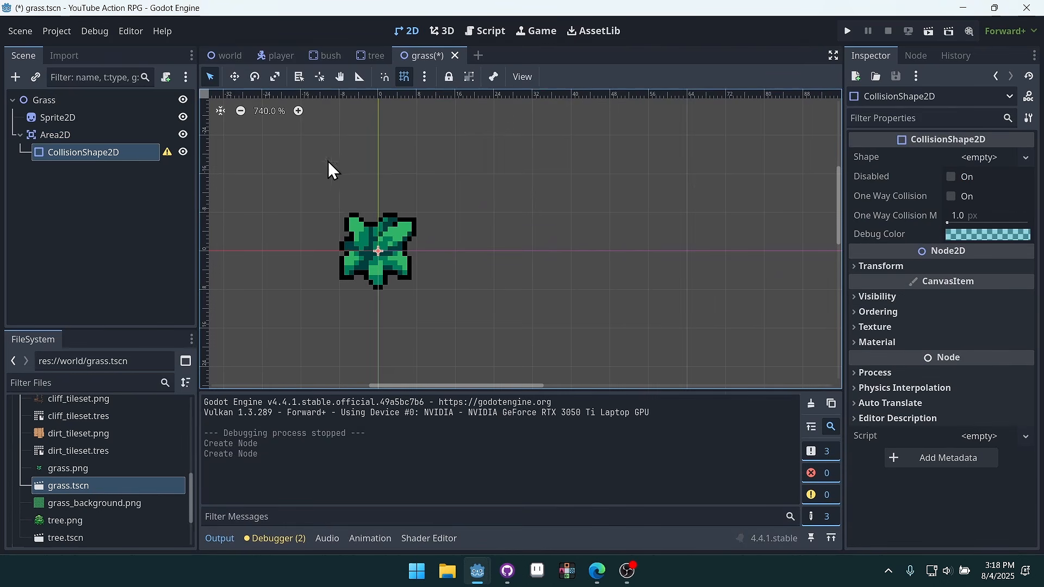
left_click(988, 156)
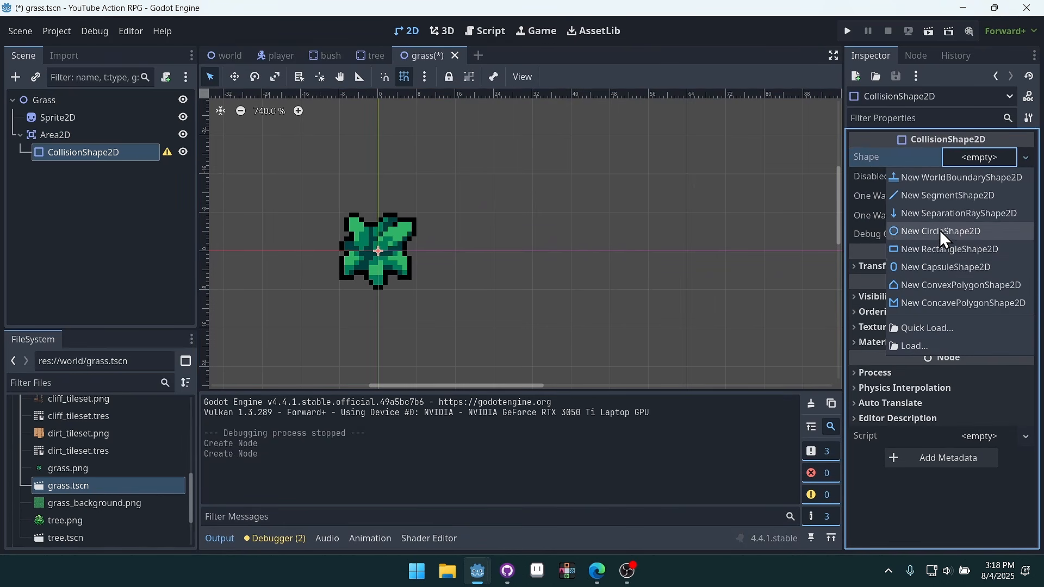
left_click(933, 248)
scroll(345, 233, "up", 5)
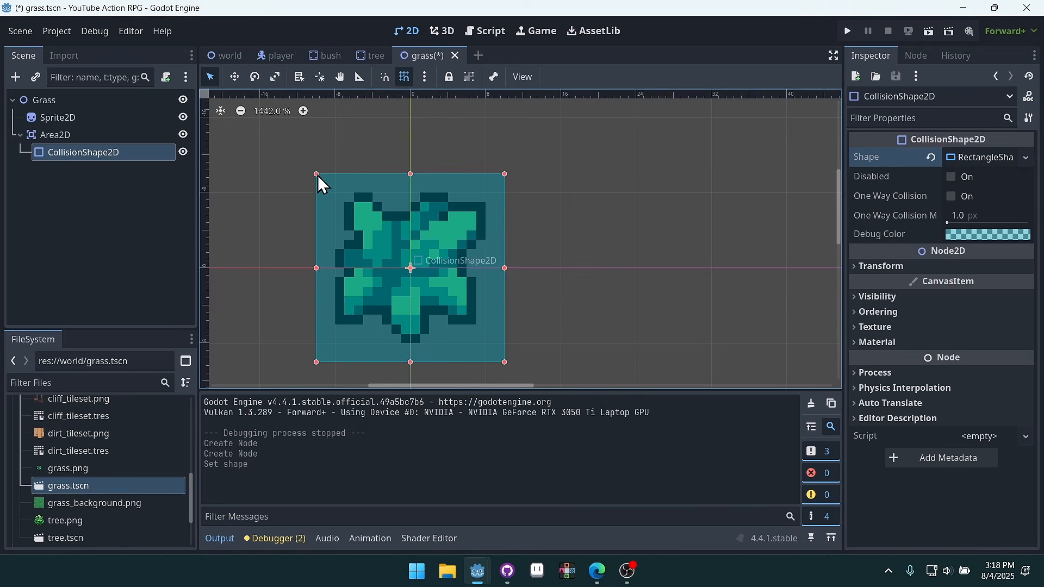
Resize the rectangular collision shape to about 16 by 16 px to fit the grass sprite, and save the scene
left_click_drag(317, 175, 337, 196)
left_click_drag(505, 362, 495, 348)
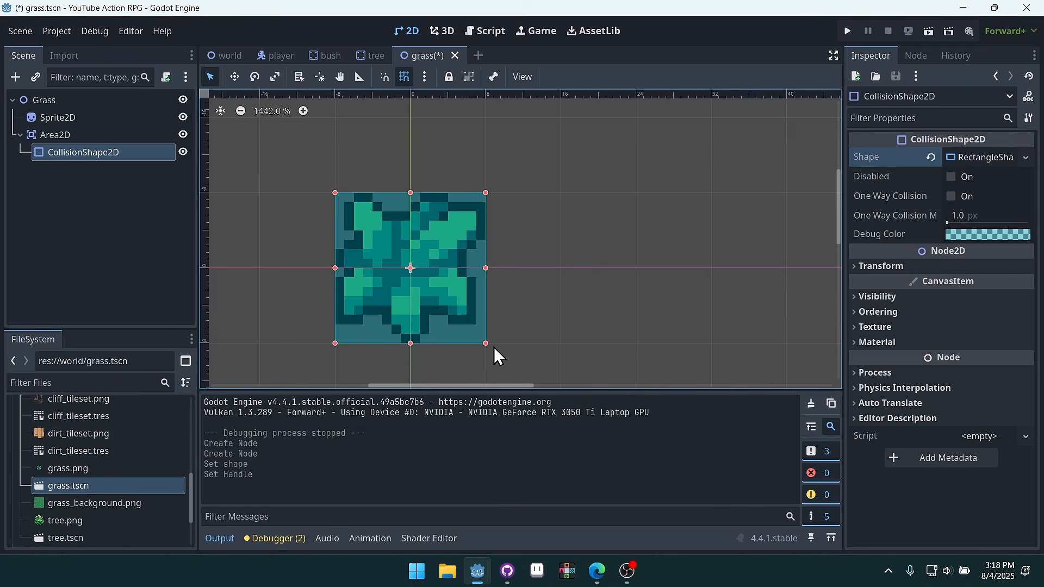
scroll(590, 258, "down", 7)
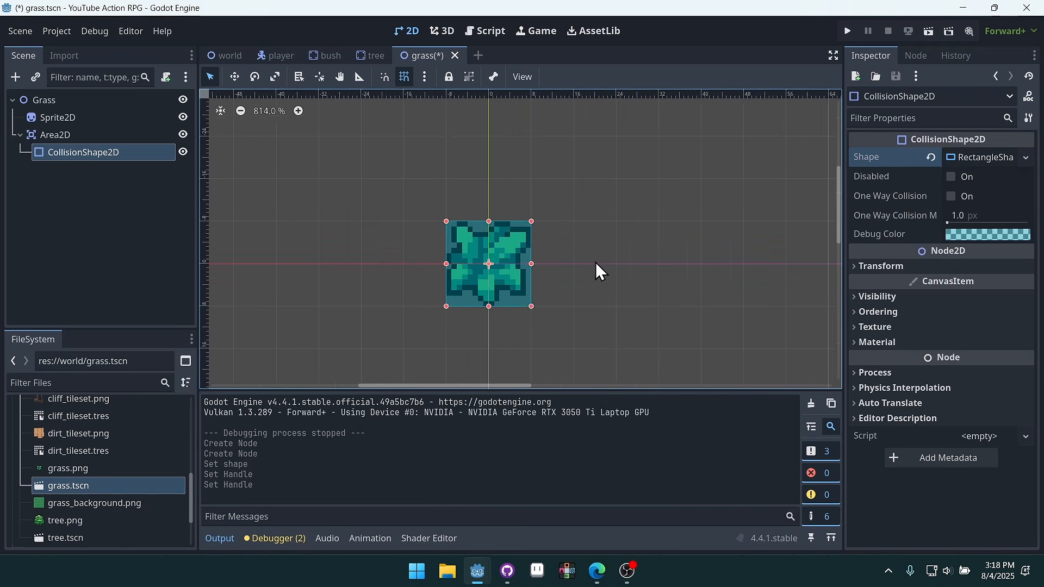
left_click(686, 188)
key("ctrl+s")
scroll(653, 193, "up", 2)
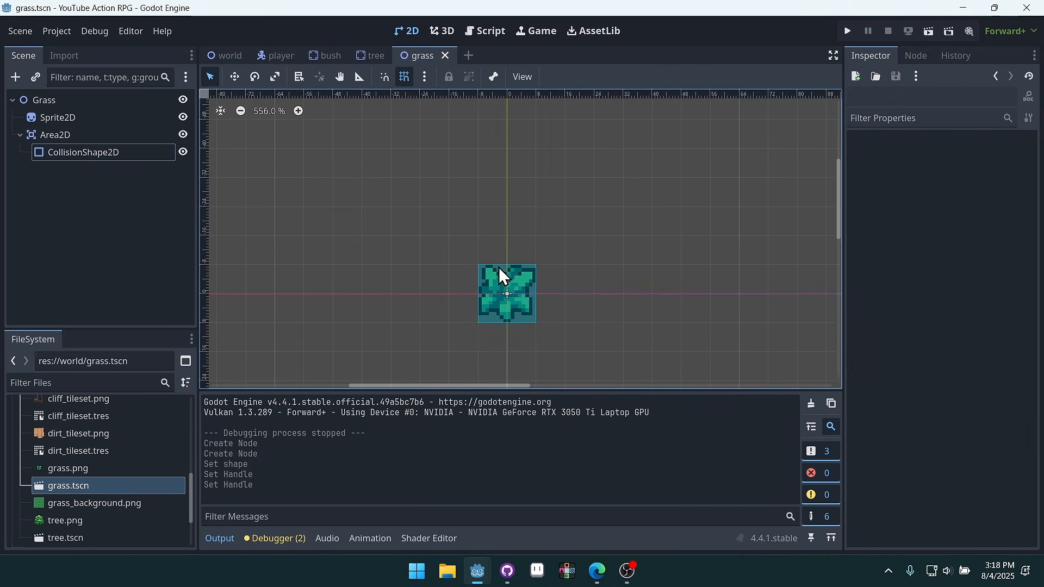
Attach a new GDScript from the default Node template to the Grass root as res://world/grass.gd, hide the script list and save
left_click(73, 137)
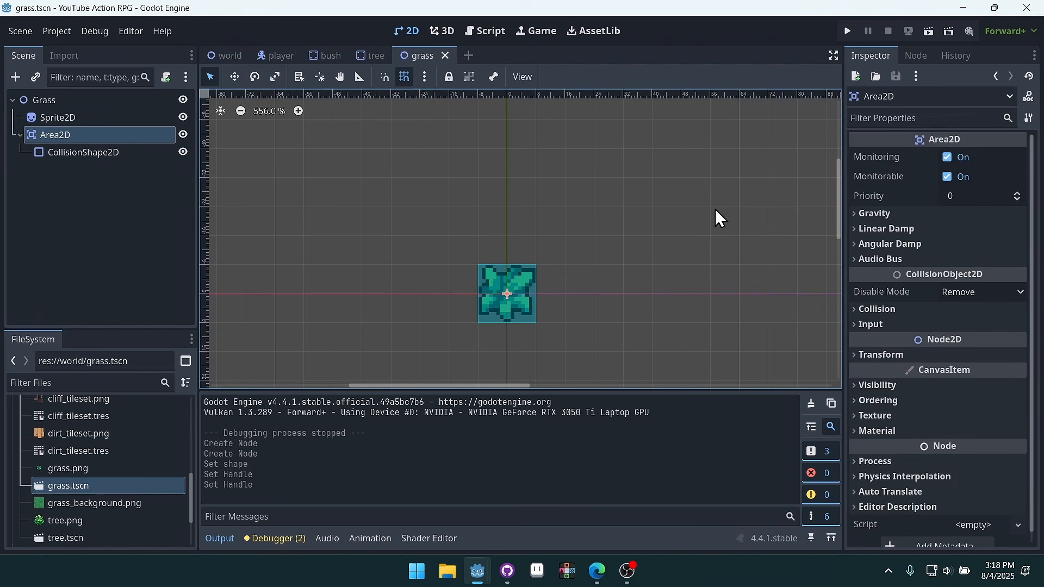
left_click(64, 100)
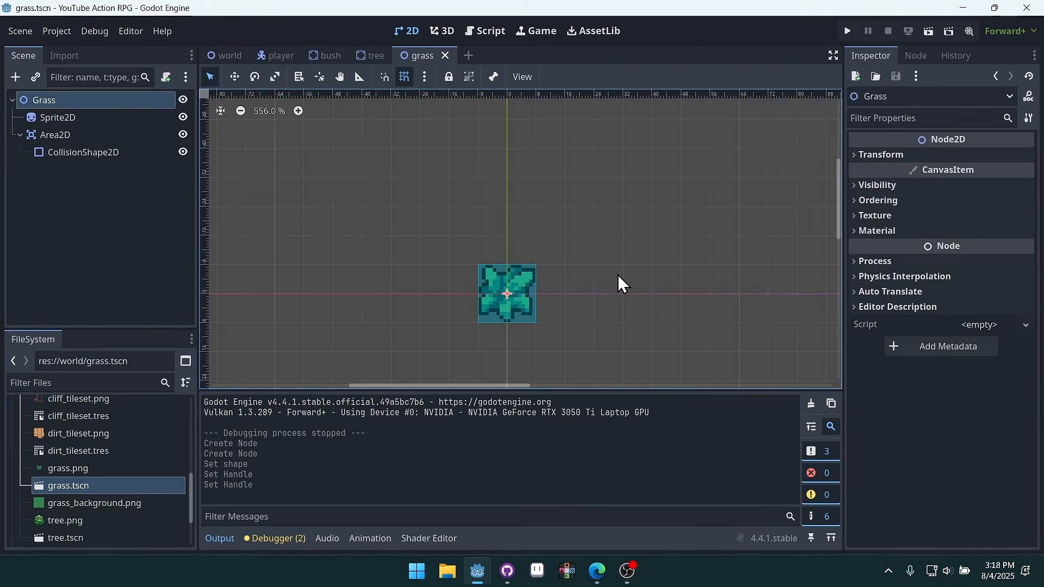
left_click(82, 136)
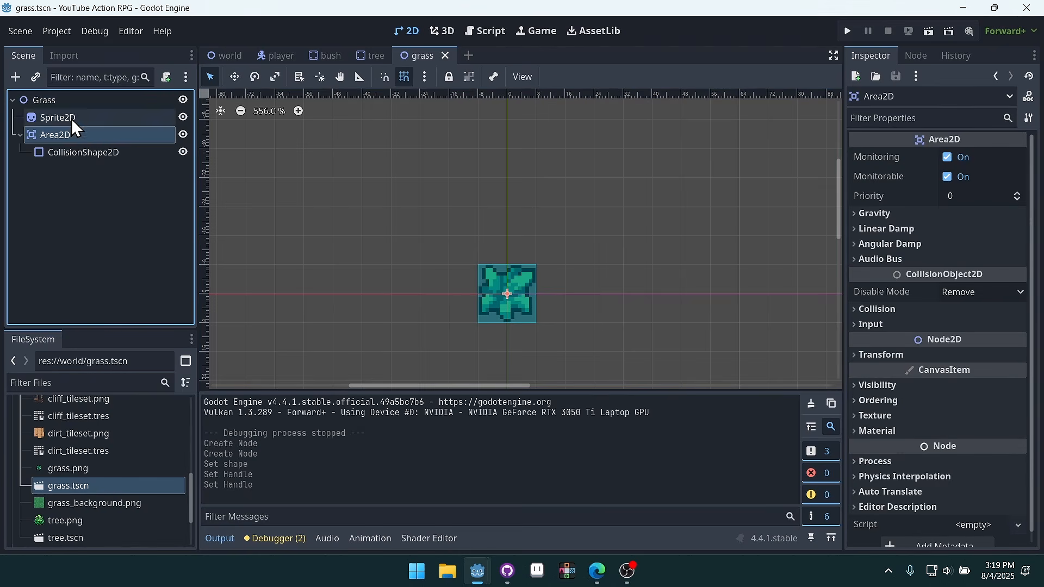
left_click(67, 102)
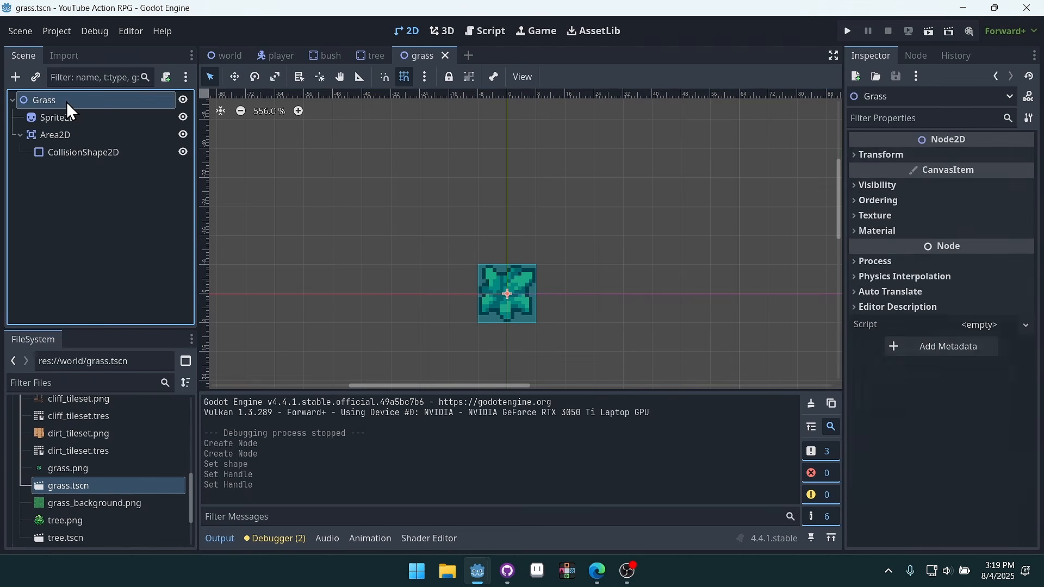
left_click(166, 77)
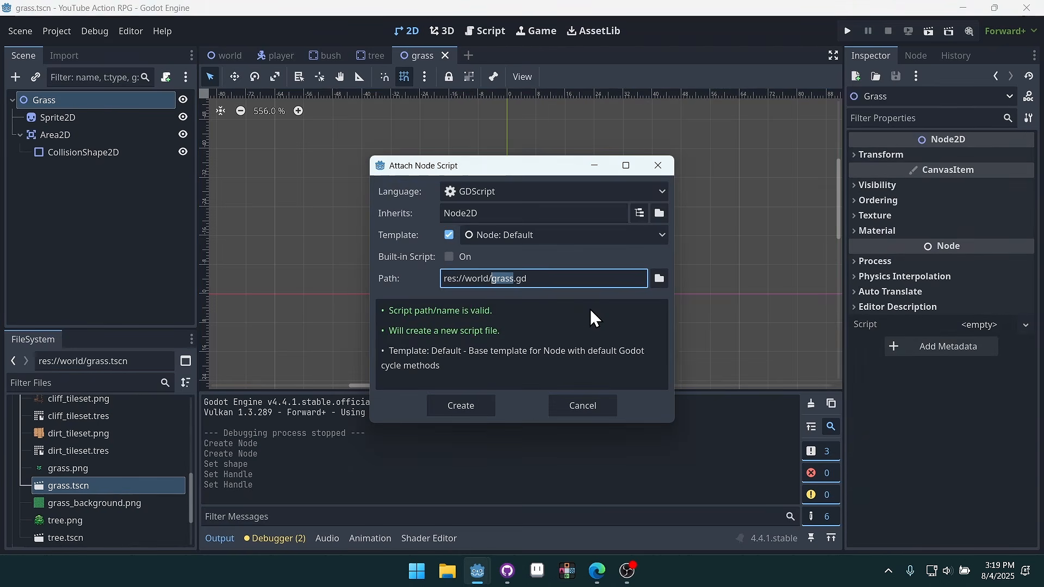
left_click(466, 407)
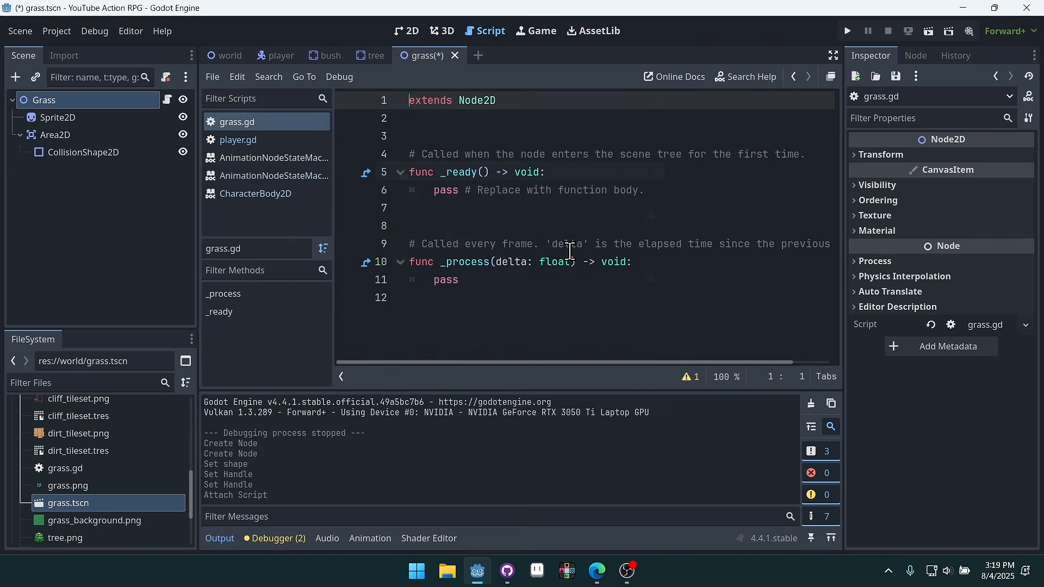
left_click(341, 383)
left_click(499, 290)
key("ctrl+s")
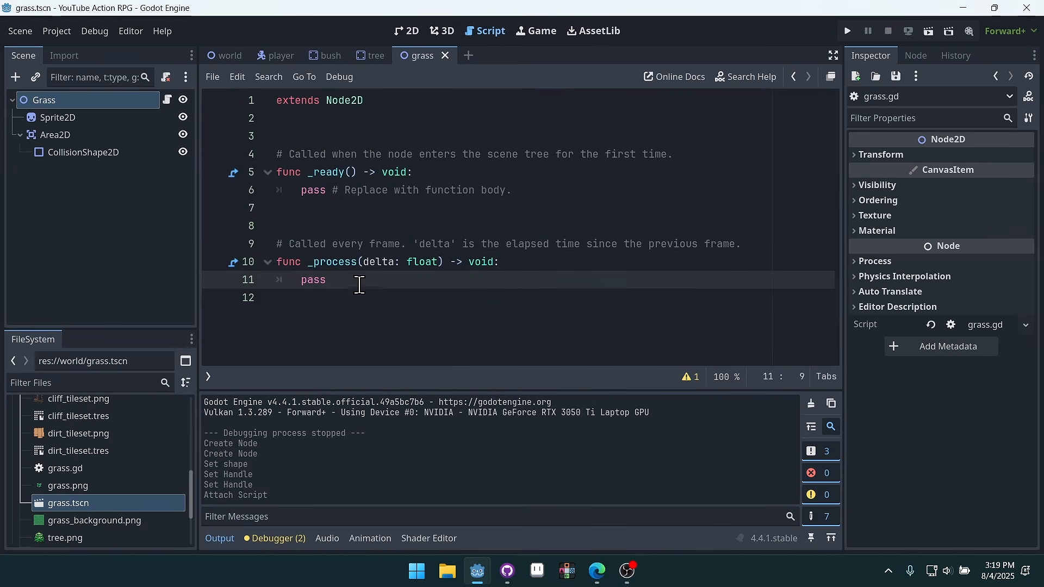
Remove the _process function and its comment from grass.gd, and select the Area2D node
left_click_drag(356, 284, 230, 216)
key("BackSpace")
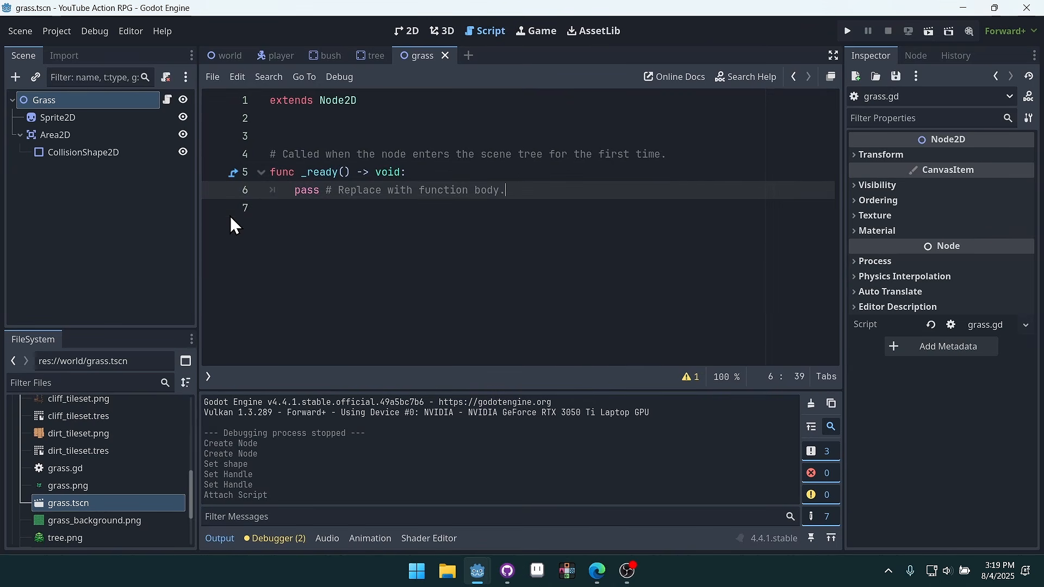
left_click(500, 125)
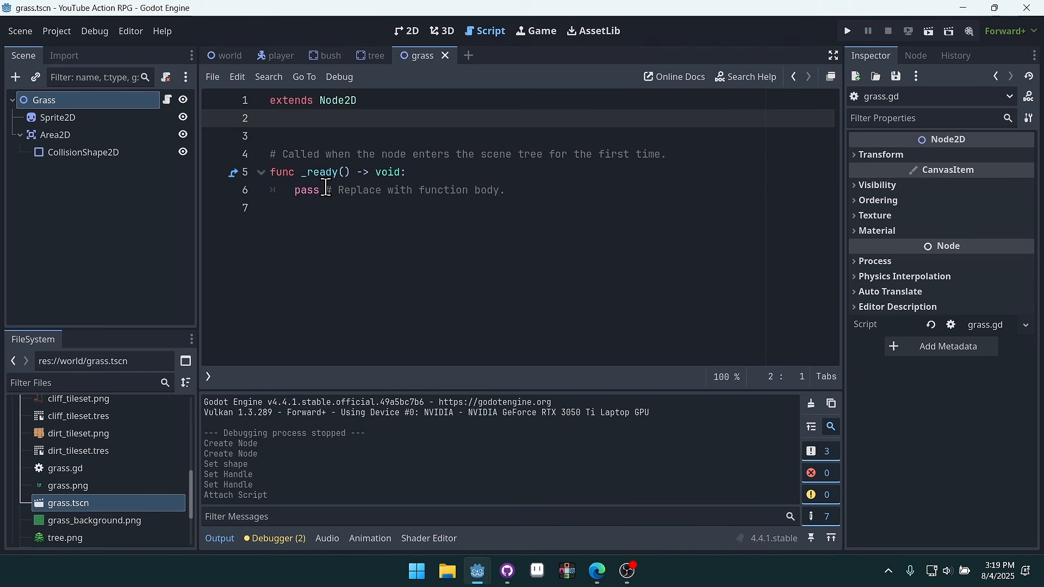
left_click(83, 137)
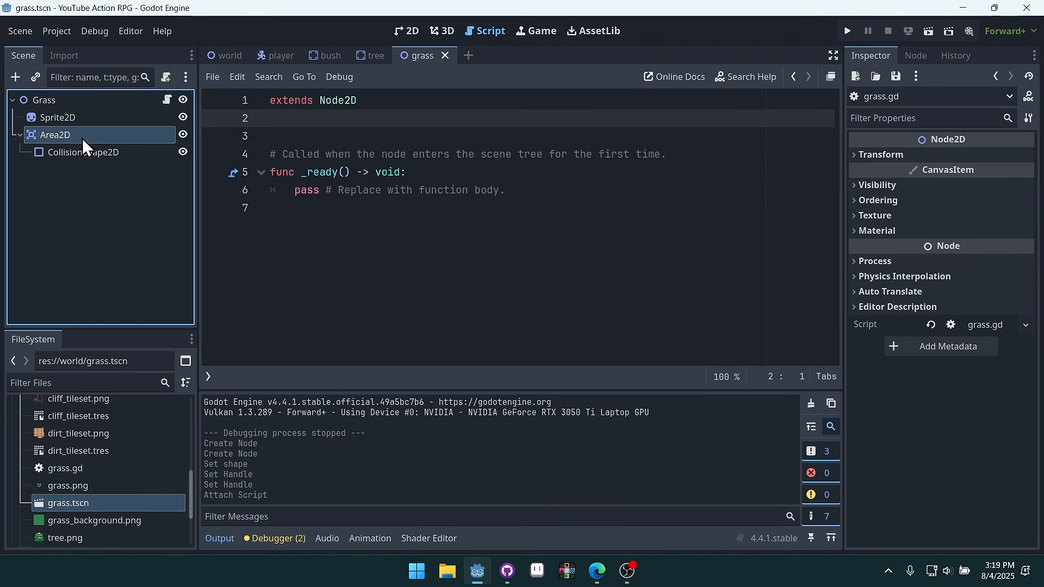
Connect the Area2D's area_entered signal to the Grass node's script with the receiver method _on_area_2d_area_entered
left_click(917, 57)
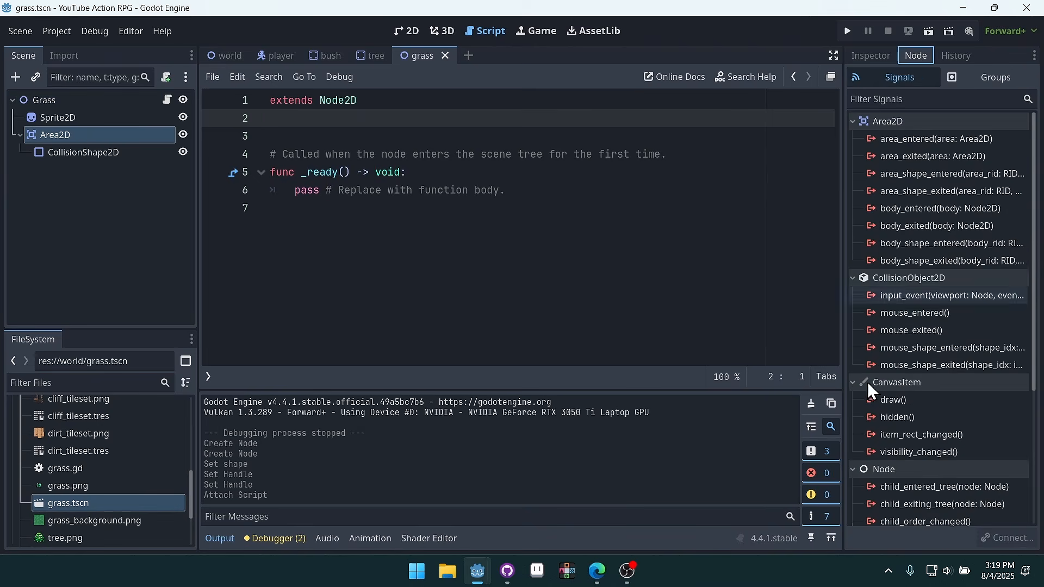
left_click(925, 209)
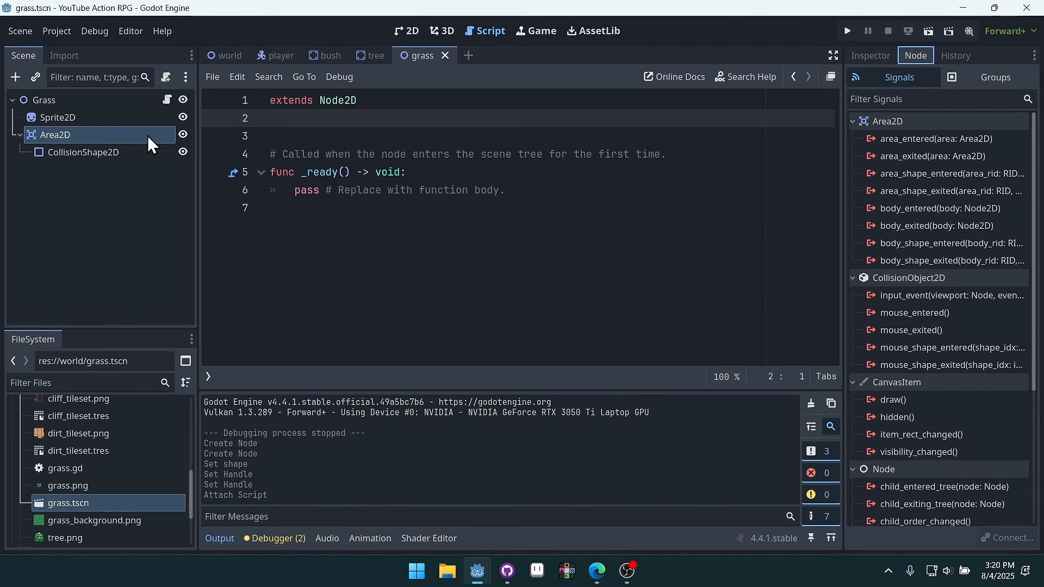
scroll(944, 308, "down", 5)
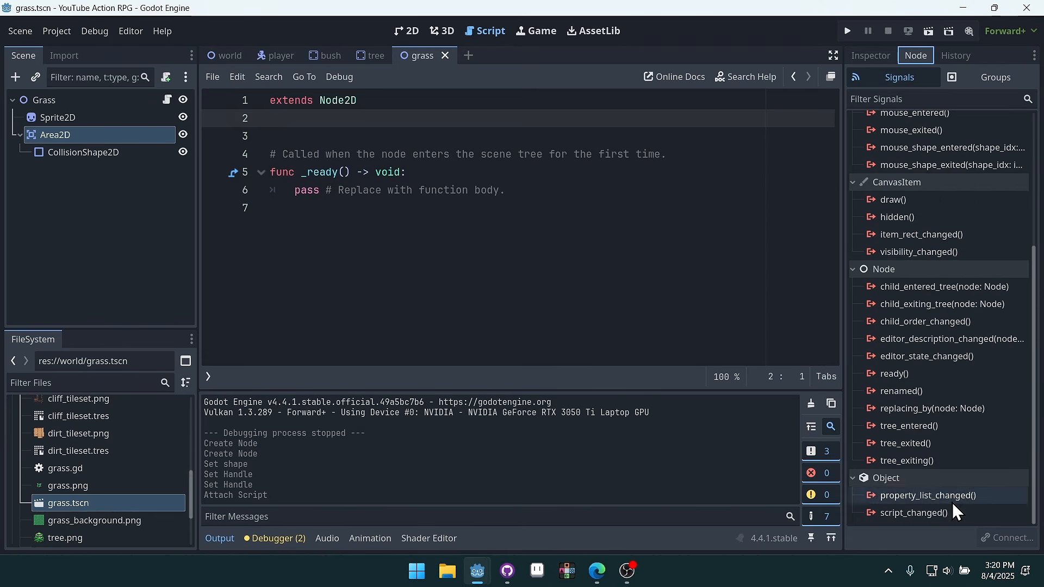
scroll(928, 415, "up", 5)
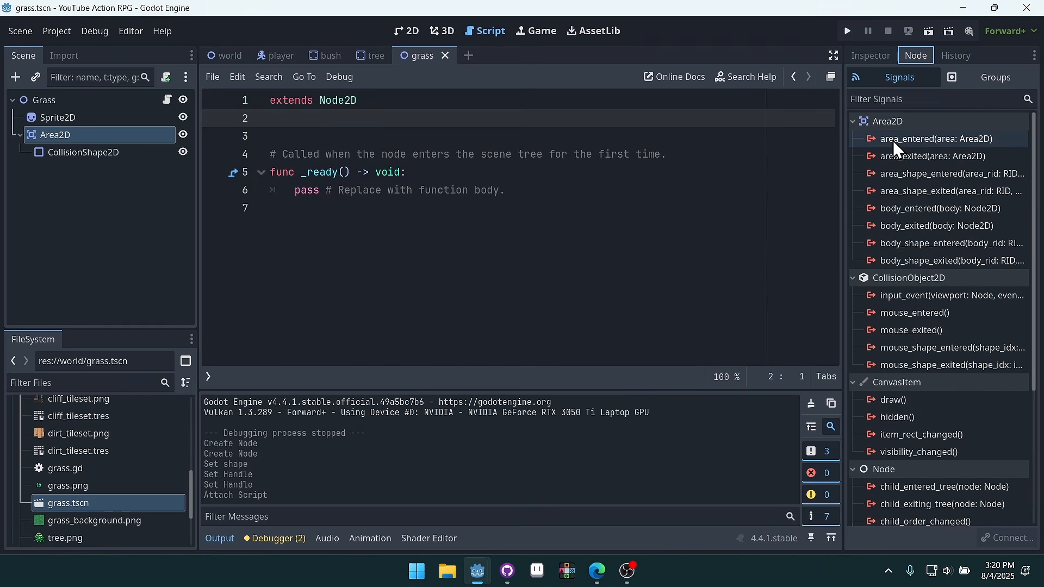
left_click(918, 141)
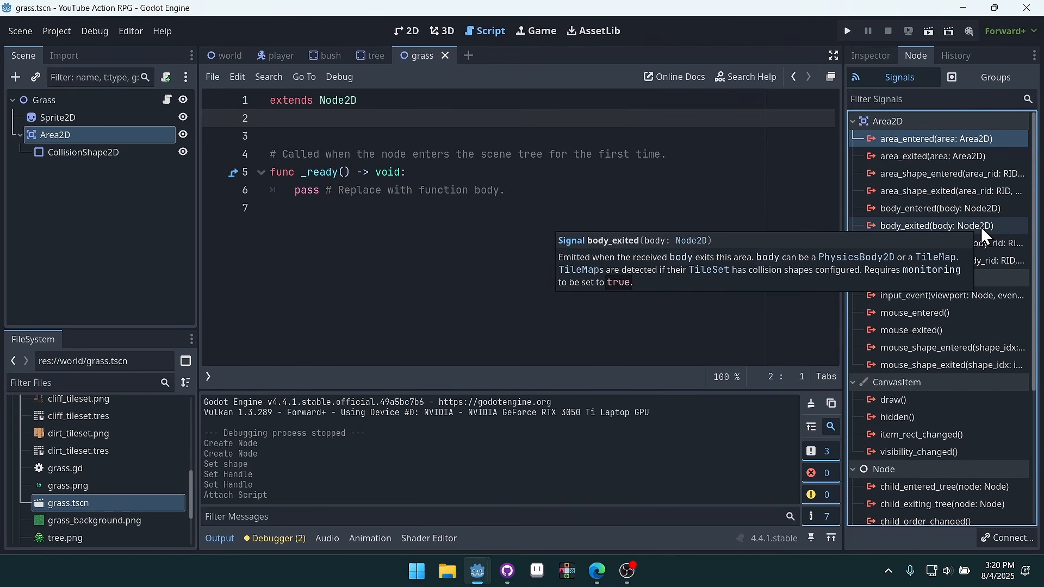
mouse_move(1021, 157)
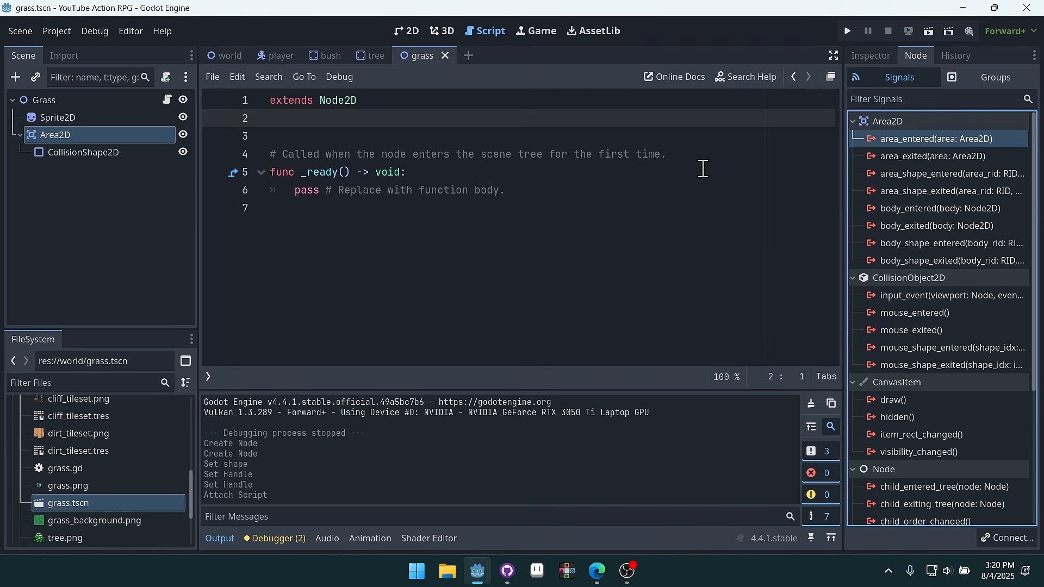
double_click(911, 141)
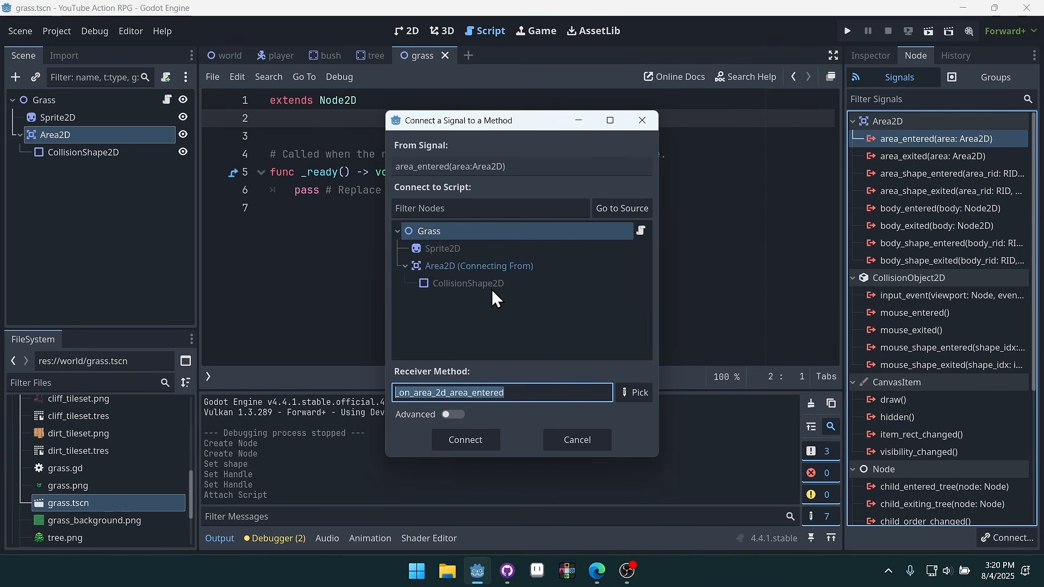
left_click(477, 443)
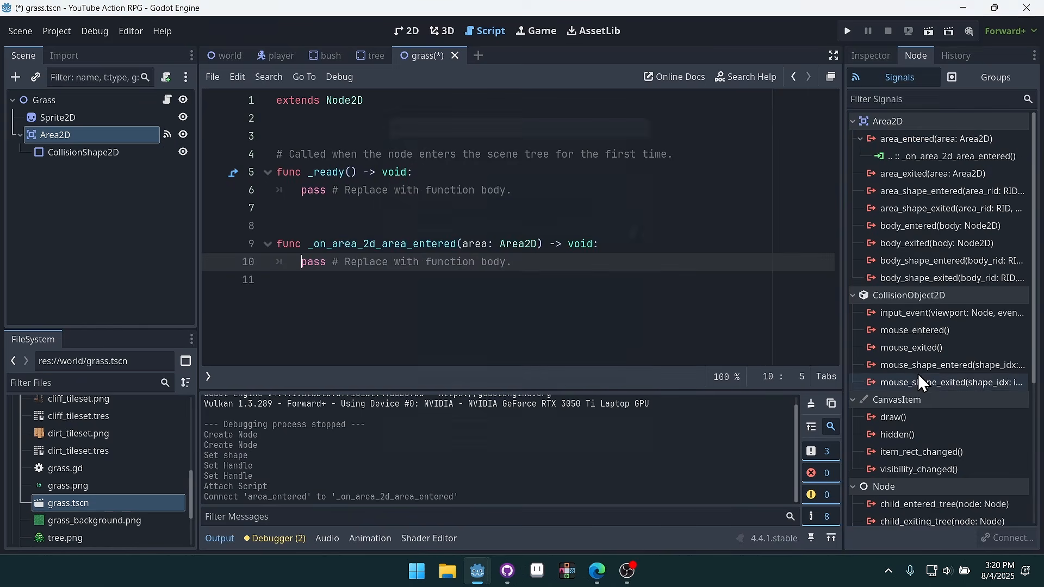
left_click(549, 214)
Examine the generated _on_area_2d_area_entered function and the _ready function in the Grass node's script
left_click(74, 101)
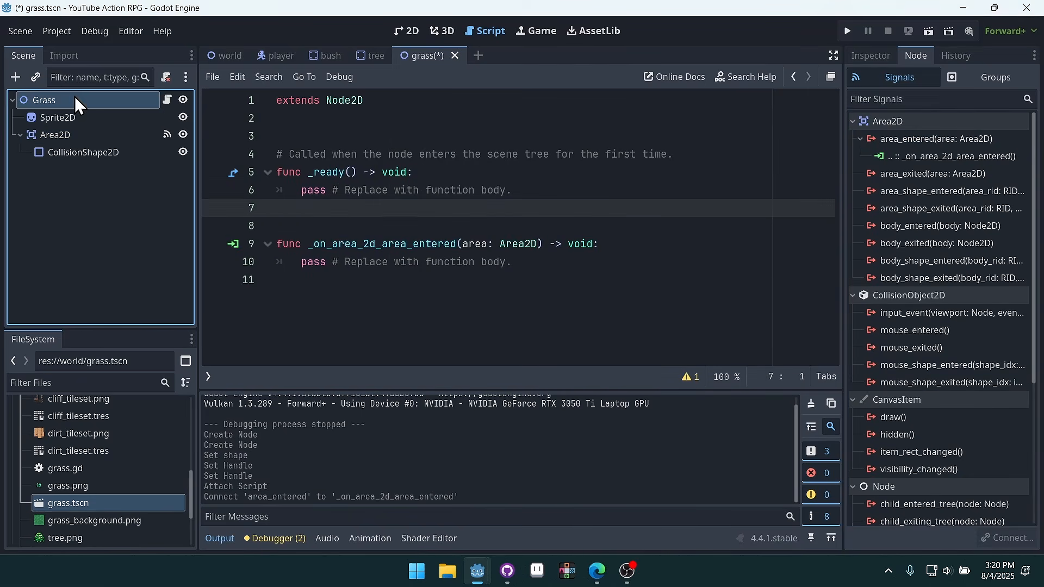
left_click(167, 100)
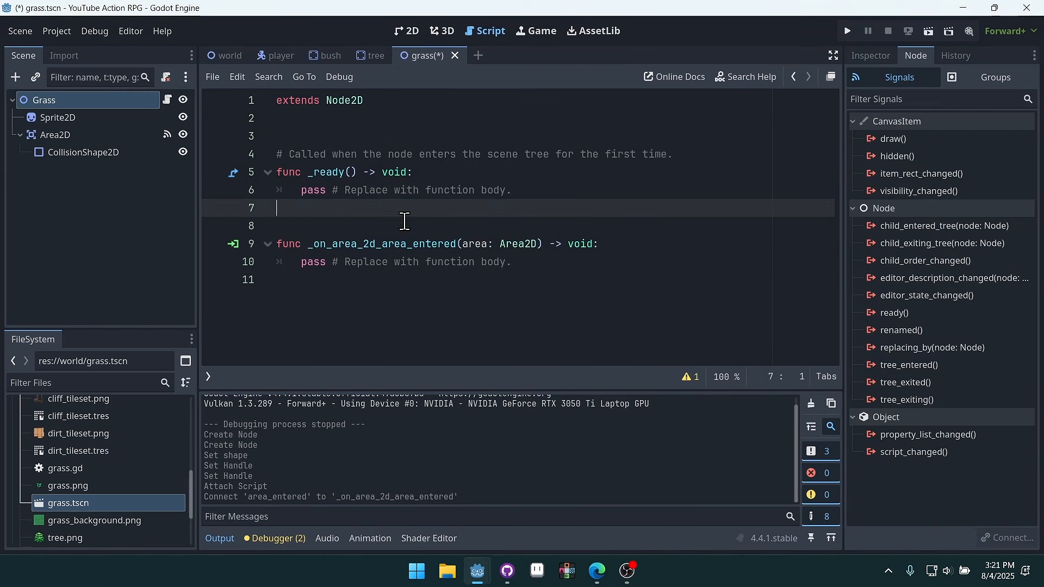
left_click_drag(520, 266, 293, 229)
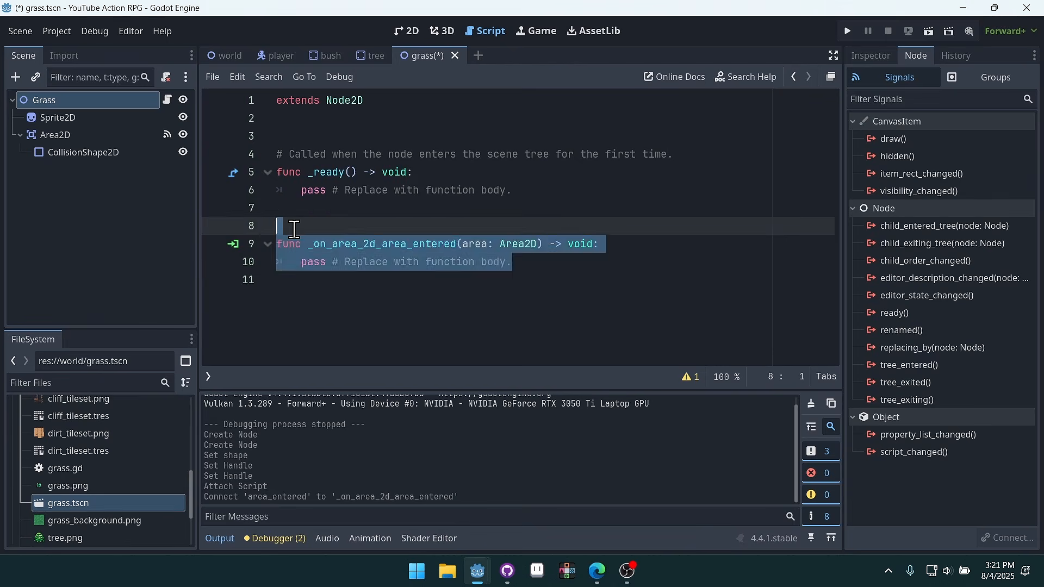
left_click(494, 203)
left_click_drag(522, 263, 277, 242)
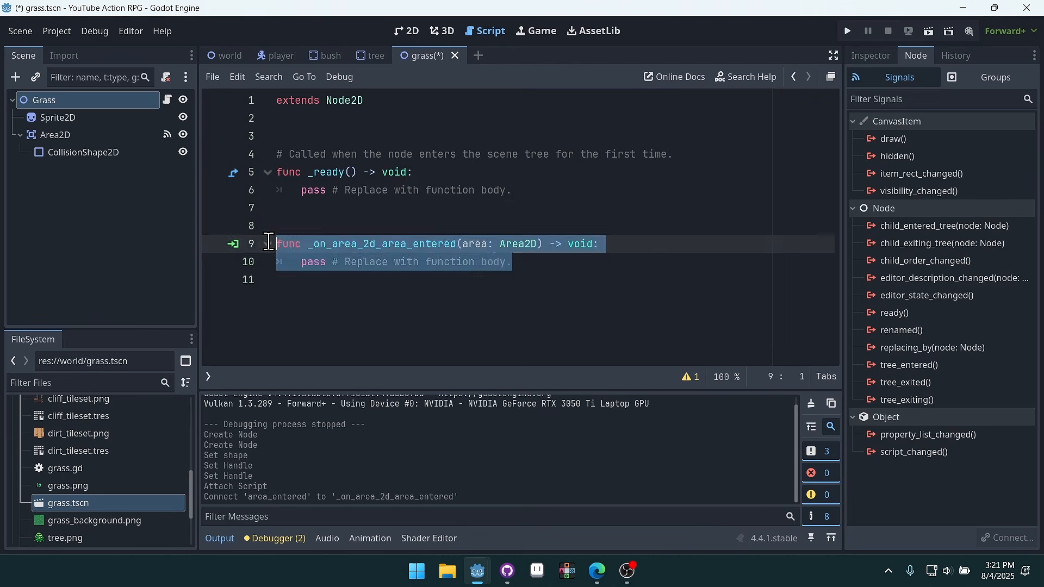
left_click(474, 195)
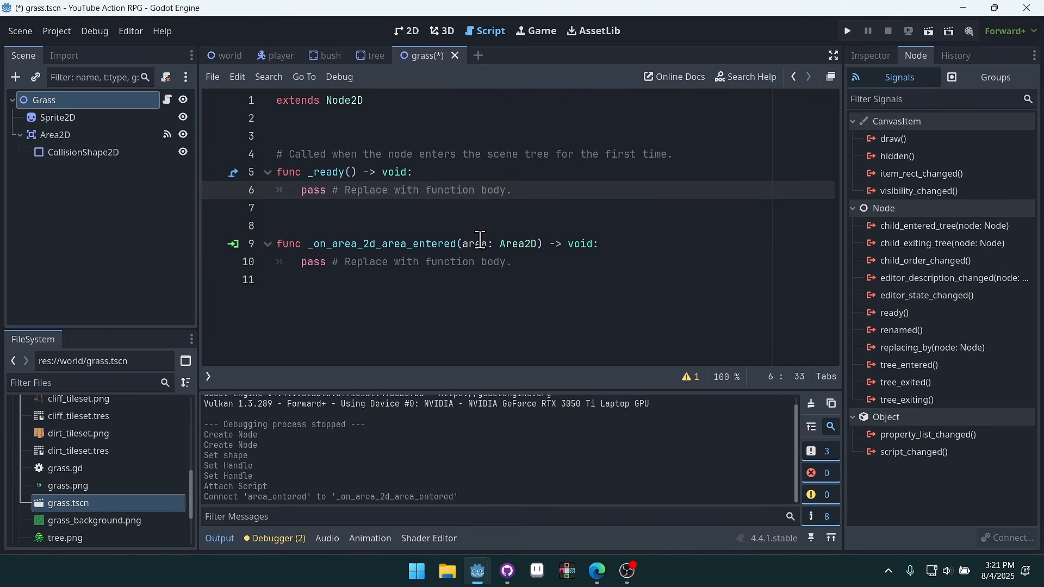
left_click_drag(610, 263, 574, 215)
left_click(577, 213)
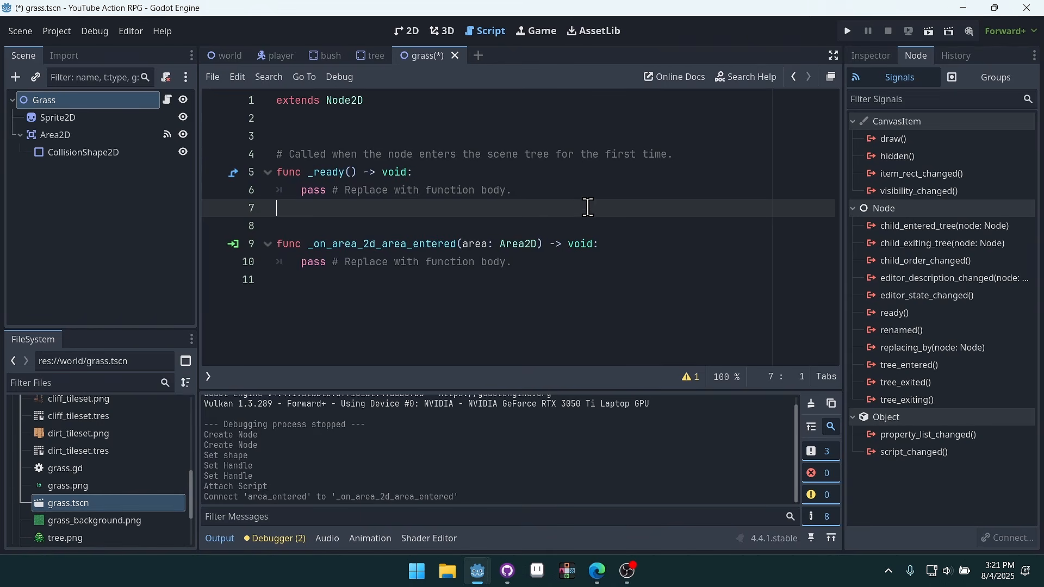
left_click(534, 191)
left_click_drag(533, 191, 311, 178)
left_click(580, 174)
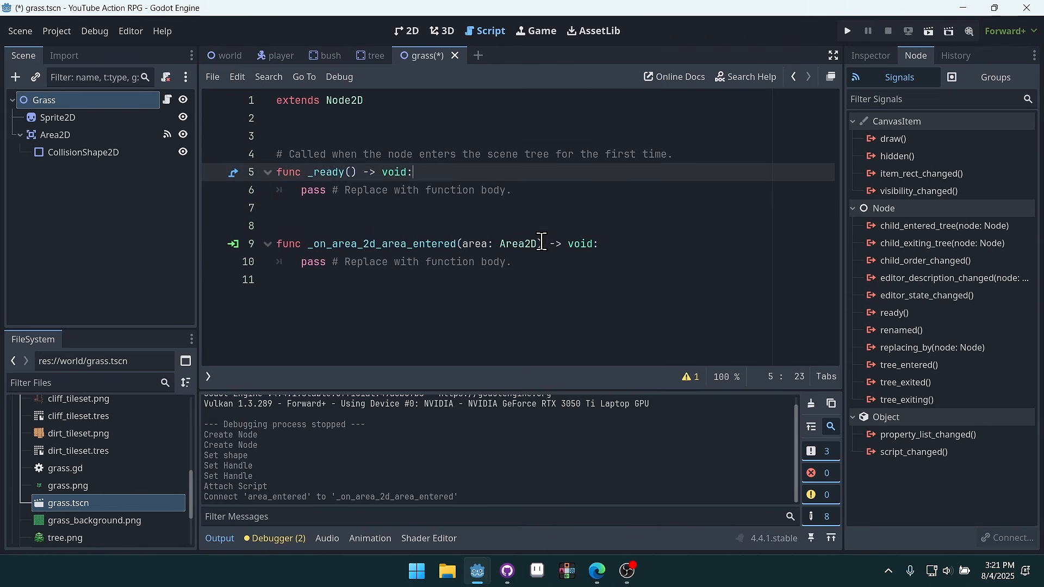
Replace the placeholder body of _on_area_2d_area_entered with print("grass area entered") and save
left_click_drag(535, 259, 307, 260)
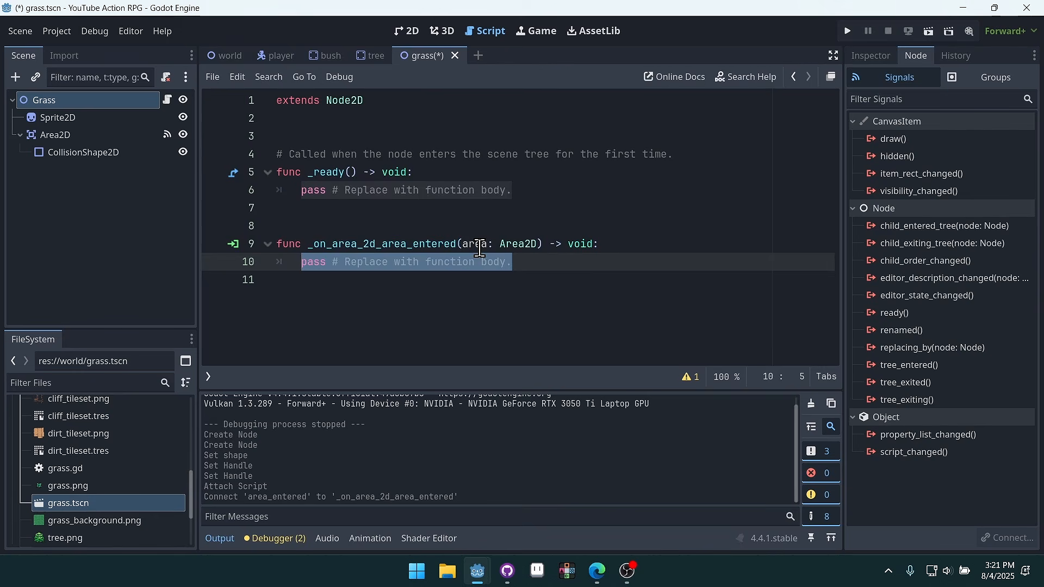
type("rint(\"")
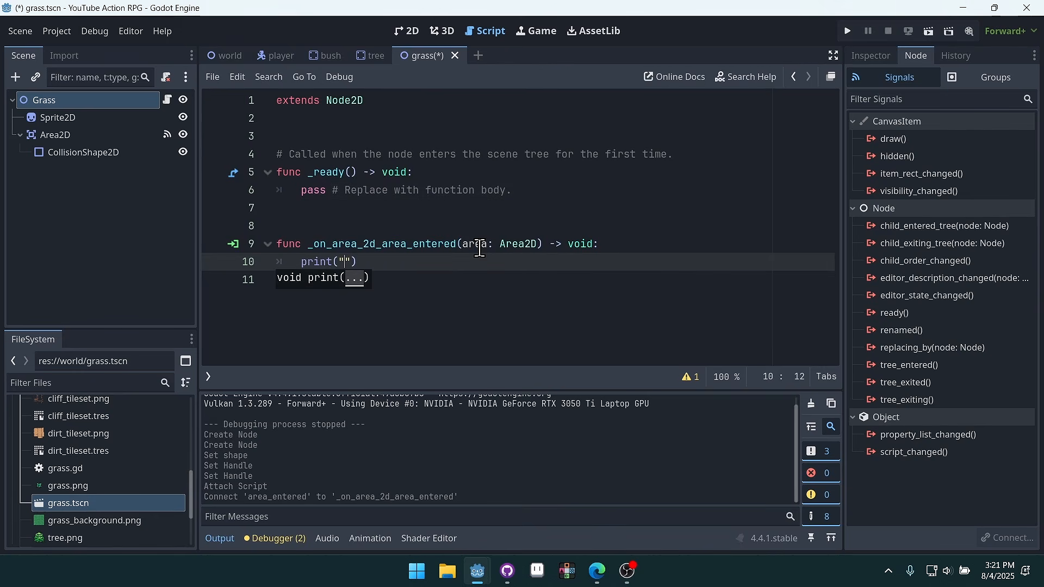
type("grass area entered")
left_click(570, 203)
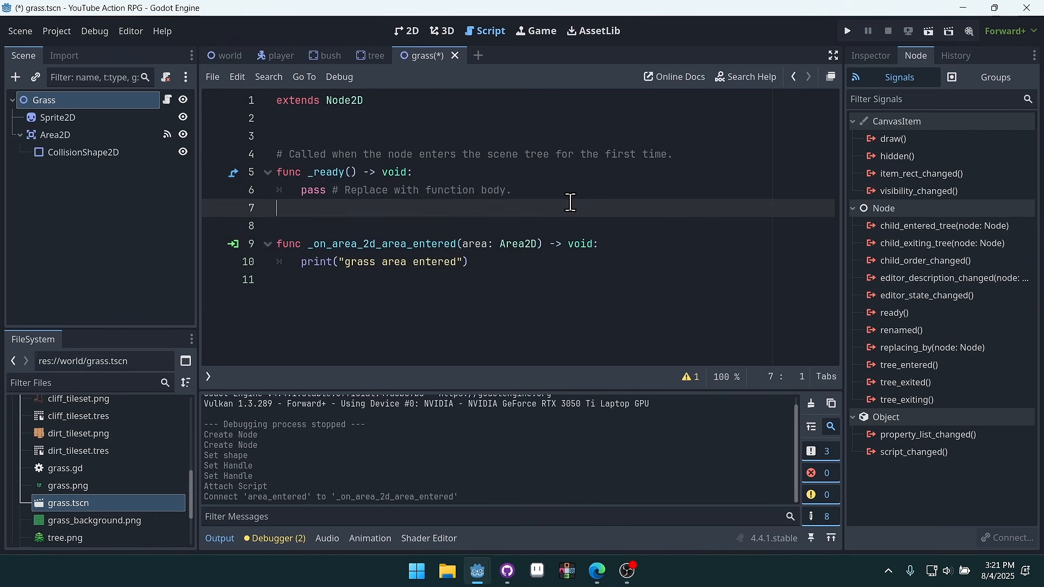
key("ctrl+s")
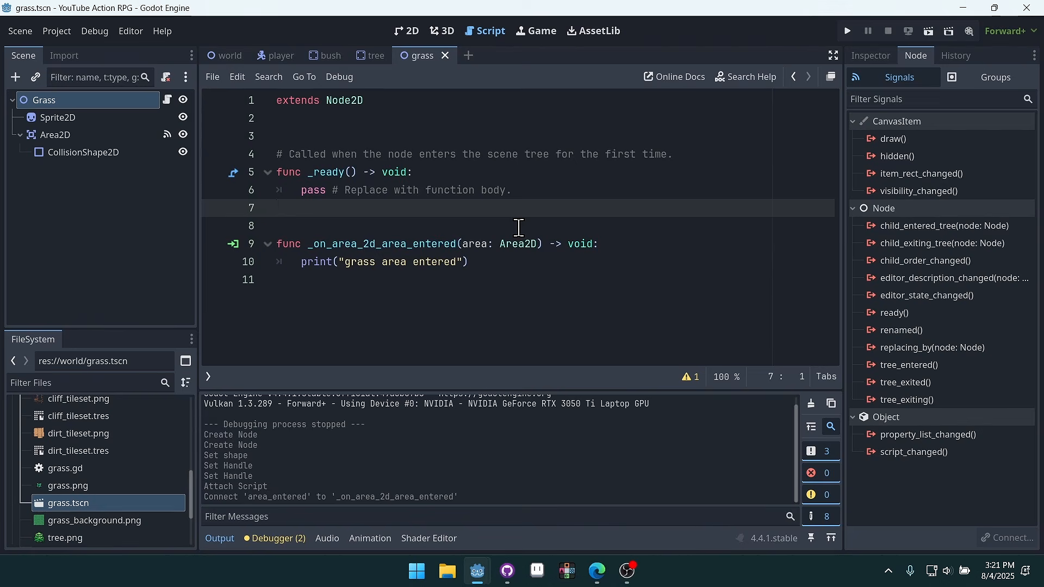
Review the Area2D's signal connection against the Grass and Sprite2D nodes and its handler function in grass.gd
left_click(58, 136)
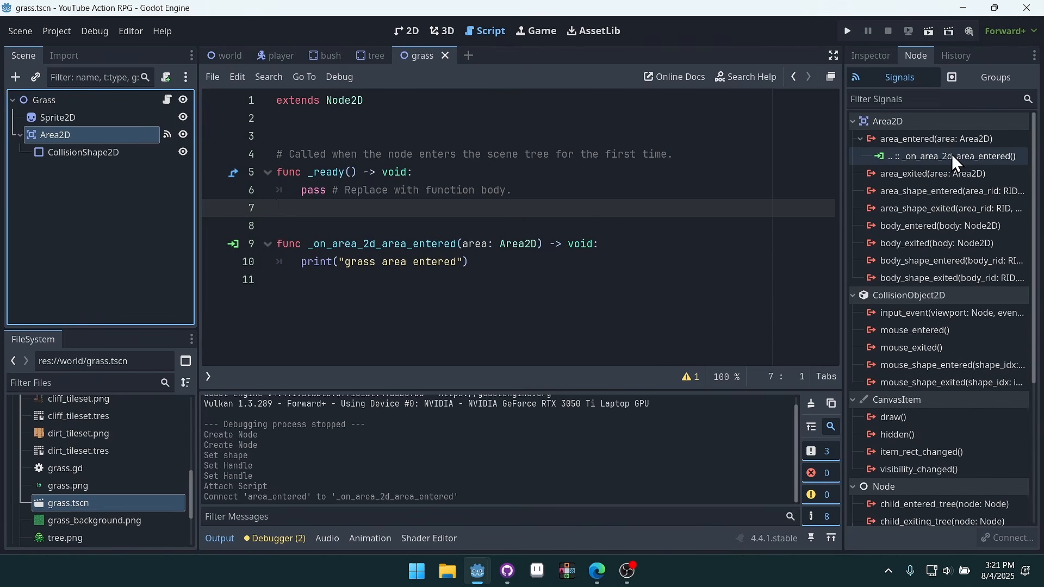
left_click(57, 101)
left_click(46, 135)
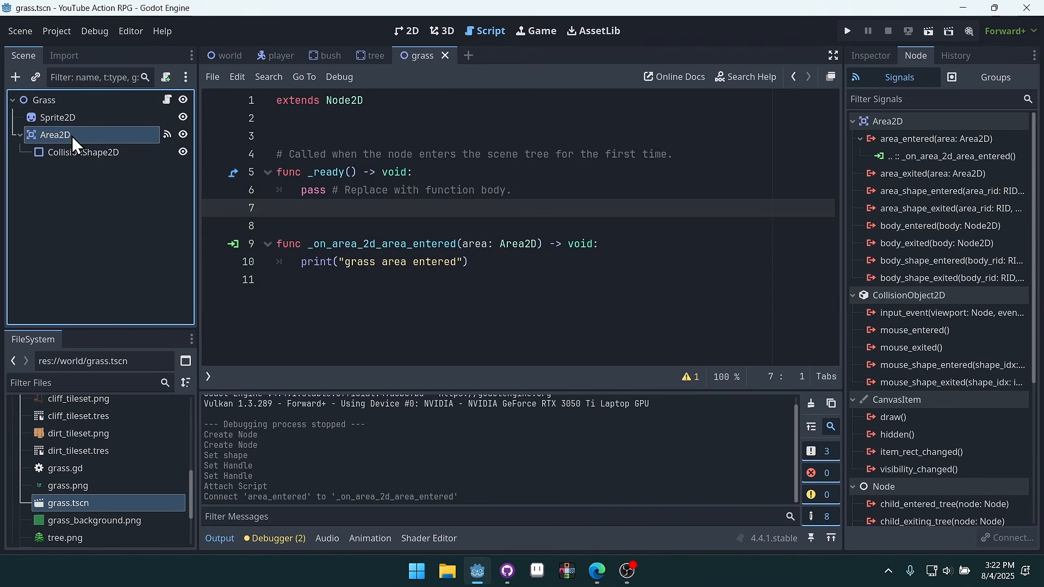
left_click(63, 122)
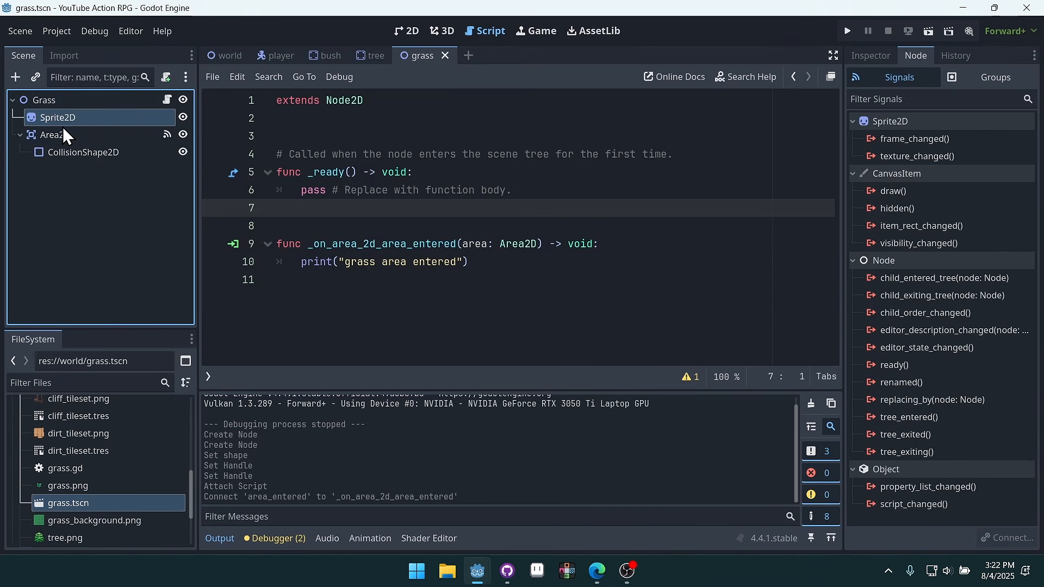
left_click(66, 138)
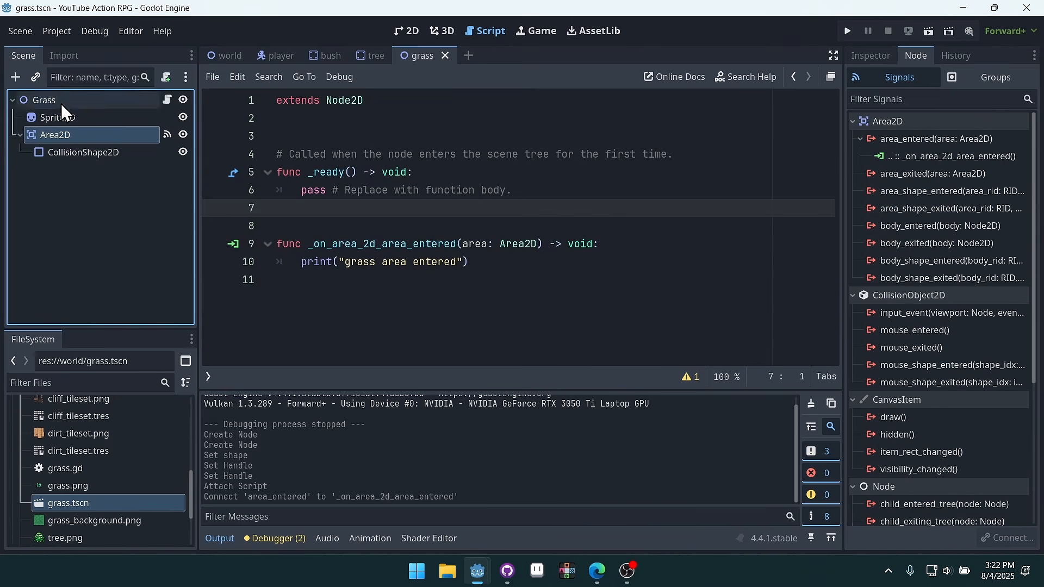
left_click(70, 118)
left_click(67, 135)
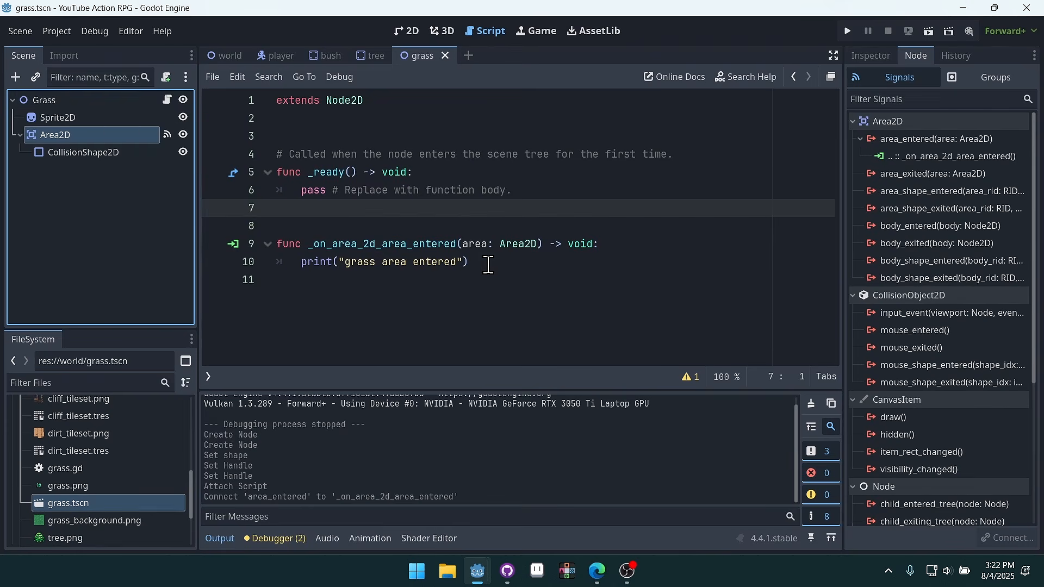
left_click_drag(497, 263, 275, 244)
left_click(421, 213)
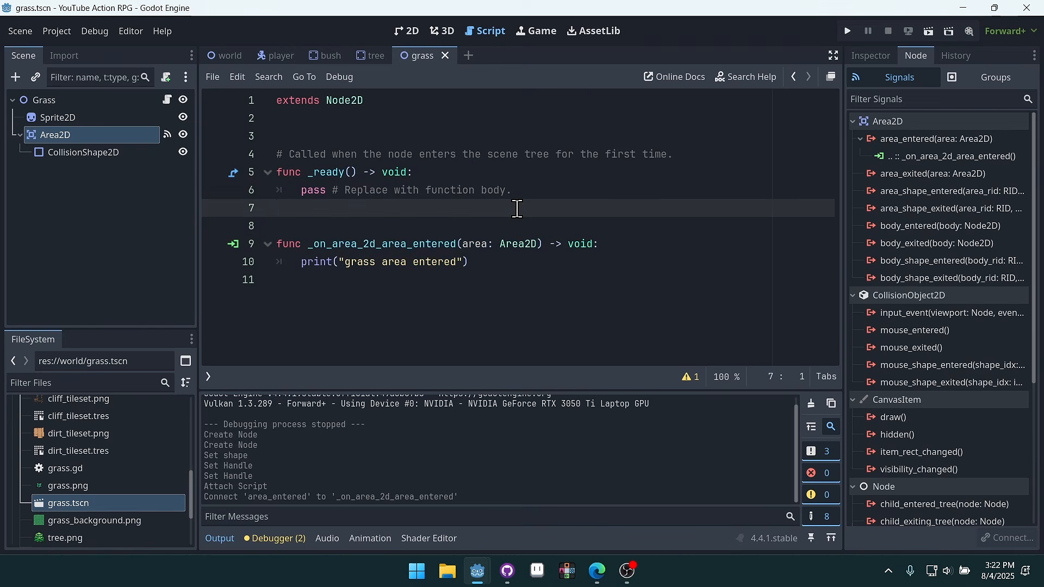
Open the player scene's script and examine its state functions, including the playback.travel call for AttackState
left_click(276, 55)
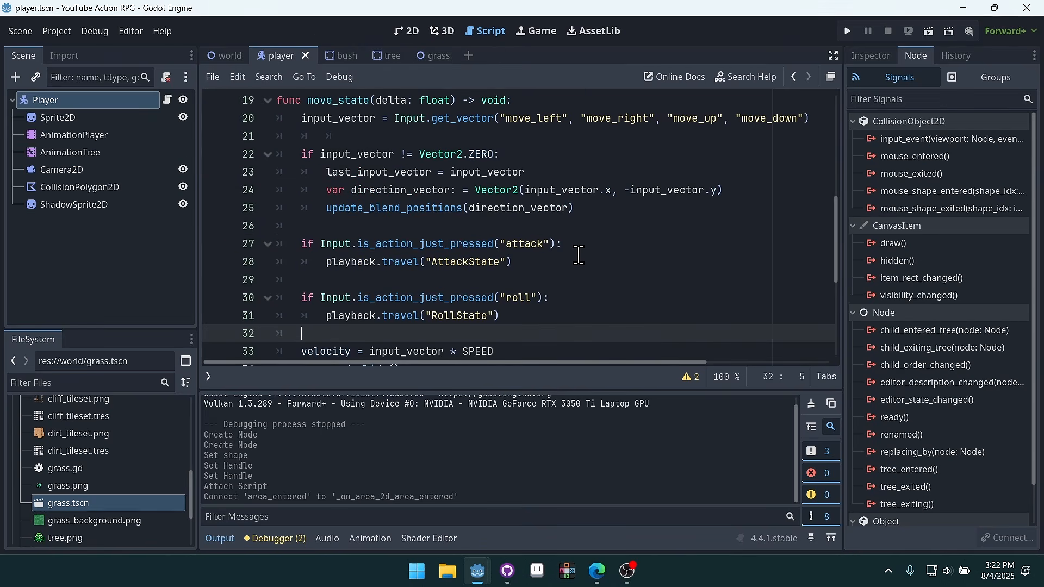
scroll(576, 258, "up", 3)
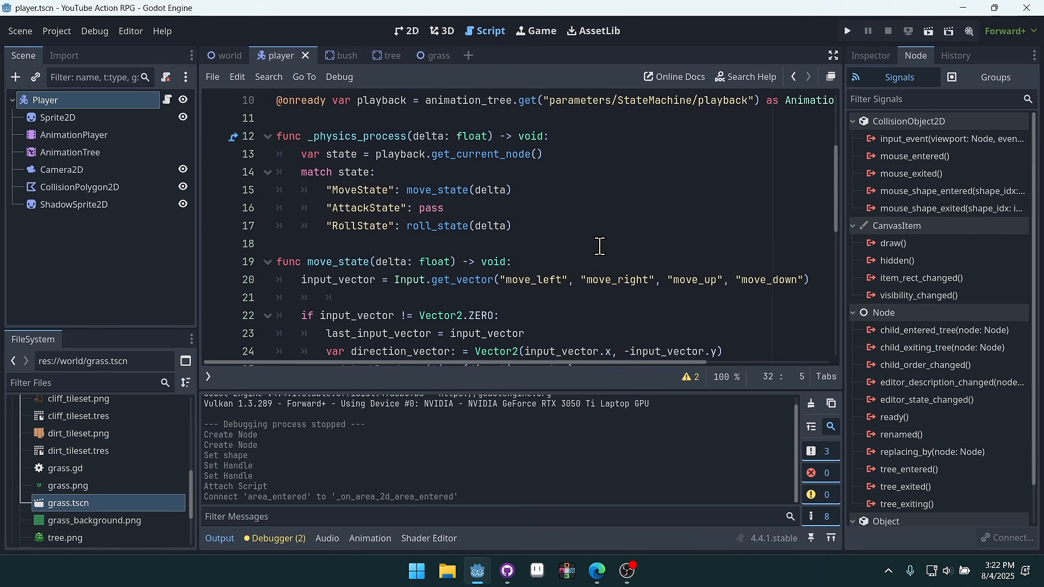
scroll(586, 246, "down", 3)
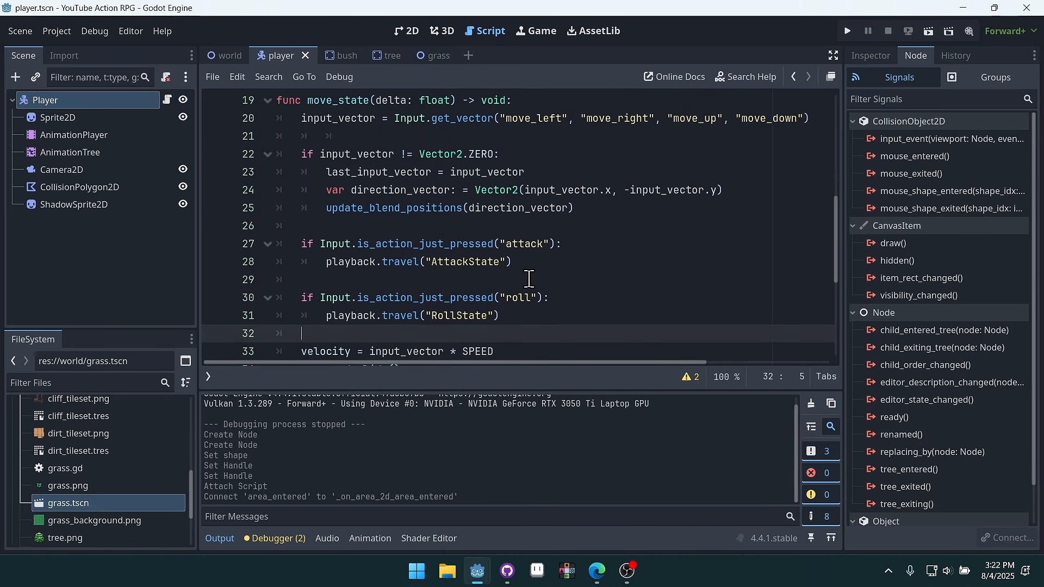
left_click(316, 265)
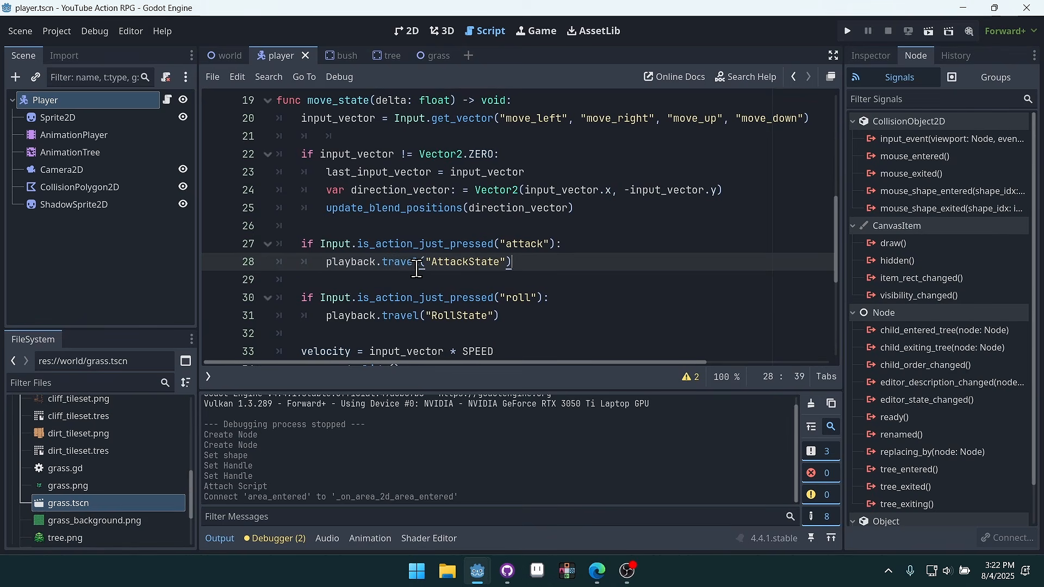
double_click(401, 262)
scroll(577, 246, "down", 3)
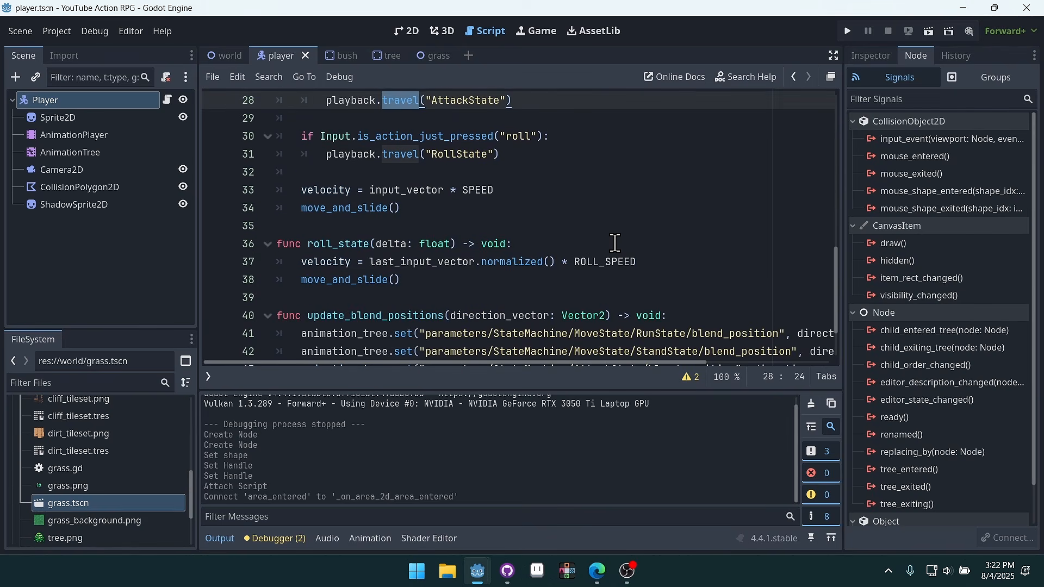
scroll(615, 243, "down", 1)
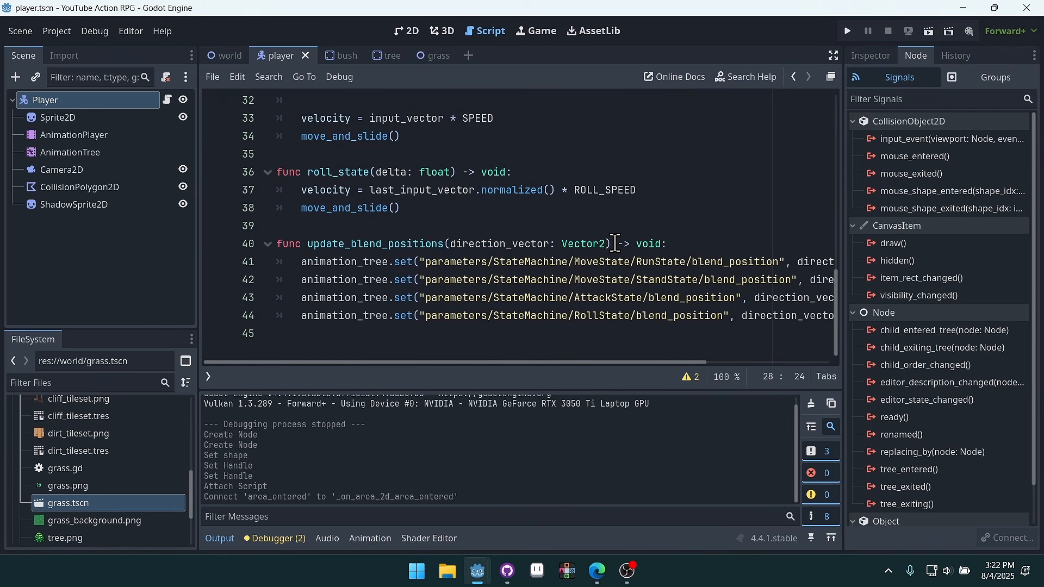
Examine the animation_tree.set calls in update_blend_positions alongside the player's AnimationTree node
double_click(350, 266)
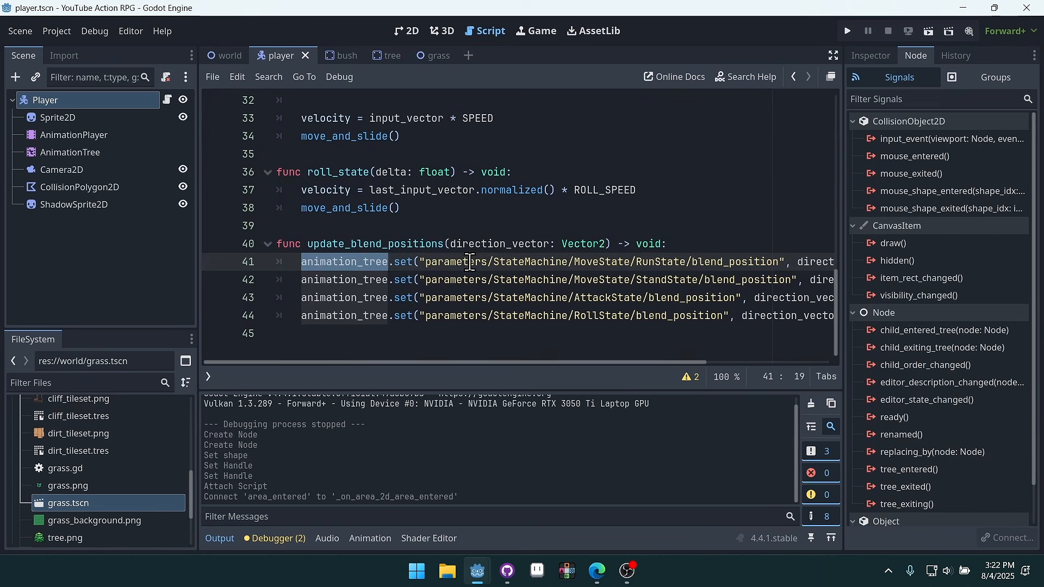
double_click(403, 267)
double_click(337, 264)
left_click(89, 153)
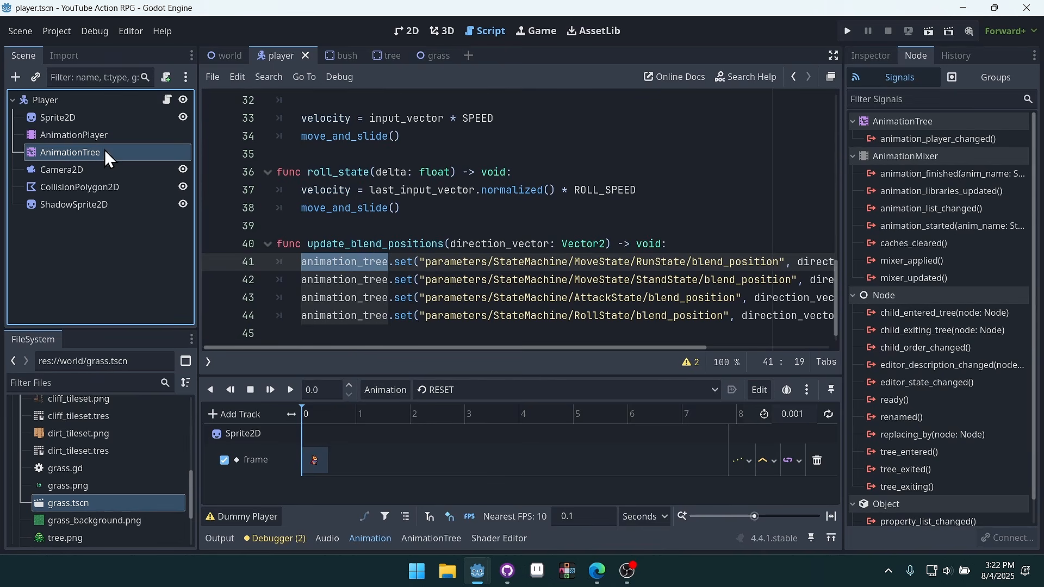
left_click(347, 261)
double_click(348, 261)
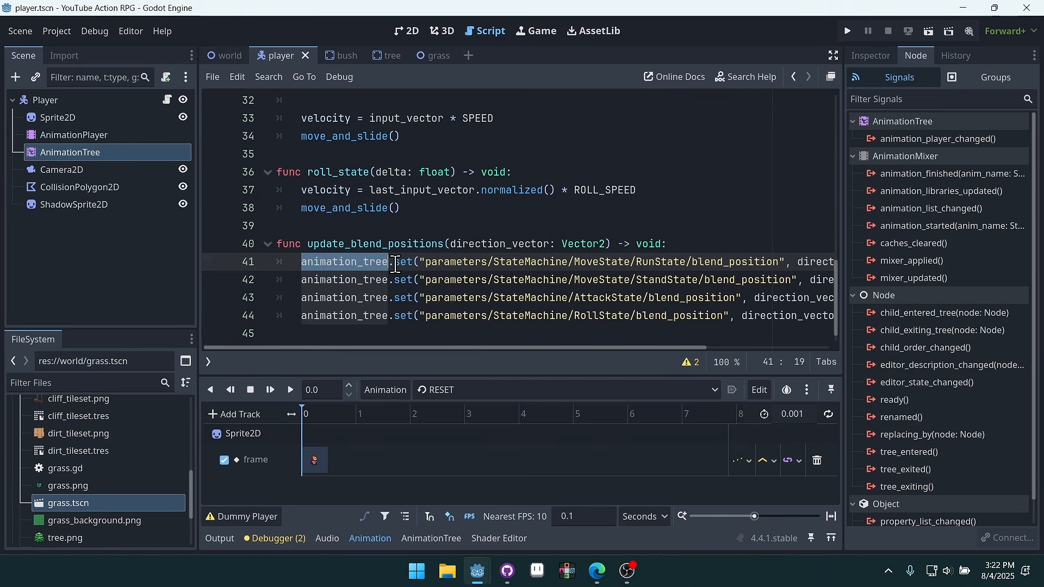
left_click_drag(396, 265, 576, 264)
left_click(573, 224)
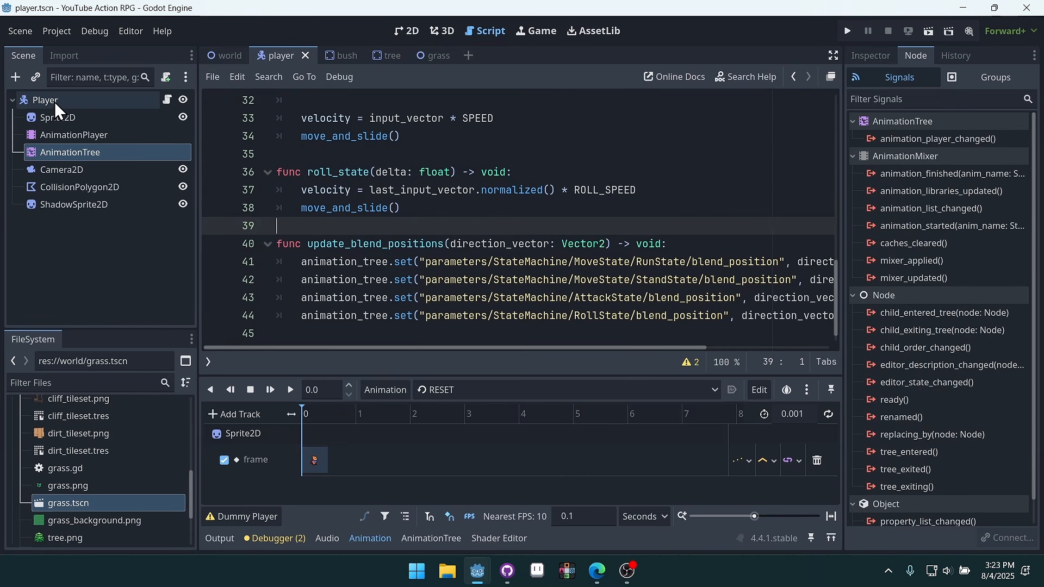
Compare the animation_tree.set calls in the player script with the _on_area_2d_area_entered signal handler in grass.gd
double_click(346, 265)
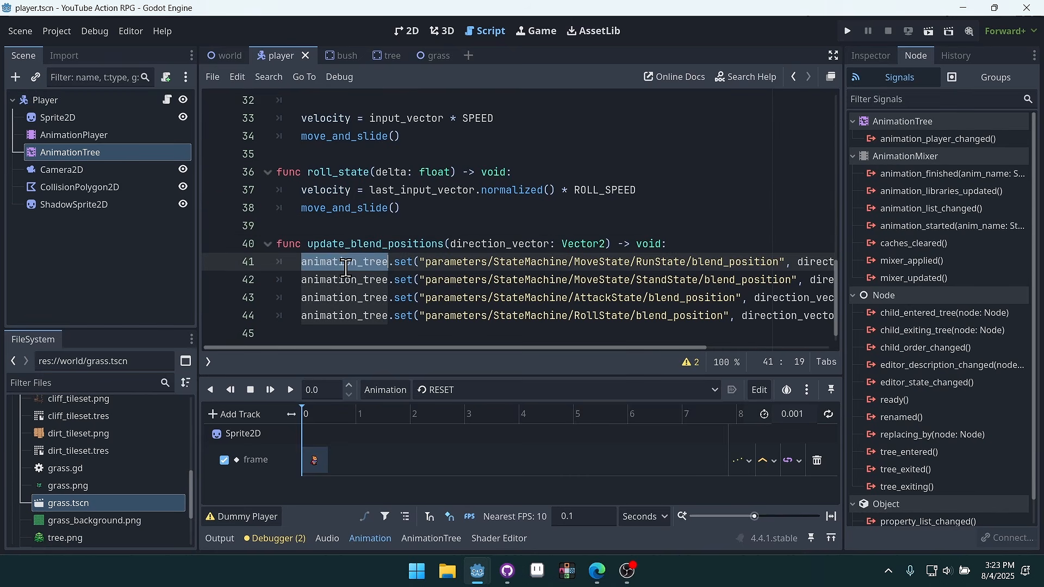
left_click(416, 266)
left_click_drag(418, 261, 298, 264)
left_click(501, 233)
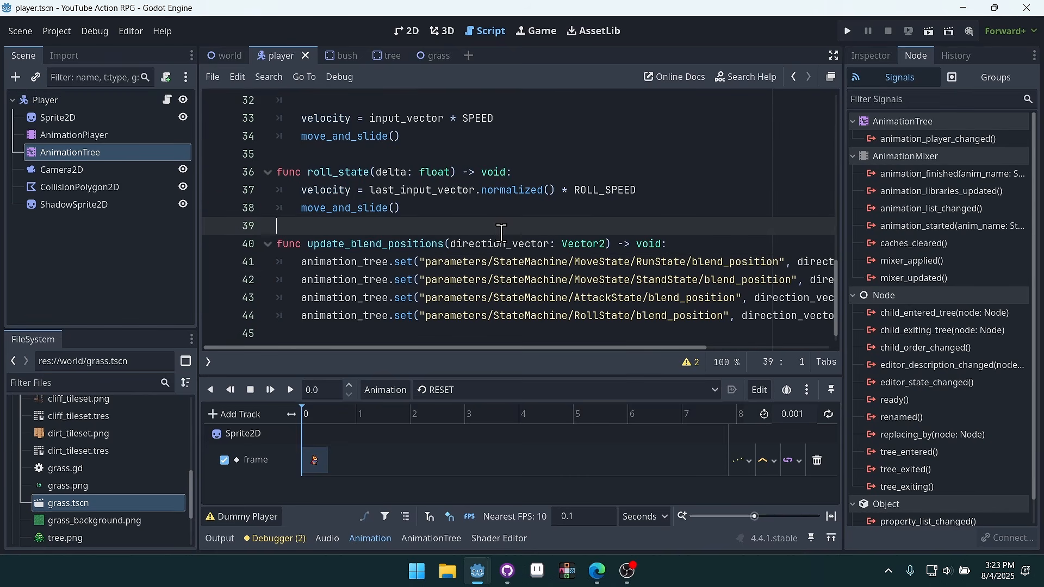
left_click(435, 56)
left_click_drag(468, 262, 282, 244)
left_click(509, 170)
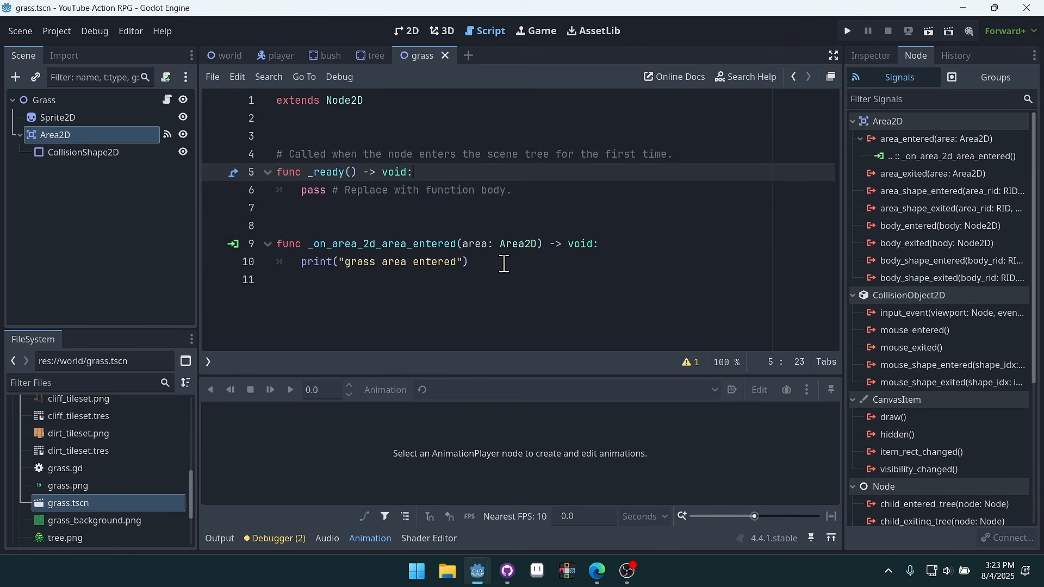
left_click_drag(504, 263, 233, 245)
left_click_drag(468, 262, 264, 243)
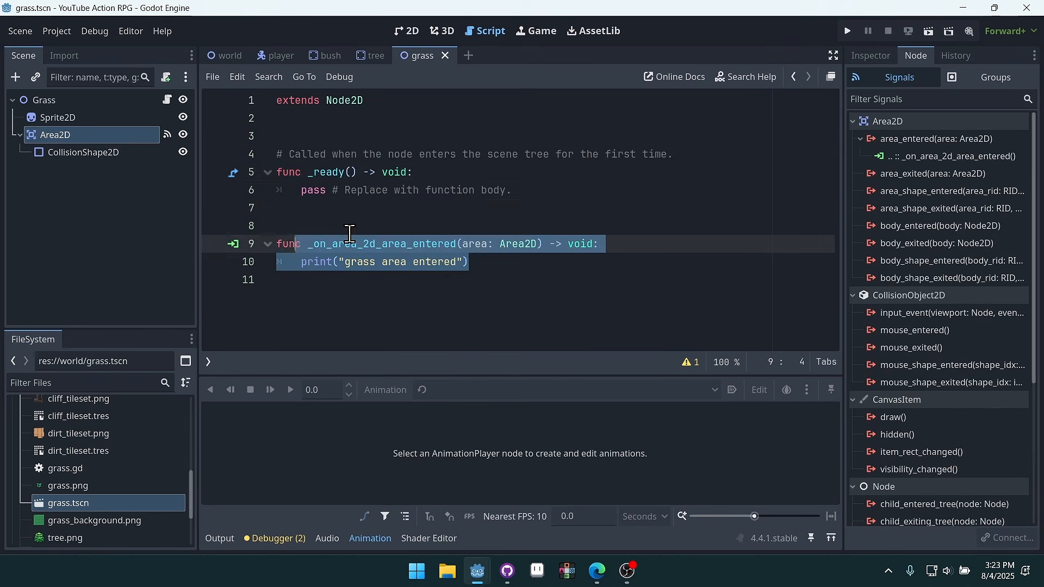
left_click(468, 193)
Add an Area2D node as a child of the Player root in the player scene
left_click(278, 56)
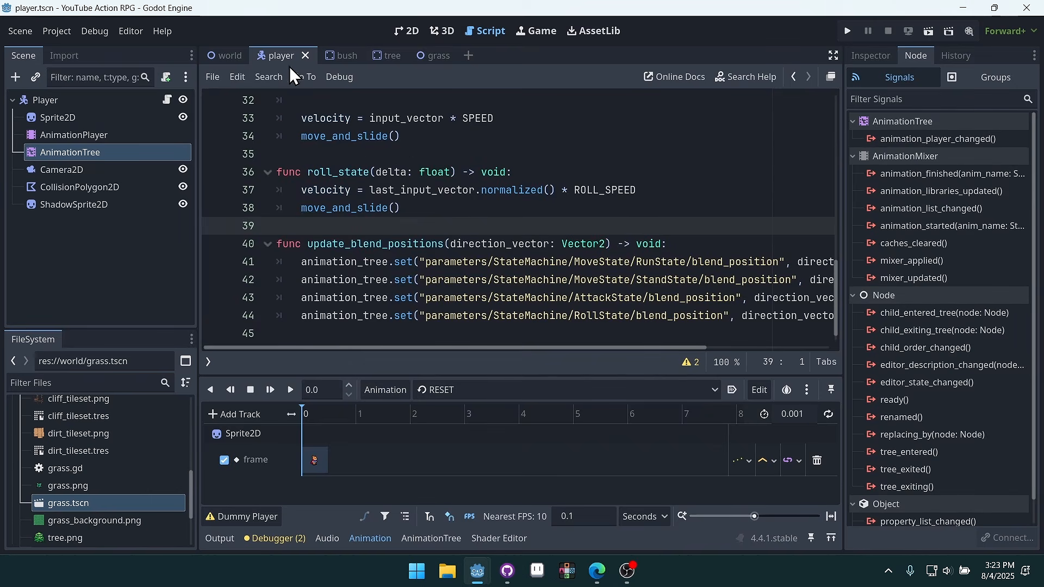
left_click(408, 29)
left_click(23, 97)
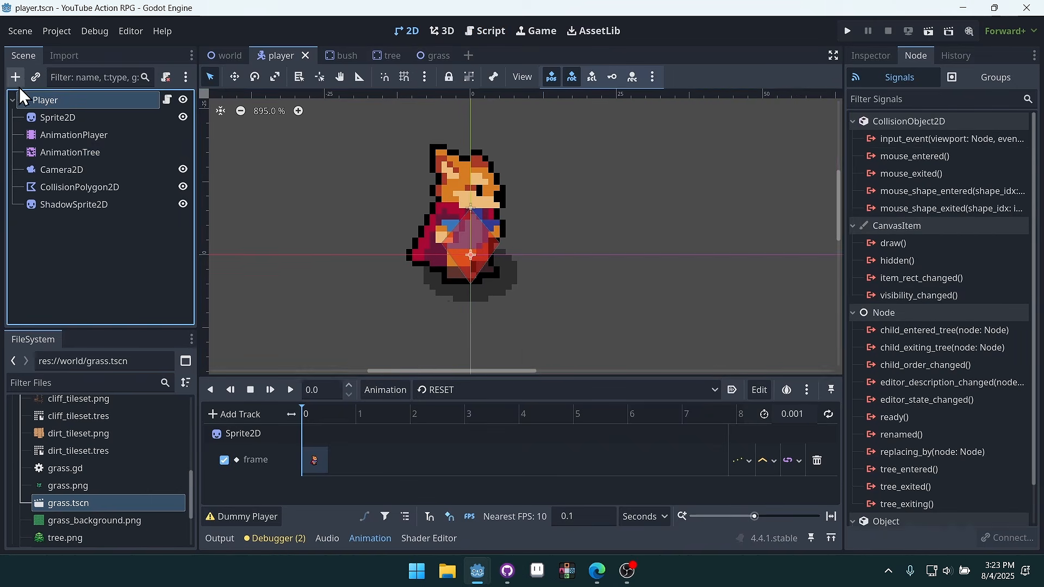
left_click(16, 76)
type("area")
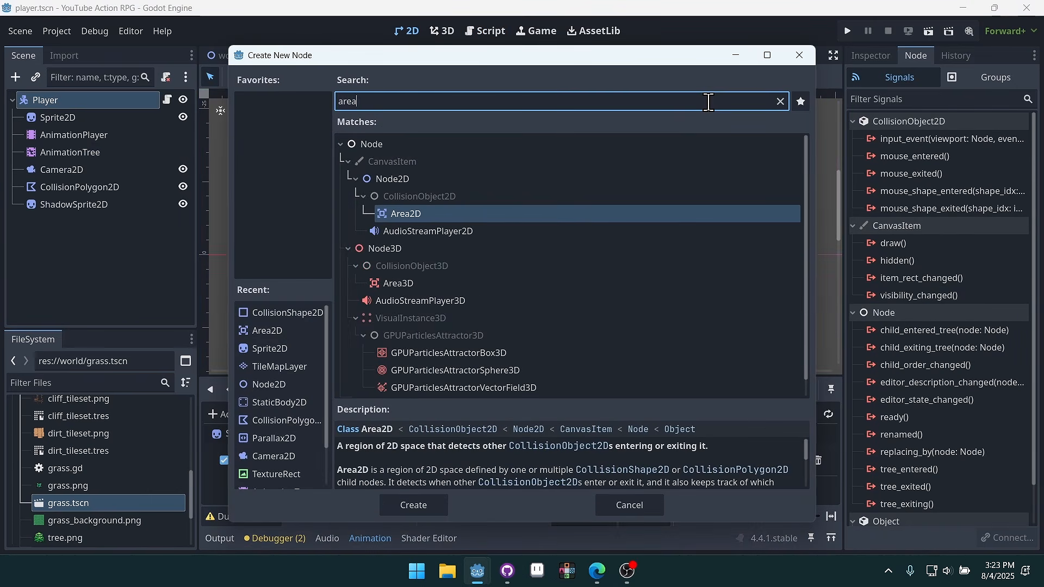
key("Return")
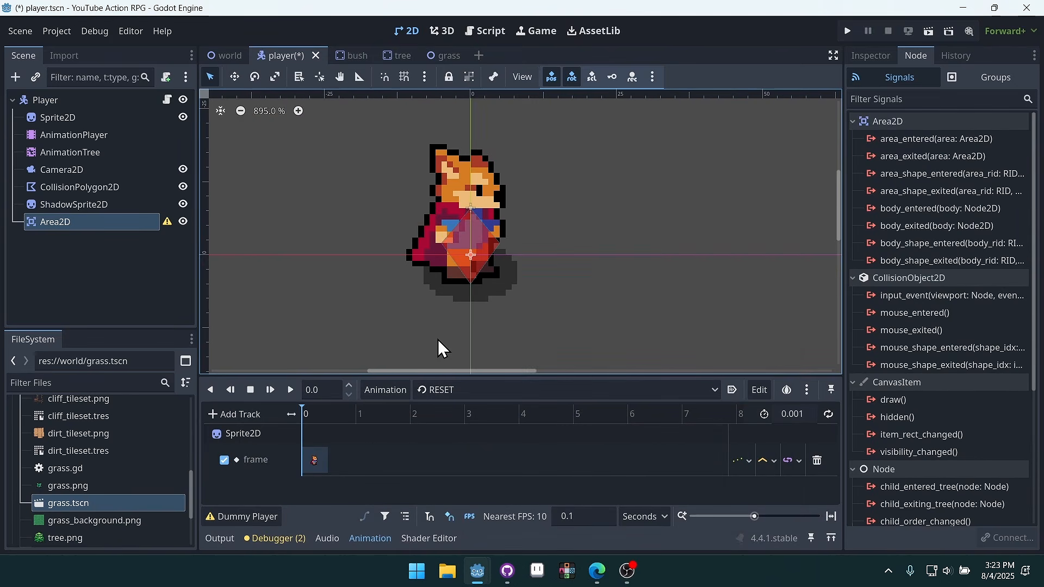
Add a CollisionShape2D with a circle shape under the player's Area2D and save the scene
left_click(17, 77)
type("collision")
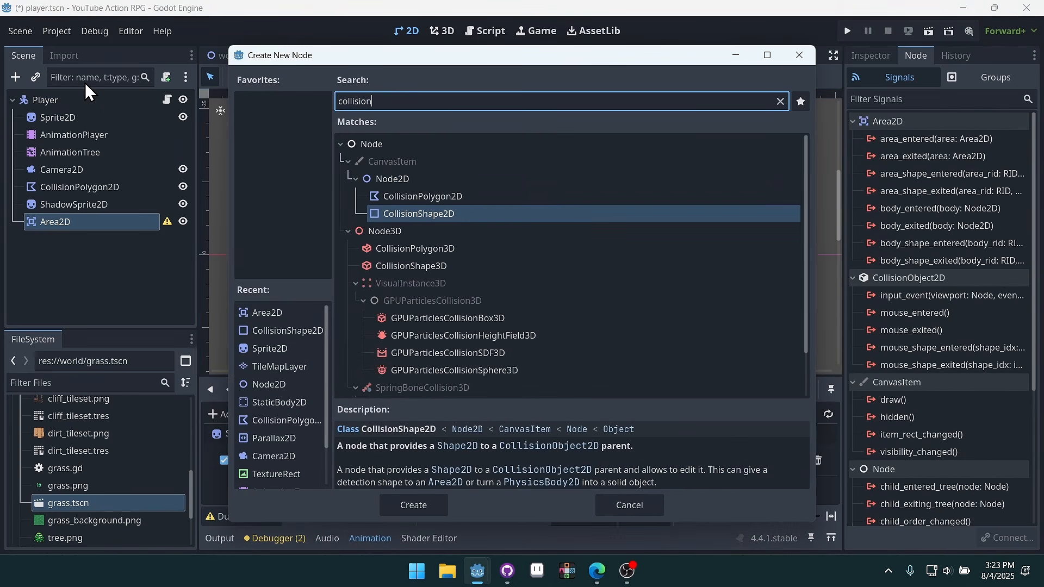
key("Return")
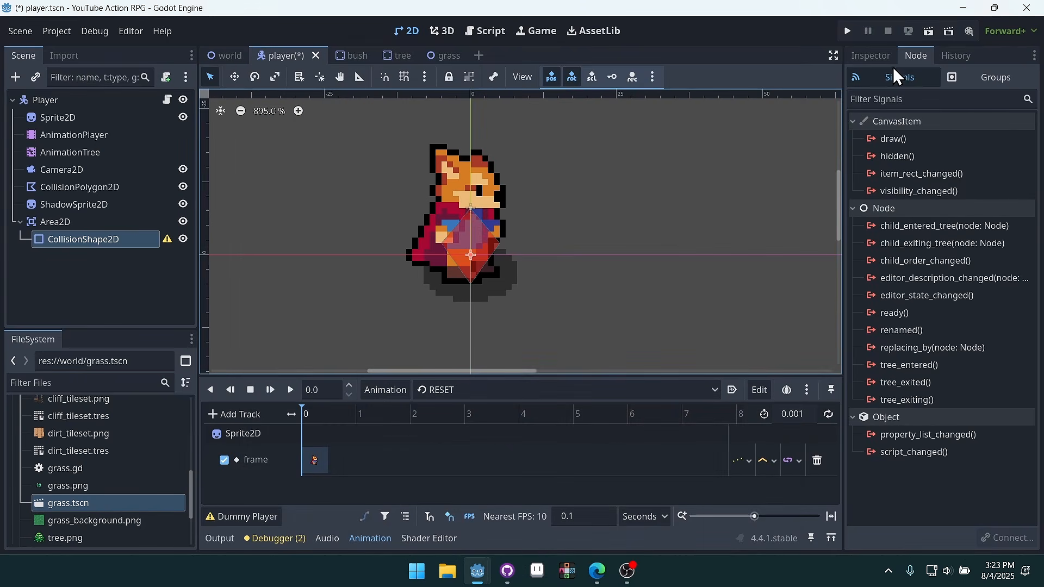
left_click(993, 162)
left_click(911, 233)
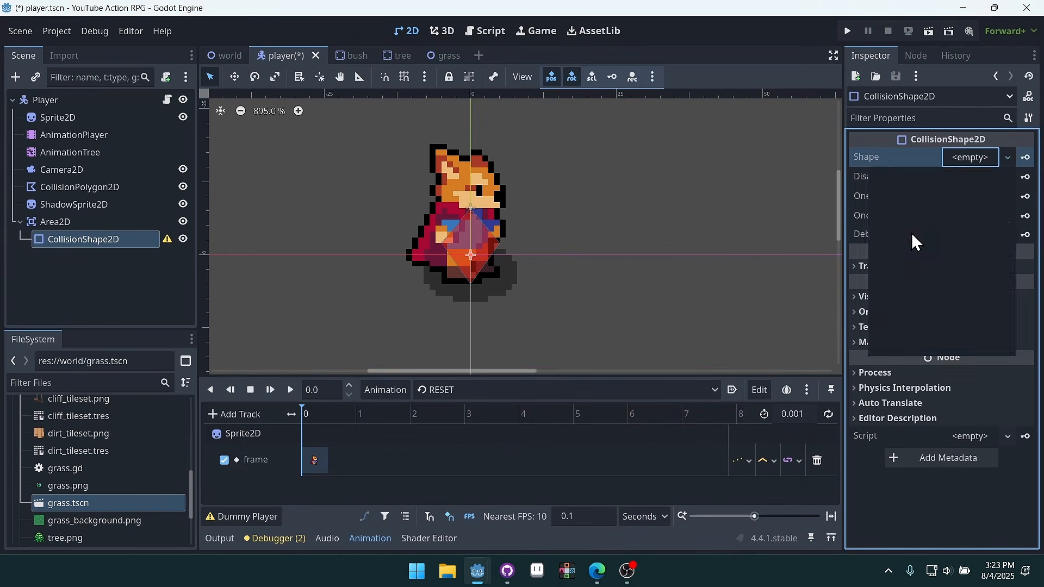
key("ctrl+s")
scroll(405, 234, "down", 2)
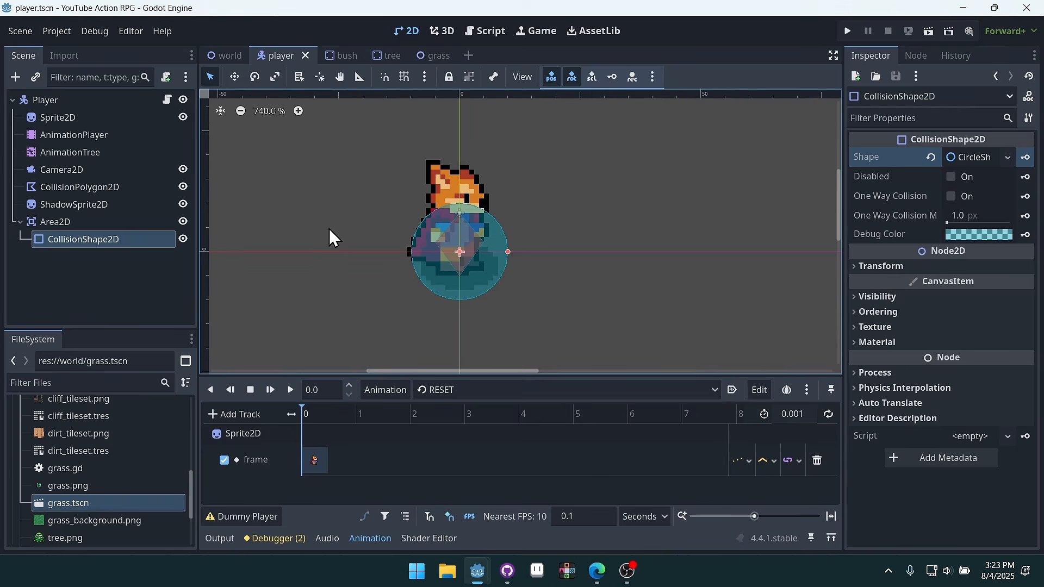
middle_click_drag(562, 331, 538, 269)
Show the output log and run the project, moving the game window aside to uncover the log
left_click(223, 538)
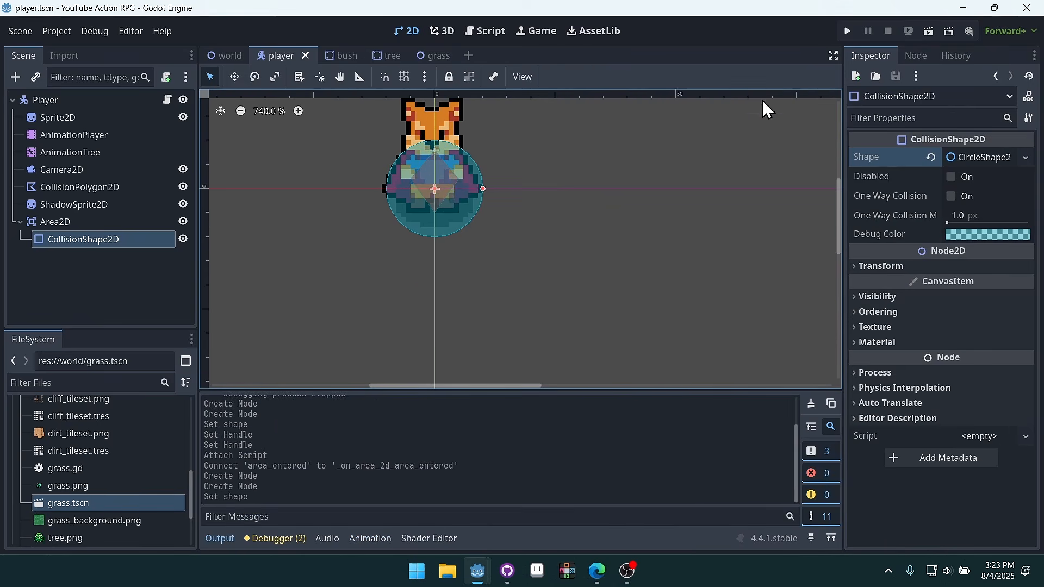
left_click(847, 31)
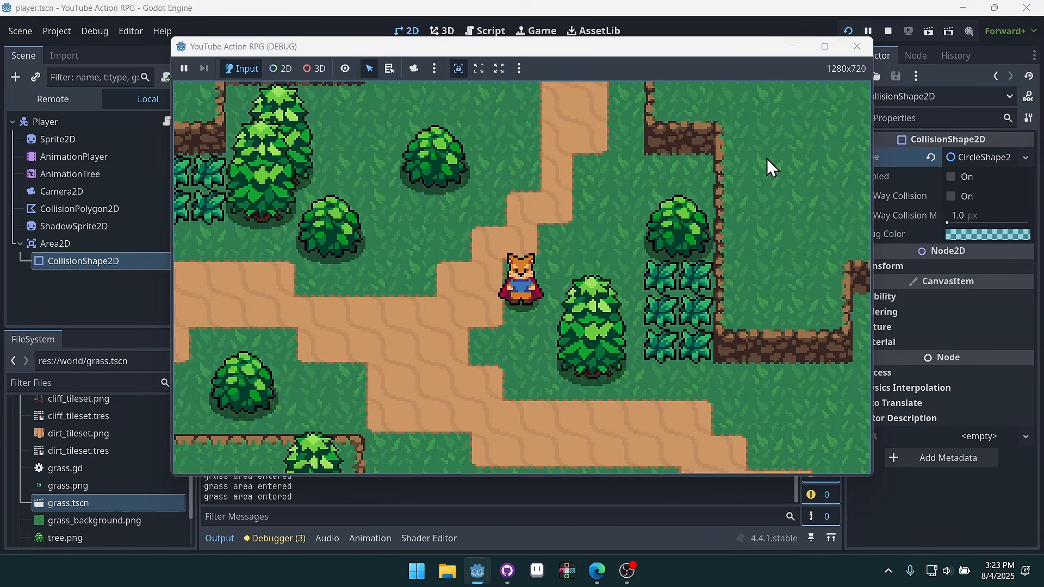
left_click_drag(479, 49, 635, 46)
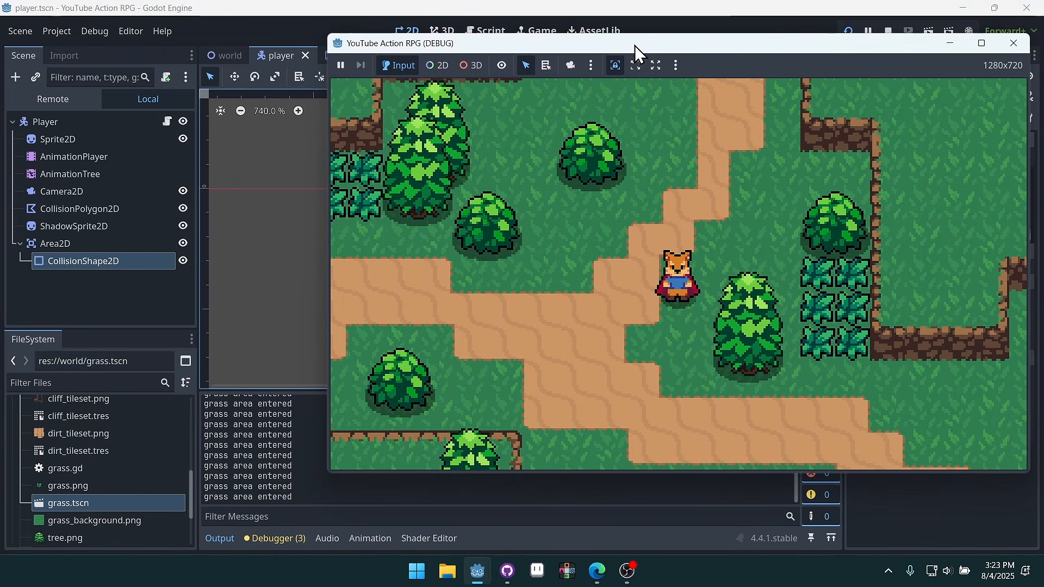
Walk the player around and through the grass patches to test area detection against the output log, and close the game
key("Left")
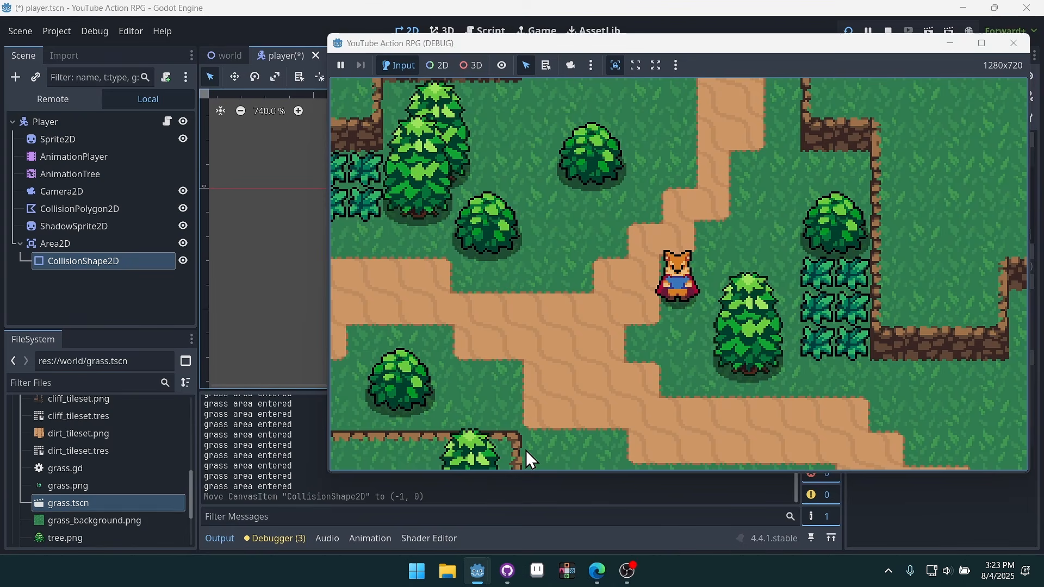
key("Right")
key("Up")
key("Down")
key("Left")
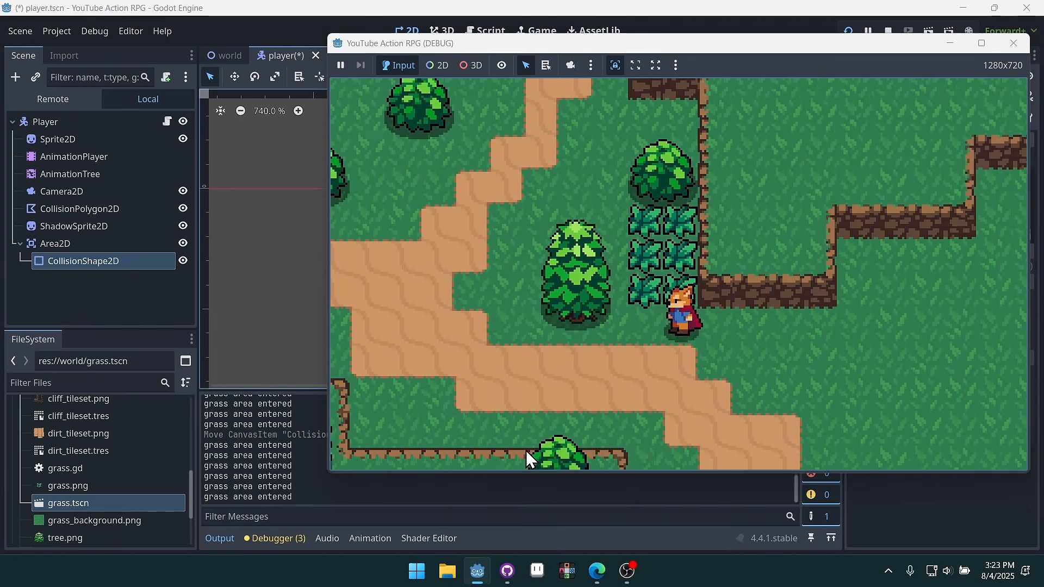
key("Down")
key("Up")
key("Left")
key("Up")
key("Down")
key("Right")
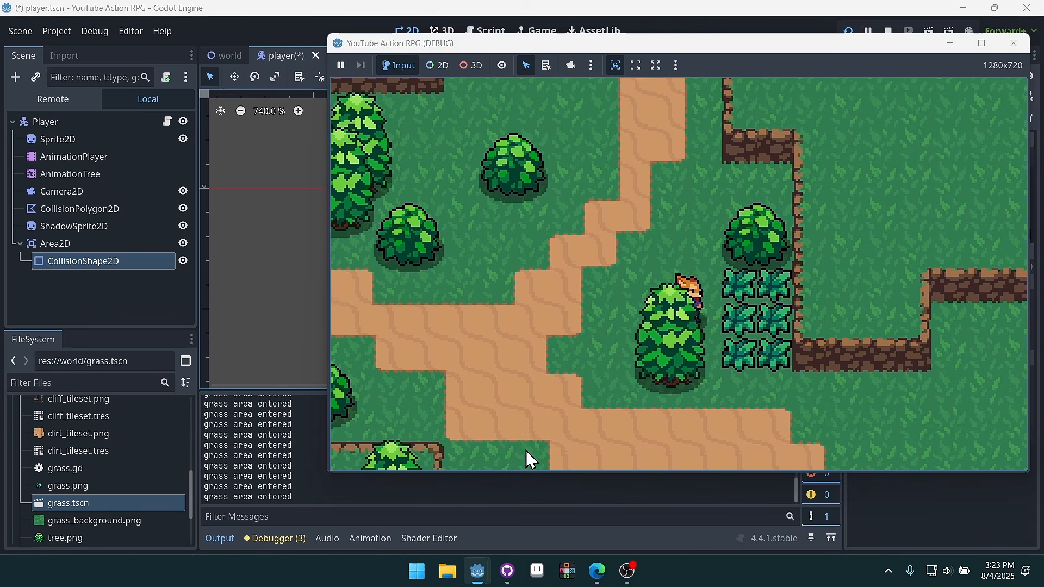
key("Down")
key("Left")
key("Up")
key("Right")
key("Left")
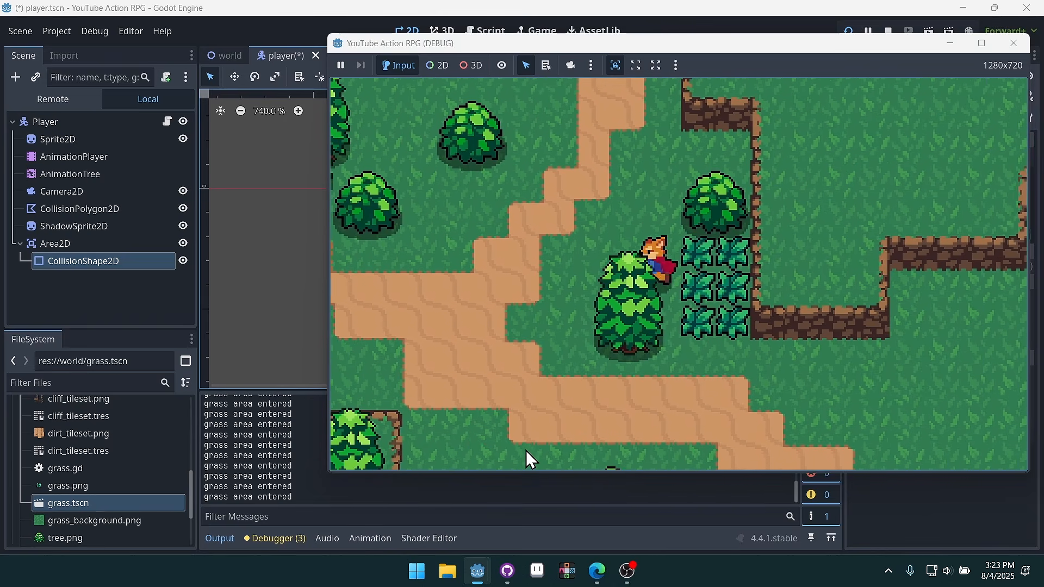
key("Up")
key("Left")
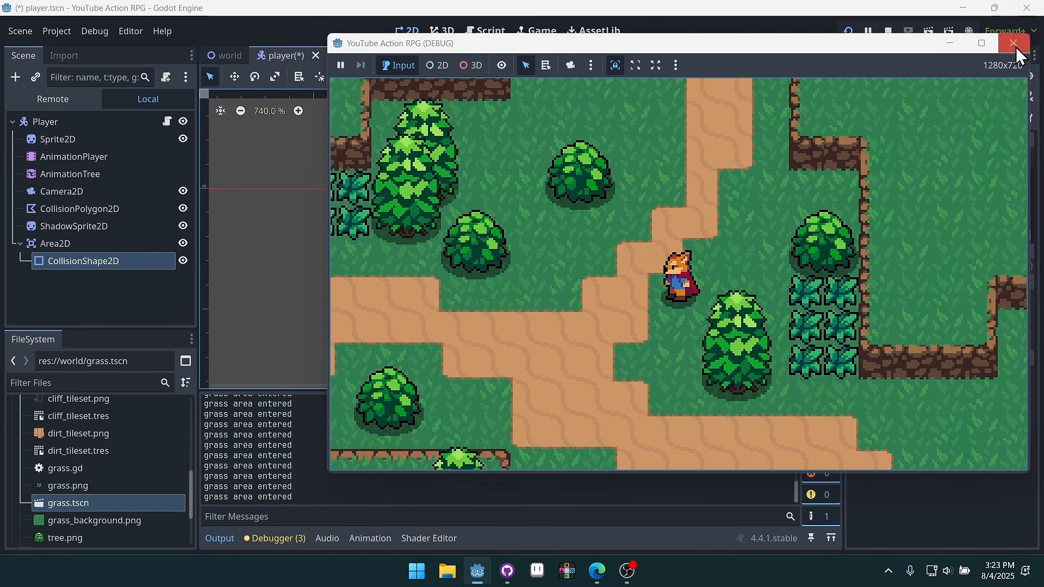
left_click(1014, 46)
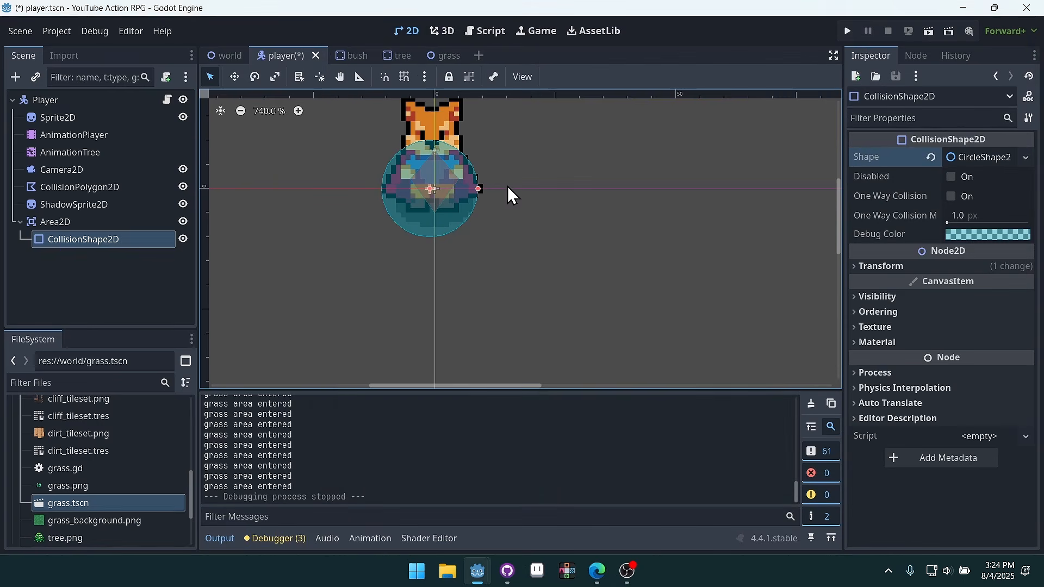
Examine in the world scene how the collision areas of adjacent grass instances border each other
left_click(228, 59)
scroll(305, 217, "up", 4)
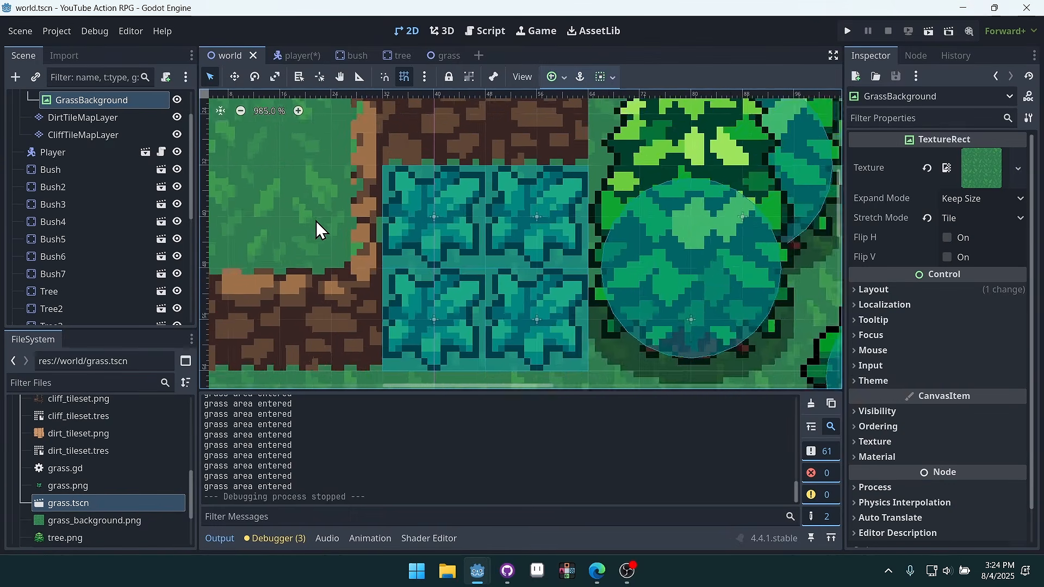
scroll(316, 222, "up", 2)
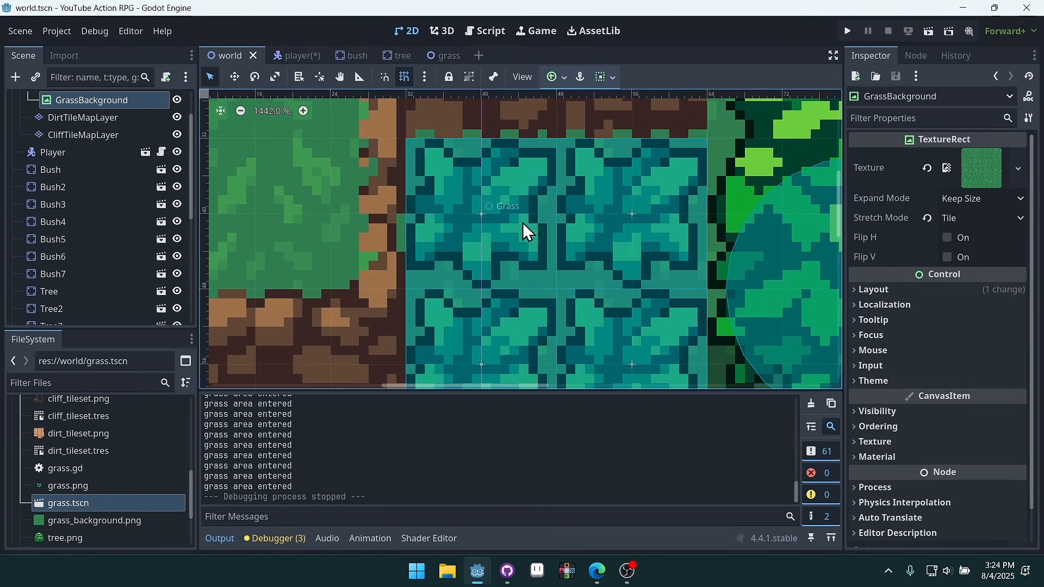
scroll(566, 254, "down", 4)
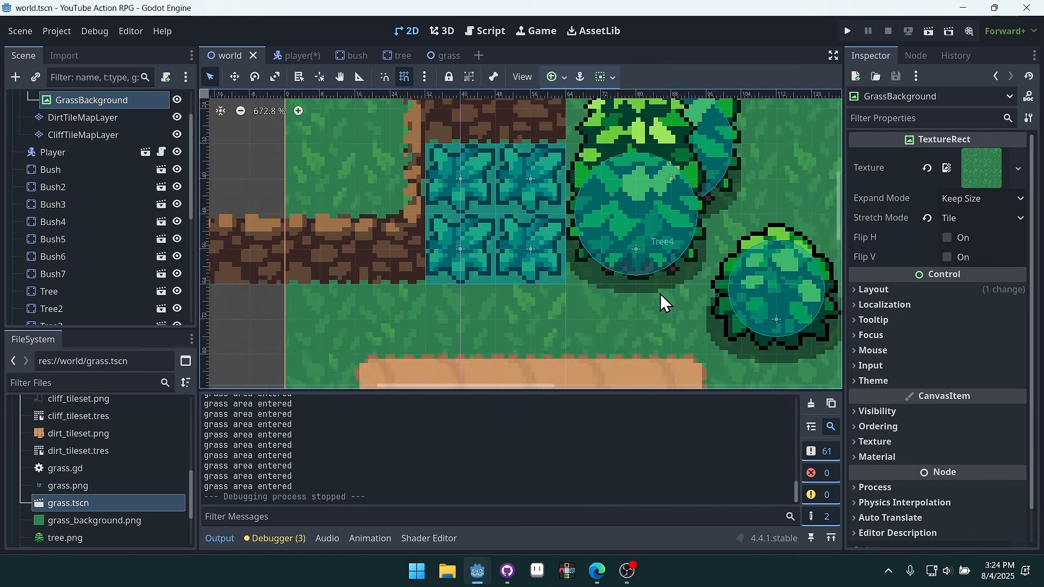
scroll(662, 295, "down", 10)
middle_click_drag(744, 333, 449, 236)
scroll(713, 281, "up", 10)
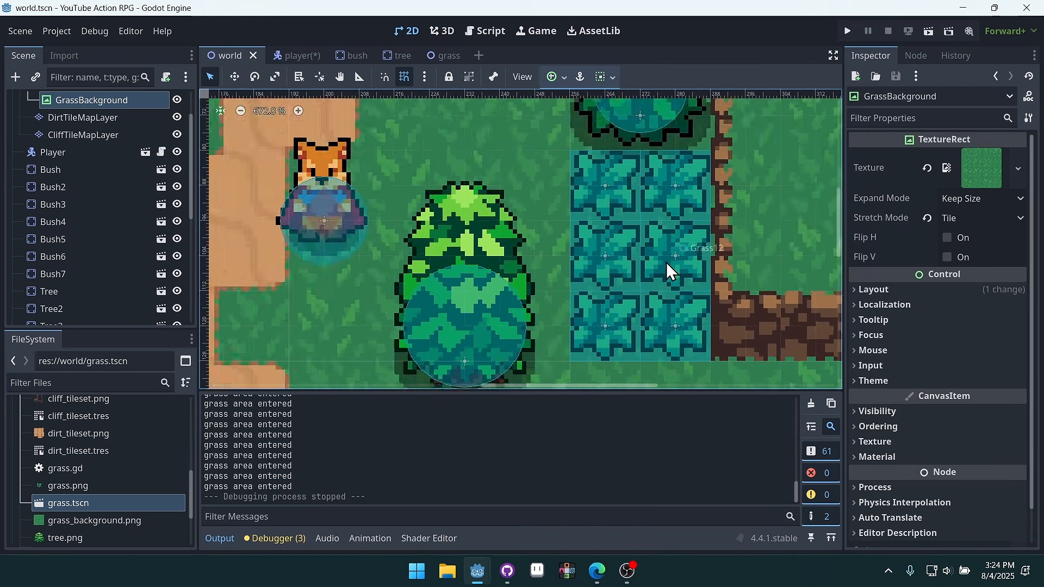
scroll(605, 205, "up", 2)
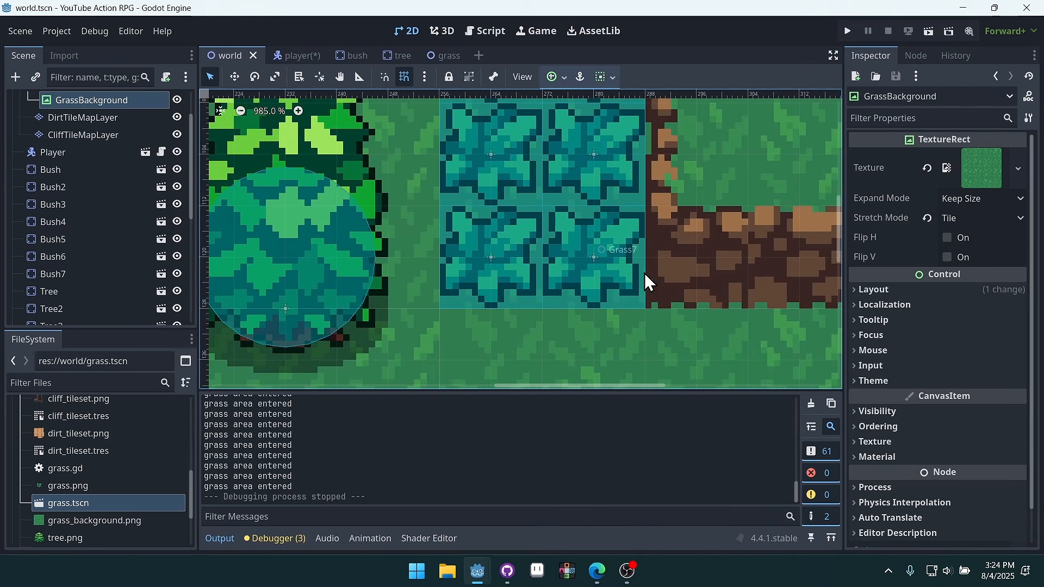
middle_click_drag(601, 190, 614, 265)
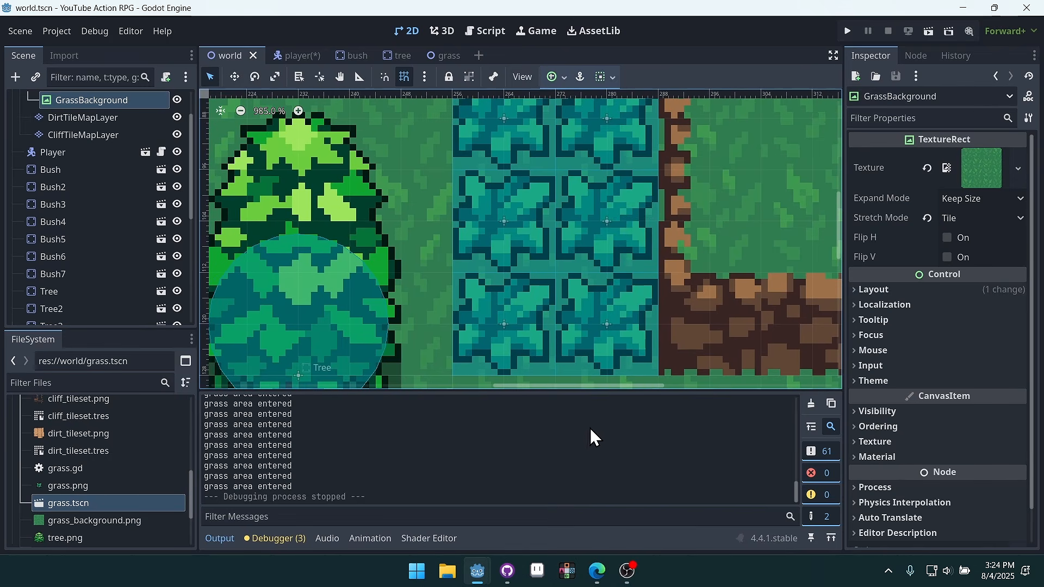
Add queue_free() above the print call in grass.gd's _on_area_2d_area_entered function
left_click(445, 56)
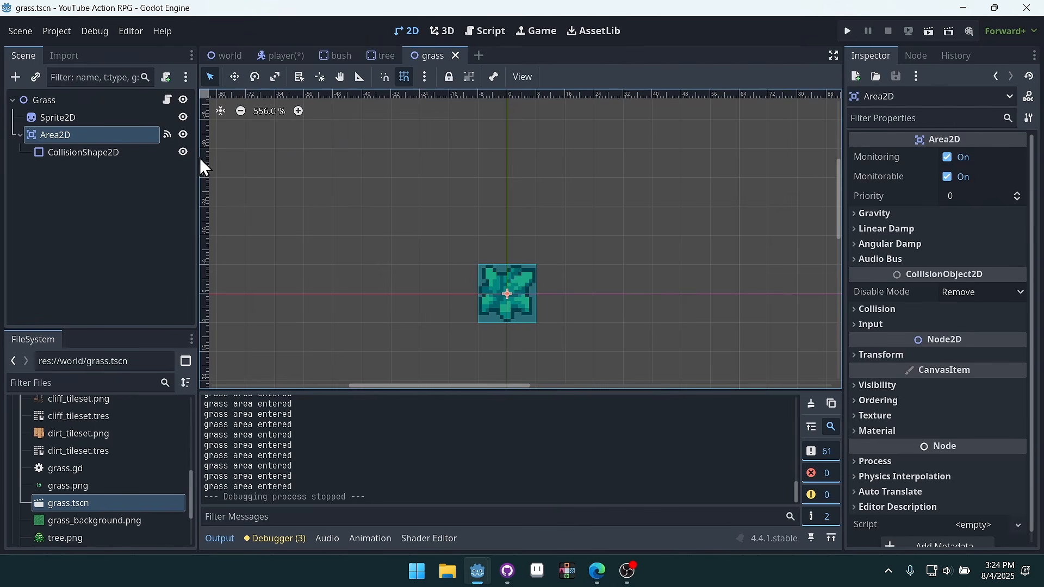
left_click(166, 99)
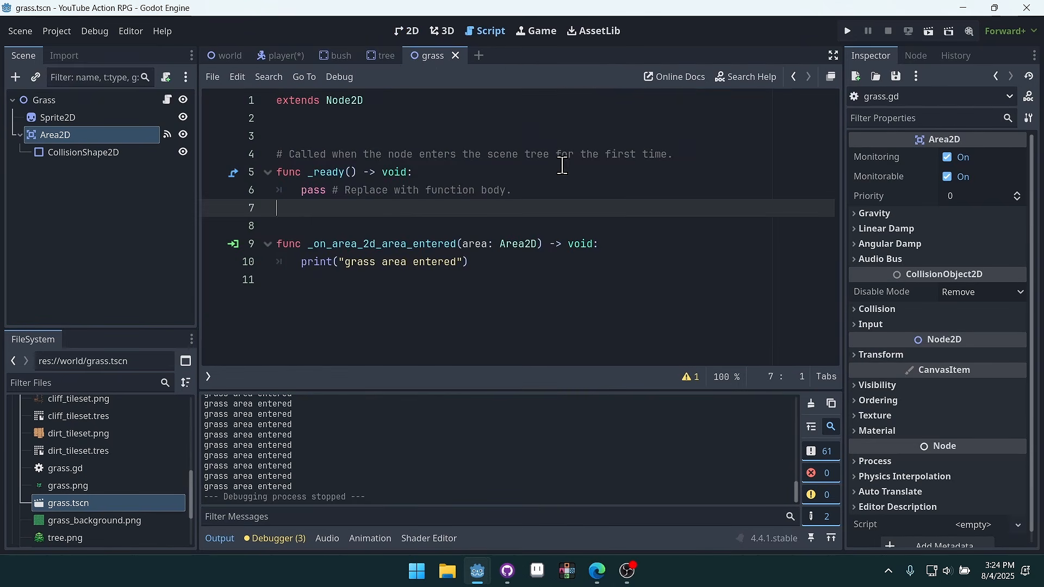
left_click(607, 244)
key("Return")
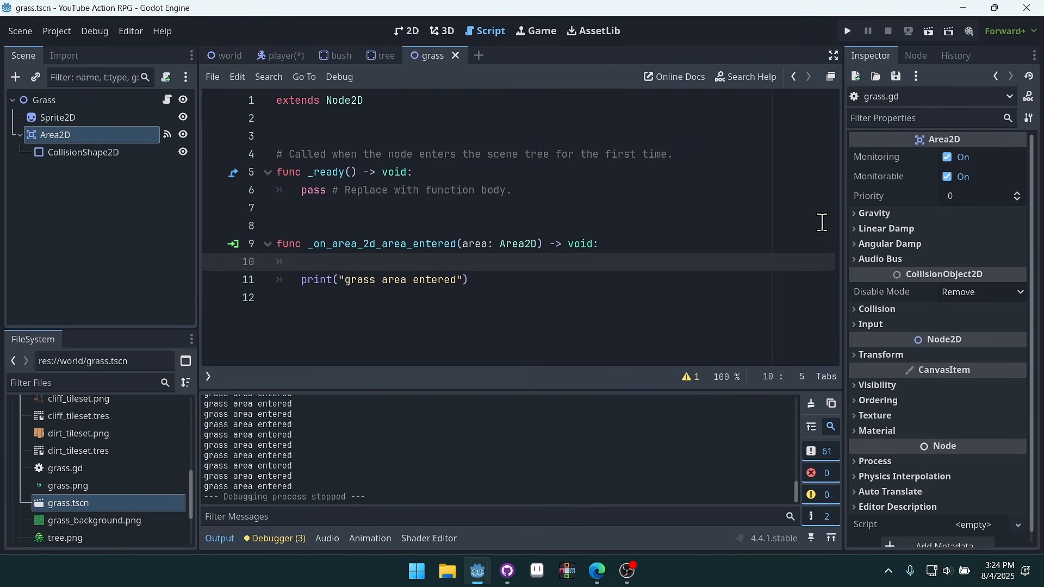
type("queue_free()")
left_click(662, 181)
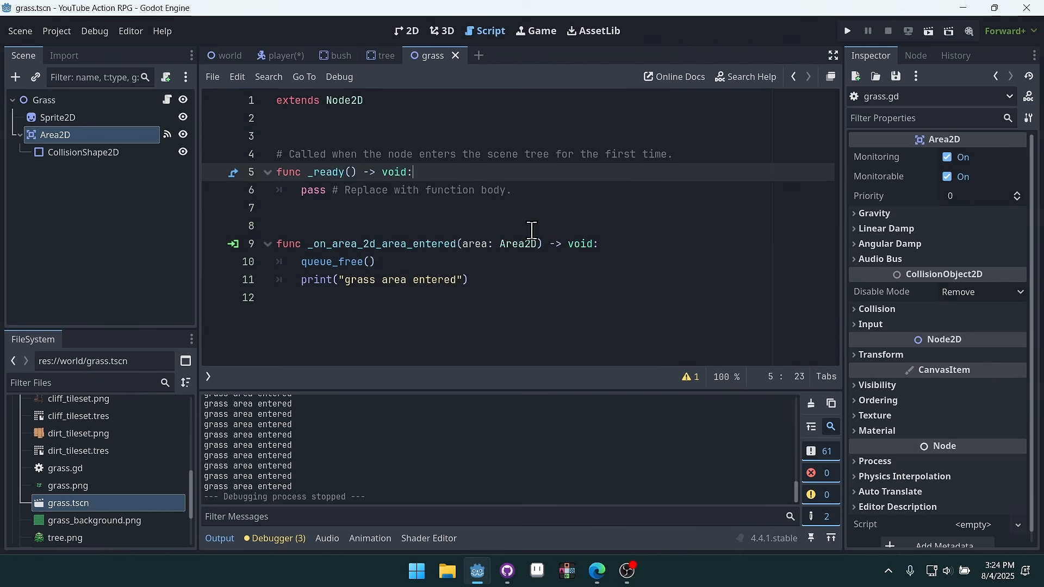
left_click_drag(507, 285, 278, 191)
left_click(613, 153)
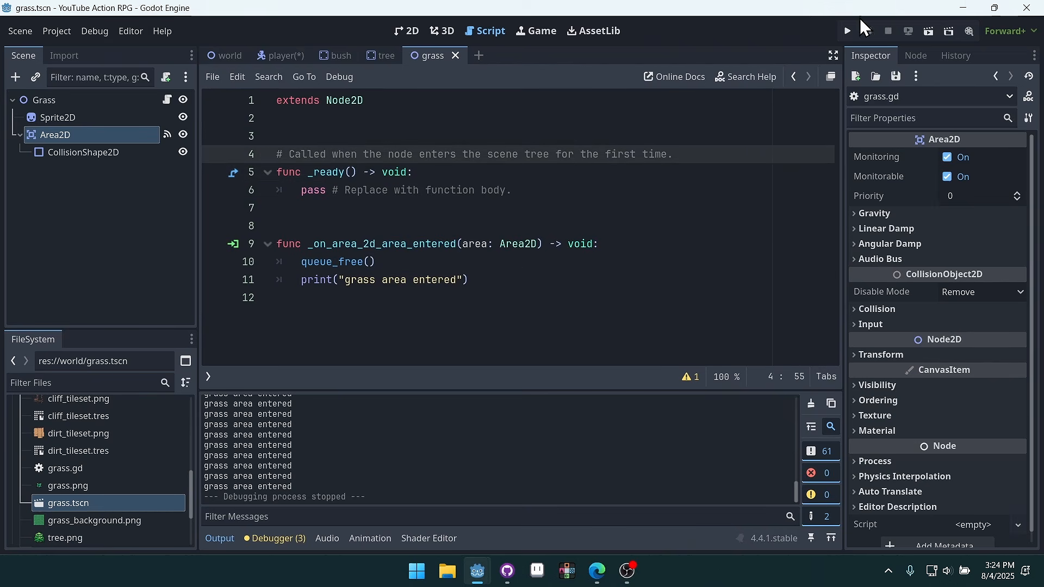
Run the project to test the grass removal, close the game and show the grass scene in the 2D view
left_click(848, 31)
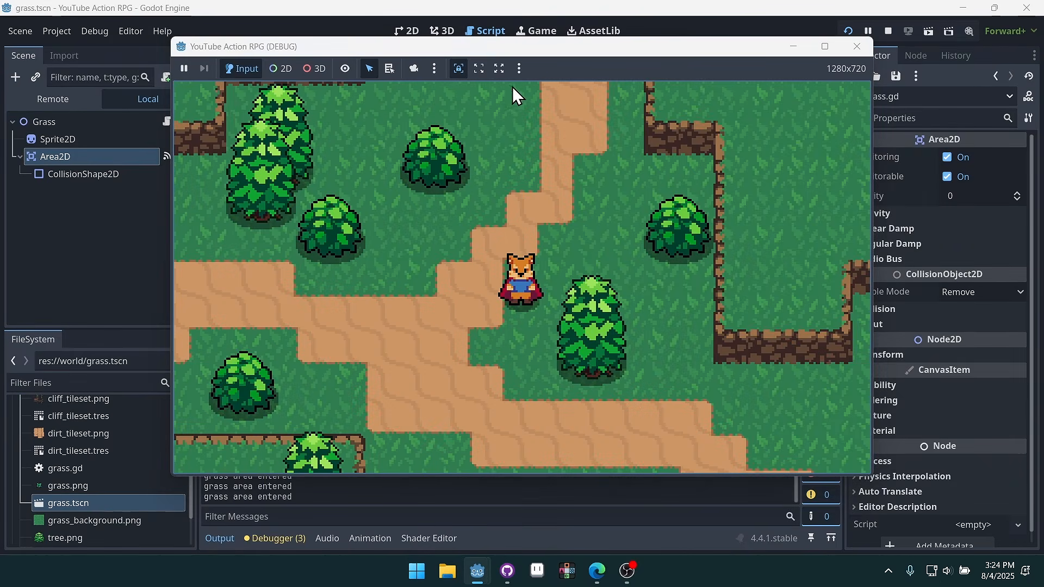
left_click_drag(476, 50, 625, 67)
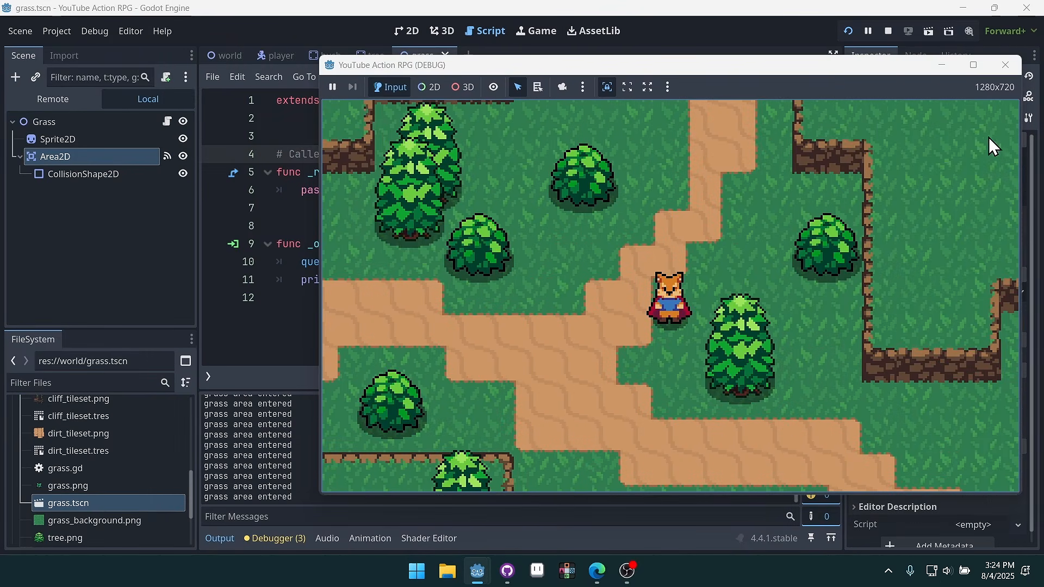
left_click(1005, 65)
left_click(413, 31)
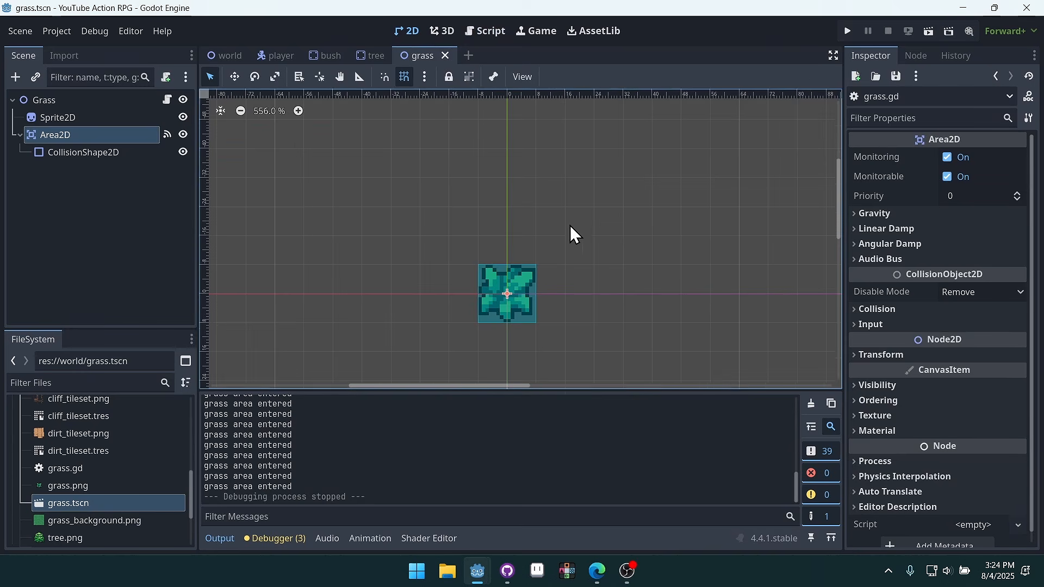
Turn off grid snapping, shrink the grass CollisionShape2D rectangle by about one pixel on every side, and save the scene
scroll(466, 233, "up", 5)
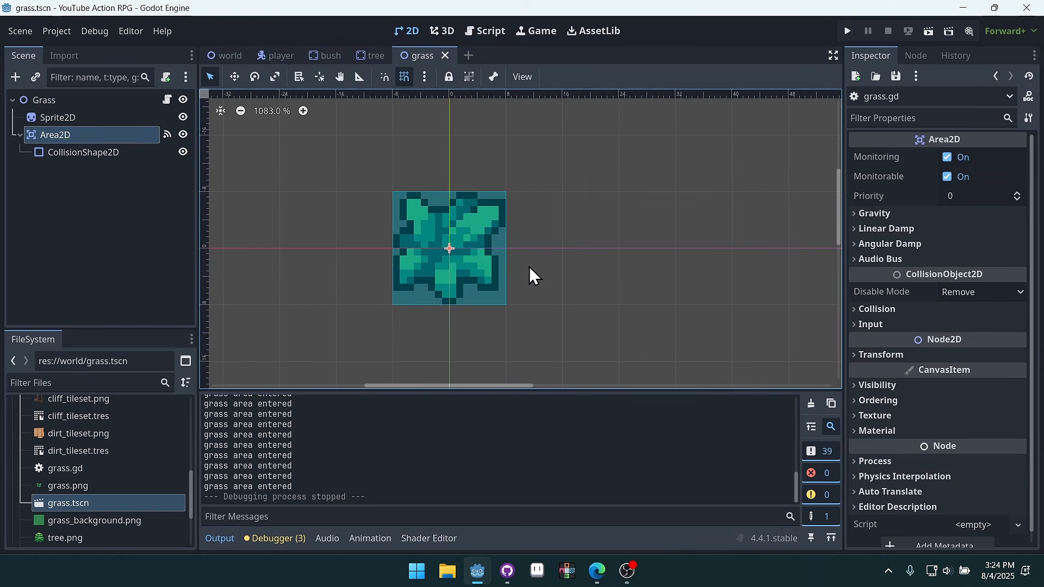
left_click(73, 155)
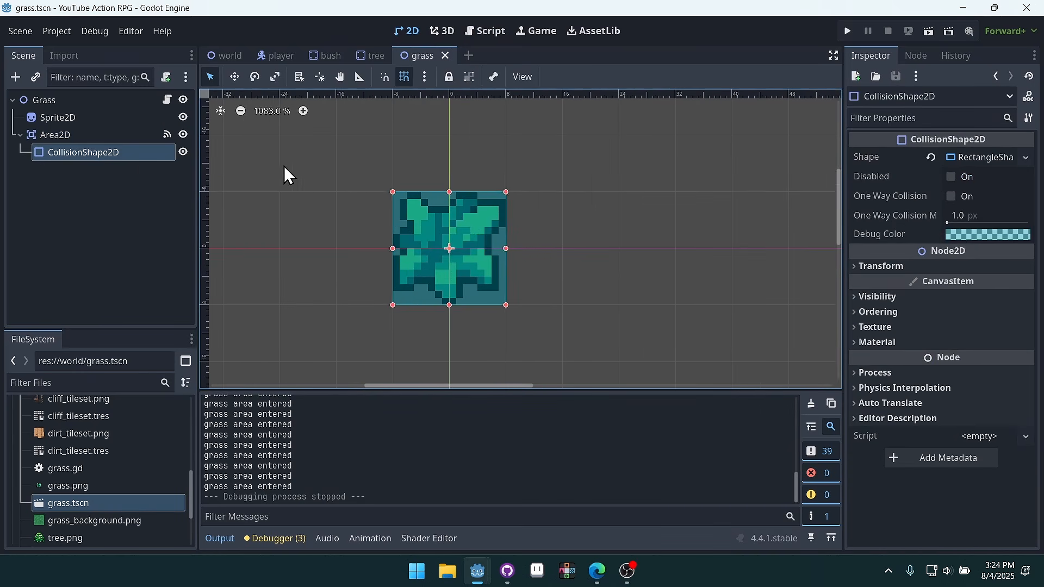
scroll(326, 205, "up", 2)
scroll(326, 206, "up", 2)
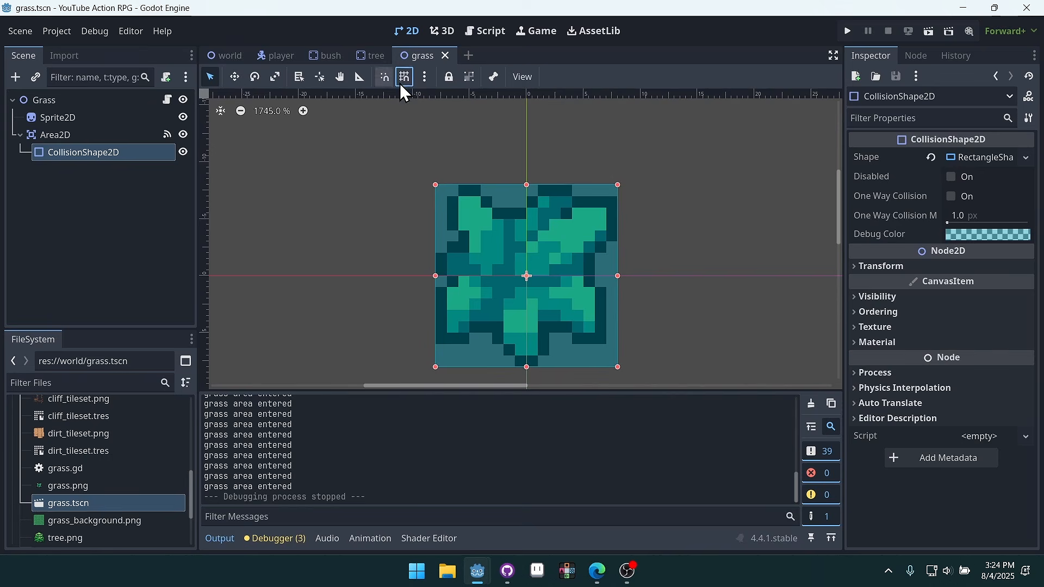
middle_click_drag(506, 213, 475, 145)
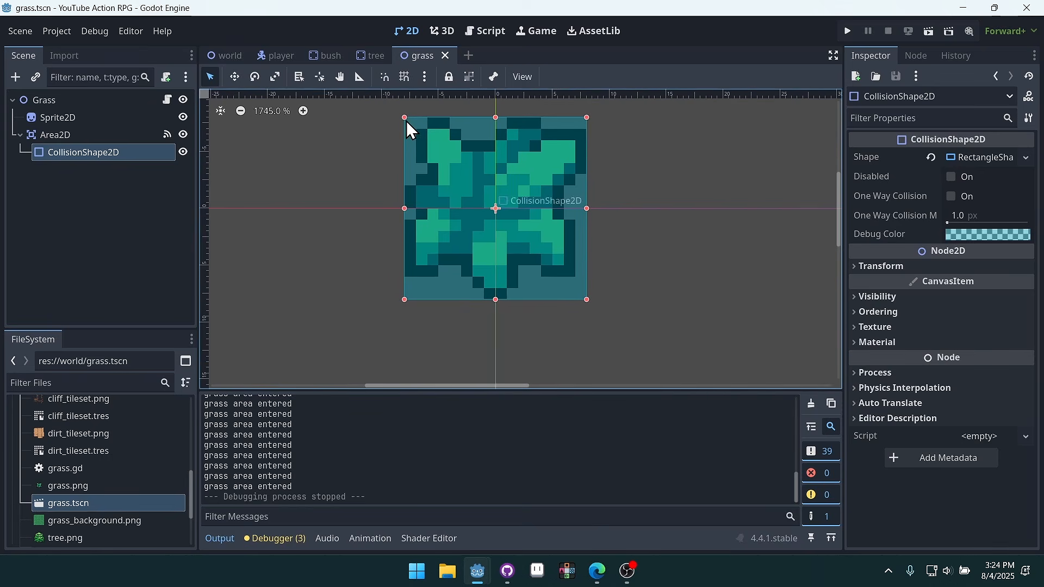
left_click_drag(405, 118, 416, 129)
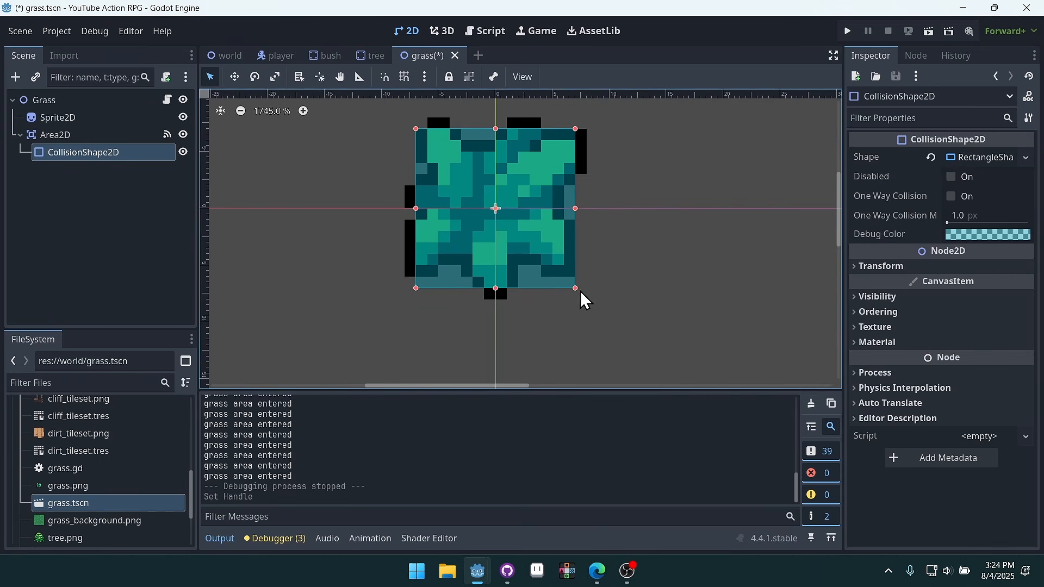
left_click(577, 289)
key("ctrl+s")
left_click(494, 77)
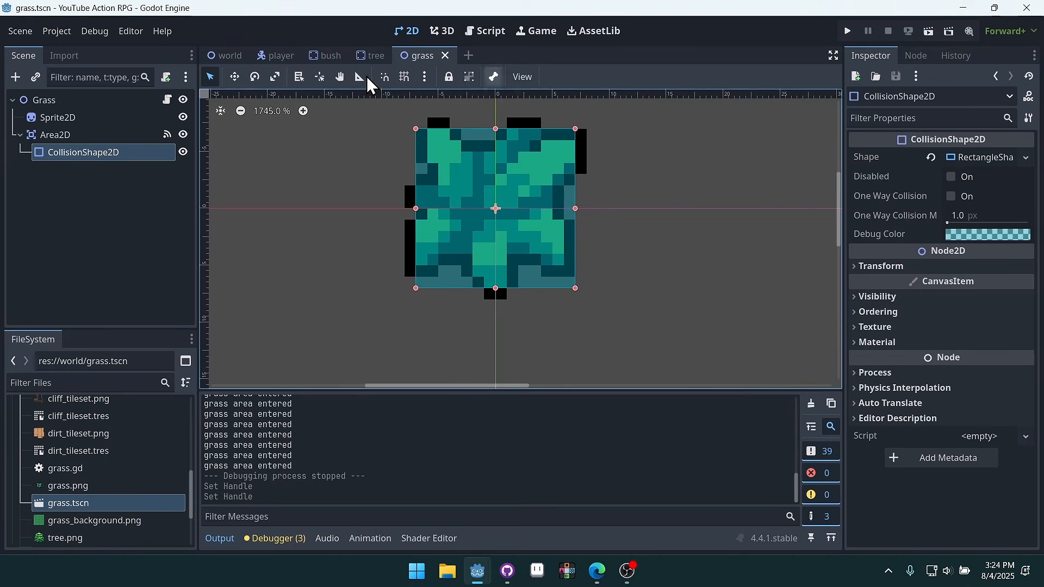
Run the project from the world scene, walk the player through the grass patches to test their removal, and close the game
left_click(224, 56)
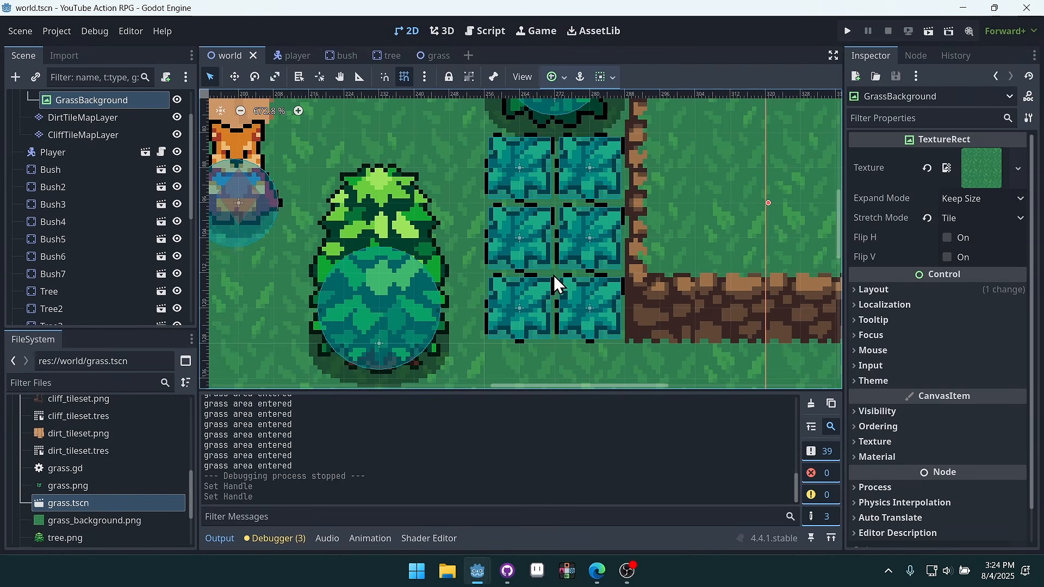
left_click(847, 31)
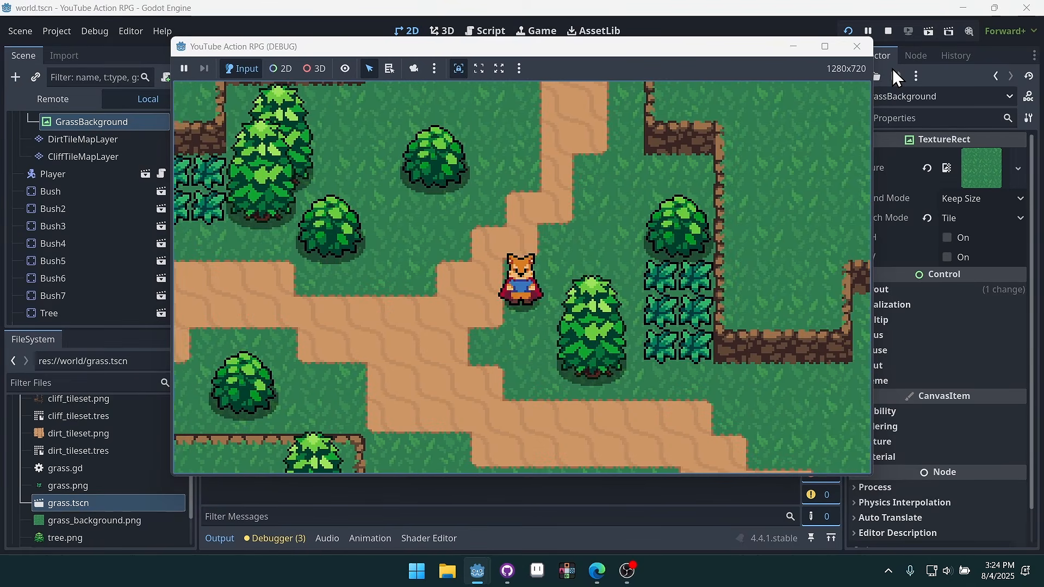
key("Down")
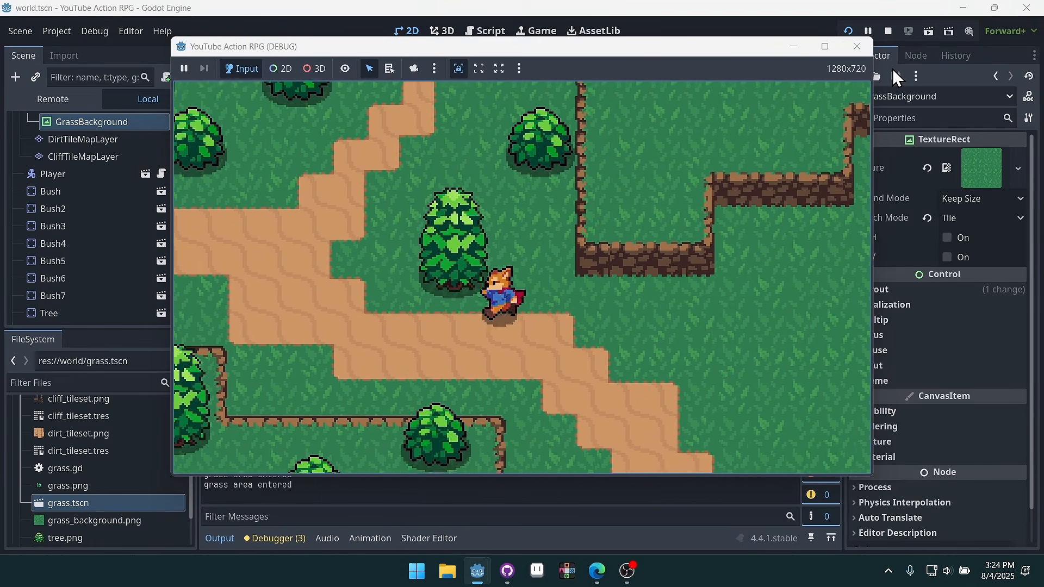
key("Left")
key("Up")
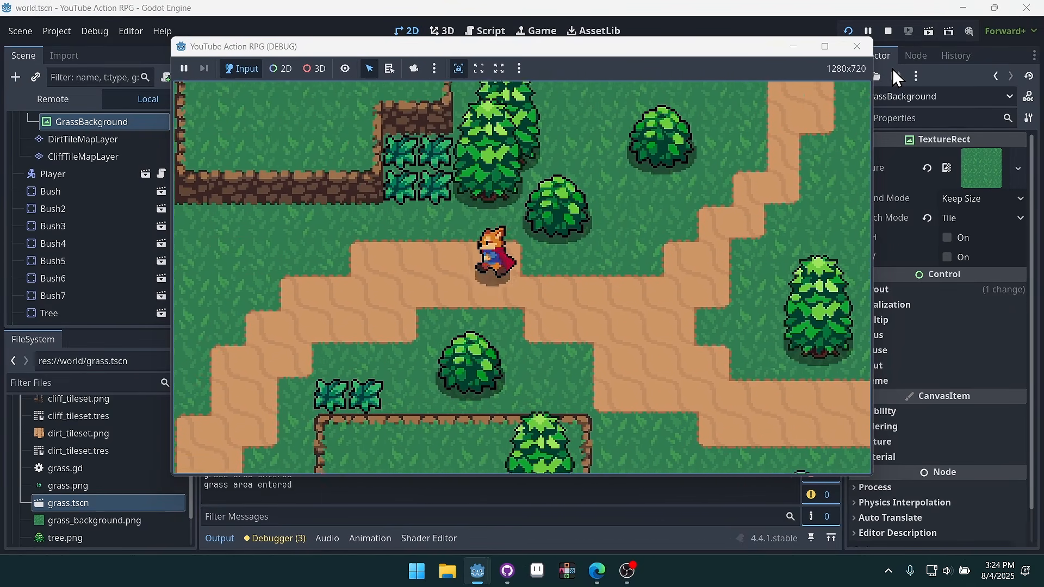
key("Left")
key("Down")
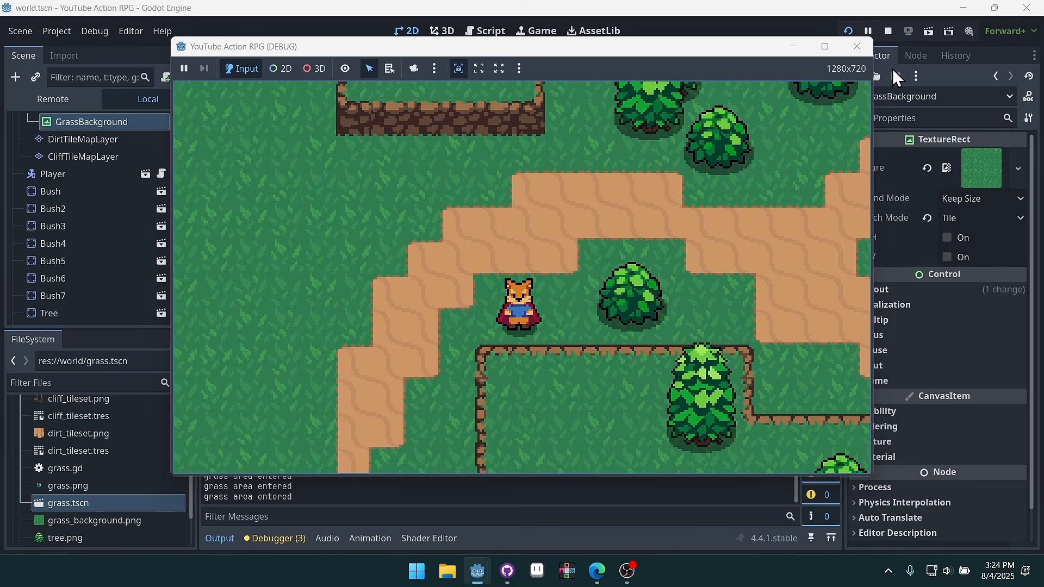
key("Up")
key("Right")
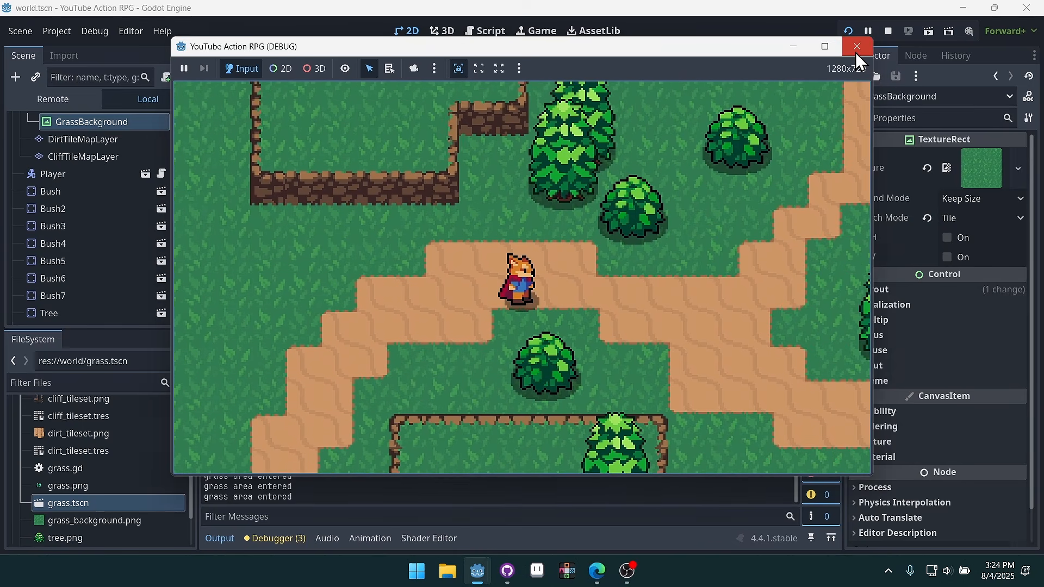
left_click(857, 53)
Examine the _on_area_2d_area_entered function in grass.gd, its queue_free() call and its signal connection marker
left_click(419, 55)
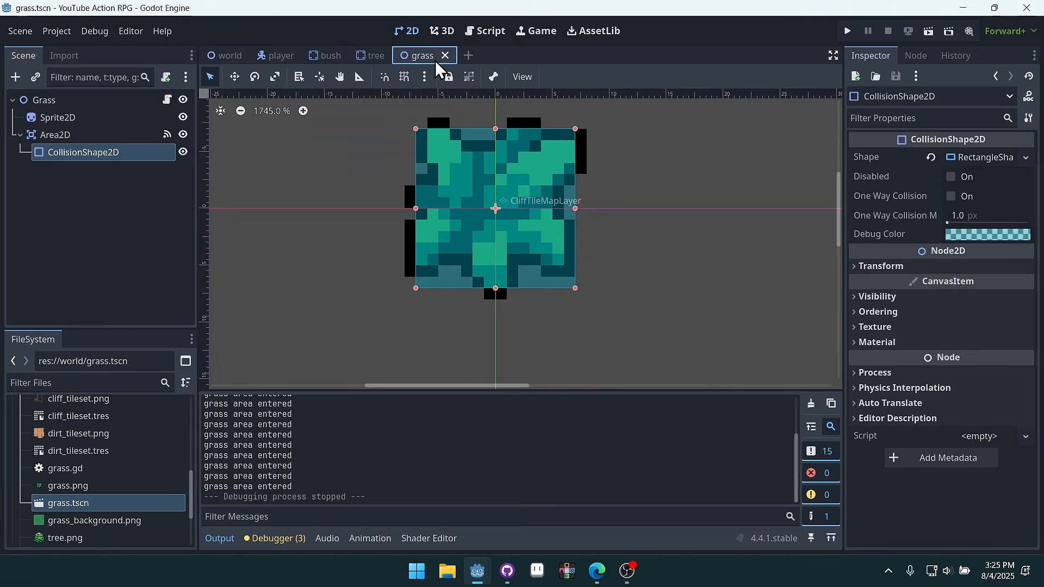
left_click(168, 100)
left_click(372, 243)
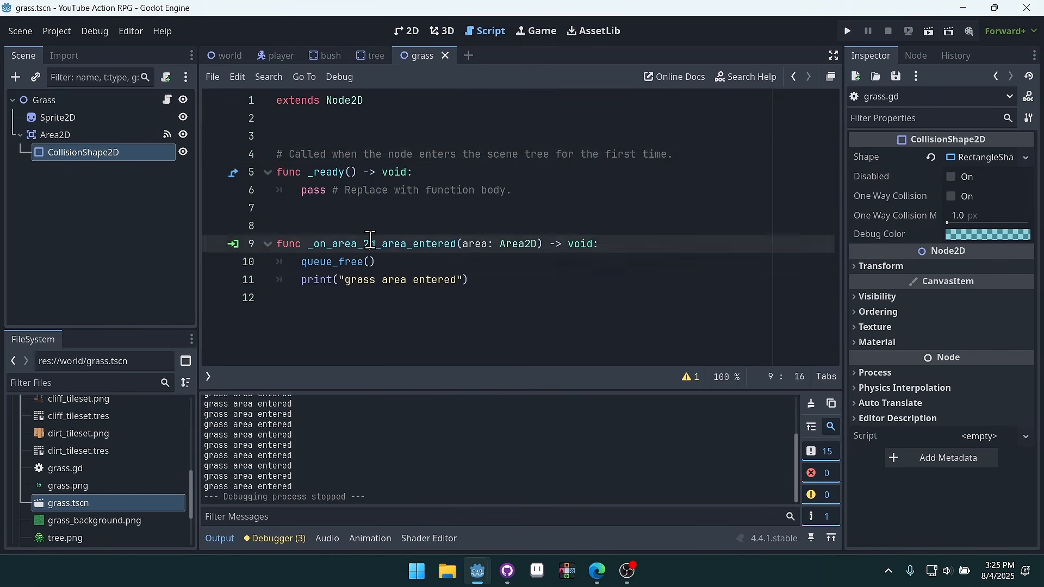
double_click(371, 243)
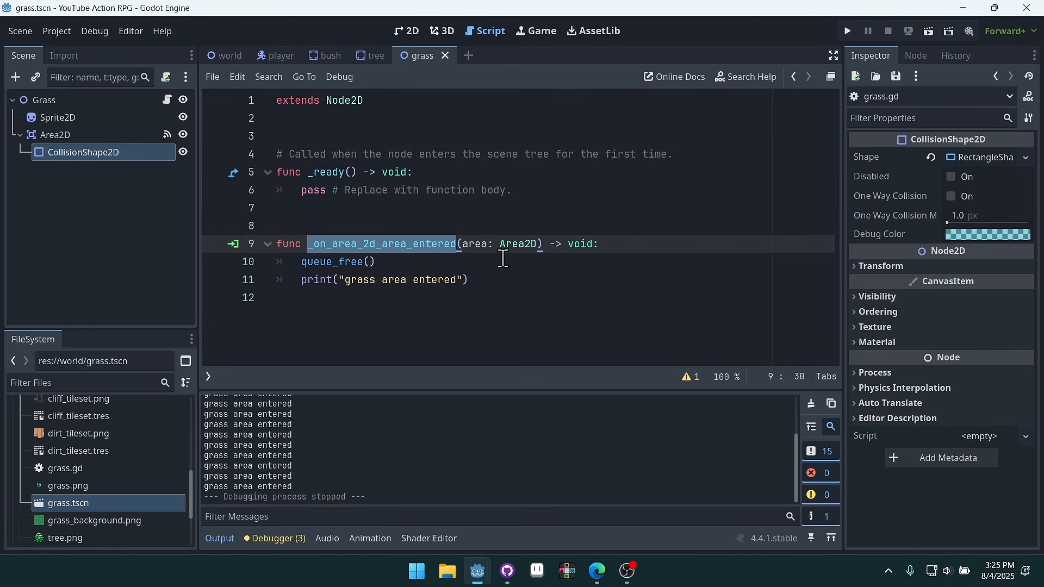
left_click(382, 264)
double_click(435, 245)
left_click(547, 262)
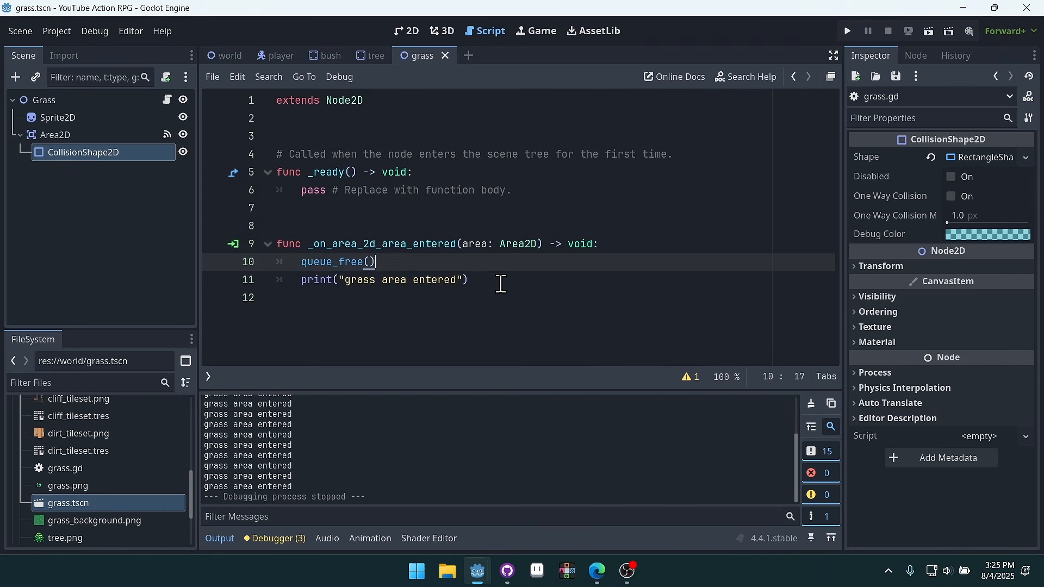
triple_click(387, 261)
left_click(501, 211)
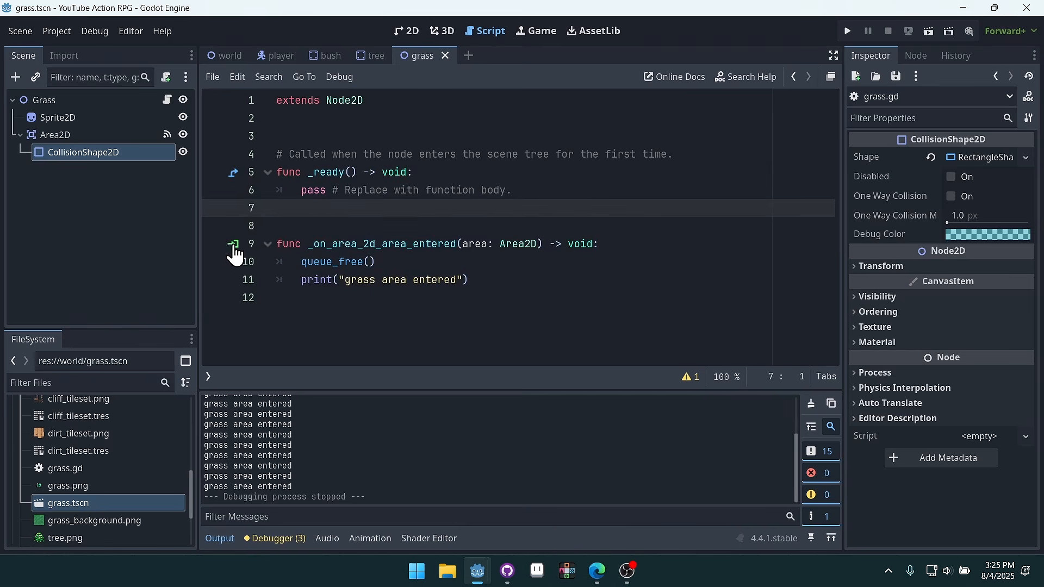
left_click_drag(276, 244, 629, 240)
left_click(734, 243)
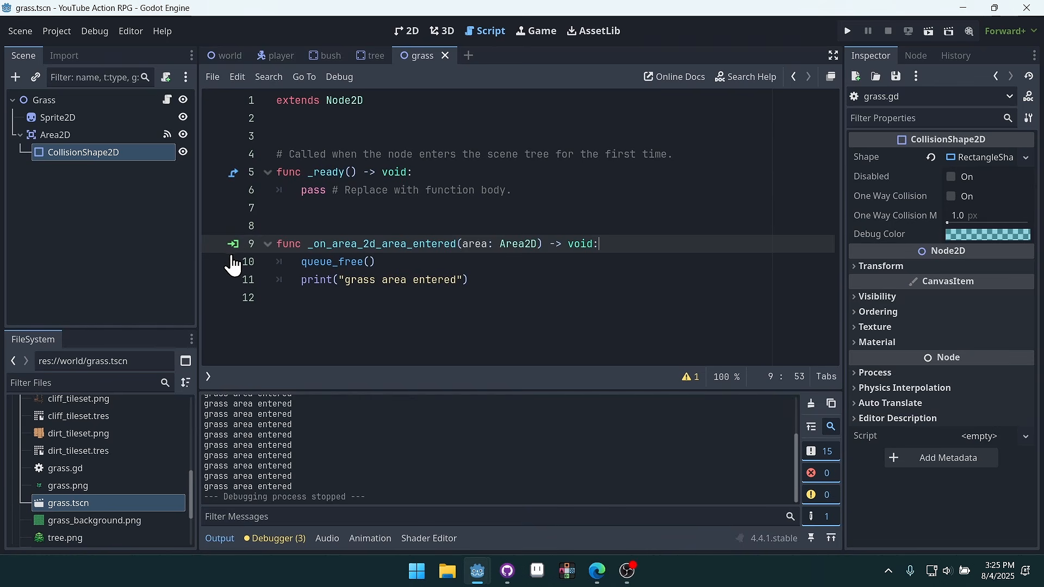
Disconnect the Area2D's area_entered signal from _on_area_2d_area_entered and save the grass scene
left_click(95, 136)
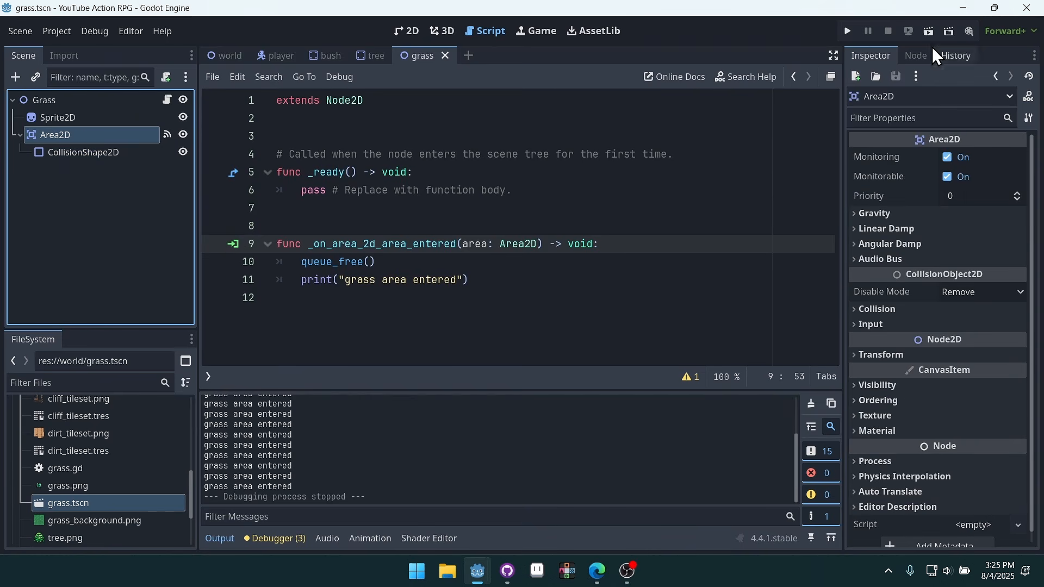
left_click(917, 57)
left_click(941, 158)
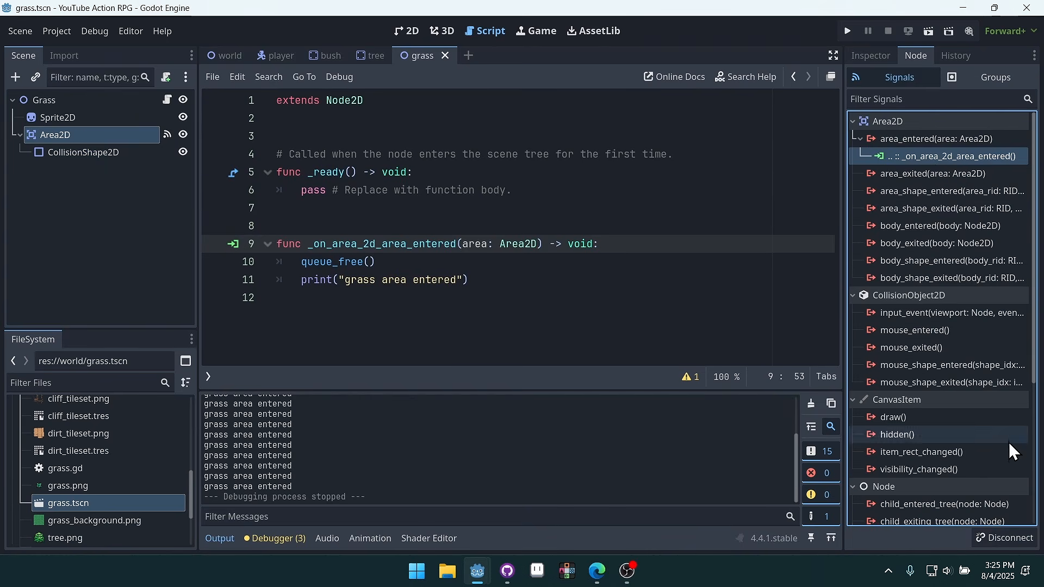
left_click(1005, 540)
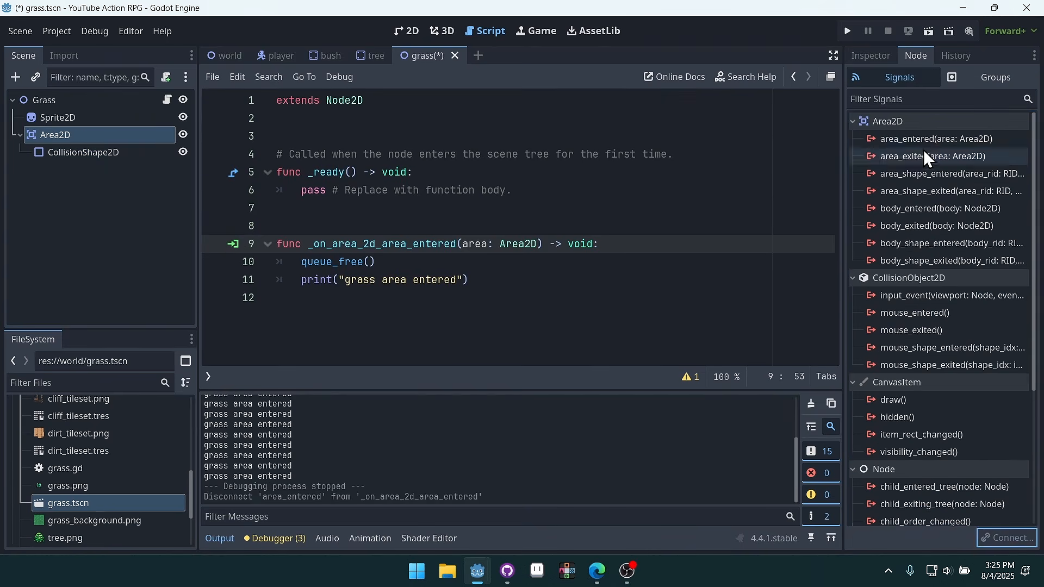
left_click(669, 261)
left_click(444, 191)
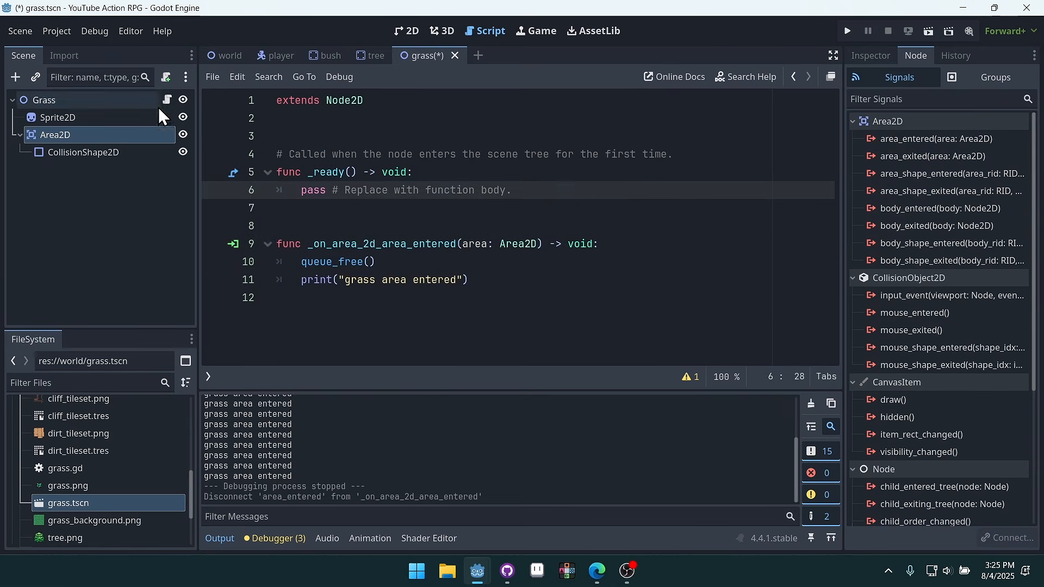
left_click(701, 261)
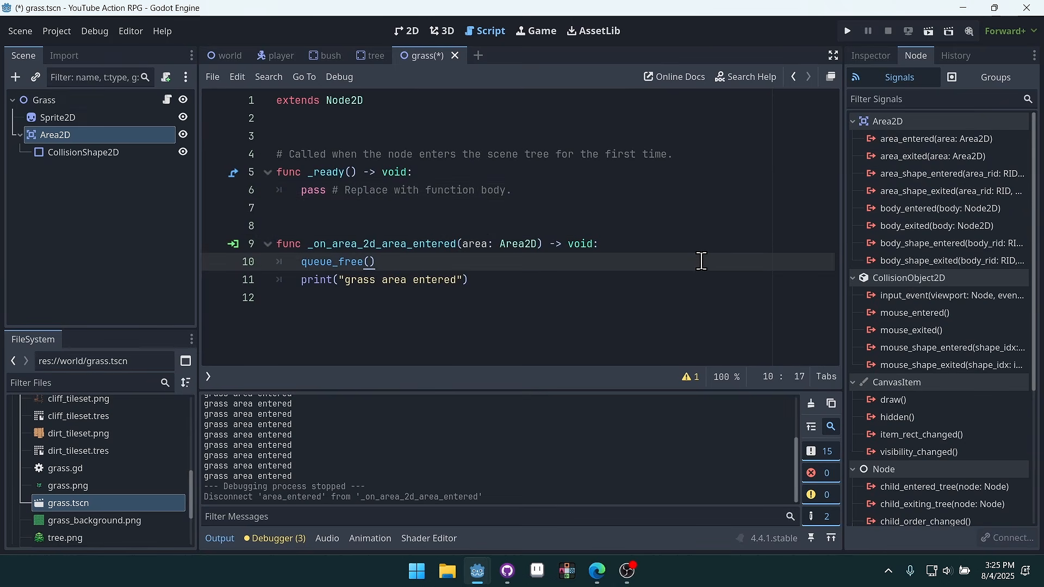
key("ctrl+s")
Switch to other scenes and back to grass to check whether the _on_area_2d_area_entered function still has its connection marker
left_click(407, 173)
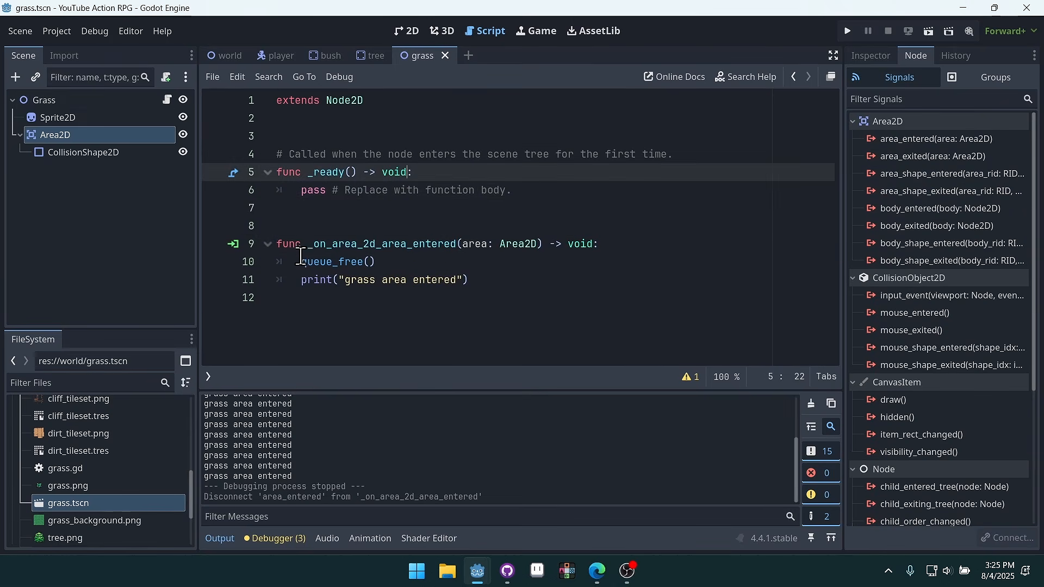
left_click_drag(478, 281, 266, 246)
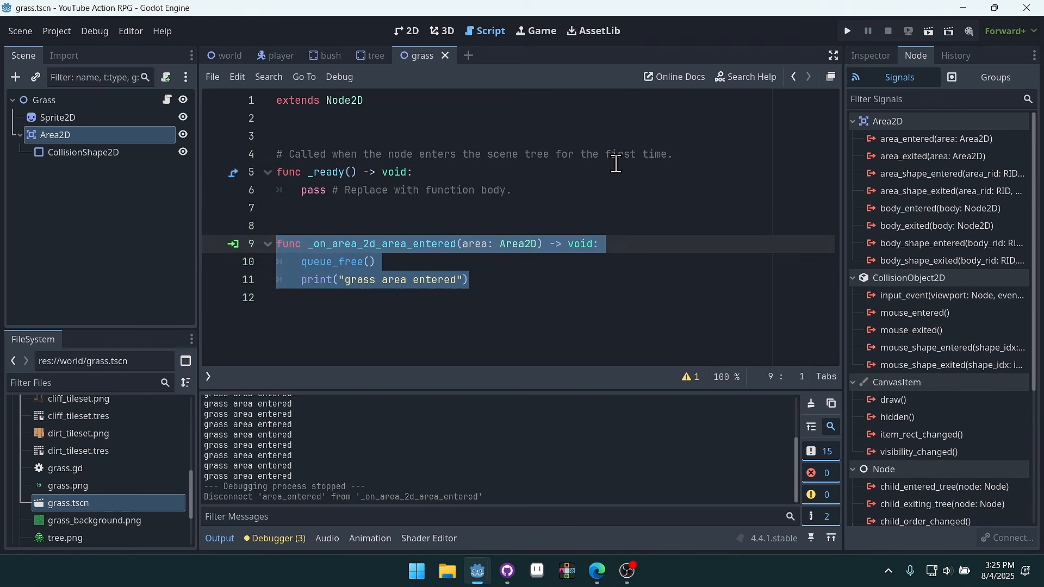
left_click(635, 163)
left_click(370, 56)
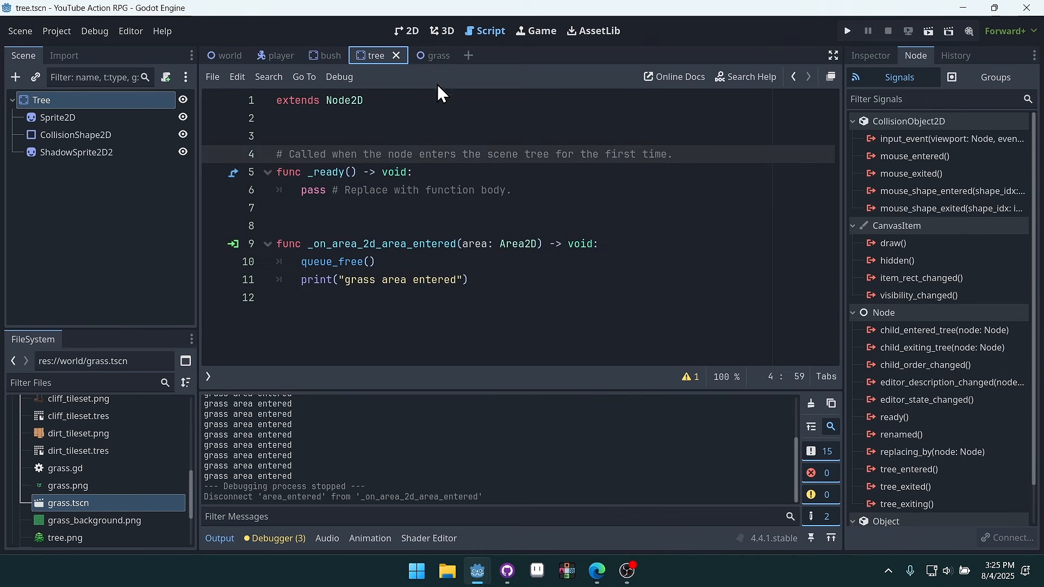
left_click(435, 57)
left_click(280, 53)
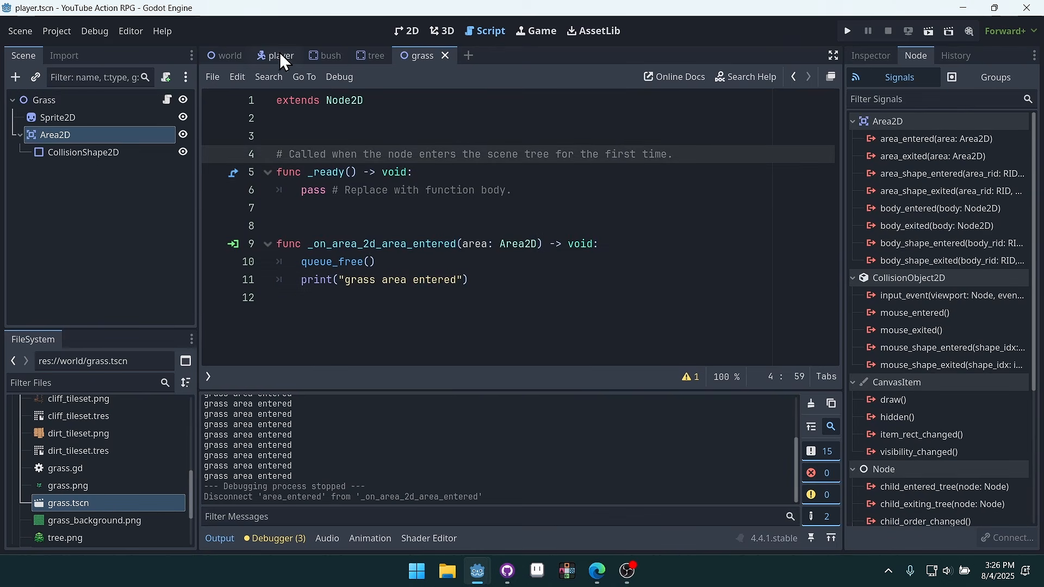
left_click(430, 56)
left_click(325, 246)
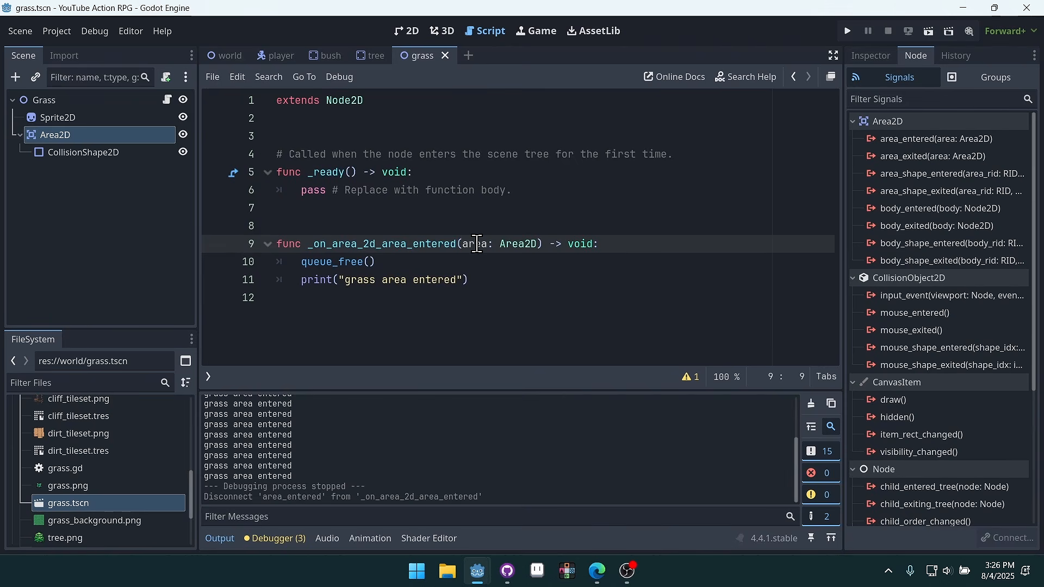
triple_click(636, 244)
left_click(636, 212)
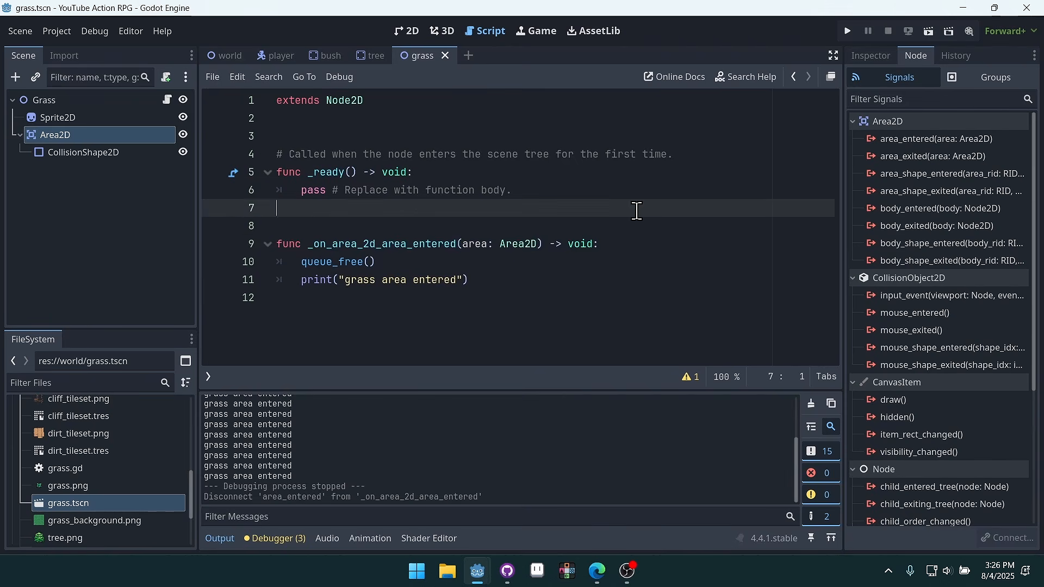
Run the project, walk the player over the grass patches to test them with the signal disconnected, and close the game
left_click(856, 36)
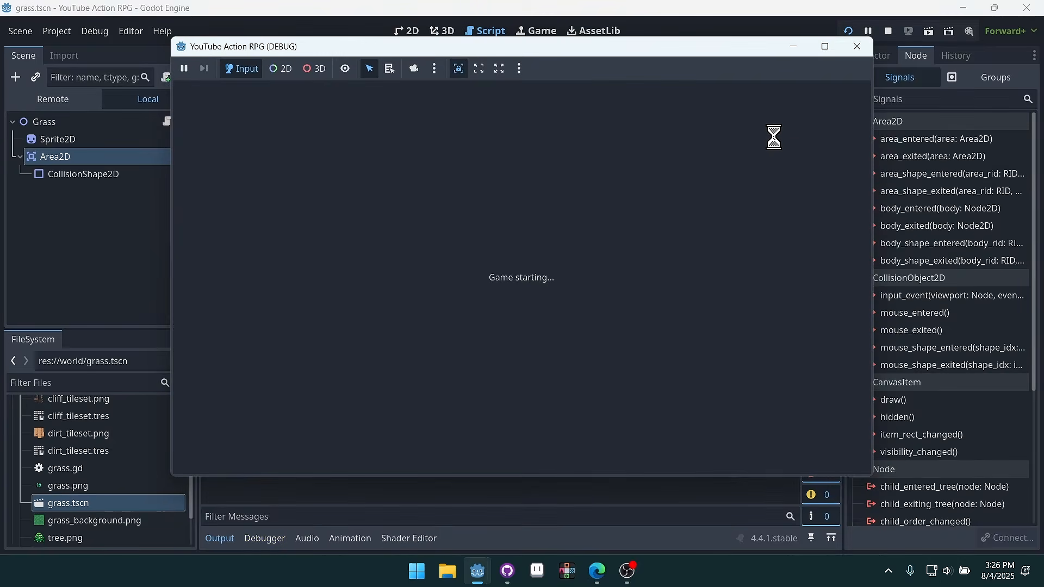
key("Right")
key("Down")
key("Left")
key("Up")
key("Right")
key("Left")
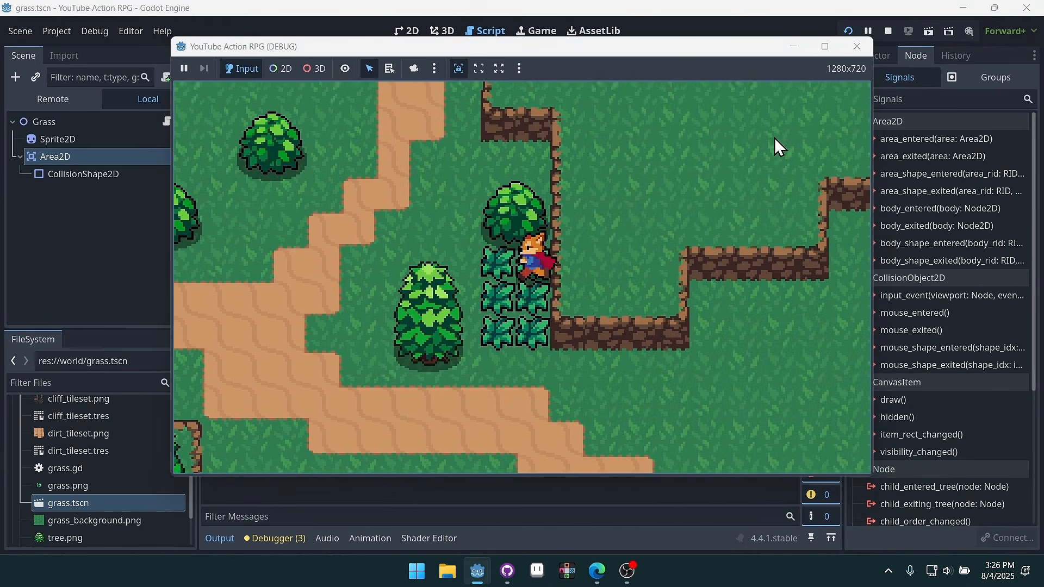
key("Up")
left_click(857, 46)
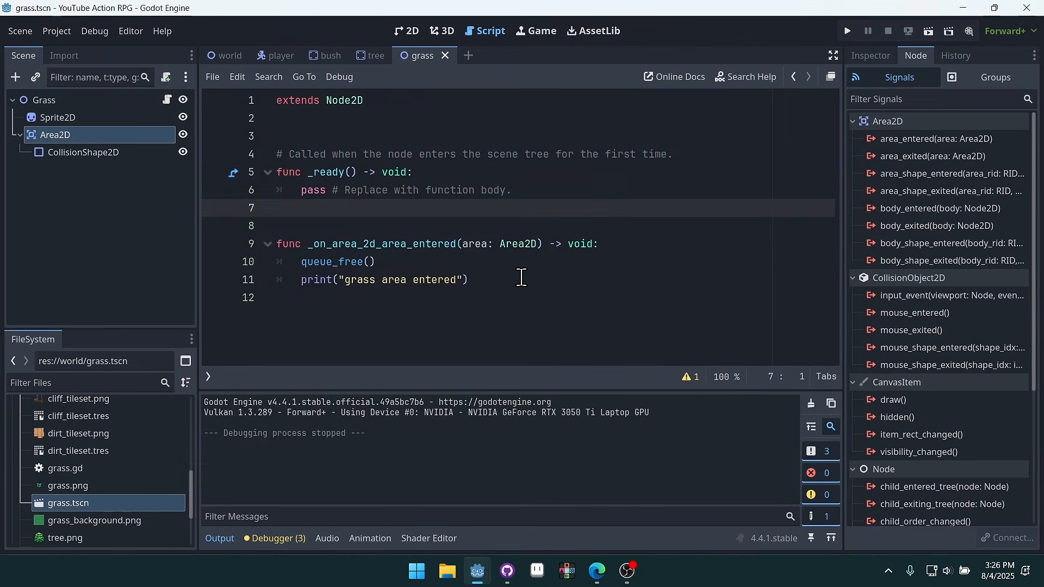
left_click_drag(522, 278, 270, 247)
left_click(597, 207)
left_click(447, 175)
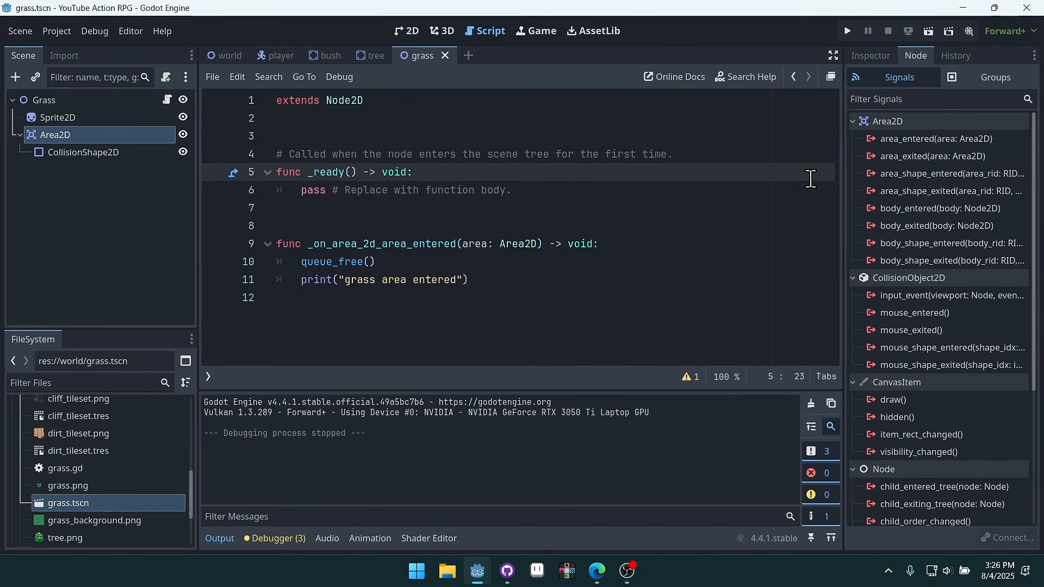
left_click_drag(77, 138, 302, 139)
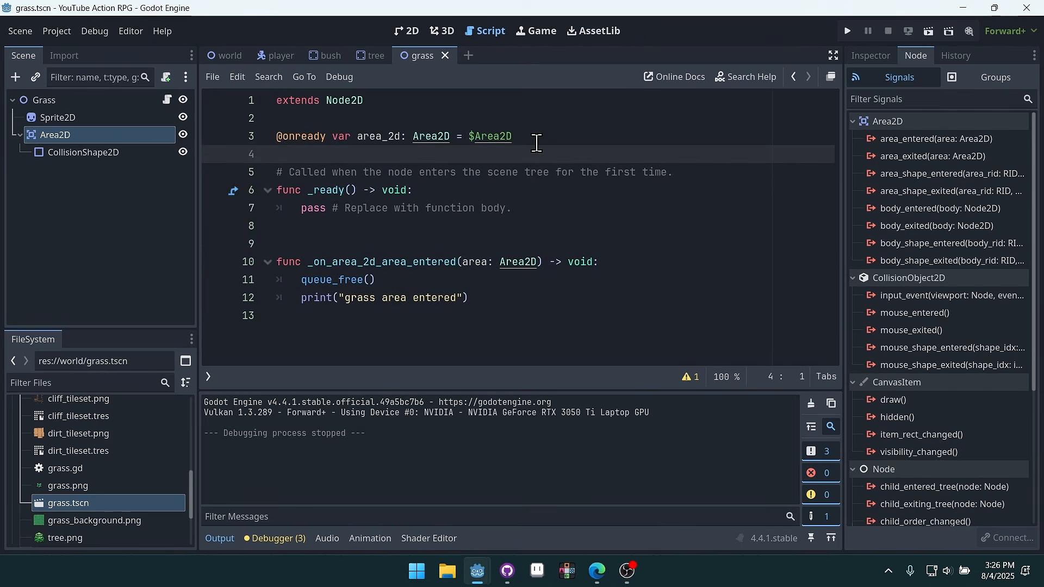
left_click(627, 199)
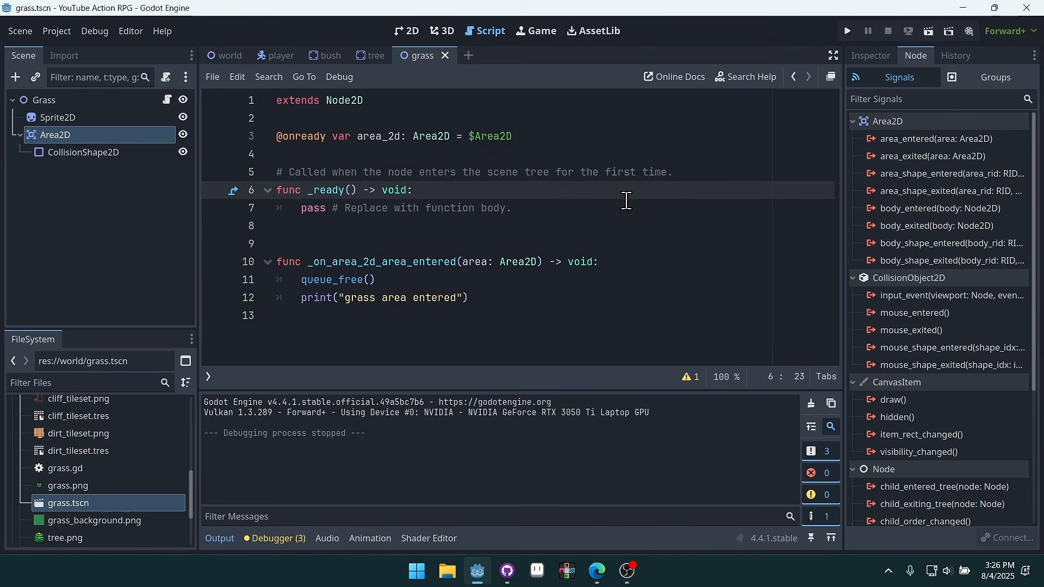
Add the call area_2d.area_entered.connect() as the first line of the _ready function
key("Return")
type("area")
key("Return")
type(".")
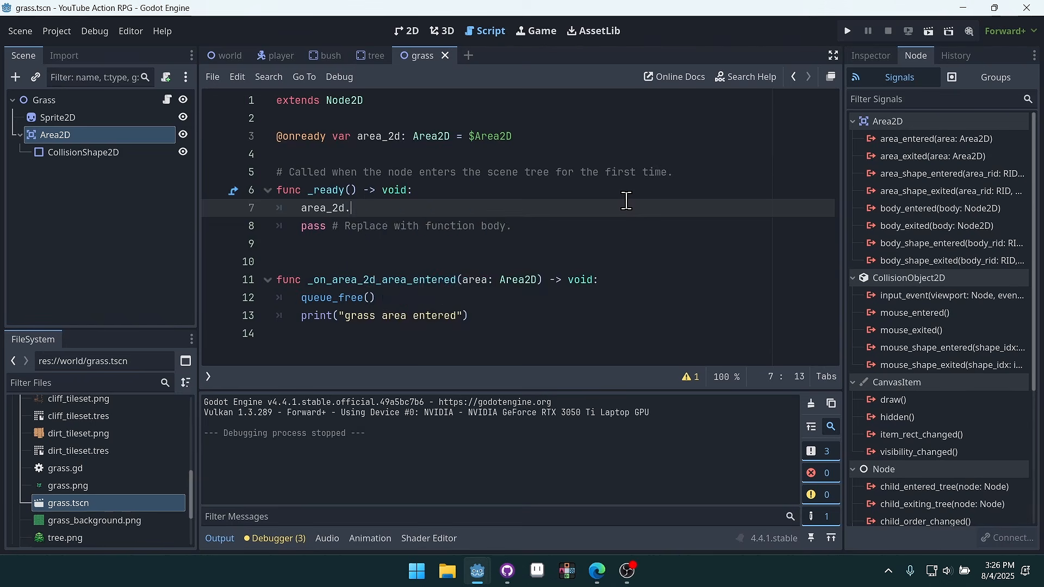
type("area")
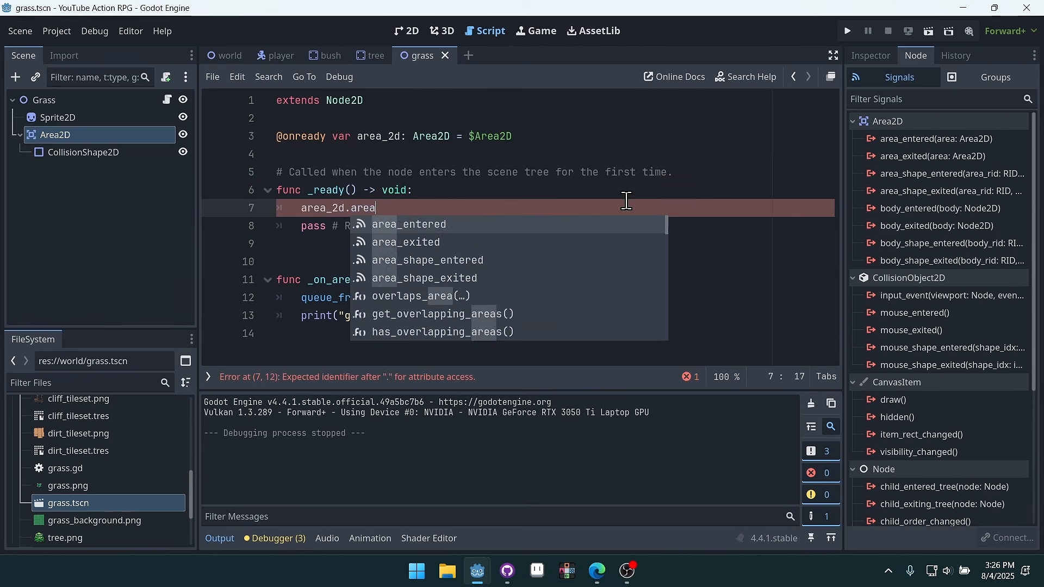
key("Return")
type(".con")
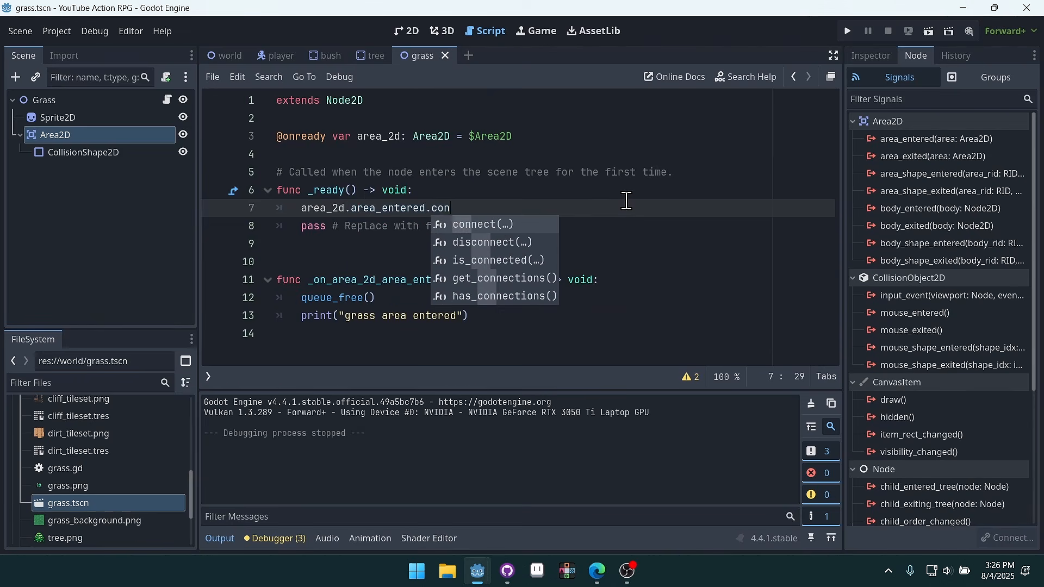
key("Return")
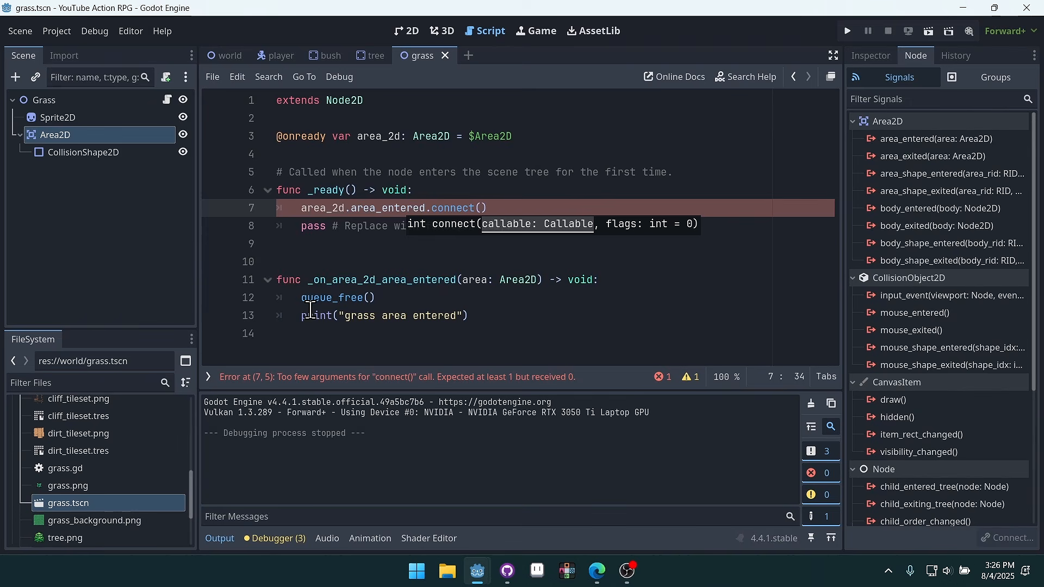
Copy the function name _on_area_2d_area_entered into the parentheses of the connect call as its callable
double_click(421, 281)
key("ctrl+c")
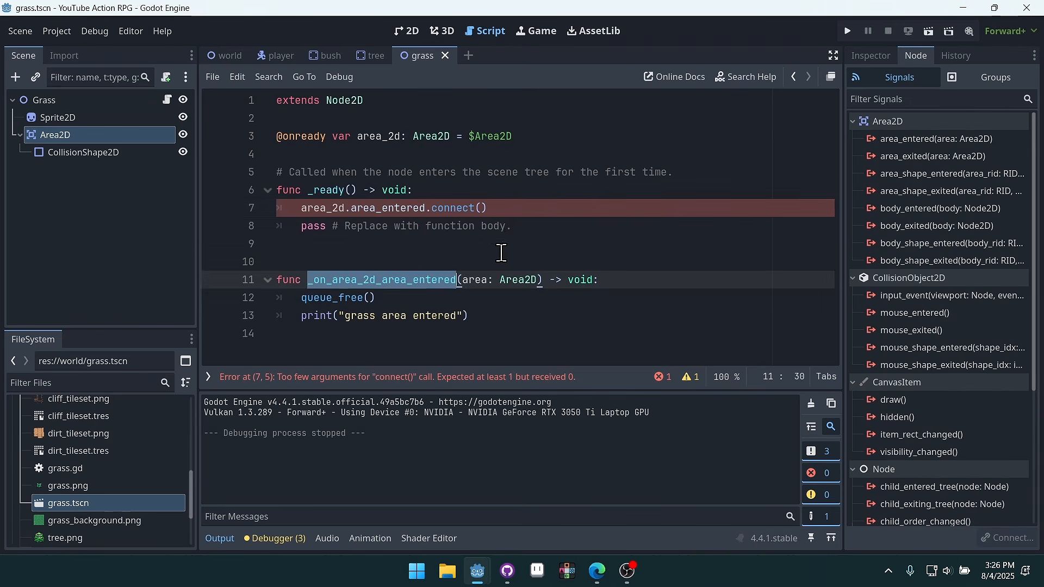
left_click(483, 208)
key("ctrl+v")
left_click(672, 154)
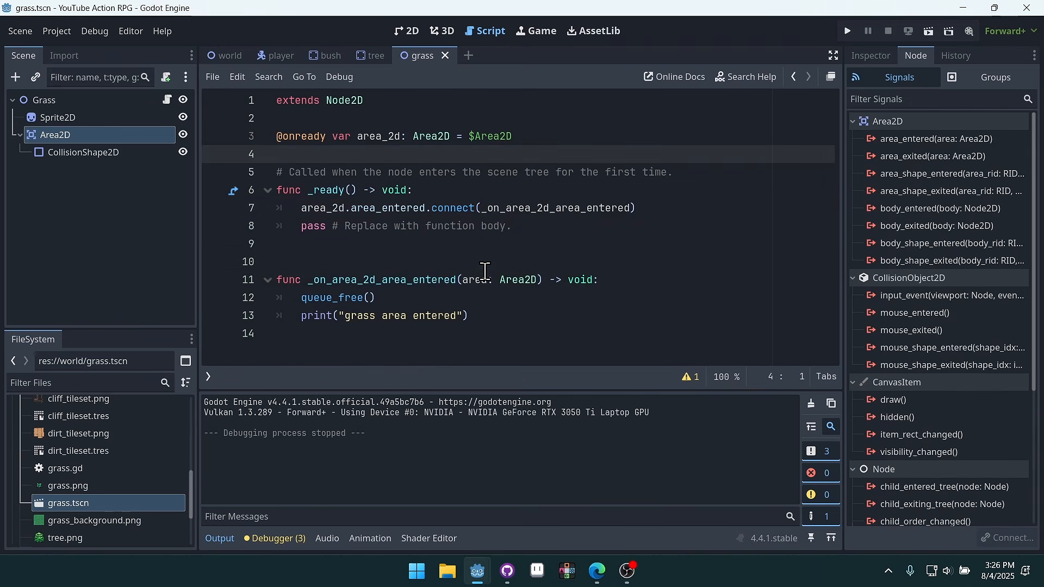
Delete the placeholder pass line from _ready and reduce the gap before _on_area_2d_area_entered to one blank line
left_click_drag(541, 235, 232, 226)
key("BackSpace")
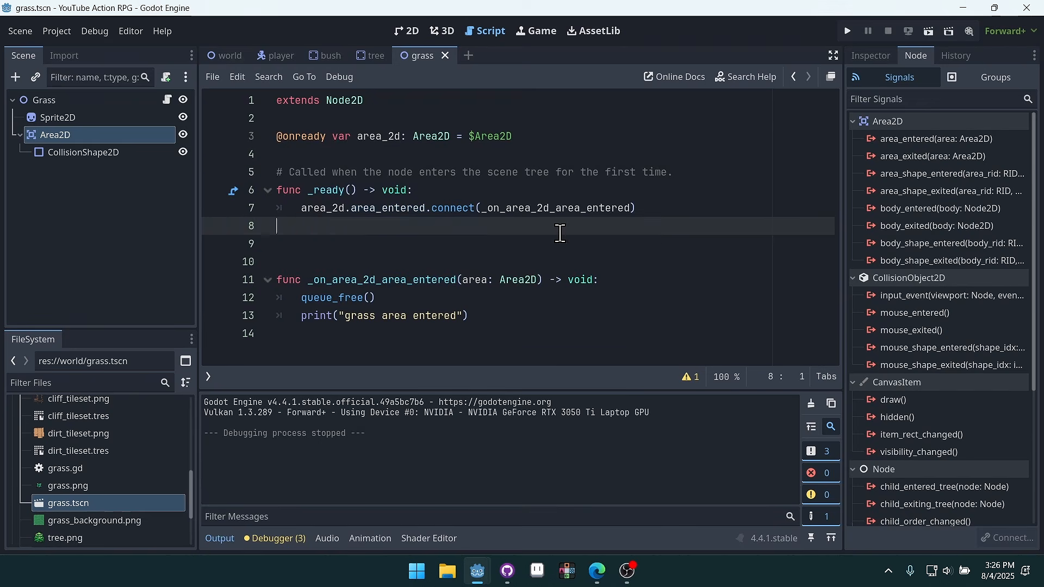
key("BackSpace")
key("Delete")
key("Delete")
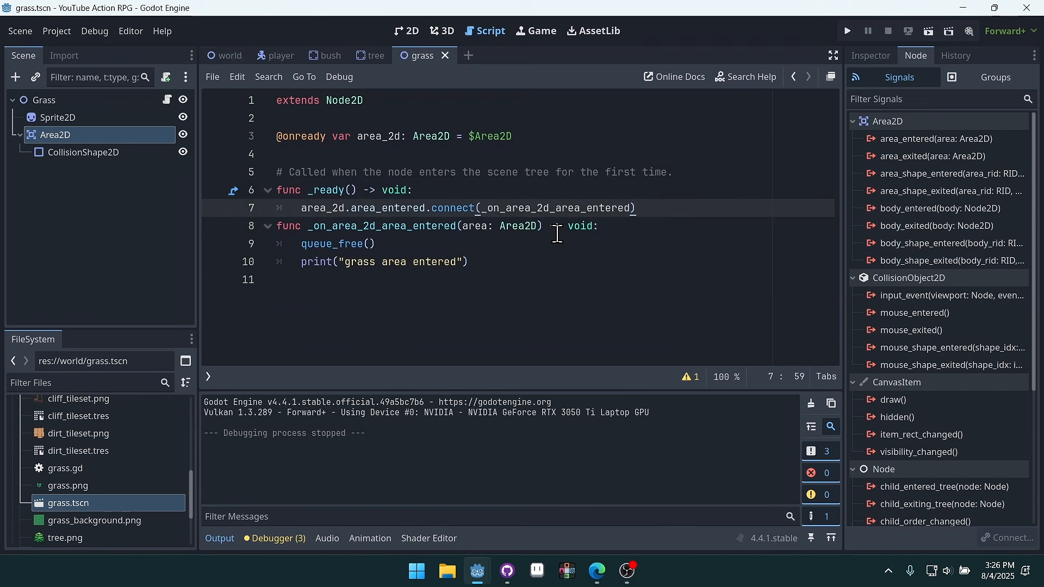
key("Return")
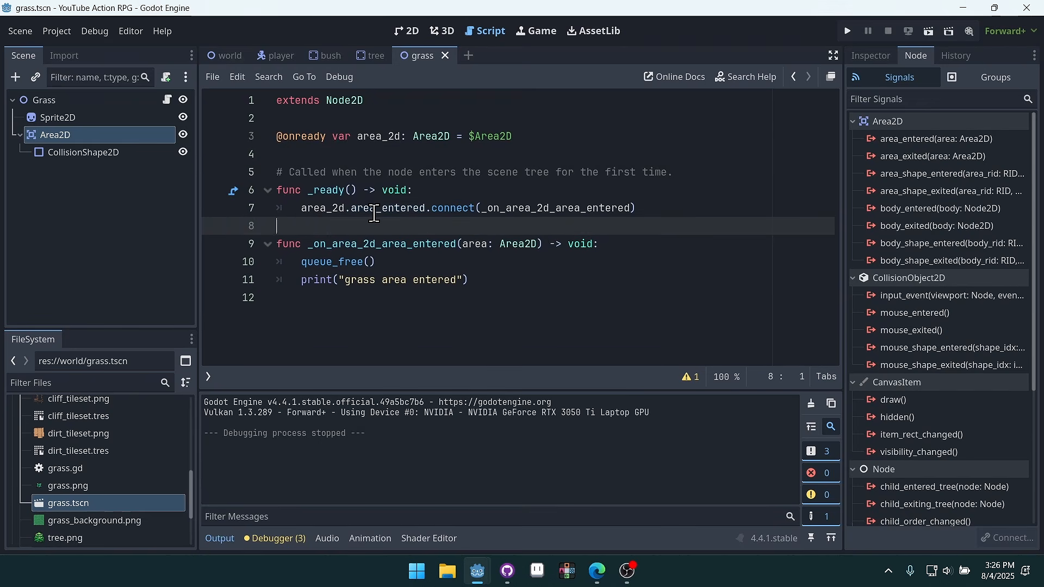
Examine the area_entered connection, its _on_area_2d_area_entered callback and the callback's area parameter, widening the signals list for comparison
double_click(405, 212)
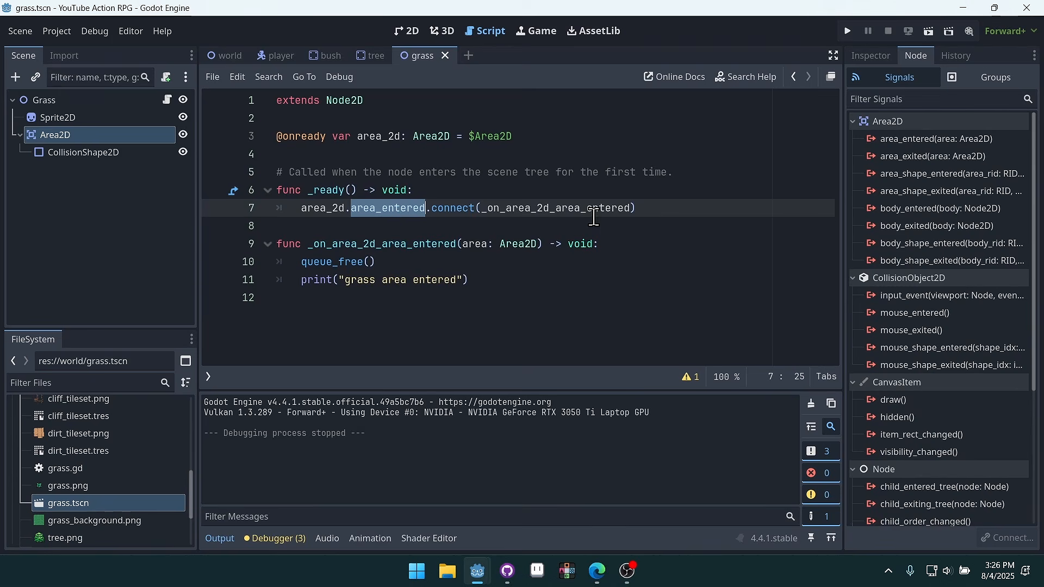
double_click(550, 208)
triple_click(551, 208)
left_click(712, 195)
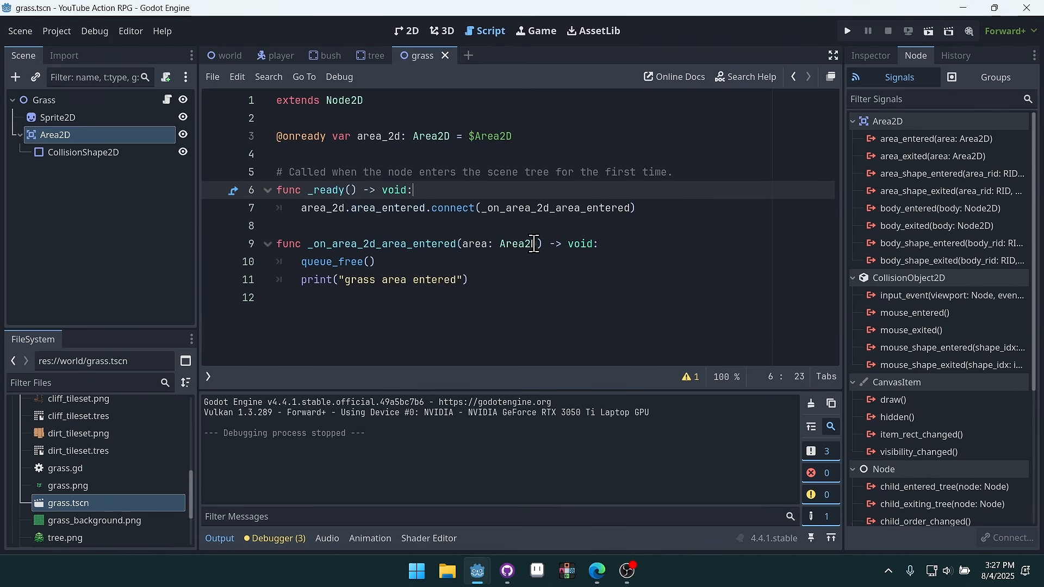
left_click_drag(537, 244, 463, 244)
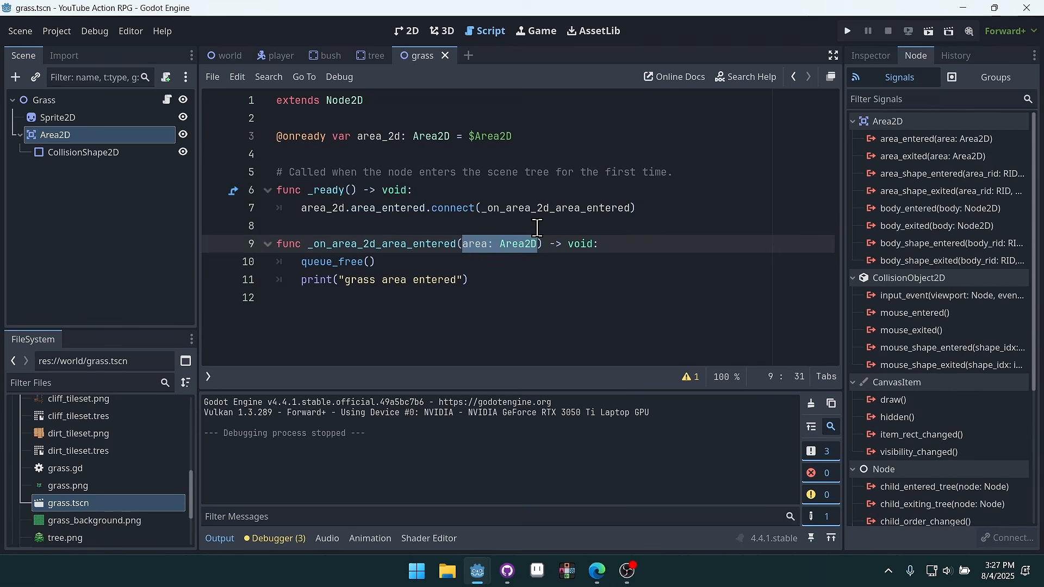
left_click(658, 192)
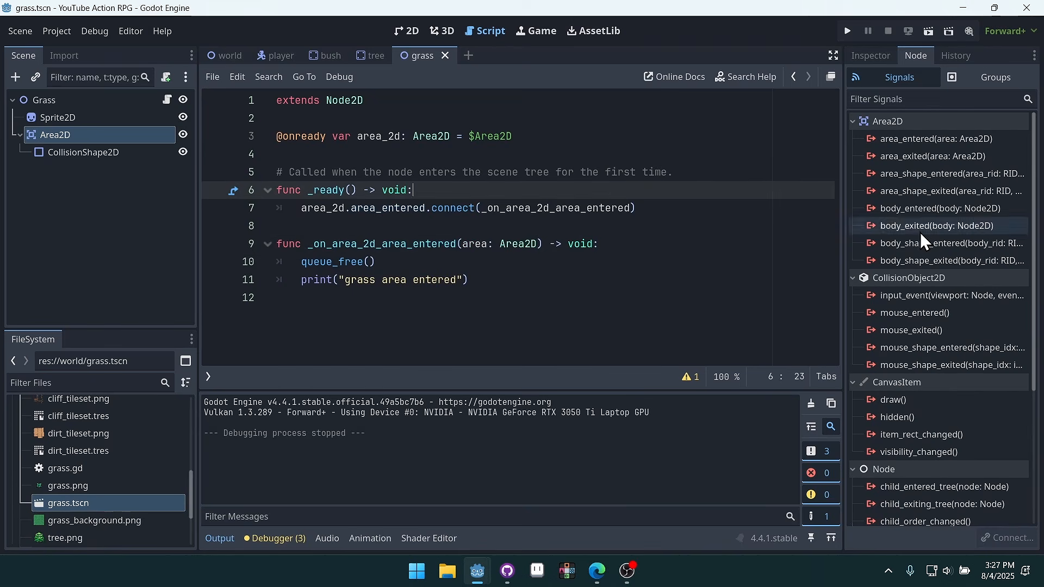
double_click(542, 209)
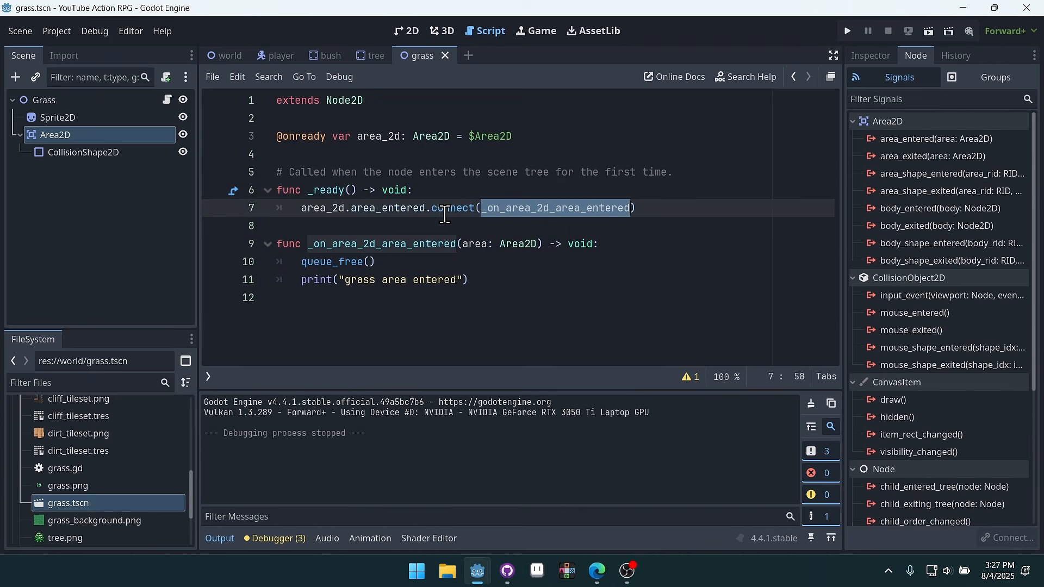
left_click_drag(842, 250, 807, 249)
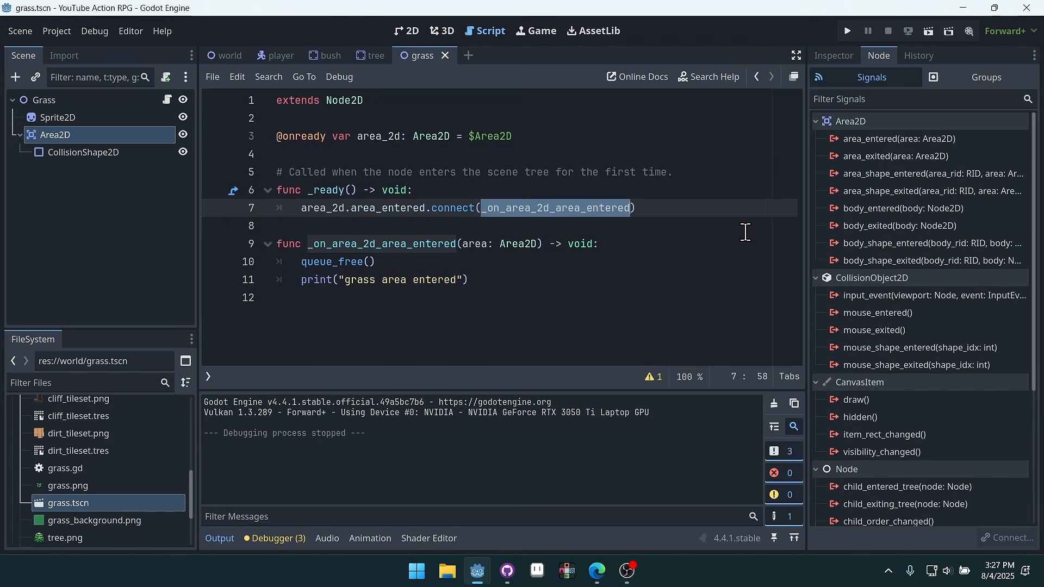
left_click(525, 244)
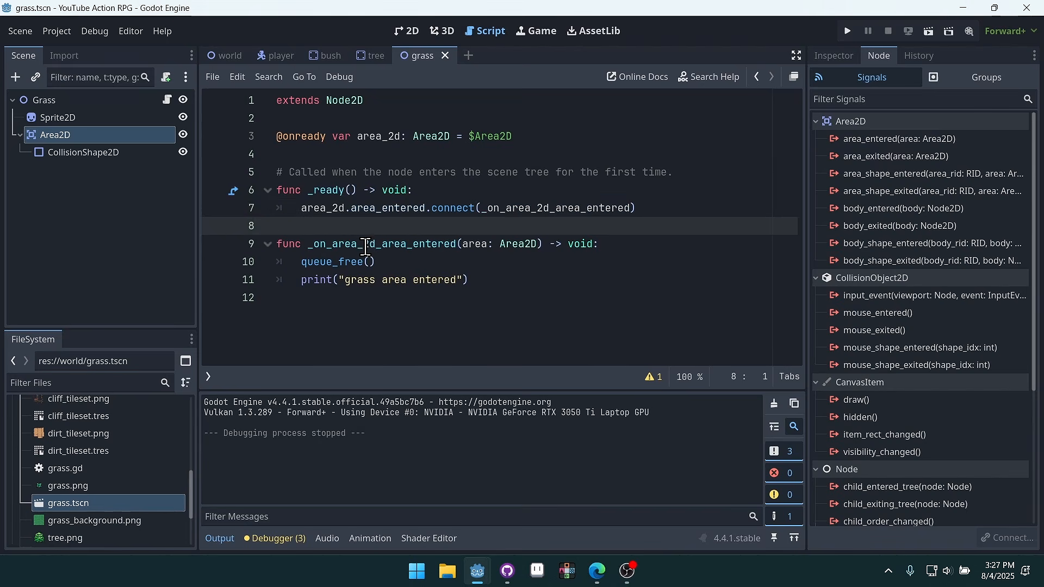
double_click(364, 244)
double_click(561, 209)
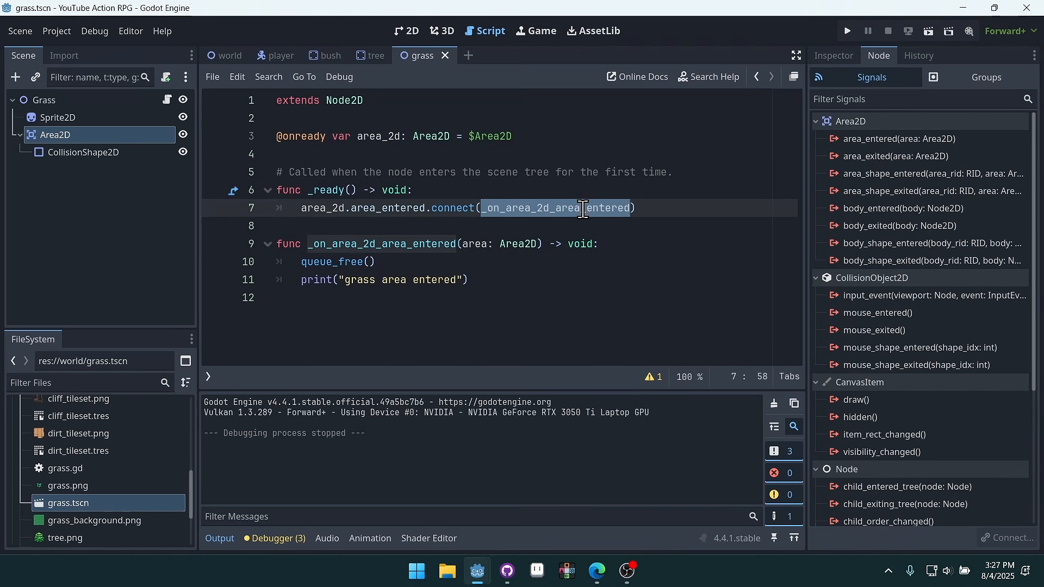
left_click_drag(463, 245, 538, 245)
left_click(627, 227)
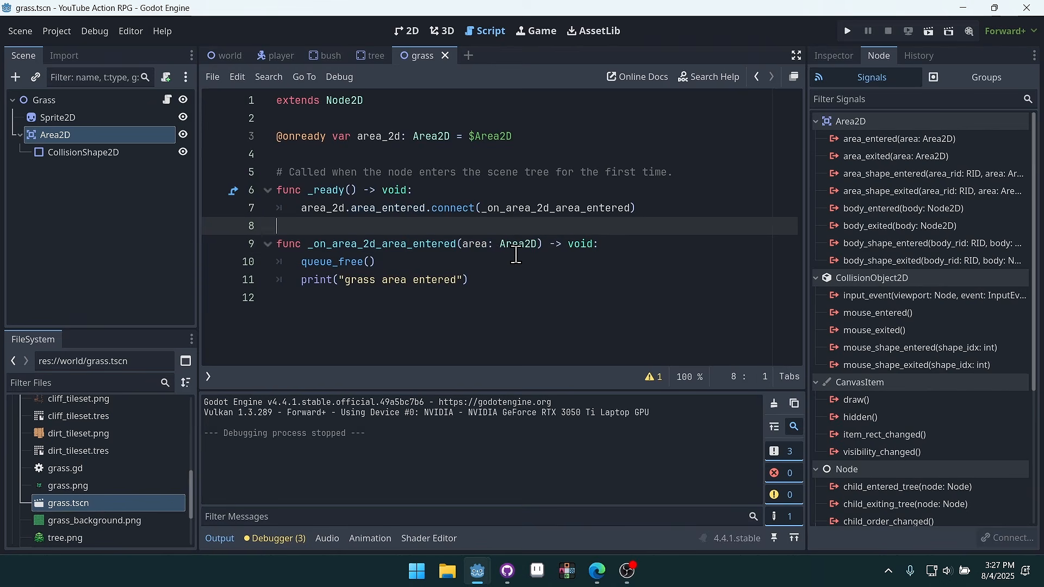
Rename the area parameter of the _on_area_2d_area_entered function to other_area_2d
left_click(488, 245)
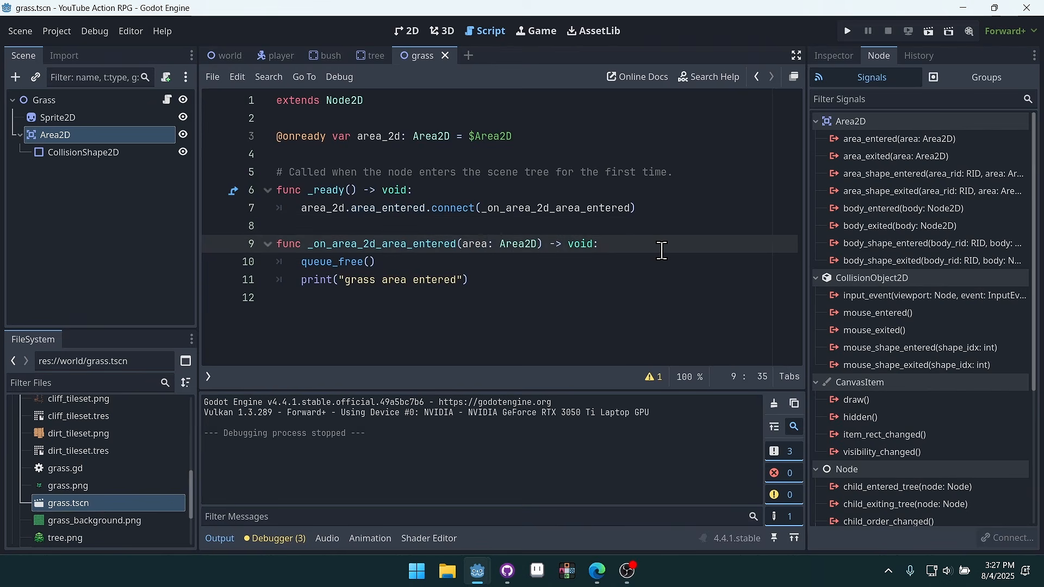
key("BackSpace")
key("BackSpace")
key("BackSpace")
key("BackSpace")
type("other_area2")
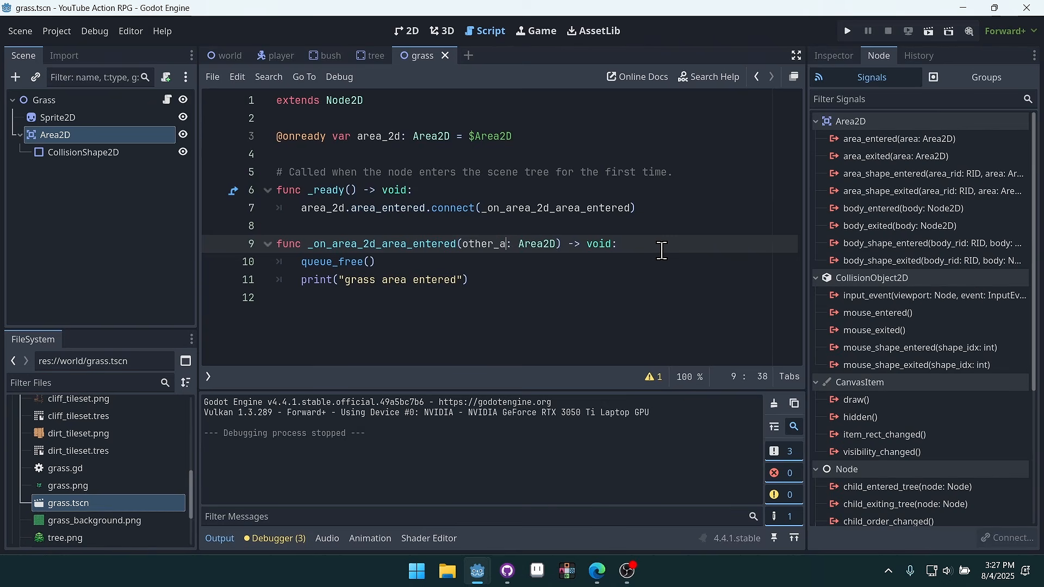
key("BackSpace")
type("_2d")
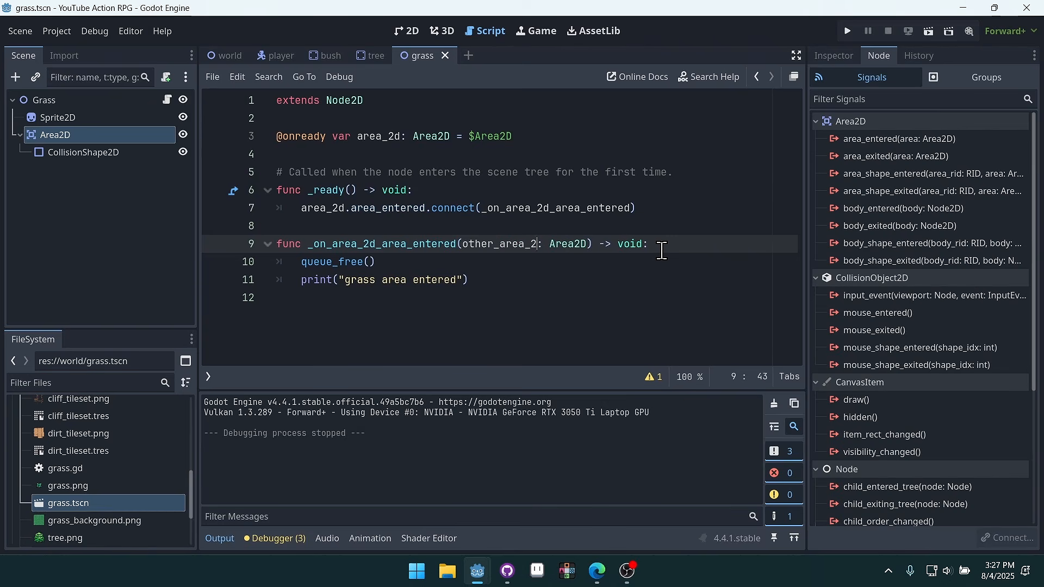
left_click(602, 155)
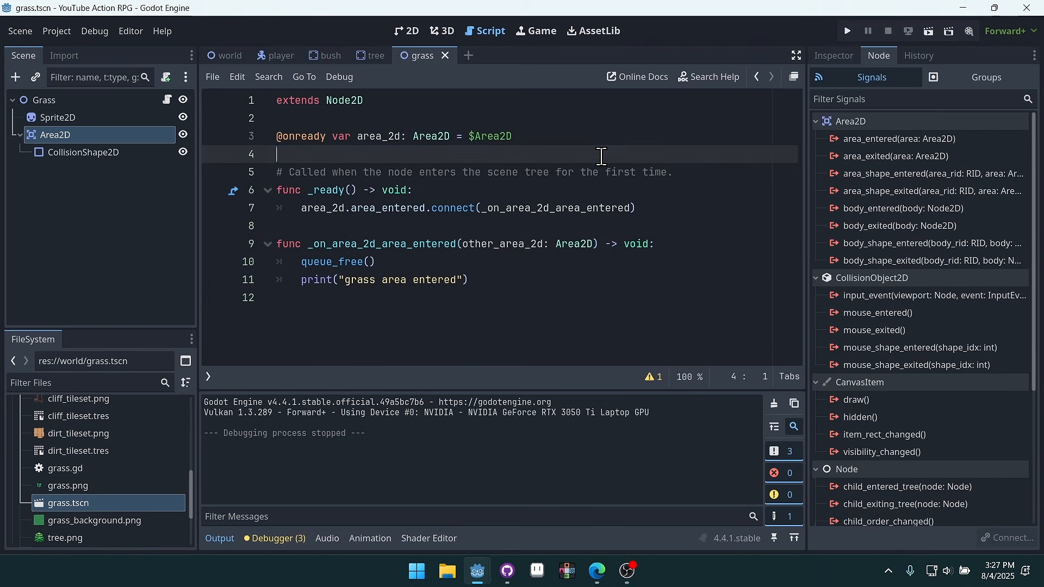
Compare the other_area_2d parameter of the callback with the script's own area_2d variable
double_click(507, 248)
left_click(507, 248)
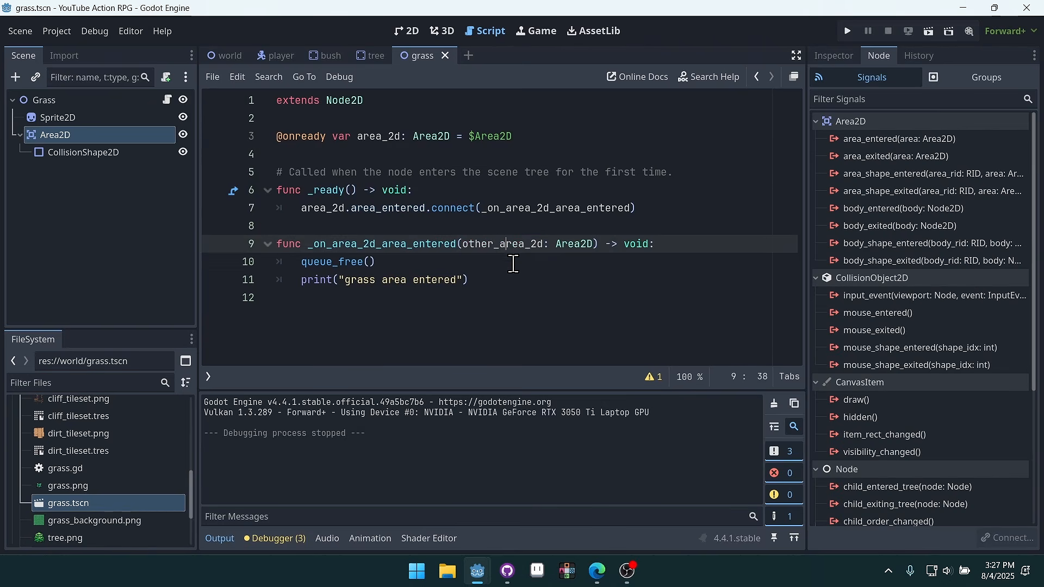
double_click(510, 248)
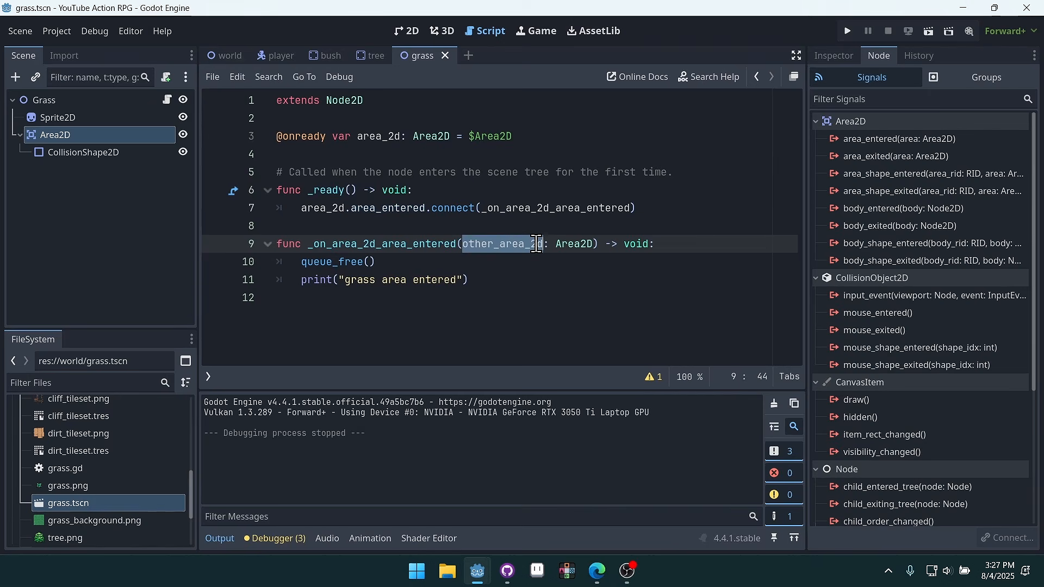
double_click(381, 137)
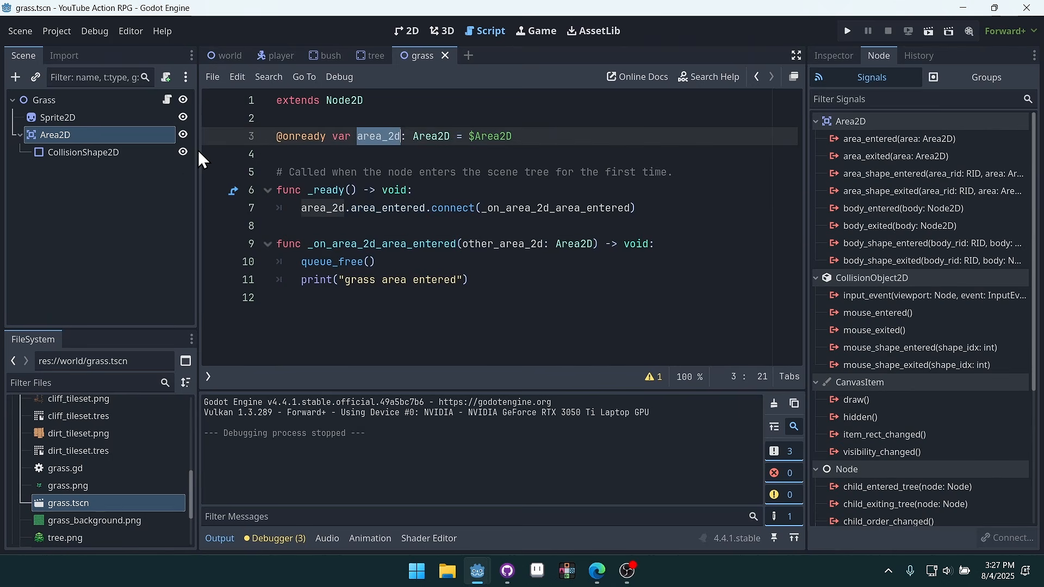
double_click(504, 246)
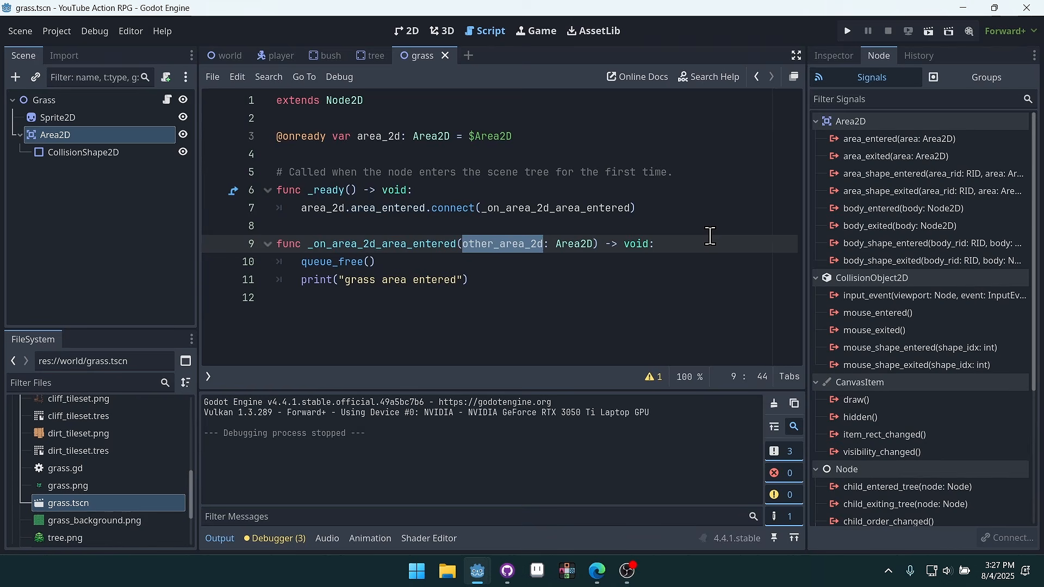
Delete the comment line above the _ready function in the grass script
left_click(626, 191)
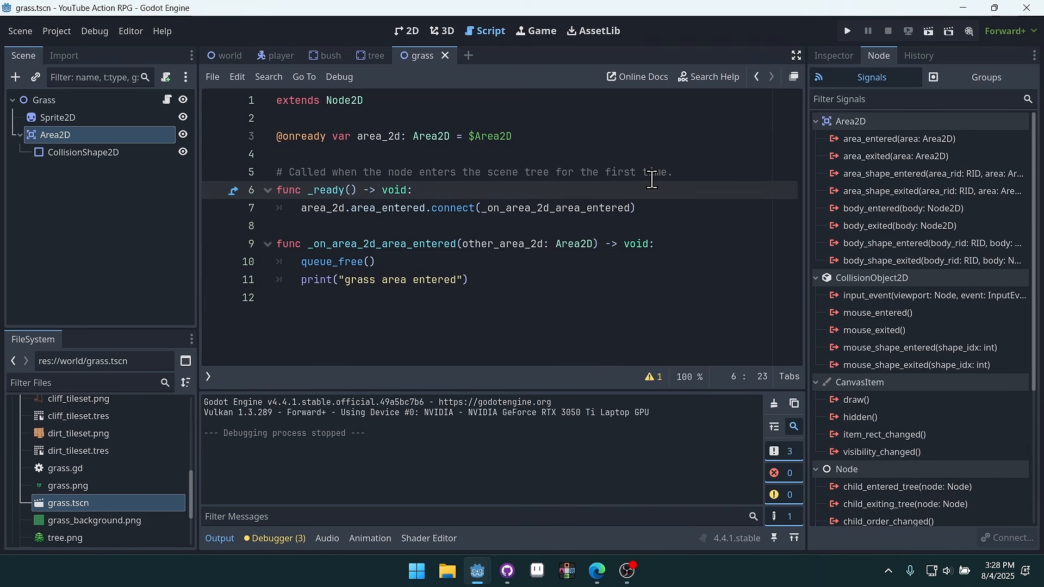
left_click_drag(732, 170, 231, 158)
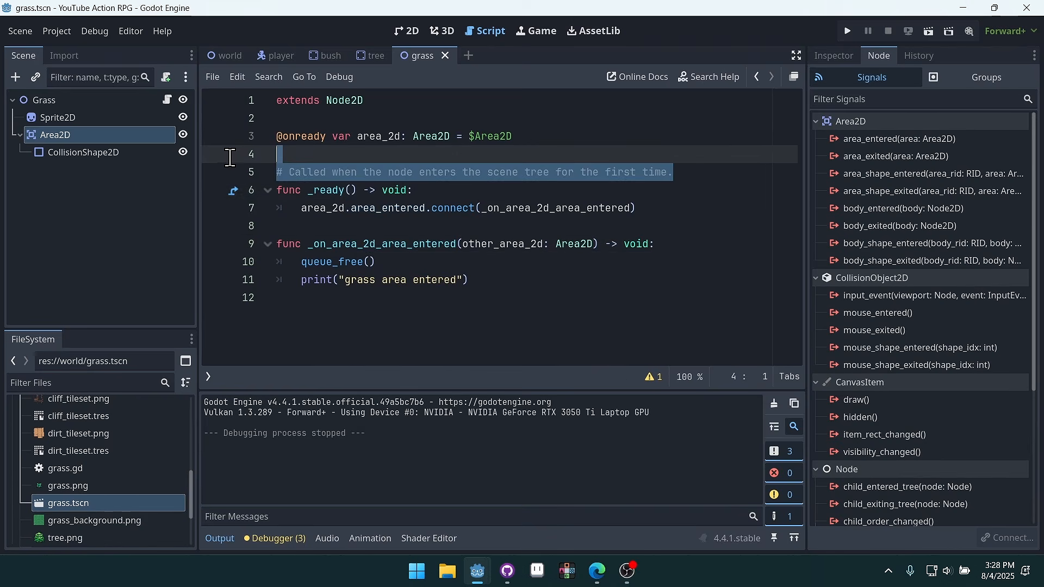
key("Delete")
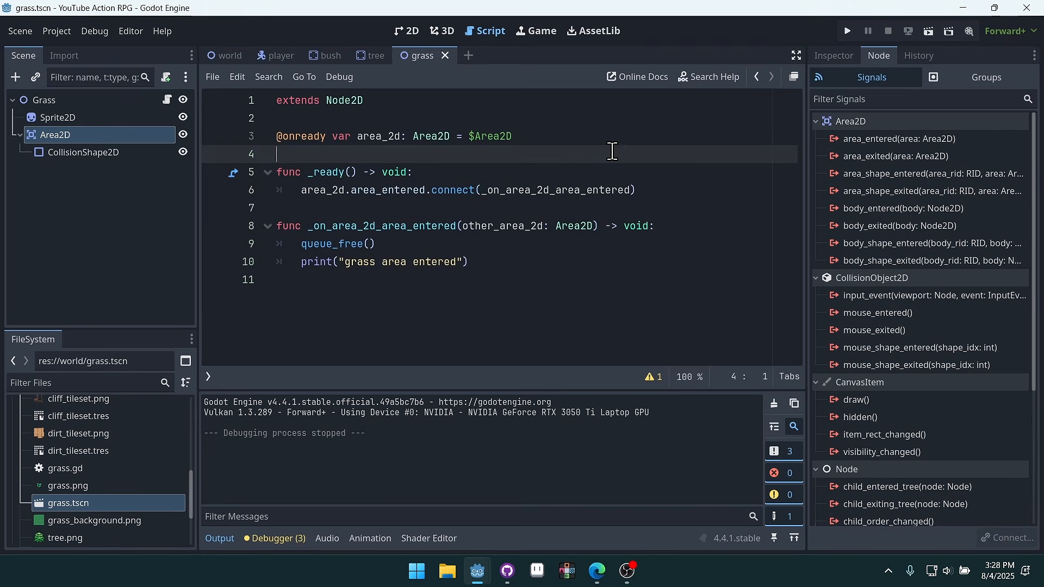
Run the project, walk the player through the grass patches to test their removal, and close the game
left_click(846, 32)
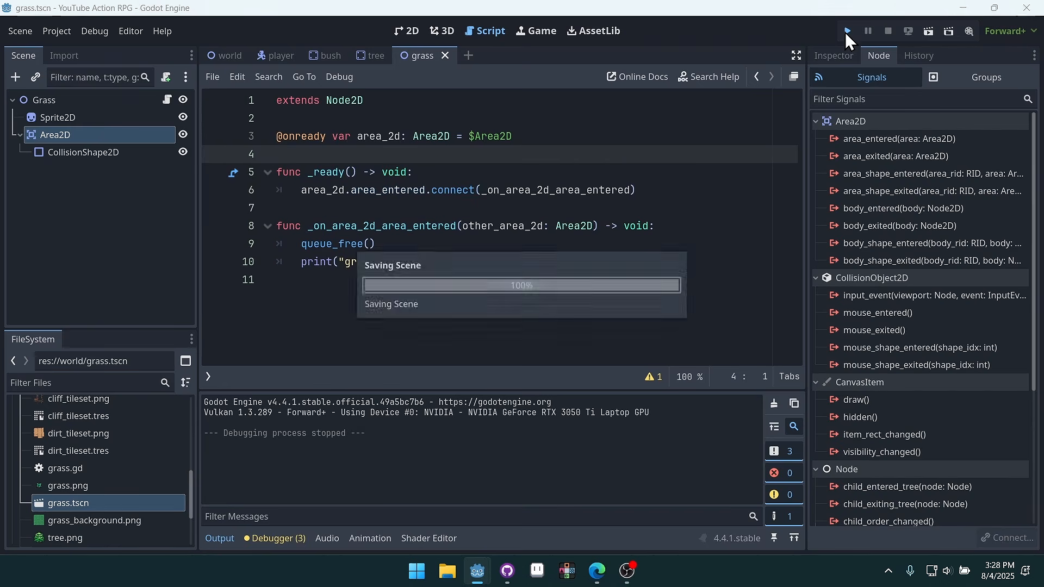
key("Right")
key("Left")
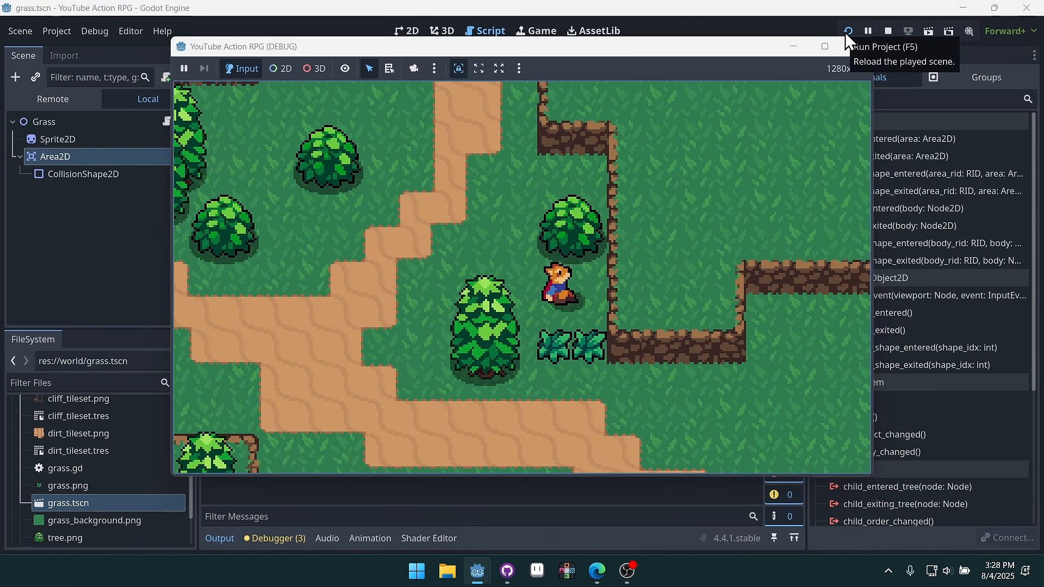
key("Down")
key("Left")
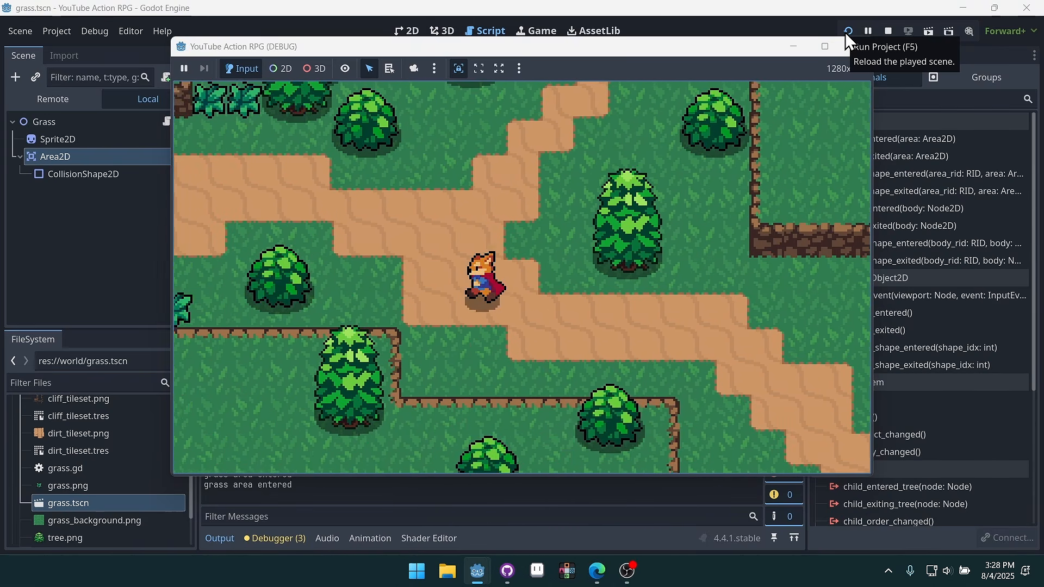
key("Up")
key("Up")
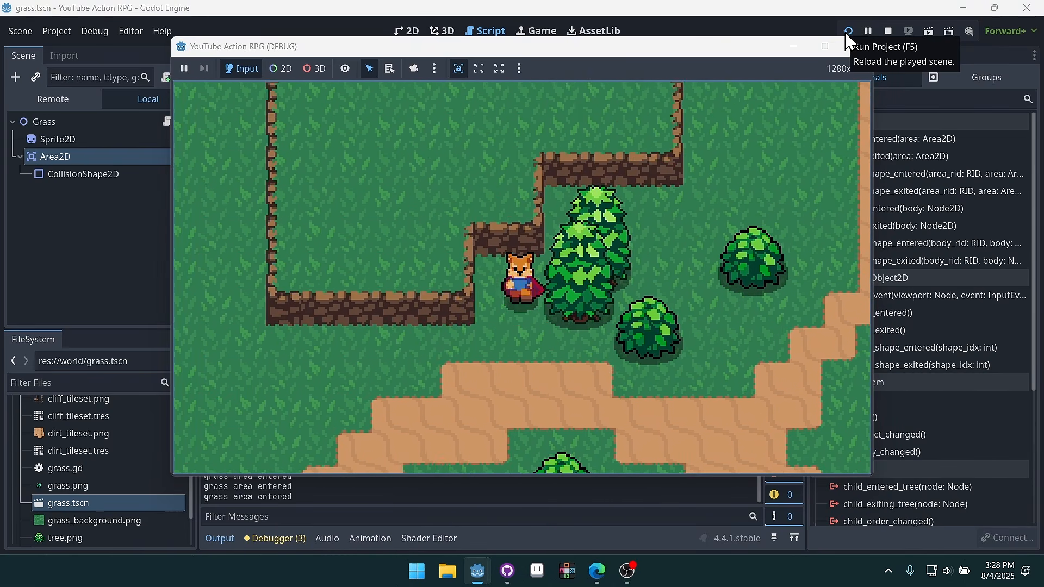
left_click(858, 47)
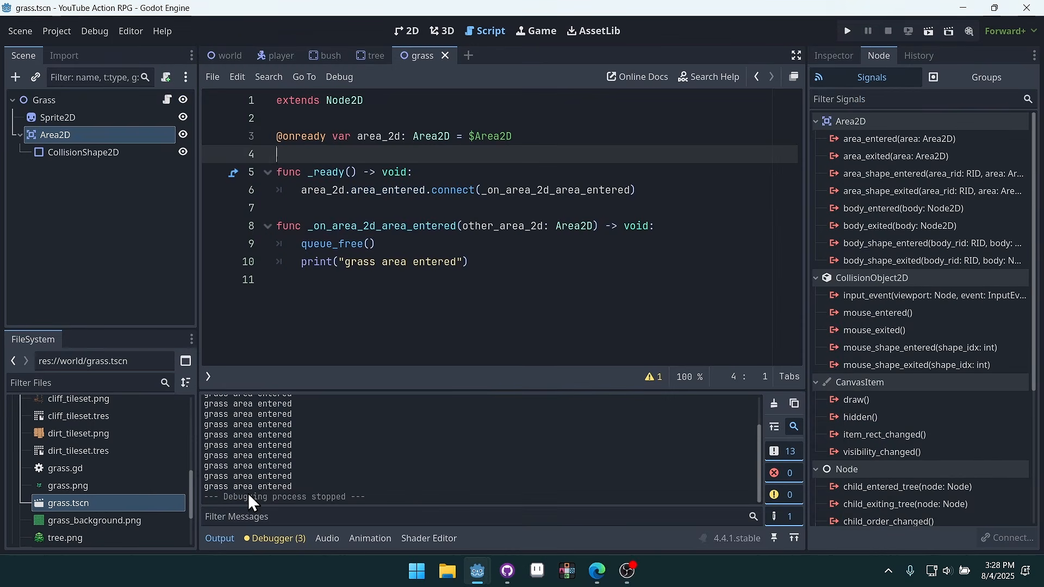
Delete the print("grass area entered") line from the _on_area_2d_area_entered function
left_click_drag(497, 263, 246, 261)
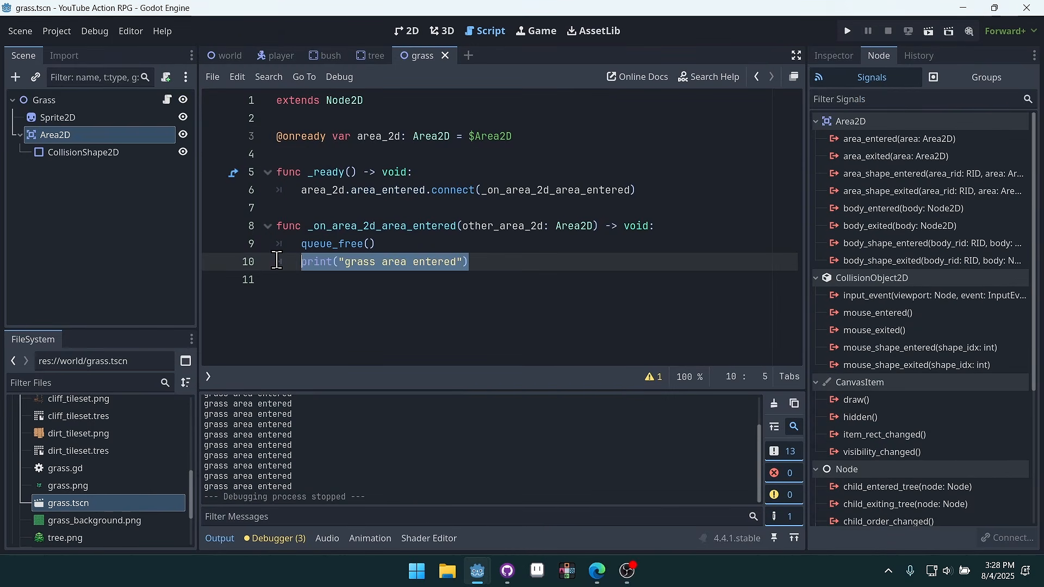
key("BackSpace")
key("BackSpace")
left_click(668, 173)
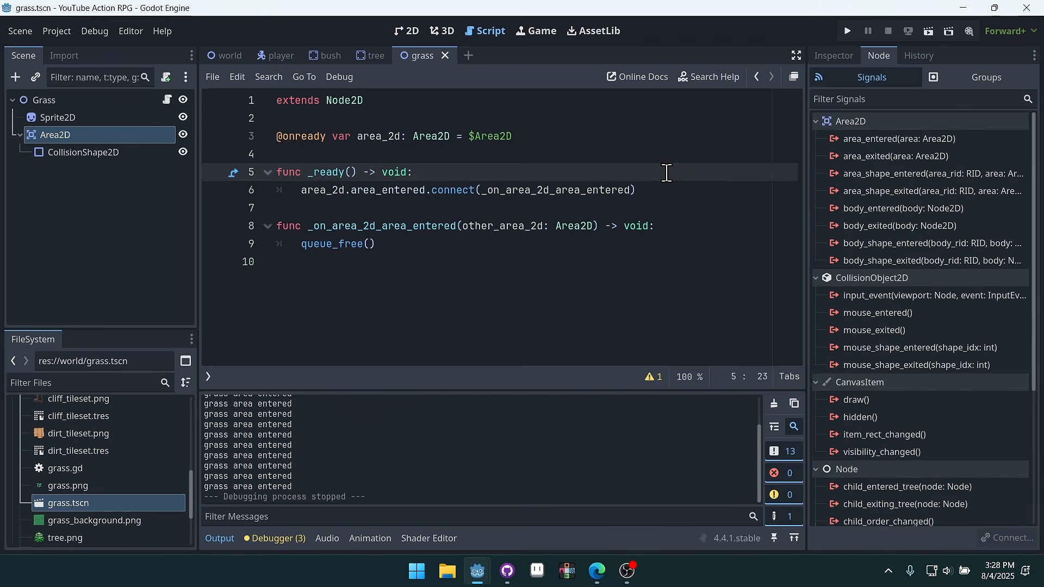
Show the world scene in the 2D view and enlarge the scene tree to reveal more nodes
left_click(224, 56)
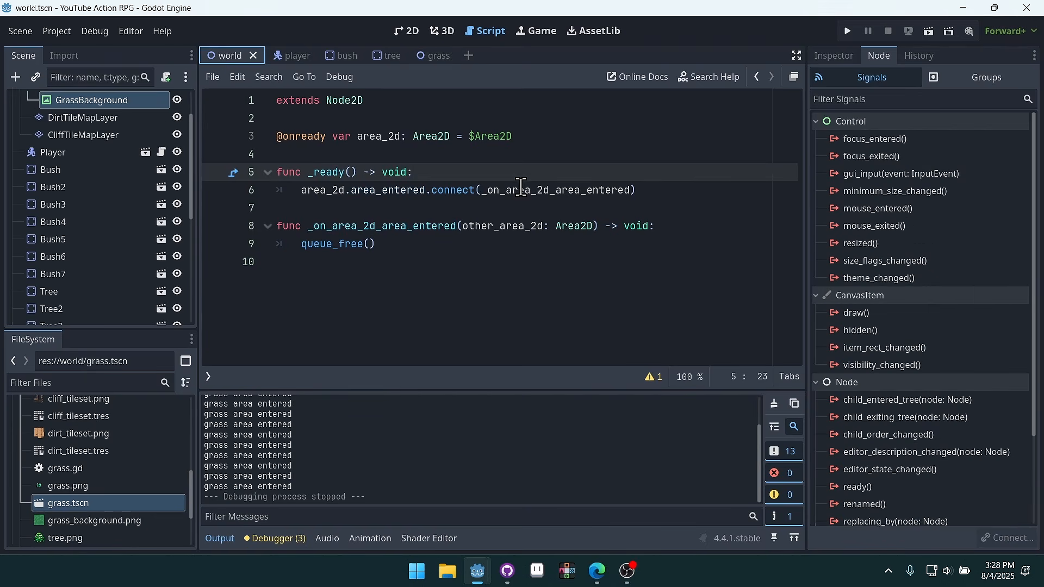
left_click(405, 31)
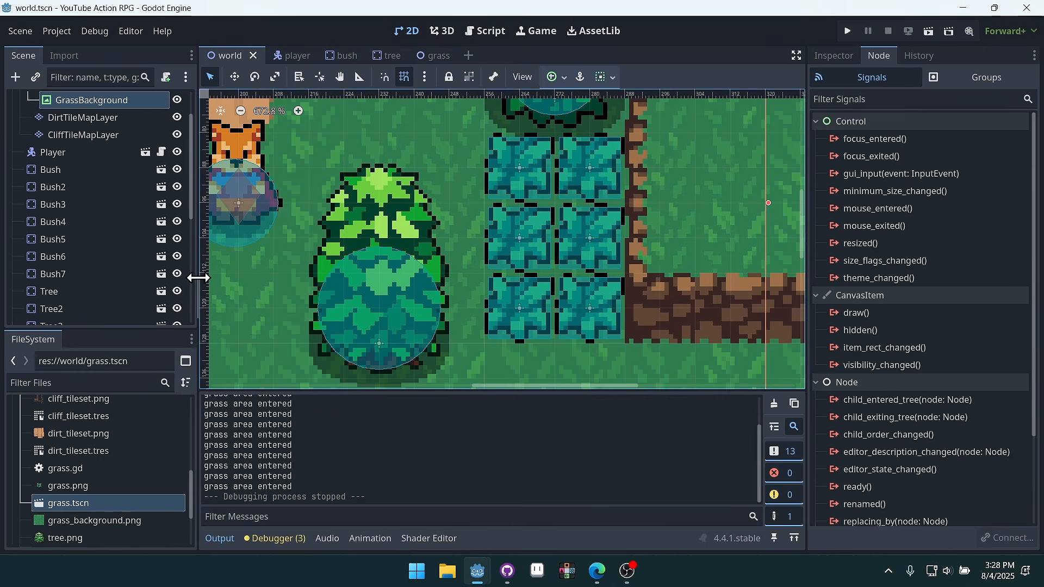
left_click_drag(197, 278, 243, 278)
scroll(413, 239, "down", 3)
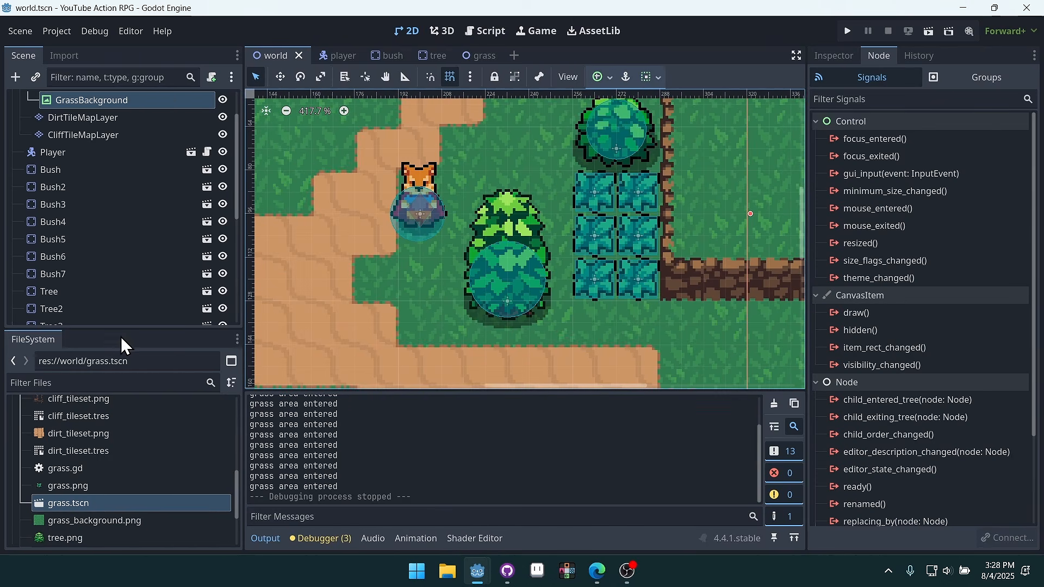
left_click_drag(117, 328, 118, 470)
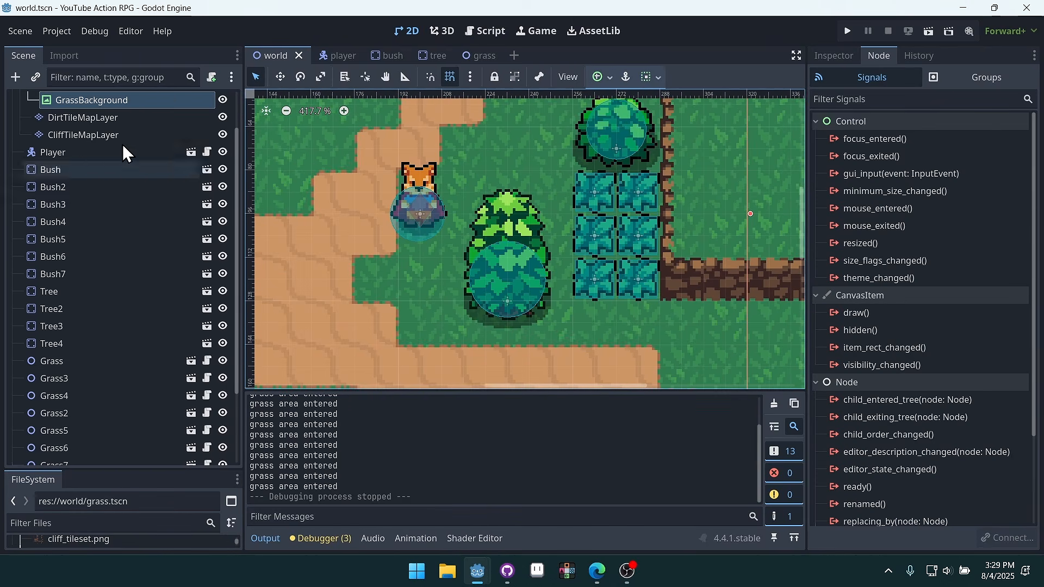
Open the player scene and delete the CollisionShape2D under its Area2D node
left_click(339, 56)
left_click(83, 224)
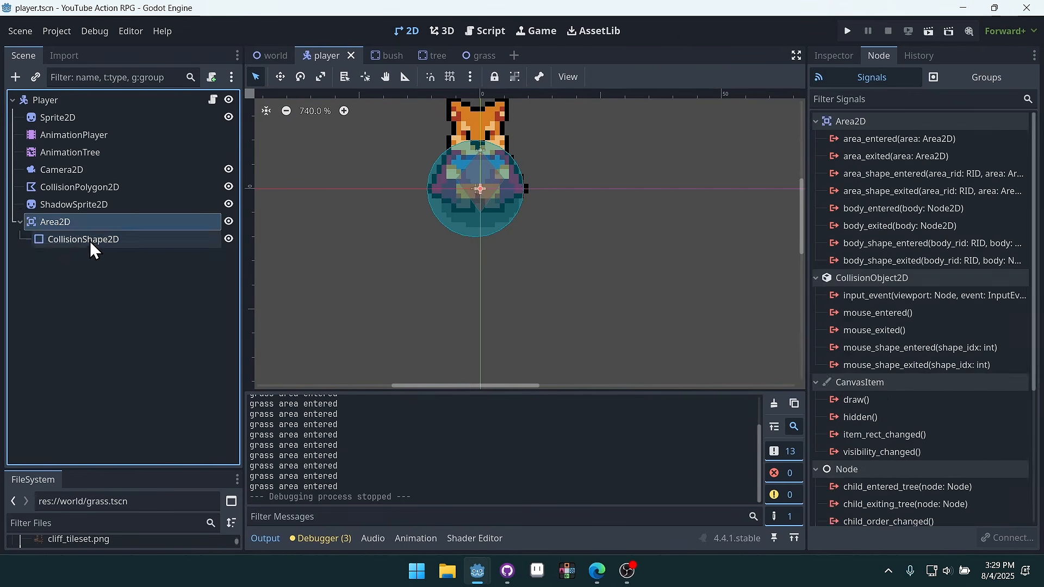
left_click(91, 241)
left_click(113, 225)
left_click(103, 244)
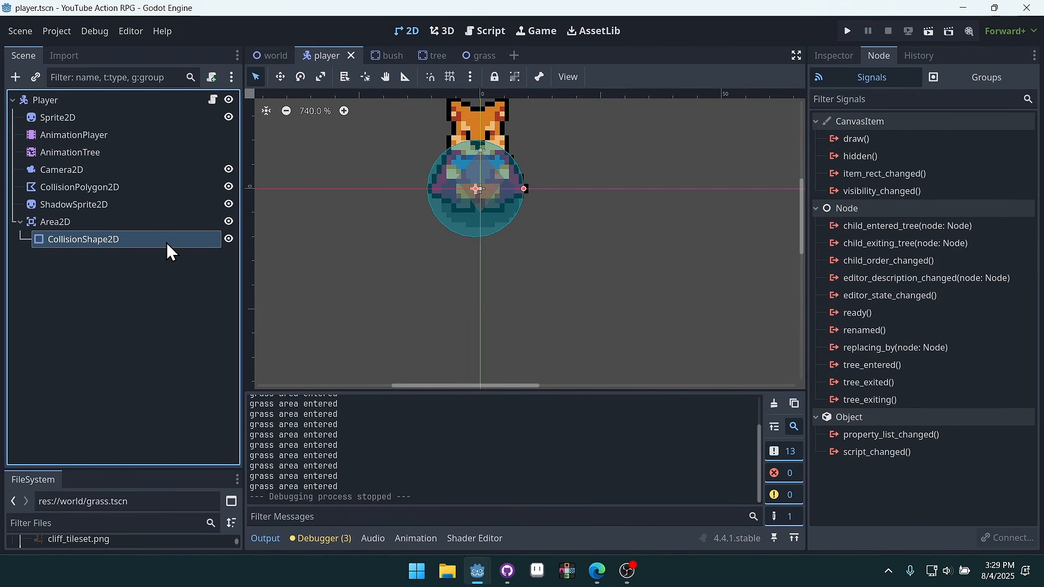
key("Delete")
key("Return")
Add a CollisionPolygon2D node as a child of the player's Area2D
left_click(93, 224)
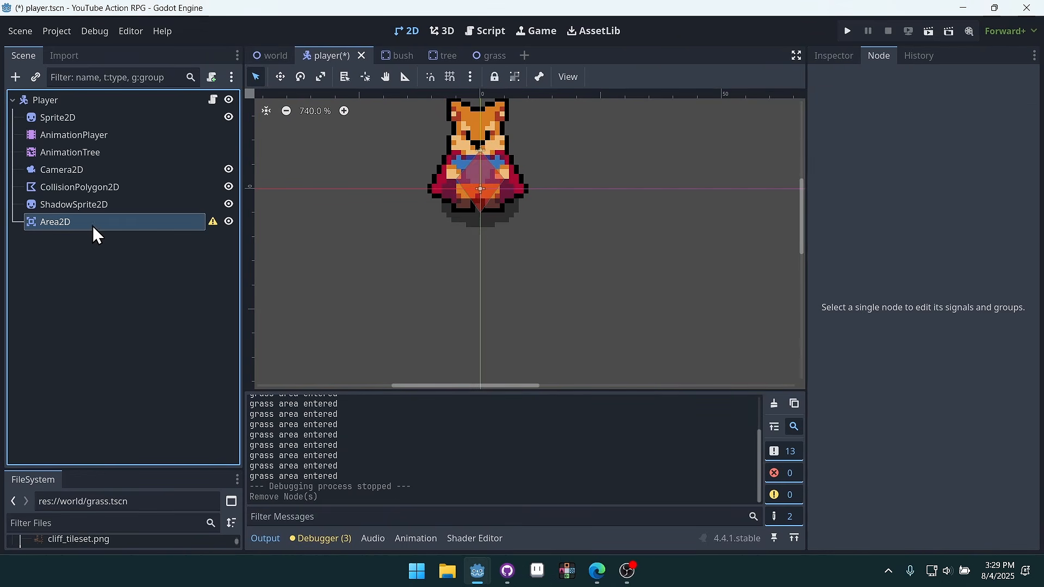
left_click(15, 77)
type("collision")
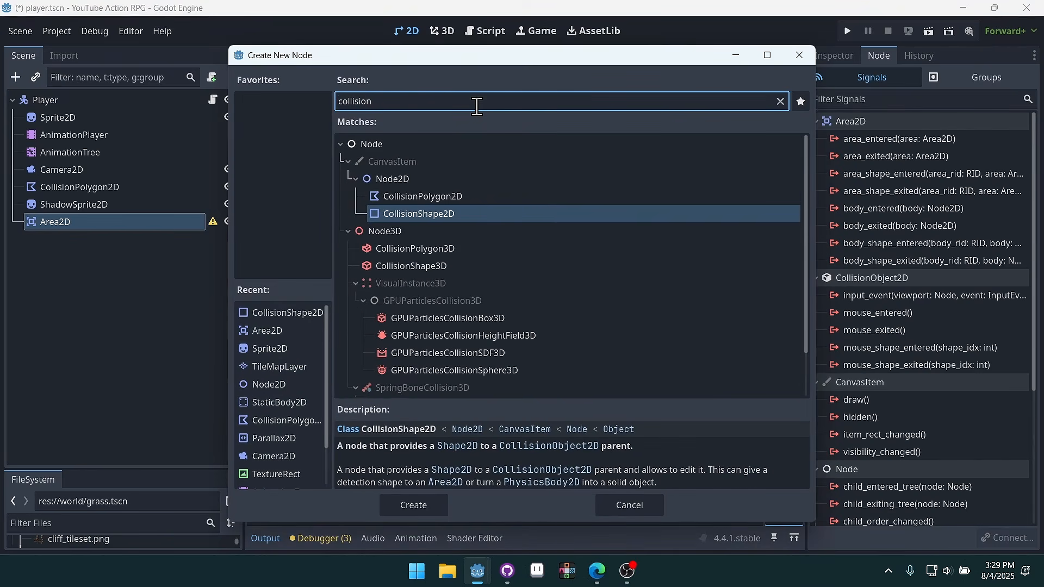
key("Up")
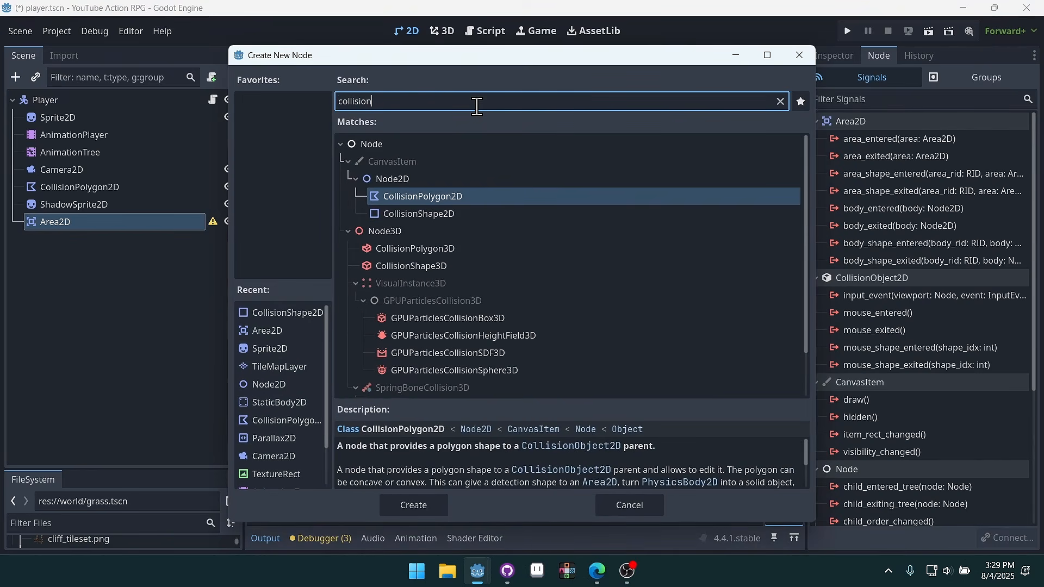
key("Return")
scroll(625, 232, "up", 5)
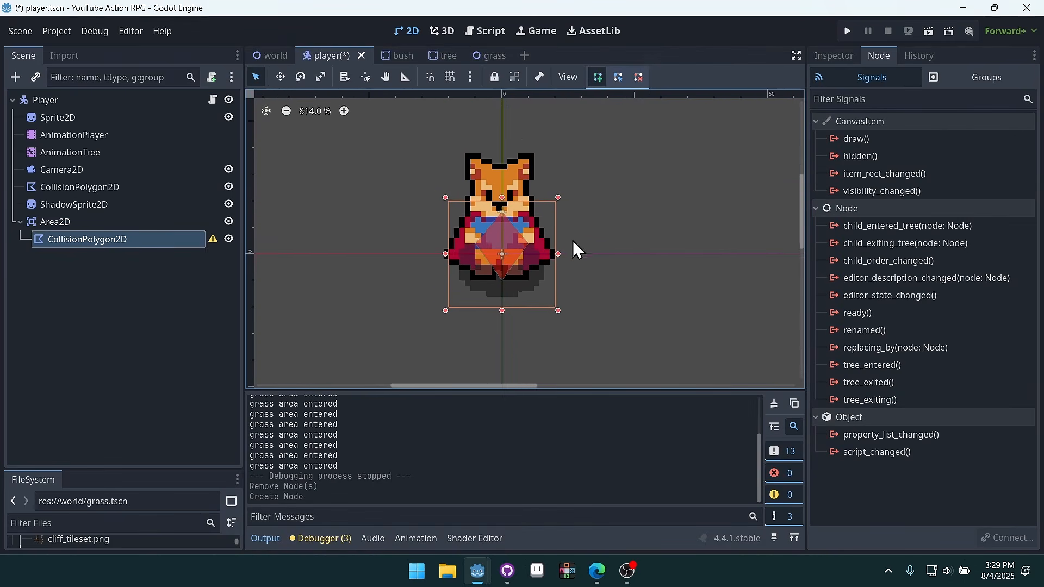
Load the attack_down animation of the AnimationPlayer, spread out its timeline, and set the playhead to 0.0
left_click(87, 135)
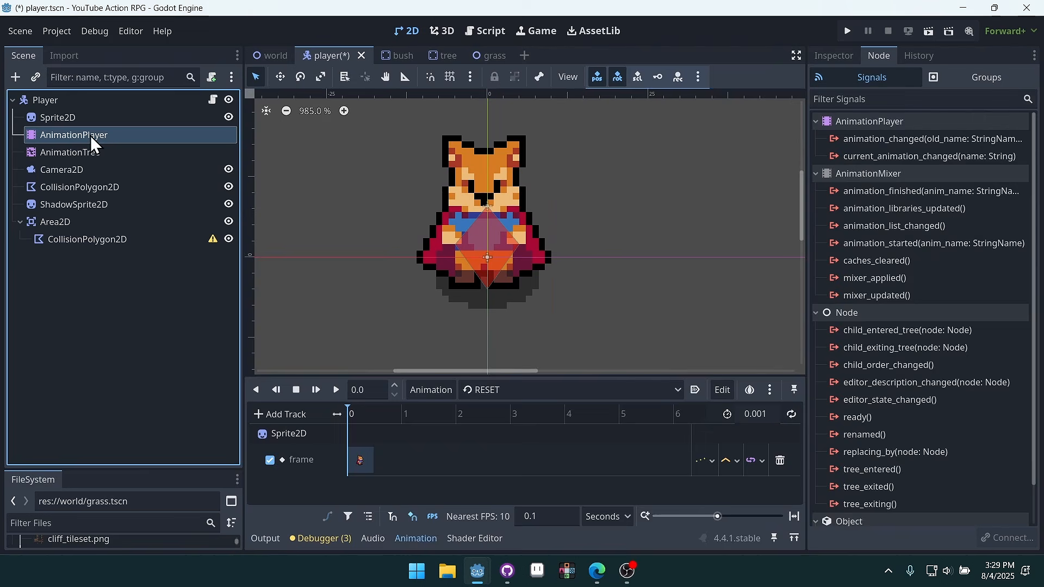
left_click(531, 385)
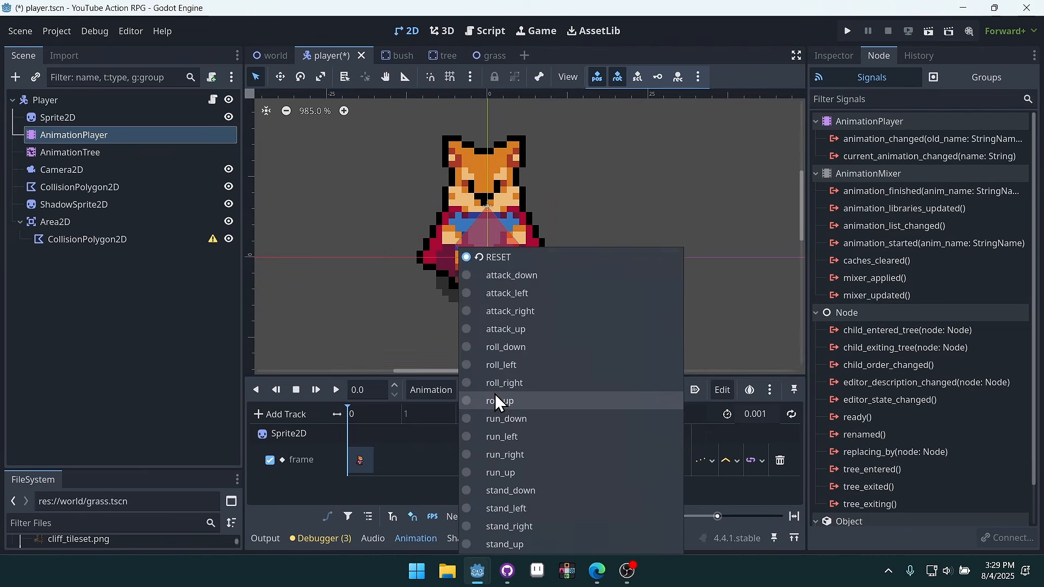
left_click(546, 274)
scroll(652, 186, "up", 2)
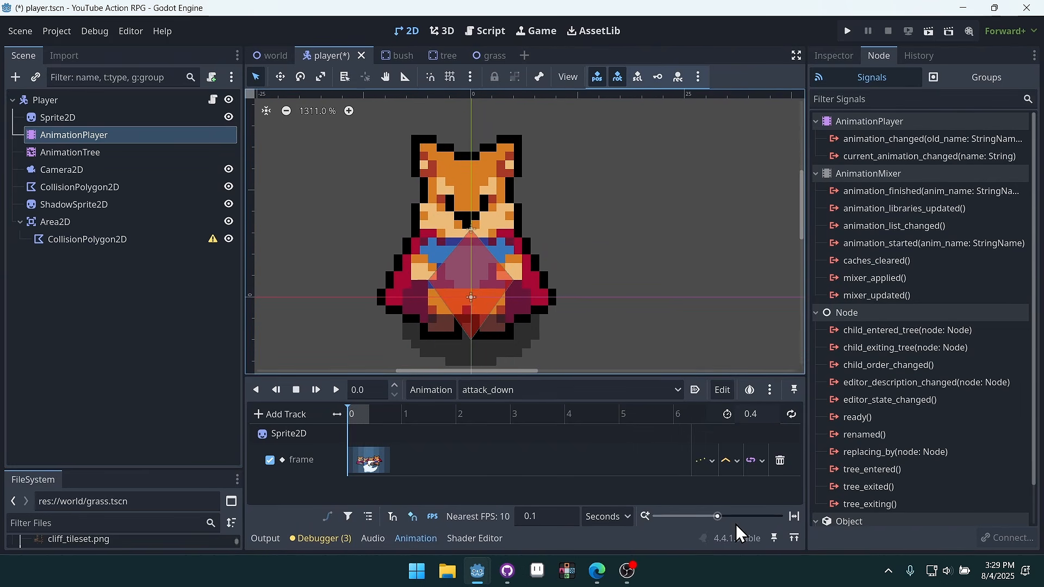
left_click_drag(717, 517, 743, 520)
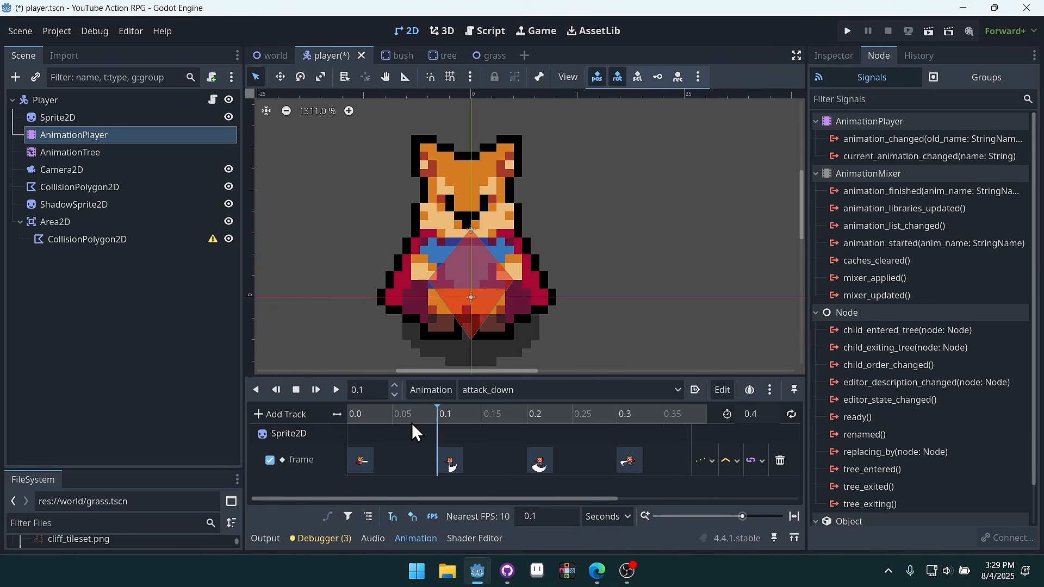
left_click(384, 423)
scroll(544, 291, "down", 2)
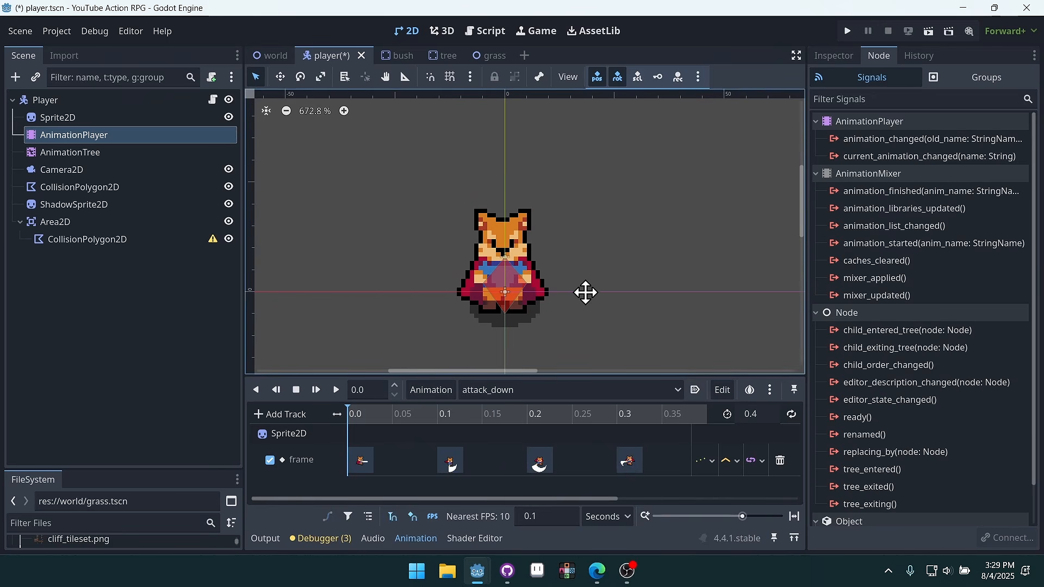
middle_click_drag(586, 292, 587, 273)
Select the CollisionPolygon2D under Area2D and show its properties in the Inspector
left_click(112, 239)
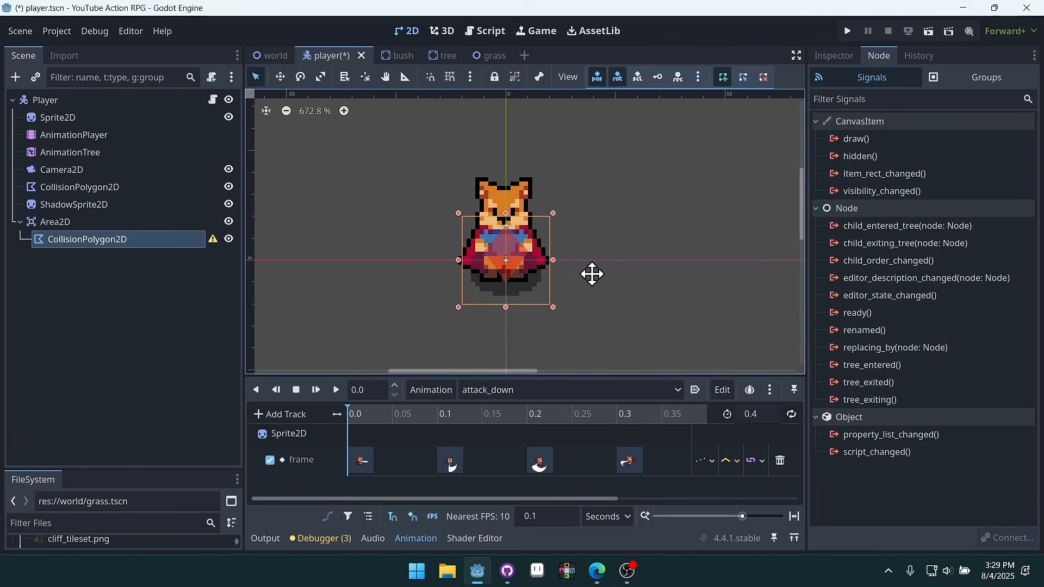
left_click(834, 56)
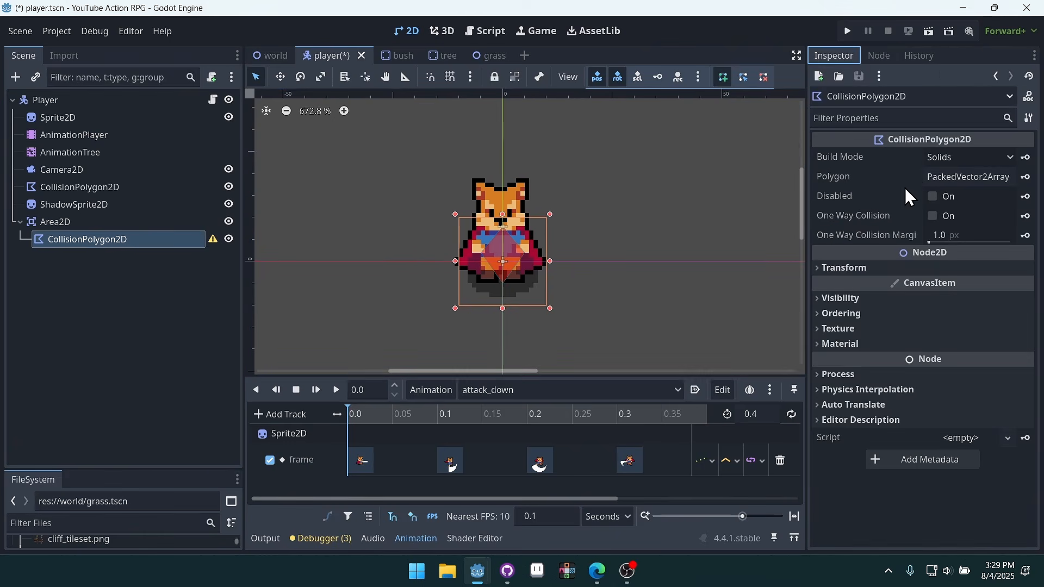
middle_click_drag(616, 203, 622, 205)
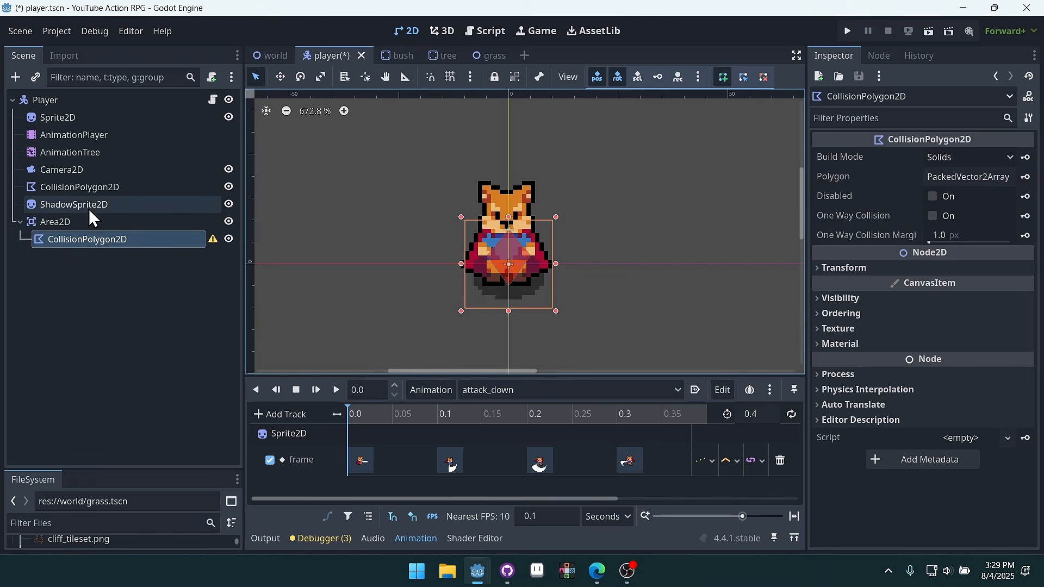
Select the AnimationTree node and load attack_down to preview the first sword frame on the player
left_click(105, 155)
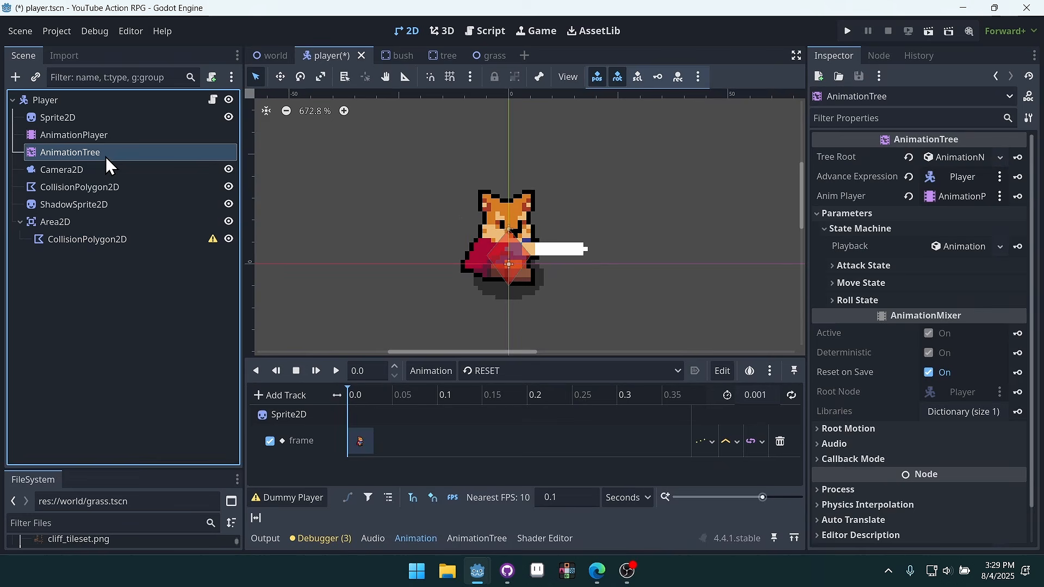
middle_click_drag(609, 269, 616, 250)
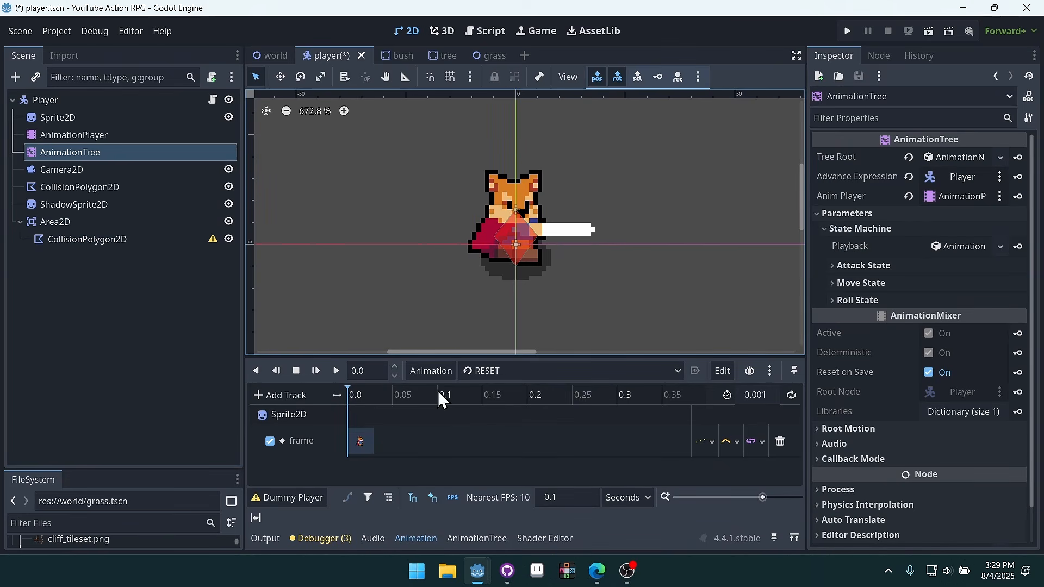
left_click(505, 374)
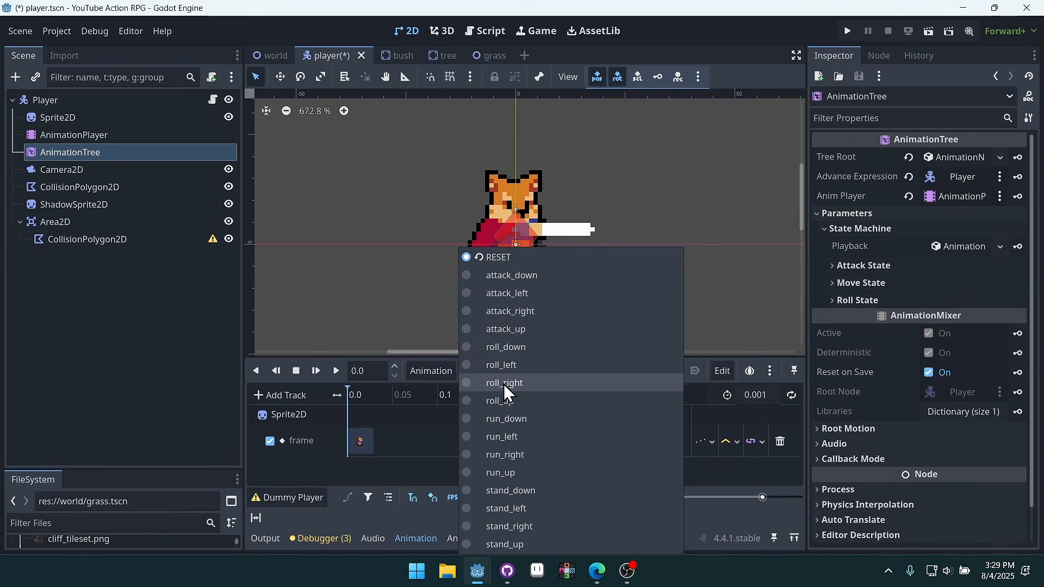
left_click(532, 276)
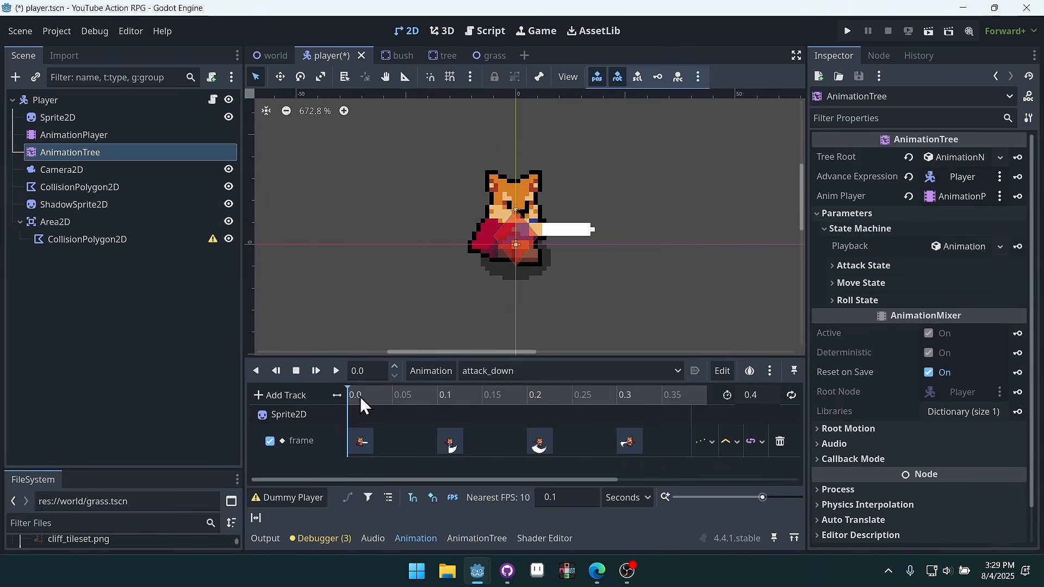
Draw the Area2D's collision polygon around the white sword blade in the first attack_down frame
left_click(110, 241)
scroll(511, 223, "up", 2)
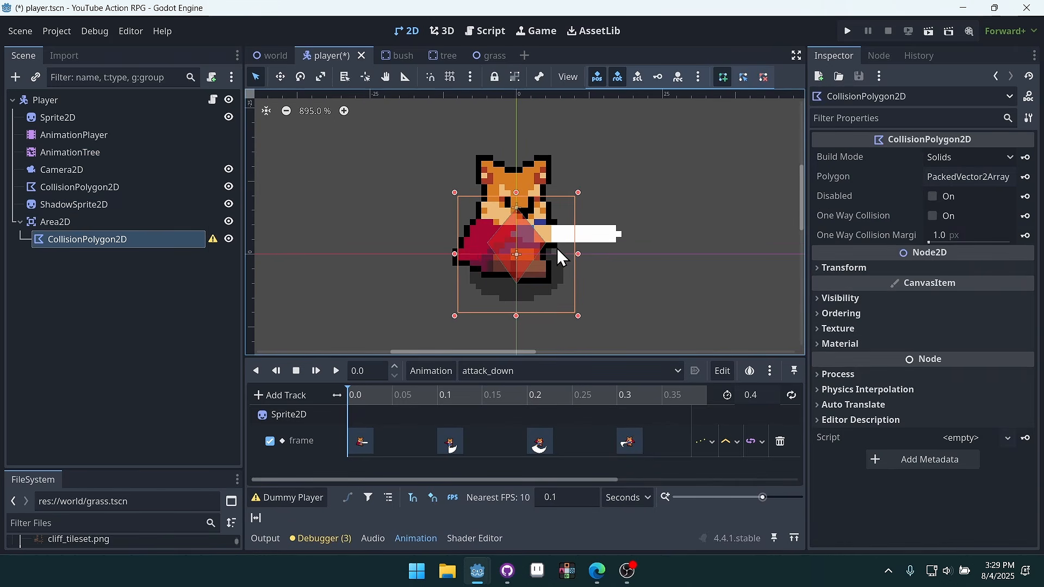
scroll(650, 228, "up", 1)
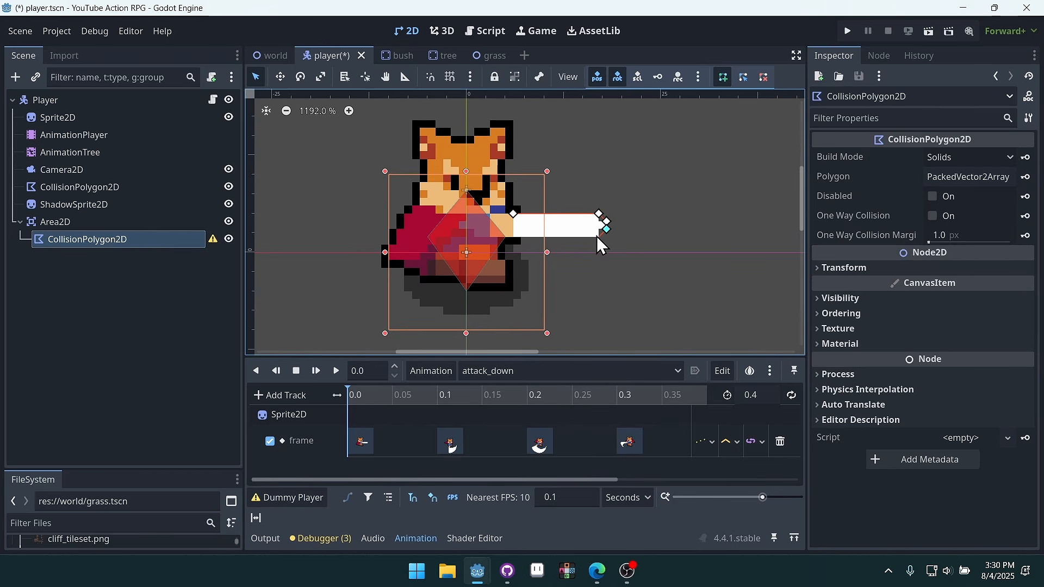
left_click(515, 236)
left_click(514, 214)
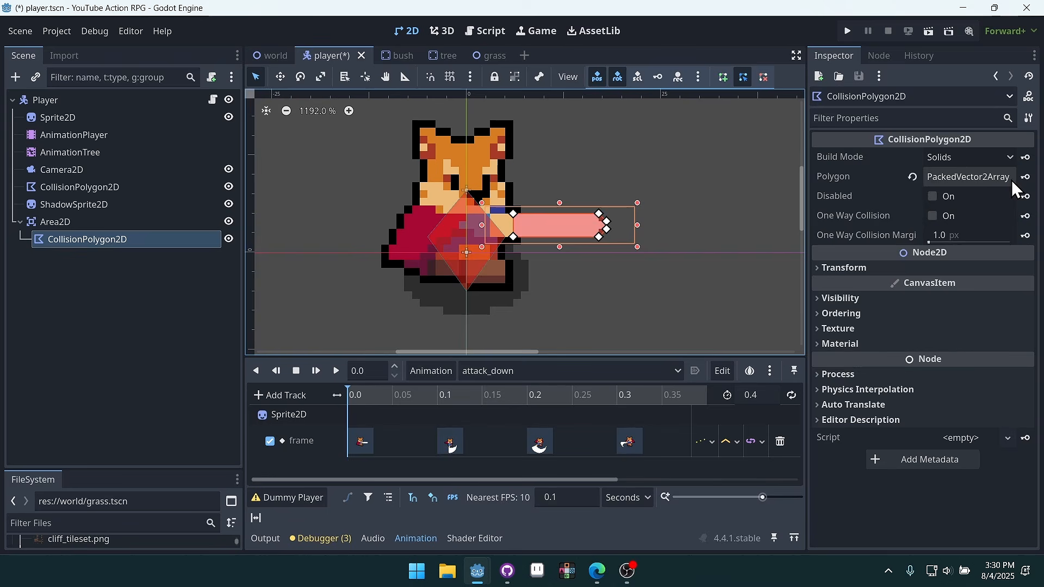
Create a polygon track in attack_down with a key at 0.0, and enlarge the animation editor
left_click(1027, 177)
left_click(470, 330)
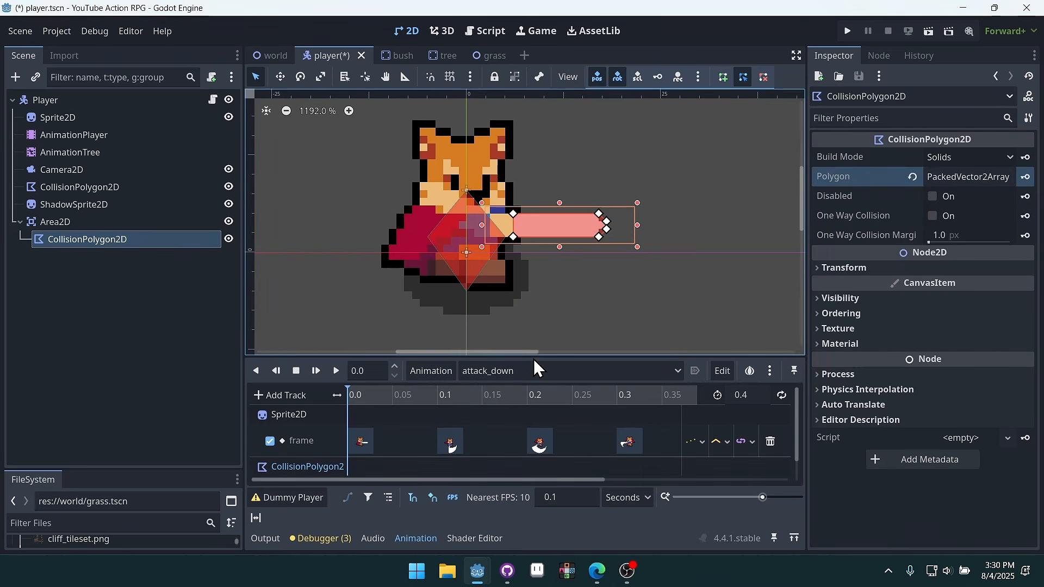
left_click_drag(534, 356, 528, 305)
Redraw the collision polygon around the white sword slash in the attack_down frame at 0.1
left_click(436, 351)
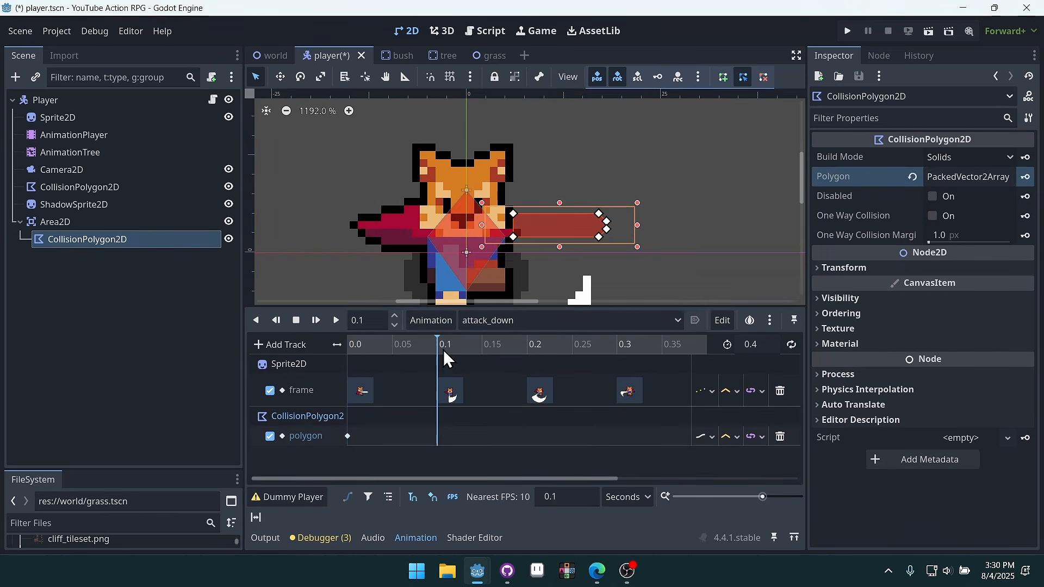
scroll(578, 203, "down", 2)
middle_click_drag(596, 220, 607, 206)
left_click(723, 77)
left_click(496, 203)
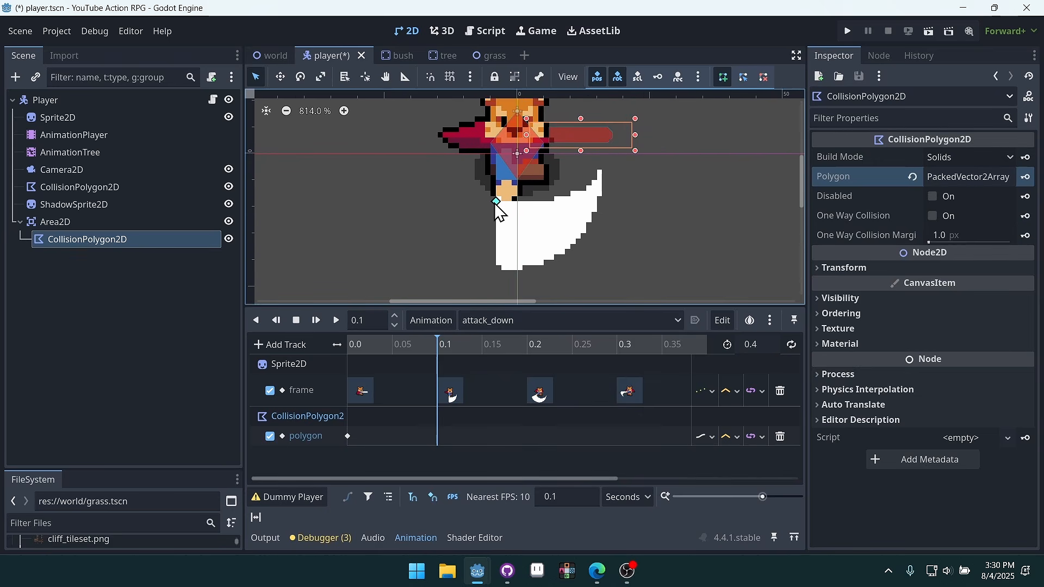
left_click(496, 270)
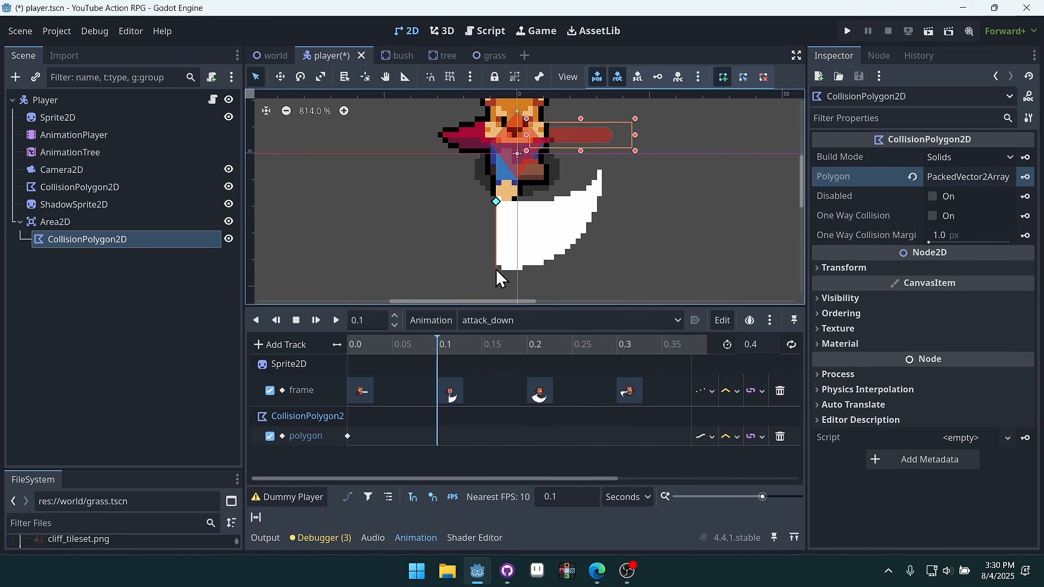
left_click(523, 271)
left_click(581, 238)
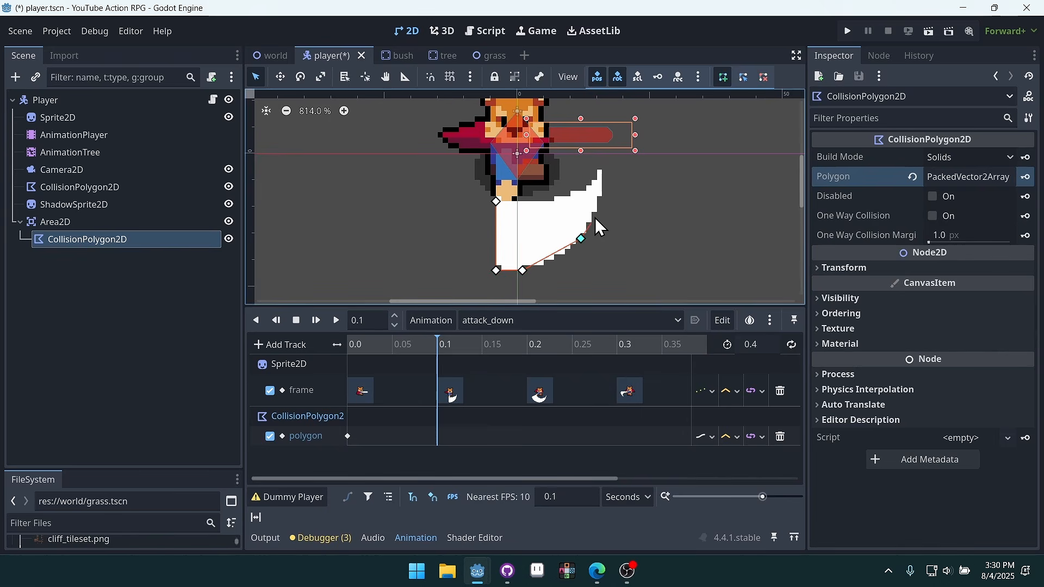
left_click(602, 196)
left_click(601, 171)
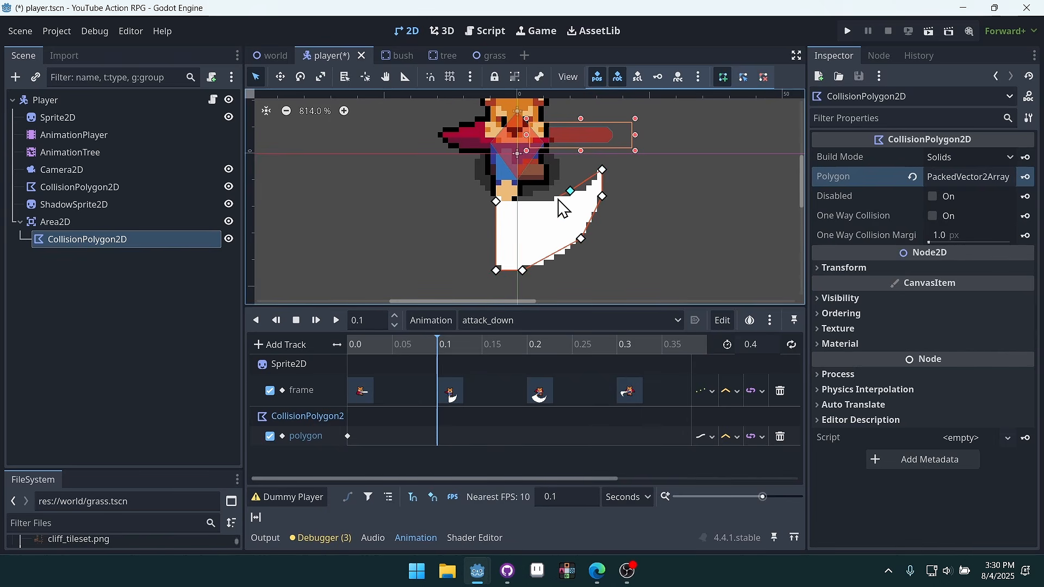
left_click(571, 191)
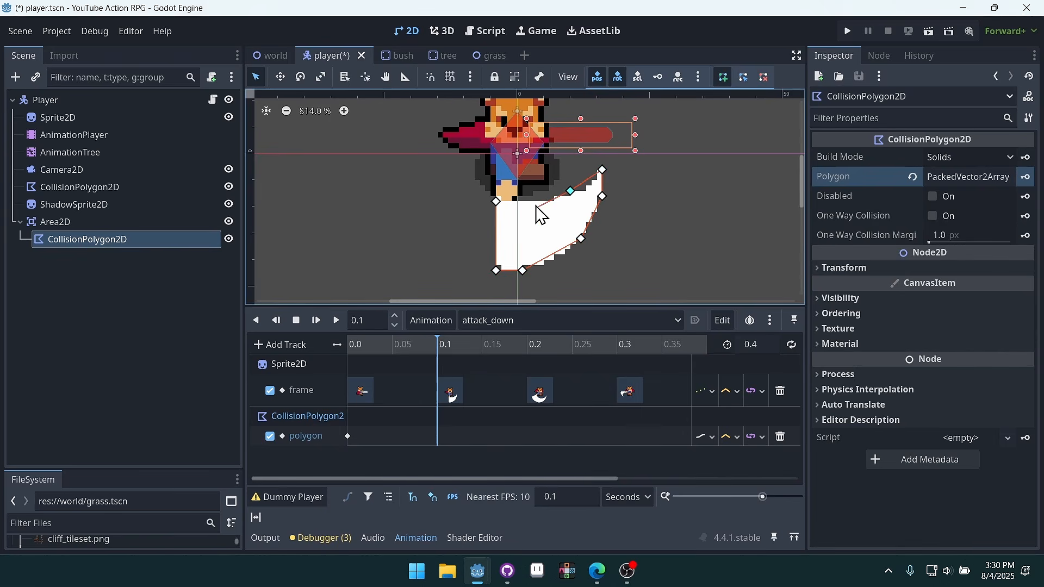
left_click(501, 202)
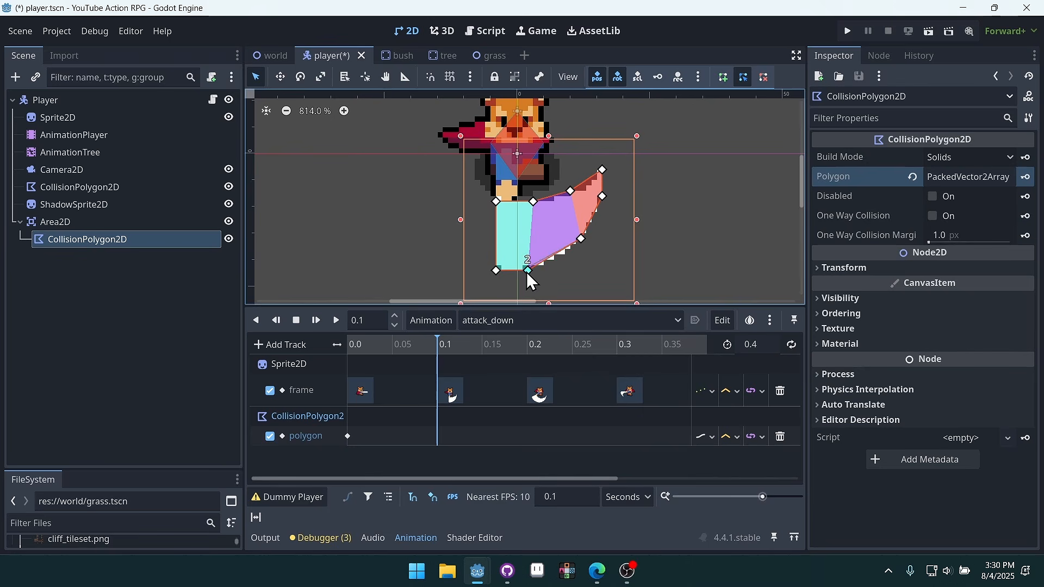
Adjust the polygon vertex on the slash's outer lower edge and key the polygon at 0.1
left_click_drag(580, 241, 573, 246)
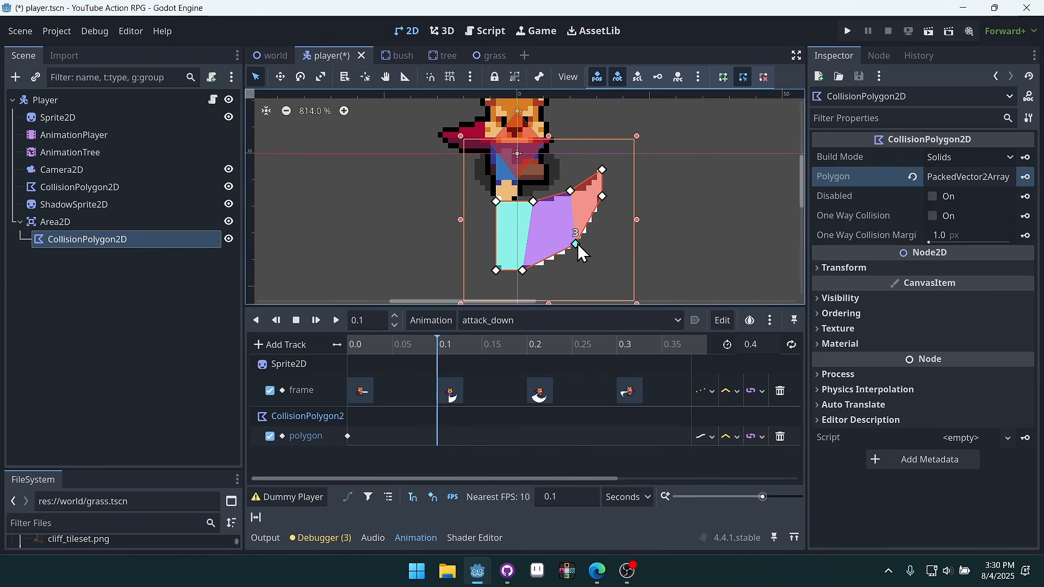
left_click(1026, 177)
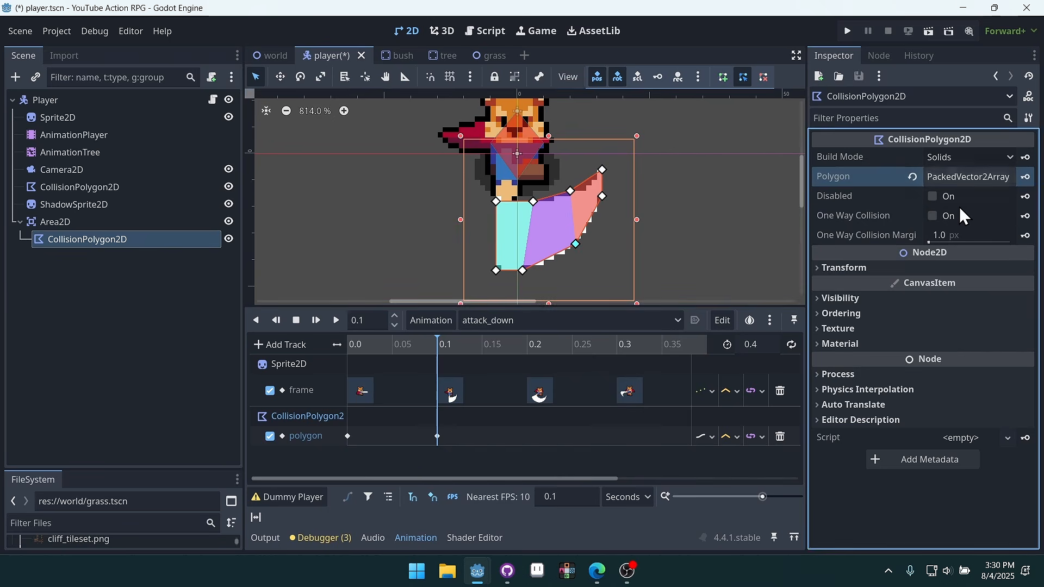
Redraw the collision polygon around the white crescent slash in the attack_down frame at 0.2 and key the polygon there
left_click(528, 347)
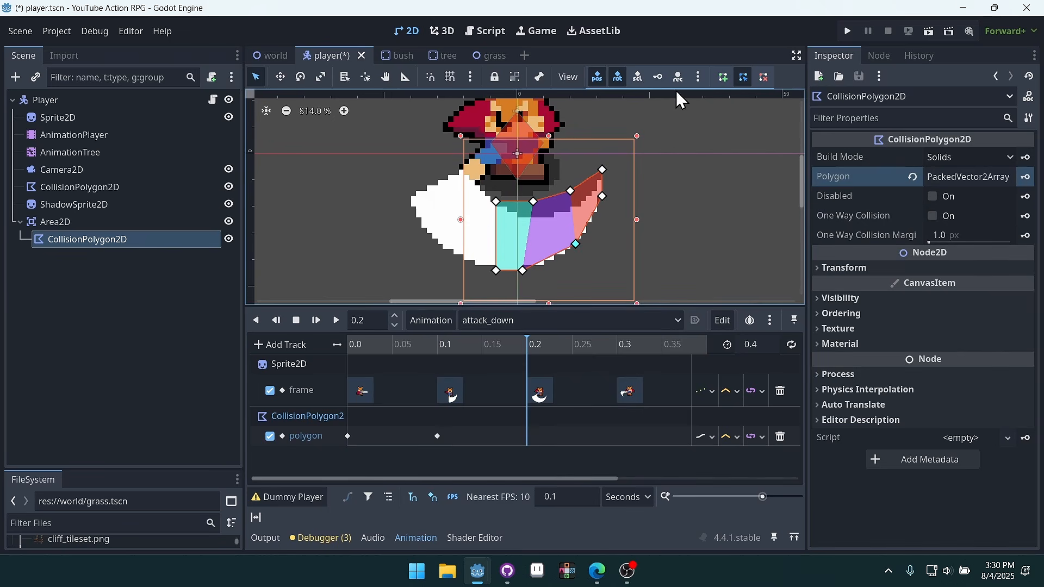
left_click(725, 77)
left_click(458, 169)
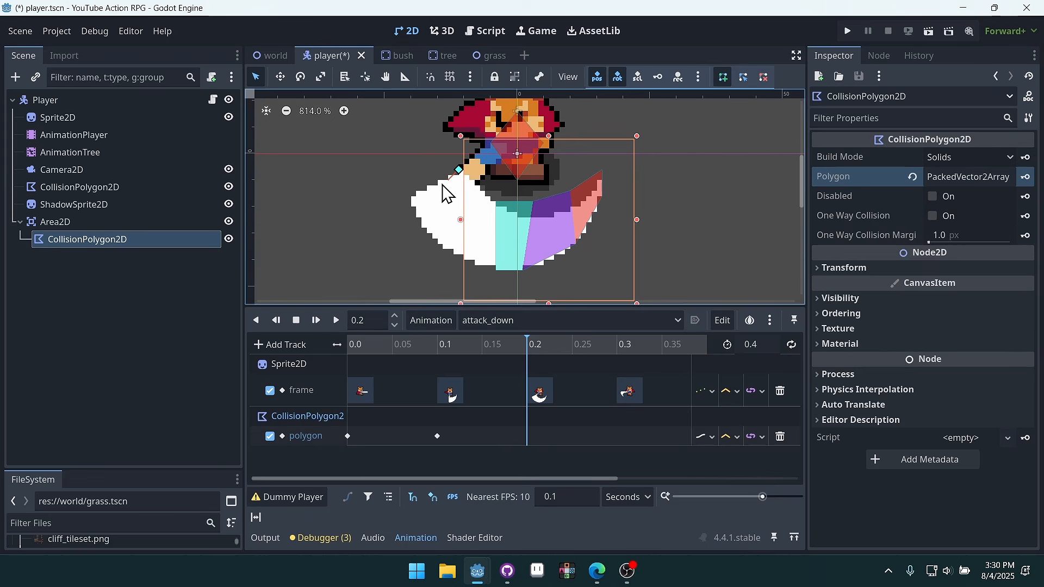
left_click(410, 200)
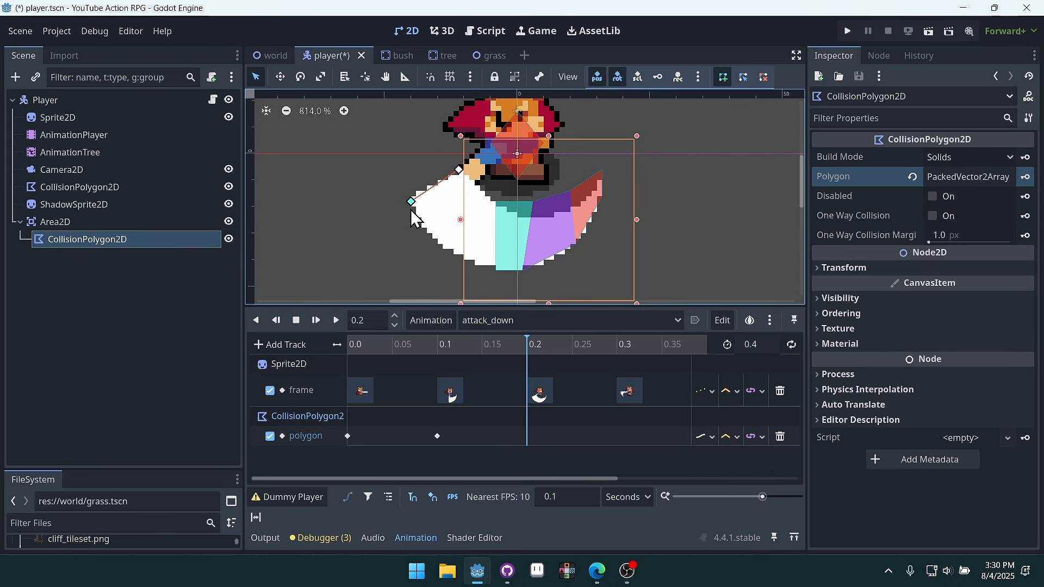
left_click(431, 238)
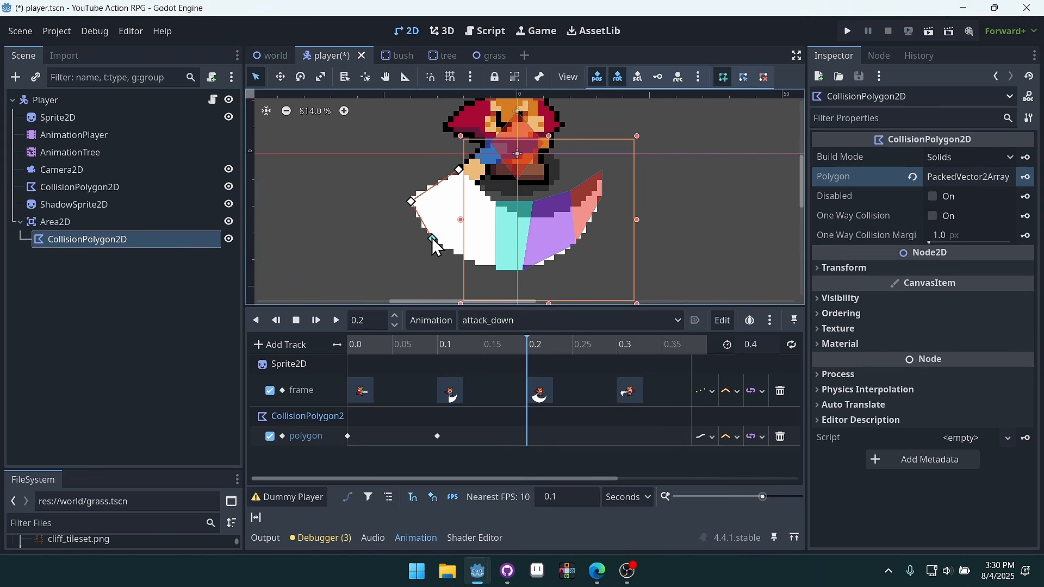
left_click(485, 270)
left_click(598, 212)
left_click(602, 180)
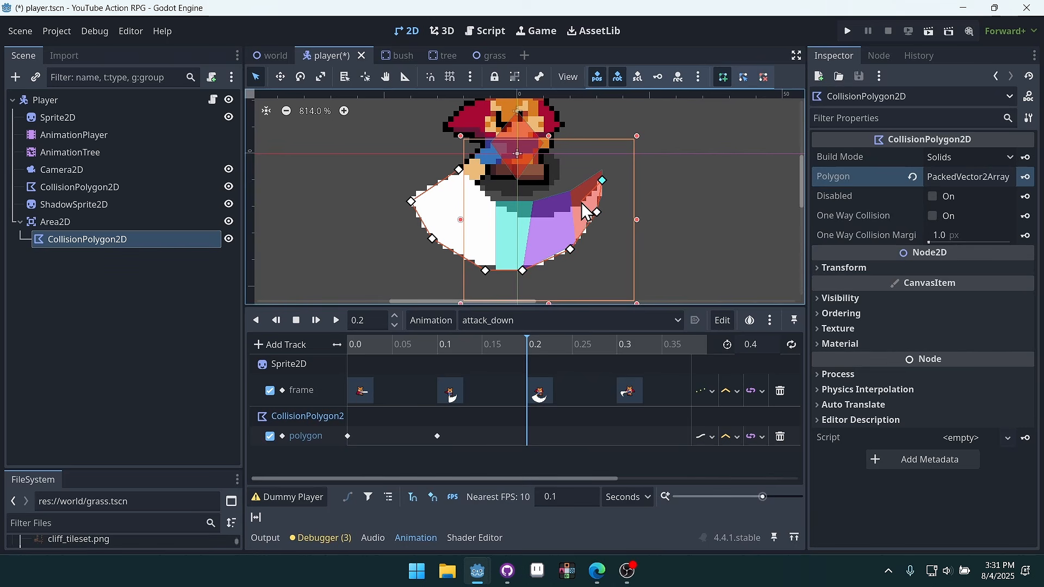
left_click(525, 217)
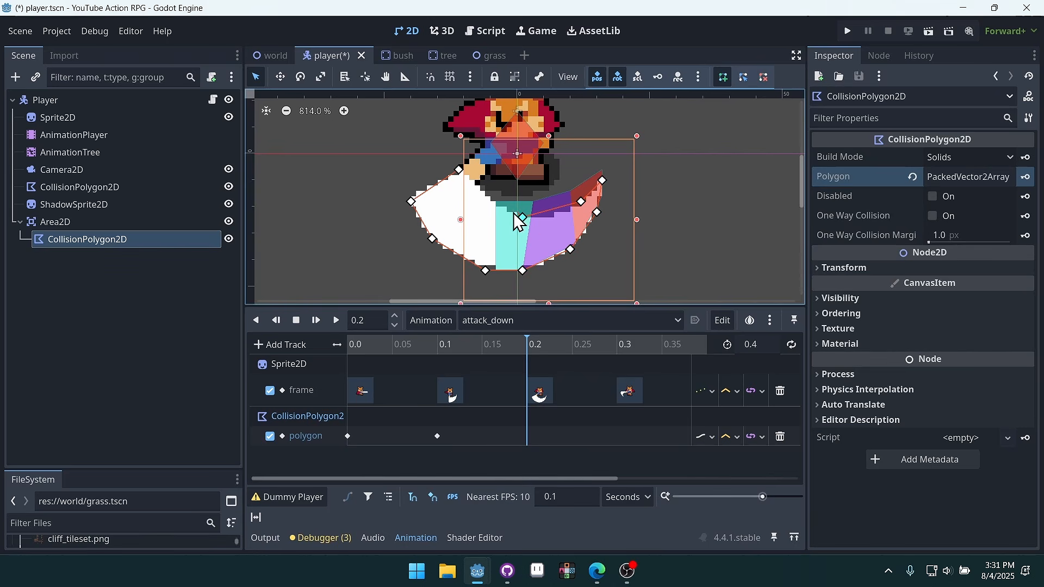
left_click(491, 196)
left_click(459, 170)
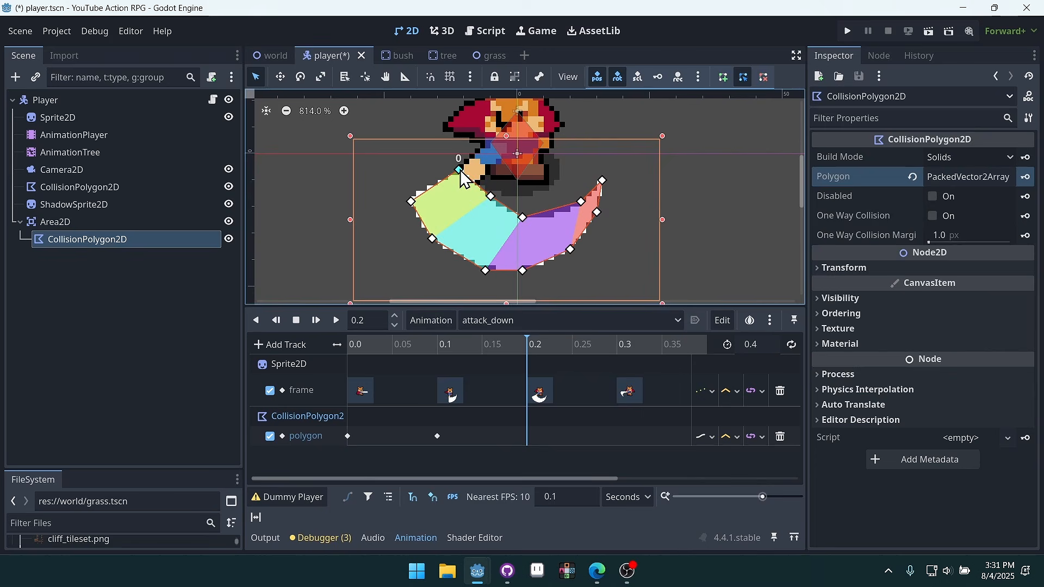
left_click(1025, 177)
Redraw the collision polygon around the white hooked slash in the attack_down frame at 0.3 and key the polygon there
left_click(583, 345)
middle_click_drag(585, 230, 607, 262)
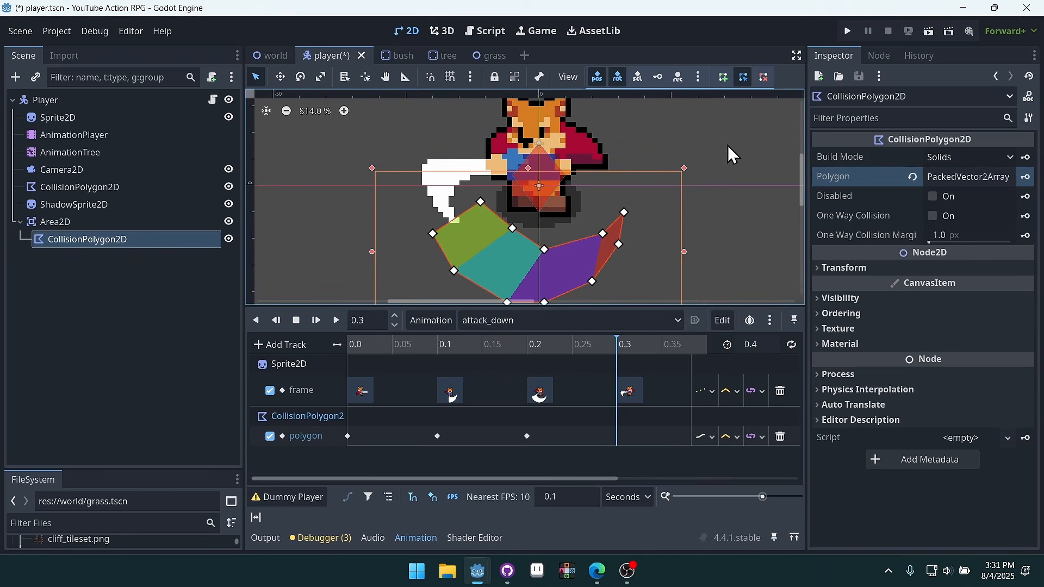
left_click(486, 159)
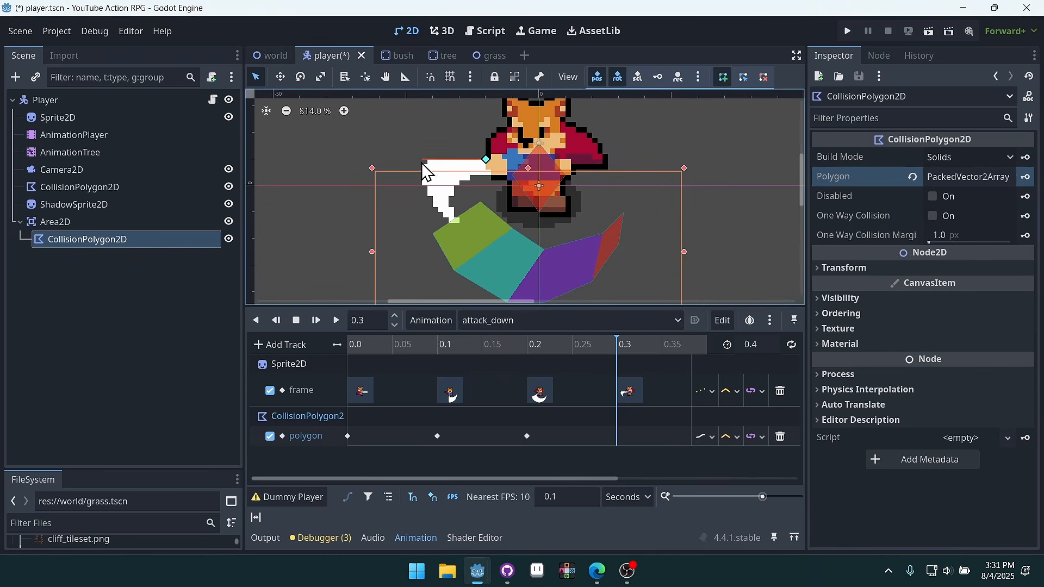
left_click(423, 185)
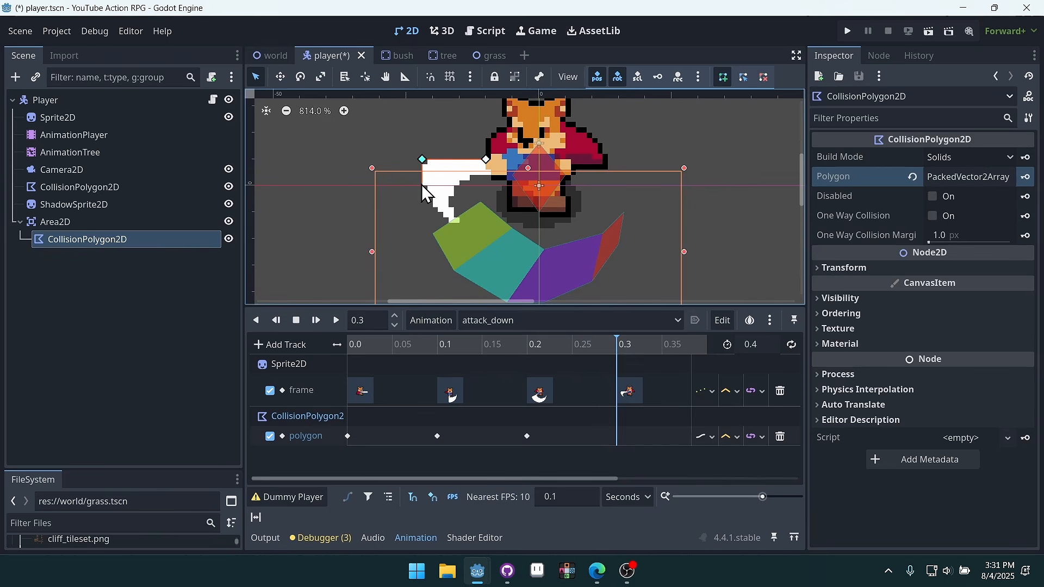
left_click(459, 223)
left_click(454, 196)
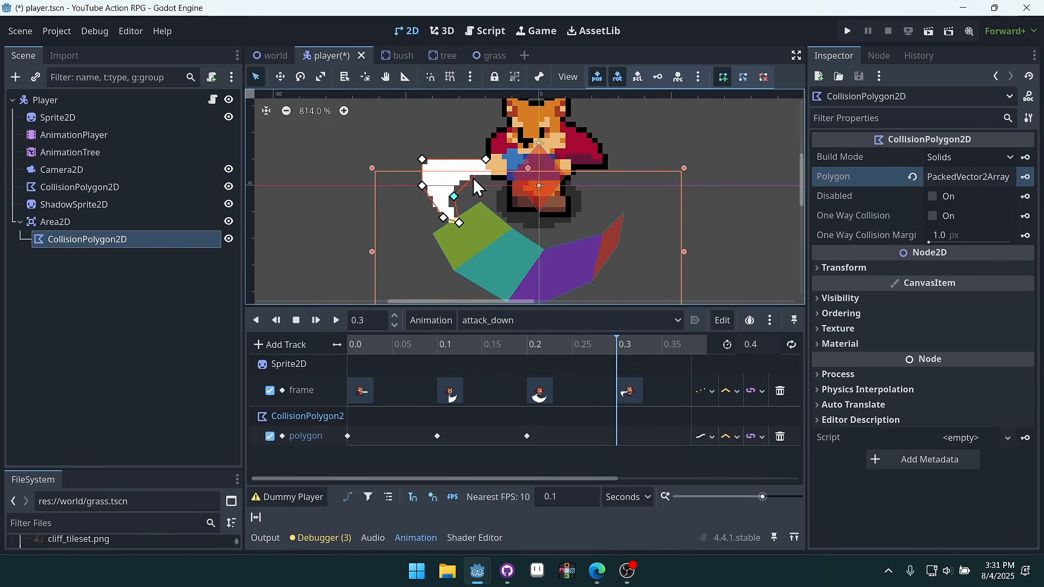
left_click(492, 176)
left_click(486, 160)
left_click(1025, 178)
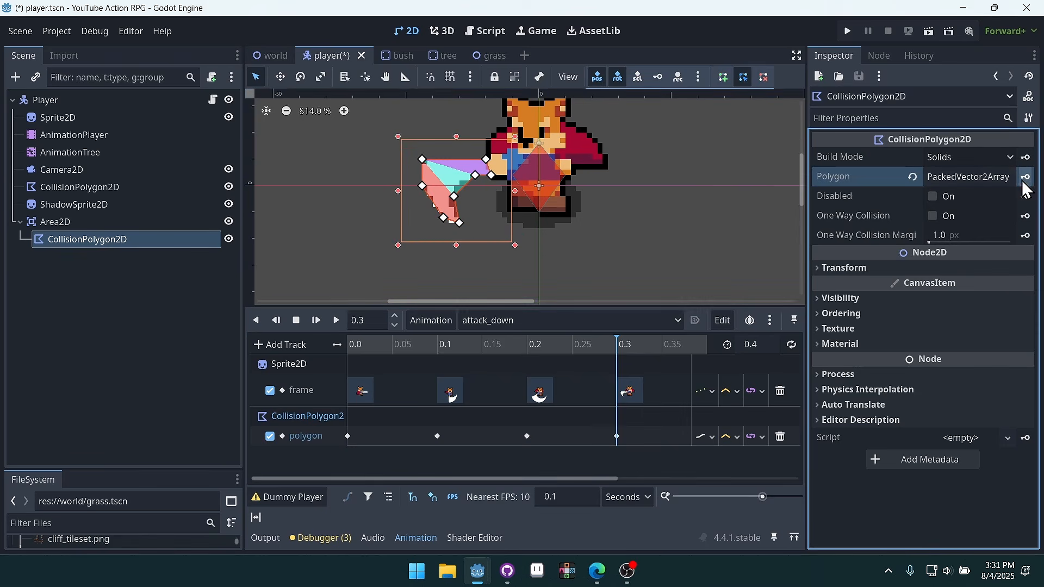
Clear the collision polygon at 0.4 in attack_down and key the empty polygon
left_click_drag(561, 478, 498, 469)
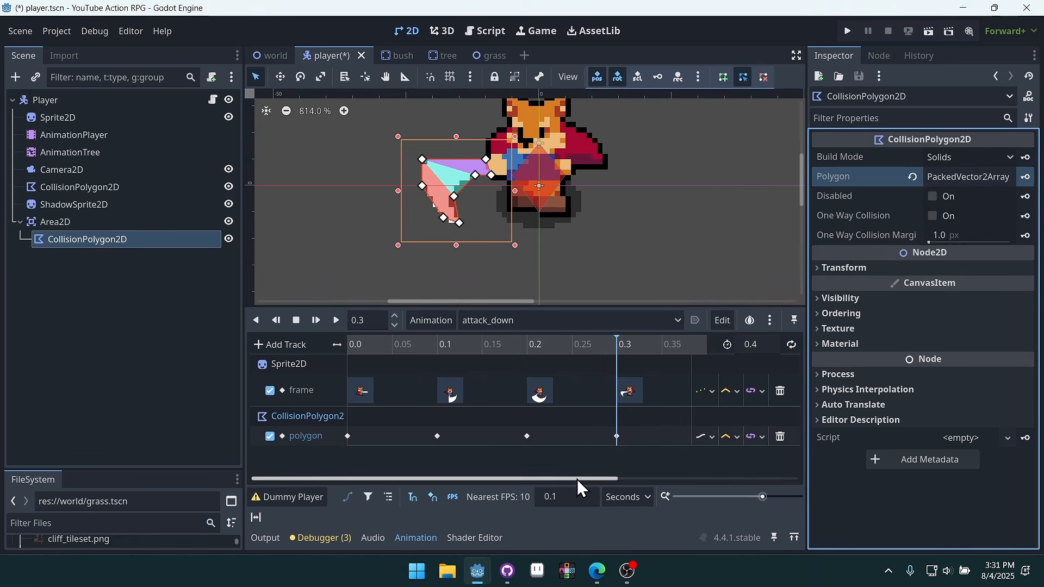
left_click_drag(577, 479, 655, 481)
left_click(604, 346)
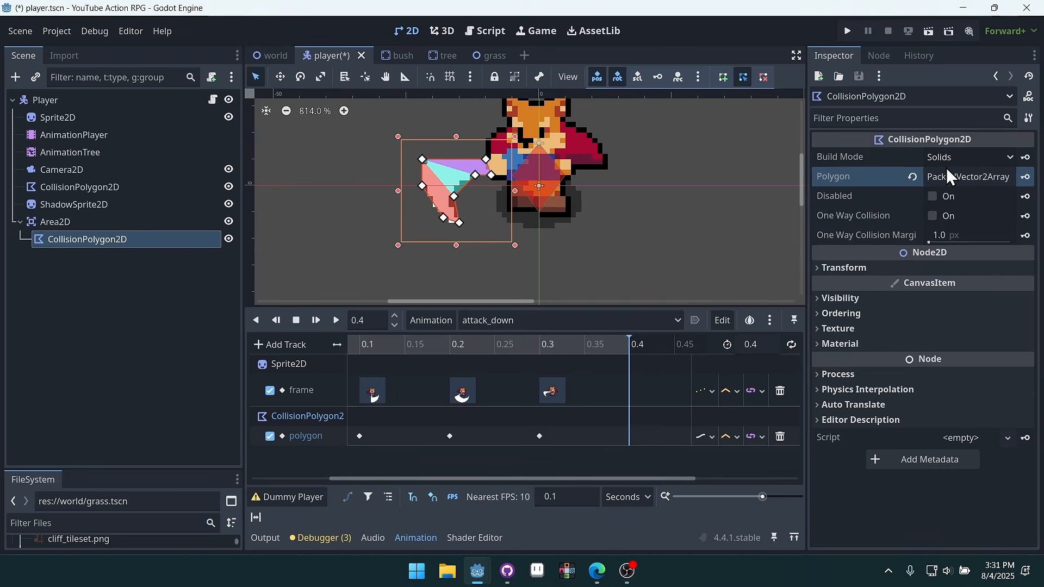
left_click(913, 177)
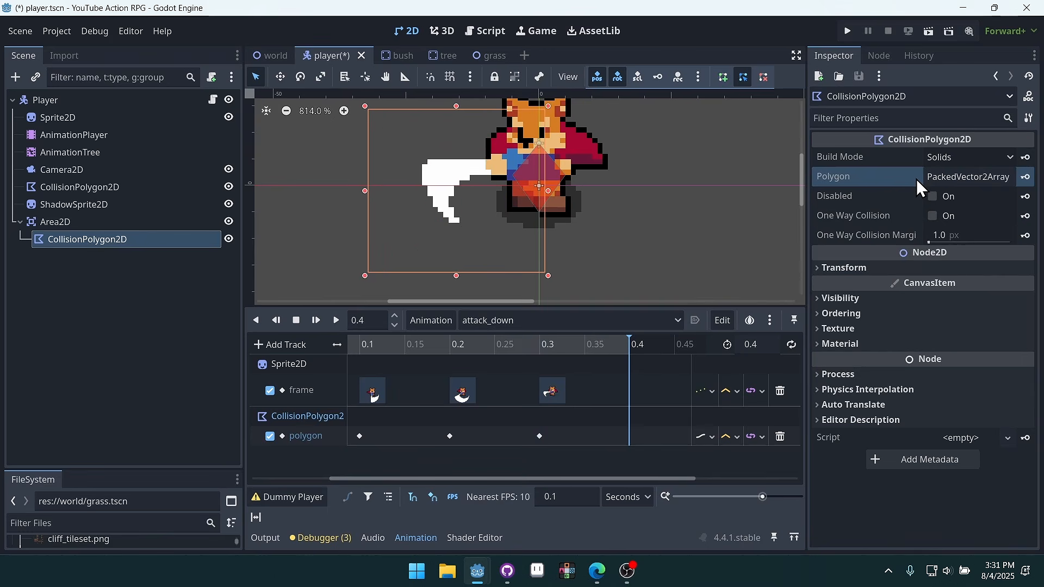
left_click(1025, 177)
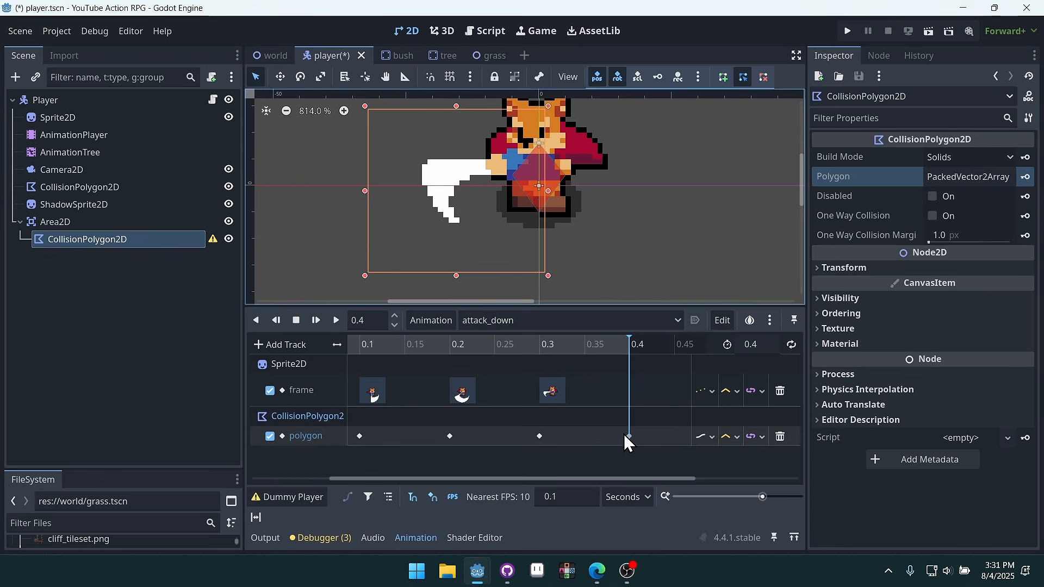
Replace the RESET animation's polygon track with a new one that keys an empty collision polygon at 0.0
left_click(368, 344)
left_click(520, 320)
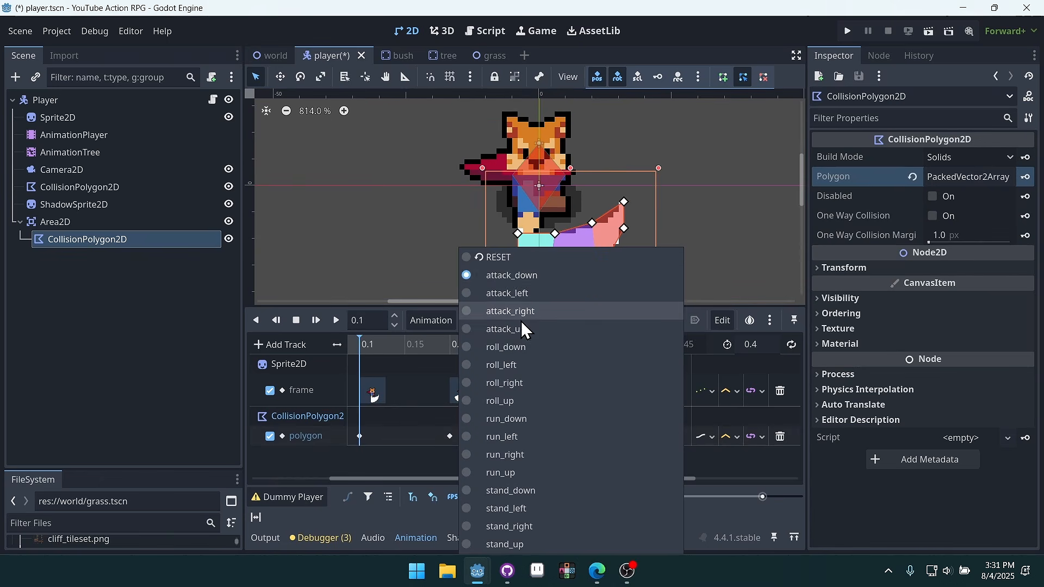
left_click(516, 258)
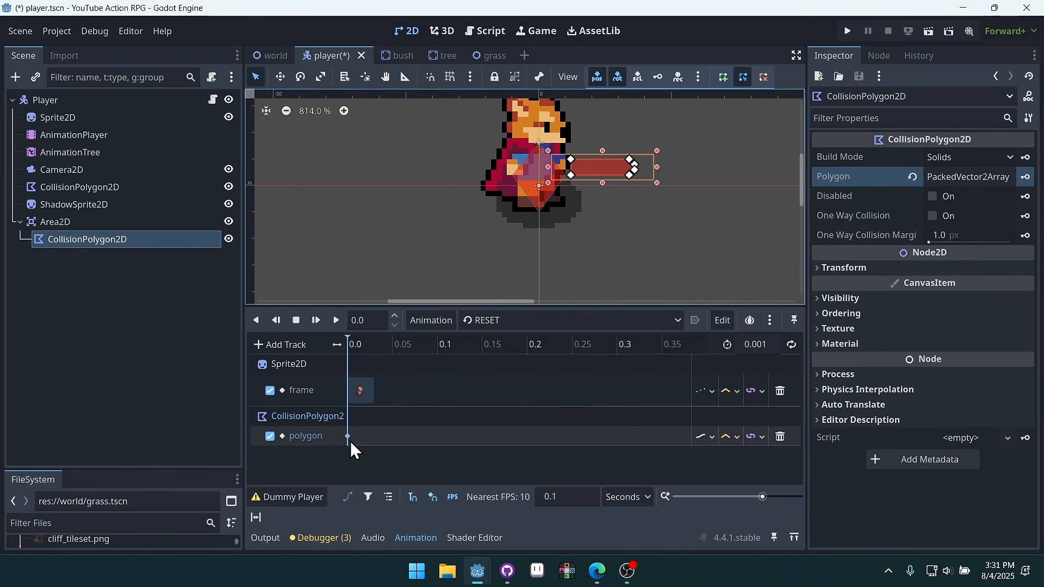
left_click(781, 436)
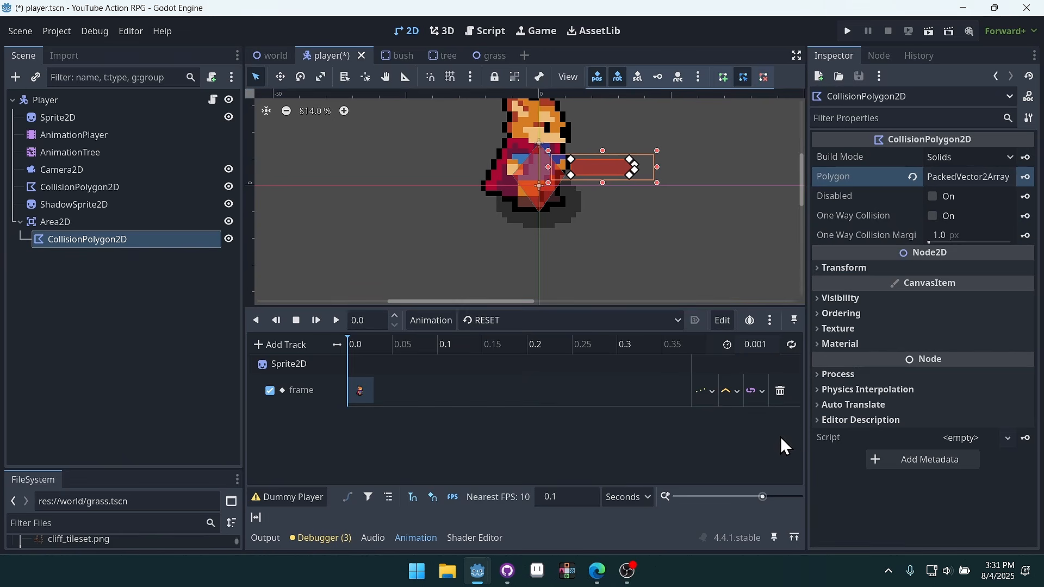
left_click(917, 174)
left_click(1026, 177)
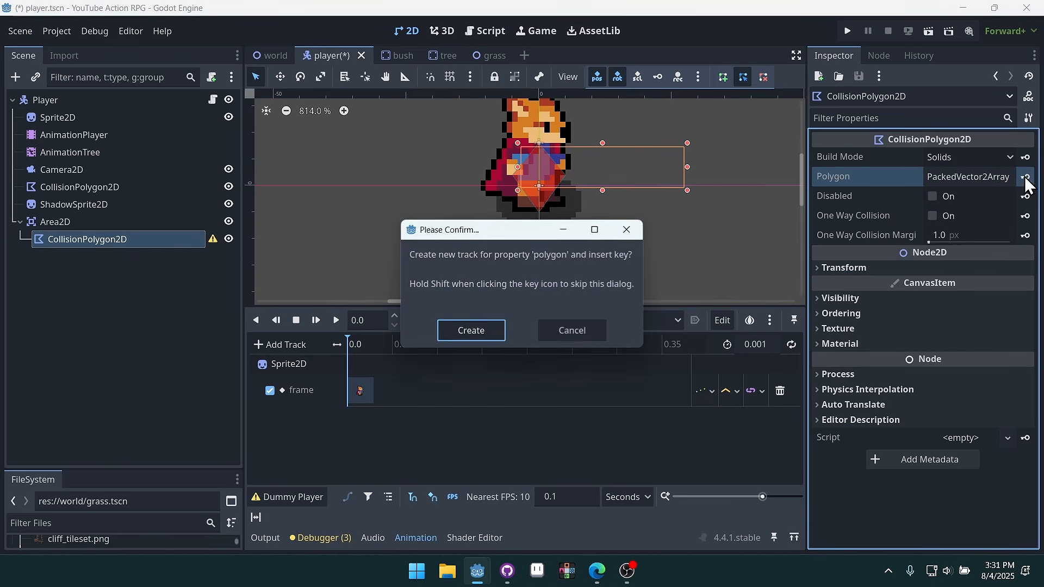
left_click(494, 328)
Switch back to attack_down, turn off timeline cursor snapping, and scrub between the first keys to preview the polygon's interpolation
left_click(516, 320)
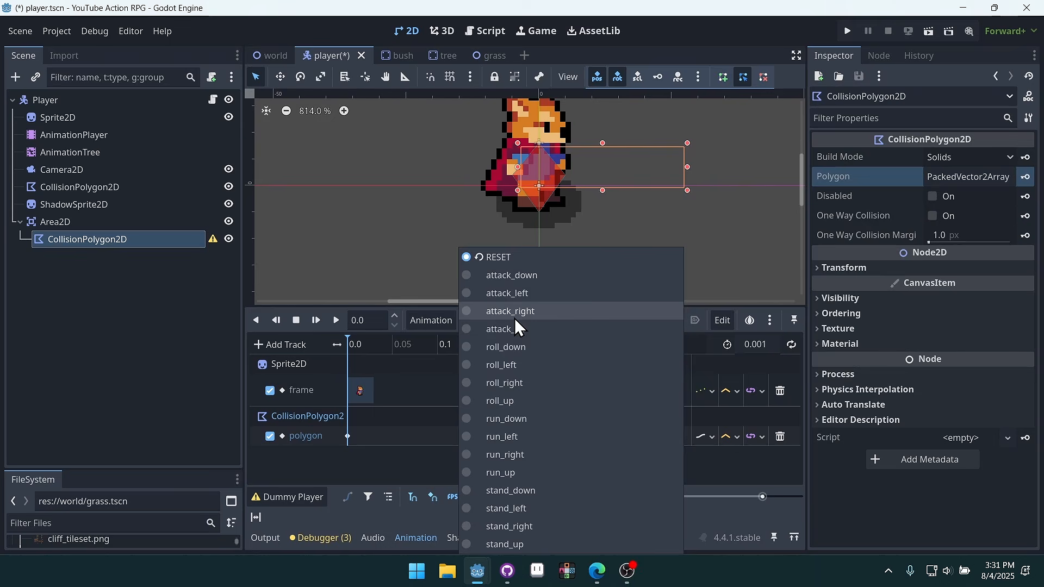
left_click(556, 276)
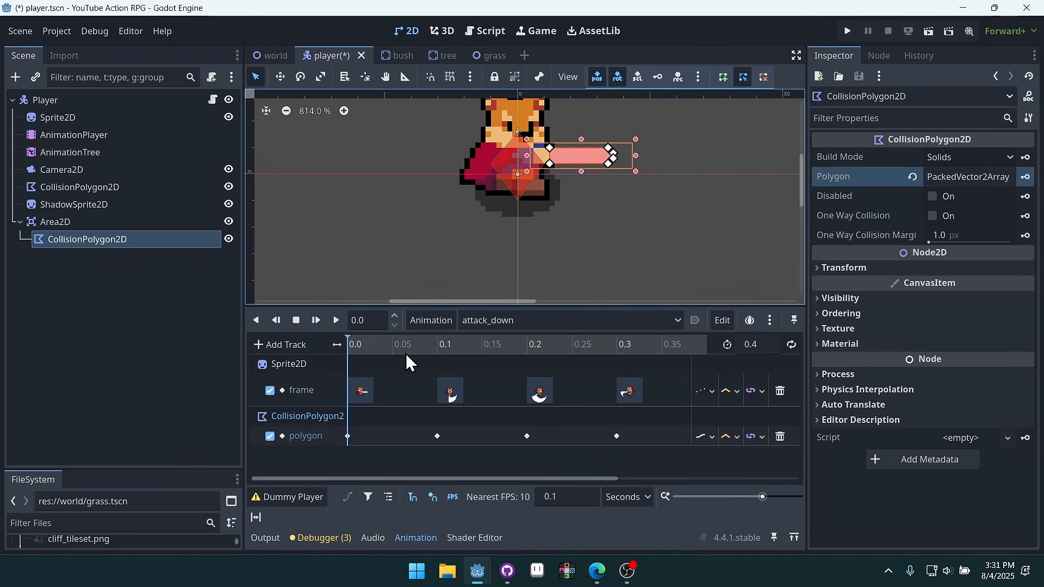
middle_click_drag(638, 216, 632, 239)
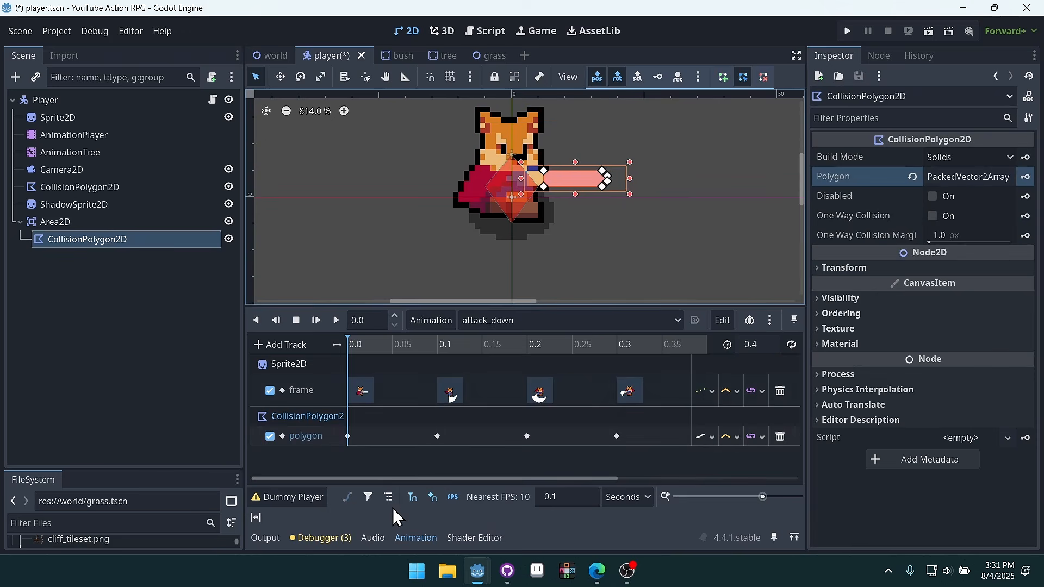
left_click(413, 494)
mouse_move(351, 349)
left_mouse_down()
mouse_move(592, 369)
mouse_move(703, 360)
mouse_move(347, 353)
mouse_move(692, 353)
mouse_move(361, 361)
mouse_move(419, 361)
mouse_move(379, 345)
mouse_move(338, 352)
mouse_move(516, 347)
mouse_move(650, 360)
mouse_move(624, 350)
mouse_move(345, 347)
left_mouse_up()
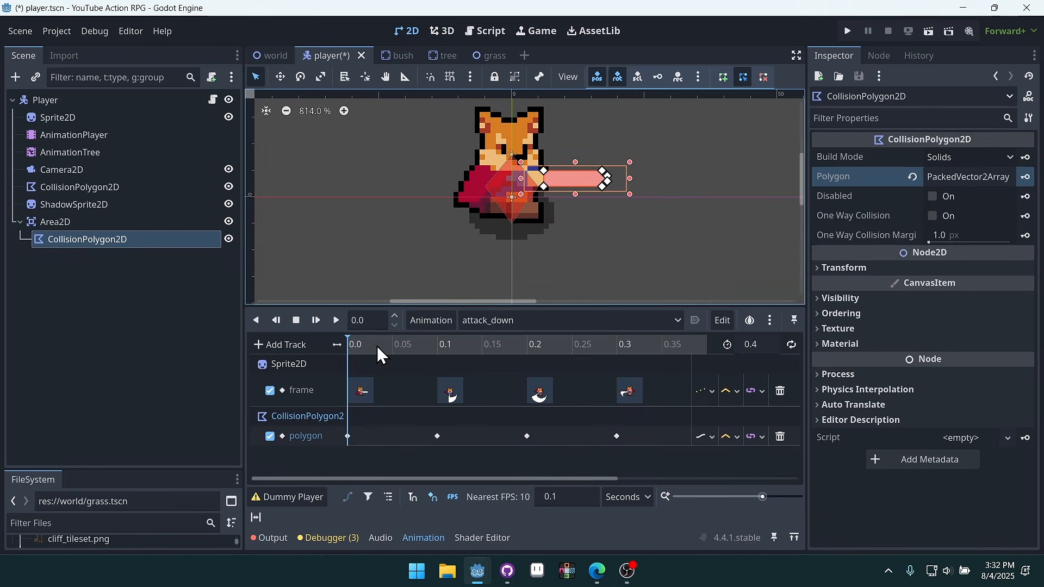
left_click_drag(377, 345, 348, 343)
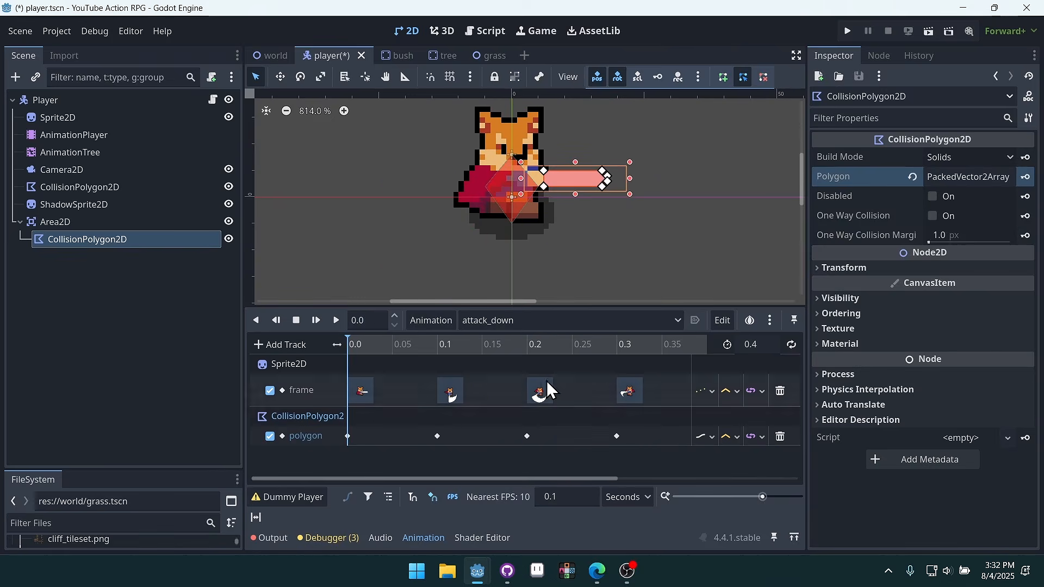
Set the attack_down polygon track's update mode to Discrete, check it by scrubbing, and save the player scene
left_click(701, 439)
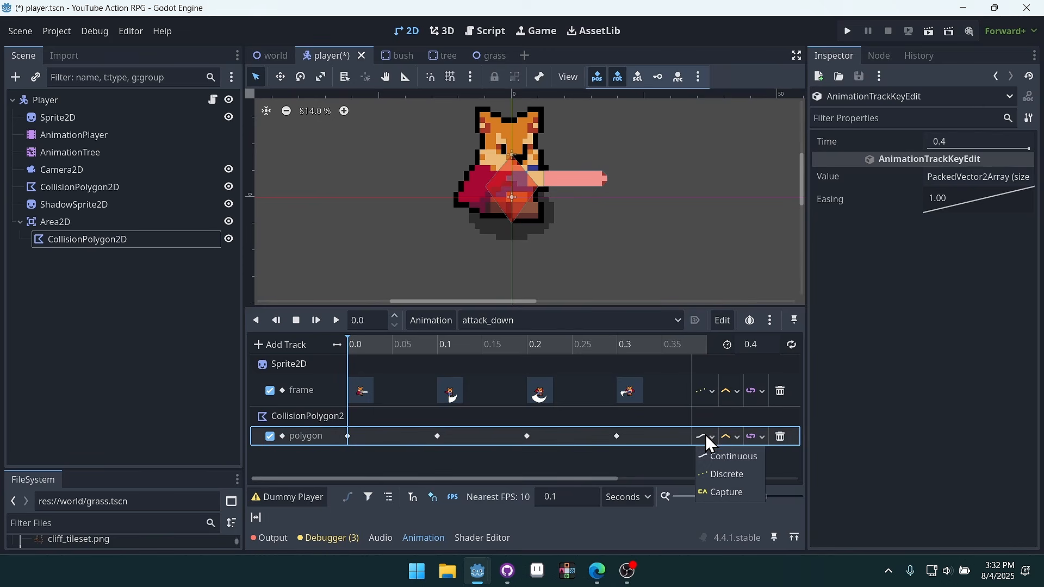
left_click(665, 450)
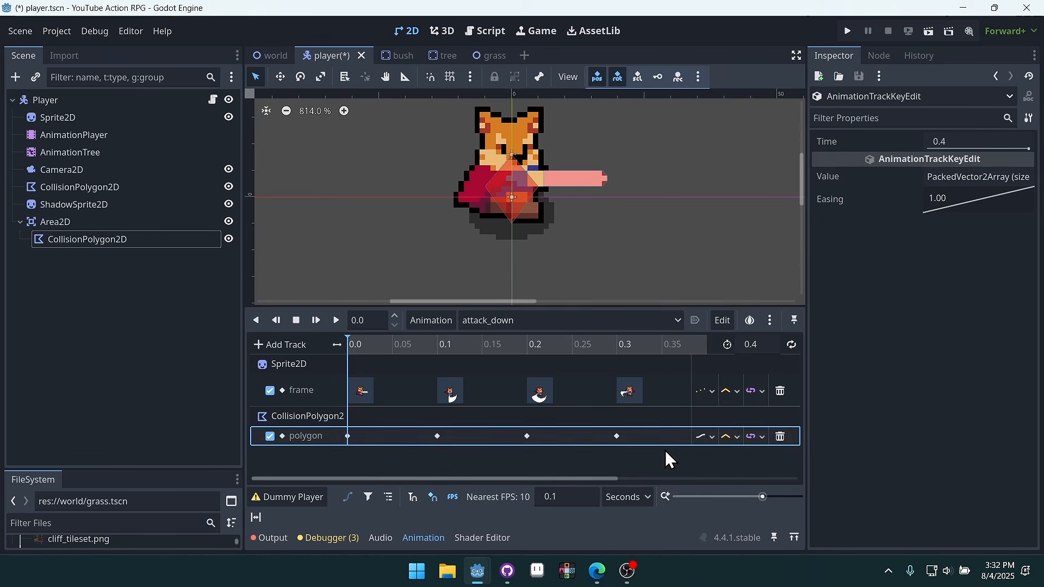
left_click(706, 435)
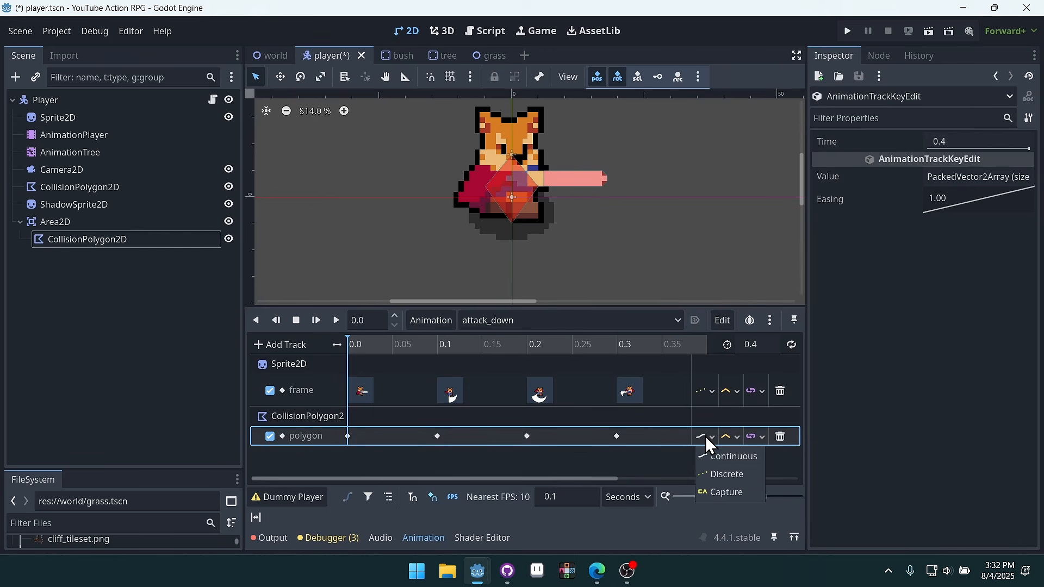
left_click(729, 477)
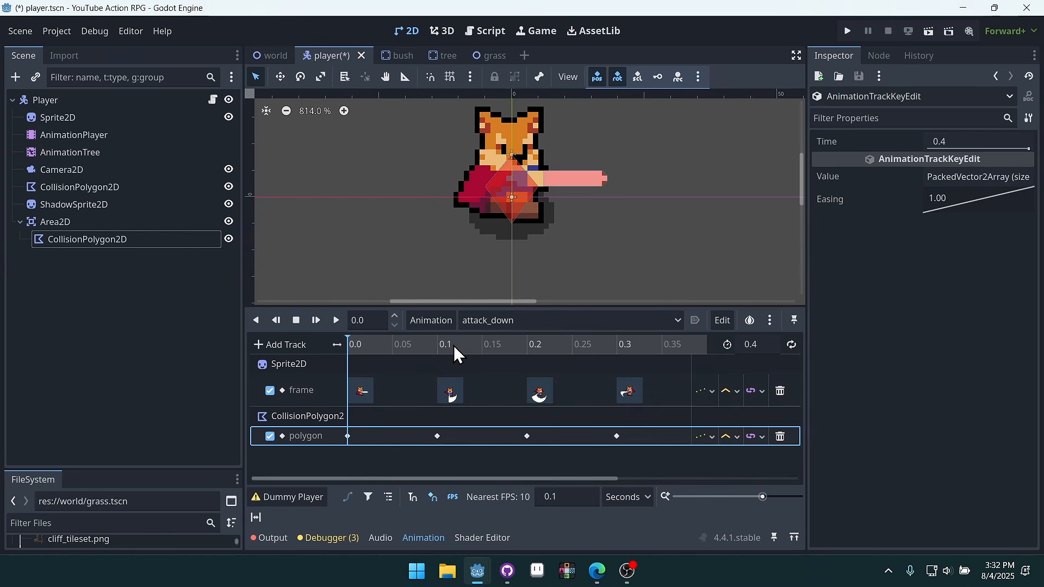
left_click_drag(346, 345, 322, 345)
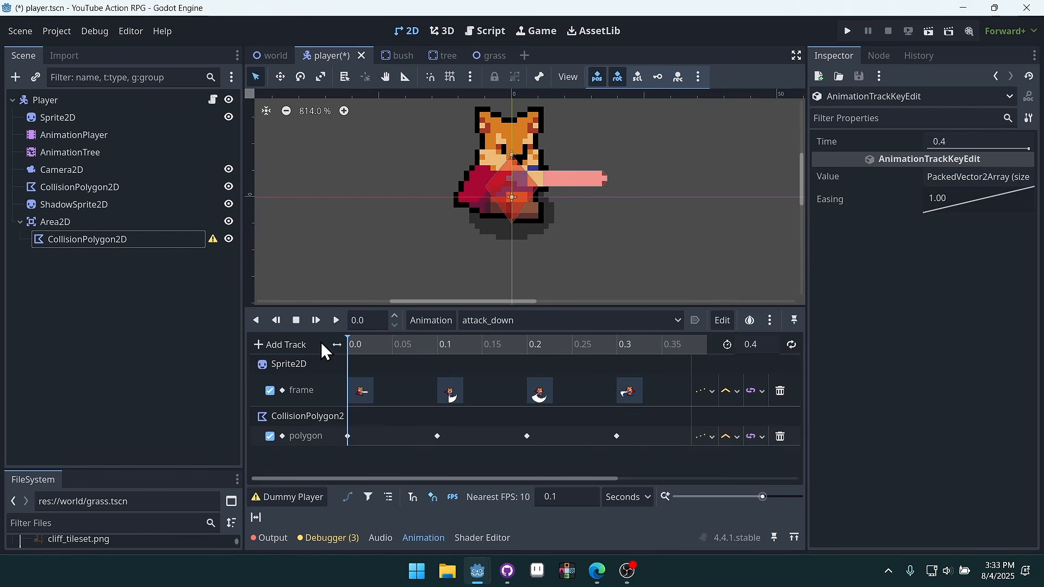
key("ctrl+s")
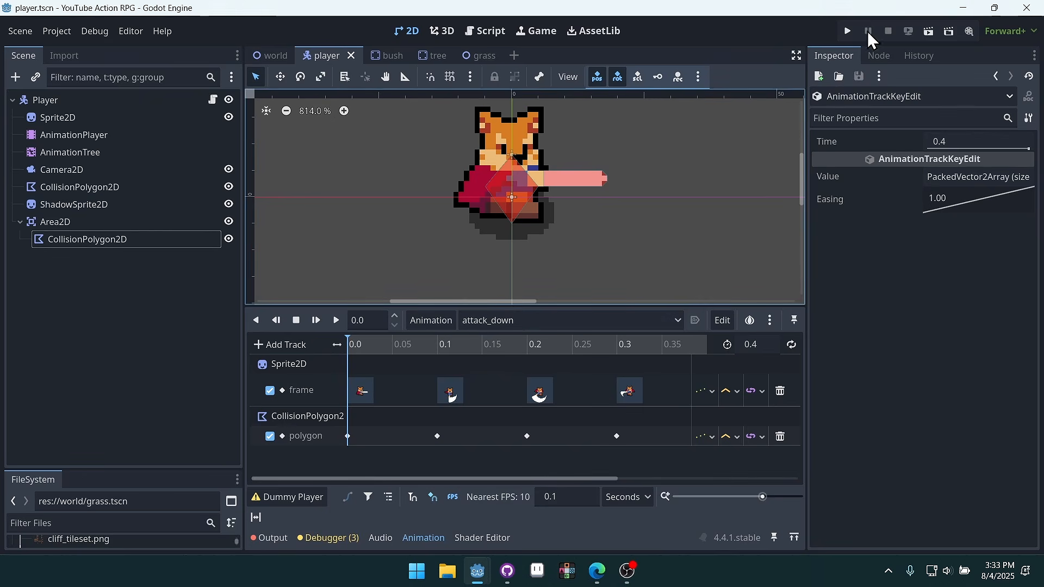
Enable visible collision shapes for debugging and run the project to test the player's downward attack
left_click(87, 34)
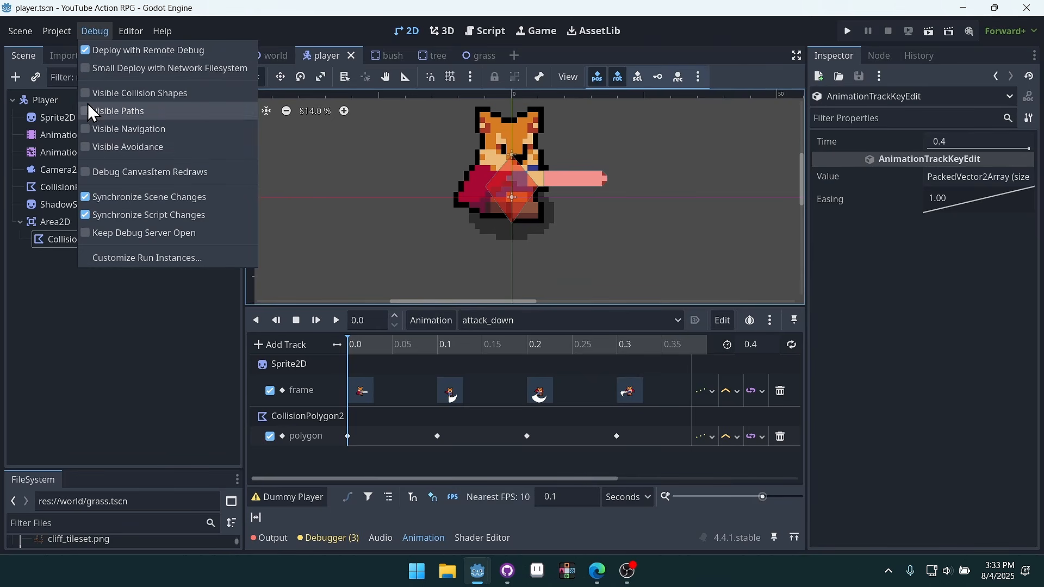
left_click(690, 41)
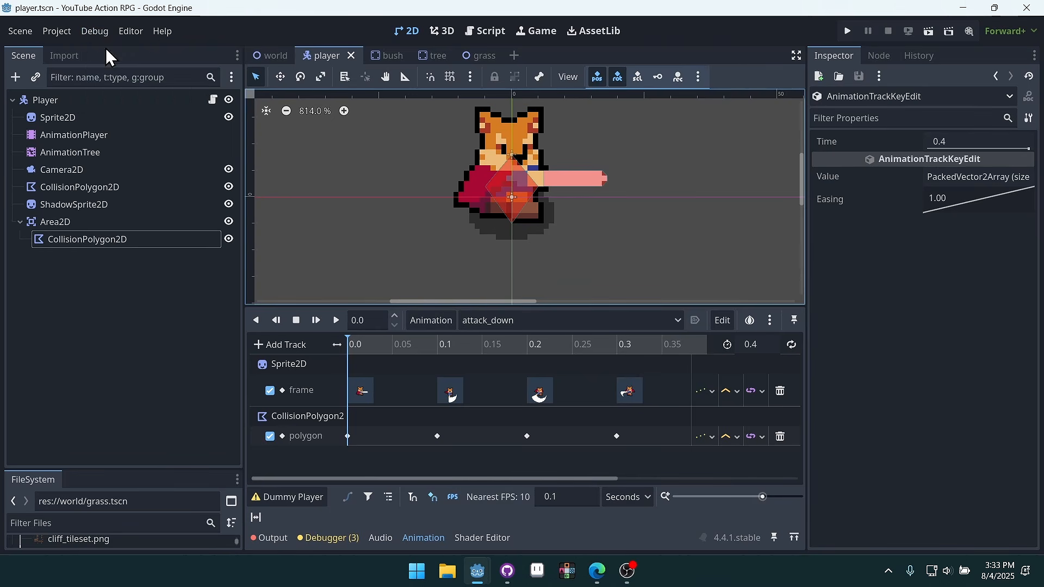
left_click(856, 36)
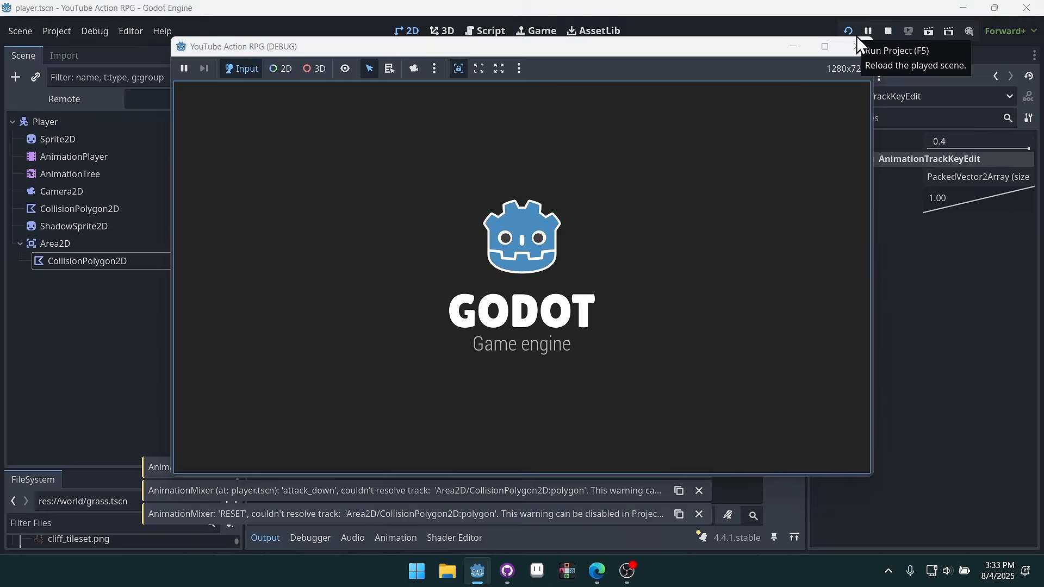
key("Left")
key("Down")
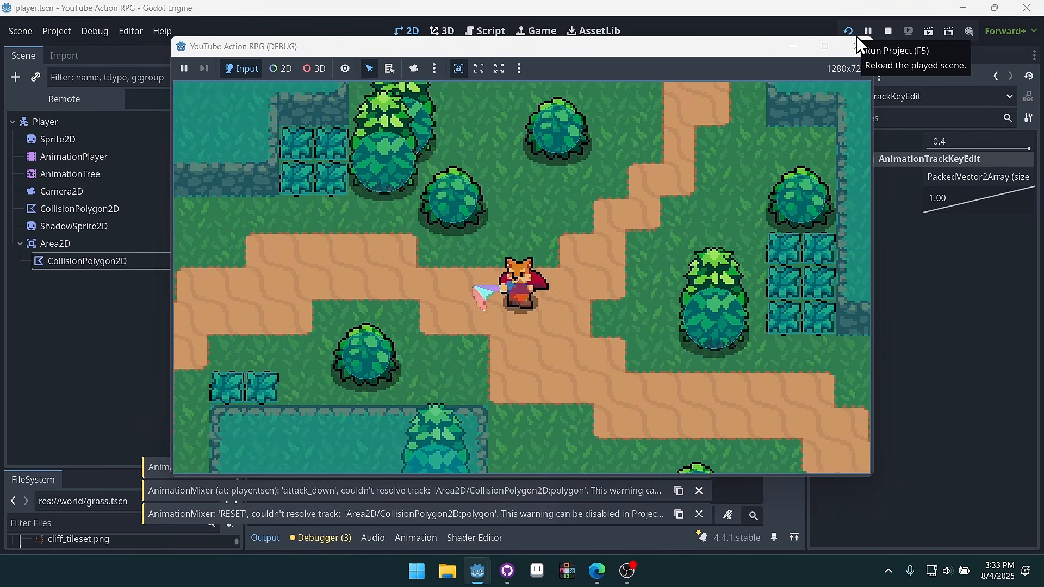
Make the character attack repeatedly while facing different directions on the path to test the sword hitbox in the running game
key("space")
key("space")
key("space")
key("Left")
key("space")
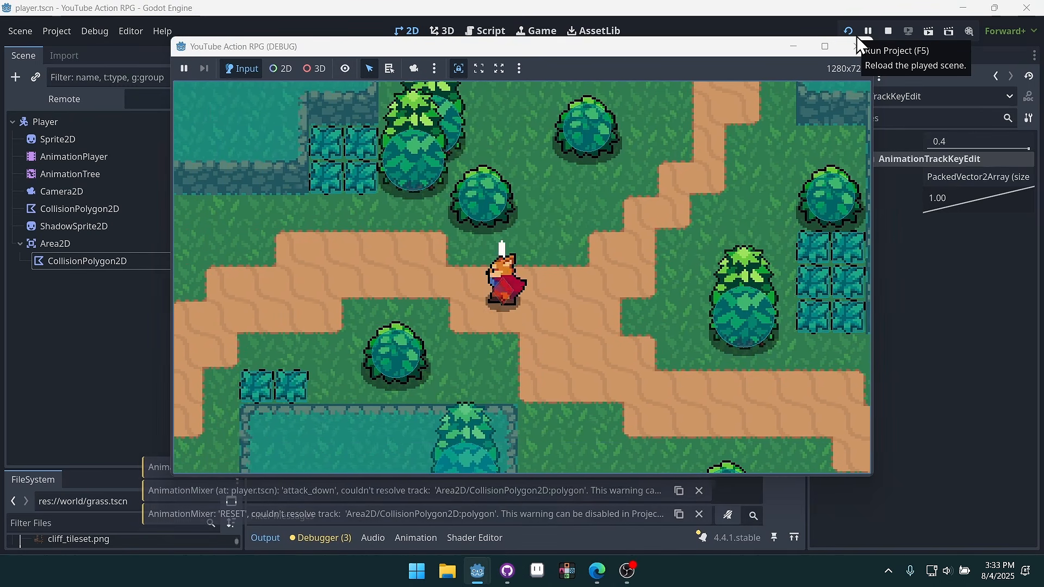
key("Left")
key("Right")
key("Up")
key("Down")
key("space")
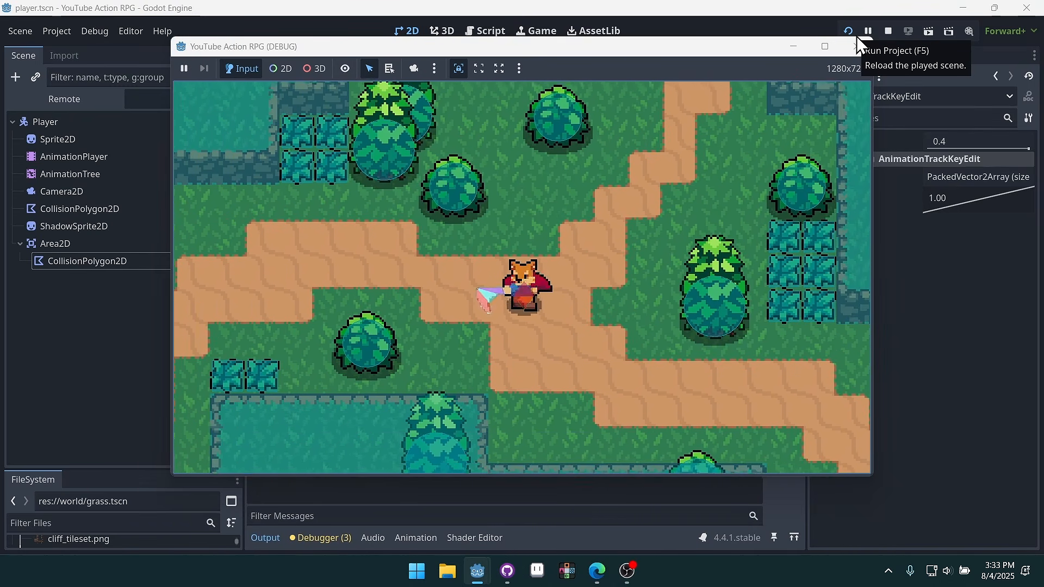
Walk the character to the grass patch beside the cliff and attack downward through it in the running game
key("Down")
key("Right")
key("Up")
key("Down")
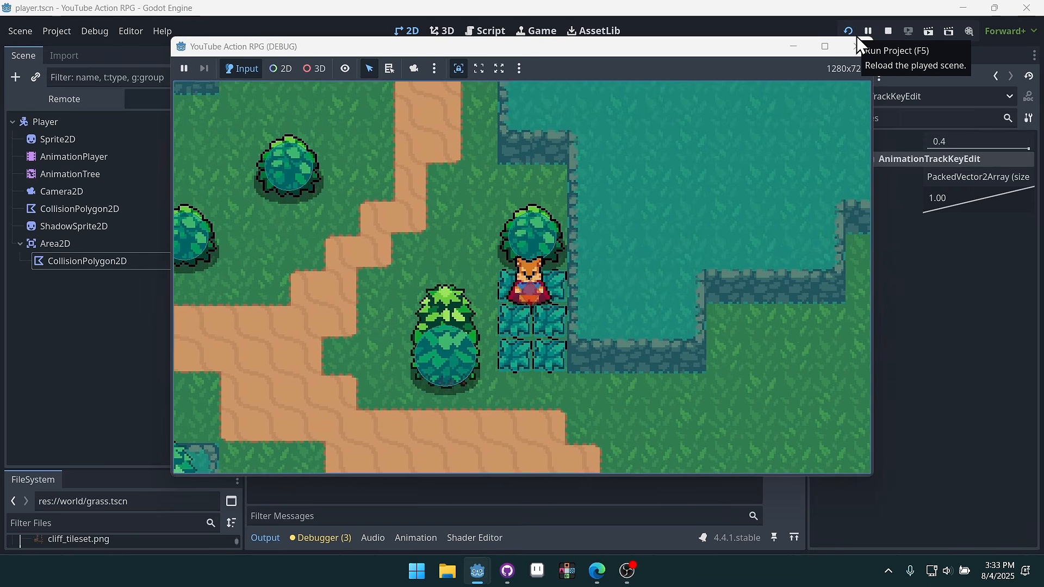
key("Down")
key("space")
key("Down")
key("space")
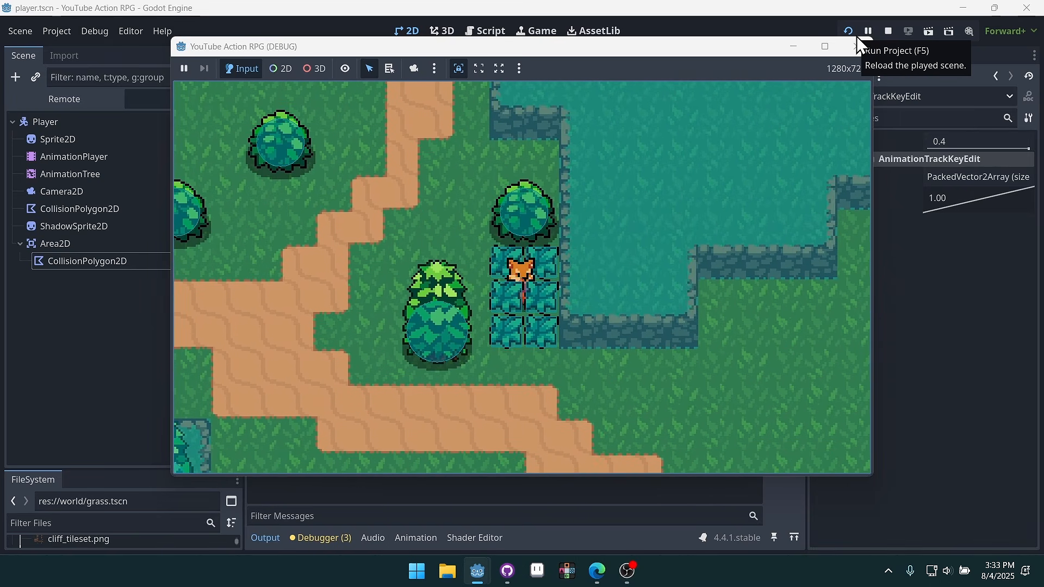
key("Down")
key("space")
key("Down")
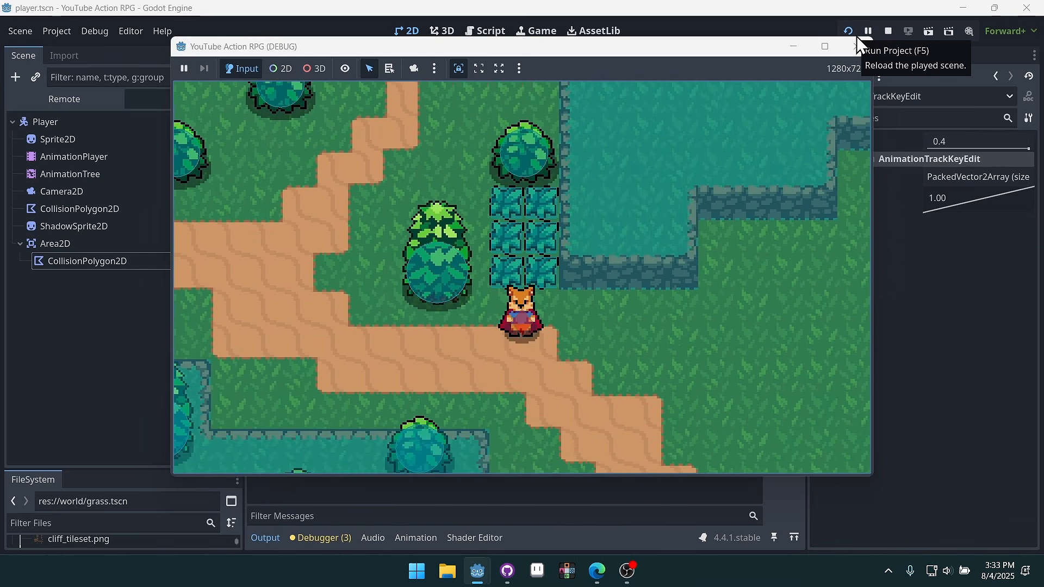
Return to the grass patch, repeat the attacks facing up and down, and close the running game
key("Up")
key("space")
key("Up")
key("Down")
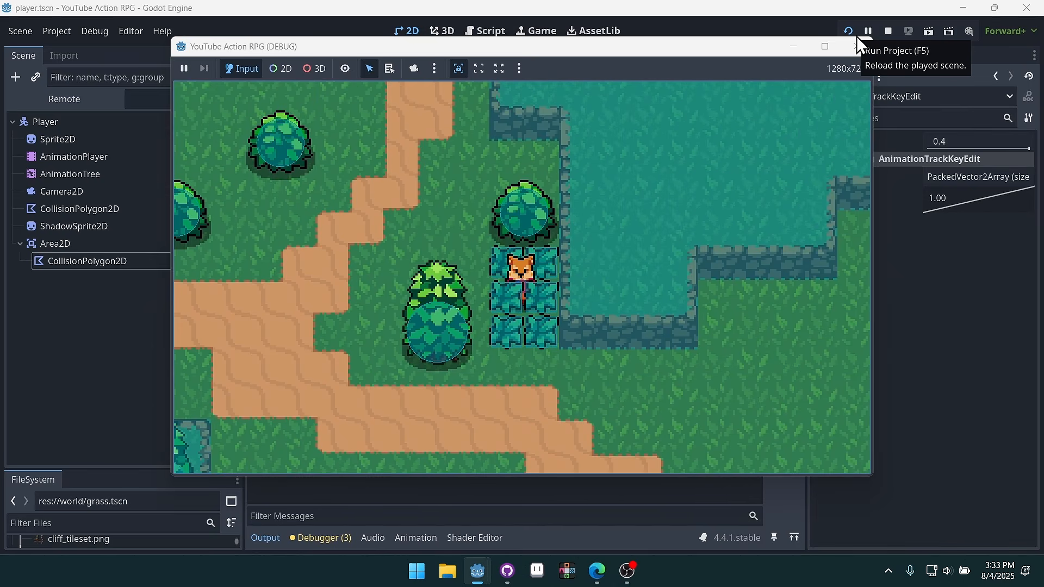
key("space")
key("space")
key("Up")
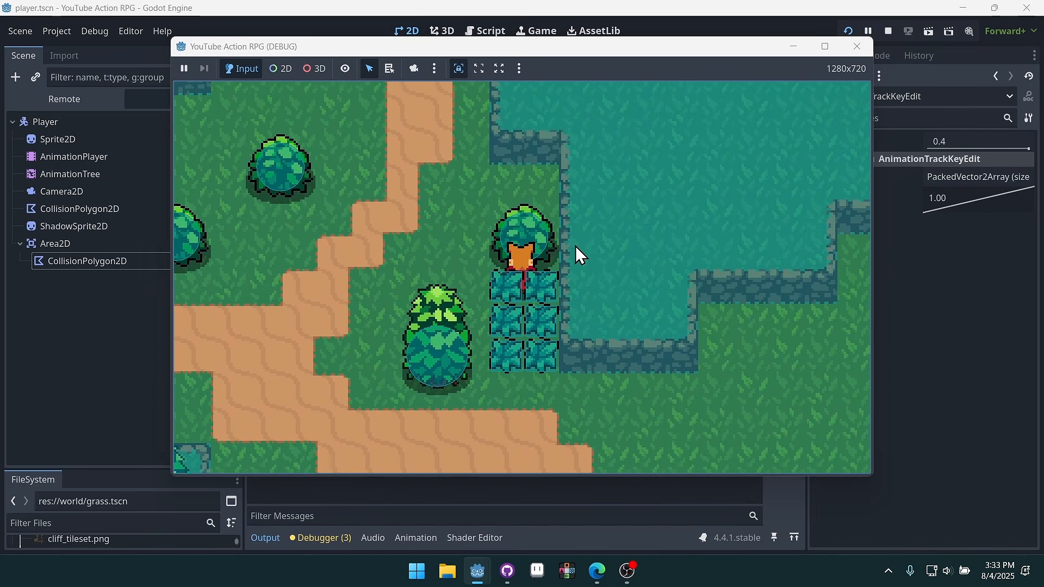
key("Down")
key("space")
key("space")
key("space")
key("space")
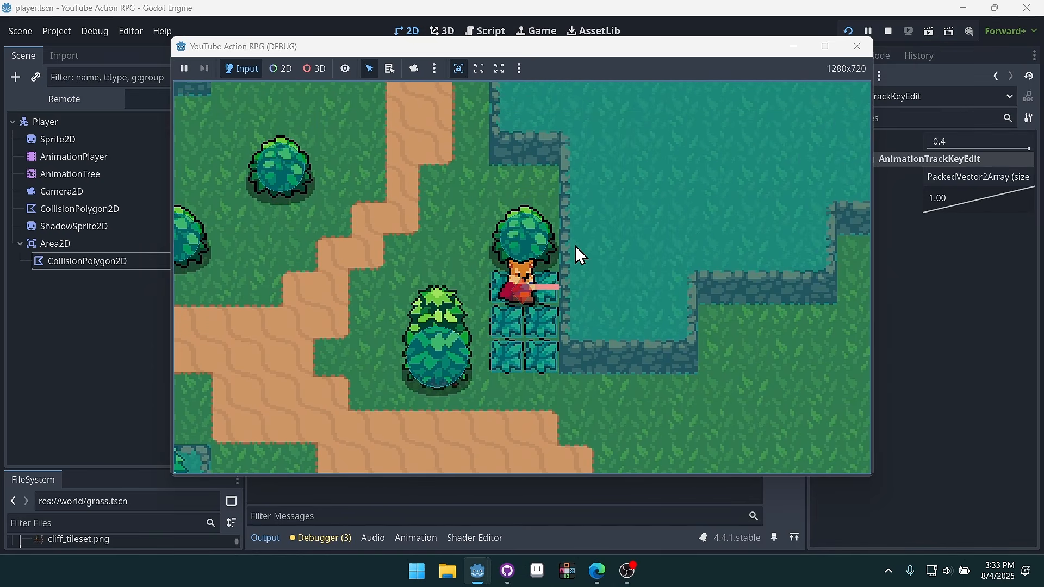
left_click(857, 47)
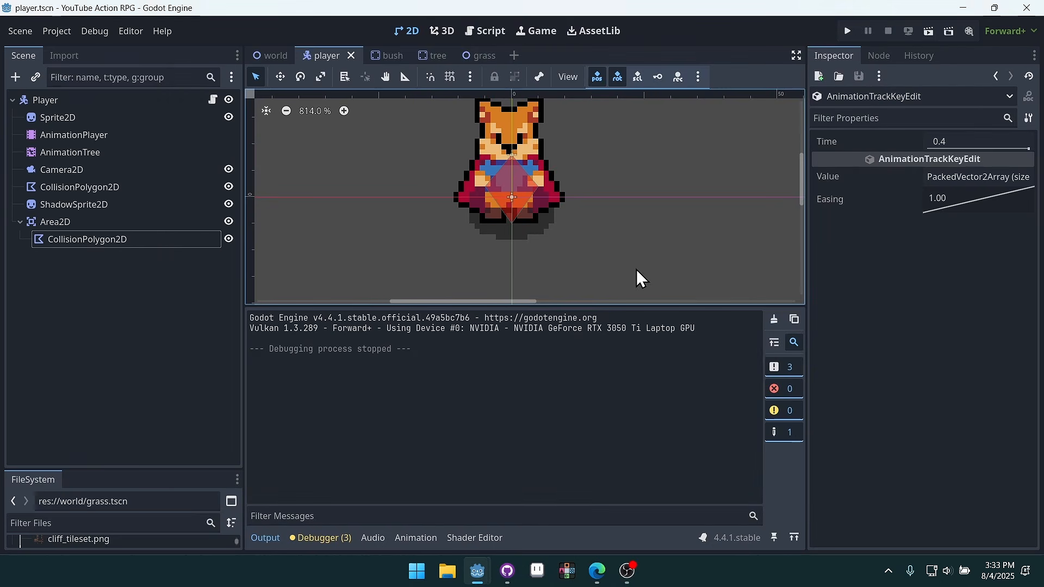
Inspect the AnimationTree and AnimationPlayer nodes and scrub the attack_down animation back to 0.0
left_click(275, 540)
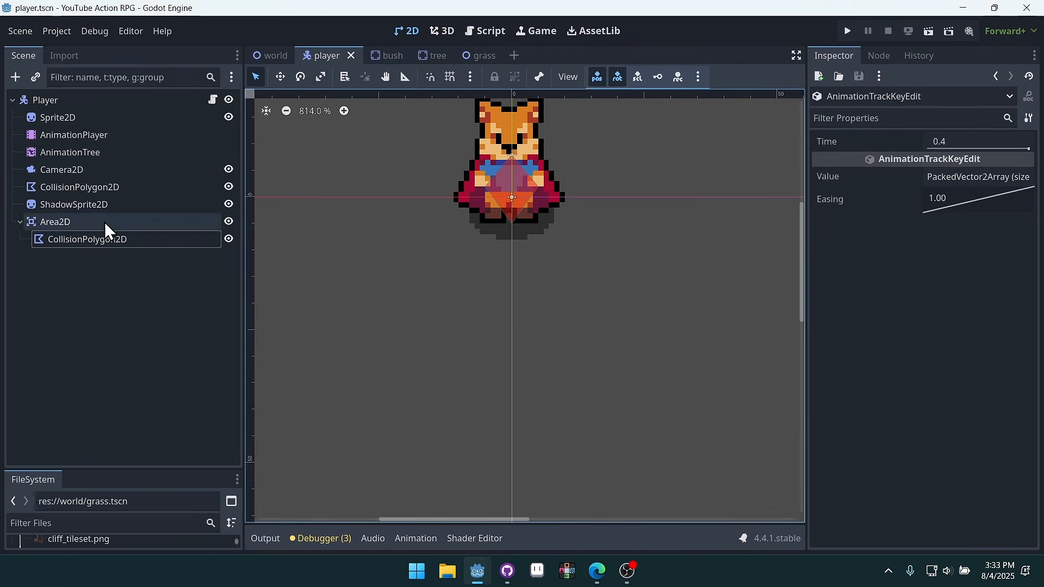
left_click(119, 155)
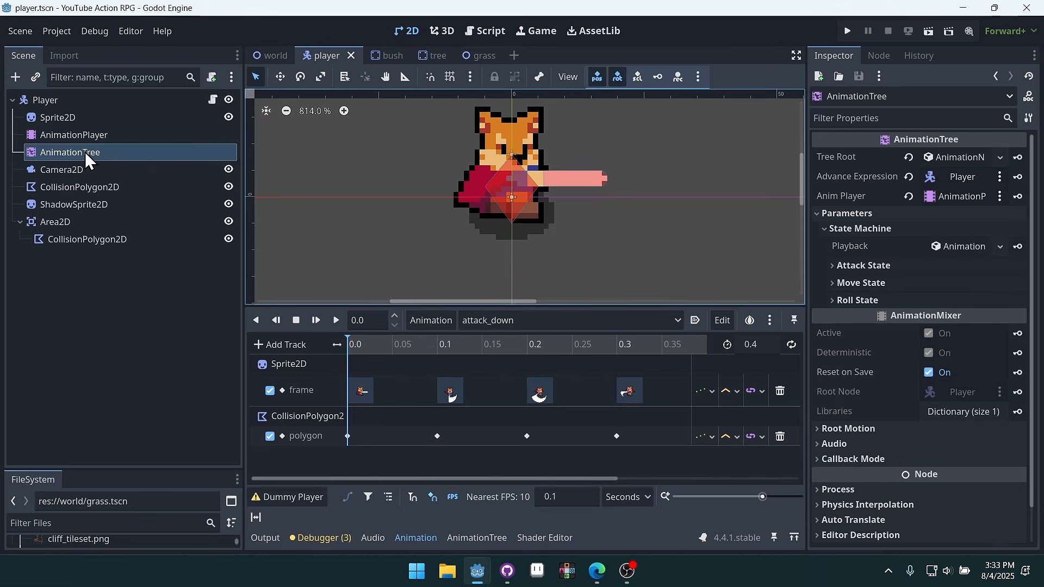
left_click(426, 538)
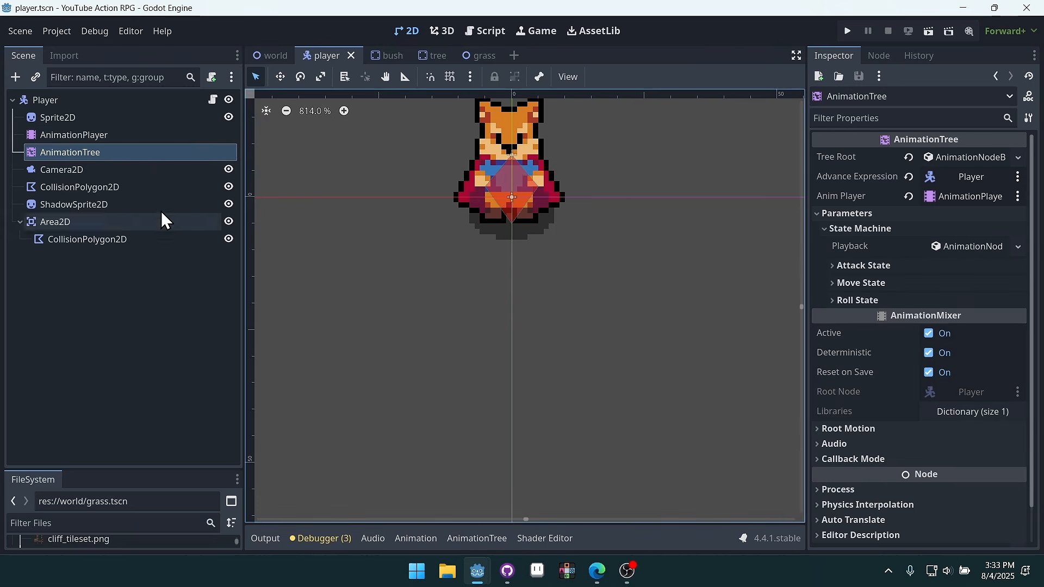
left_click(99, 136)
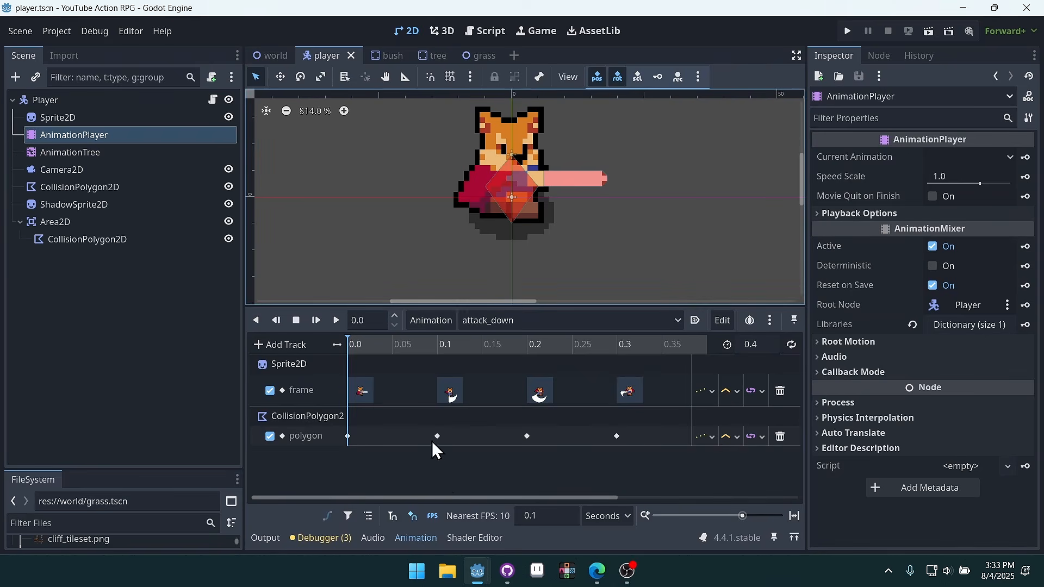
left_click_drag(462, 341, 340, 335)
left_click(93, 119)
left_click(98, 135)
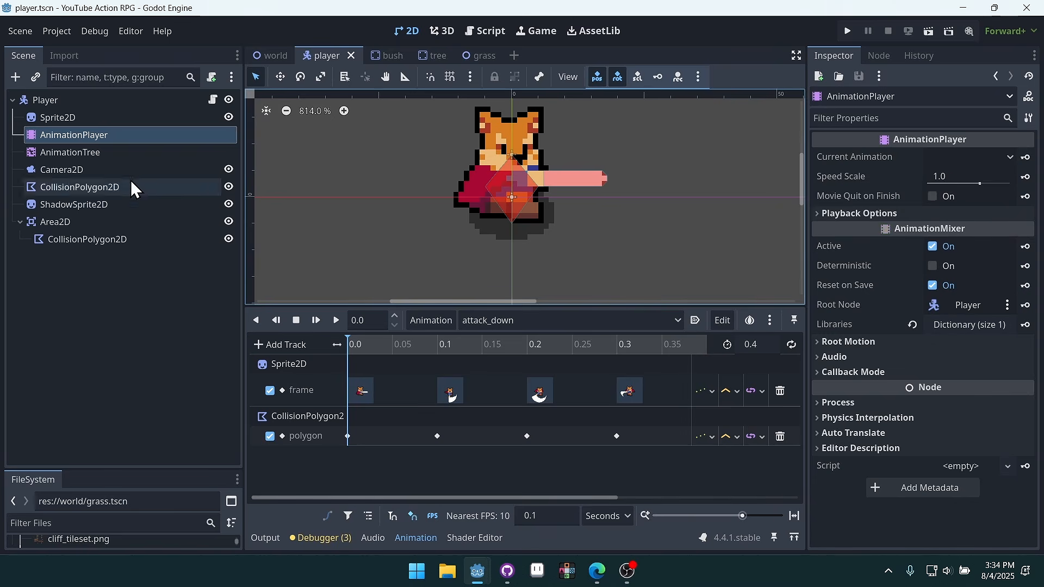
Open the AnimationTree's root blend tree in an enlarged editor and add a TimeScale node
left_click(105, 156)
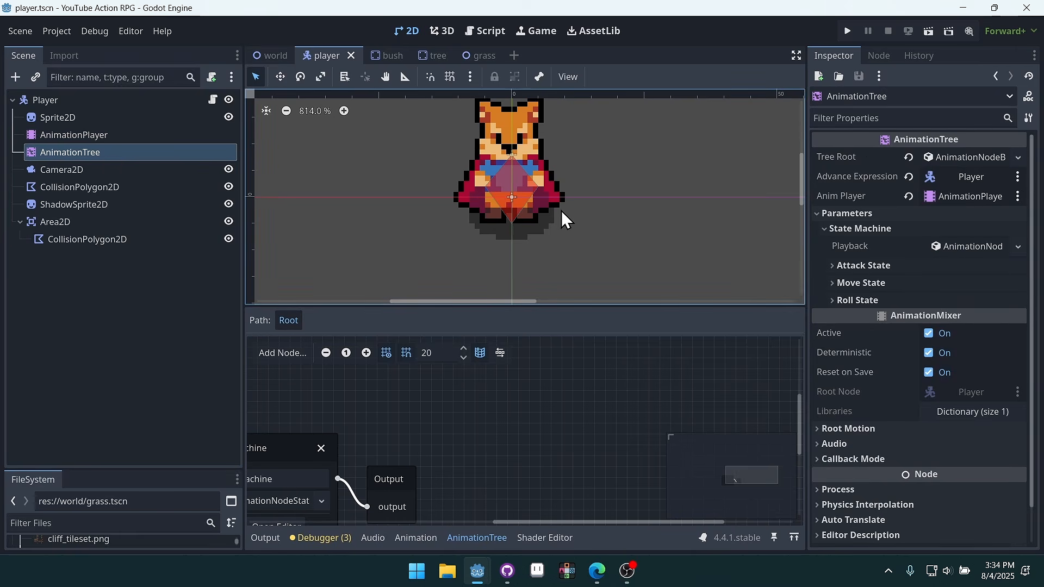
middle_click_drag(511, 410, 631, 374)
left_click(564, 305)
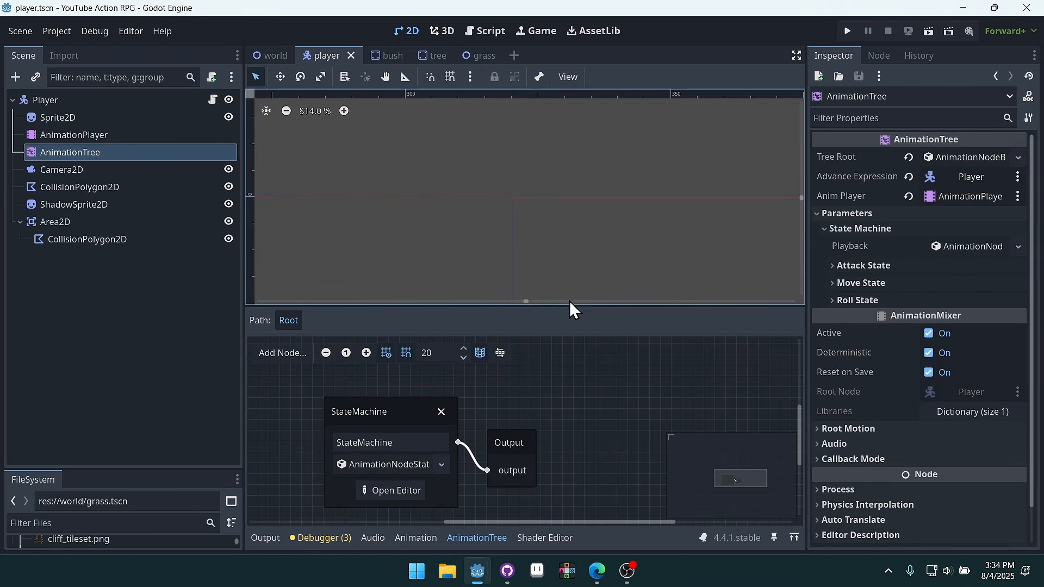
middle_click_drag(510, 234, 659, 211)
scroll(659, 210, "down", 5)
scroll(660, 210, "down", 3)
middle_click_drag(294, 209, 519, 210)
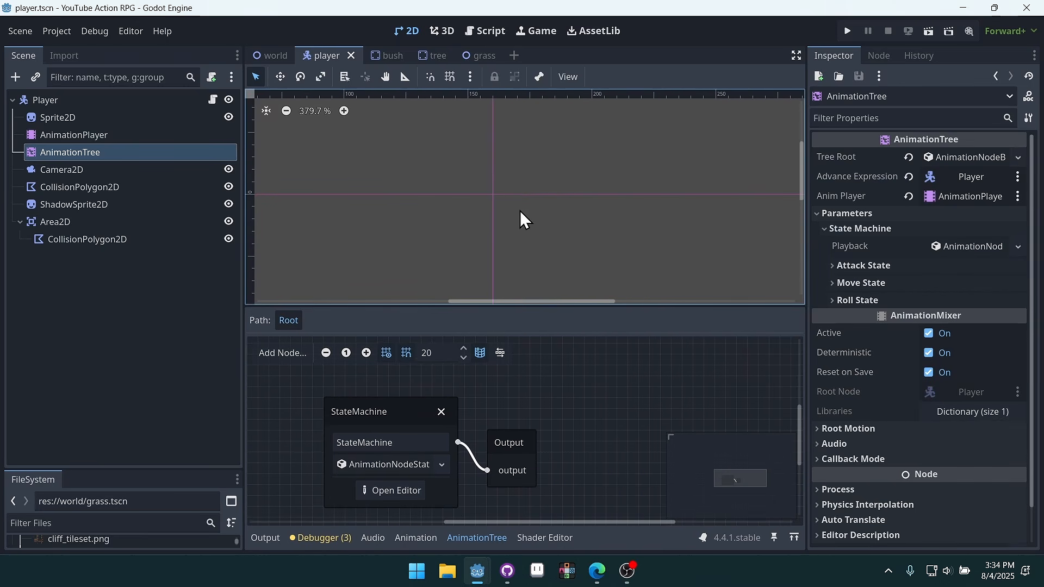
middle_click_drag(423, 211, 670, 199)
scroll(289, 189, "up", 4)
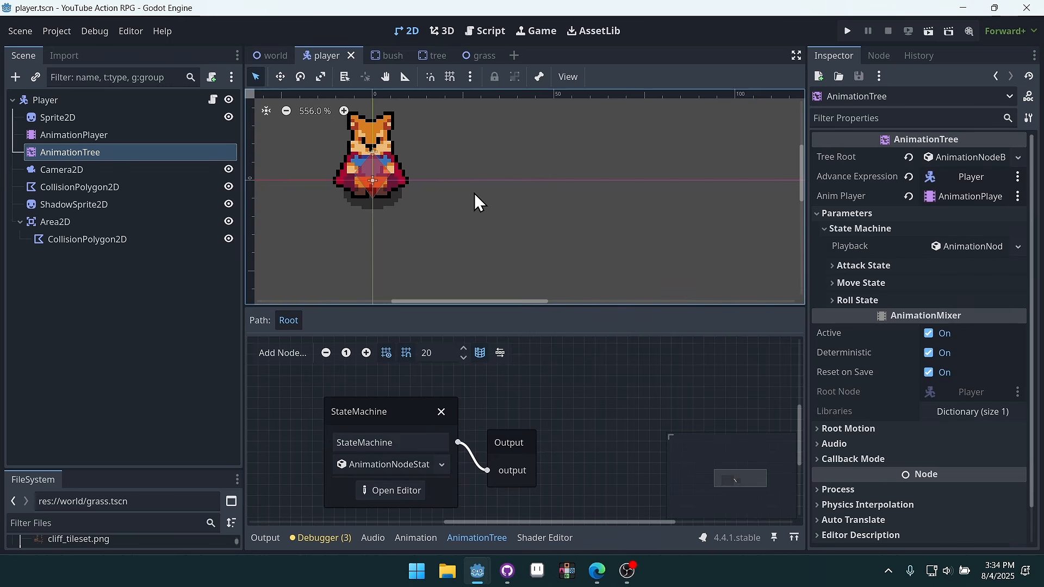
left_click_drag(512, 306, 499, 223)
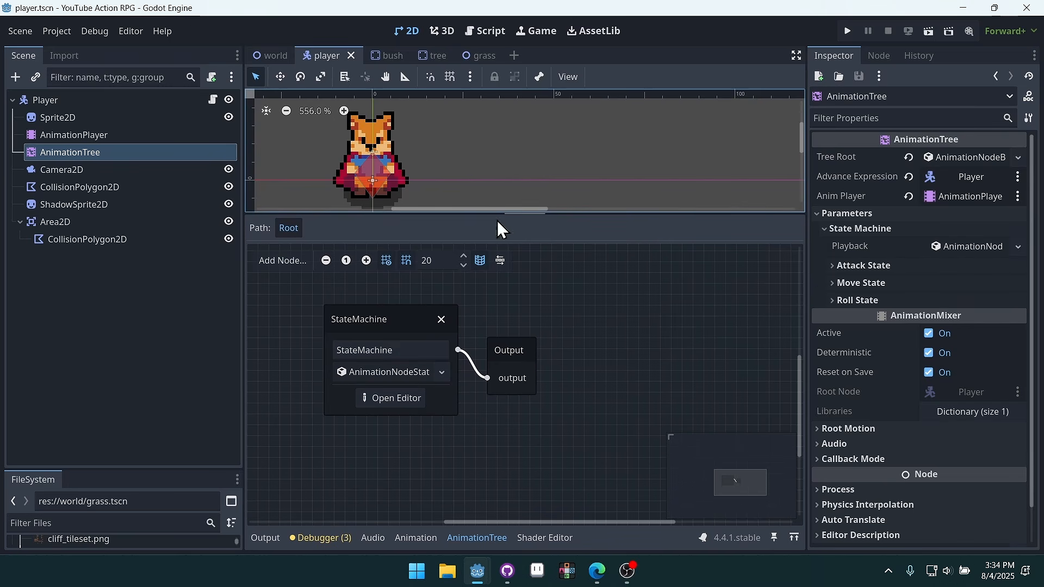
left_click(292, 260)
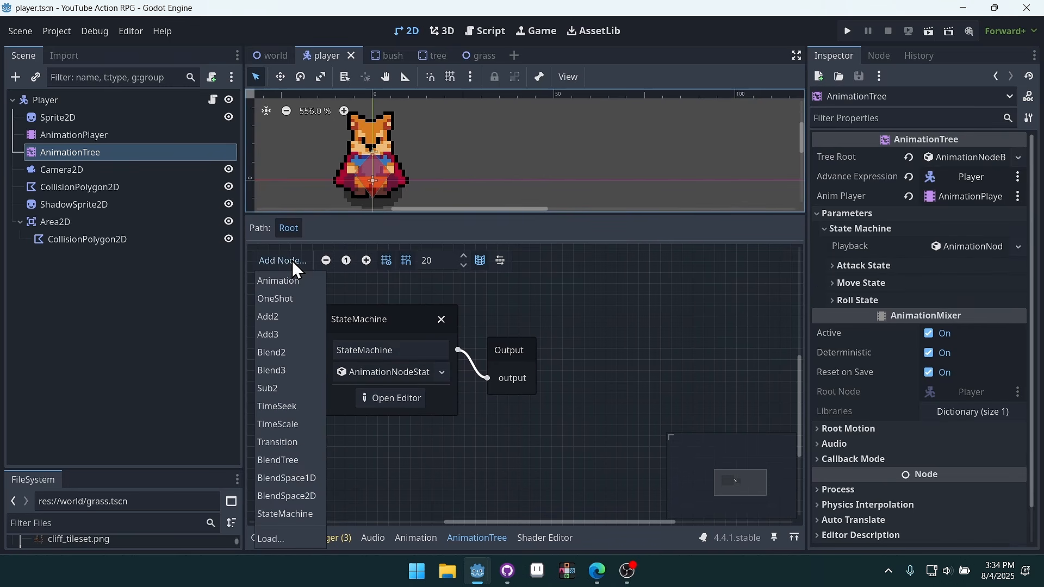
left_click(280, 407)
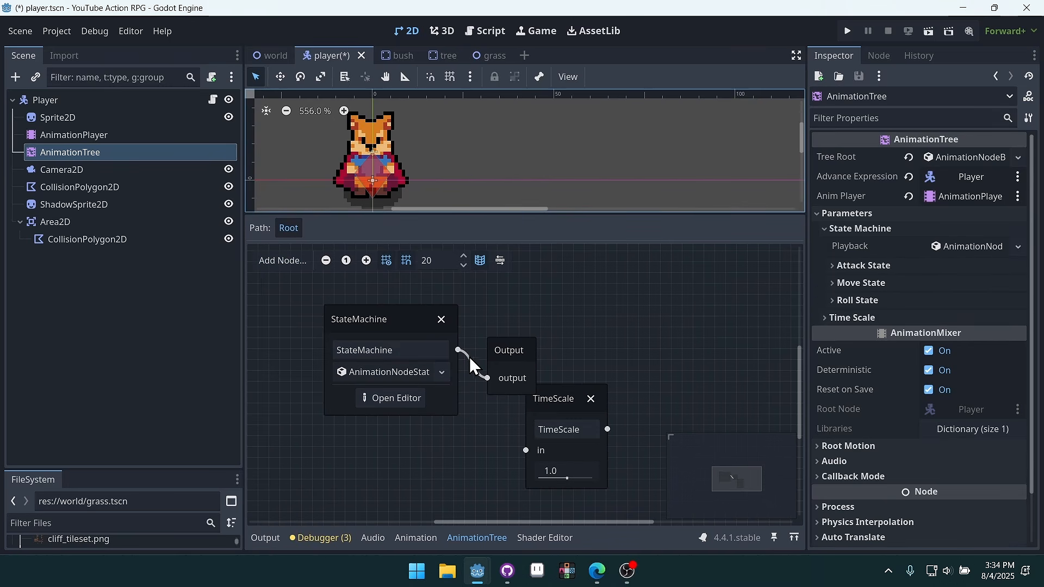
Wire the TimeScale node between StateMachine and Output, line the three nodes up in a row, and save the player scene
left_click_drag(519, 345, 696, 279)
left_click_drag(459, 350, 526, 451)
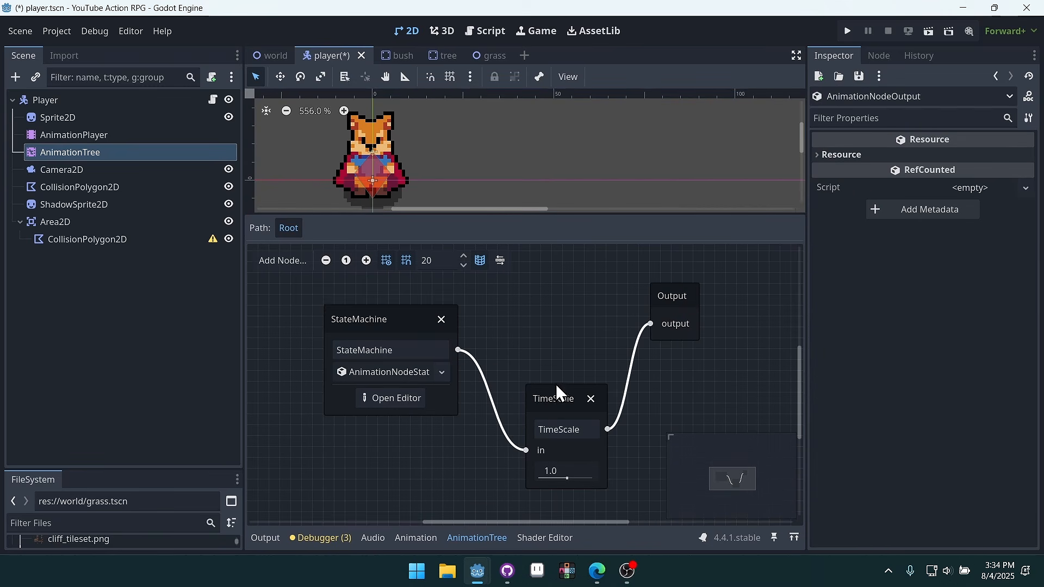
left_click_drag(556, 384, 515, 300)
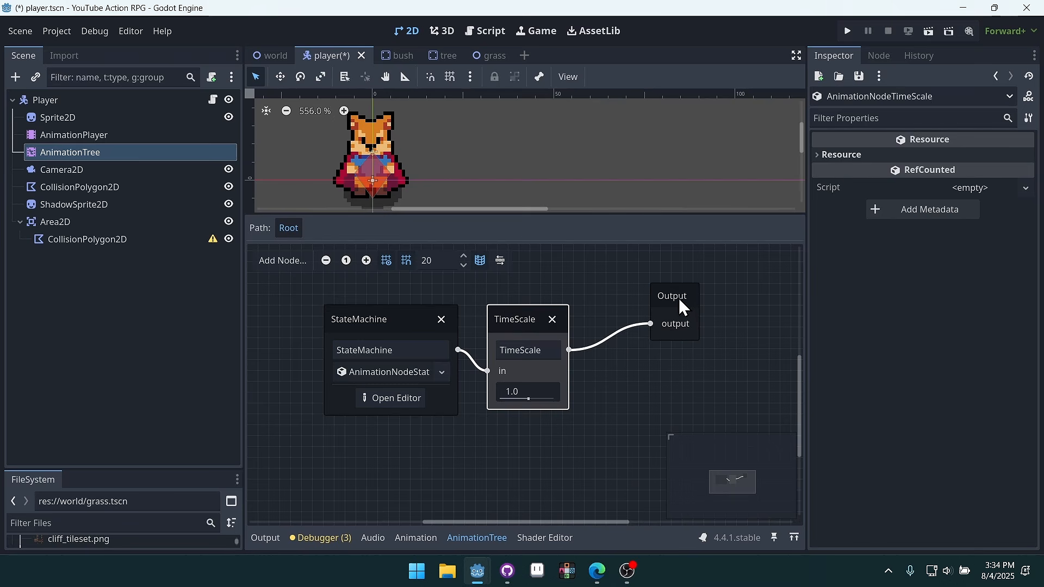
left_click_drag(681, 305, 610, 334)
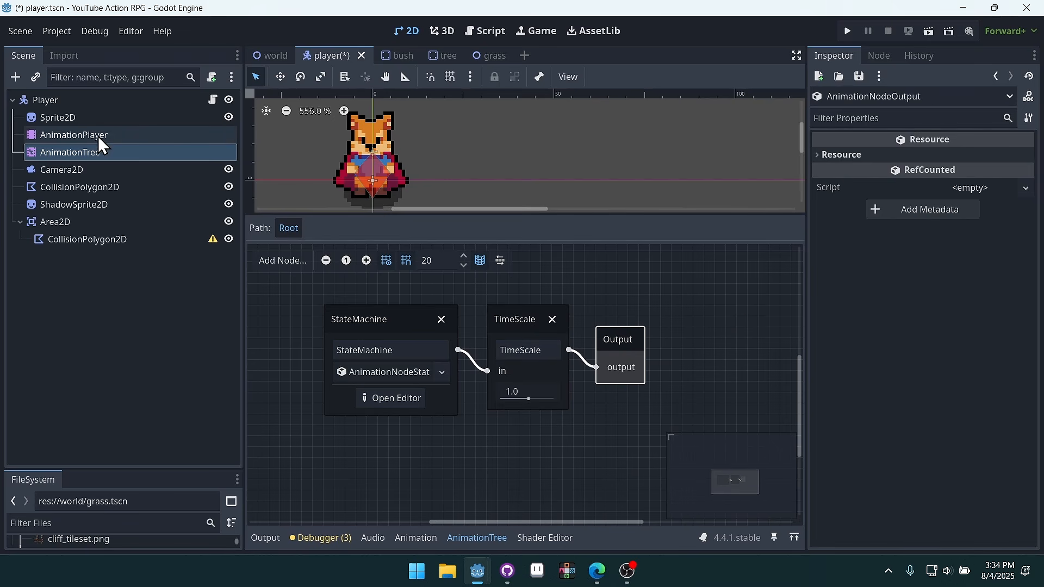
key("ctrl+s")
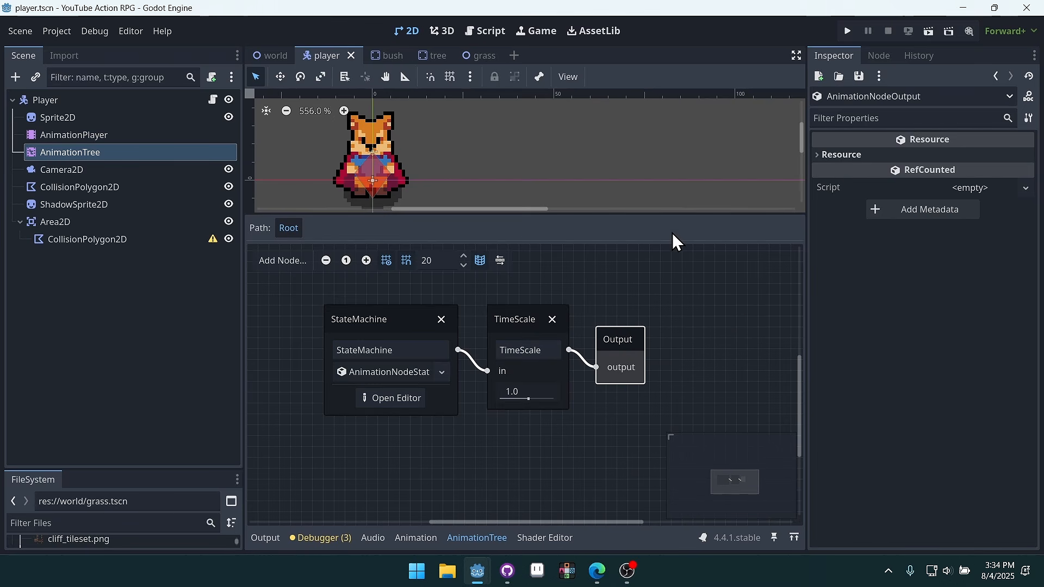
Compare the Callback Mode settings of the AnimationPlayer with those of the AnimationTree
left_click(102, 135)
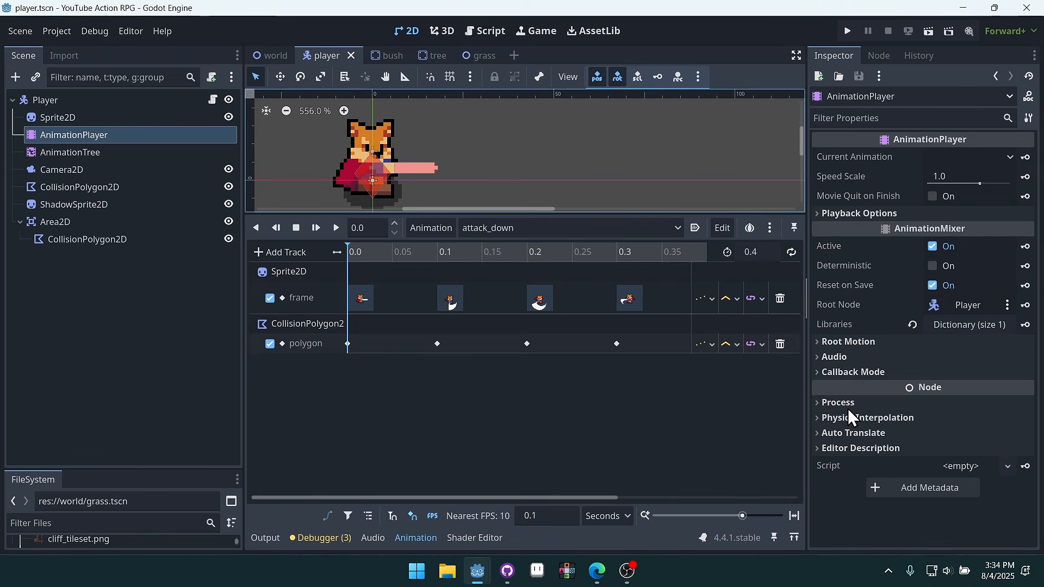
left_click(885, 374)
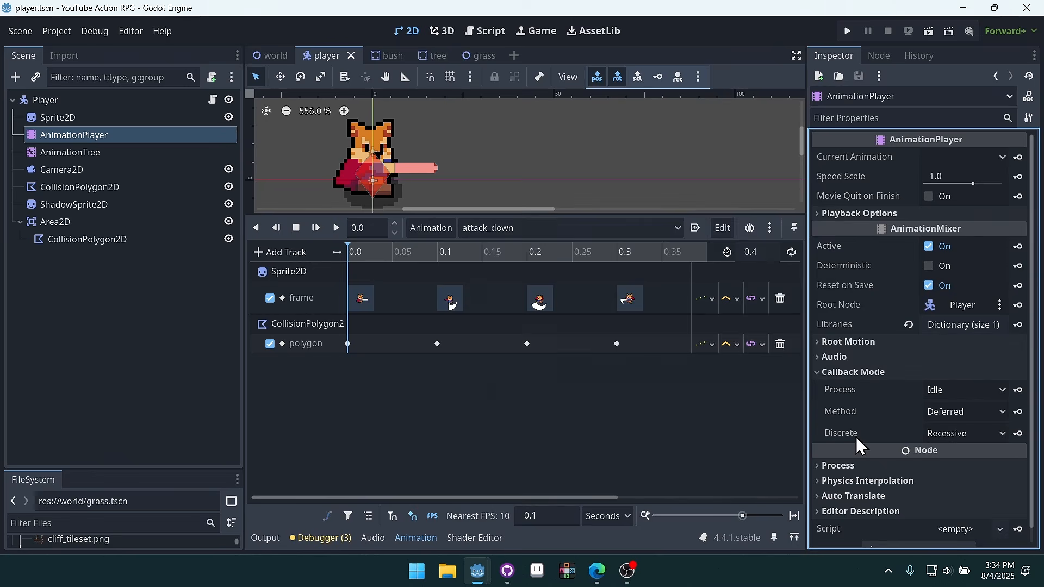
mouse_move(857, 437)
left_click(68, 153)
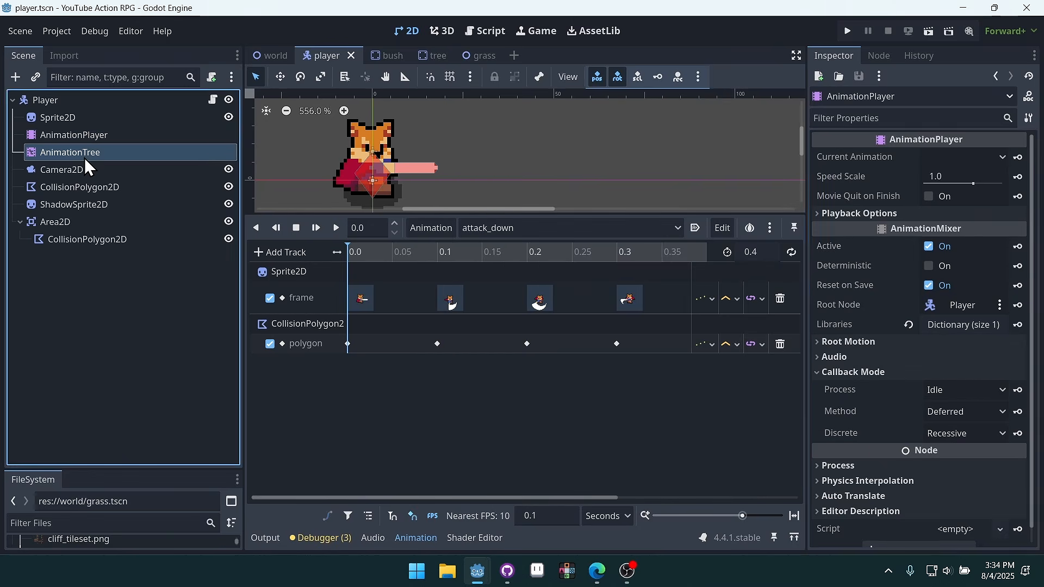
scroll(950, 427, "down", 1)
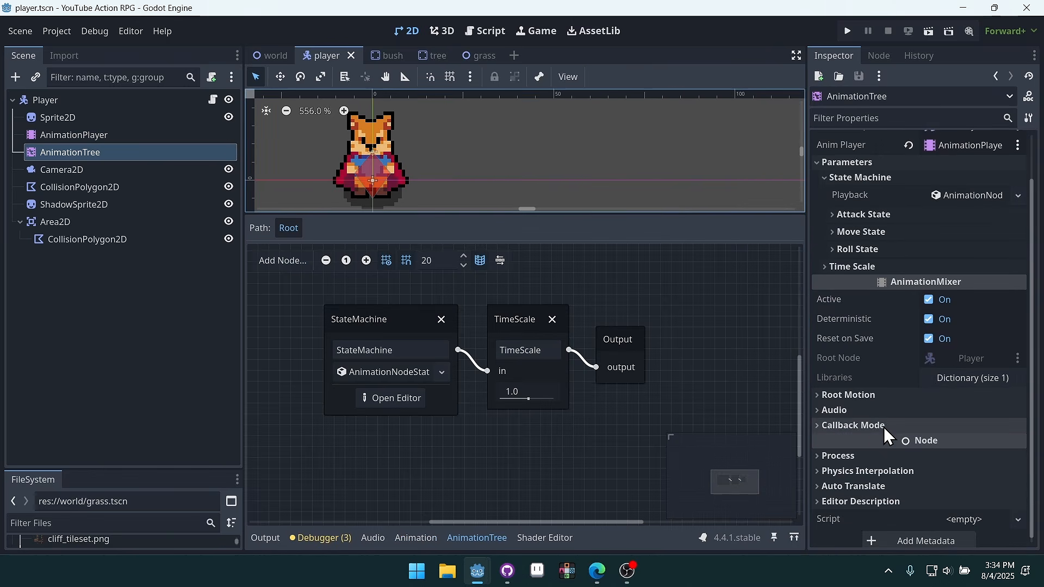
left_click(880, 426)
scroll(892, 413, "down", 1)
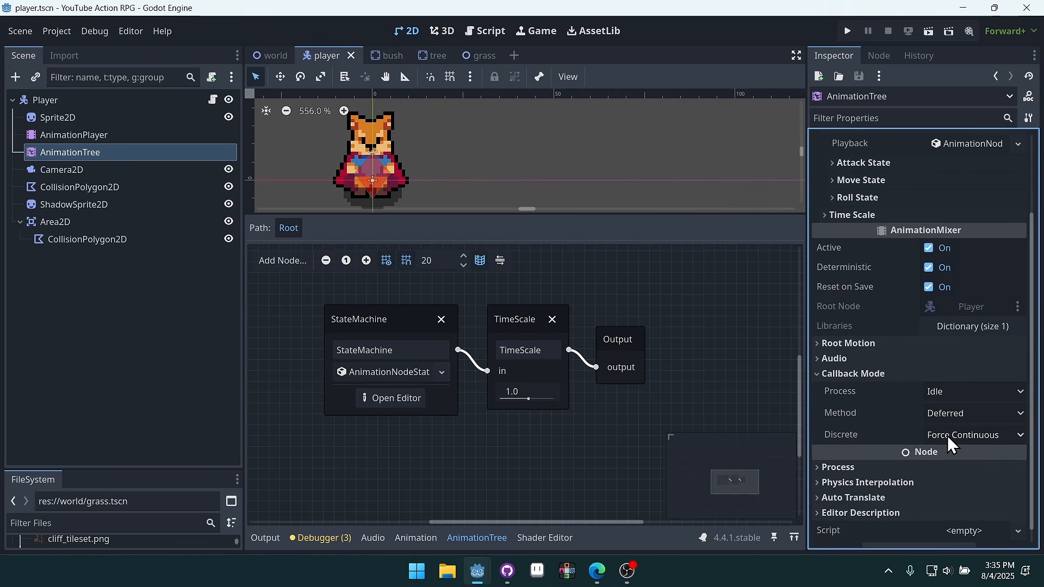
Review the available choices and the description of the AnimationTree's Discrete callback mode
left_click(962, 438)
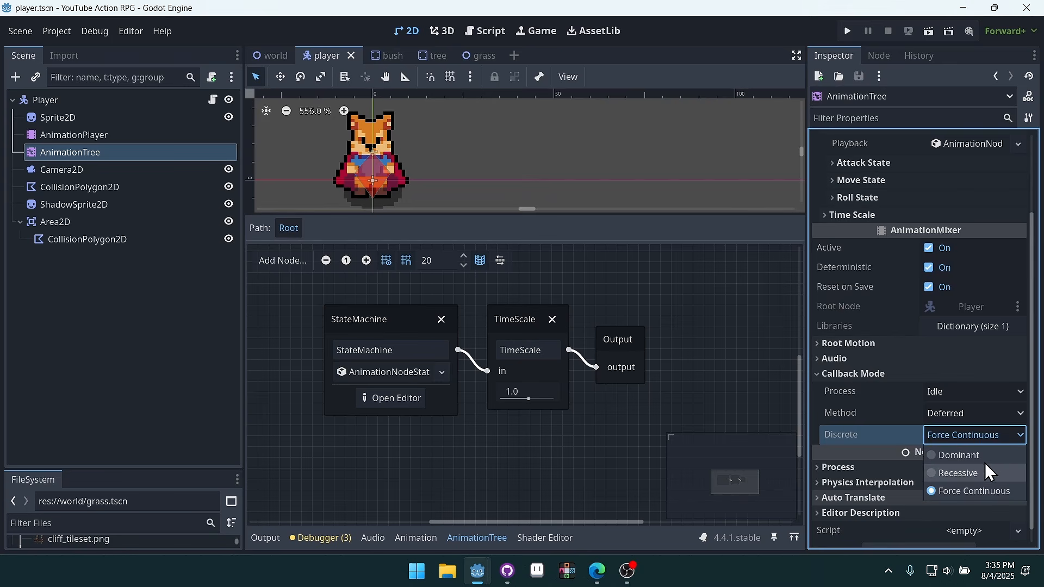
left_click(893, 439)
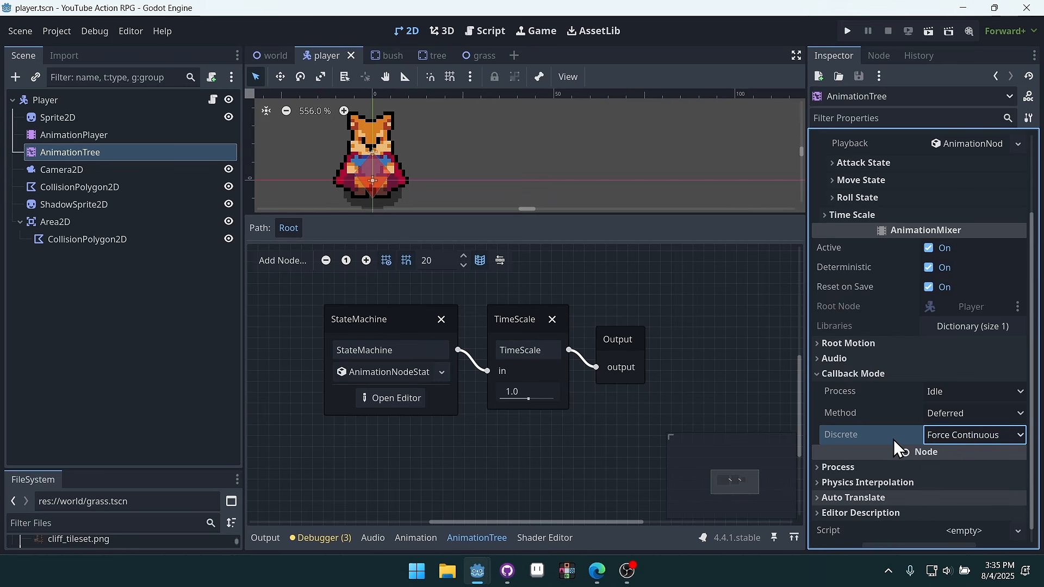
mouse_move(876, 436)
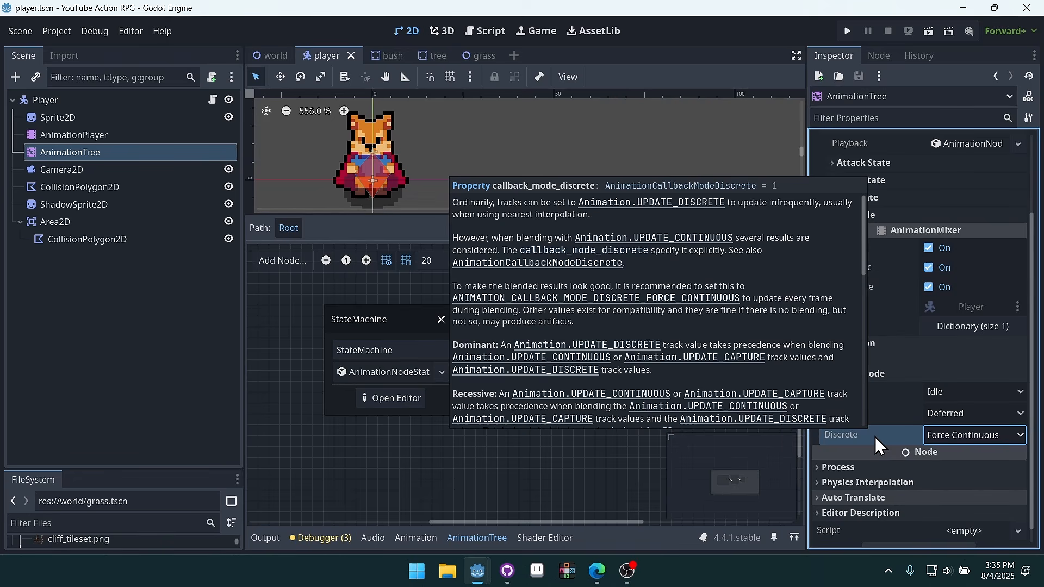
Set the AnimationTree's Discrete callback mode to Recessive, matching the AnimationPlayer, and save the player scene
left_click(205, 295)
left_click(101, 135)
left_click(97, 153)
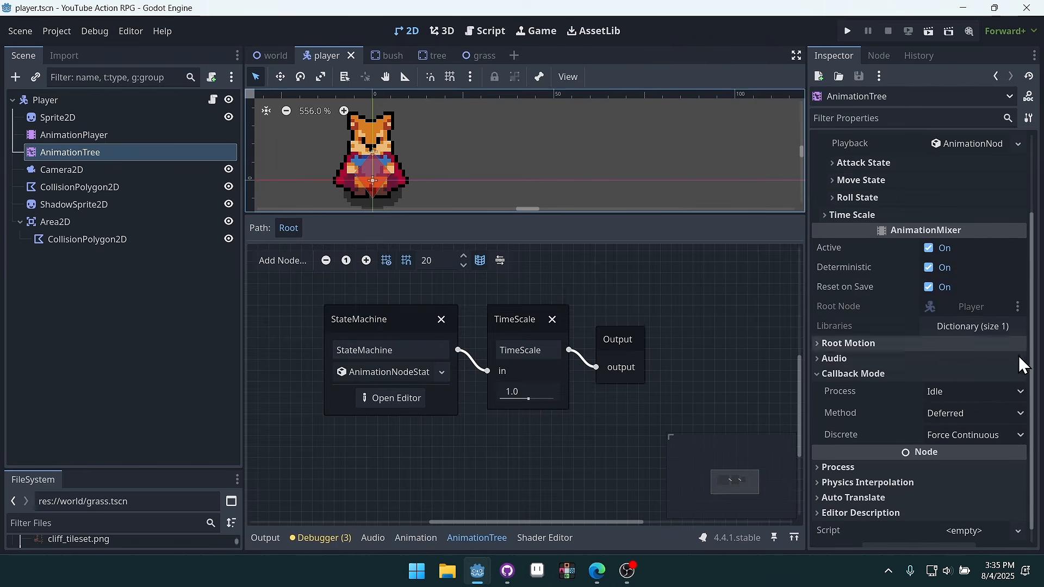
left_click(970, 433)
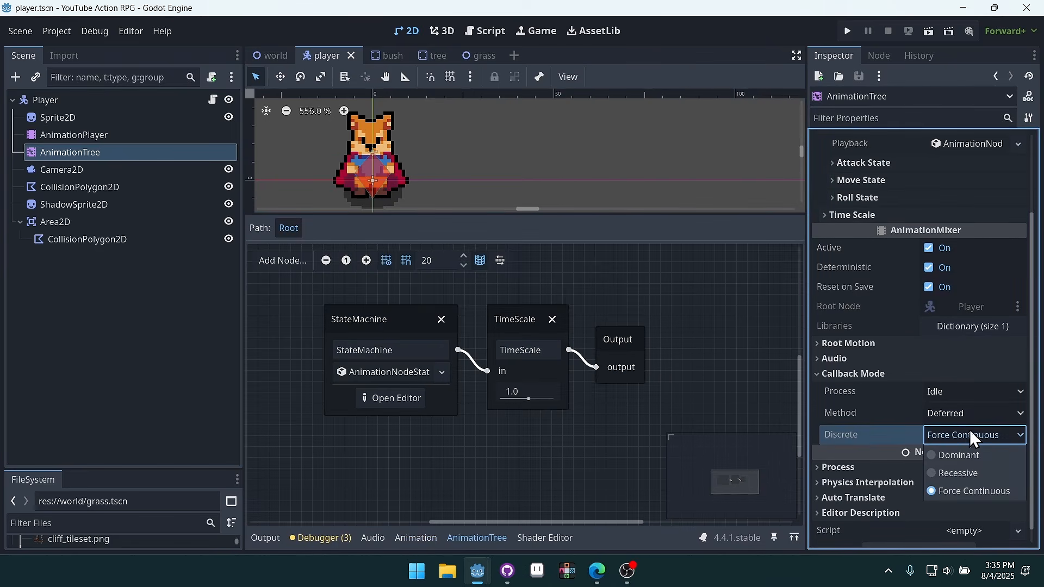
left_click(964, 475)
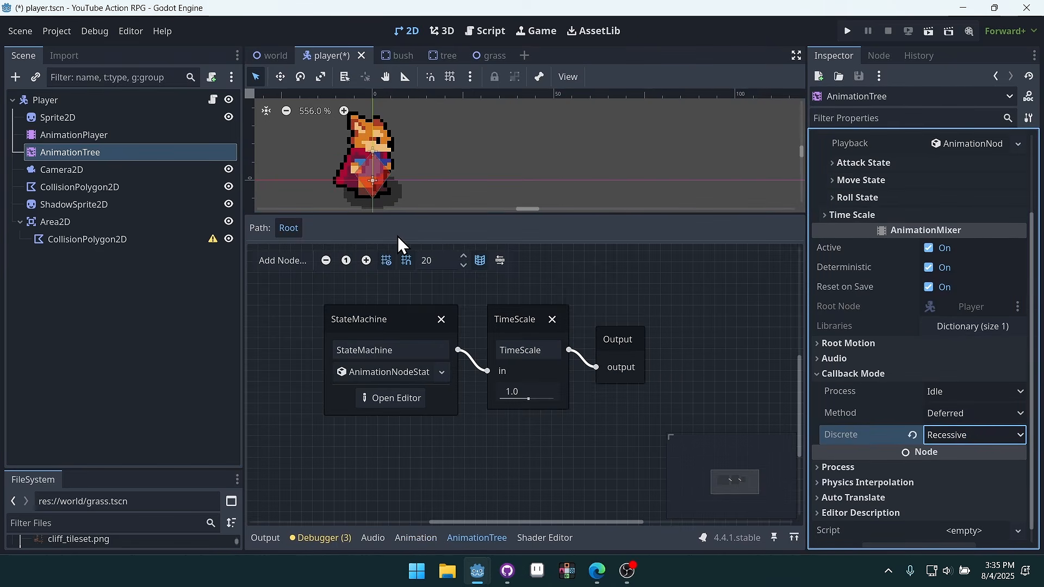
key("ctrl+s")
left_click(81, 136)
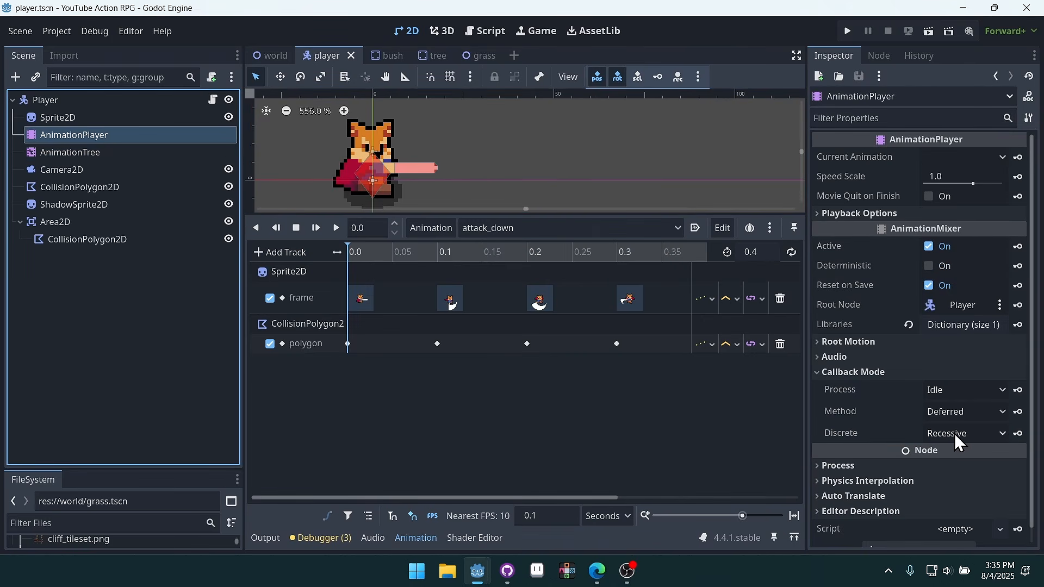
Run the project, test the player's attack on the grass near the water, and close the game
left_click(848, 31)
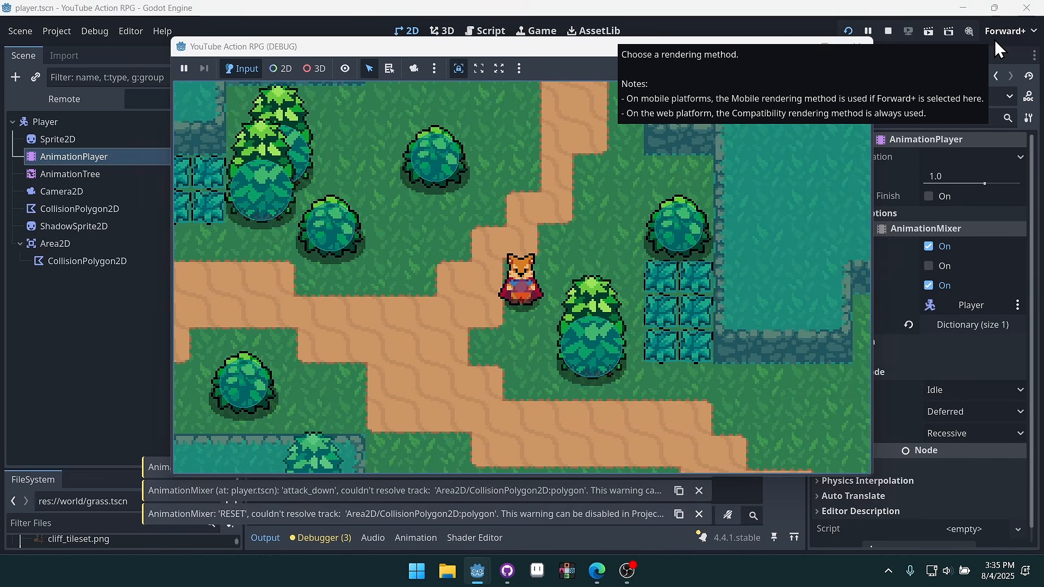
key("Left")
key("Up")
key("Right")
key("Down")
key("space")
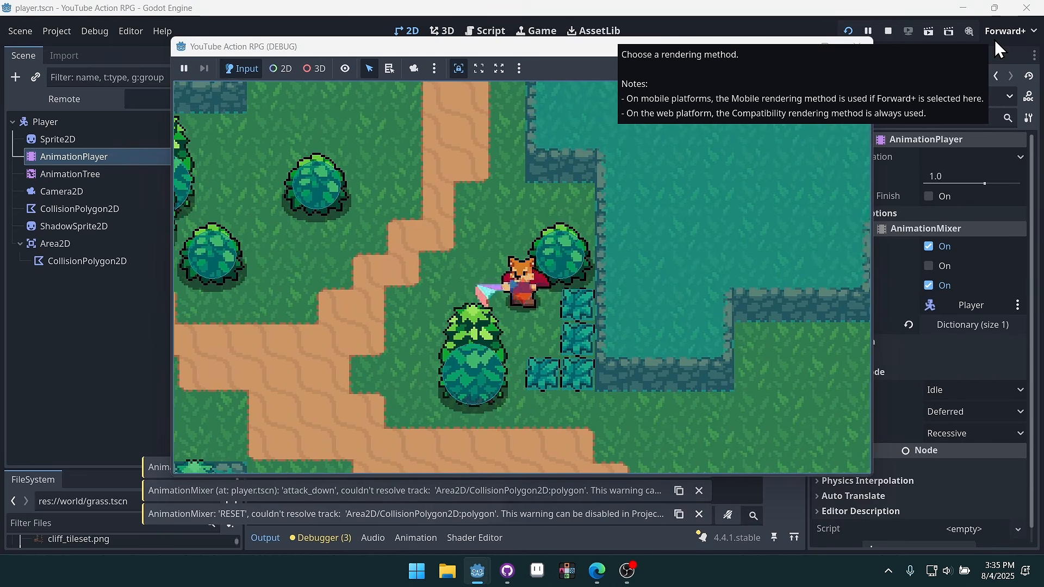
key("Down")
key("Right")
key("Down")
key("space")
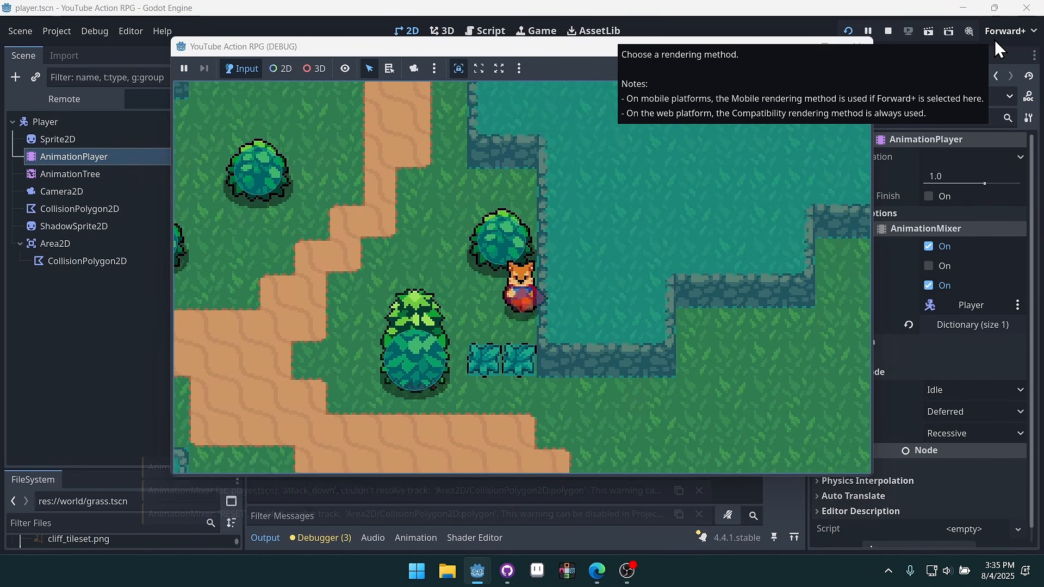
key("Down")
key("space")
key("Left")
key("Down")
key("Left")
key("Up")
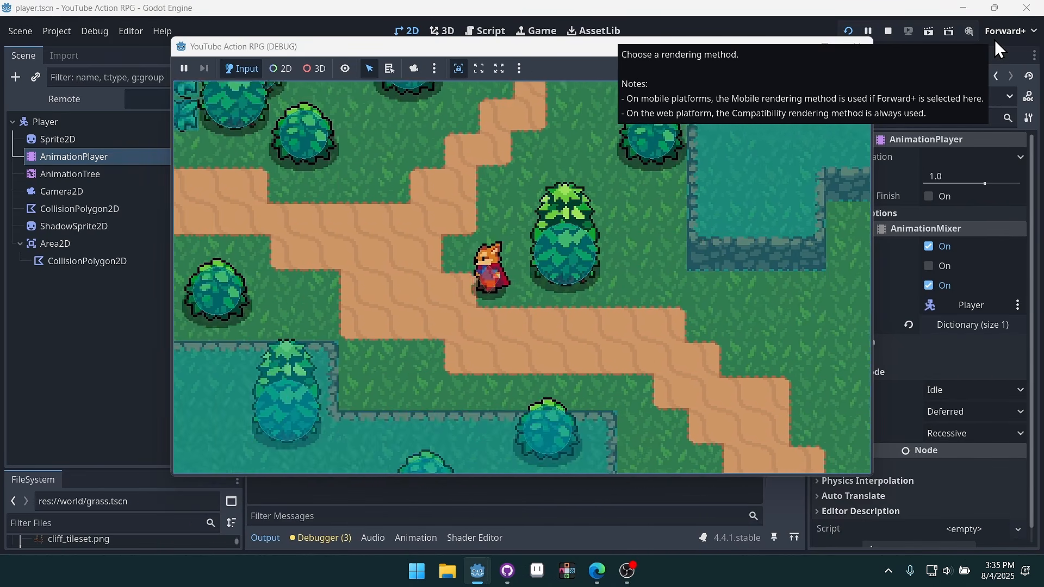
left_click(856, 47)
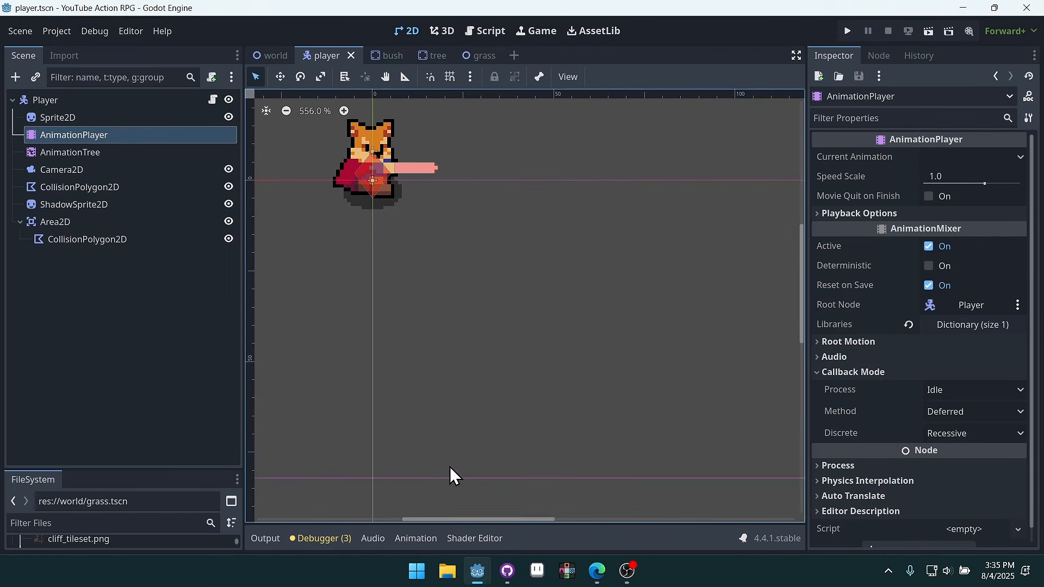
Save the player scene and load the attack_down animation for the AnimationTree with the player sprite in view
left_click(340, 538)
left_click(337, 539)
key("ctrl+s")
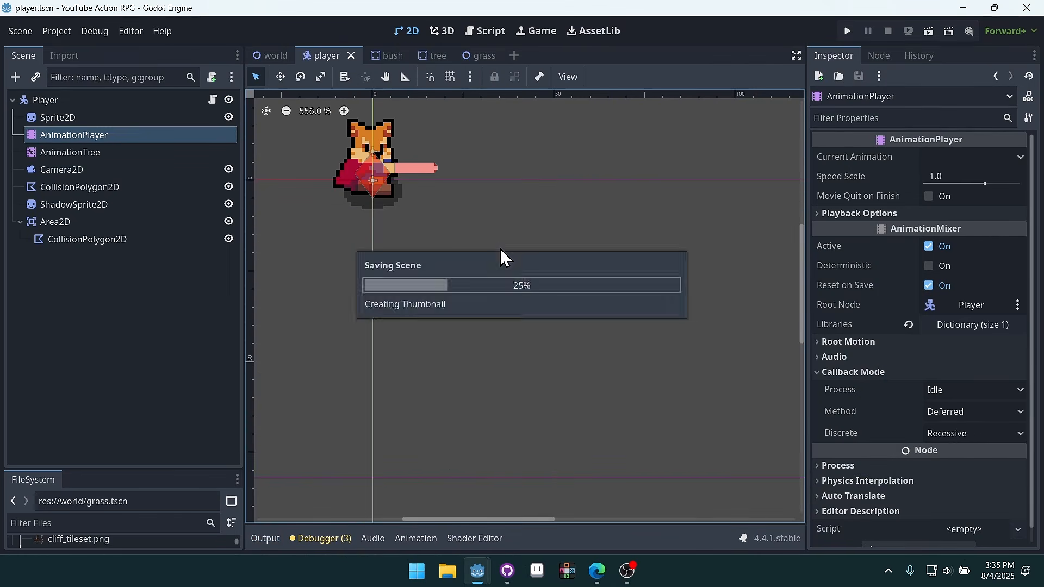
middle_click_drag(500, 253, 597, 309)
scroll(597, 266, "up", 6)
middle_click_drag(601, 228, 625, 246)
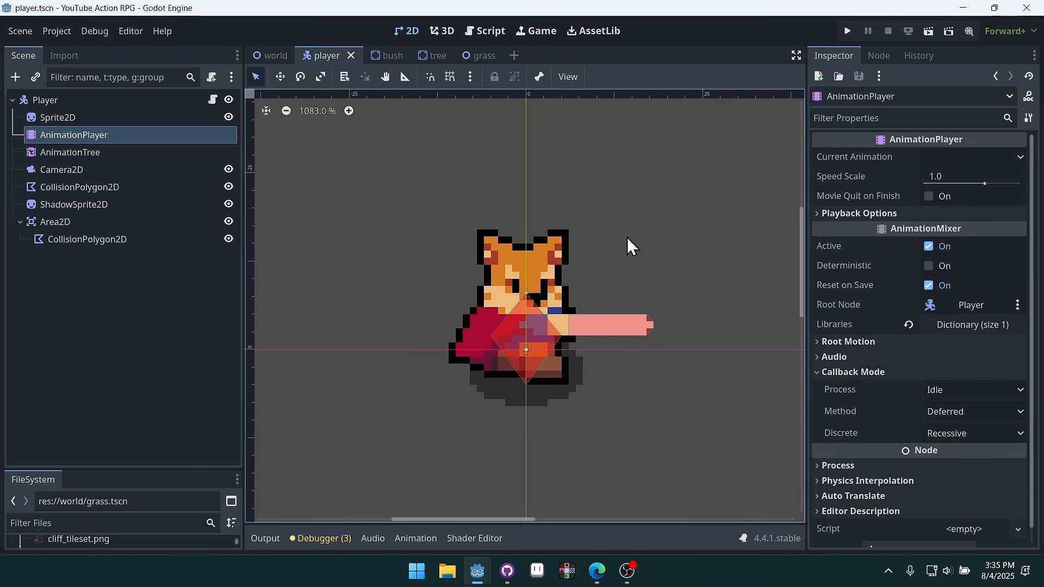
left_click(98, 153)
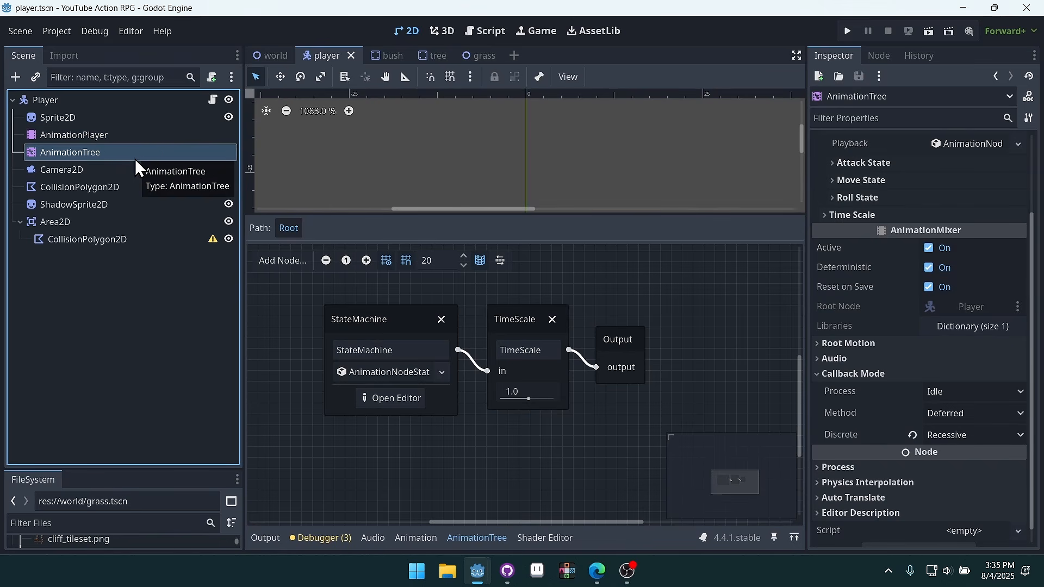
left_click(416, 538)
left_click(492, 229)
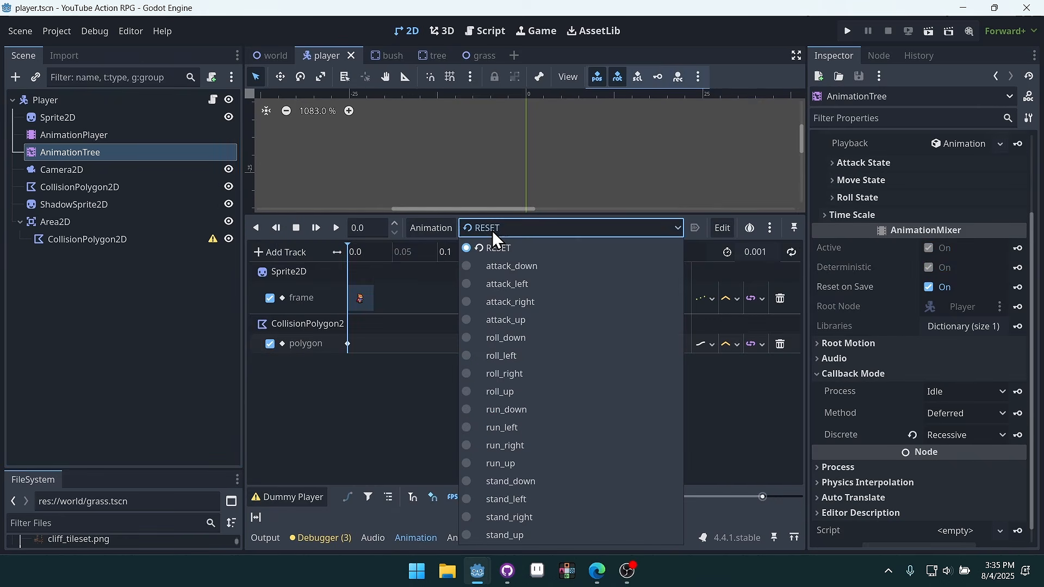
left_click(536, 269)
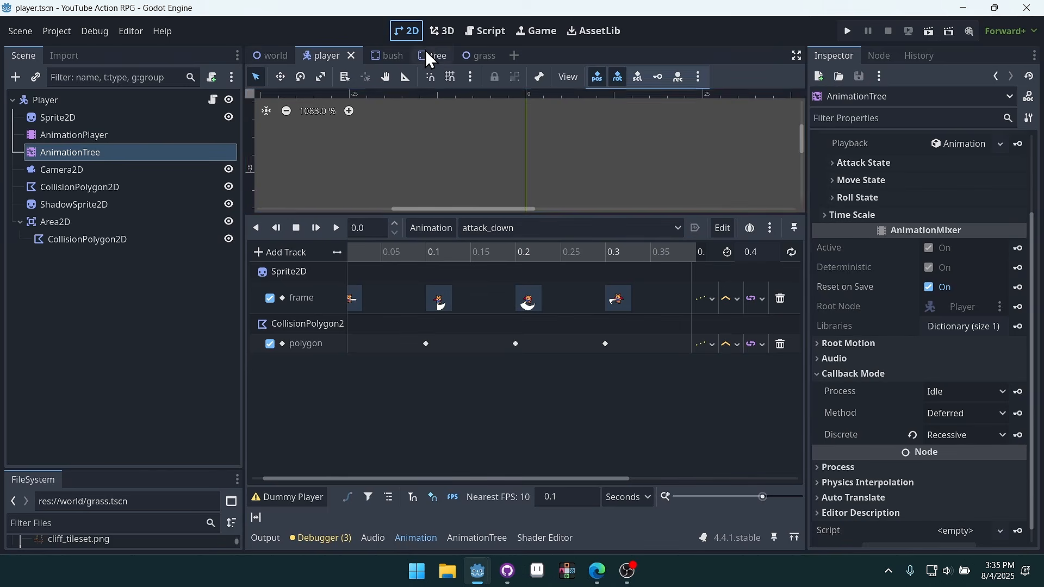
middle_click_drag(522, 175, 573, 138)
scroll(573, 138, "down", 5)
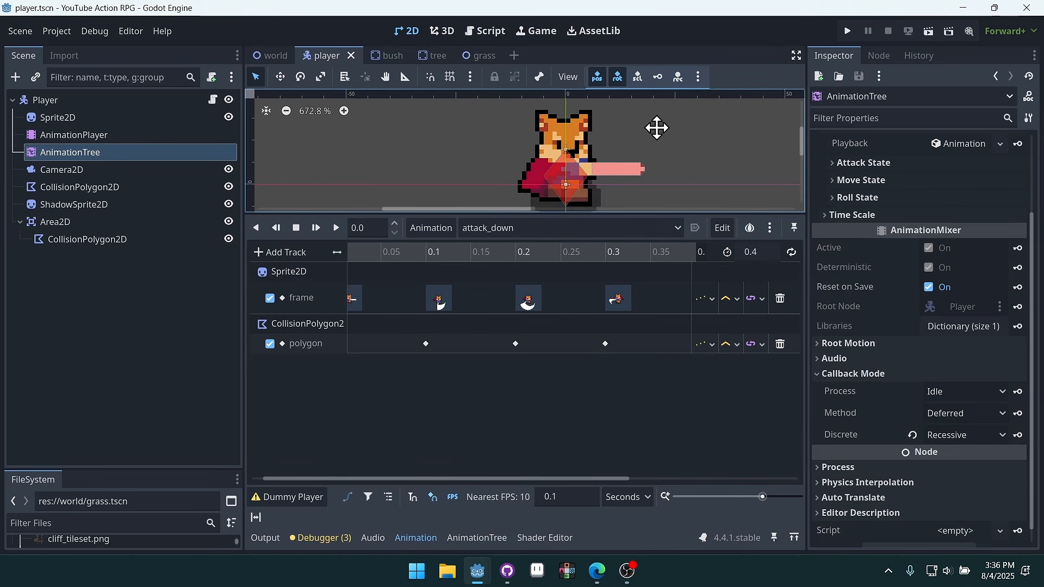
Look through the list of player animations and inspect the properties of the Area2D node
left_click(481, 236)
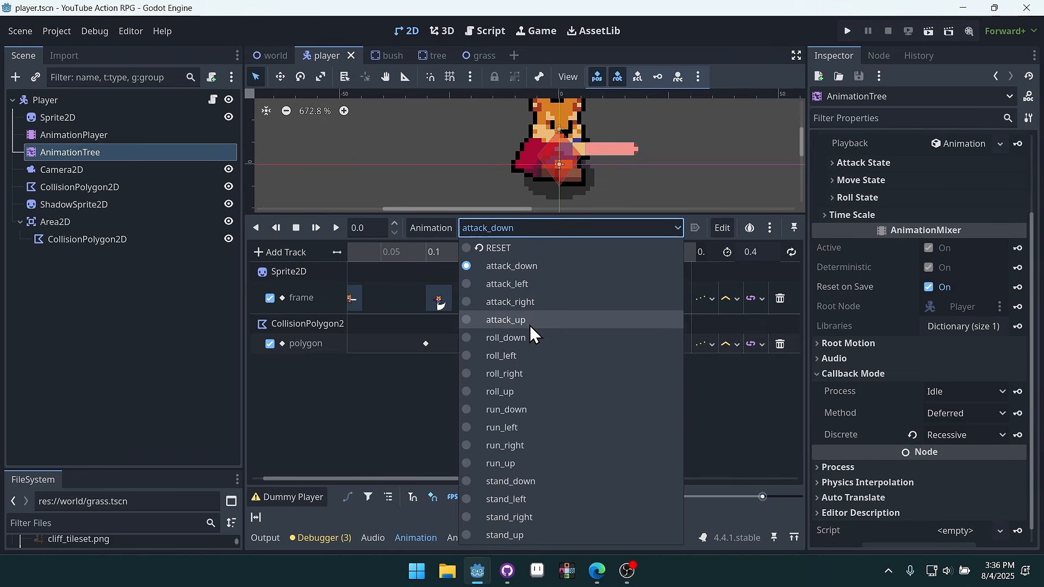
left_click(661, 48)
left_click(72, 221)
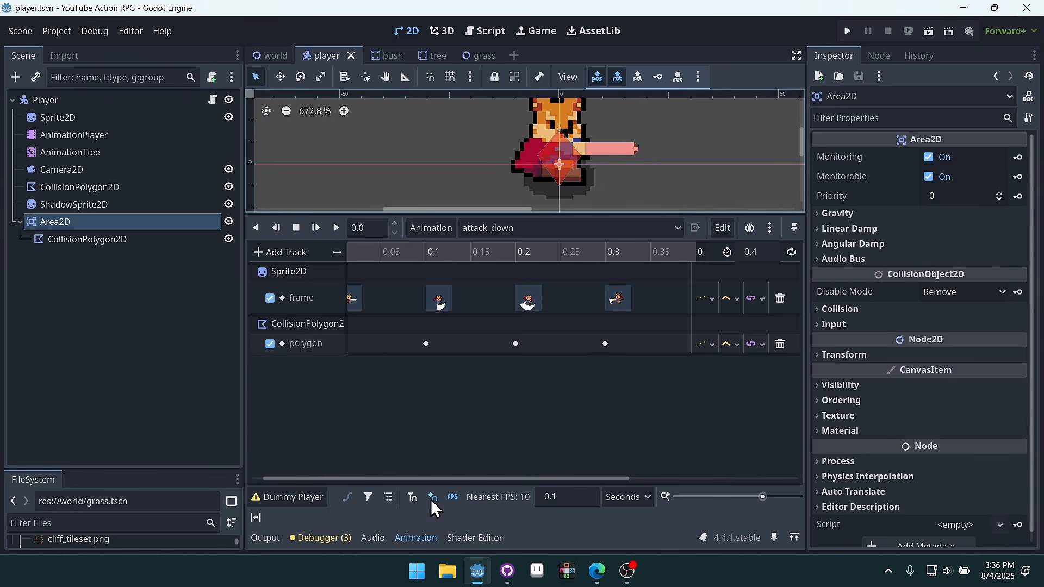
mouse_move(818, 342)
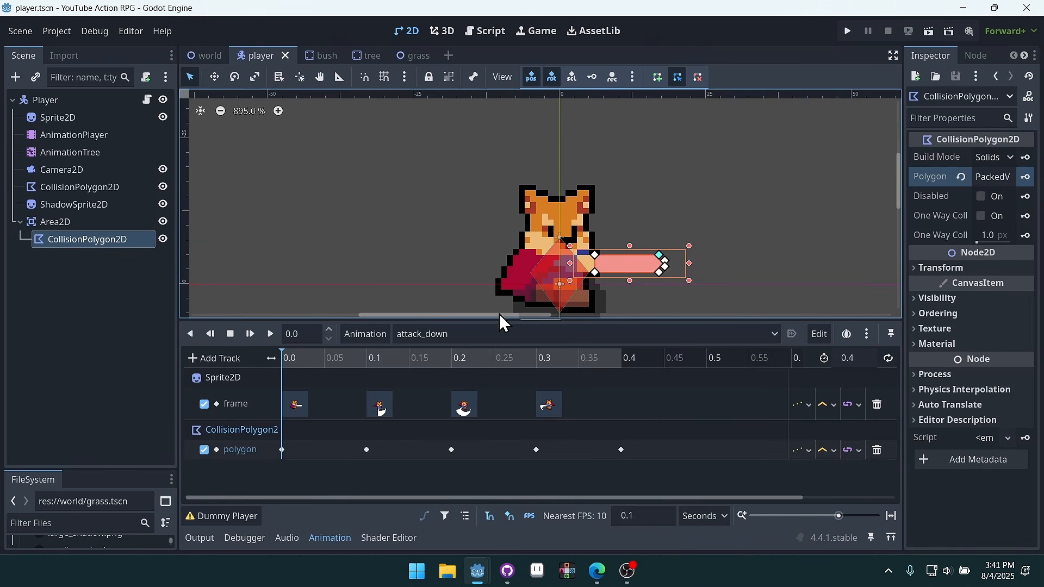
Inspect the attack_left animation's polygon key at 0.4 s and the update mode choices of its polygon track
left_click(488, 335)
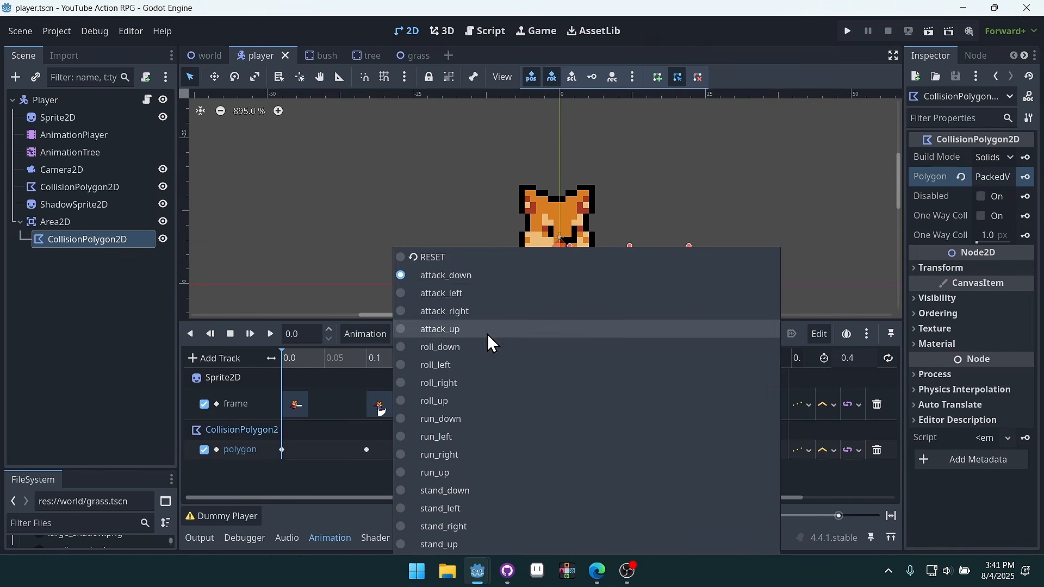
left_click(446, 292)
middle_click_drag(615, 416, 653, 419)
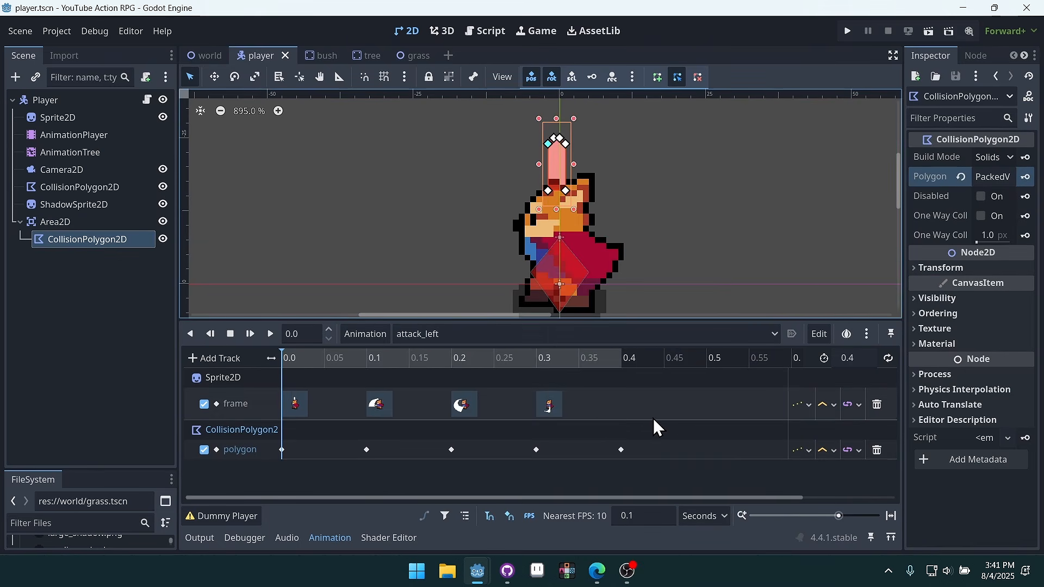
left_click(623, 358)
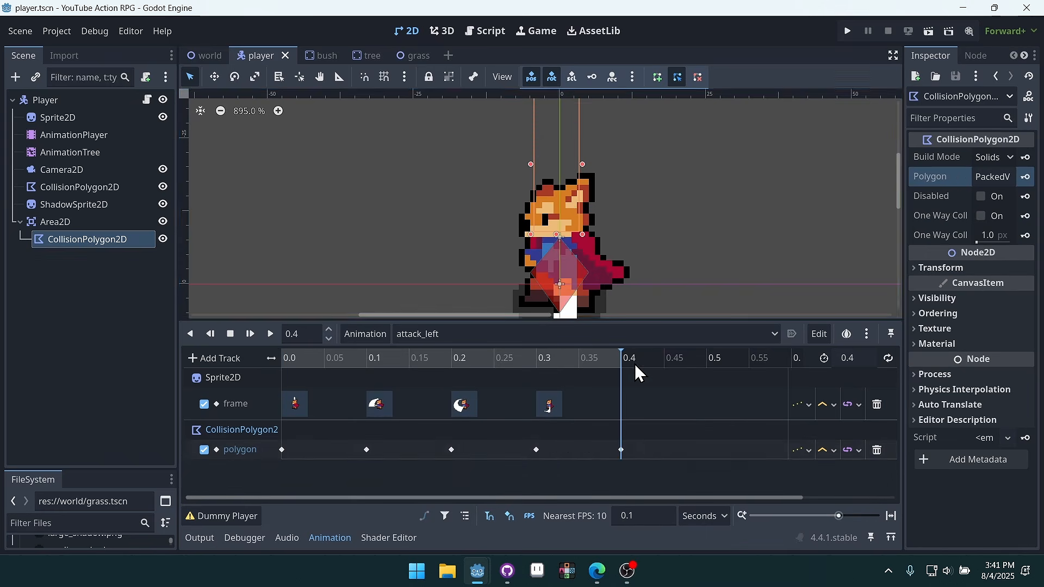
scroll(664, 217, "down", 4)
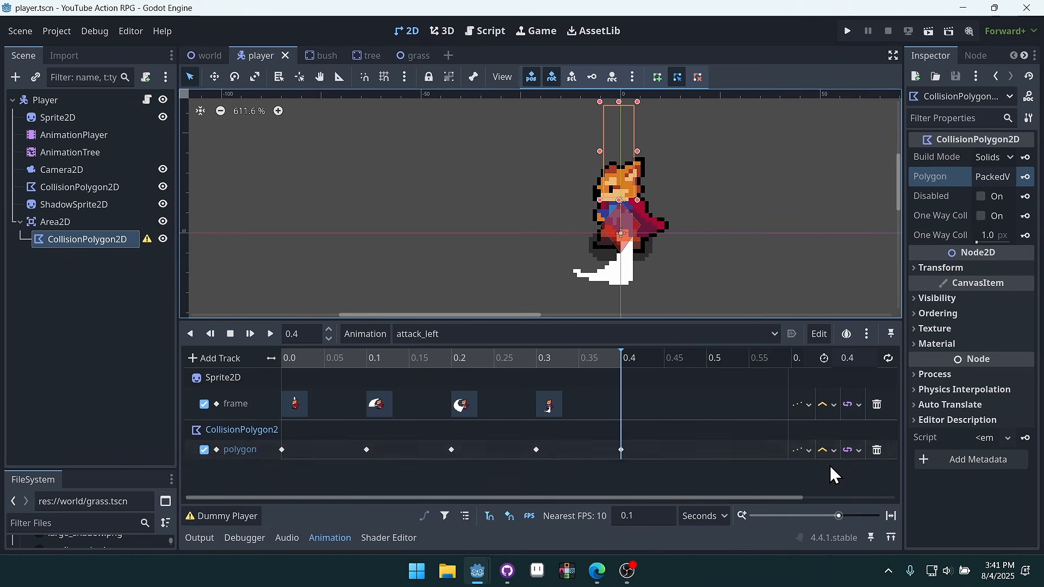
left_click(797, 450)
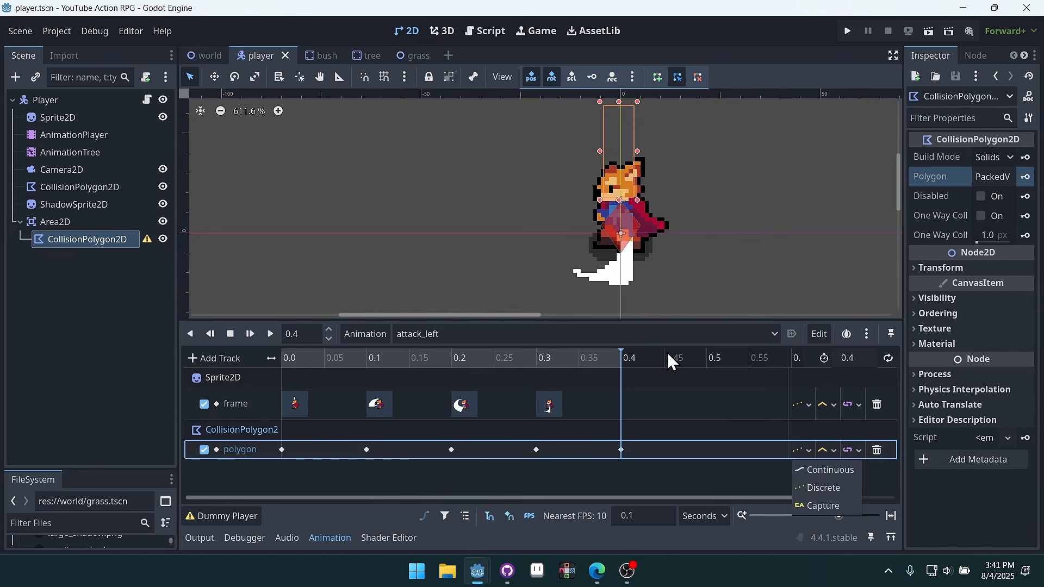
left_click(527, 331)
Preview the attack_right and attack_up animations up to 0.4 s to check their polygon keys, and save the player scene
left_click(523, 335)
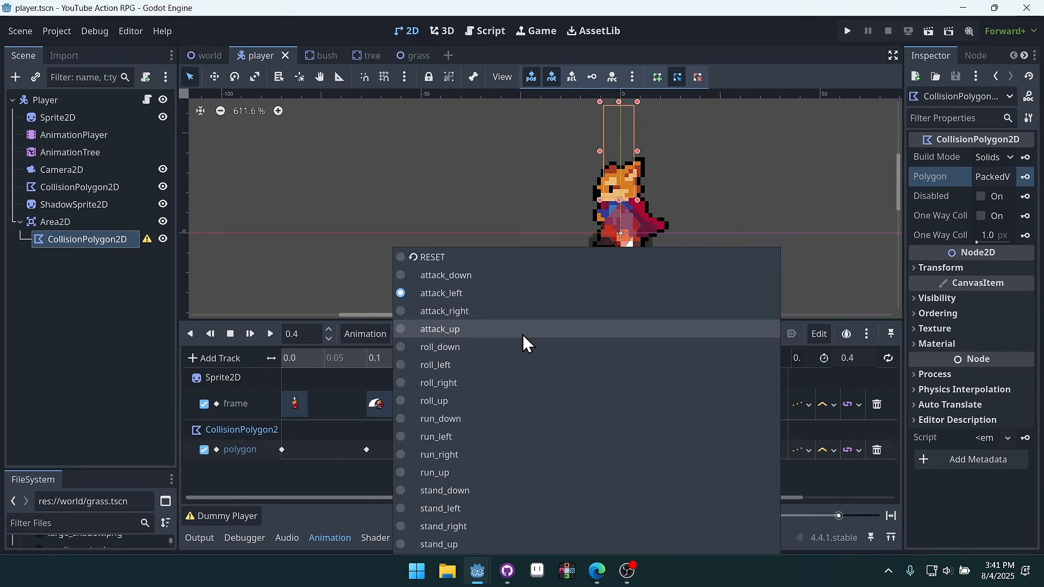
left_click(459, 312)
left_click_drag(293, 357, 602, 361)
left_click(472, 333)
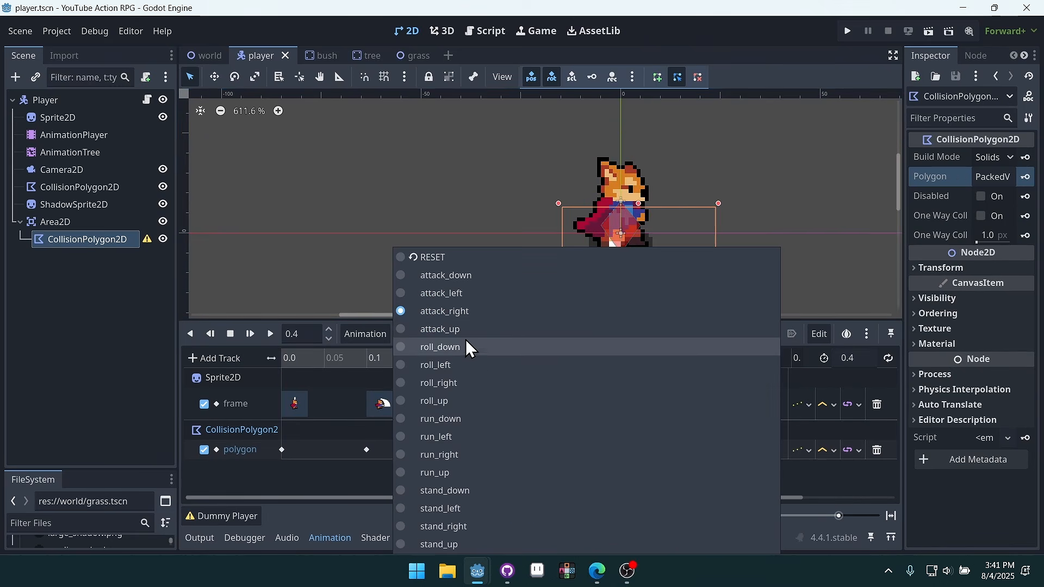
left_click(440, 329)
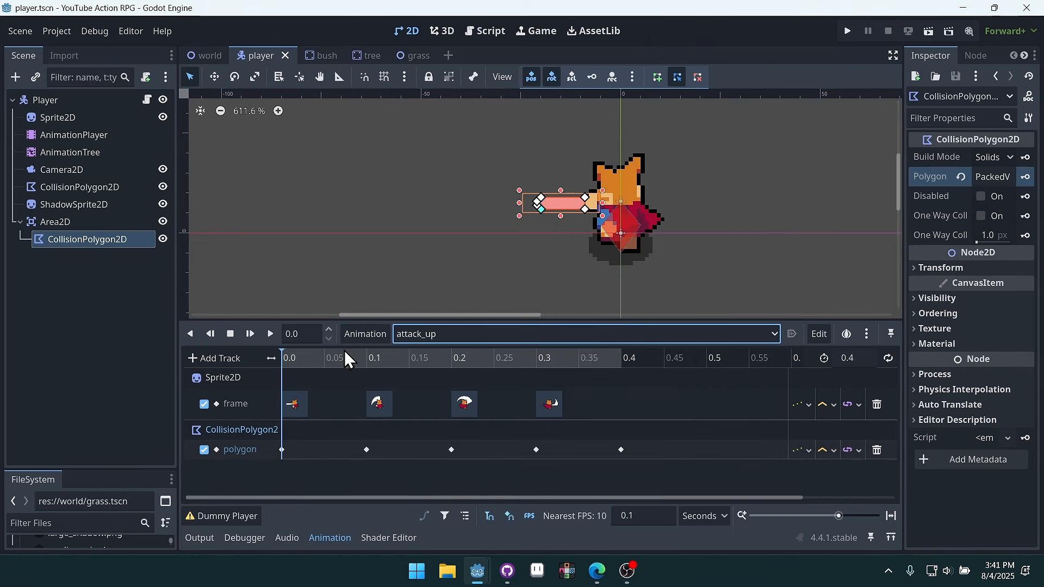
left_click_drag(296, 358, 634, 373)
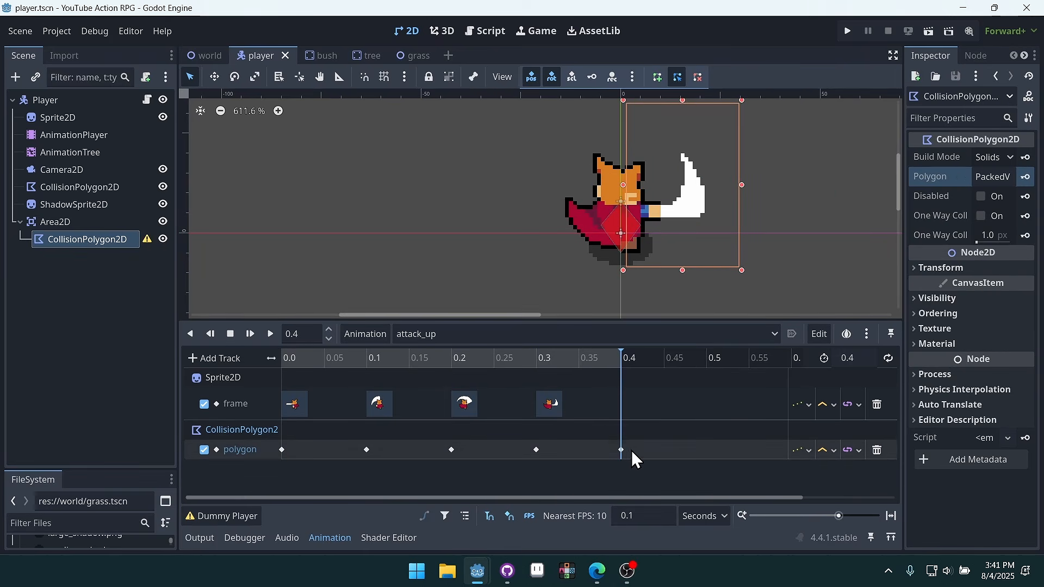
key("ctrl+s")
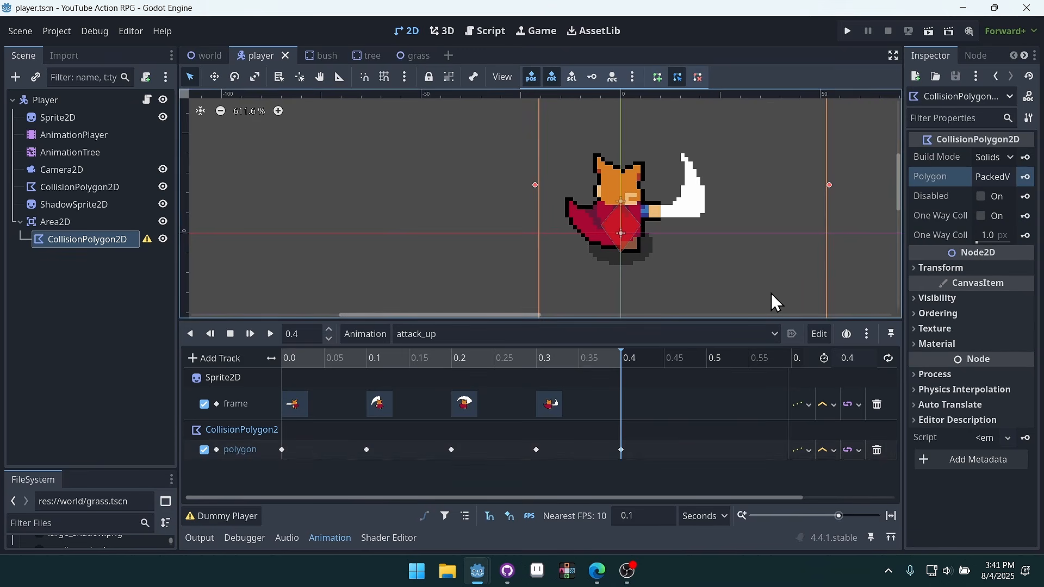
Run the project again, attack grass in several directions while walking around the map, and stop the game
left_click(846, 31)
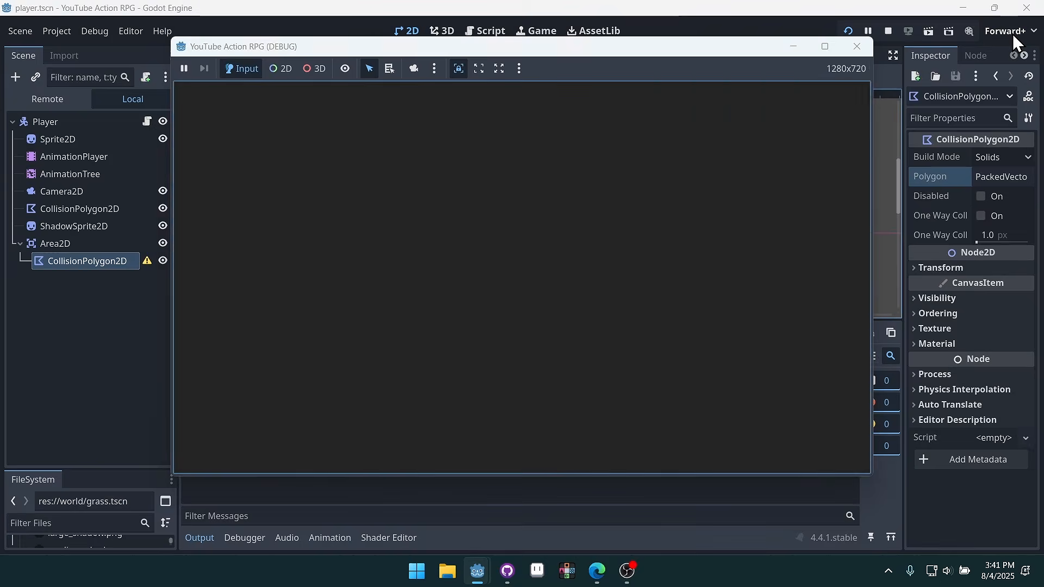
key("Left")
key("Up")
key("Right")
key("Down")
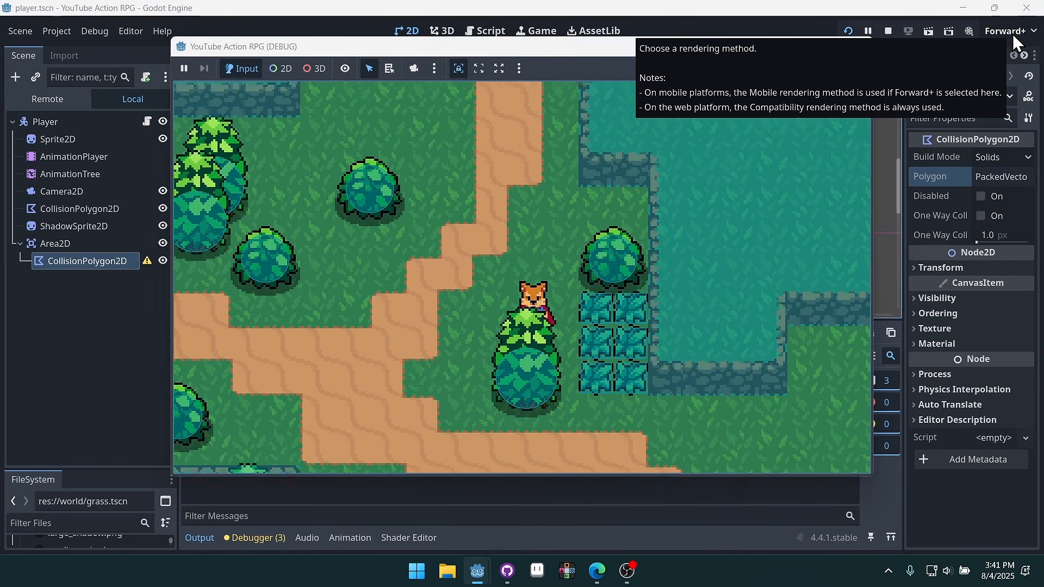
key("x")
key("Right")
key("Down")
key("x")
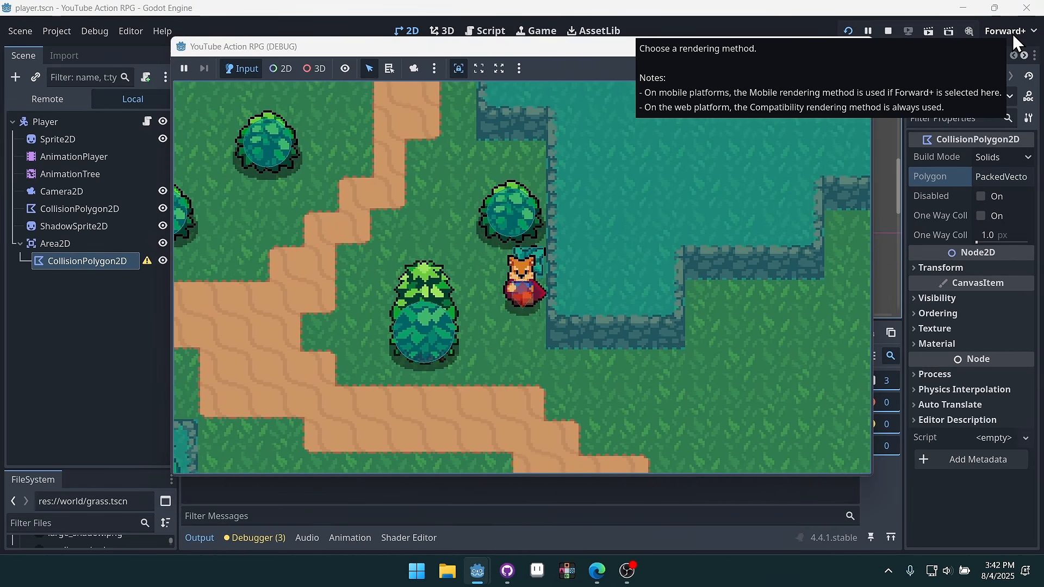
key("Down")
key("Up")
key("Right")
key("x")
key("Up")
key("Left")
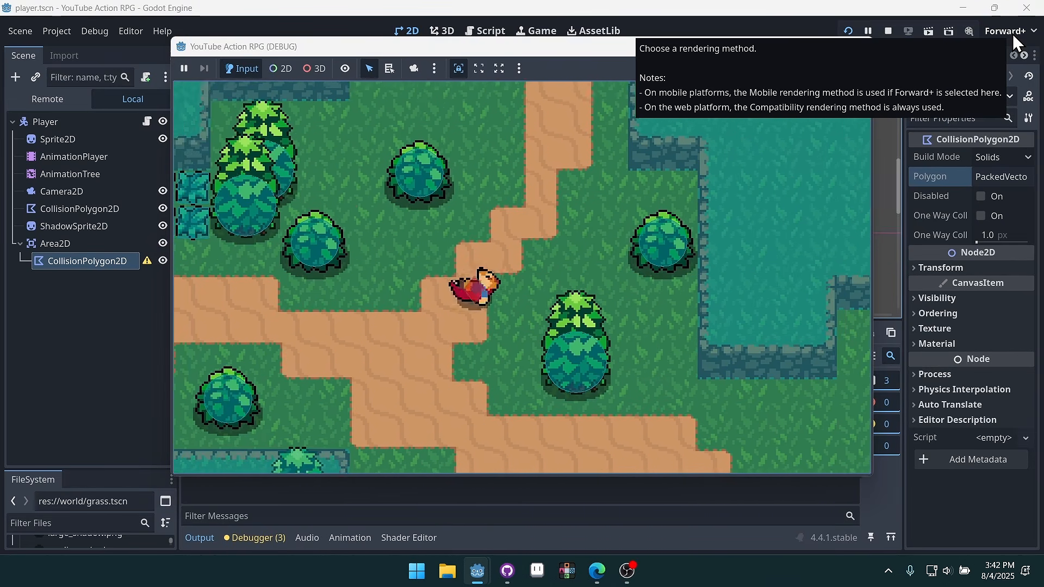
key("Up")
key("x")
key("Down")
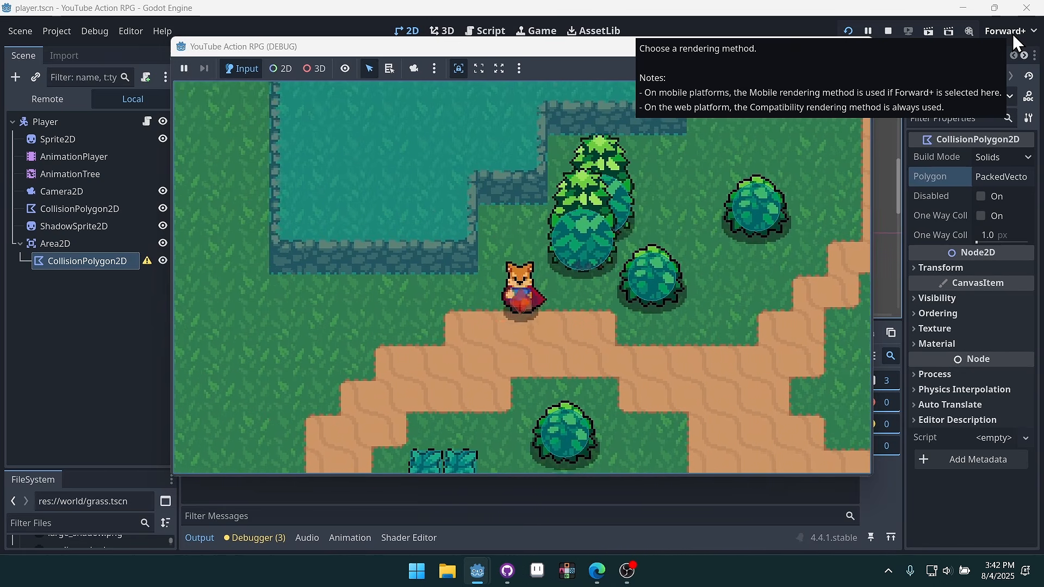
key("Left")
key("Down")
key("x")
key("Left")
key("Up")
key("Right")
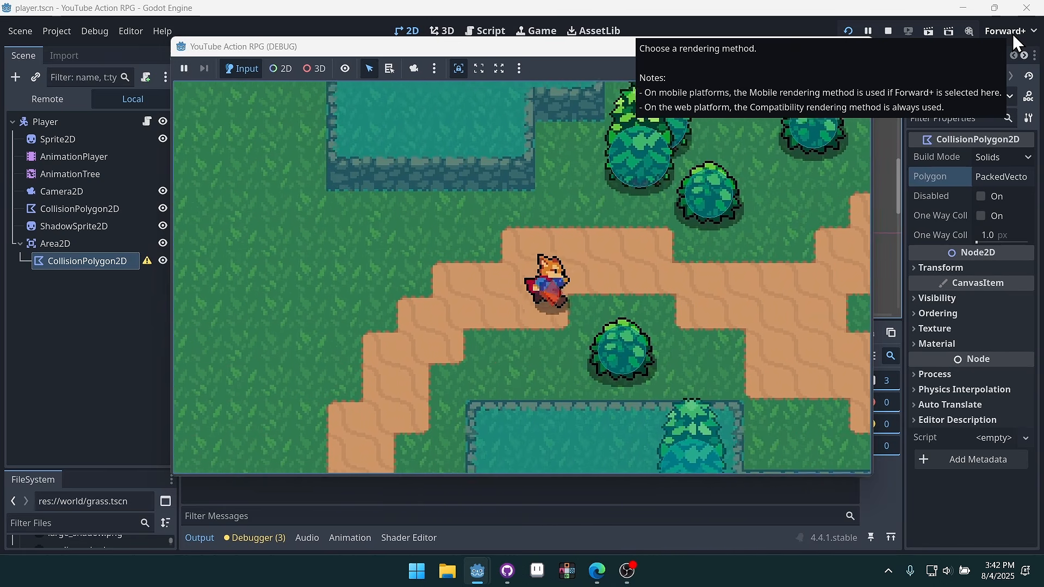
key("Down")
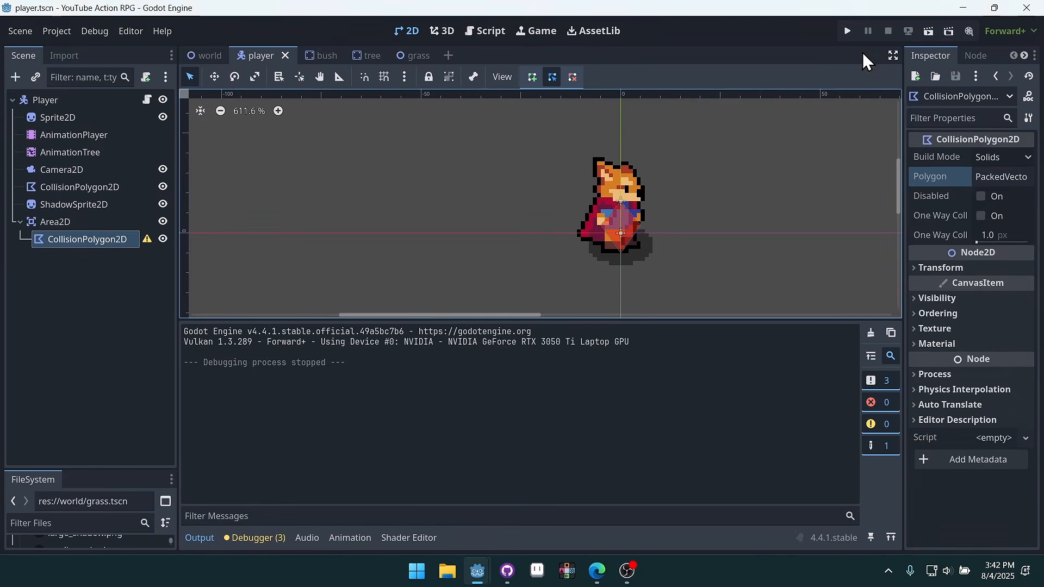
left_click(199, 538)
middle_click_drag(653, 238, 594, 302)
scroll(598, 273, "up", 5)
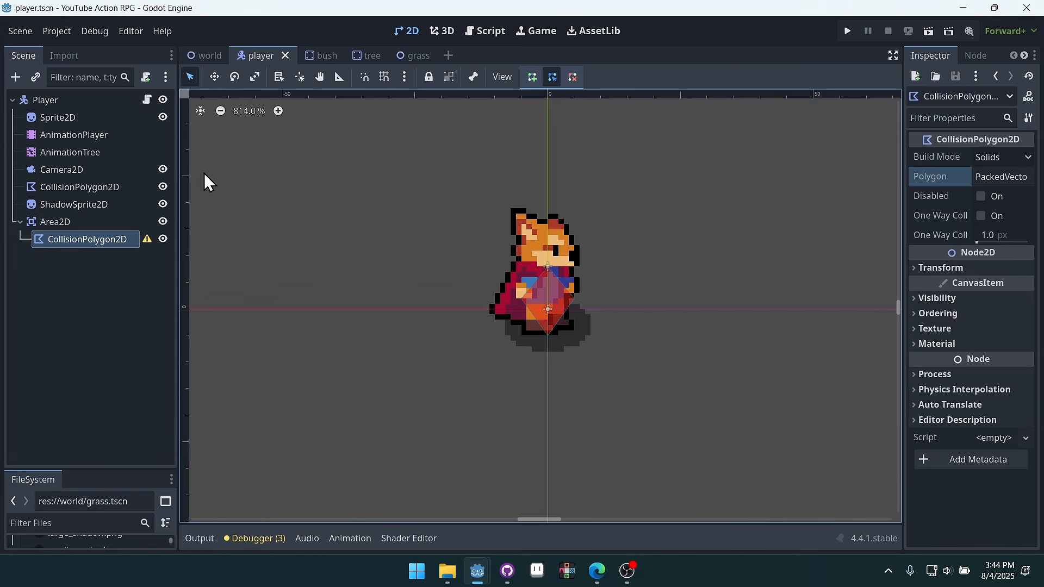
left_click(64, 39)
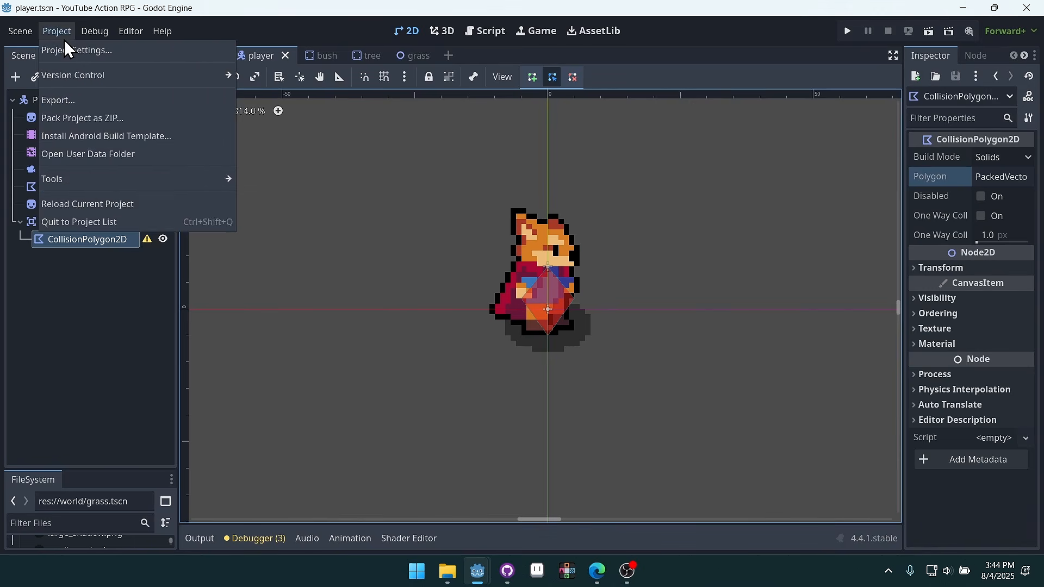
mouse_move(88, 36)
left_click(86, 96)
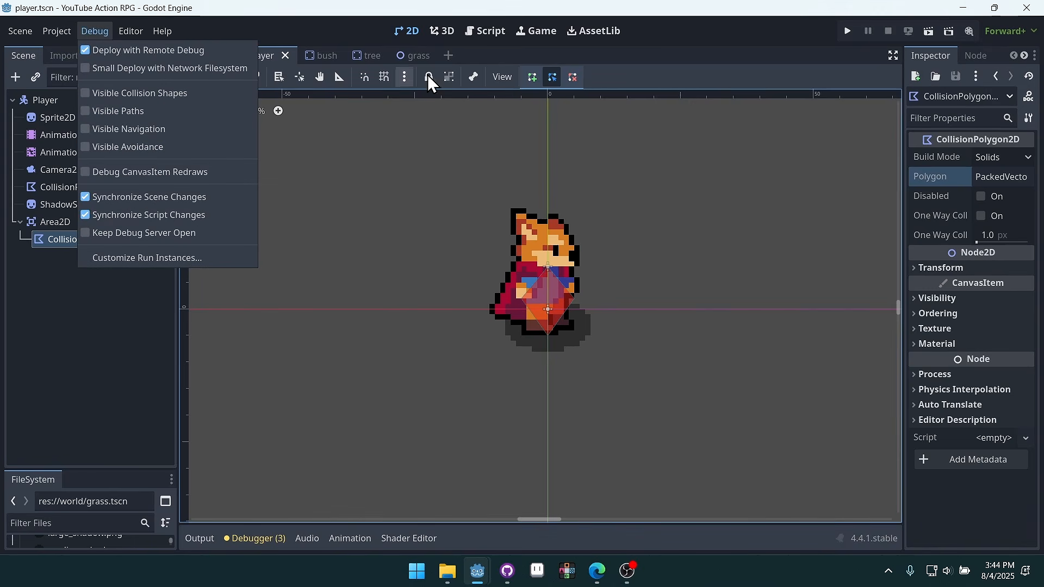
left_click(661, 38)
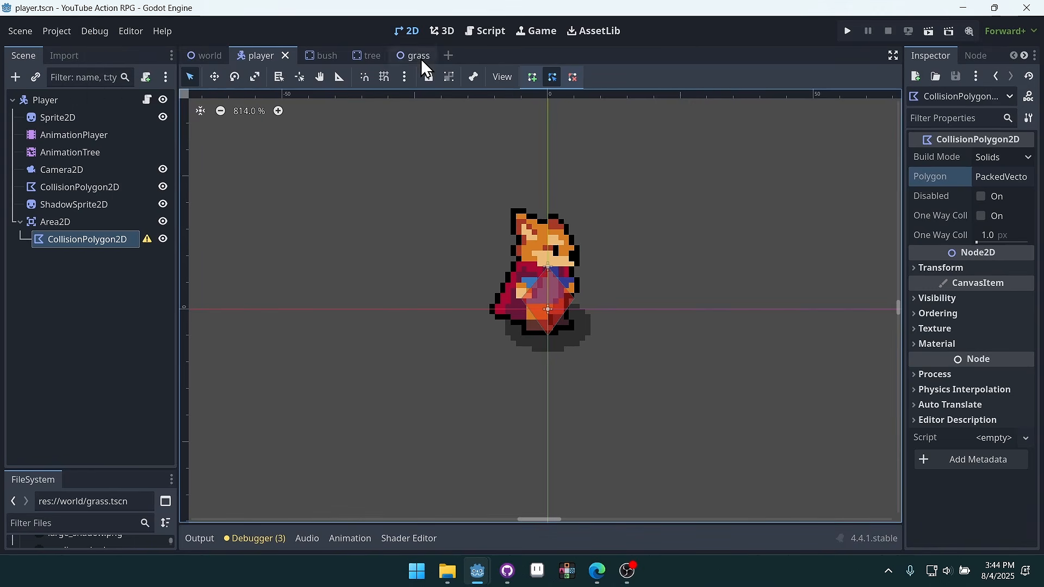
Create a new scene with an AnimatedSprite2D as its root node
left_click(449, 56)
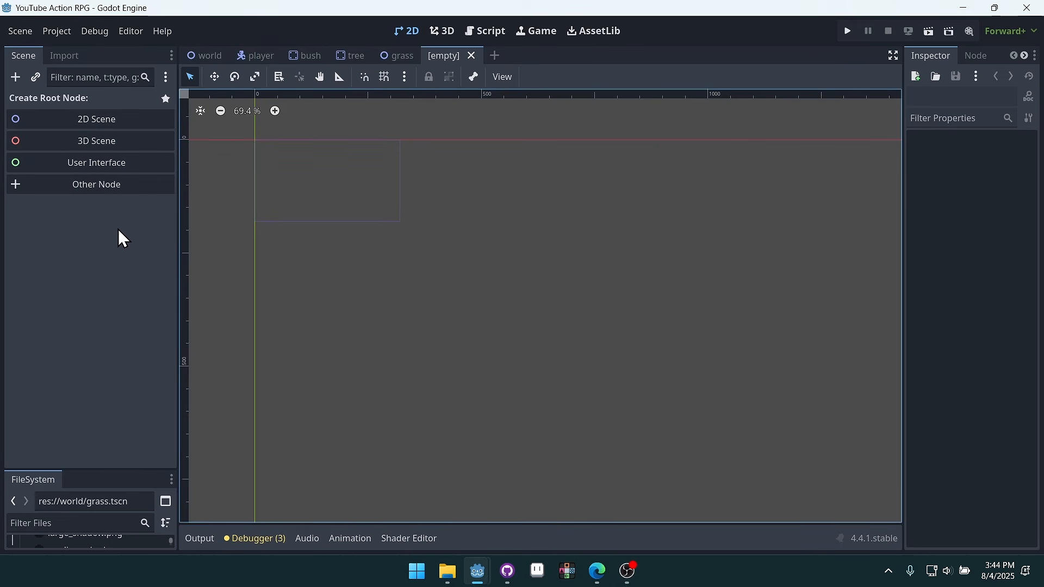
left_click(106, 189)
type("A")
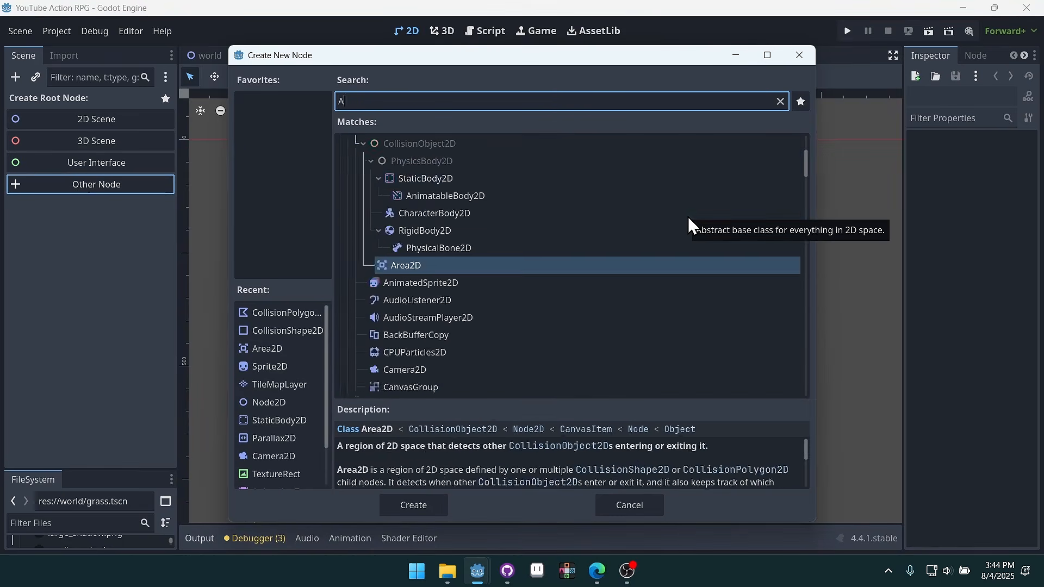
type("nimatedSpr")
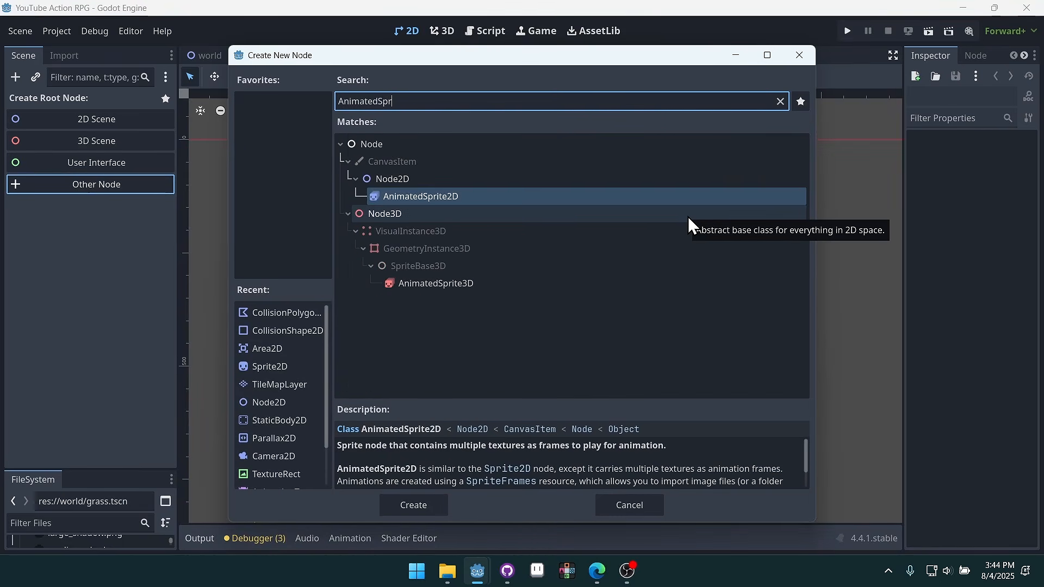
key("Return")
middle_click_drag(315, 178, 469, 249)
scroll(361, 201, "up", 5)
scroll(406, 209, "up", 5)
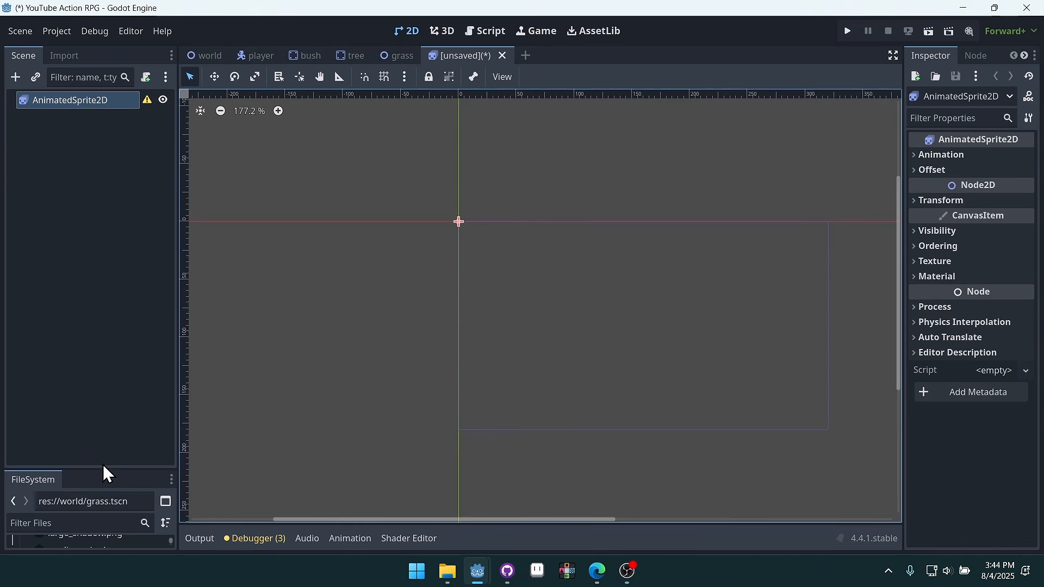
Enlarge the FileSystem dock to show more of the project's folders and files
left_click_drag(103, 468, 116, 275)
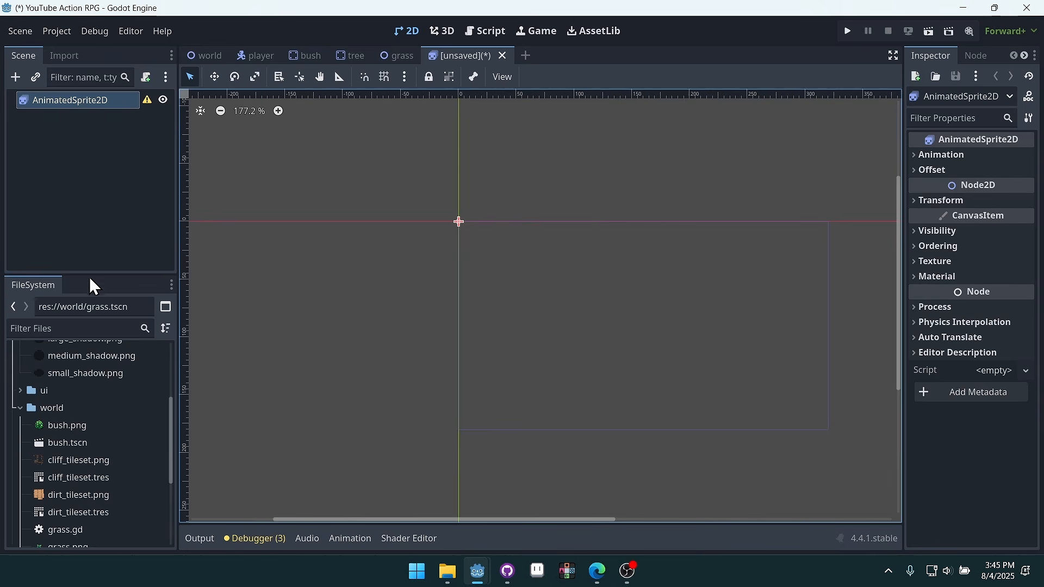
left_click_drag(91, 276, 95, 237)
scroll(97, 322, "up", 3)
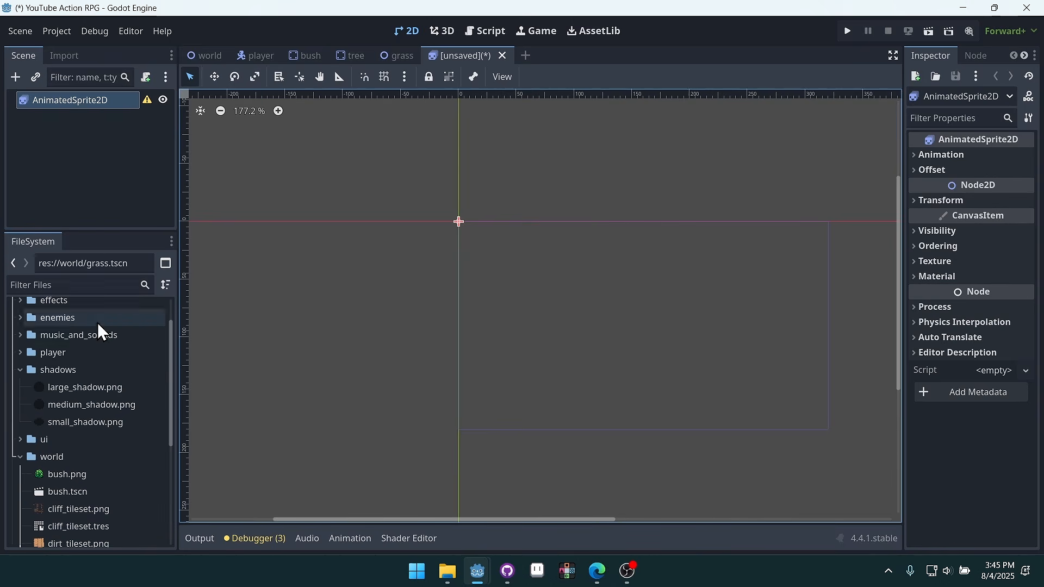
Assign a new SpriteFrames resource to the AnimatedSprite2D and open it for editing
left_click(958, 156)
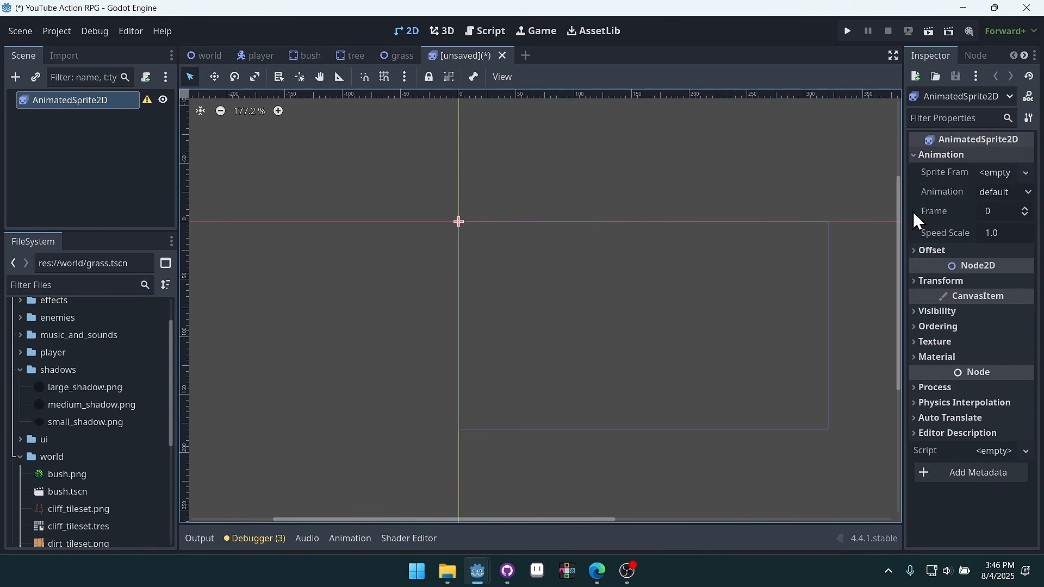
left_click_drag(902, 214, 771, 225)
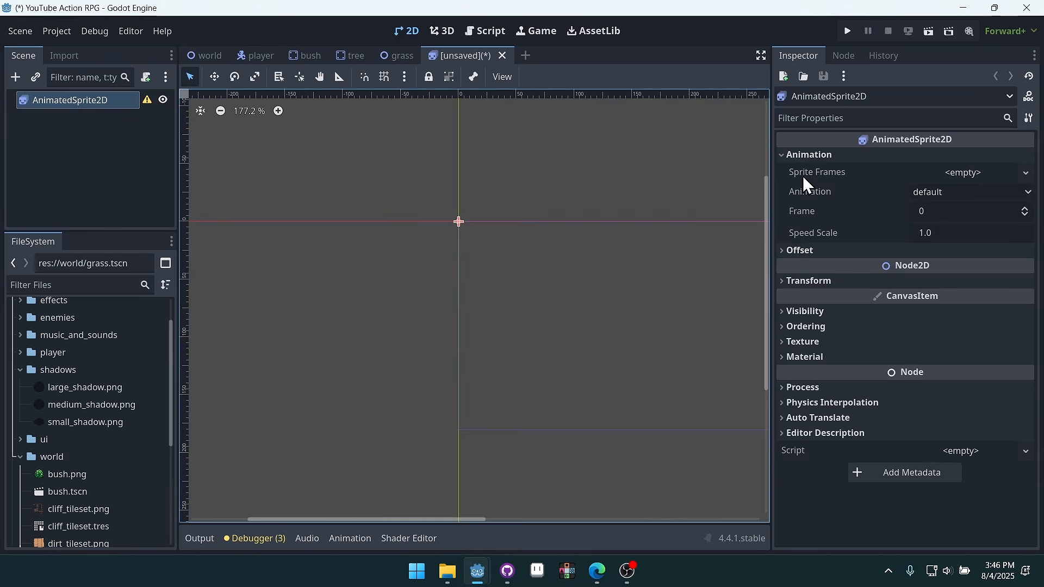
left_click(995, 175)
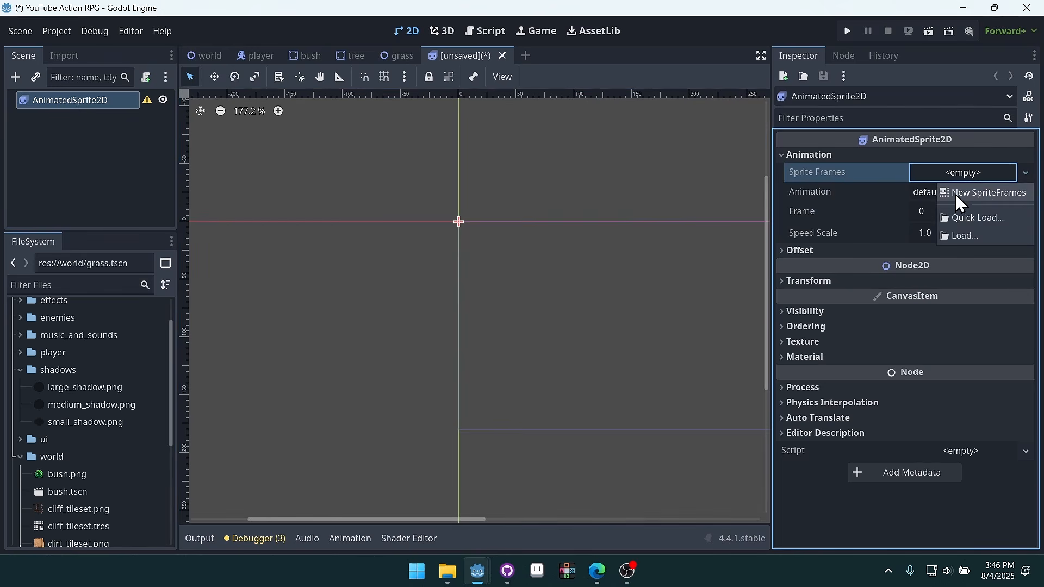
left_click(958, 197)
left_click(973, 177)
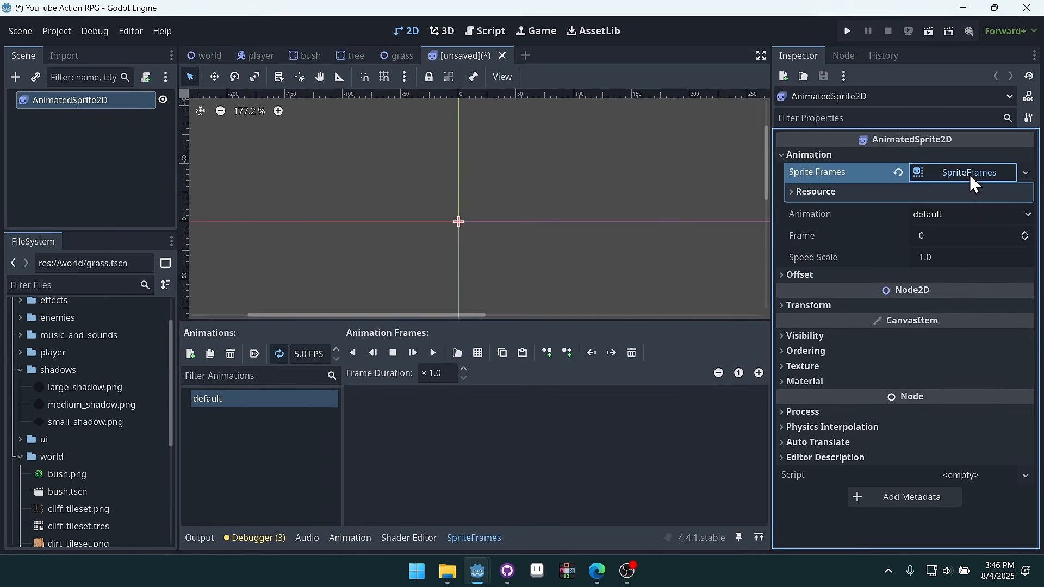
left_click_drag(770, 260, 846, 264)
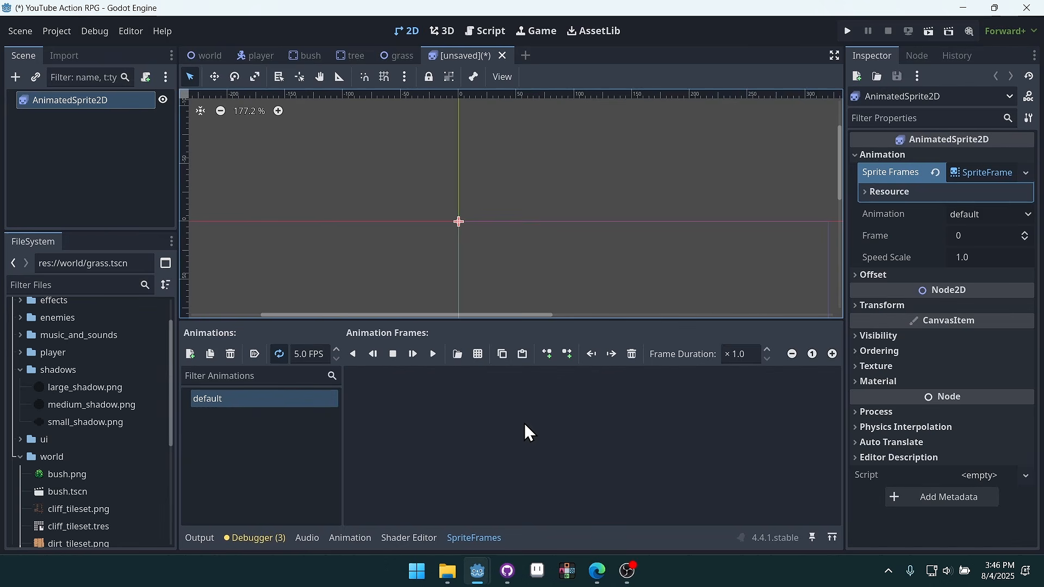
Load grass_effect.png from the effects folder as a sprite sheet and slice it into 5 horizontal and 1 vertical frames
left_click(479, 354)
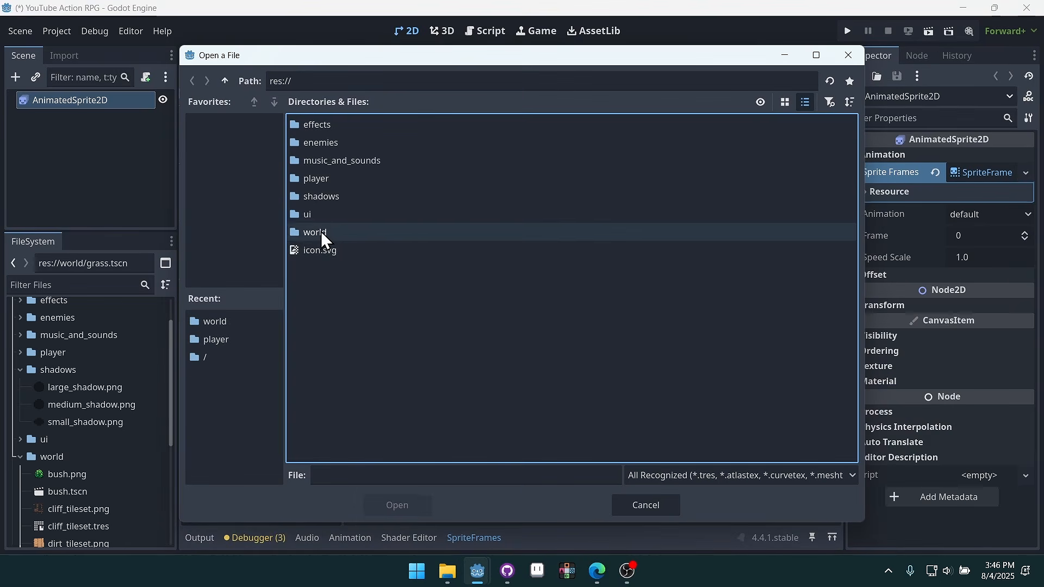
double_click(334, 129)
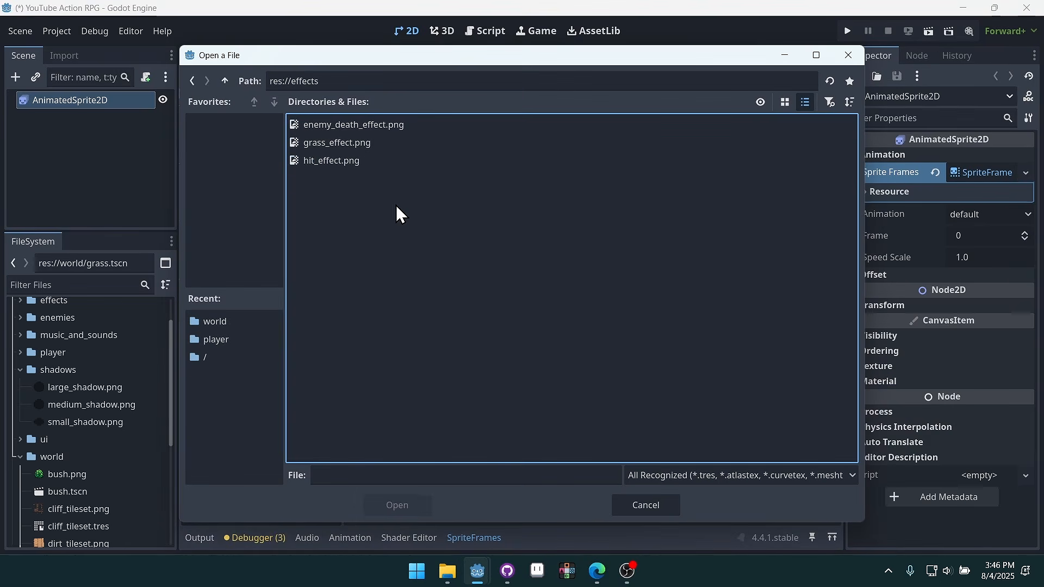
left_click(352, 143)
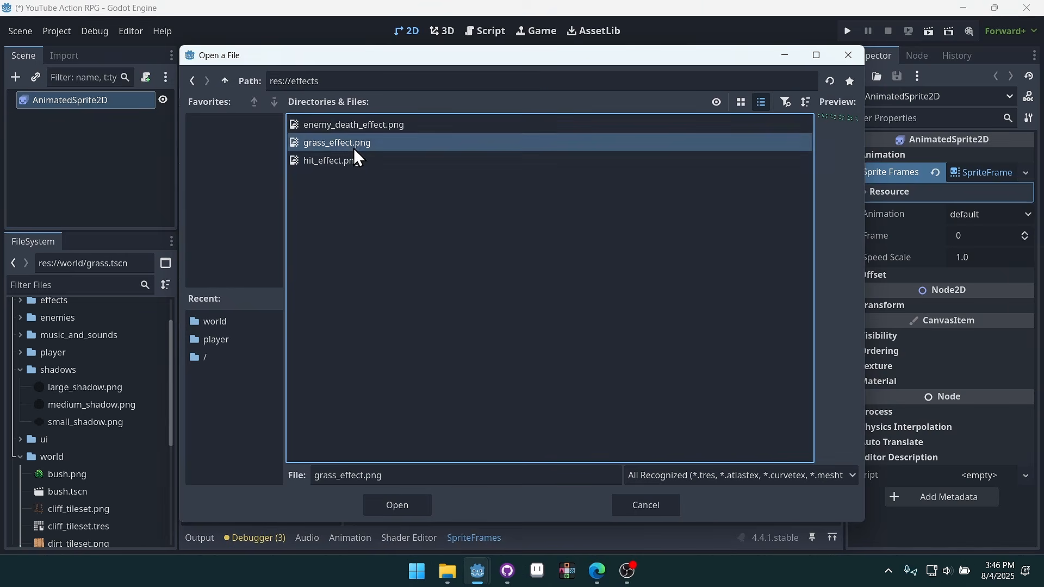
left_click(413, 507)
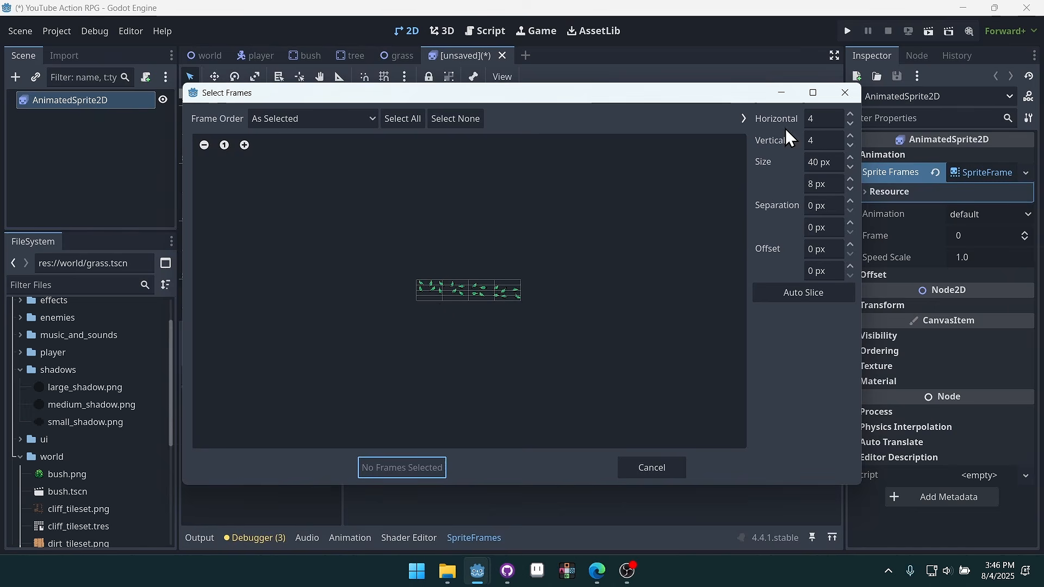
left_click(816, 143)
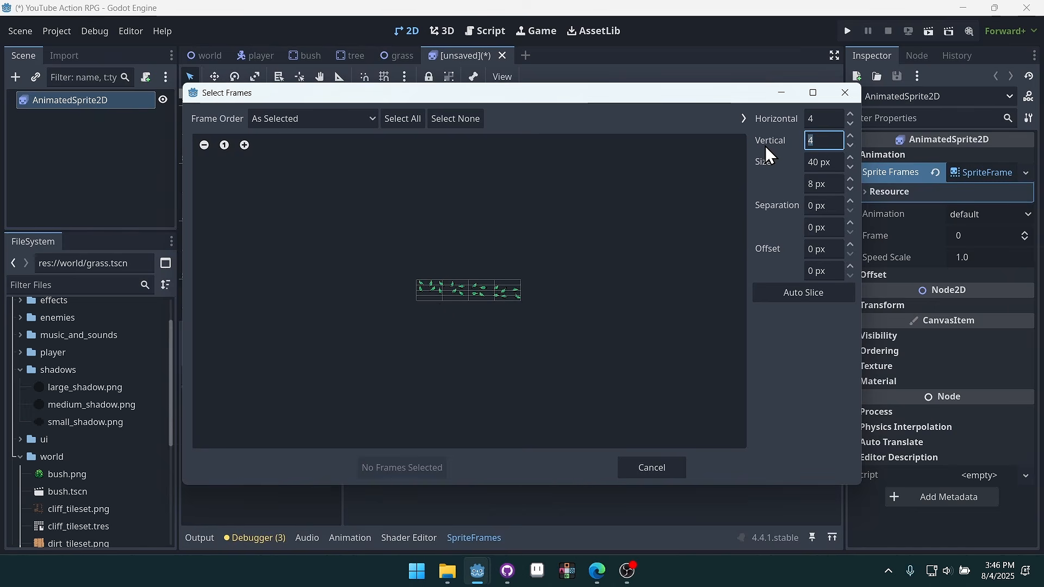
type("1")
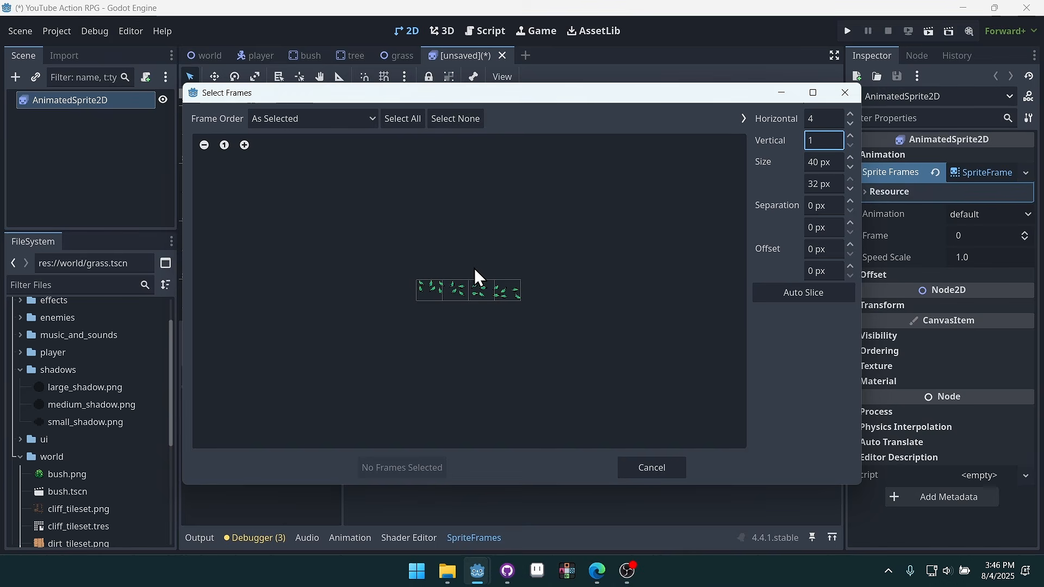
left_click(826, 119)
type("5")
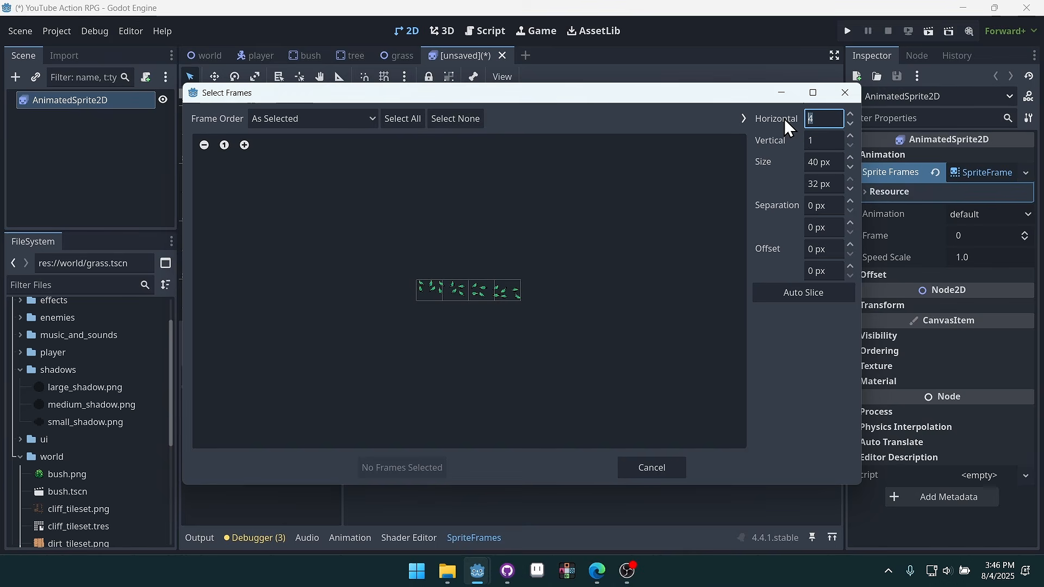
key("Return")
Select all five leaf frames in order from first to last and add them to the default animation
left_click(427, 289)
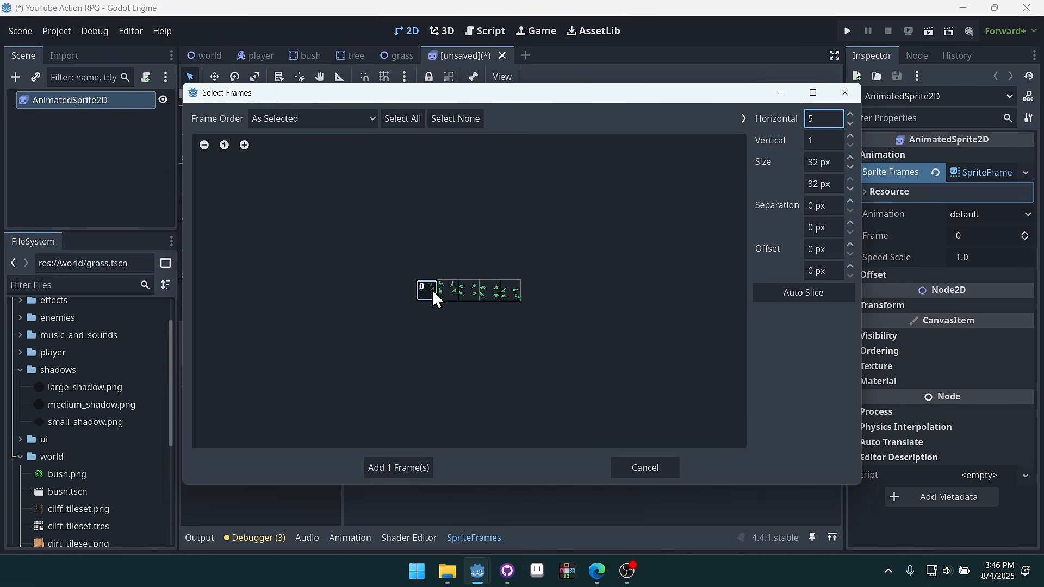
left_click(452, 293)
left_click(490, 291)
left_click(511, 292)
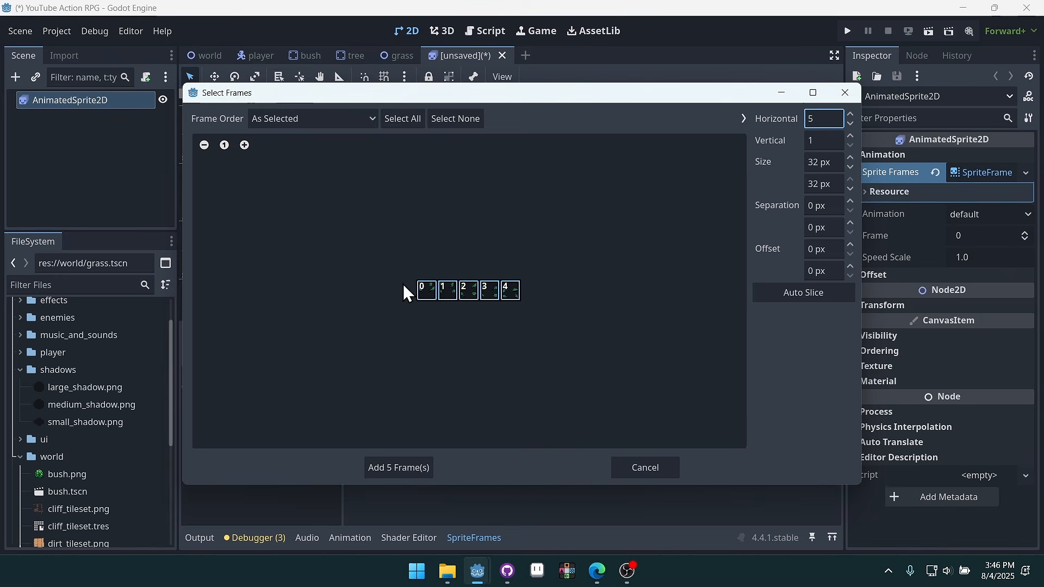
left_click(402, 468)
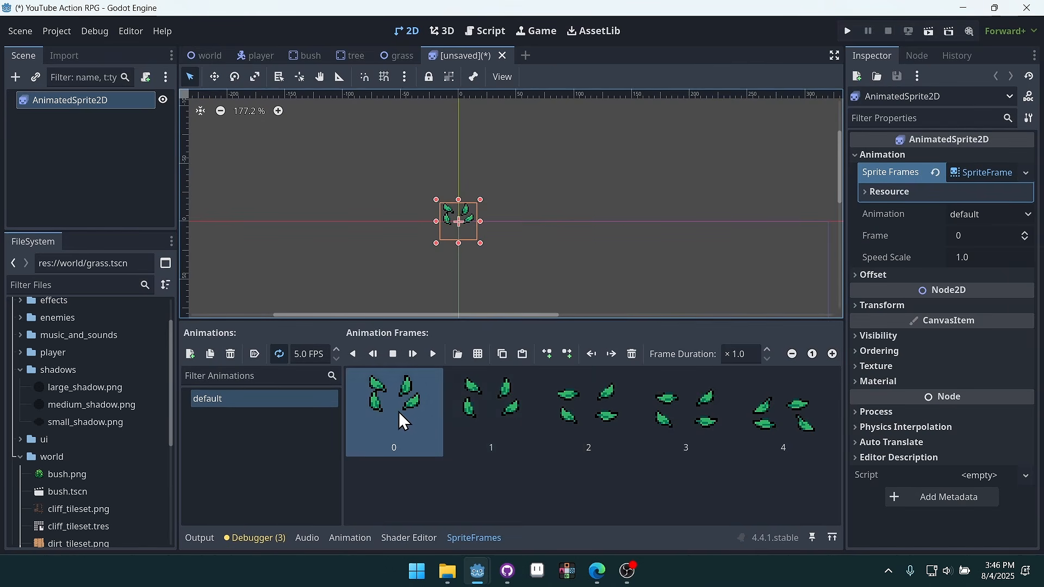
Set the default animation's speed to 10 FPS, turn off its looping, and preview the playback
left_click(434, 354)
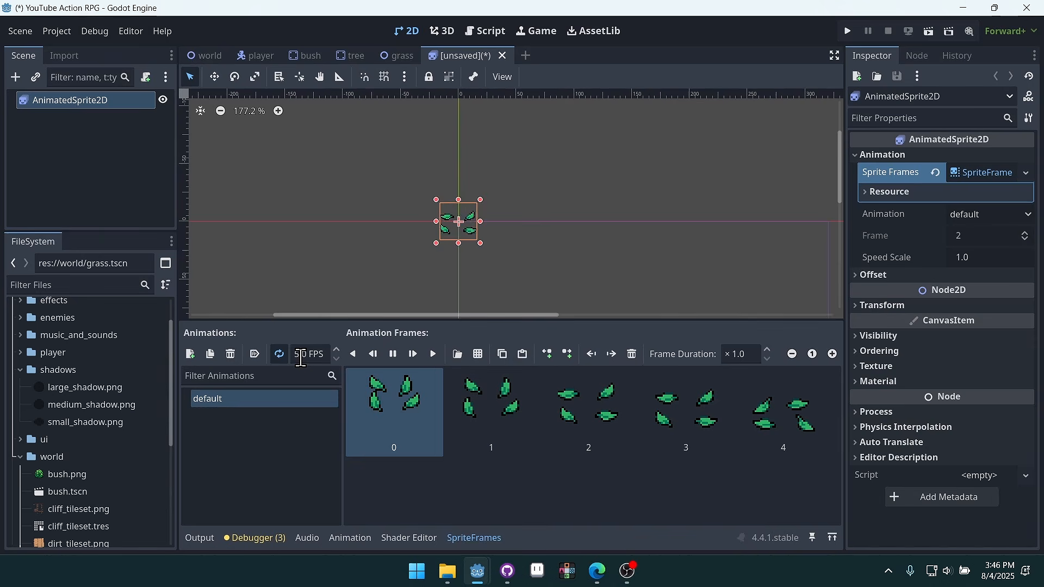
left_click_drag(301, 357, 290, 357)
type("10")
key("Return")
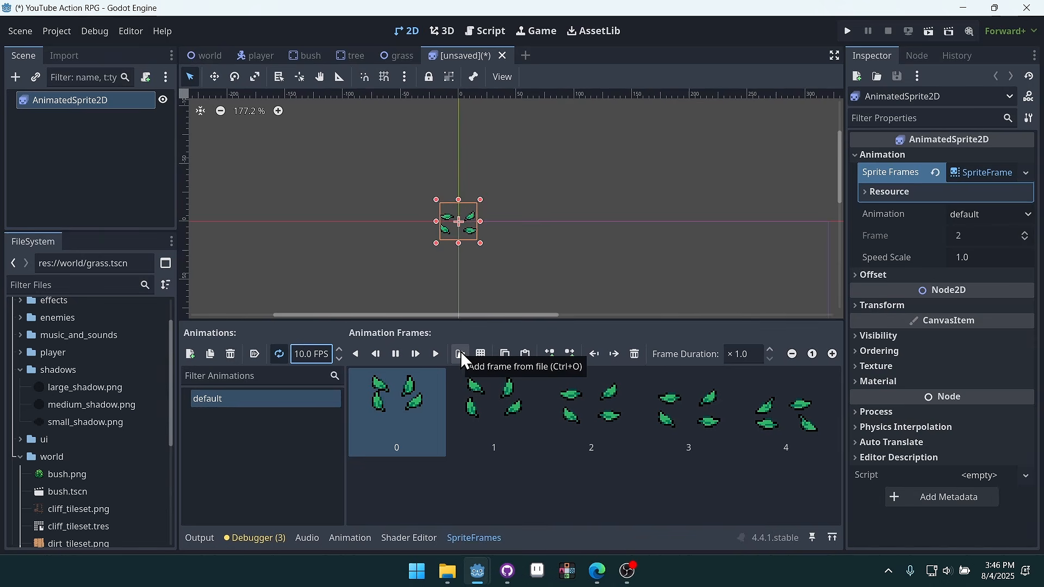
left_click(280, 353)
left_click(438, 357)
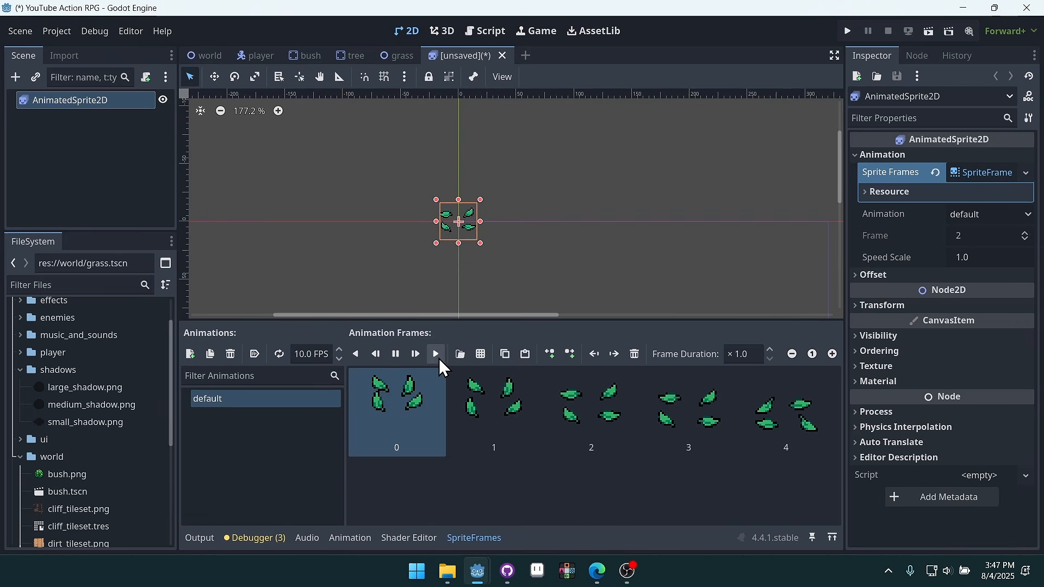
left_click(438, 357)
left_click(438, 357)
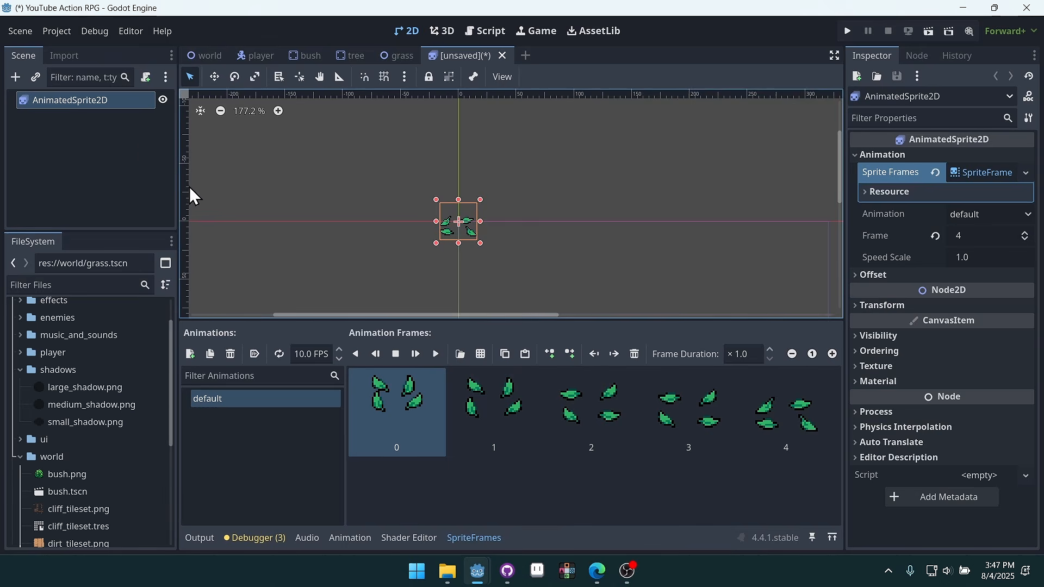
Rename the scene's AnimatedSprite2D root node to GrassEffect
double_click(120, 96)
type("Gras")
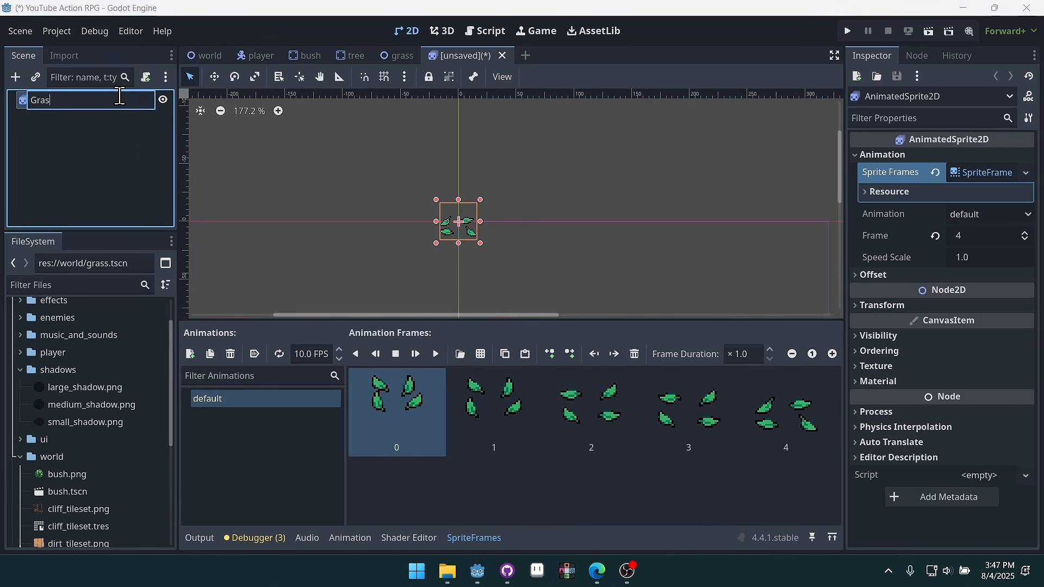
type("sEffect")
key("Return")
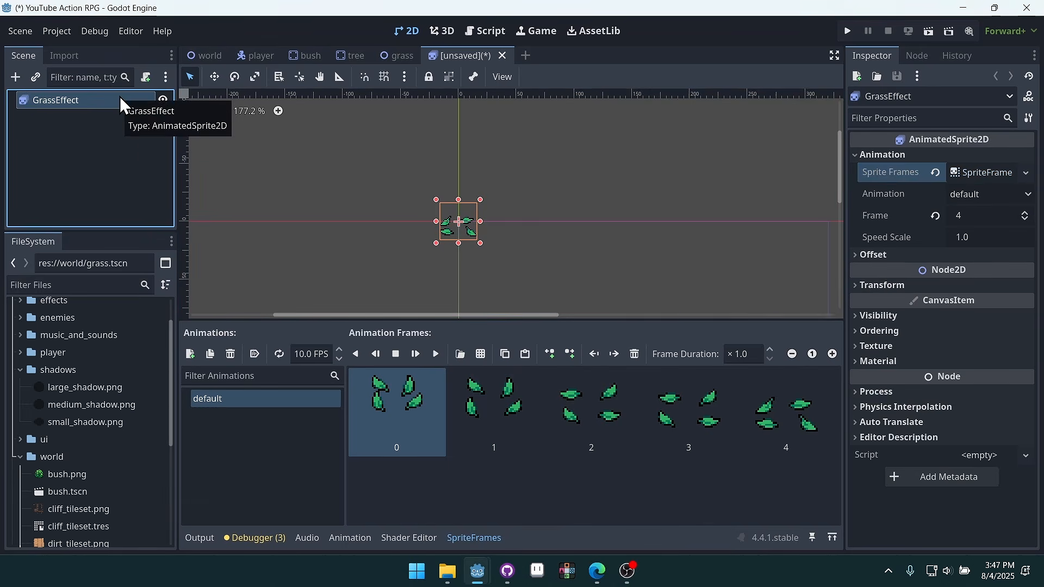
Save the scene as grass_effect.tscn, and set the default animation to autoplay on load, saving that change too
key("ctrl+s")
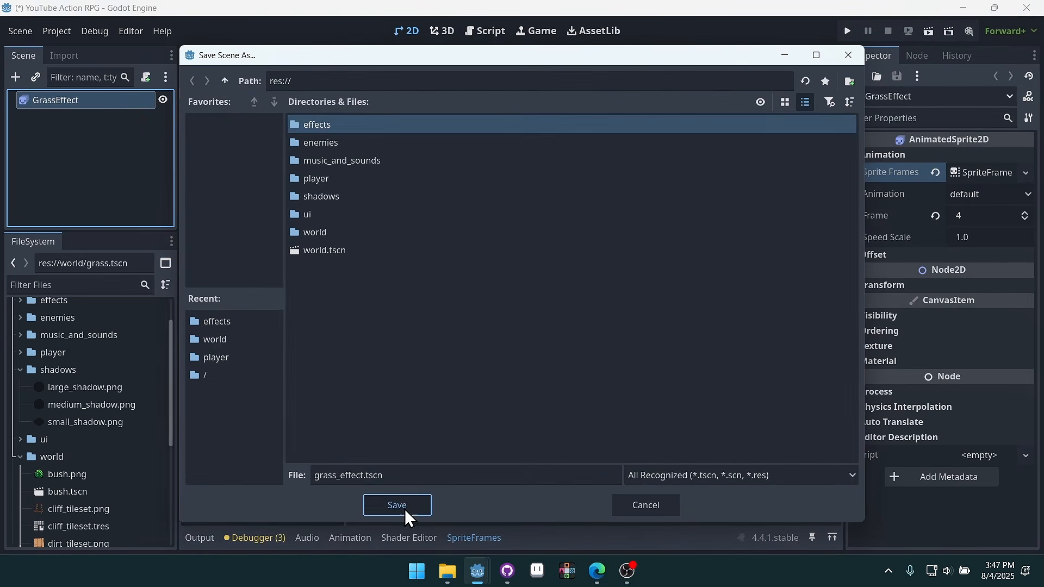
left_click(398, 505)
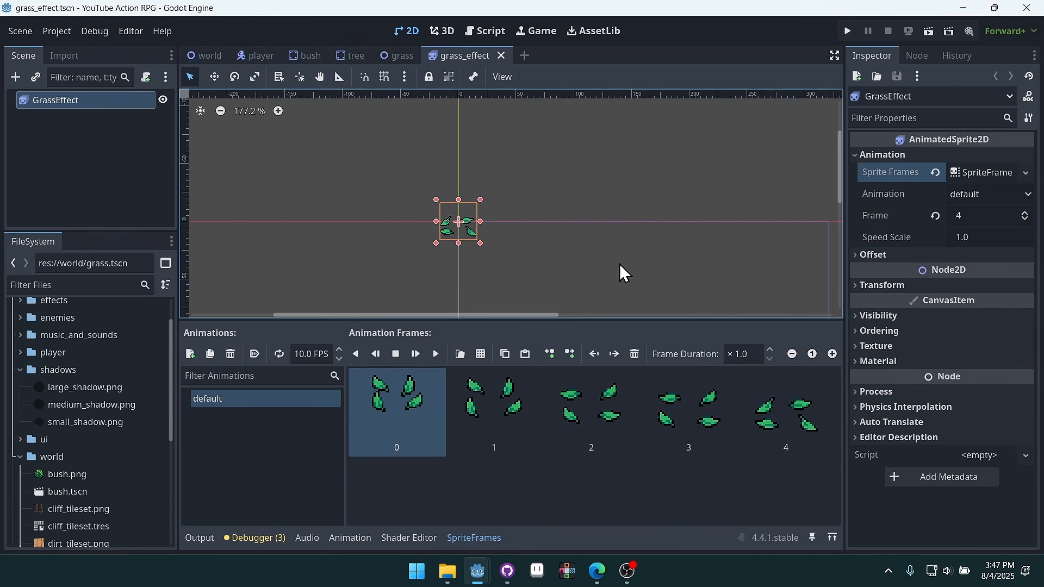
left_click(255, 355)
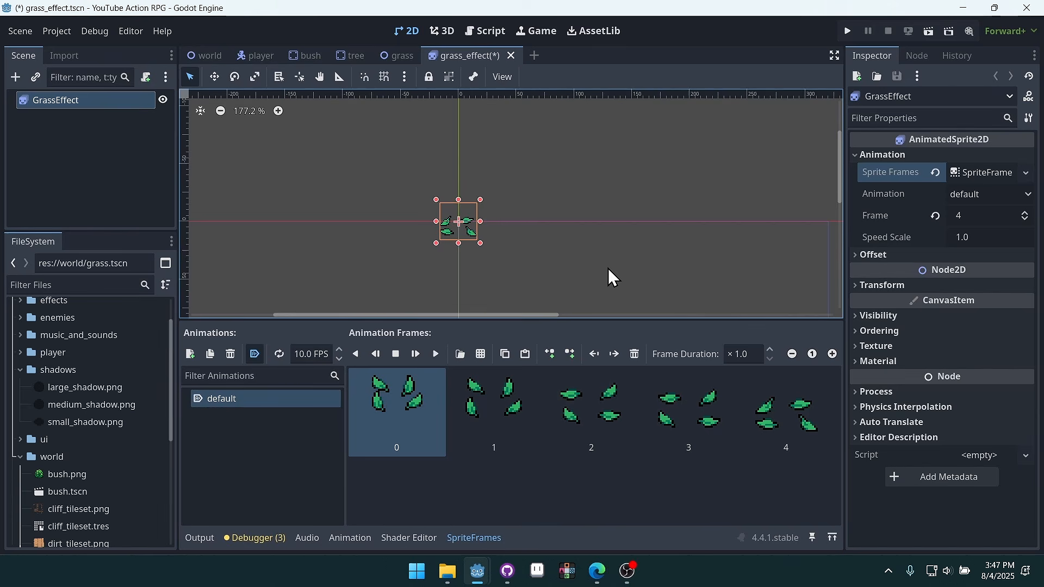
key("ctrl+s")
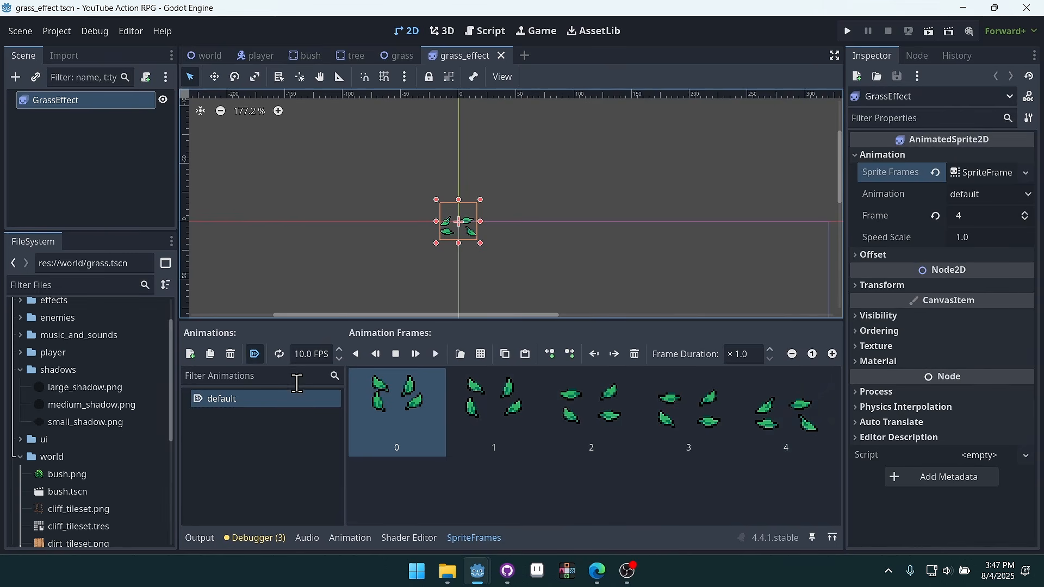
Start connecting the animation_finished signal with GrassEffect itself as the receiver and the advanced options enabled
left_click(918, 57)
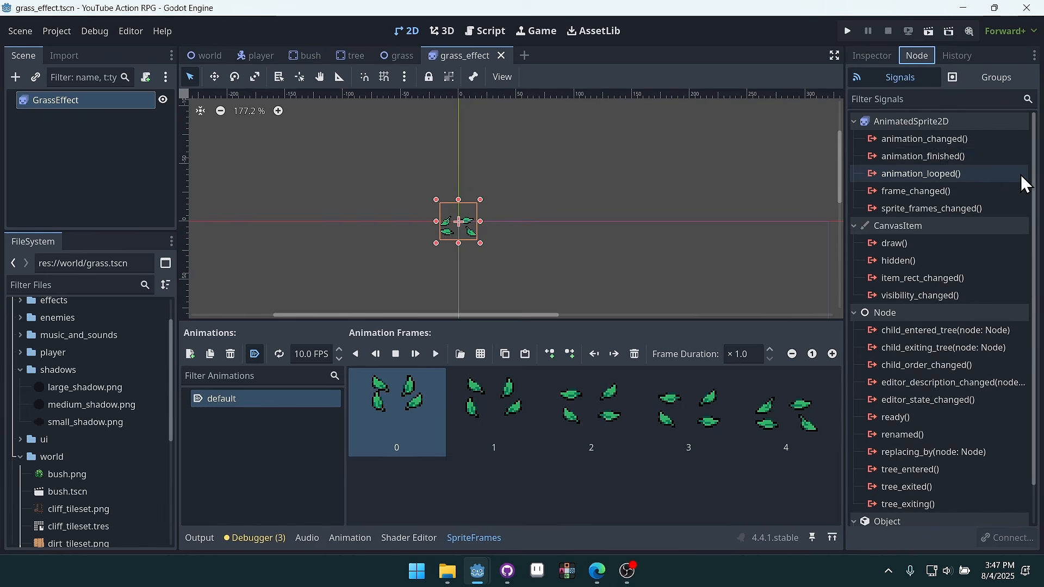
double_click(925, 159)
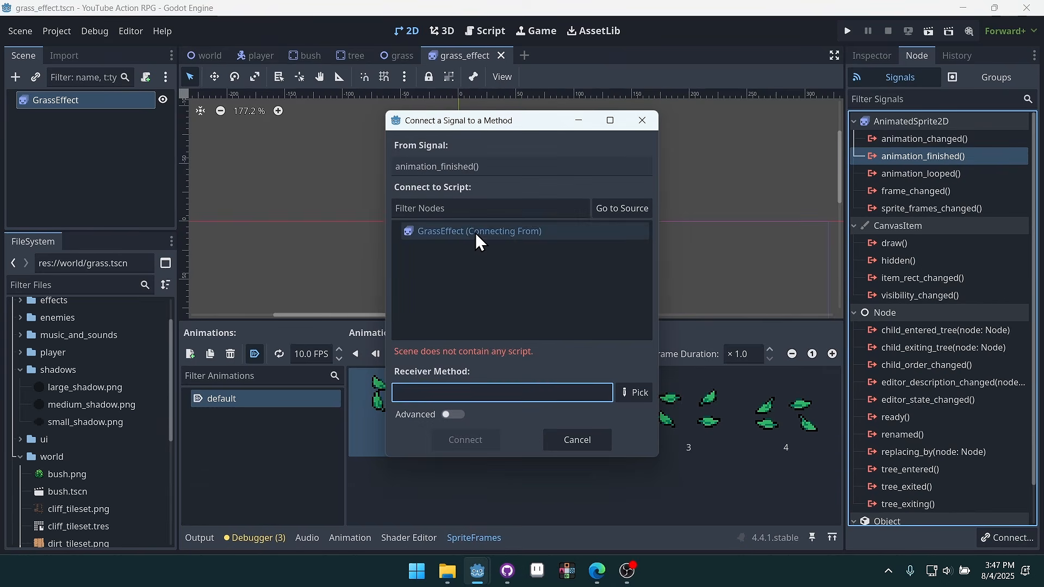
left_click(475, 233)
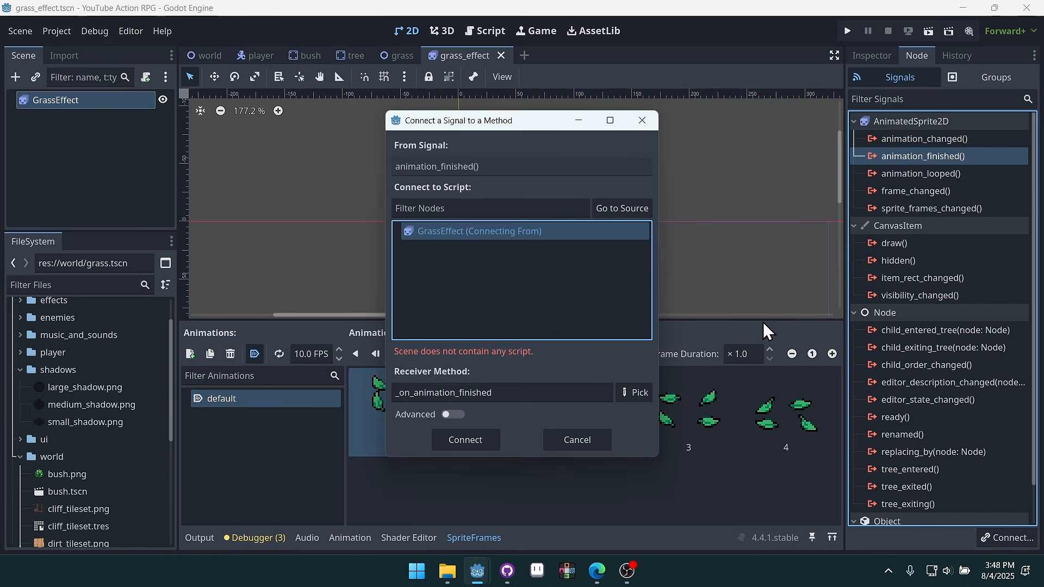
left_click(454, 415)
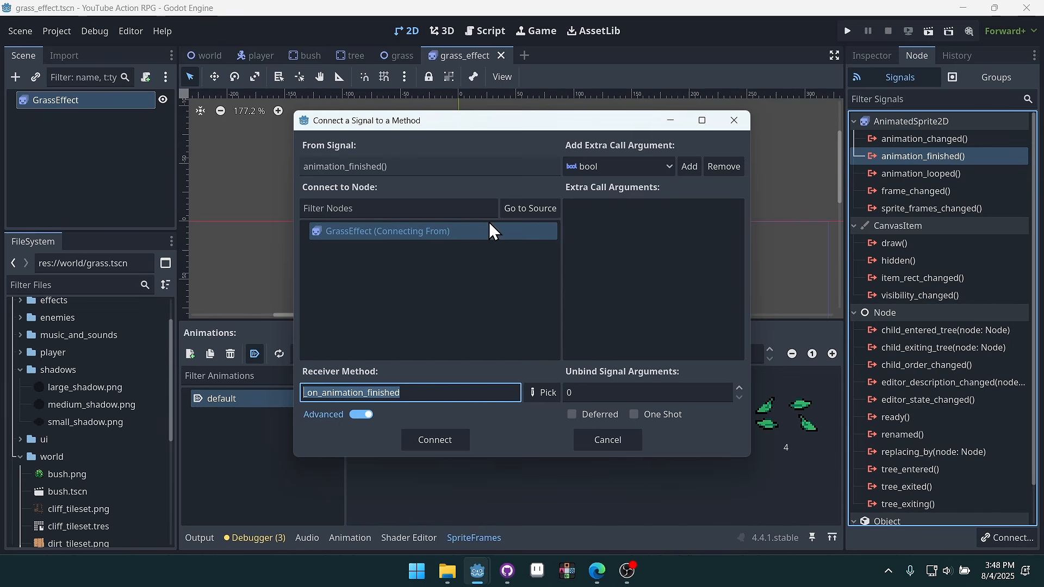
Set the receiver method to queue_free, complete the signal connection, and save the grass_effect scene
left_click_drag(424, 393, 294, 392)
type("queue_free(")
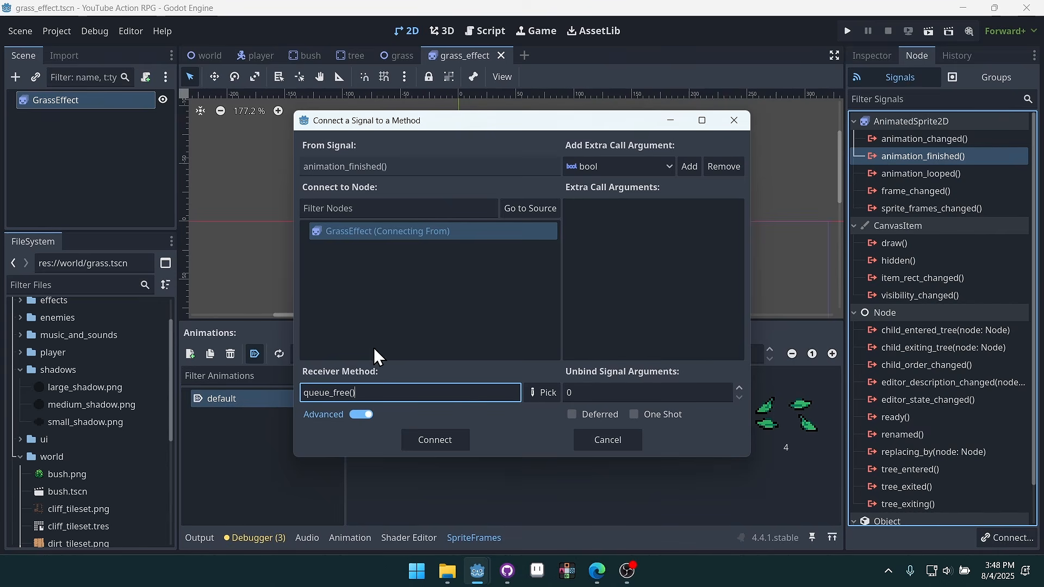
left_click(448, 439)
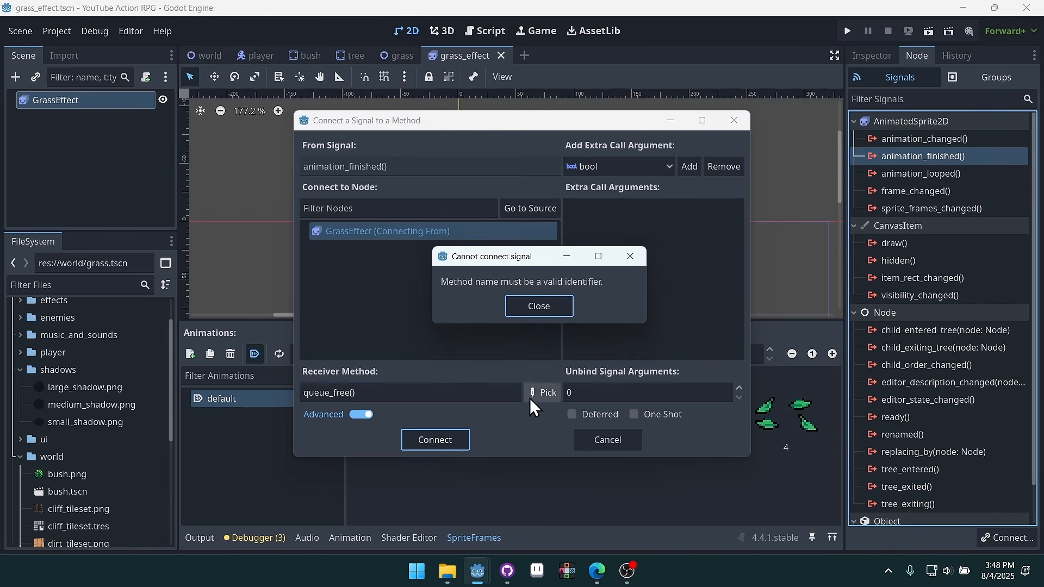
left_click(568, 310)
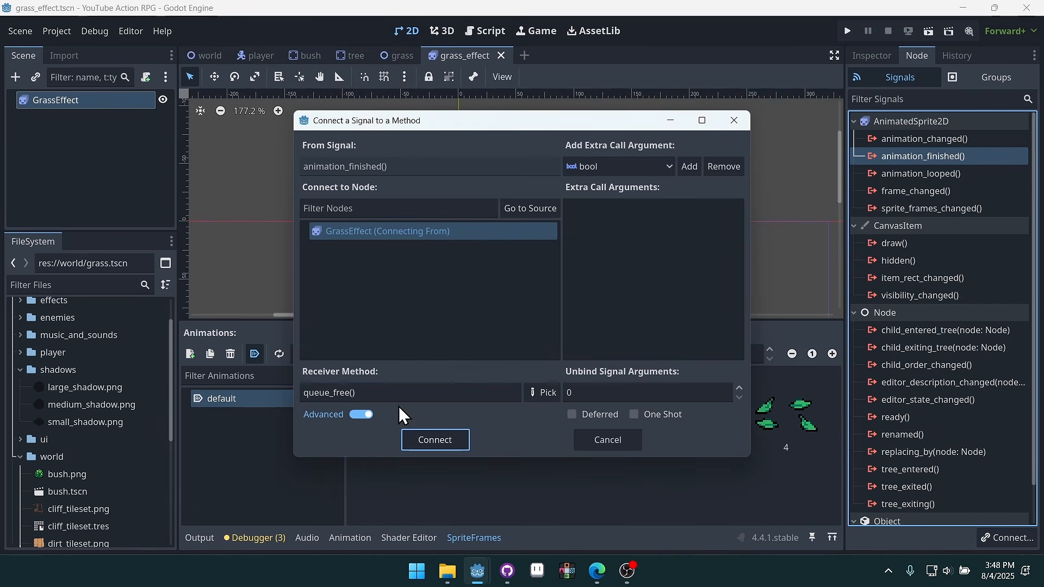
left_click(405, 392)
key("BackSpace")
key("BackSpace")
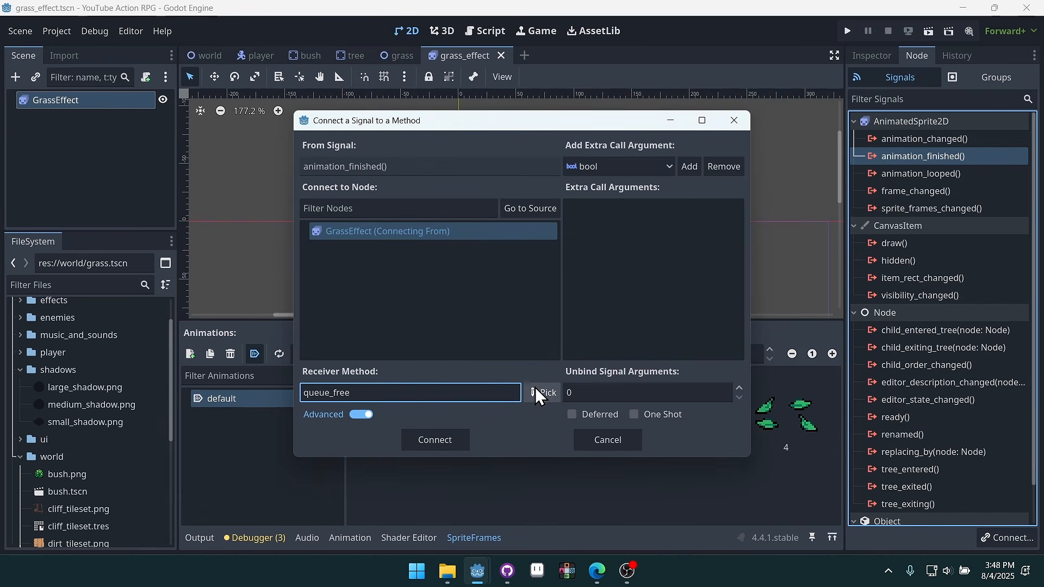
left_click(444, 441)
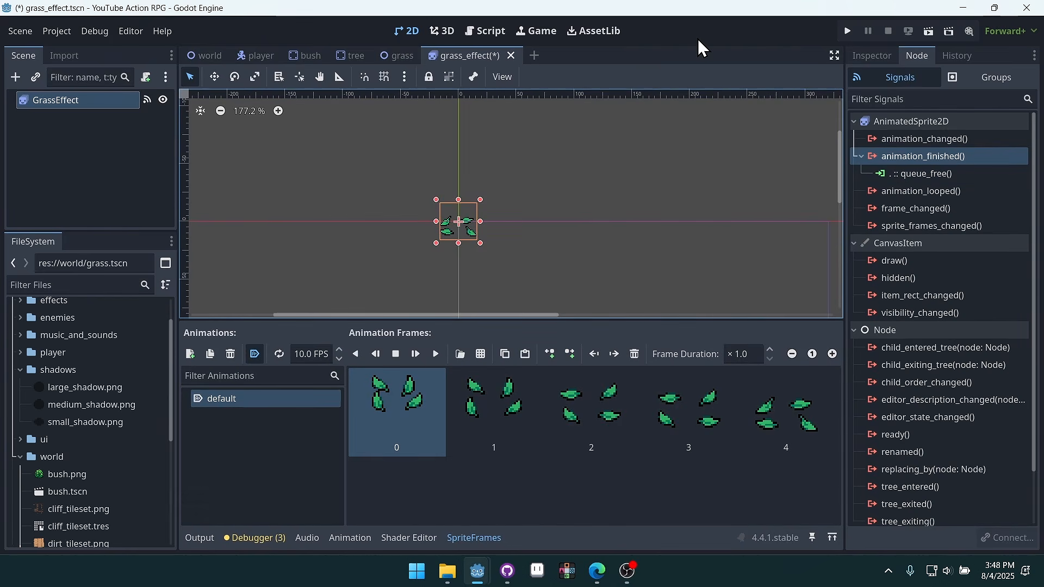
key("ctrl+s")
Switch to the world scene, tidy the project folders by collapsing shadows and world, and move grass_effect.tscn into the effects folder
left_click(202, 55)
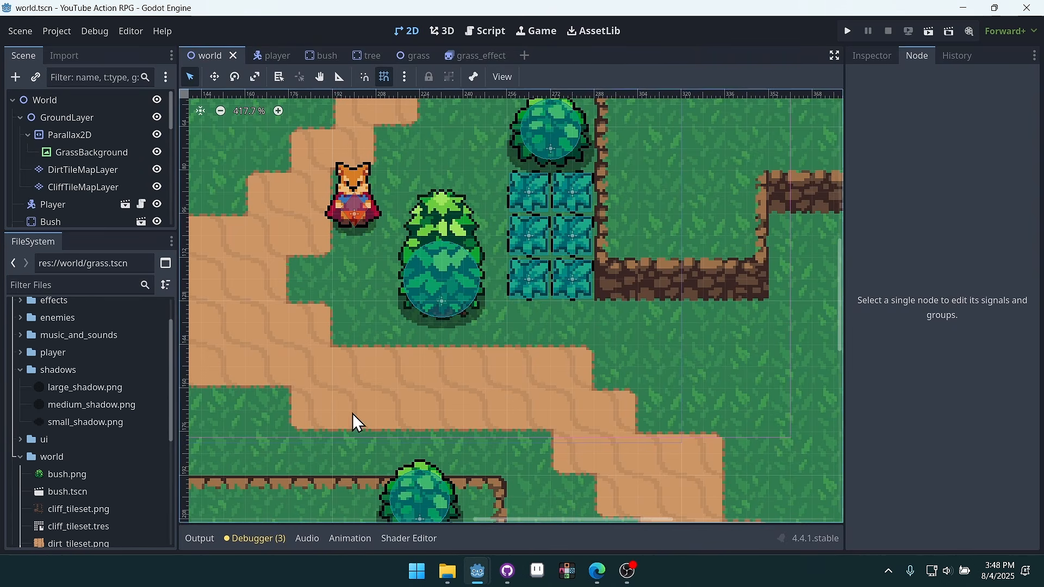
middle_click_drag(353, 415, 438, 396)
left_click(20, 370)
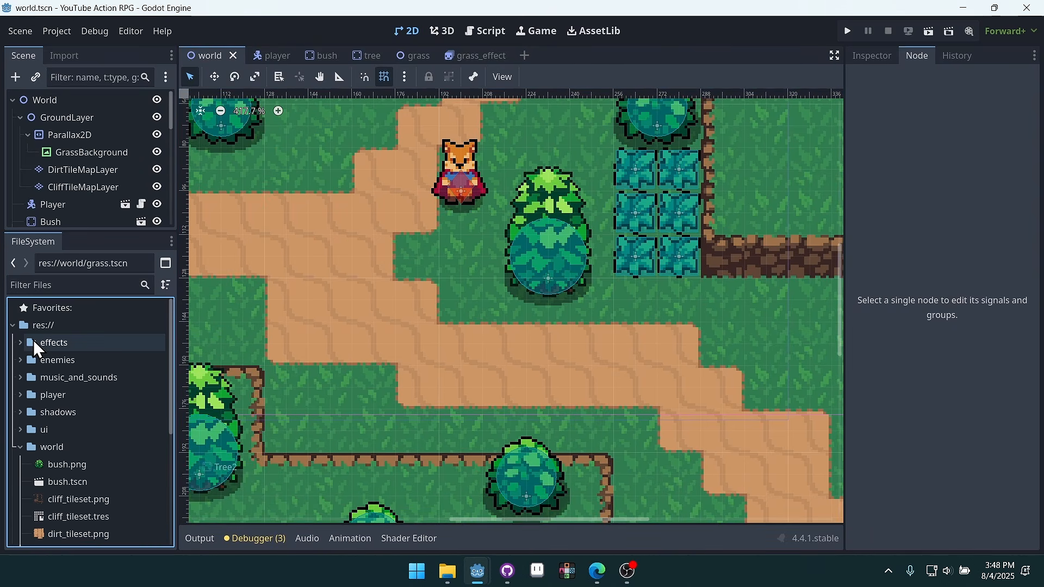
left_click(21, 342)
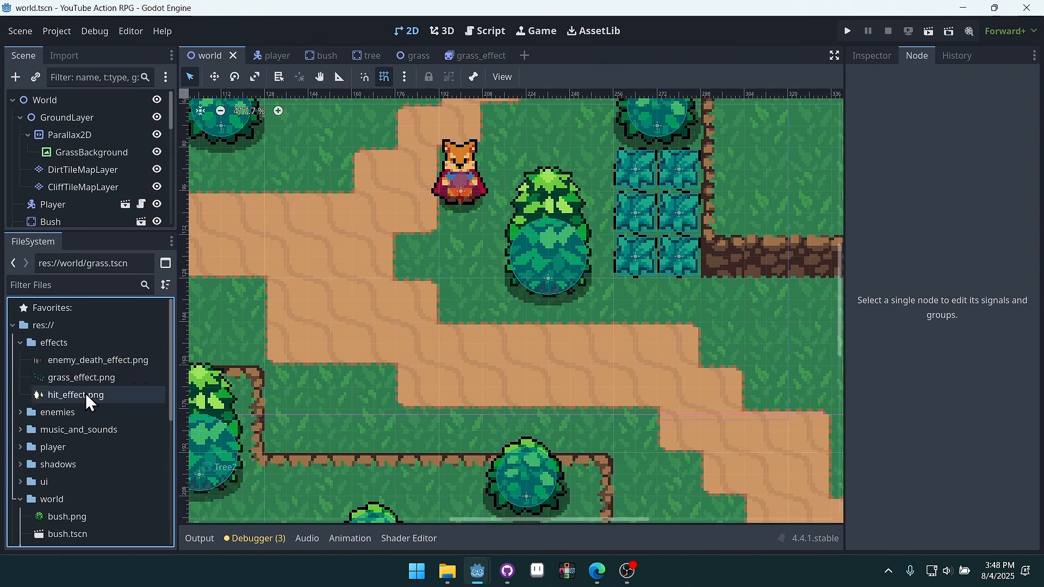
scroll(110, 374, "down", 1)
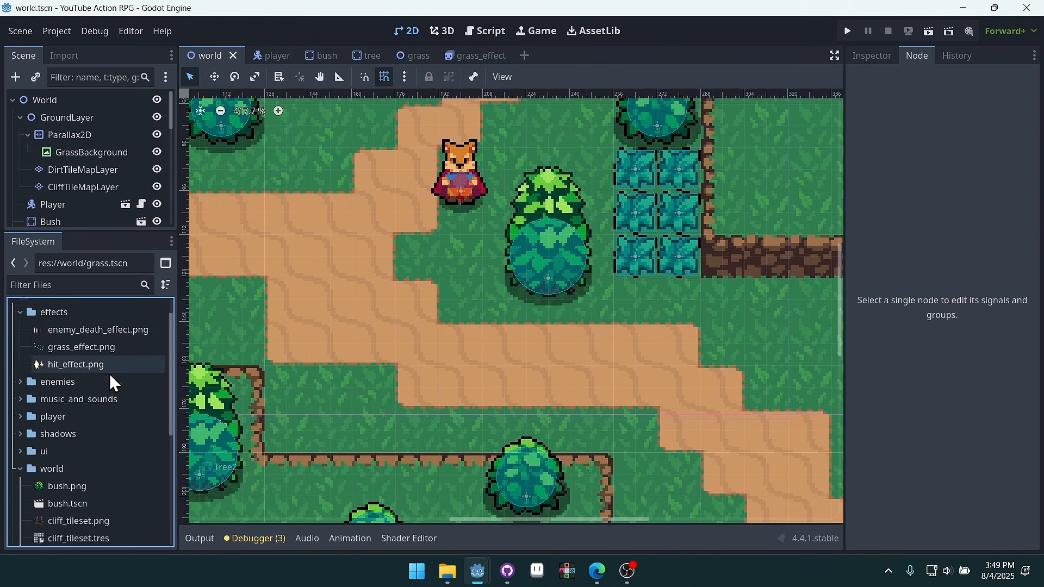
scroll(98, 386, "down", 3)
scroll(81, 396, "down", 3)
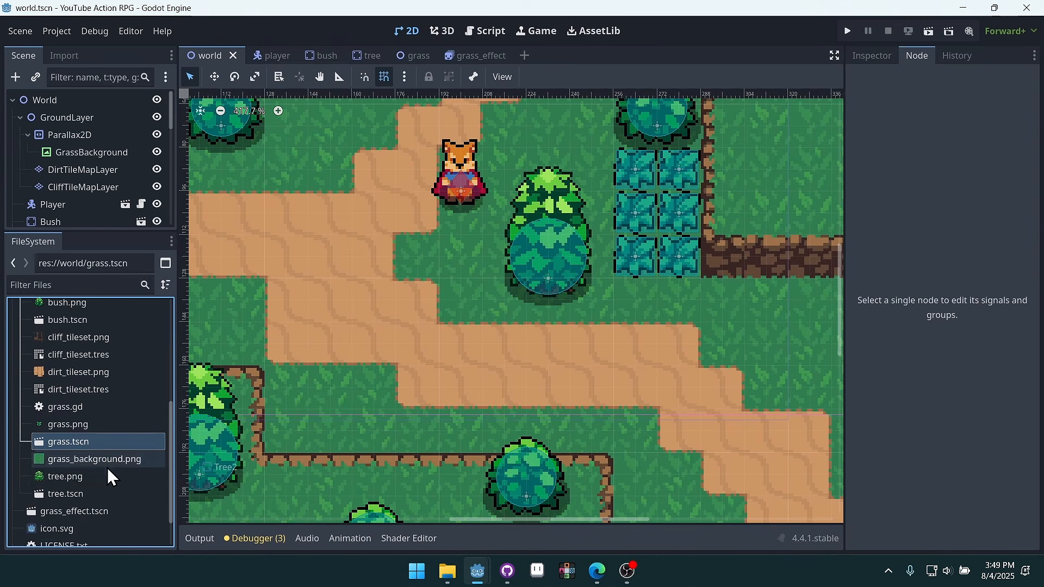
scroll(77, 419, "up", 2)
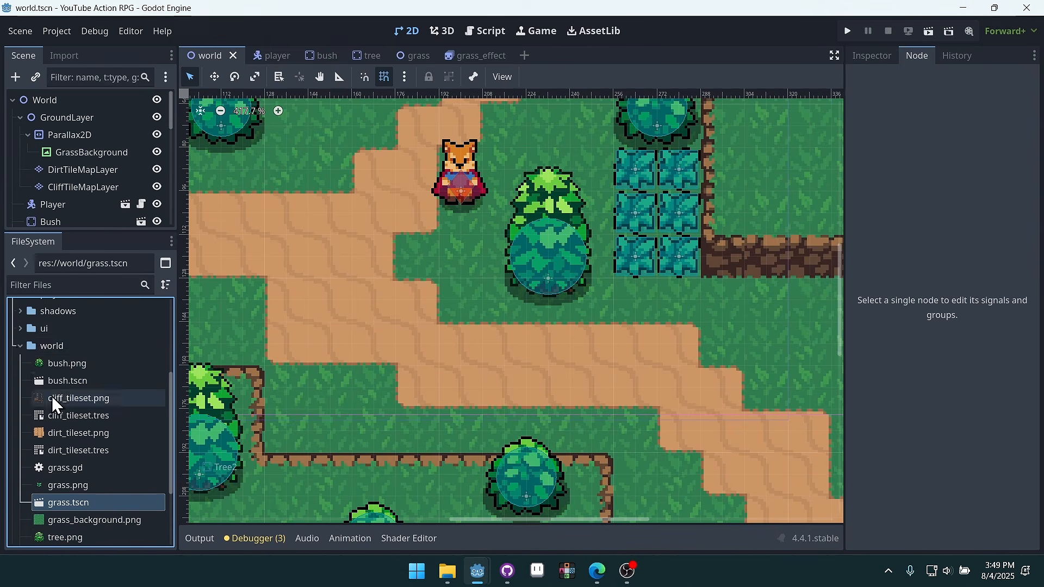
left_click(18, 346)
scroll(109, 469, "up", 1)
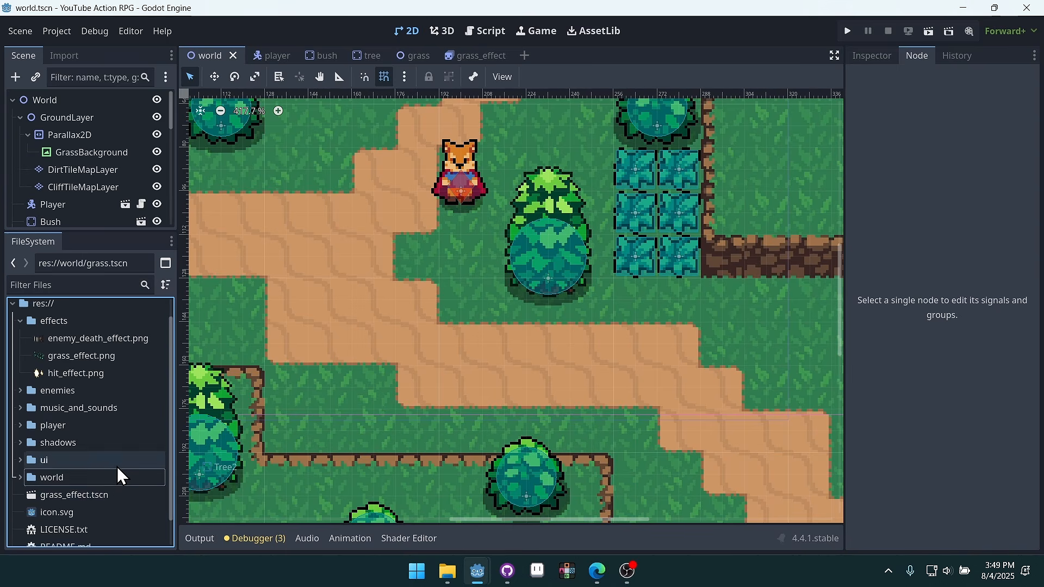
scroll(109, 486, "up", 1)
left_click_drag(70, 516, 66, 344)
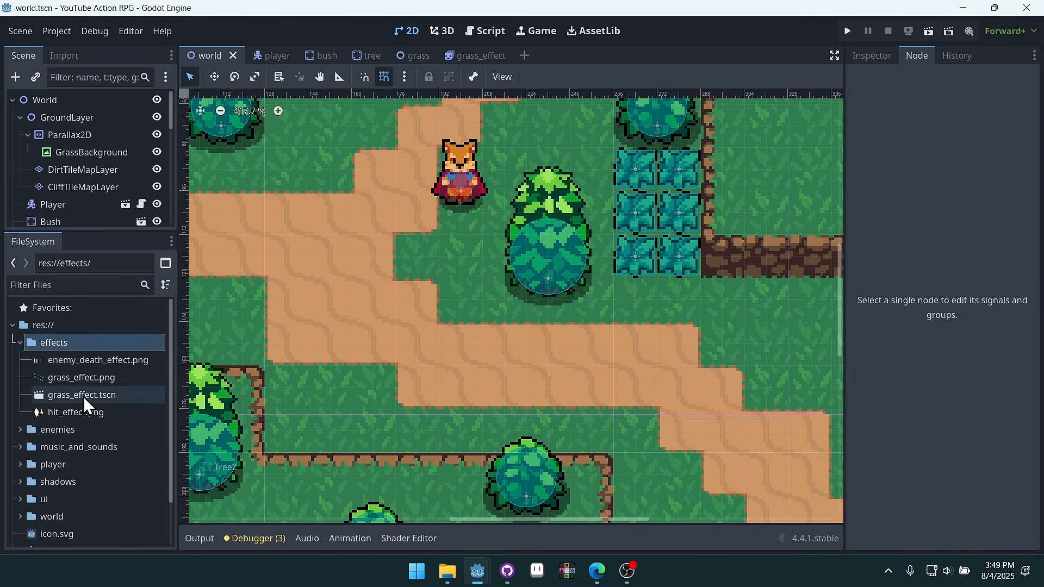
Place an instance of grass_effect.tscn just below the player in the world scene and run the game to test it
left_click_drag(127, 392, 418, 256)
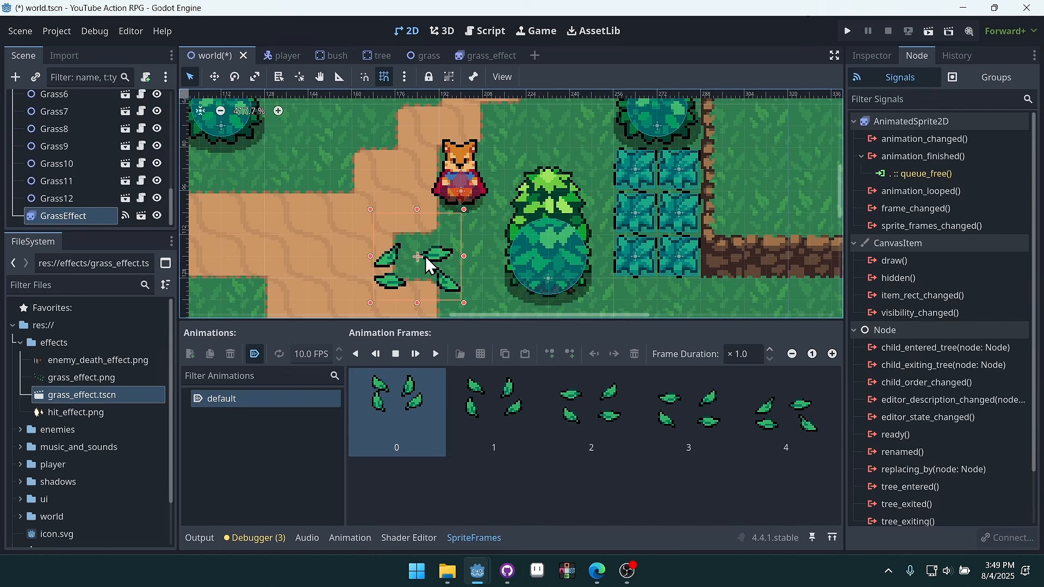
left_click(852, 33)
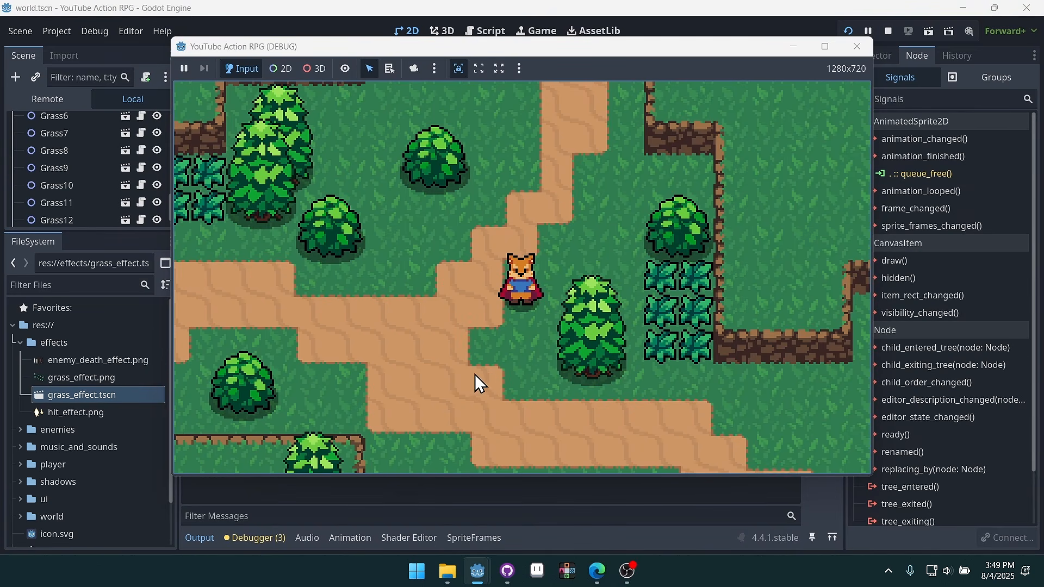
left_click(858, 46)
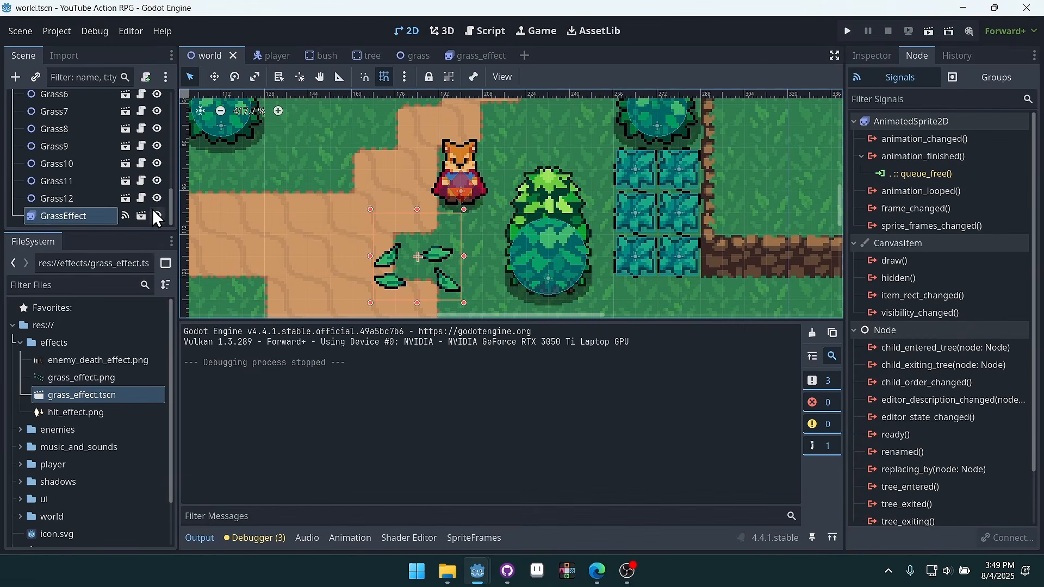
left_click_drag(93, 233, 92, 387)
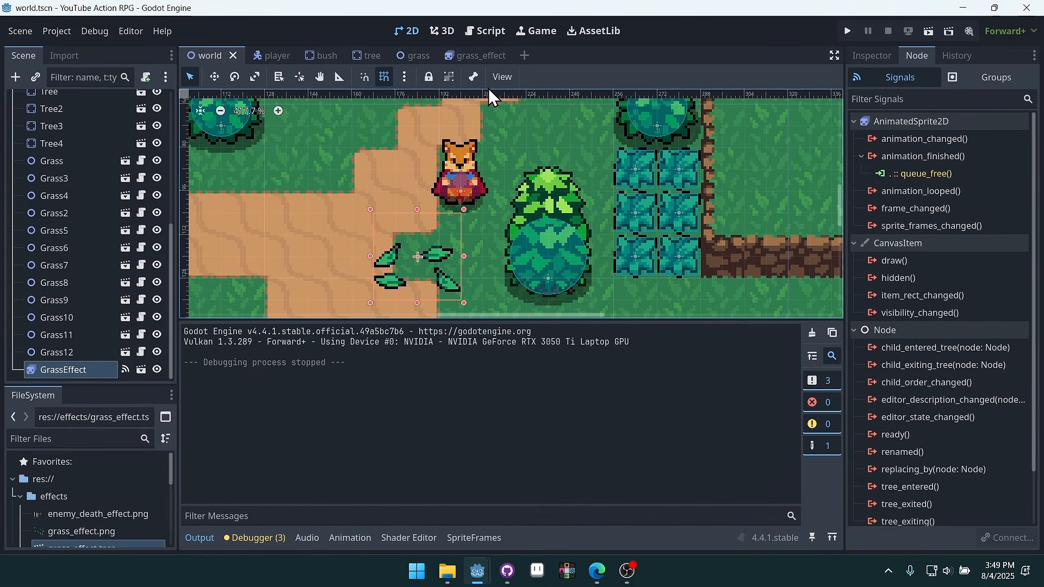
Open the grass scene's attached script, grass.gd, and hide the script list for more editing room
left_click(473, 56)
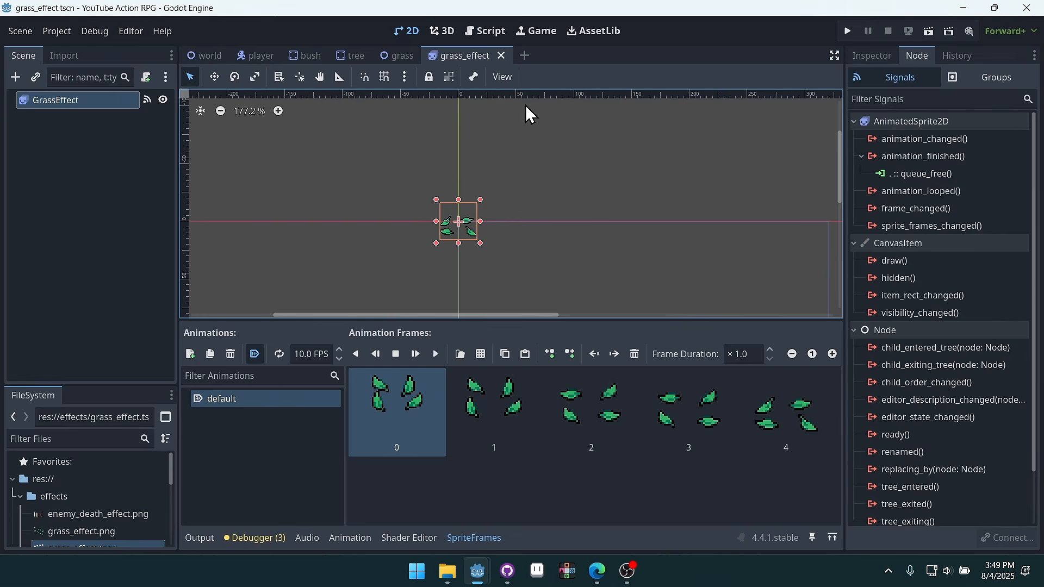
left_click(398, 59)
left_click(148, 100)
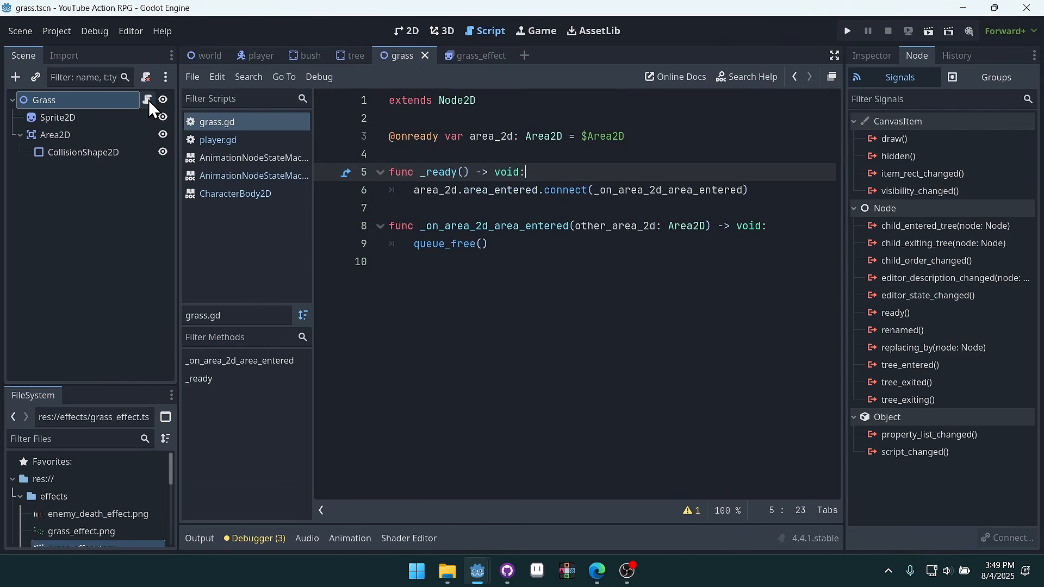
left_click(321, 511)
left_click(574, 393)
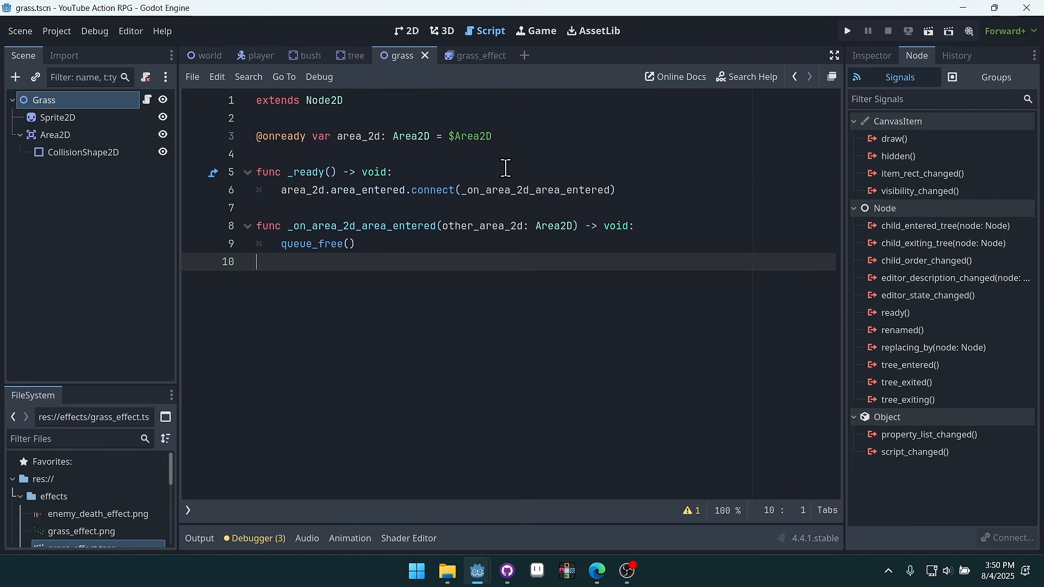
Try adding a second grass_effect.tscn instance on the dirt path in the world's 2D view, and undo it
left_click(209, 58)
left_click(405, 31)
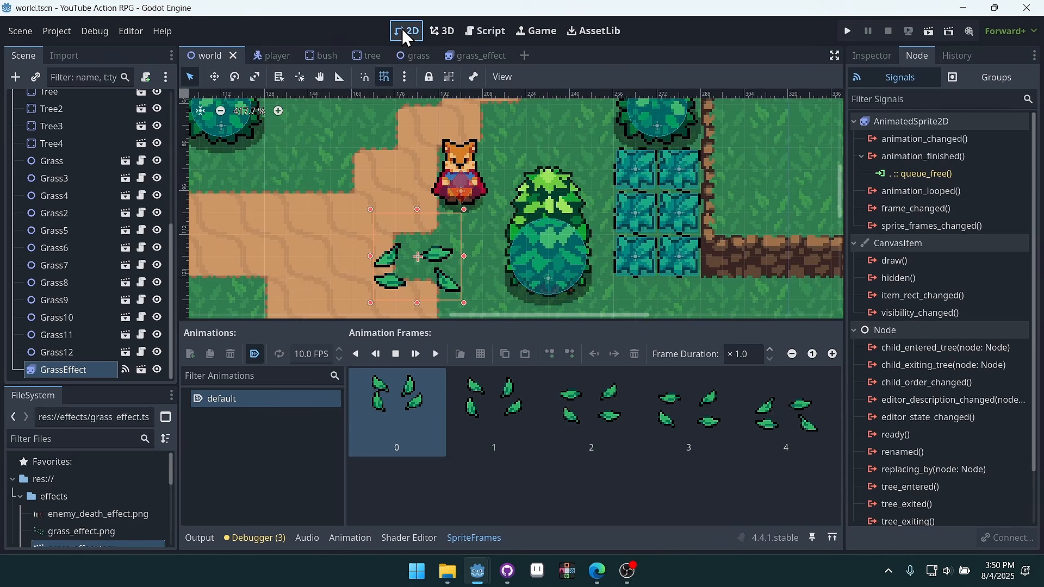
scroll(544, 207, "down", 2)
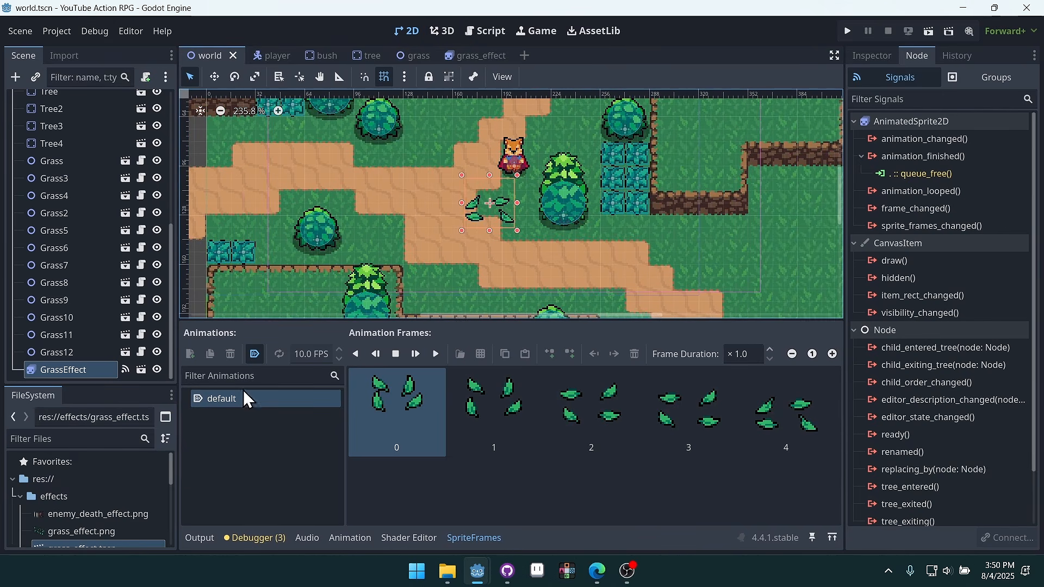
left_click_drag(90, 387, 90, 190)
left_click_drag(60, 403, 417, 191)
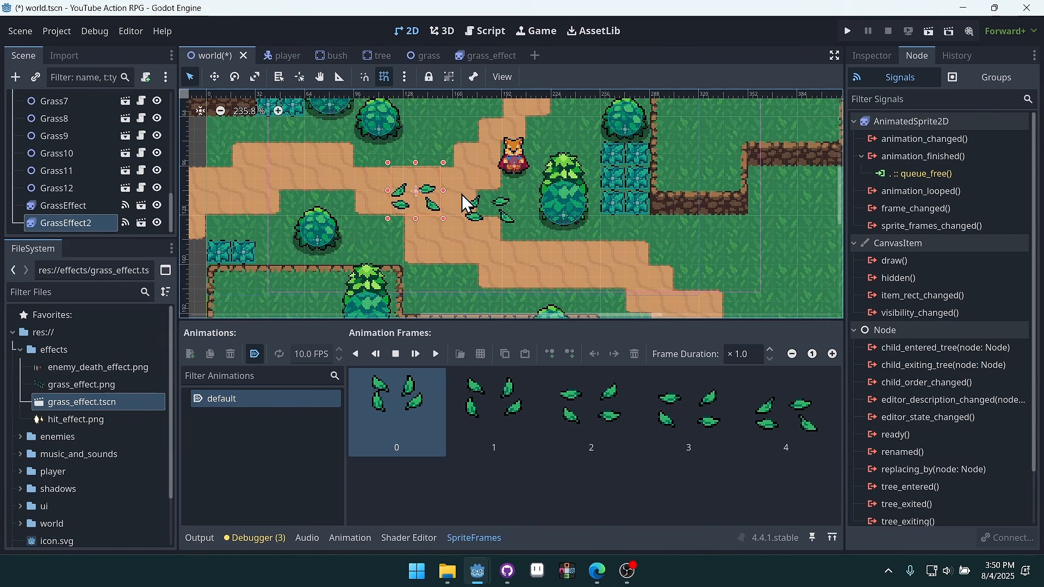
key("ctrl+z")
Delete the test GrassEffect instance from the world scene and save the scene
left_click(491, 209)
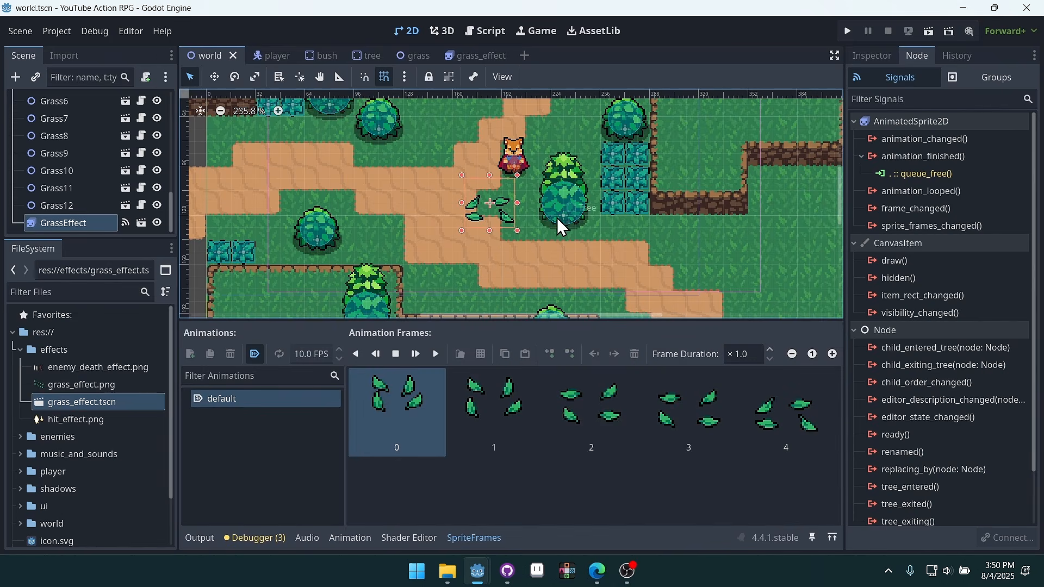
key("Delete")
left_click(512, 305)
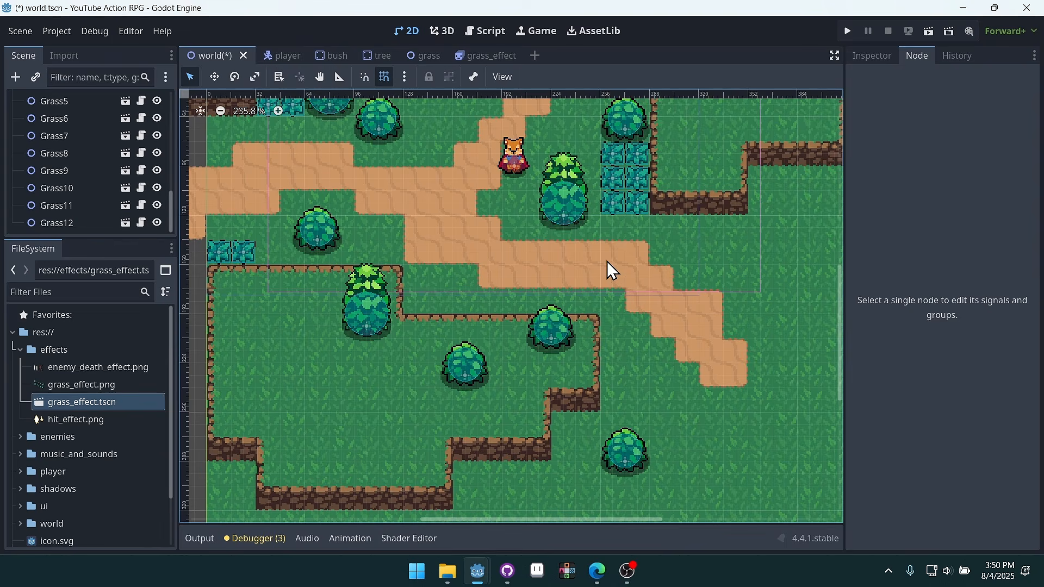
key("ctrl+s")
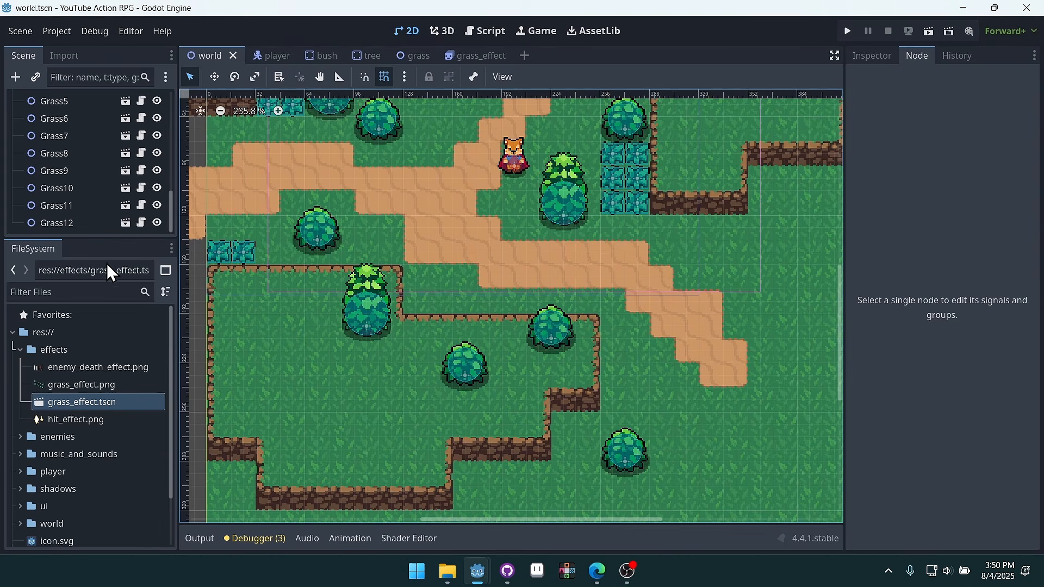
Enlarge the scene tree area and open the grass scene's attached script
left_click_drag(102, 237, 101, 284)
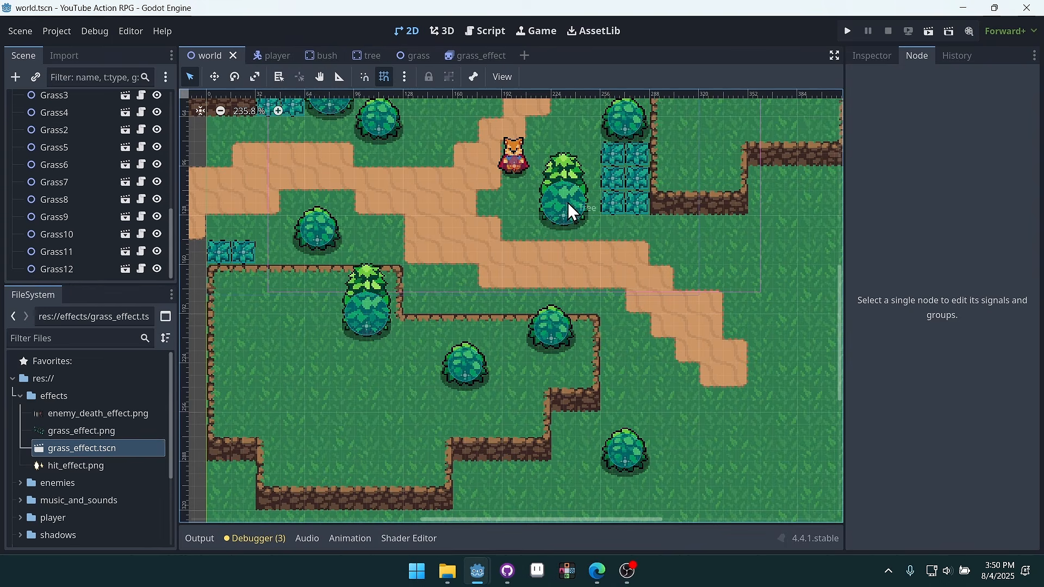
middle_click_drag(502, 227, 596, 273)
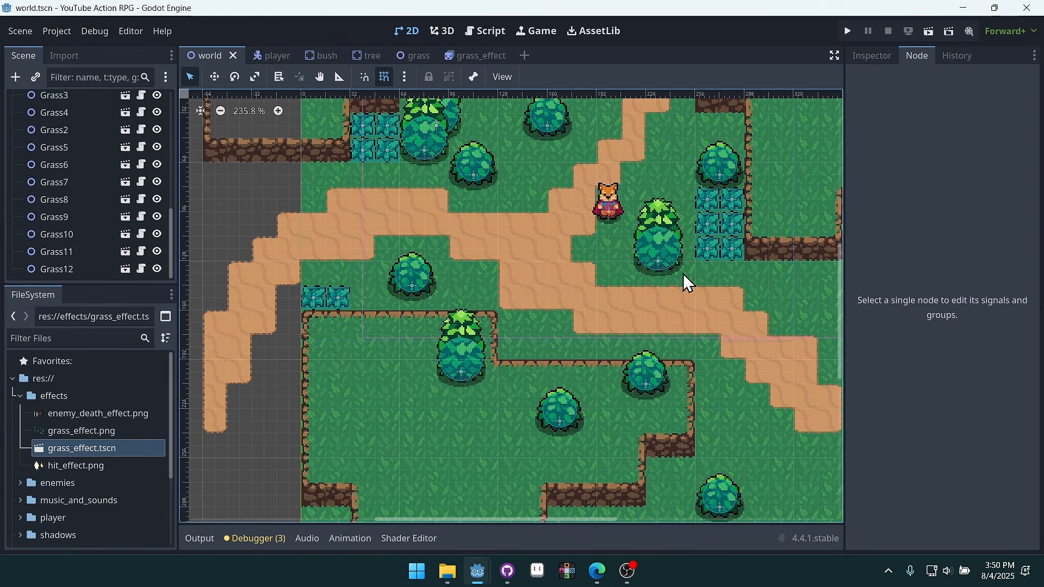
left_click(420, 58)
left_click(147, 100)
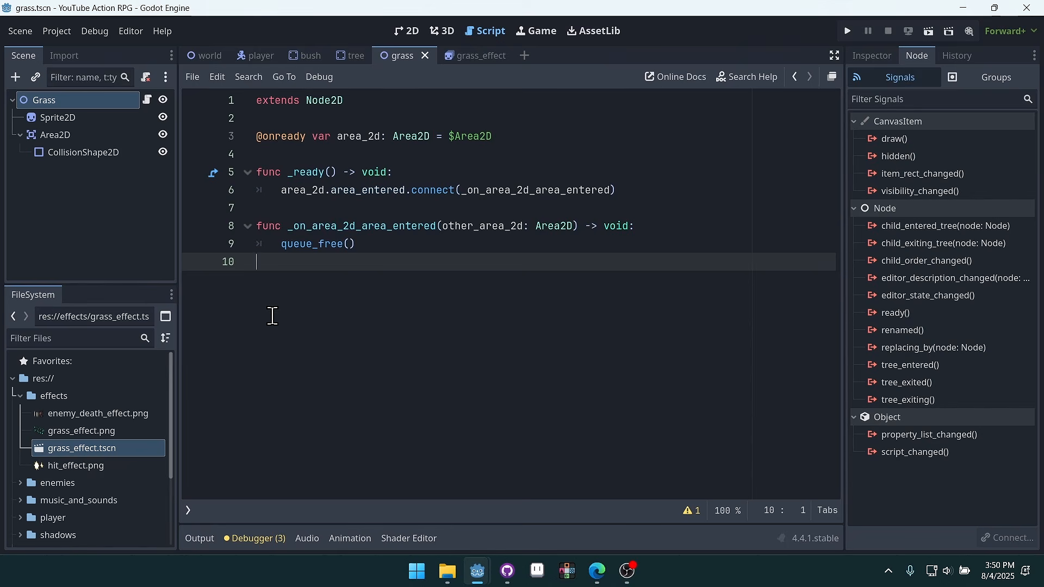
Add the constant GRASS_EFFECT = preload("res://effects/grass_effect.tscn") below the extends line of the grass script
left_click(381, 101)
key("Return")
key("Return")
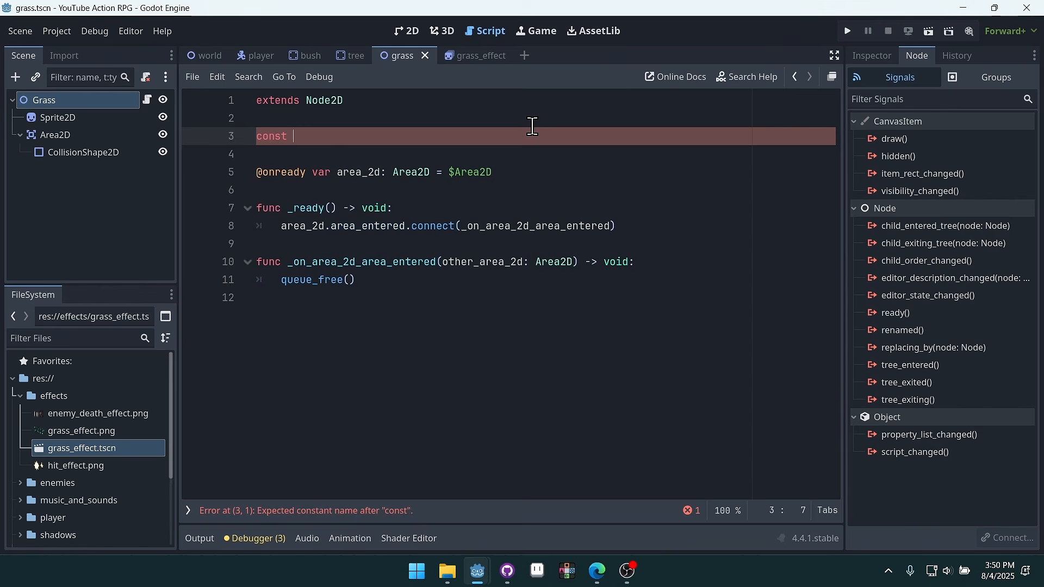
type("GRASS_EFFE")
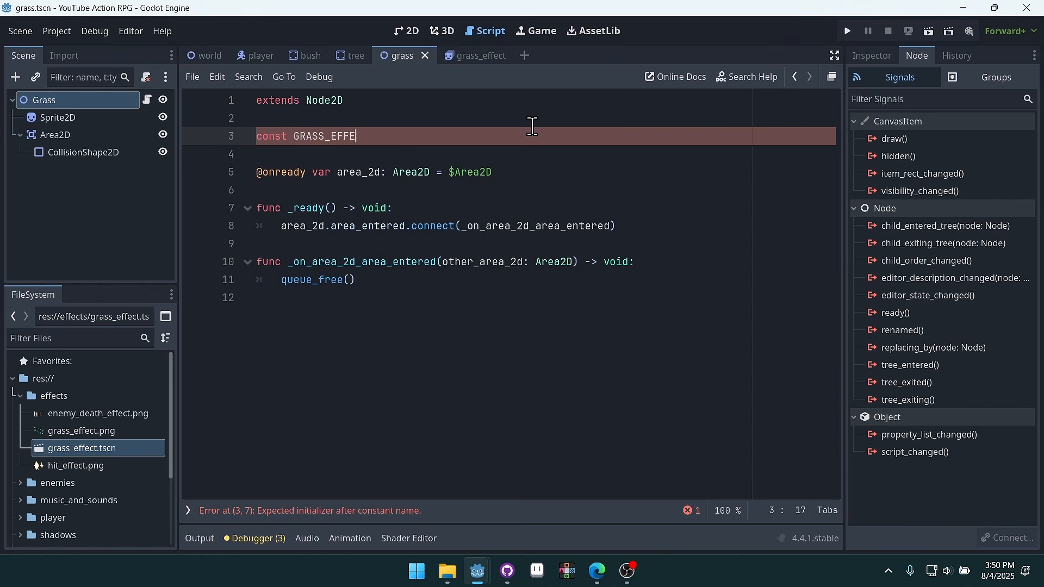
type("CT = ")
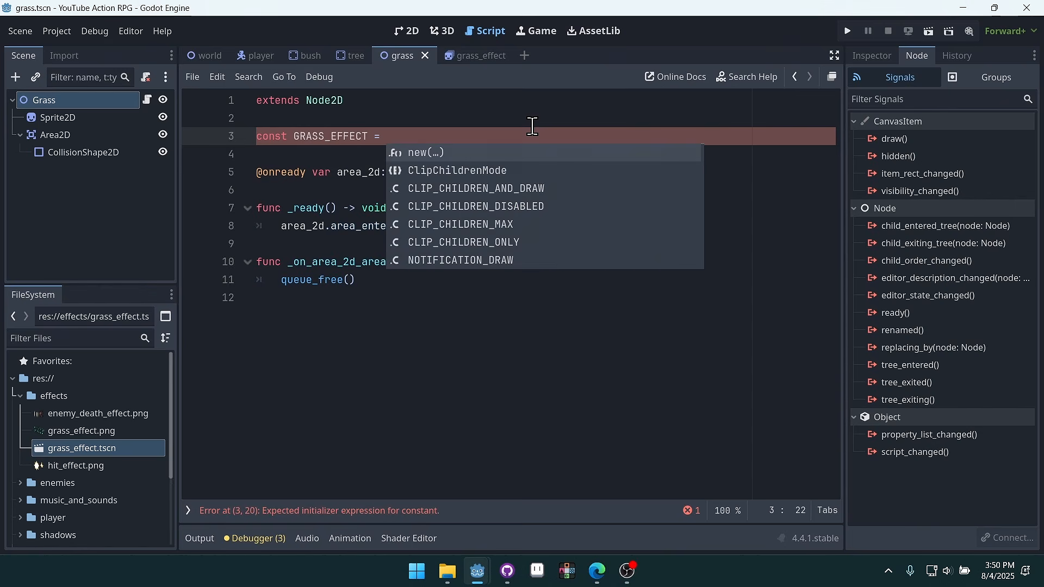
type("preload(")
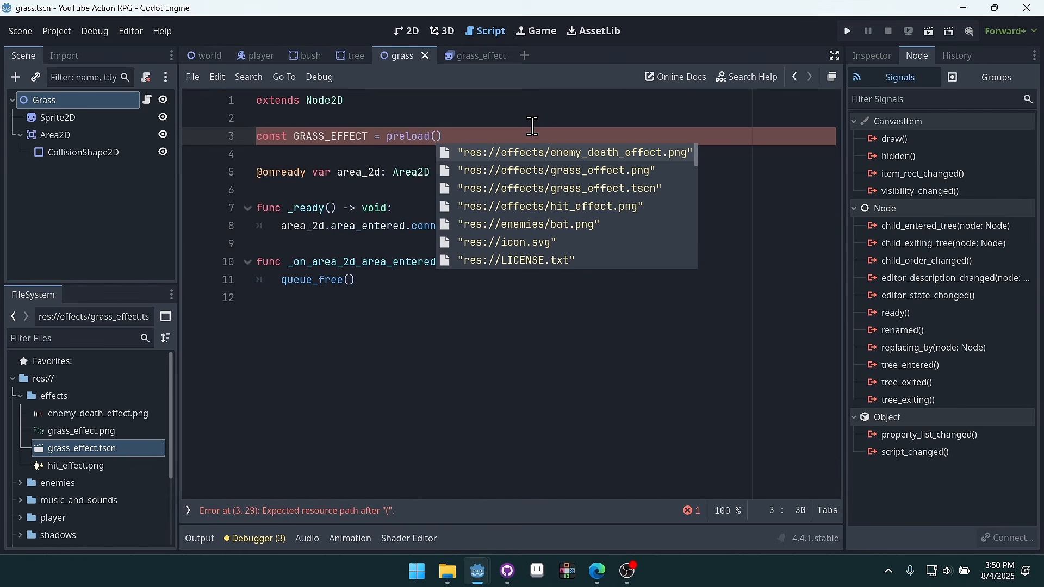
type("grass_eff")
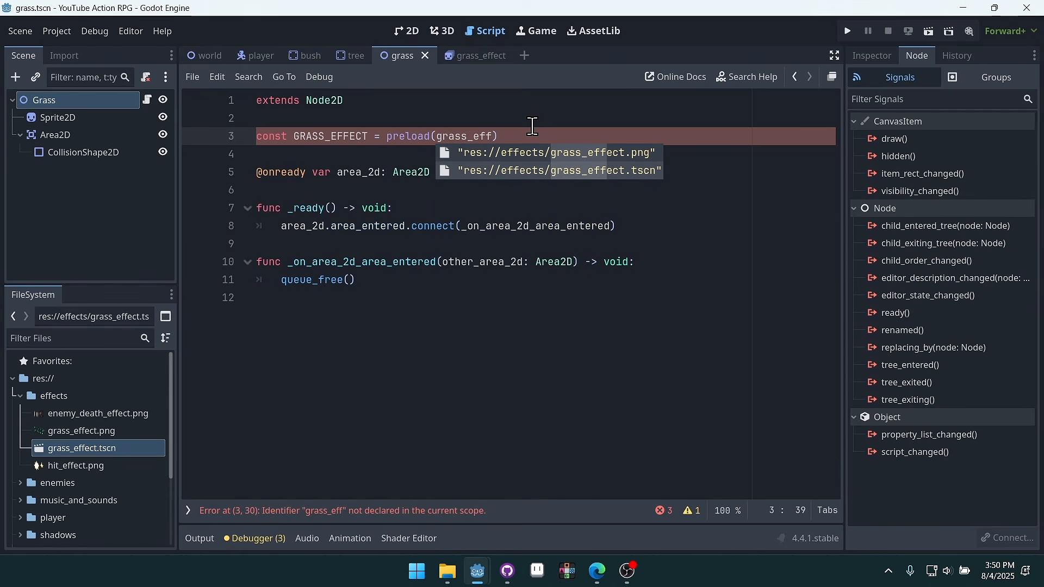
left_click(623, 172)
left_click(694, 227)
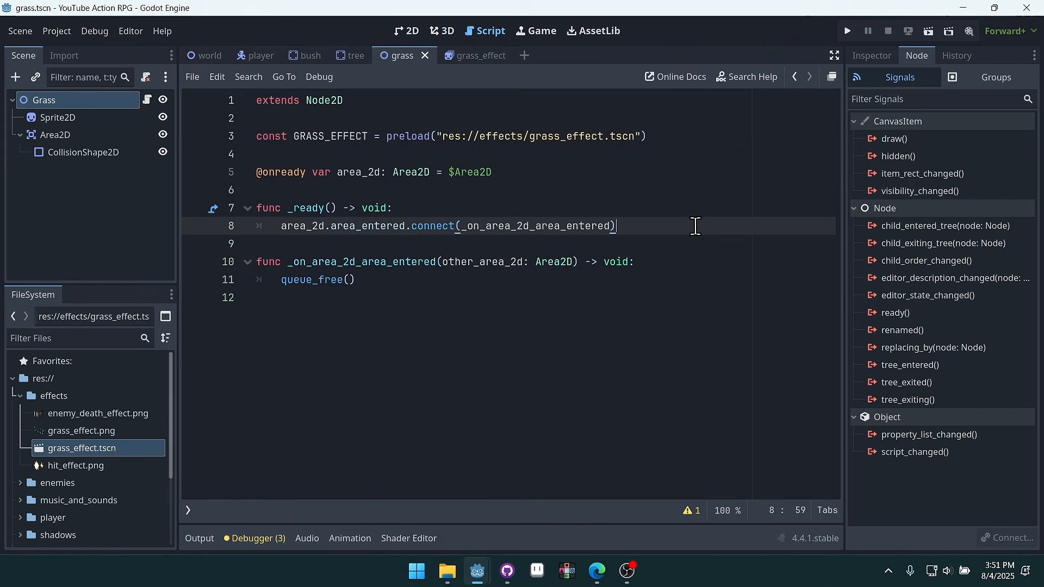
Check the GRASS_EFFECT constant against the grass_effect.tscn file in the effects folder
double_click(337, 140)
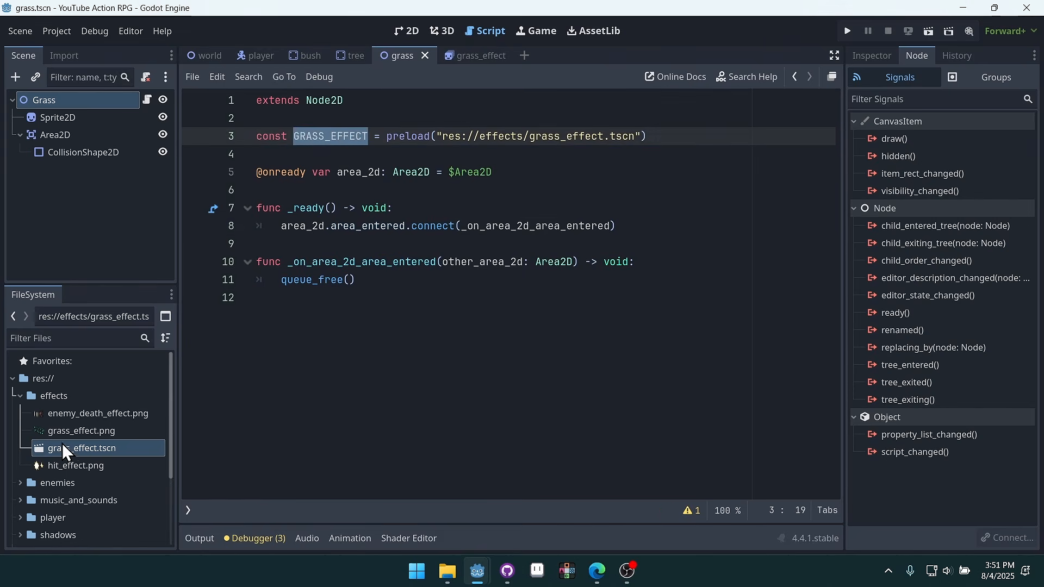
left_click(98, 416)
left_click(90, 447)
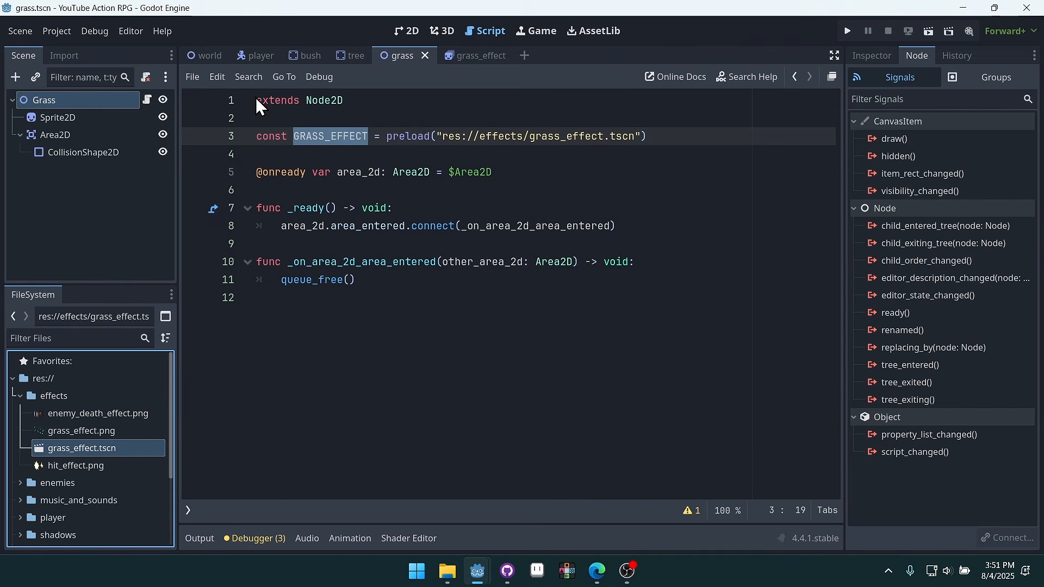
left_click(572, 226)
left_click_drag(667, 136, 294, 136)
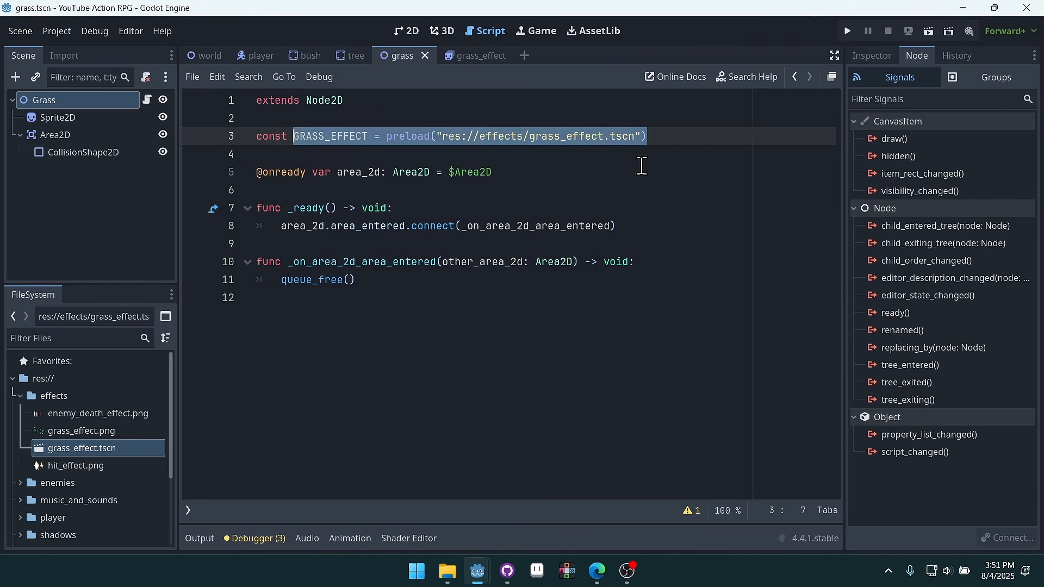
left_click(641, 166)
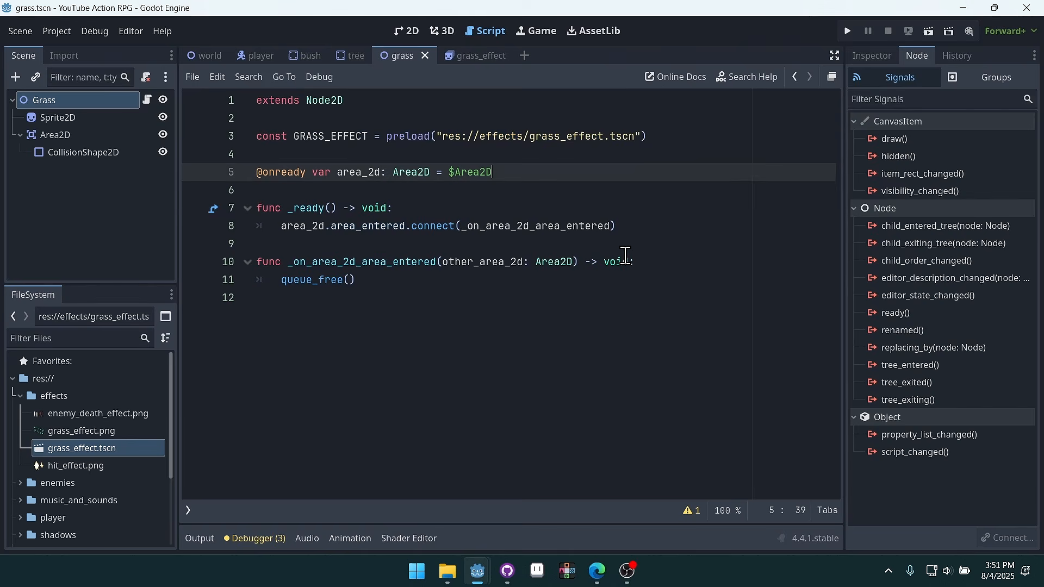
Declare var grass_effect_instance = GRASS_EFFECT.instantiate() in _on_area_2d_area_entered, above the queue_free() call
left_click(658, 264)
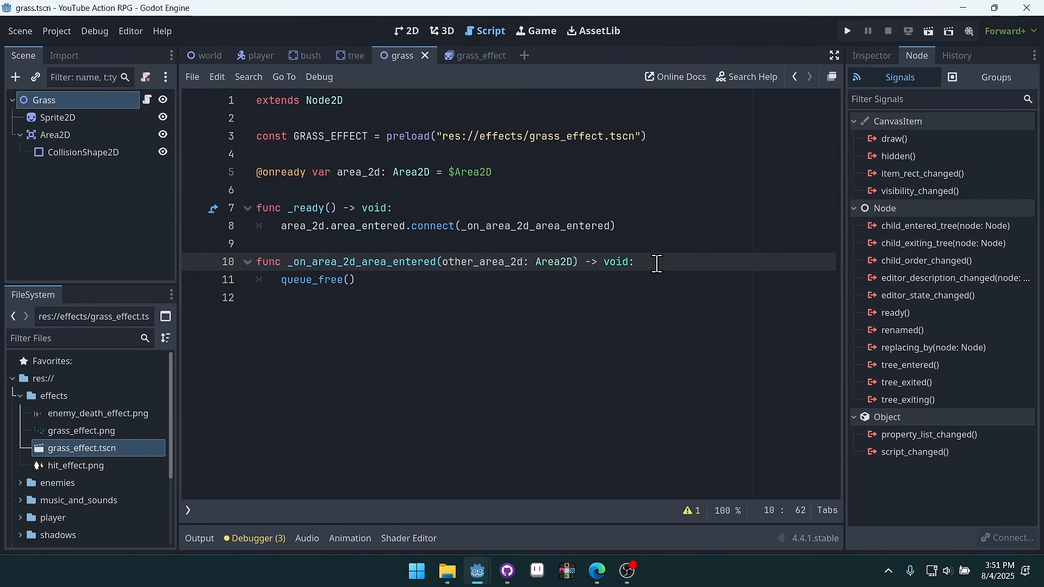
key("Return")
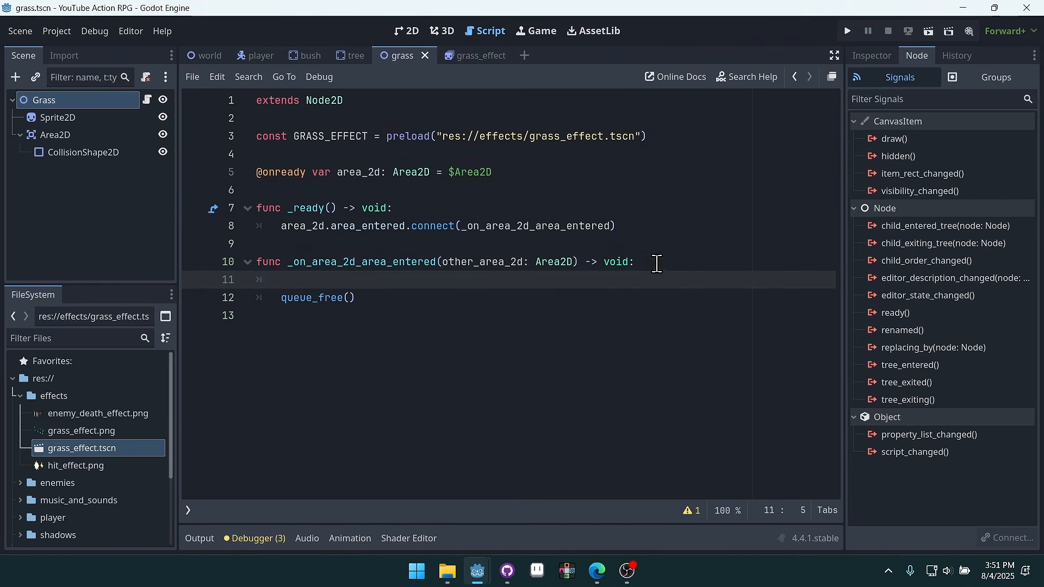
left_click(327, 263)
double_click(309, 299)
left_click(343, 282)
type("var grass_effect_instance = ")
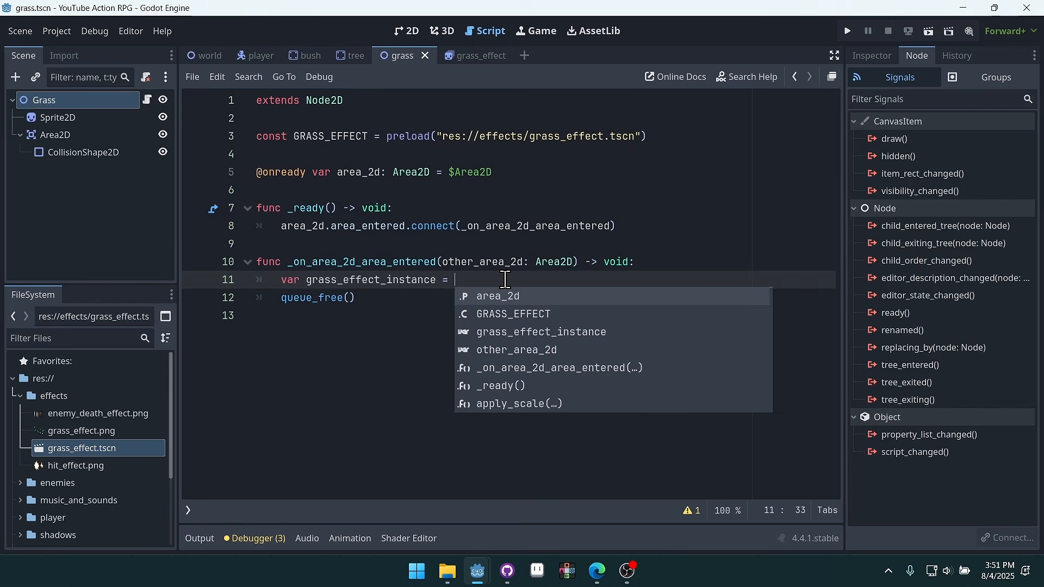
type("GRAS")
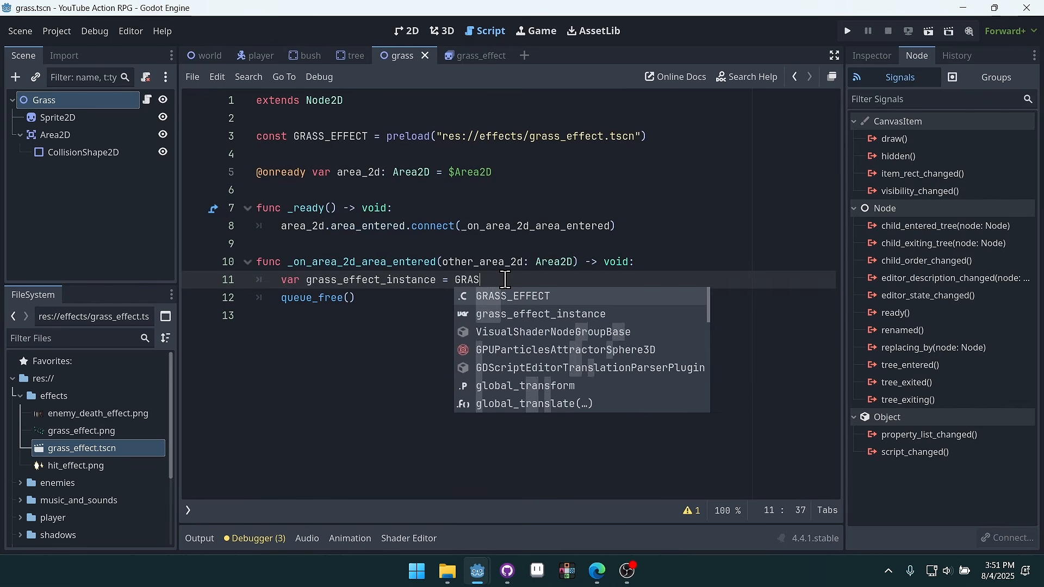
type("S_EFFECT.instantiate()")
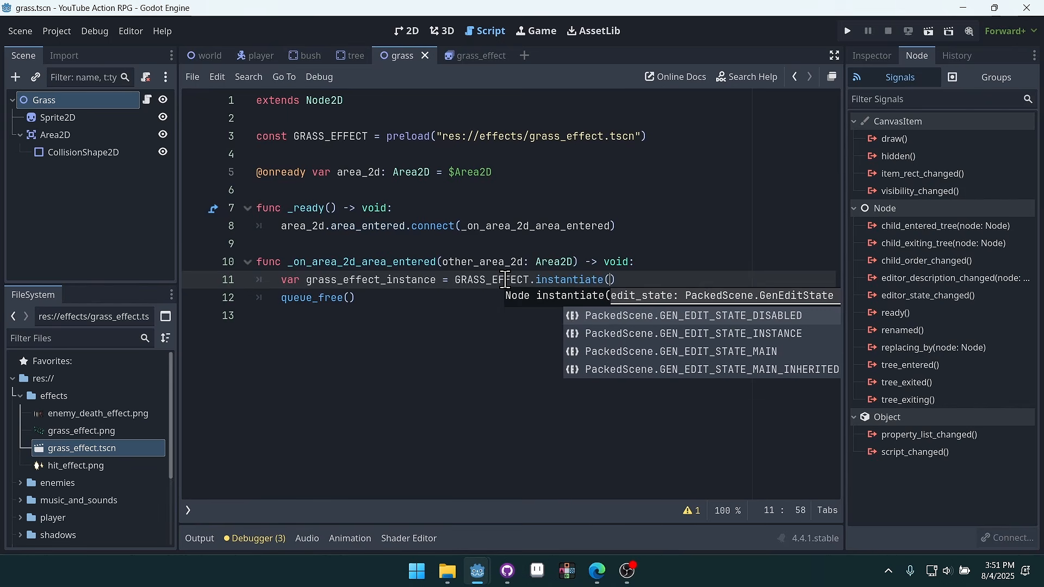
left_click(654, 184)
left_click(644, 278)
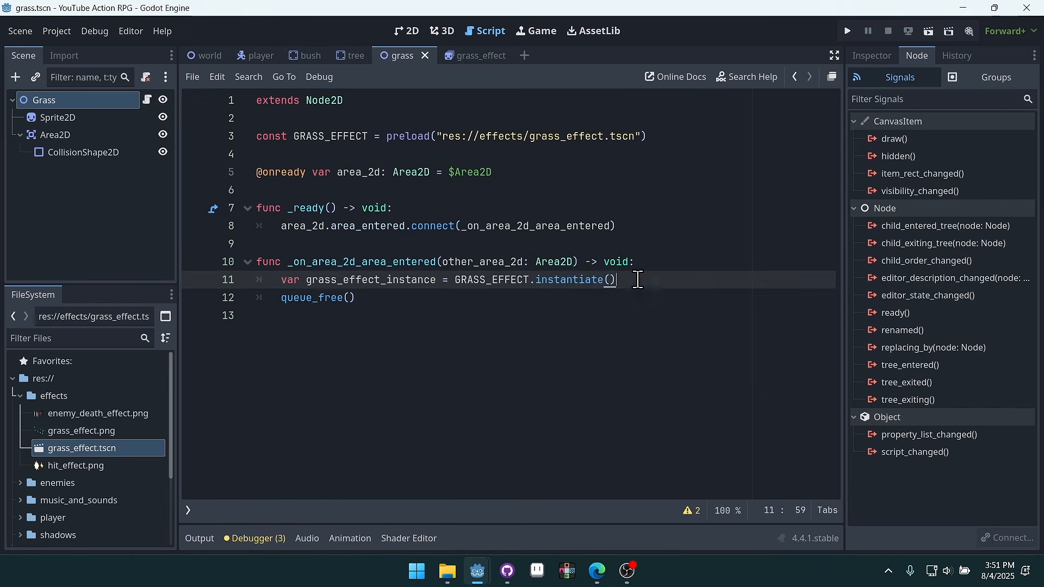
Review the instantiate() call alongside the preload expression of the GRASS_EFFECT constant
left_click_drag(644, 278, 536, 280)
left_click(642, 244)
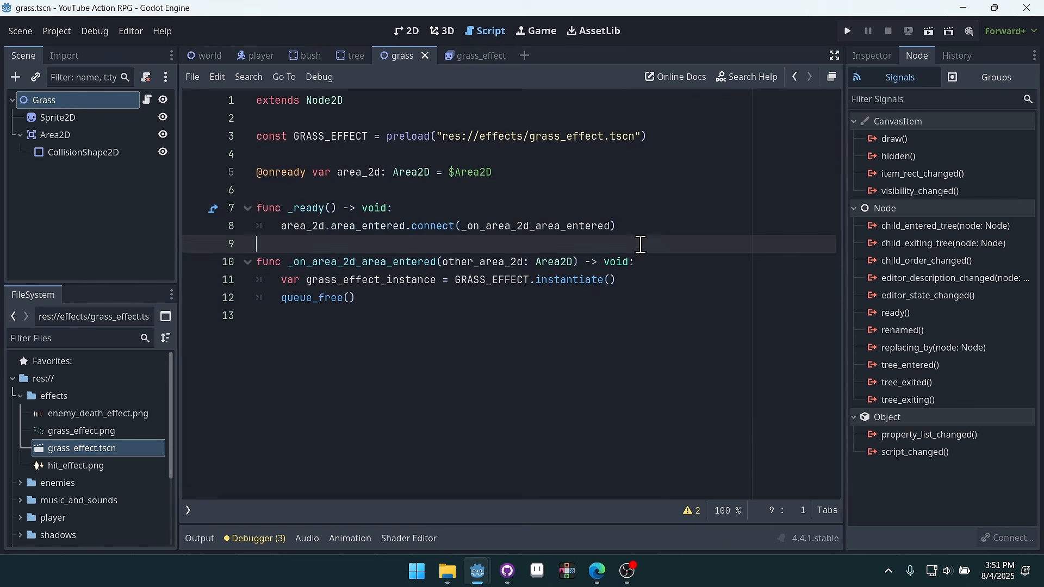
left_click(390, 137)
left_click_drag(390, 137, 640, 135)
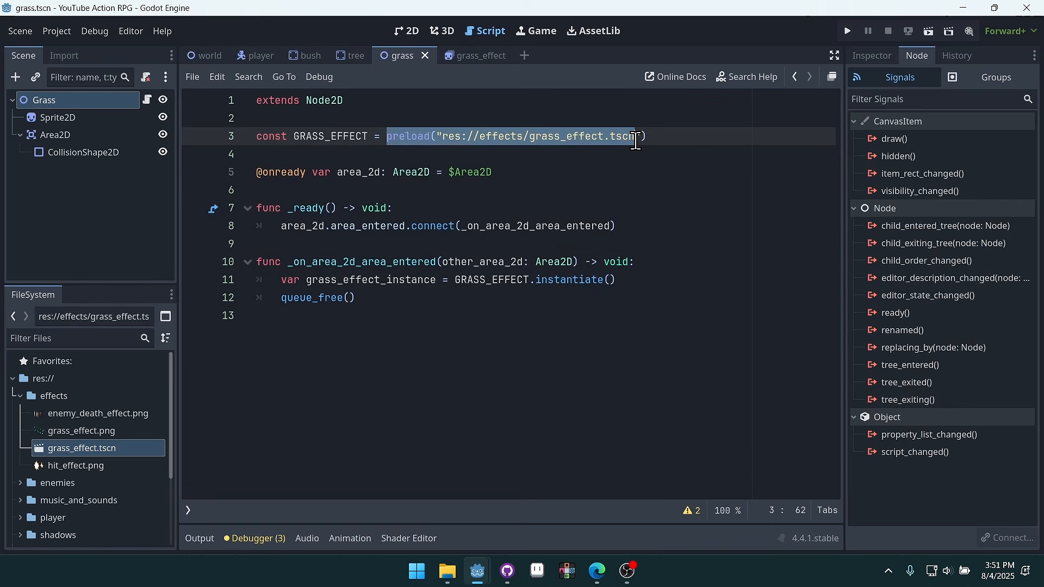
left_click(691, 134)
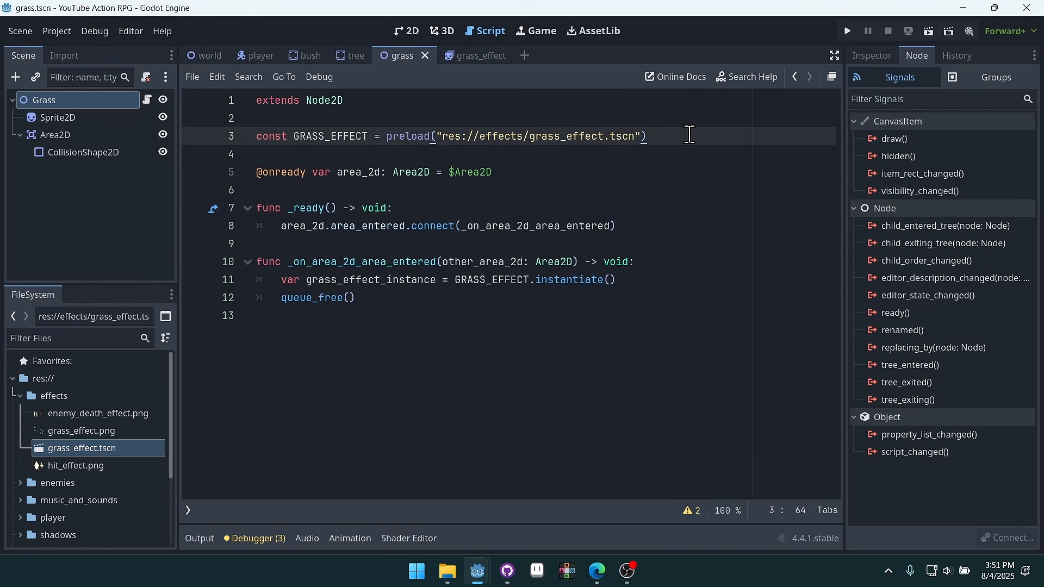
left_click_drag(651, 280, 455, 279)
left_click(689, 208)
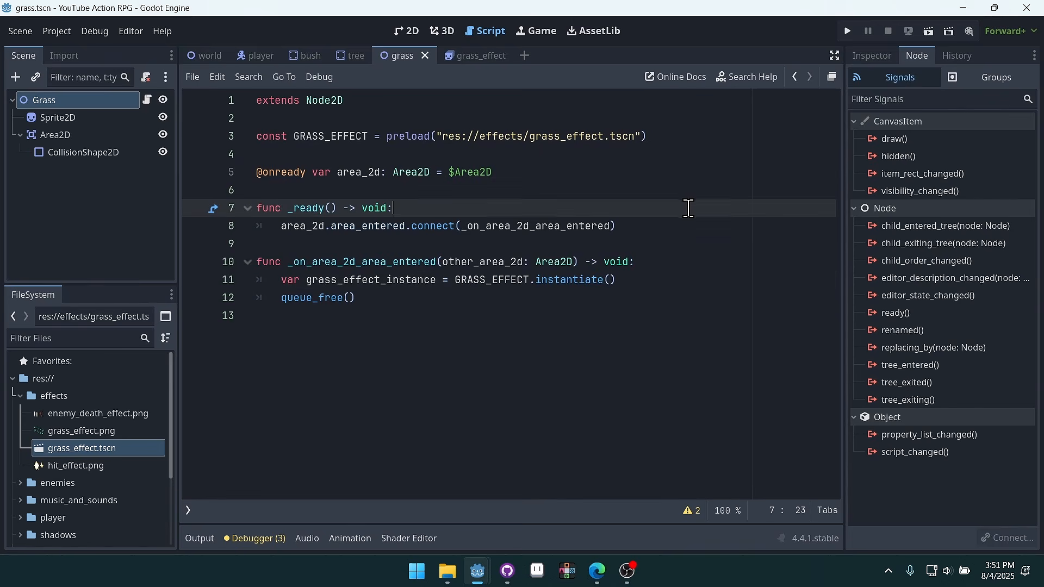
Inspect the Grass10 instance and its sibling grass nodes in the world scene's 2D view
left_click(197, 58)
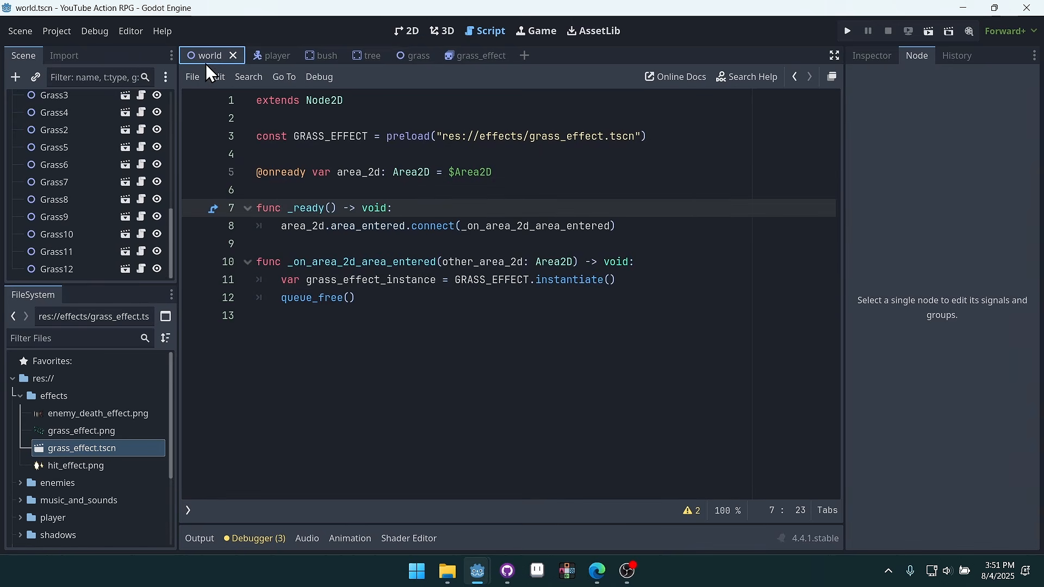
left_click(409, 33)
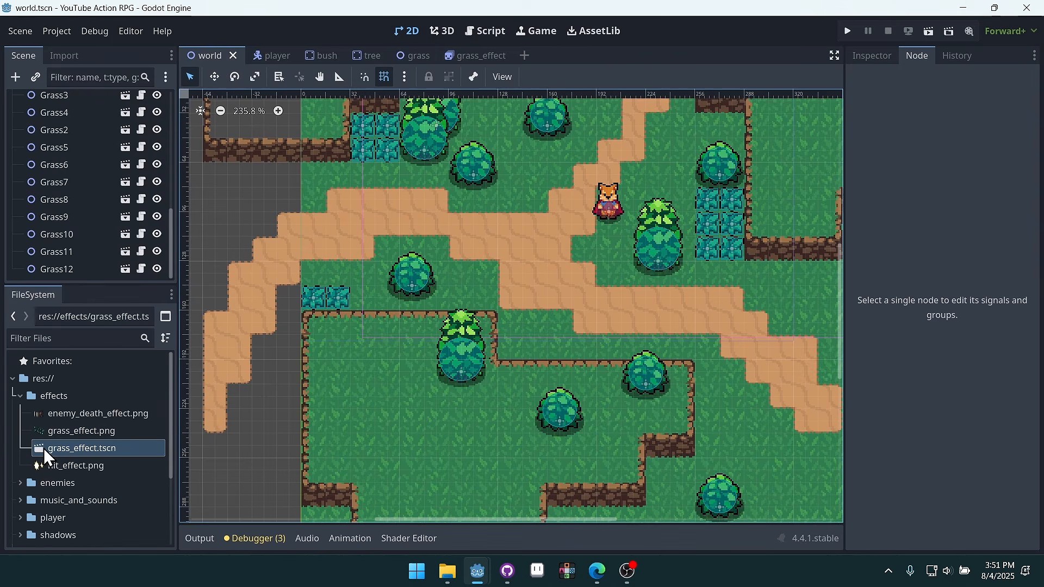
left_click(57, 233)
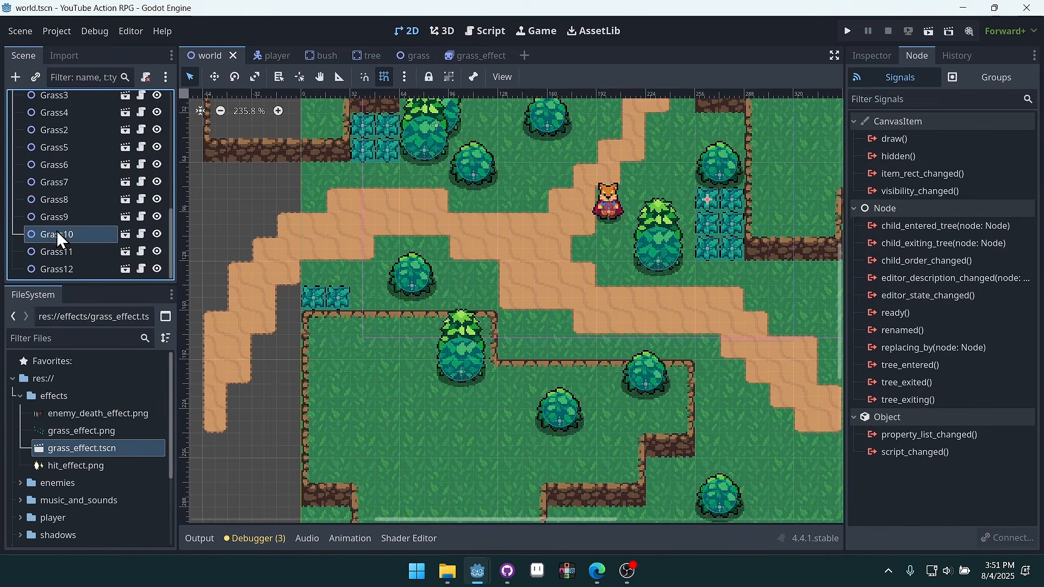
scroll(73, 226, "up", 3)
scroll(80, 209, "down", 3)
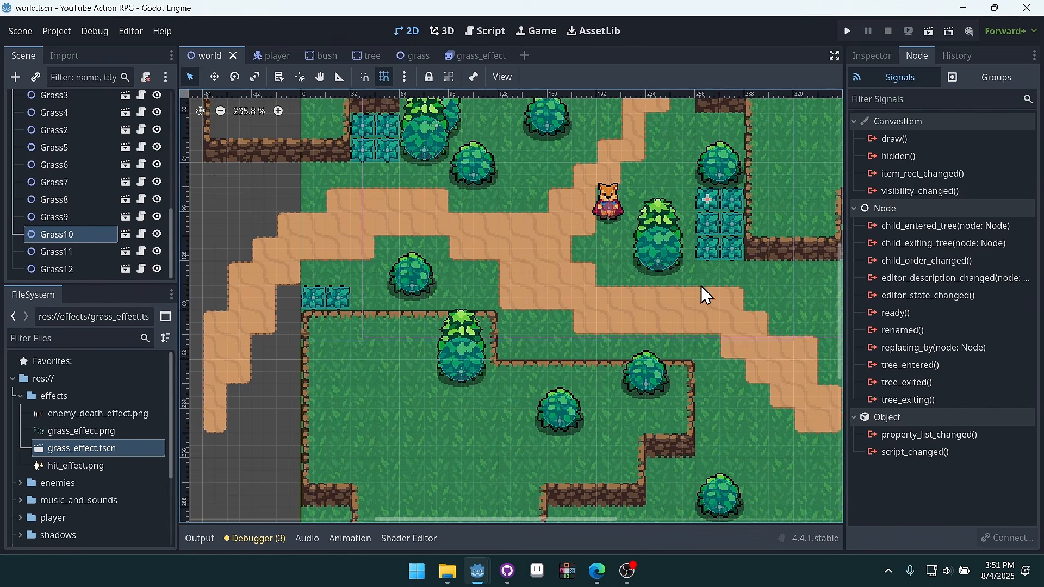
Return to the grass script and examine the GRASS_EFFECT constant and the grass_effect_instance line that uses it
left_click(426, 58)
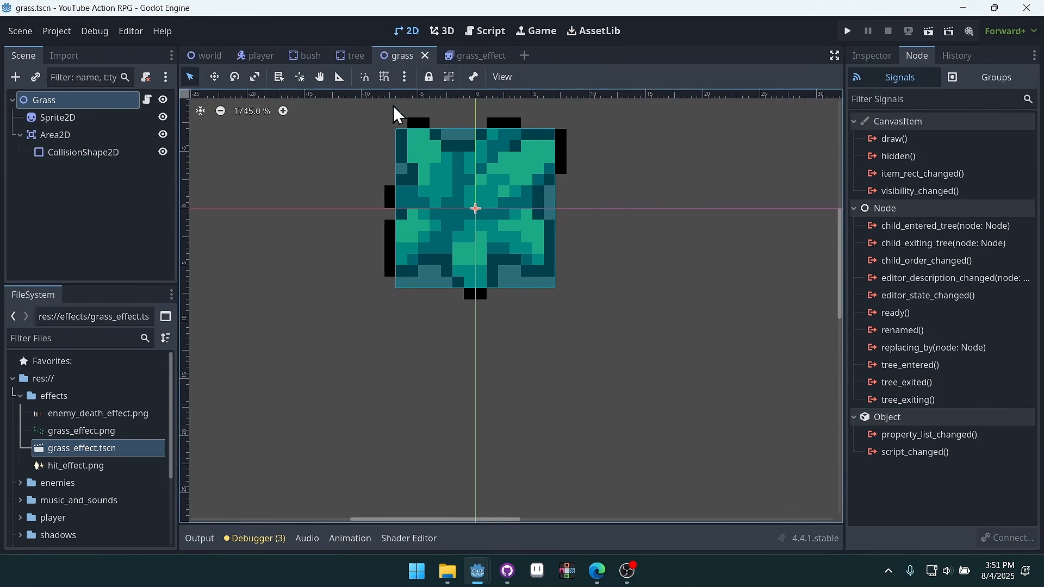
left_click(147, 100)
left_click_drag(673, 135, 304, 144)
left_click(367, 148)
double_click(339, 137)
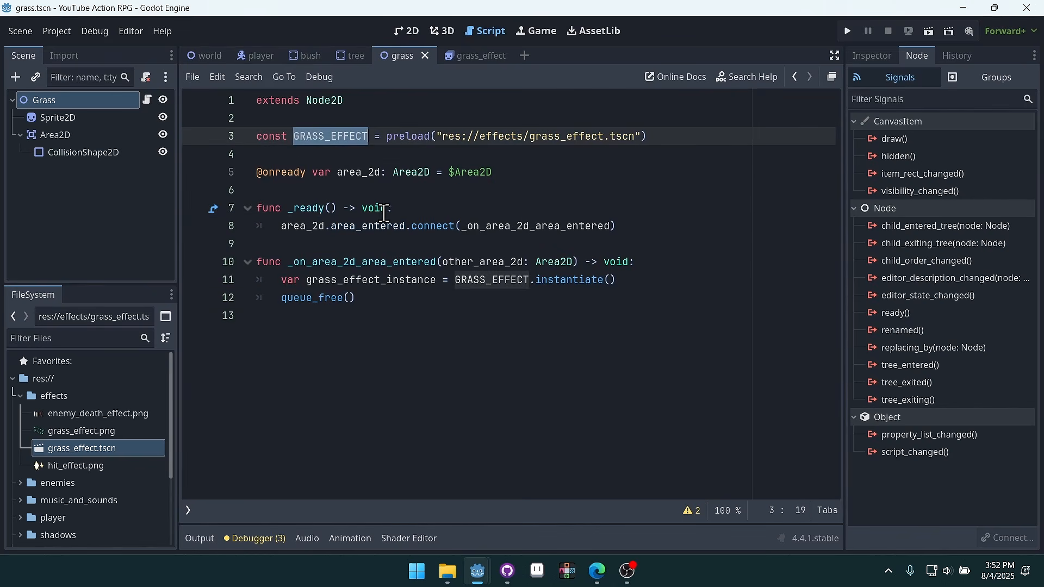
left_click(352, 297)
left_click(356, 279)
double_click(356, 280)
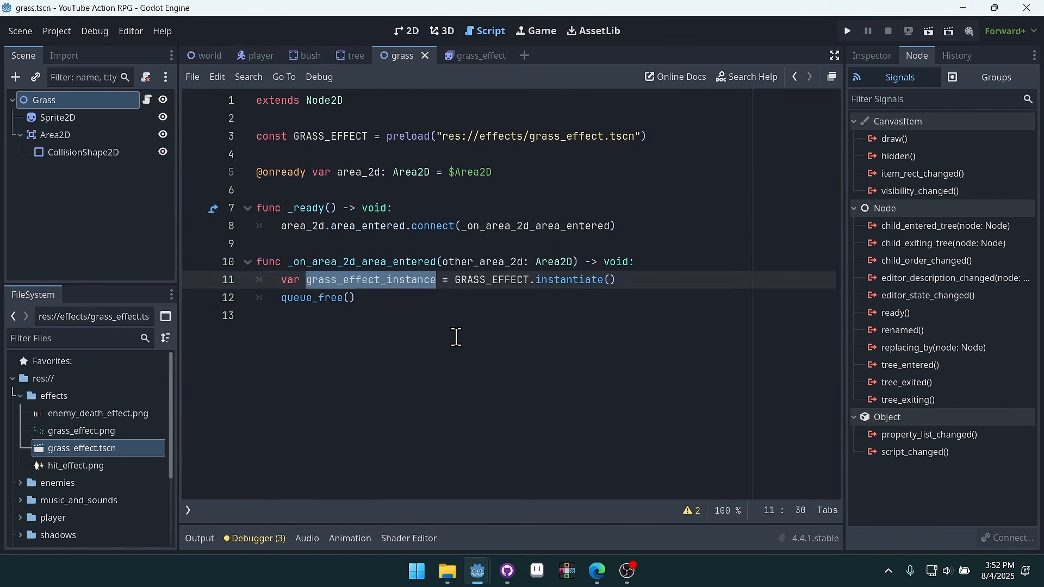
left_click(449, 327)
left_click(634, 285)
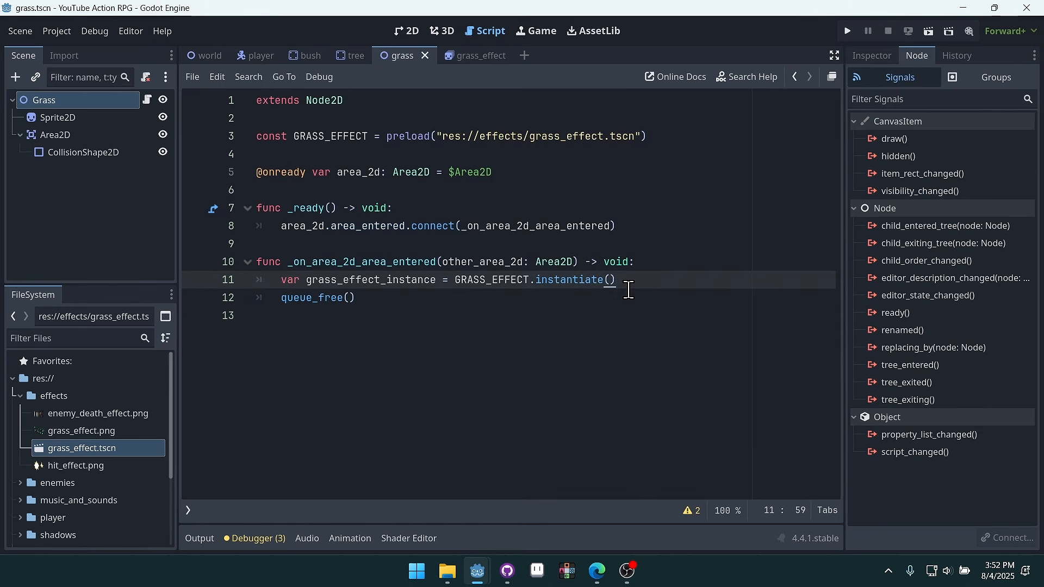
left_click_drag(639, 280, 274, 282)
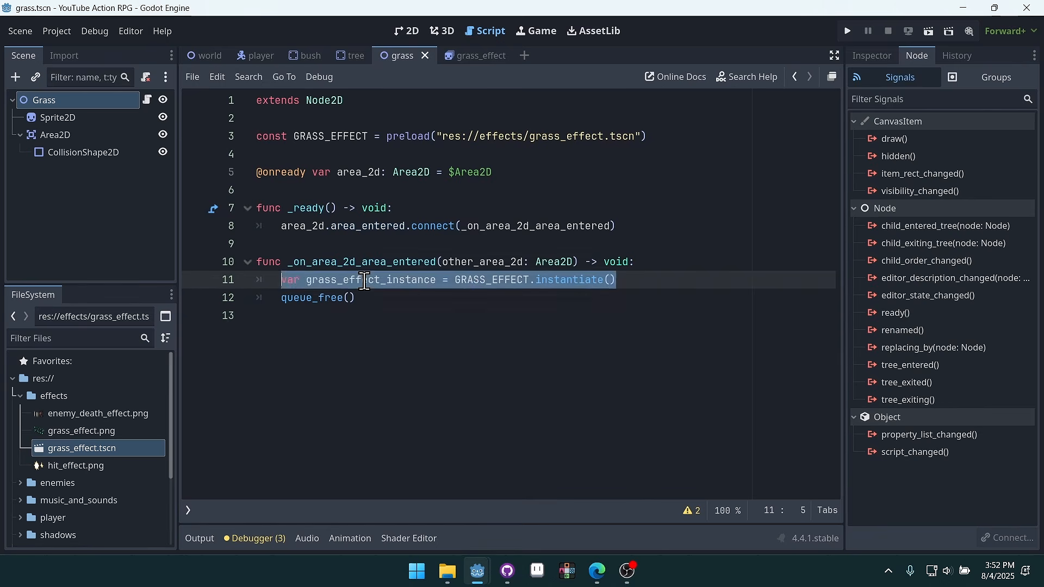
Add get_tree().current_scene.add_child(grass_effect_instance) below the instantiate() line in _on_area_2d_area_entered
left_click(645, 279)
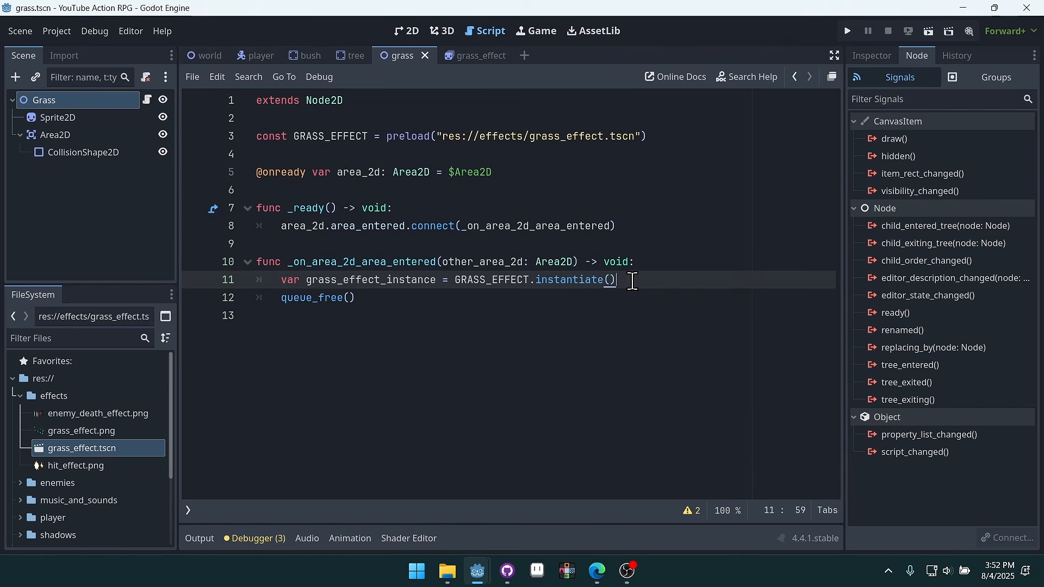
key("Return")
type("get_")
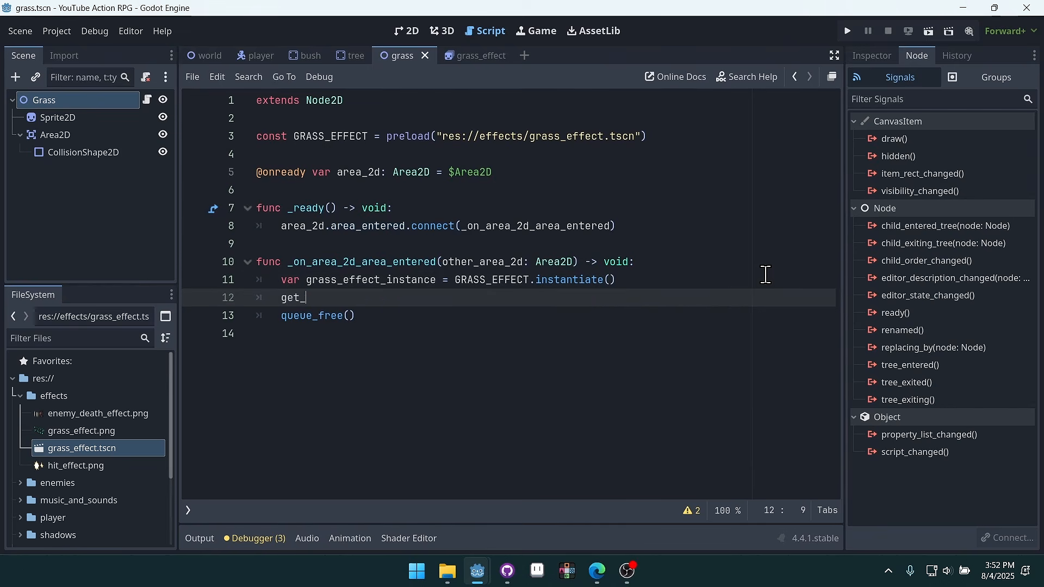
type("tree().current_scene")
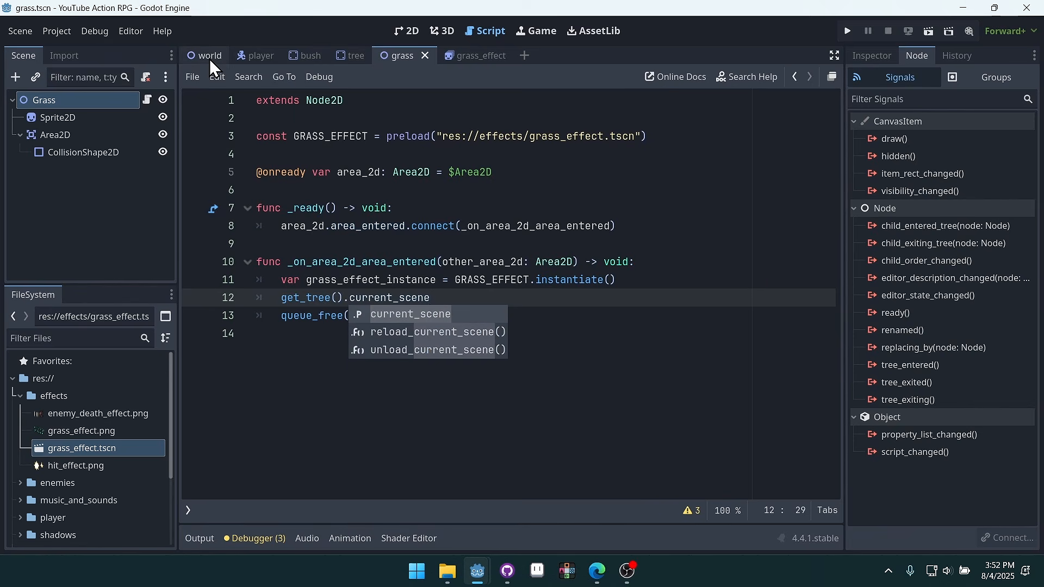
left_click(547, 207)
left_click(443, 299)
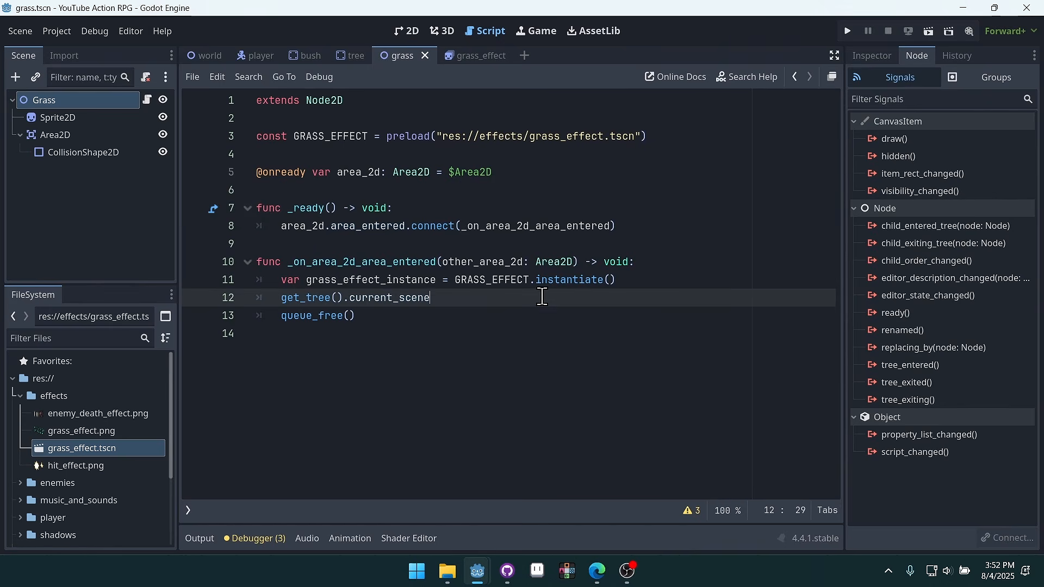
type("add_chi")
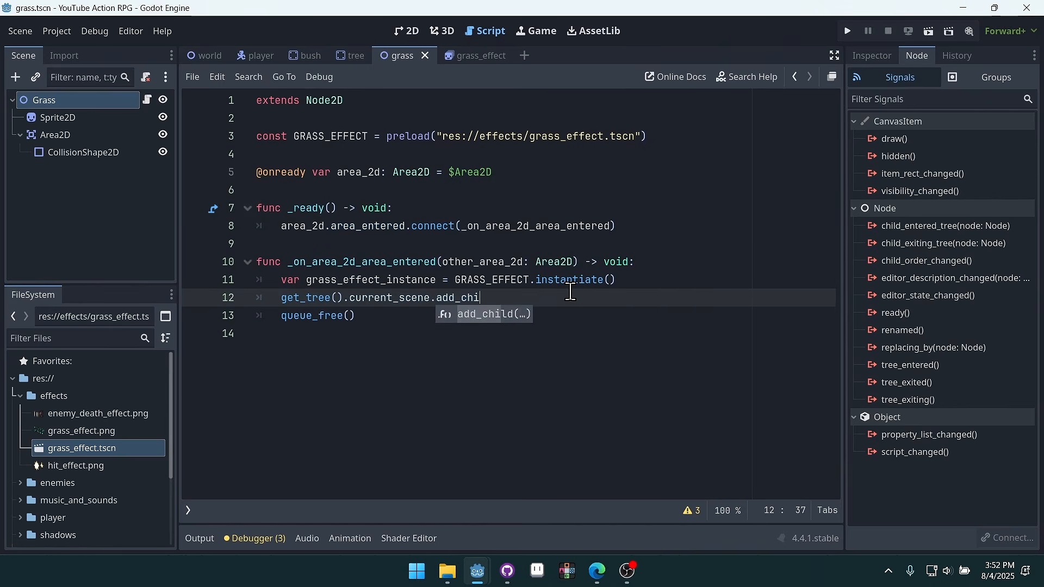
type("l")
key("Return")
type("grass_")
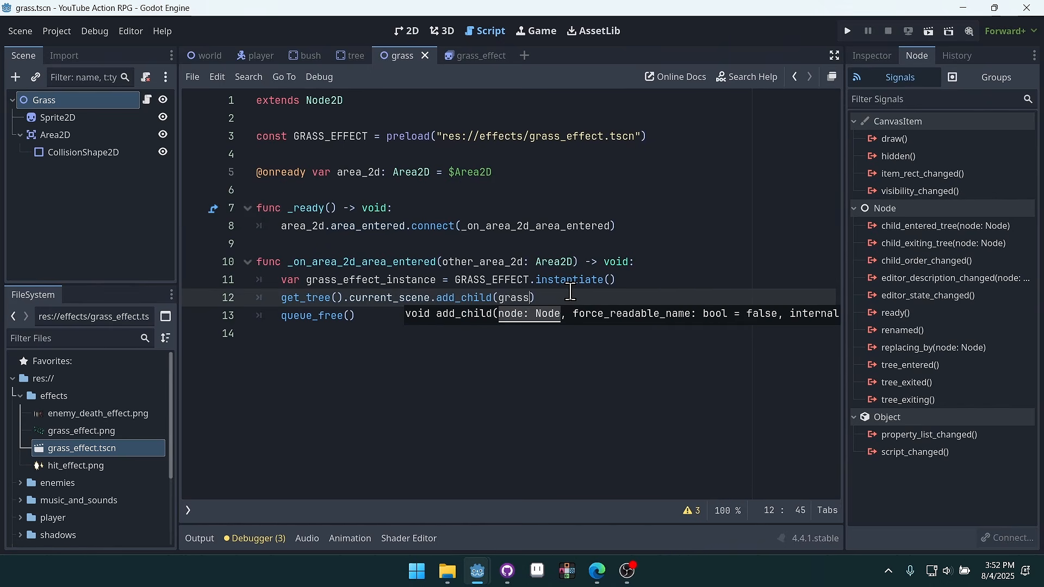
type("e")
key("Return")
left_click(745, 162)
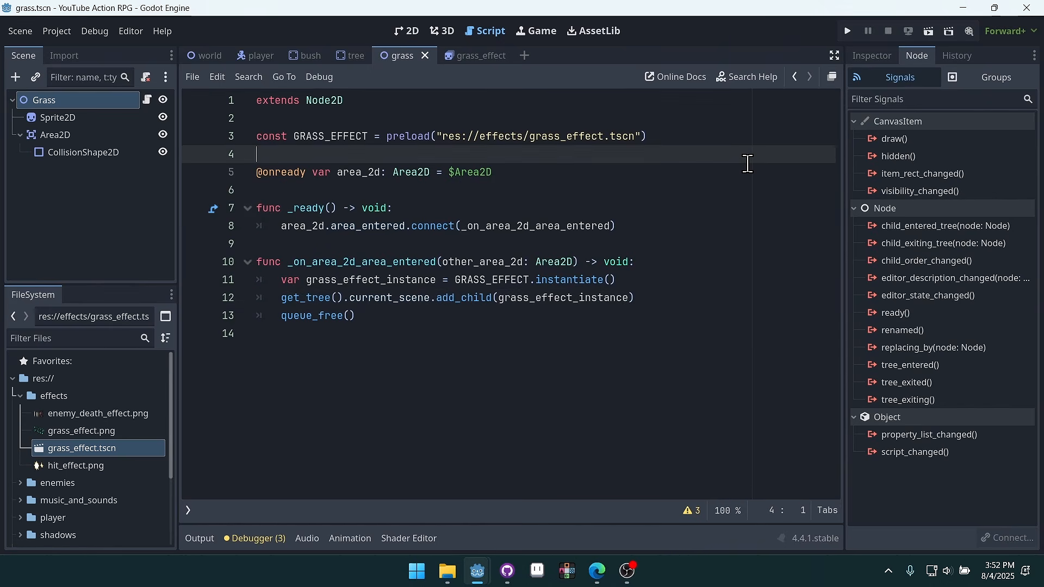
Examine the current_scene and add_child parts of the new line, checking the world and grass_effect scenes for reference
left_click_drag(638, 299, 279, 300)
left_click(552, 253)
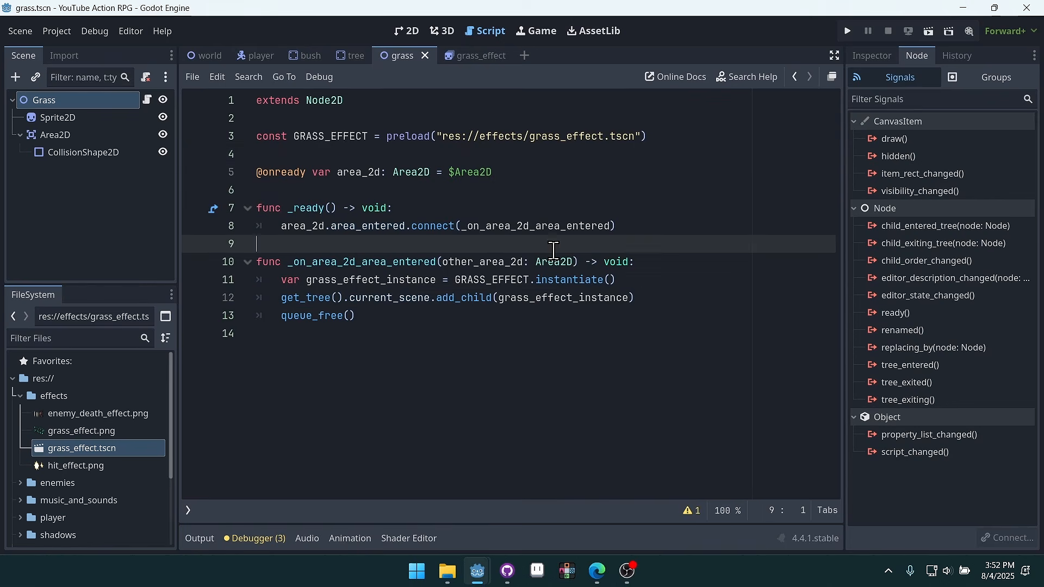
double_click(465, 301)
left_click(382, 346)
double_click(383, 300)
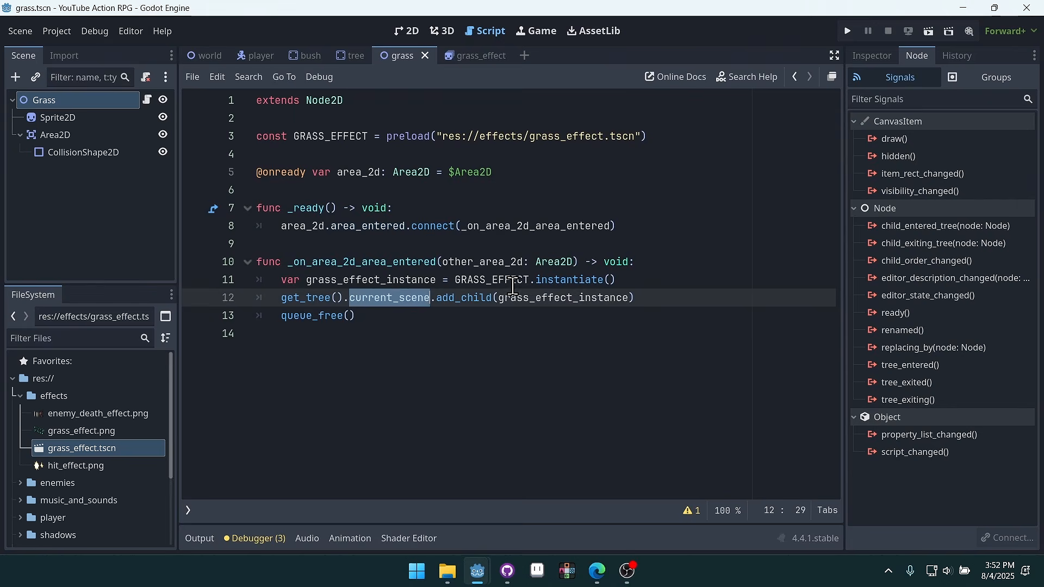
left_click(710, 232)
left_click(204, 60)
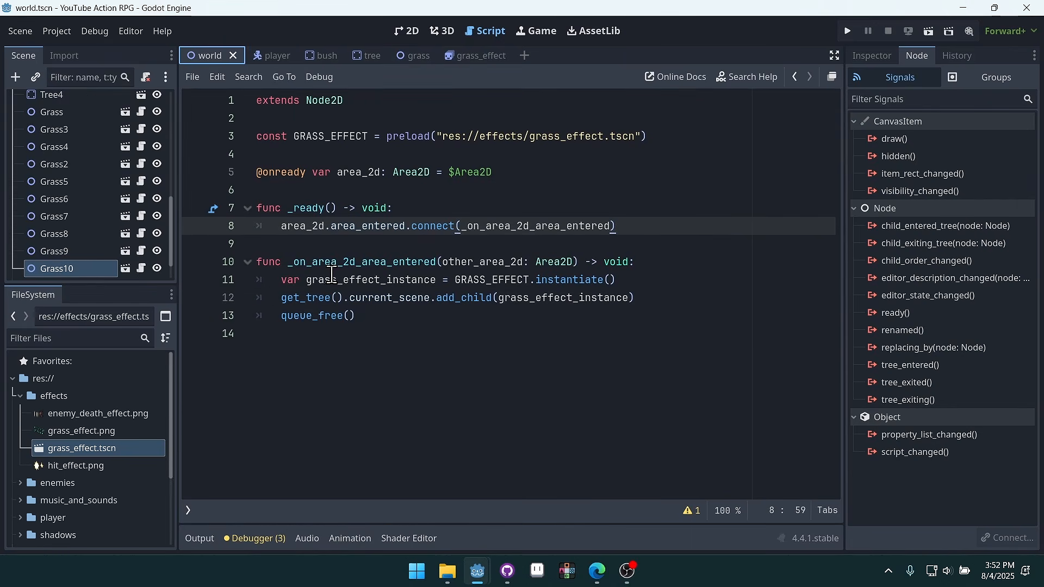
left_click(481, 62)
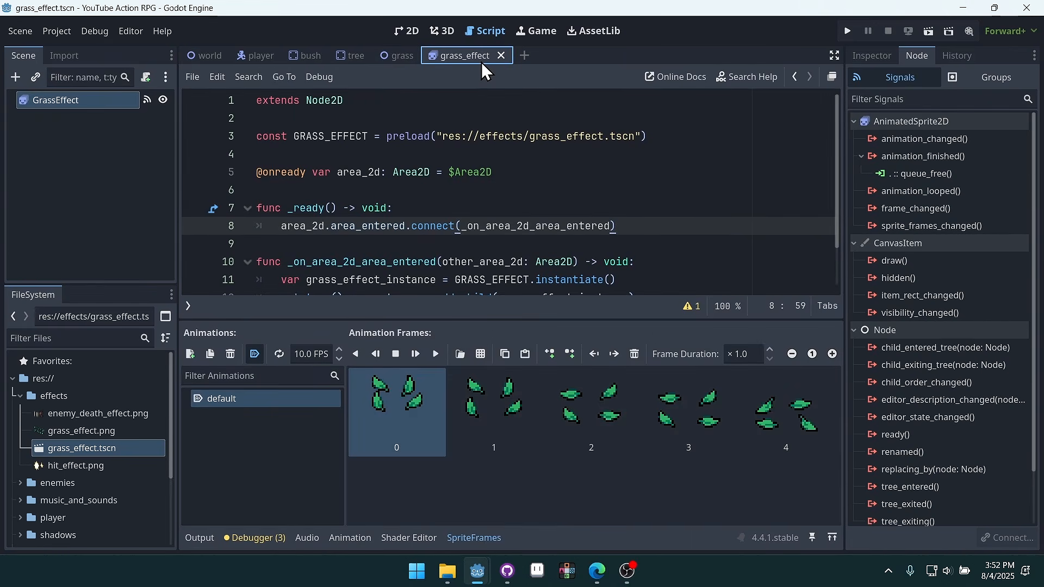
left_click(397, 60)
double_click(397, 299)
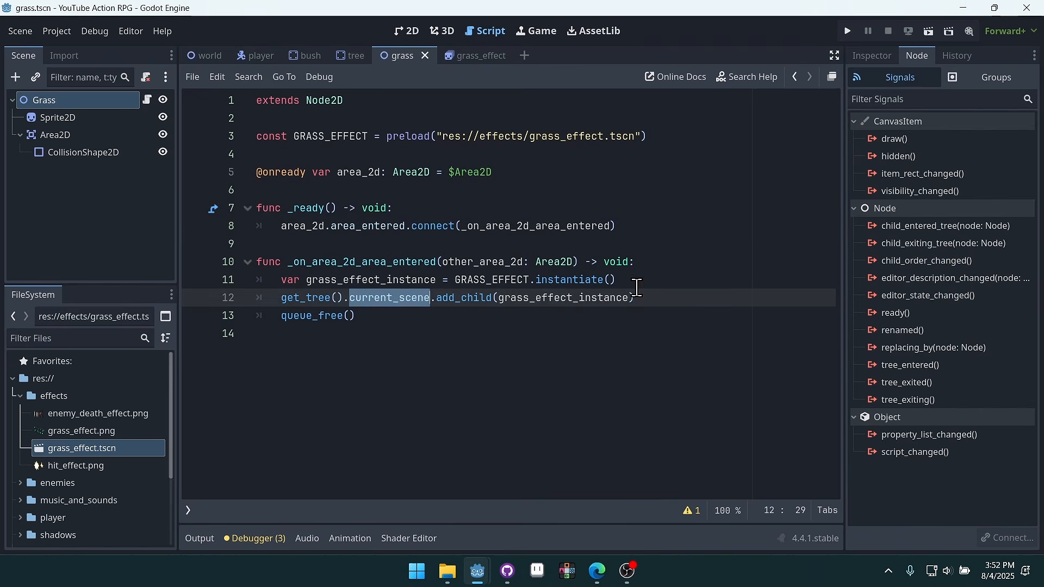
left_click_drag(664, 297, 433, 298)
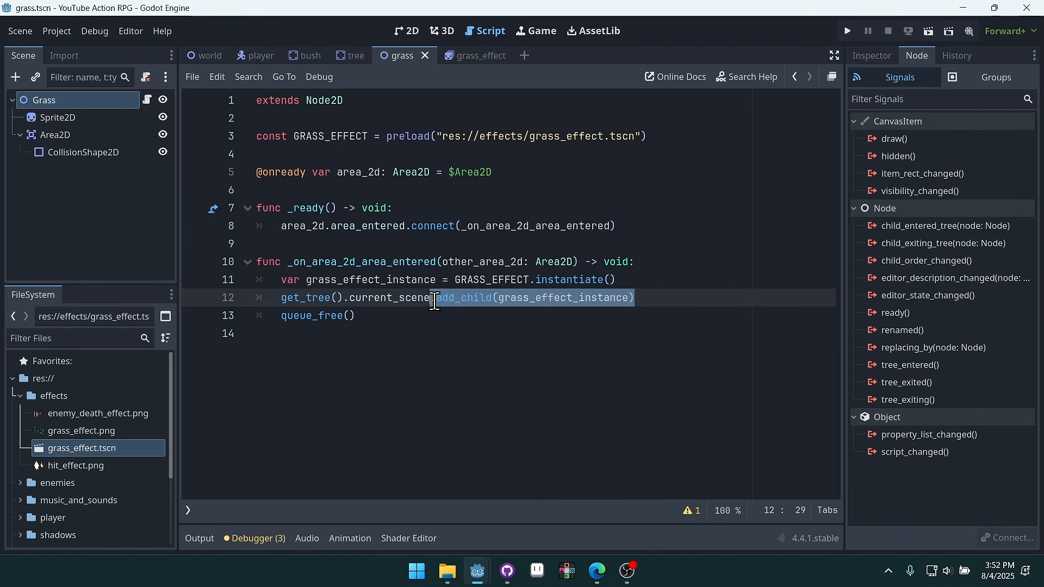
left_click(678, 235)
Save the grass scene and run the project, attack the grass next to the ledge to test the effect, and close the game
key("ctrl+s")
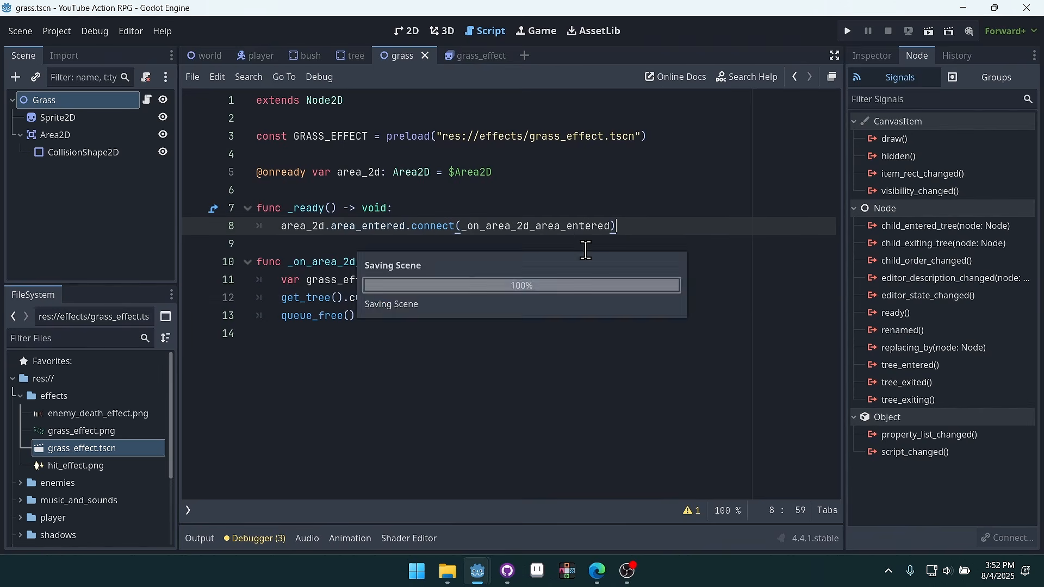
left_click(850, 43)
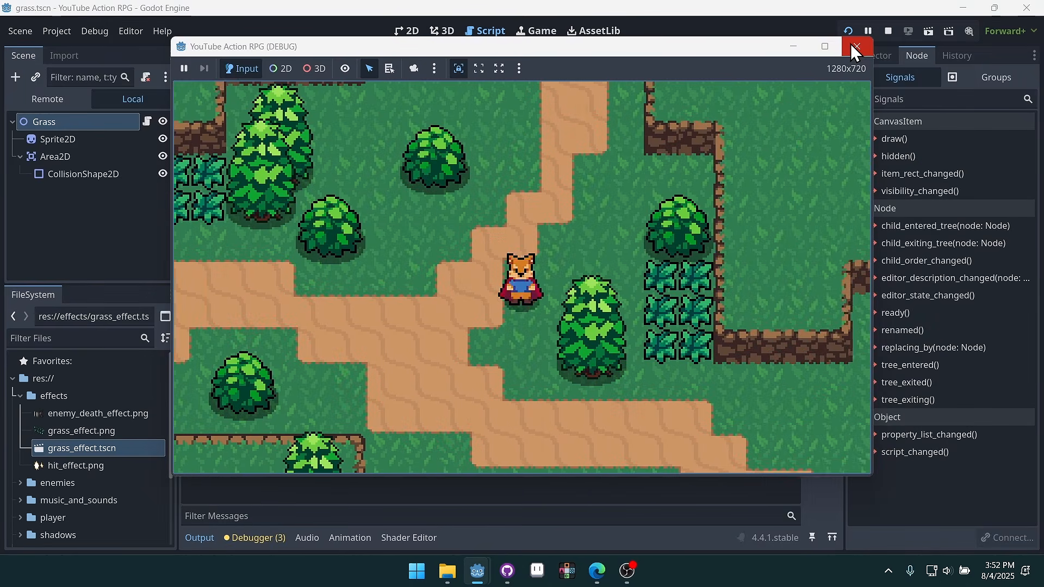
key("Left")
key("Up")
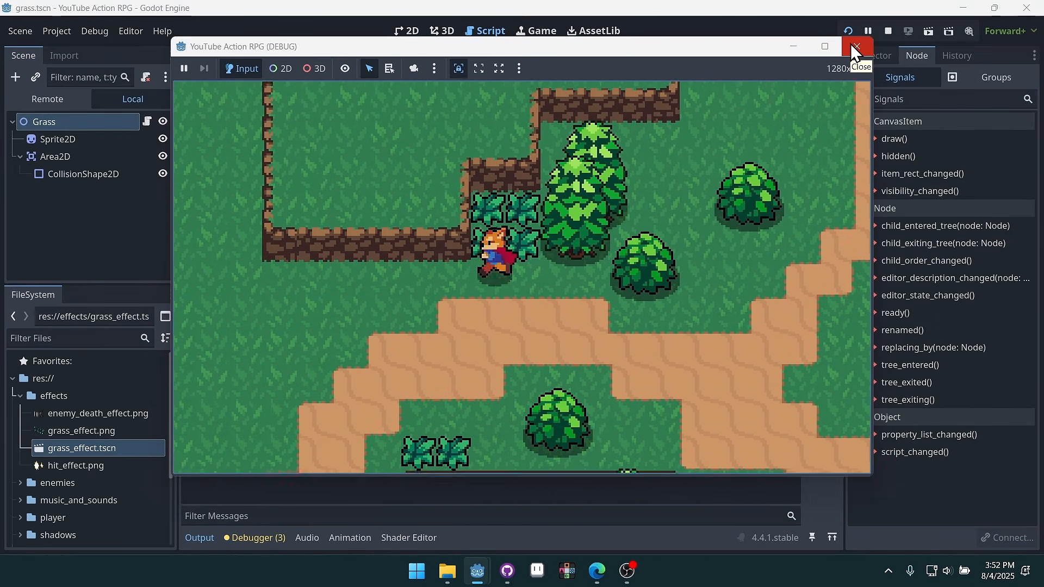
key("space")
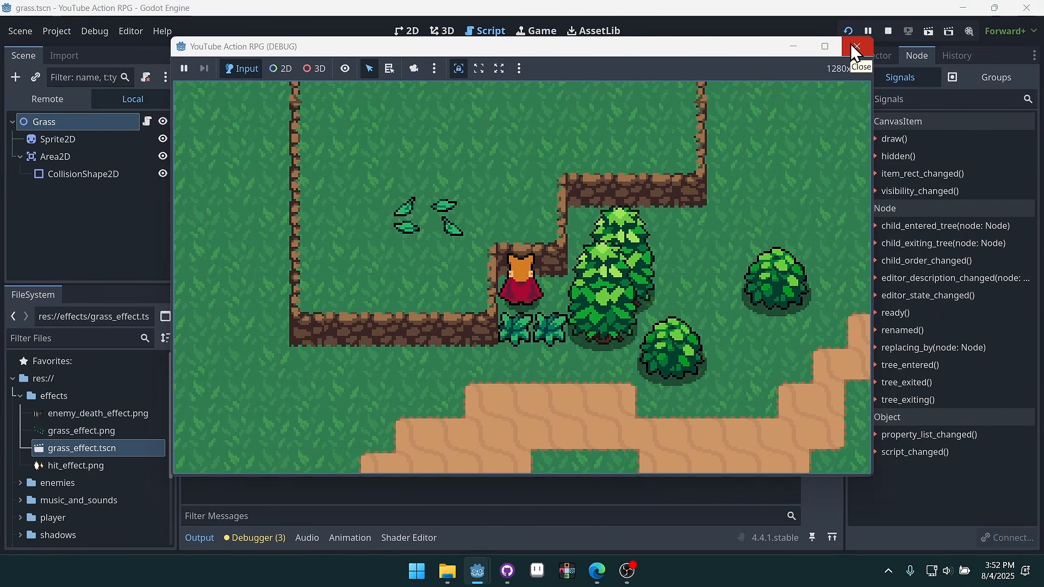
key("Down")
key("space")
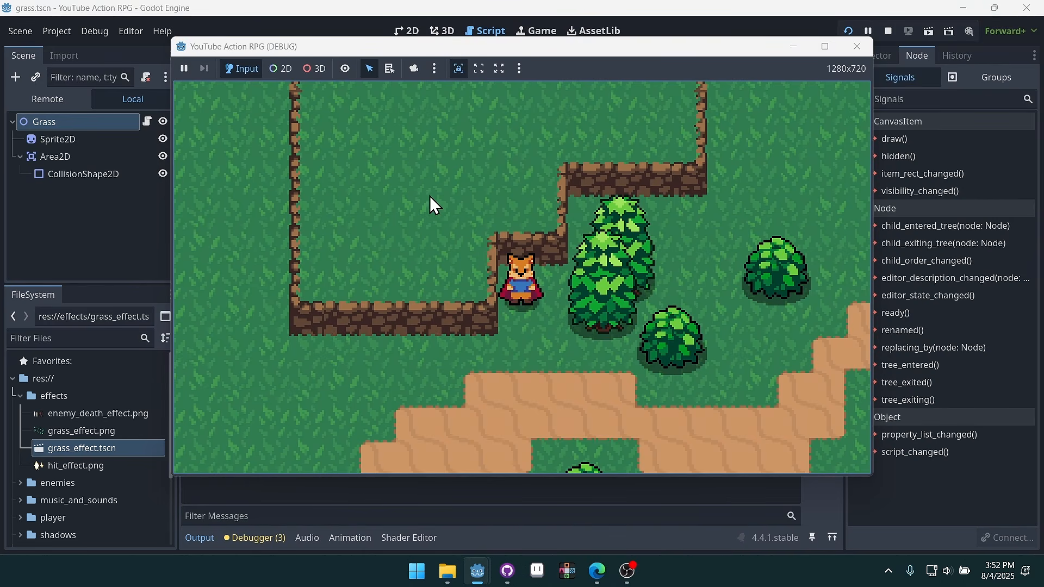
left_click(855, 47)
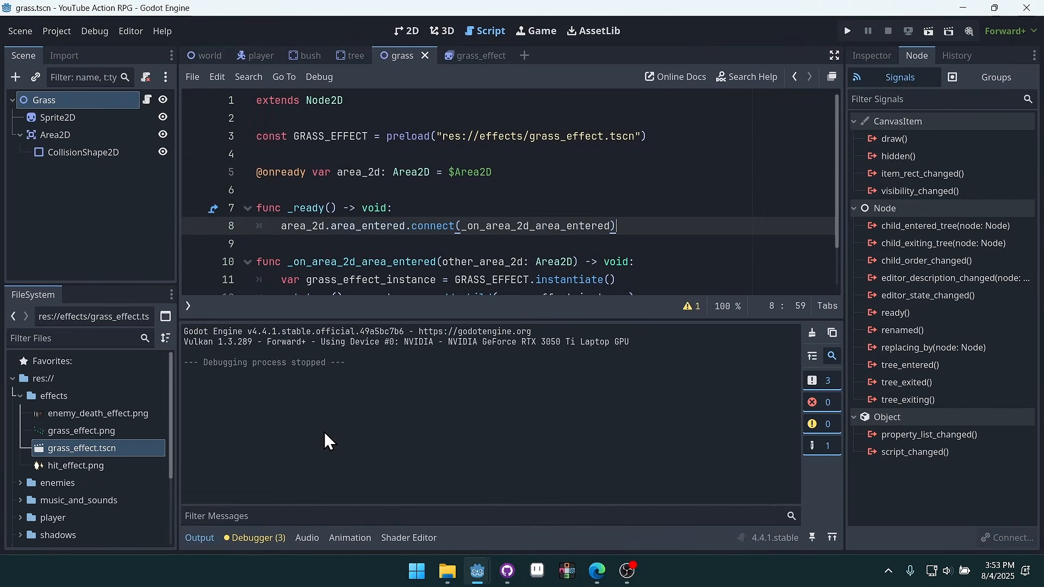
Hide the output log and review the instantiate() and add_child lines in _on_area_2d_area_entered
left_click(200, 538)
left_click_drag(635, 298, 287, 289)
left_click(287, 289)
left_click_drag(634, 280, 269, 280)
left_click(666, 228)
left_click_drag(650, 299, 283, 289)
left_click(603, 247)
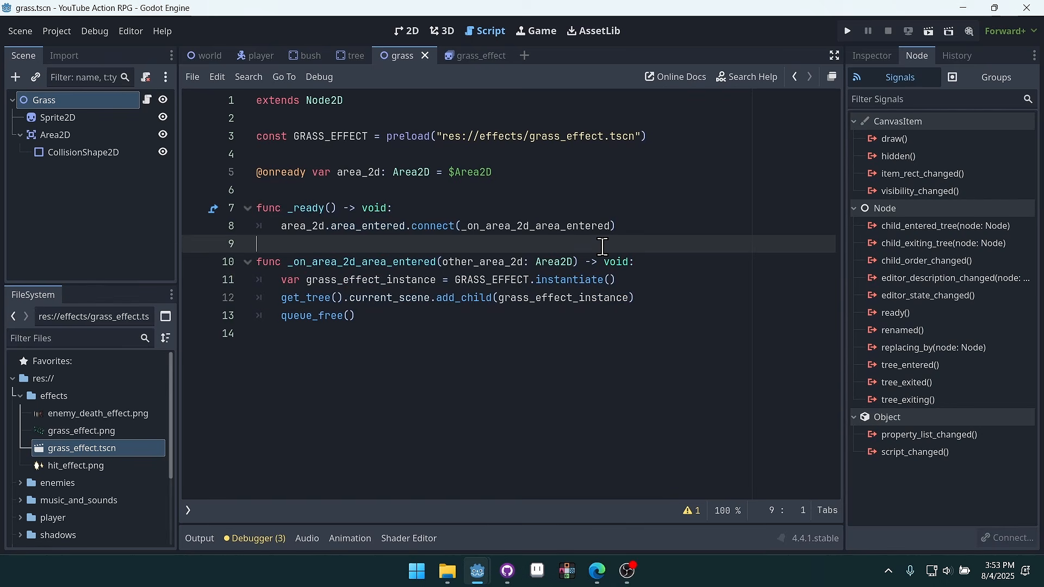
Add grass_effect_instance.global_position = global_position below the add_child line and review both sides of the assignment
left_click(651, 303)
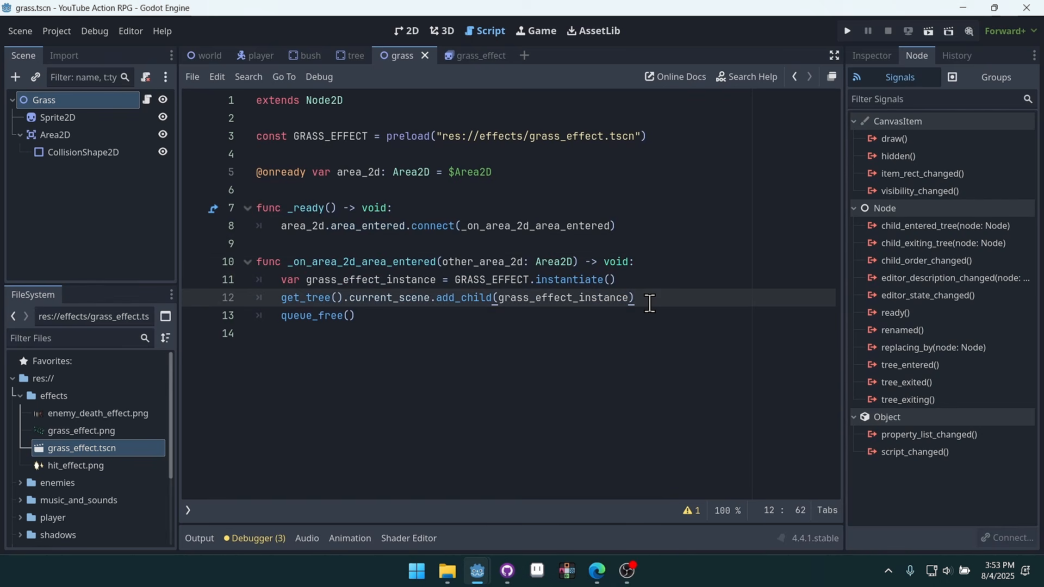
key("Return")
type("grass_effect_instance")
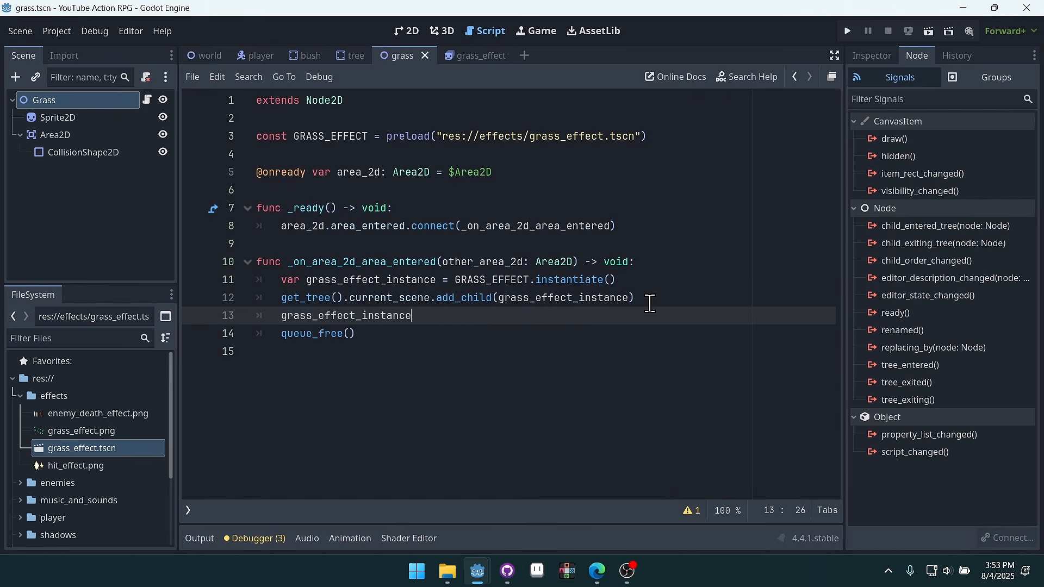
type(".global_position = global_position")
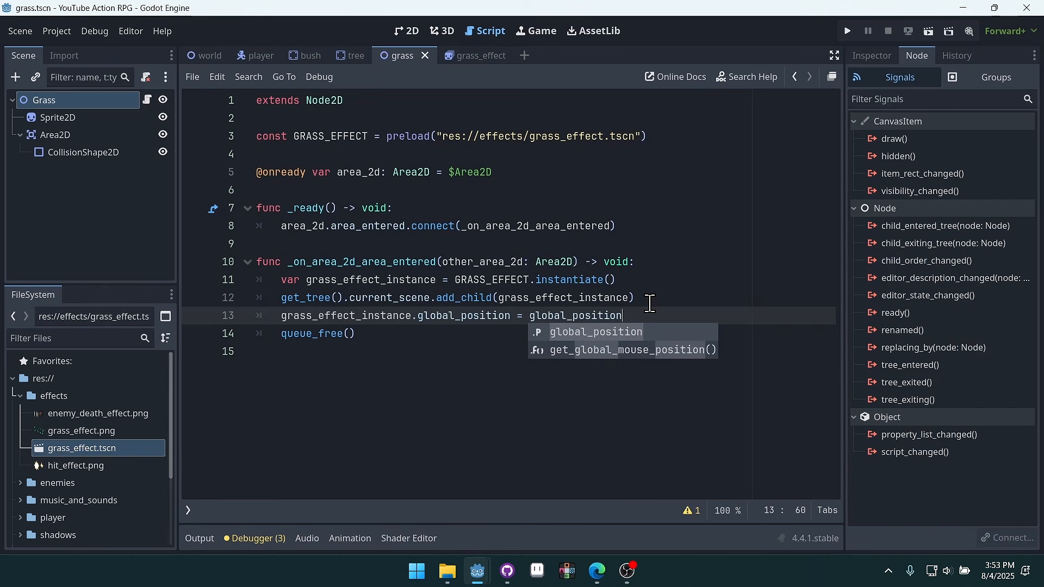
left_click(700, 196)
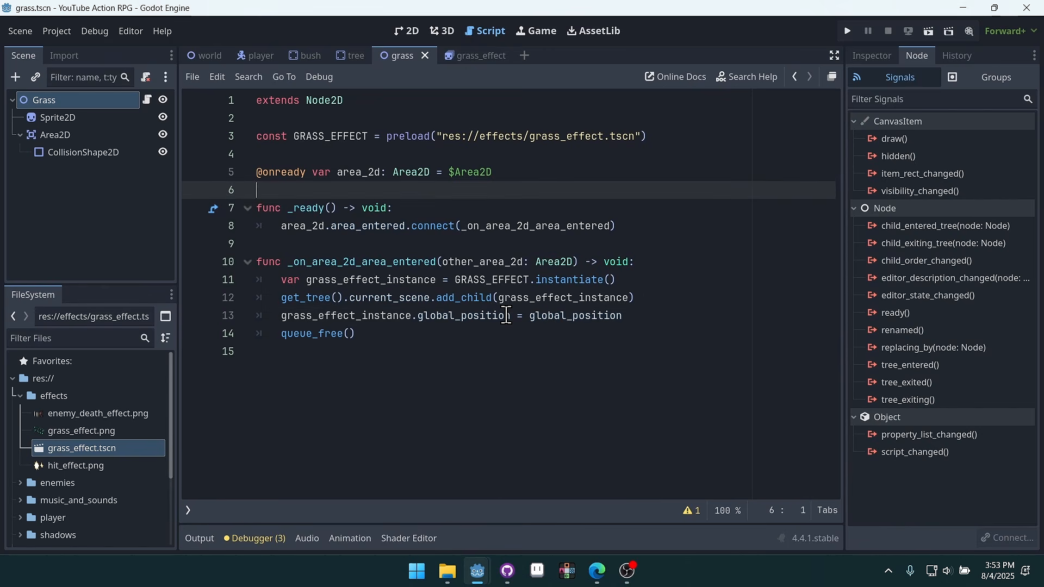
left_click_drag(511, 316, 282, 317)
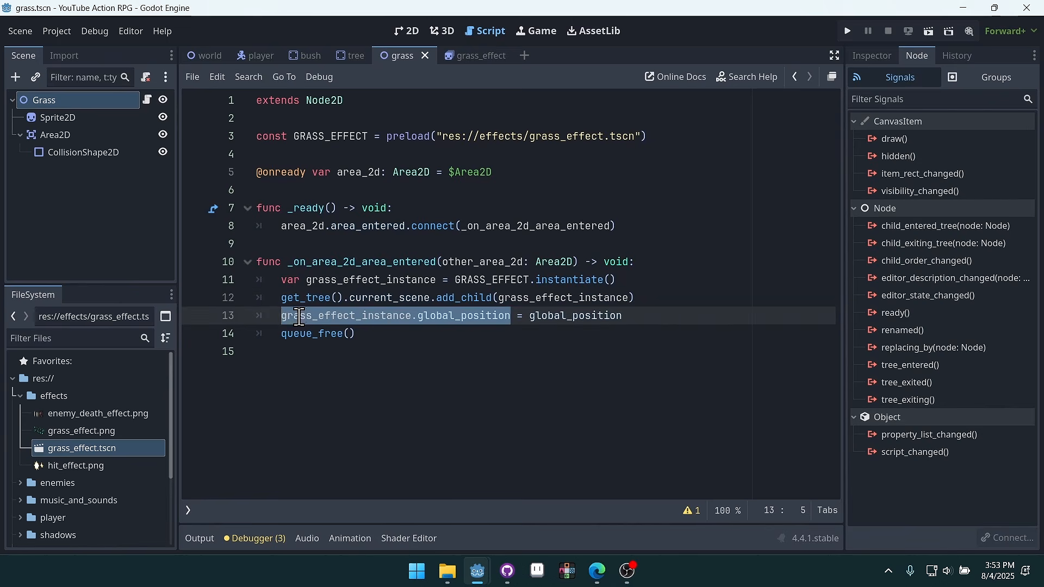
left_click(407, 262)
left_click_drag(624, 316, 532, 316)
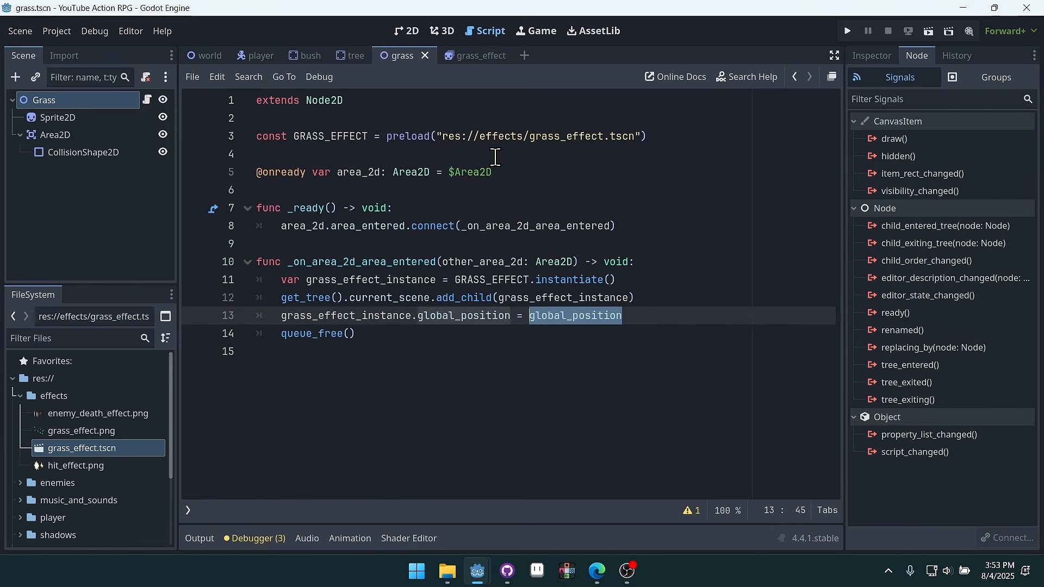
left_click(552, 199)
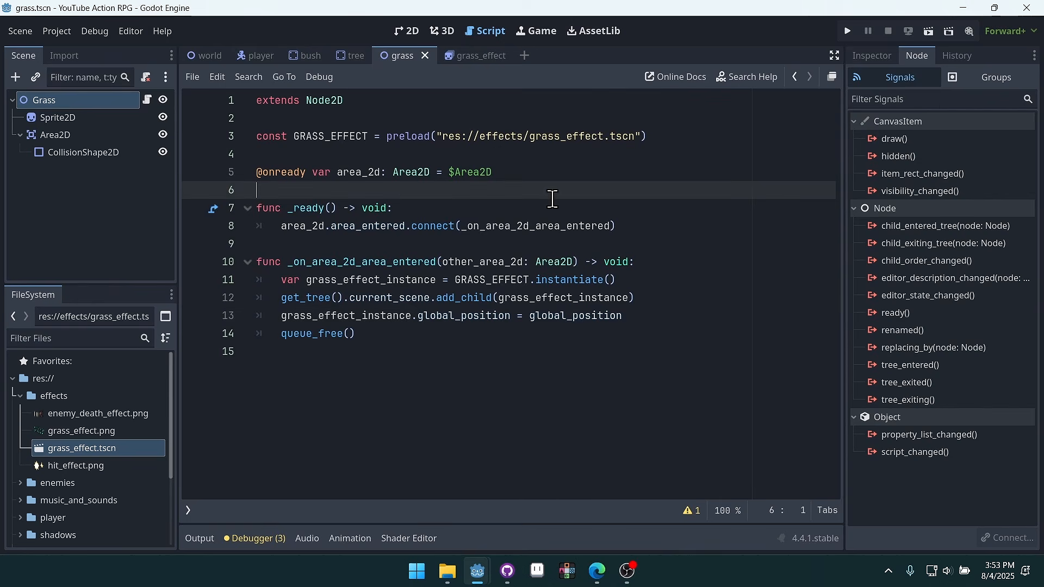
Run the project and attack the grass patch below the bush east of the player to test the effect's position
left_click(853, 33)
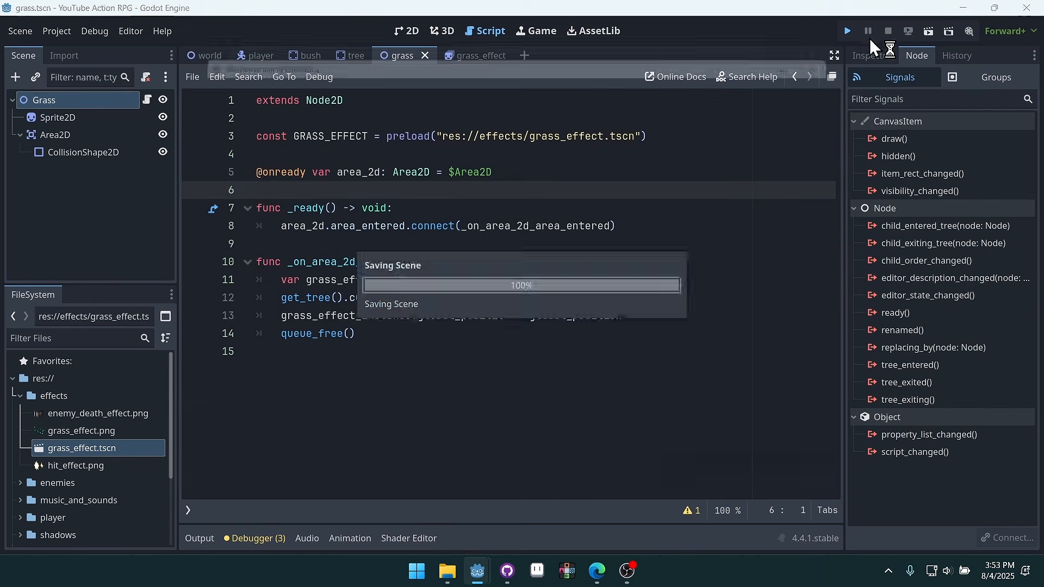
key("Right")
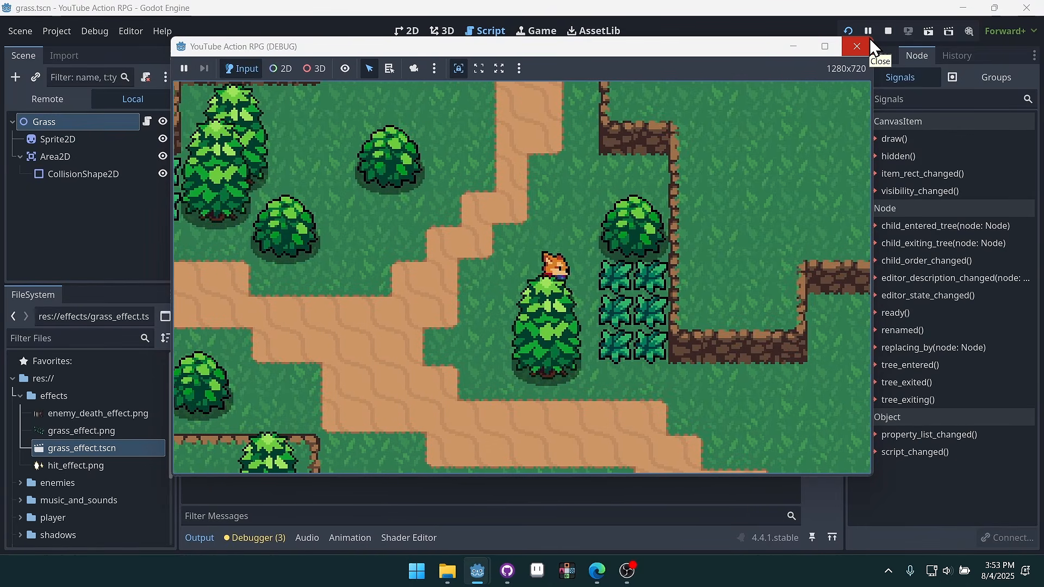
key("space")
key("Right")
key("space")
key("Down")
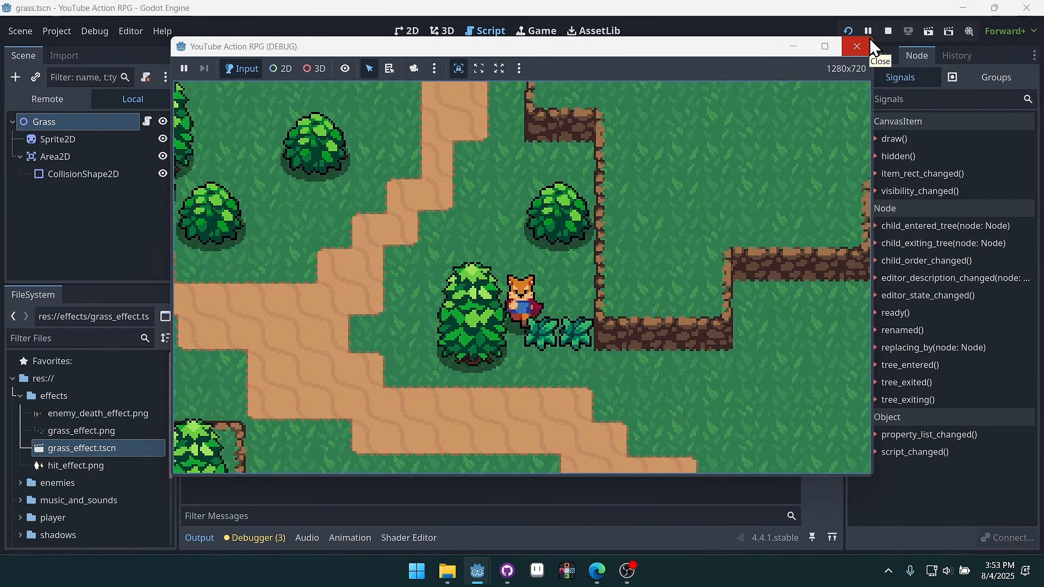
key("Right")
key("Up")
key("space")
Walk the player west and attack the grass patches near the ledge and trees and below the path
key("Up")
key("Left")
key("Left")
key("Up")
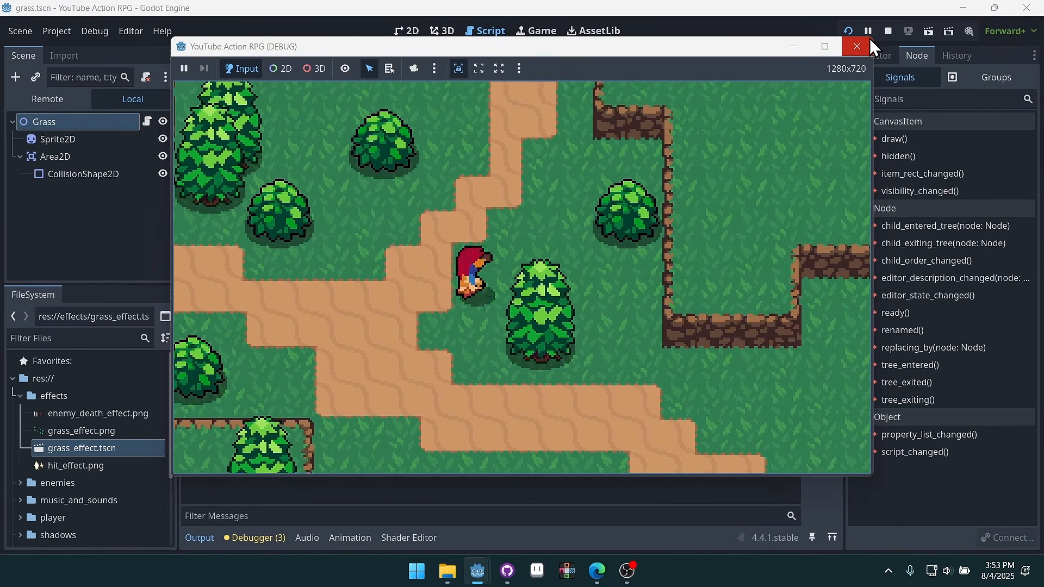
key("Down")
key("Up")
key("space")
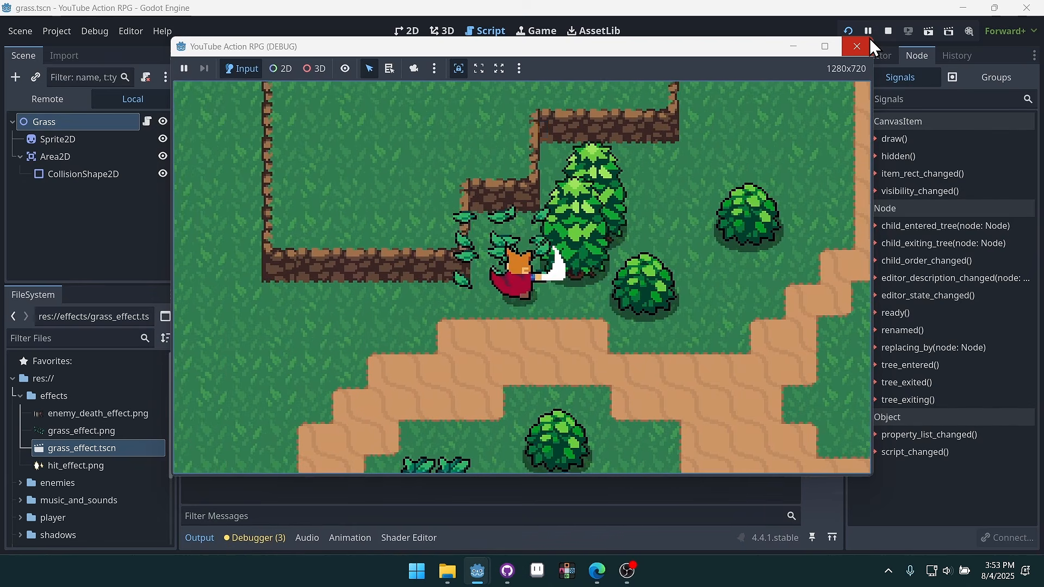
key("Down")
key("Left")
key("space")
key("Up")
key("Right")
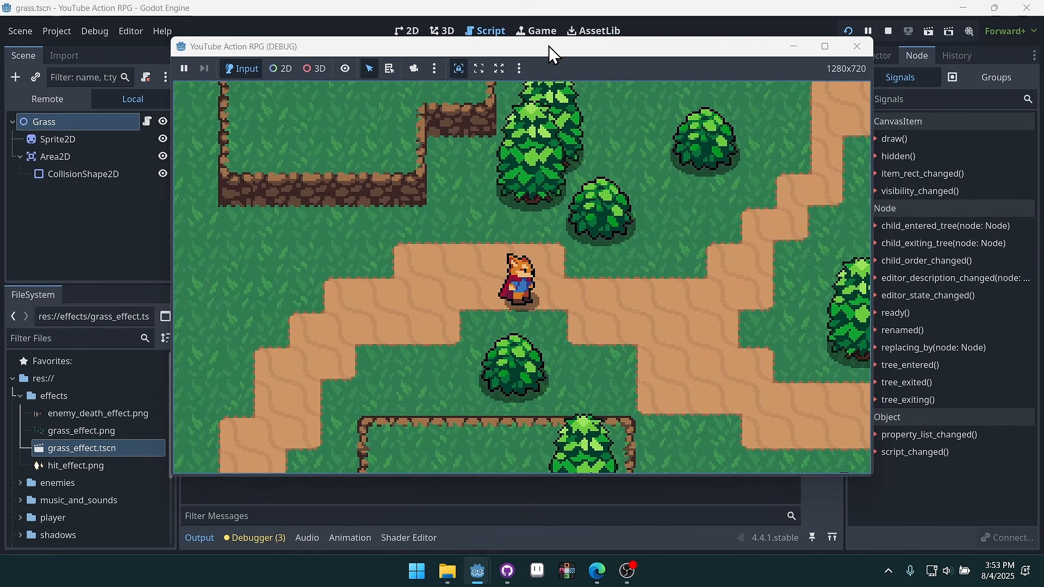
Show the running game's remote scene tree with World expanded in an enlarged Scene dock, and bring the game window back to the front
left_click_drag(532, 51, 660, 61)
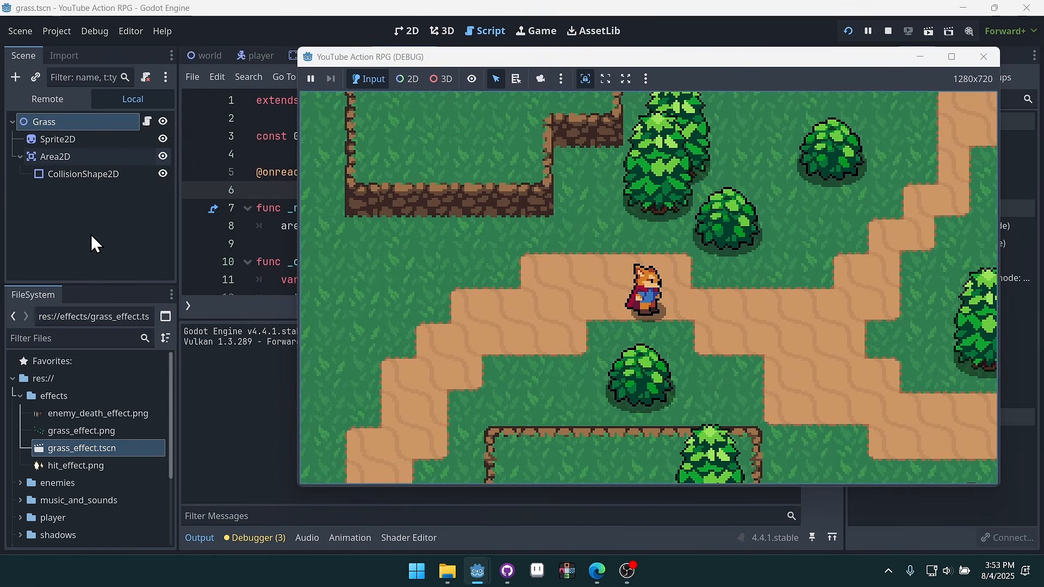
left_click(54, 103)
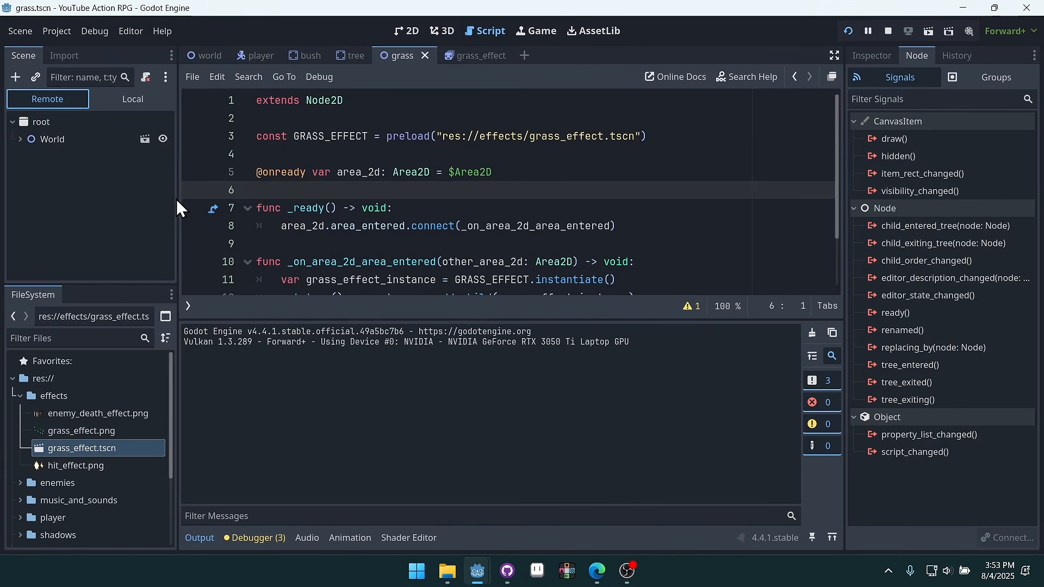
left_click_drag(176, 199, 233, 197)
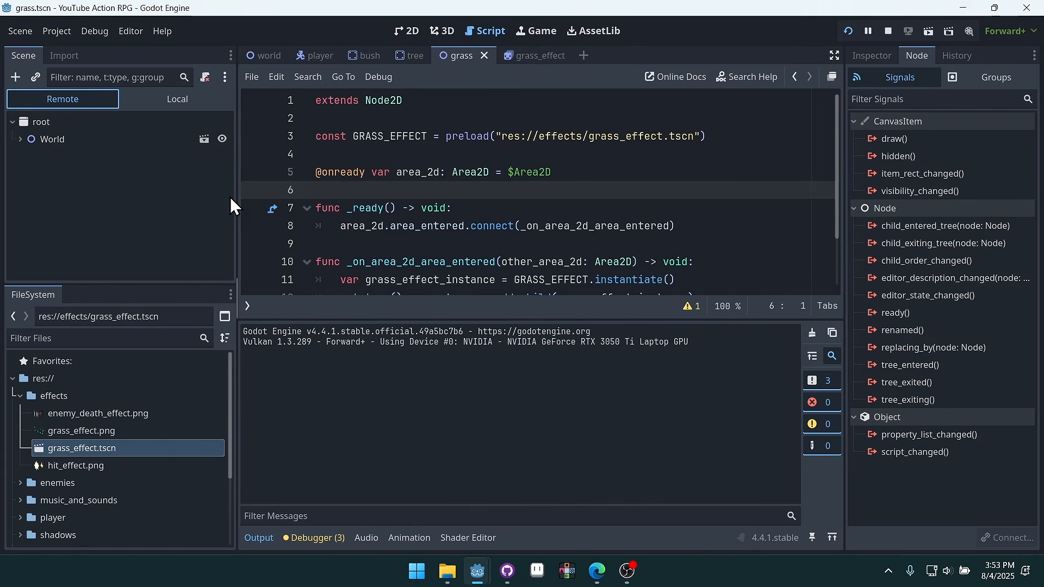
left_click(19, 139)
scroll(71, 218, "down", 2)
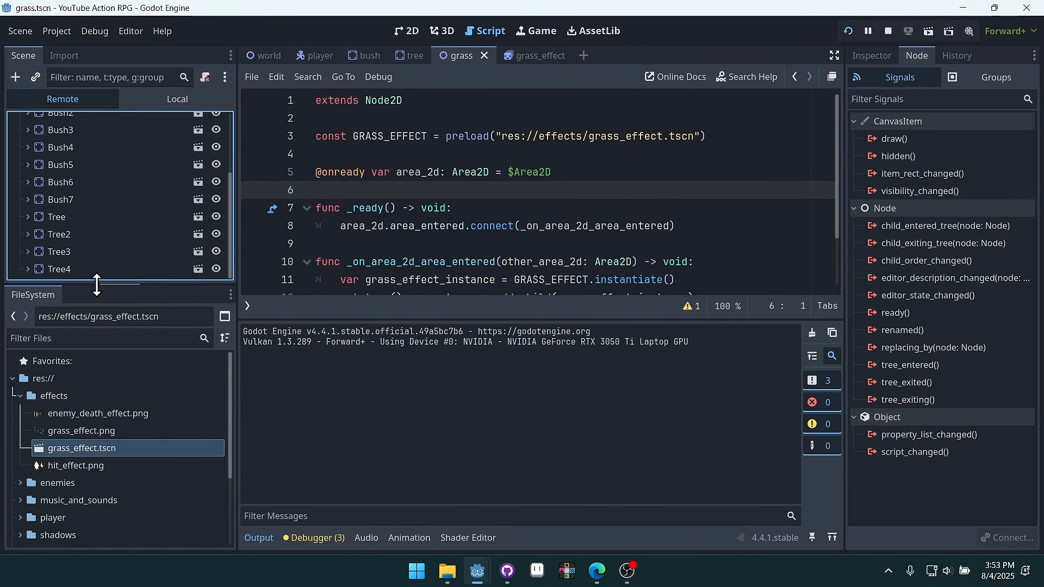
left_click_drag(97, 284, 121, 437)
mouse_move(482, 575)
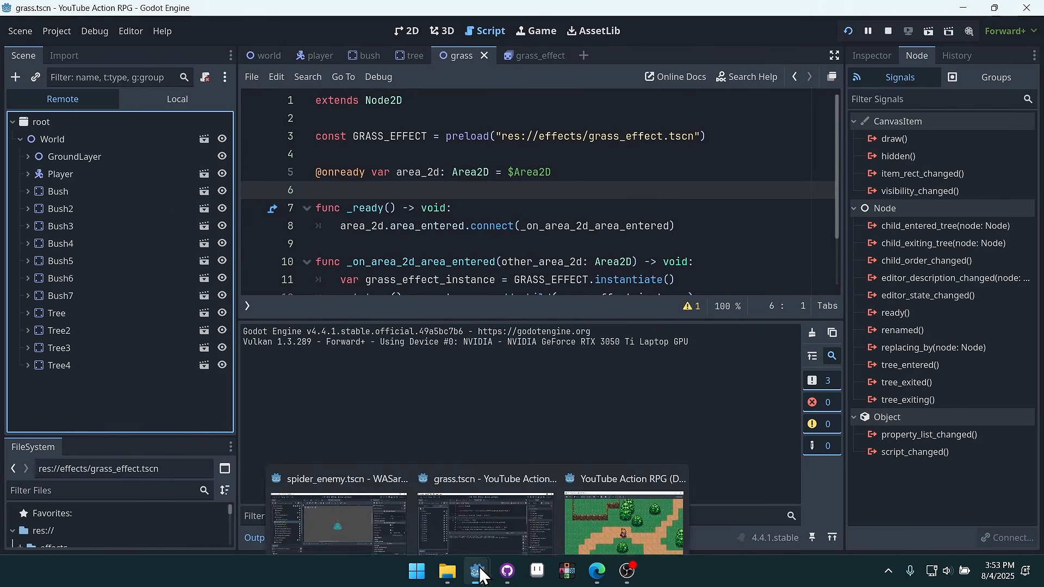
left_click(608, 519)
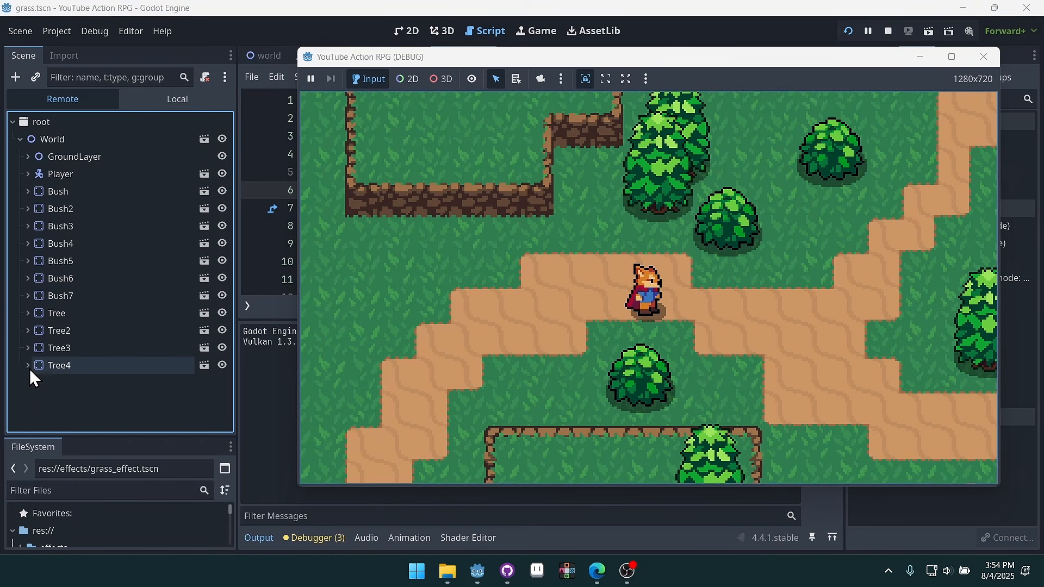
Inspect the live properties of the remote Tree4 and Bush nodes
left_click(65, 364)
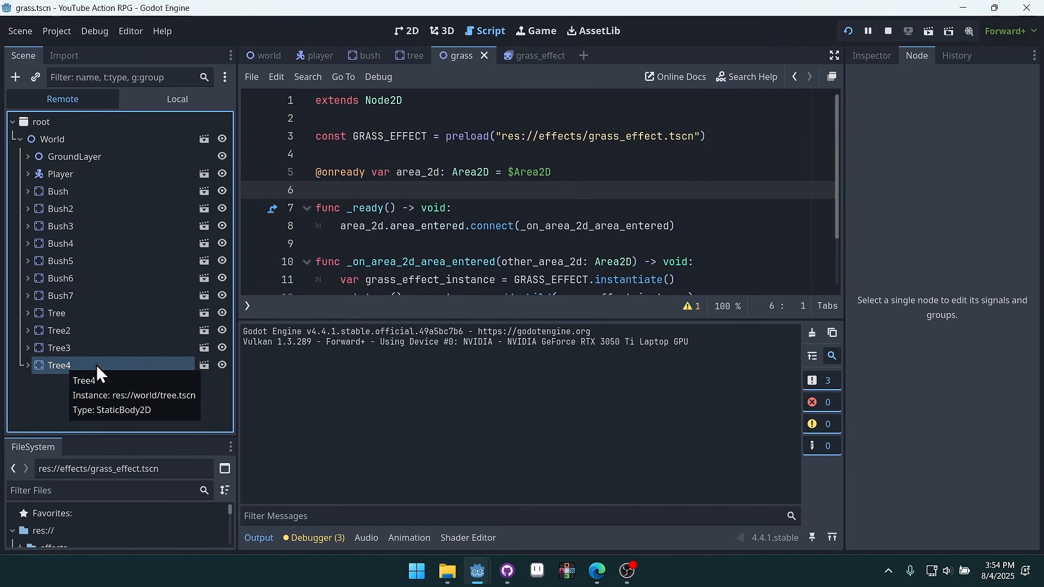
left_click(872, 56)
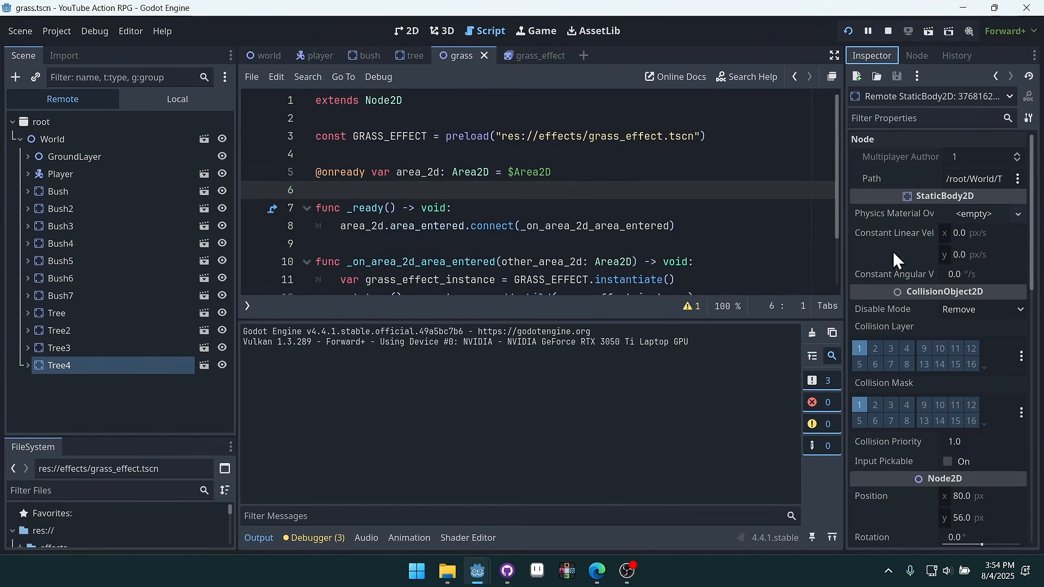
scroll(929, 345, "down", 3)
scroll(928, 339, "up", 3)
left_click(80, 194)
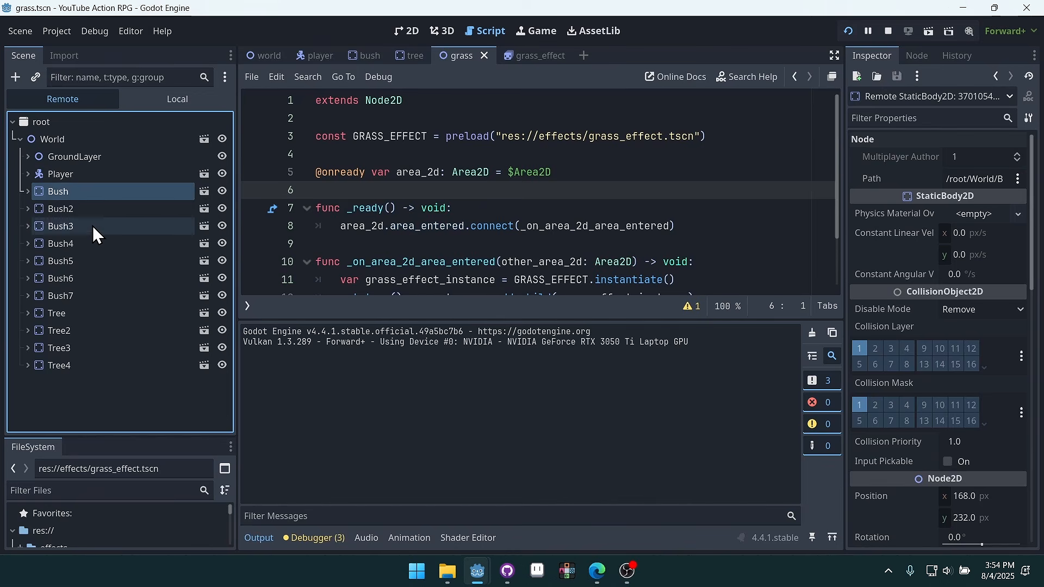
left_click(85, 367)
left_click(75, 199)
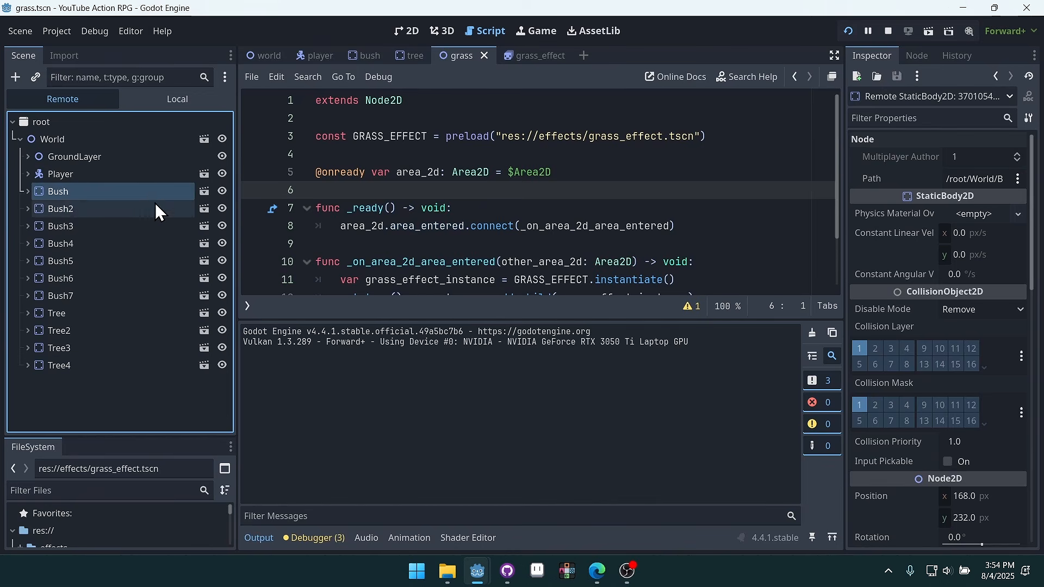
Turn off Visible on the remote Player node and return to the running game
left_click(83, 179)
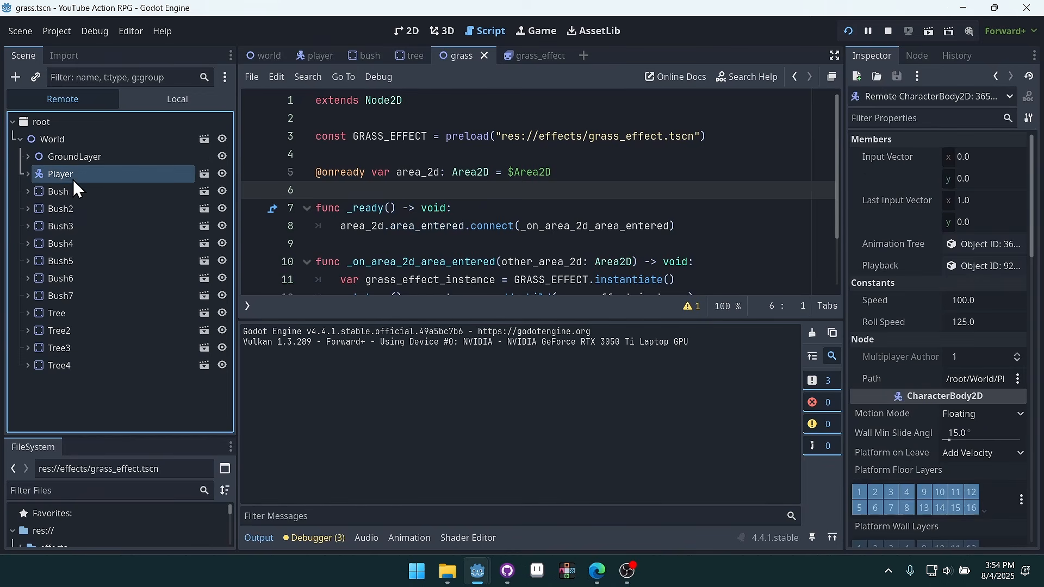
scroll(931, 318, "down", 15)
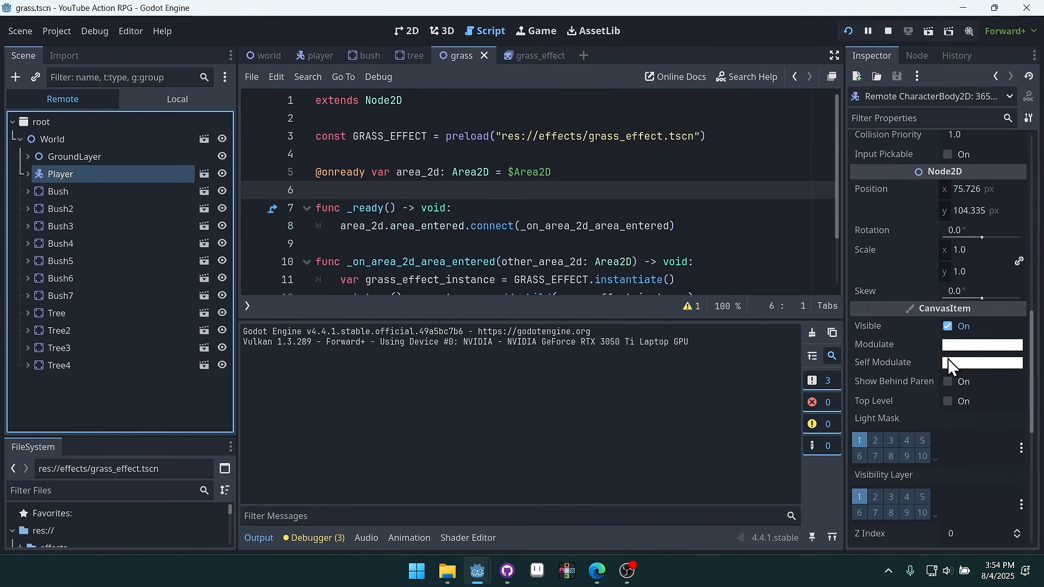
scroll(946, 360, "up", 1)
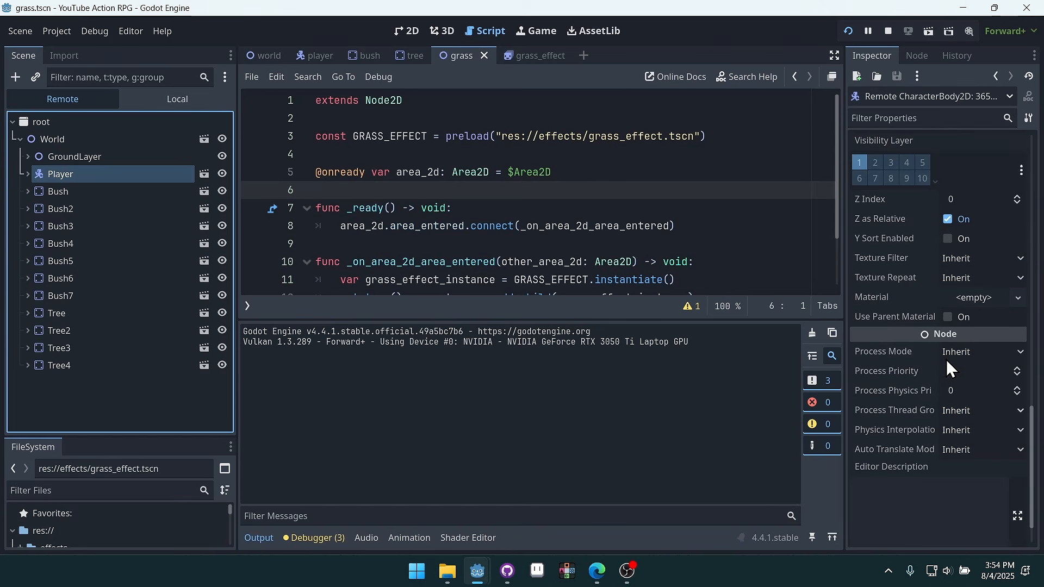
scroll(949, 358, "up", 3)
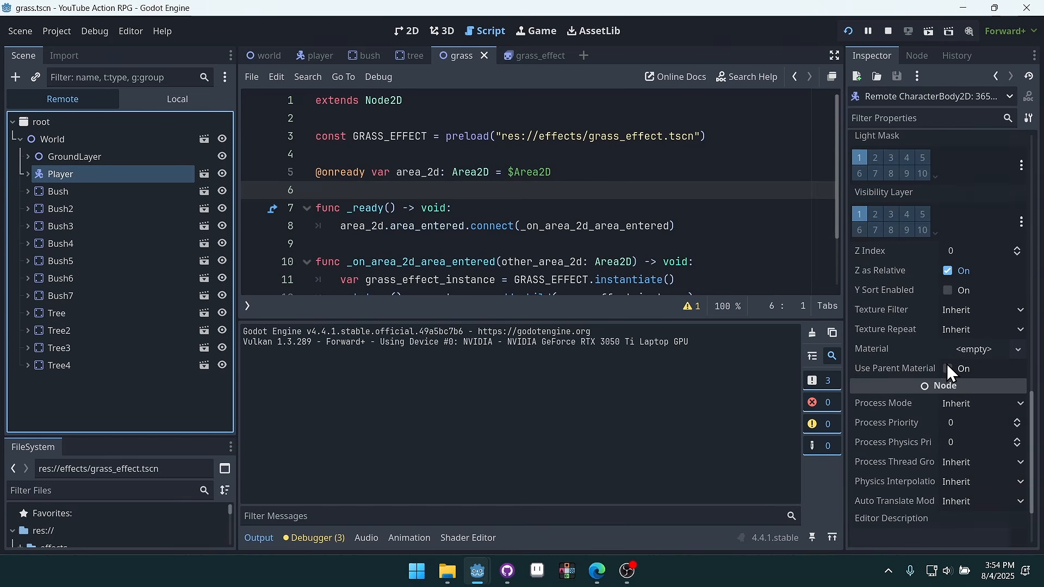
scroll(945, 349, "up", 2)
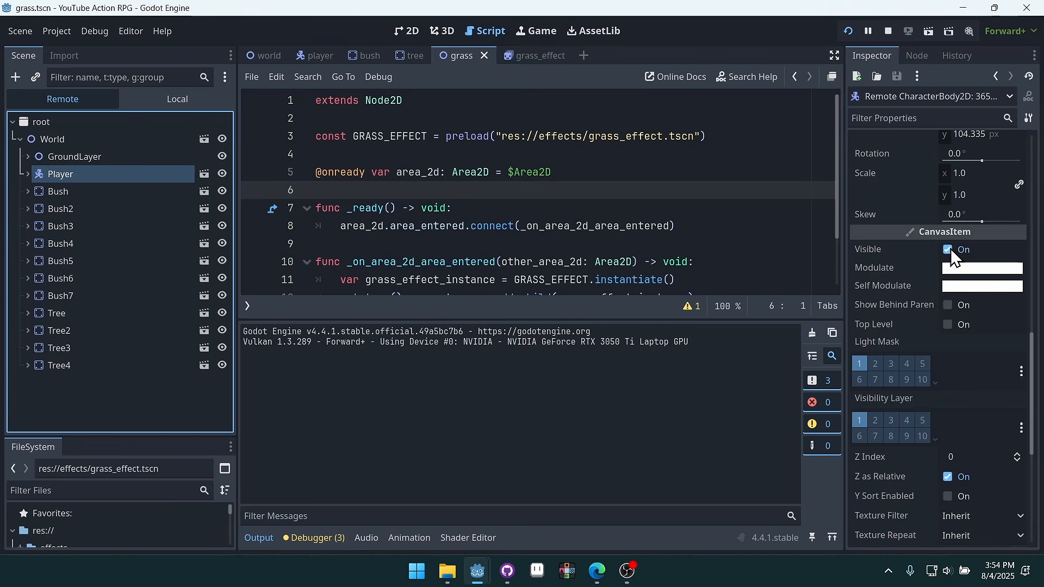
left_click(949, 251)
mouse_move(477, 571)
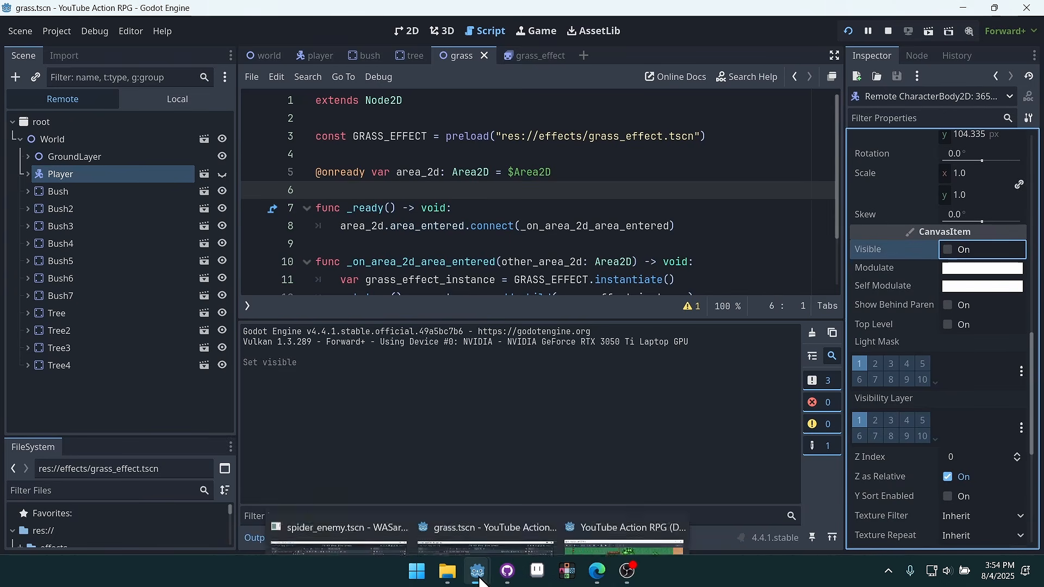
left_click(630, 500)
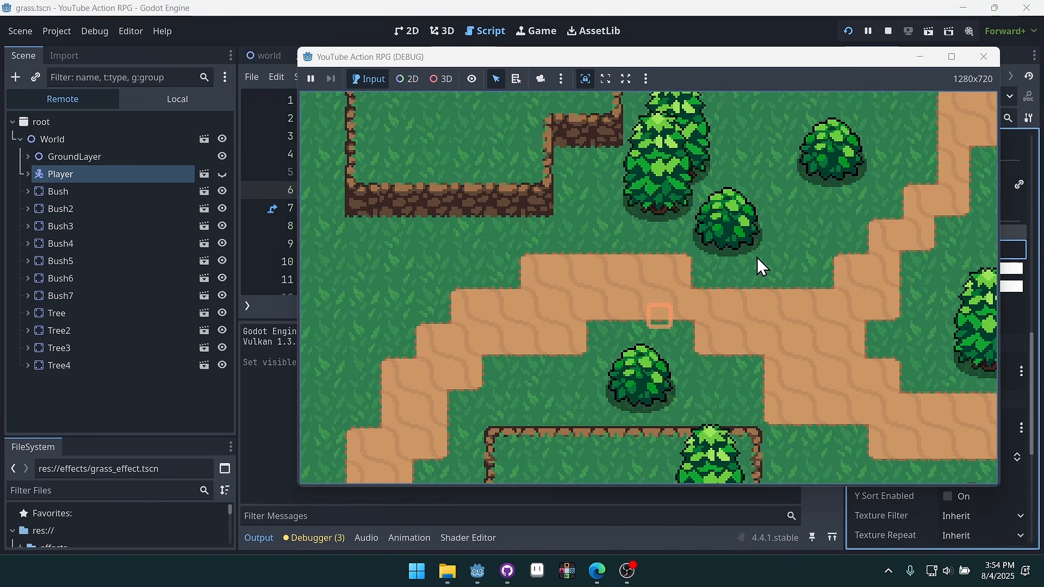
Walk the hidden player around the map to check that the game still responds to movement
key("Up")
key("Down")
key("Right")
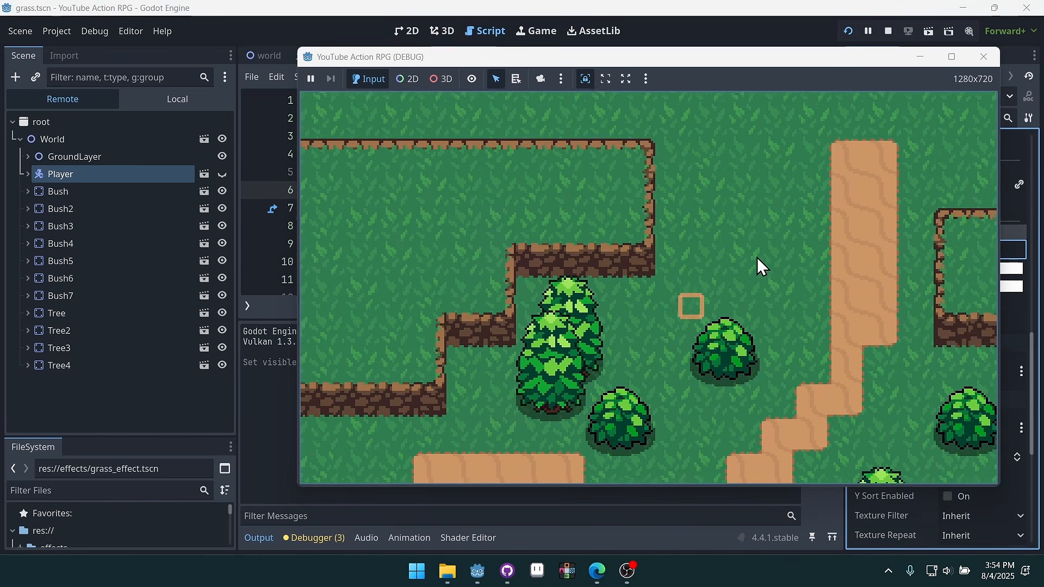
key("Left")
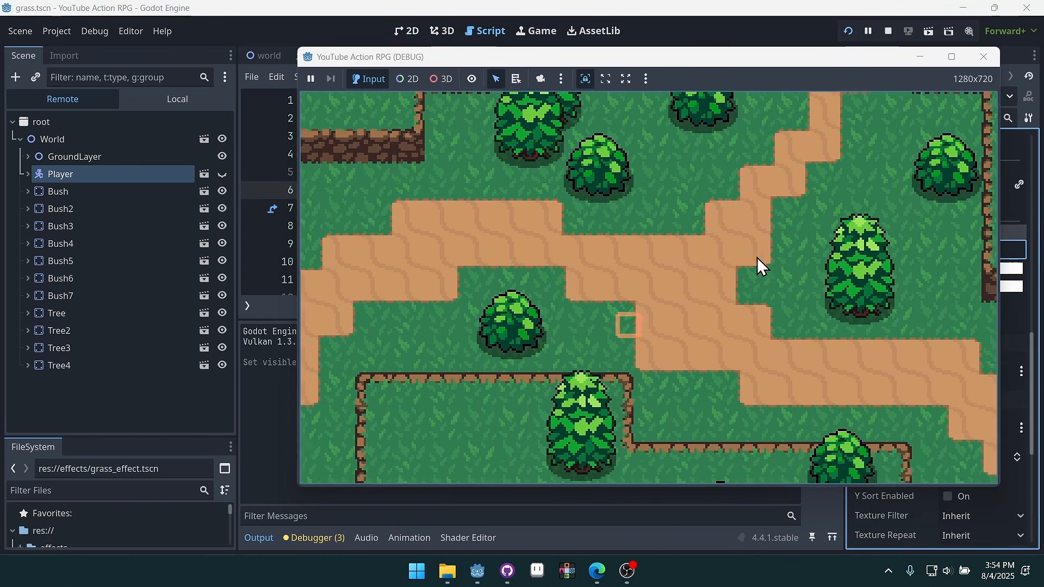
key("Up")
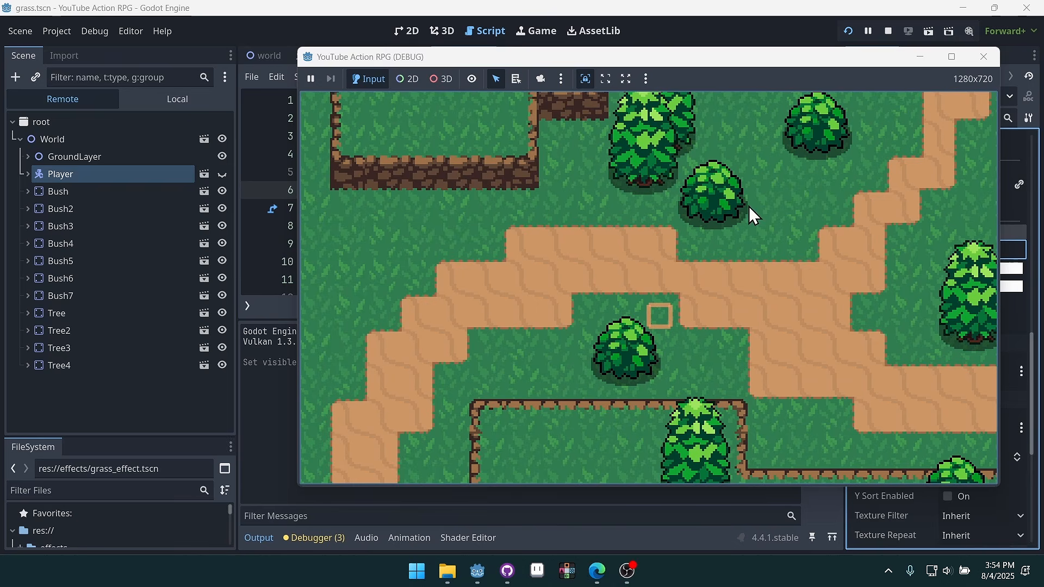
Restart the game and show the Grass nodes in the remote scene tree beside the game window
left_click(983, 56)
key("F5")
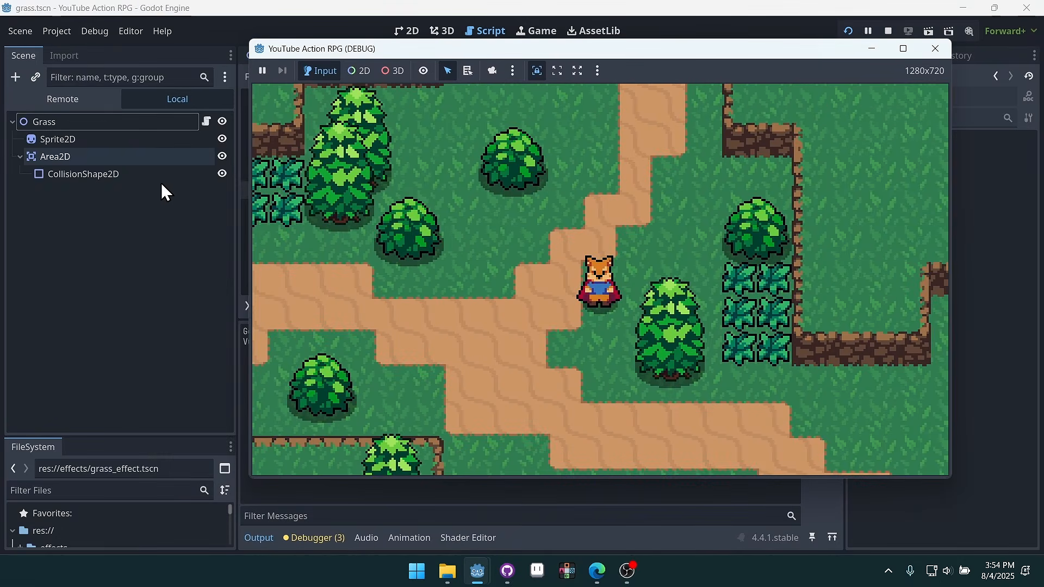
left_click(68, 102)
scroll(69, 209, "down", 3)
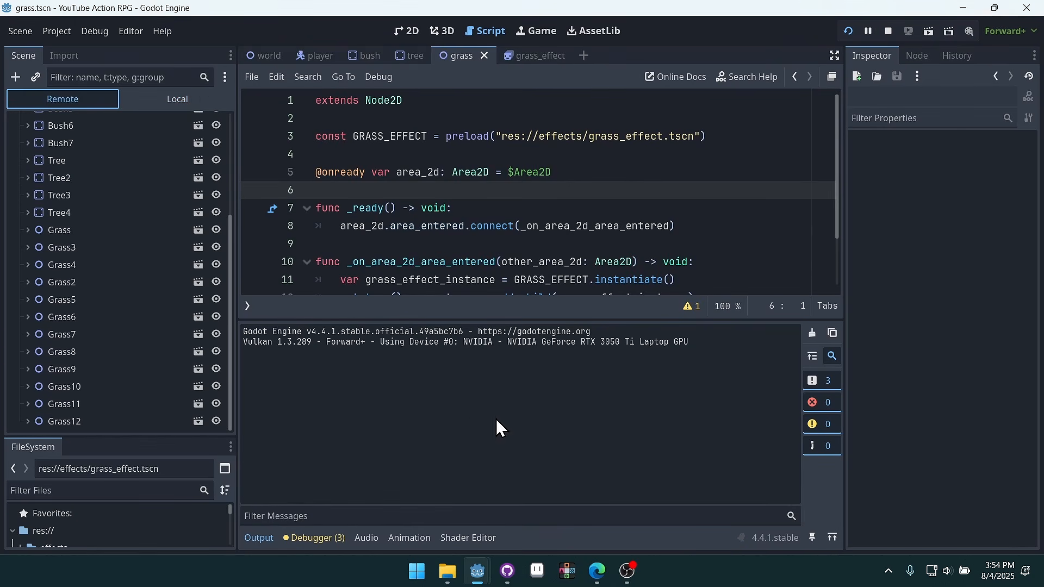
mouse_move(478, 572)
left_click(653, 451)
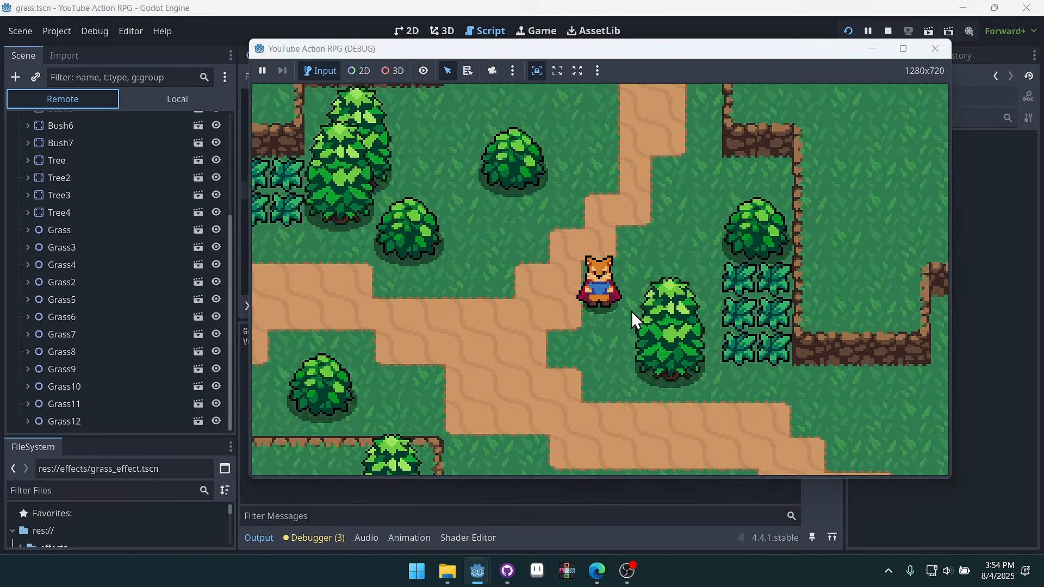
Attack all the grass patches below the eastern bush while watching the remote scene tree
key("Right")
key("space")
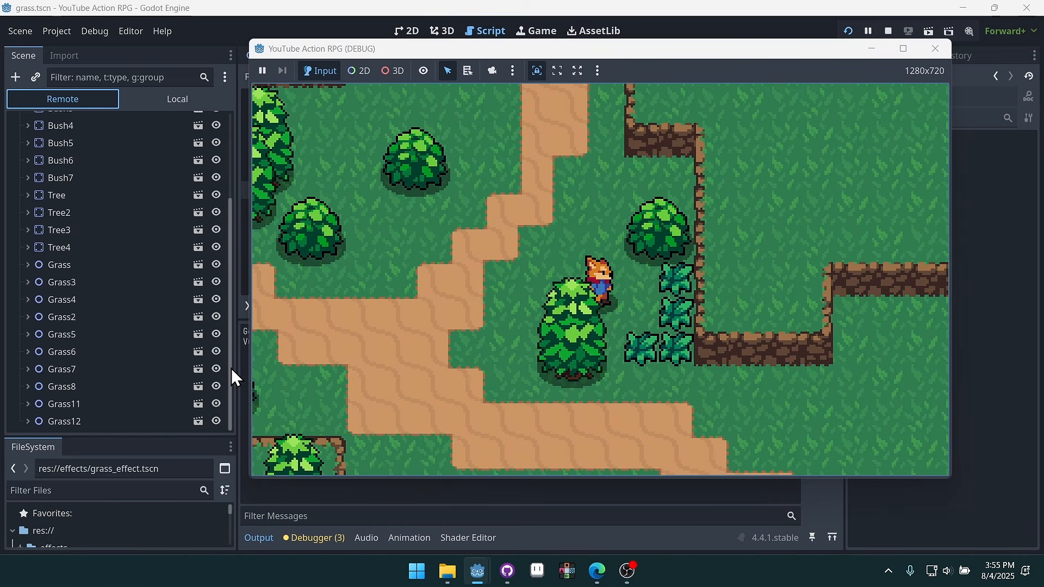
key("Down")
key("Right")
key("space")
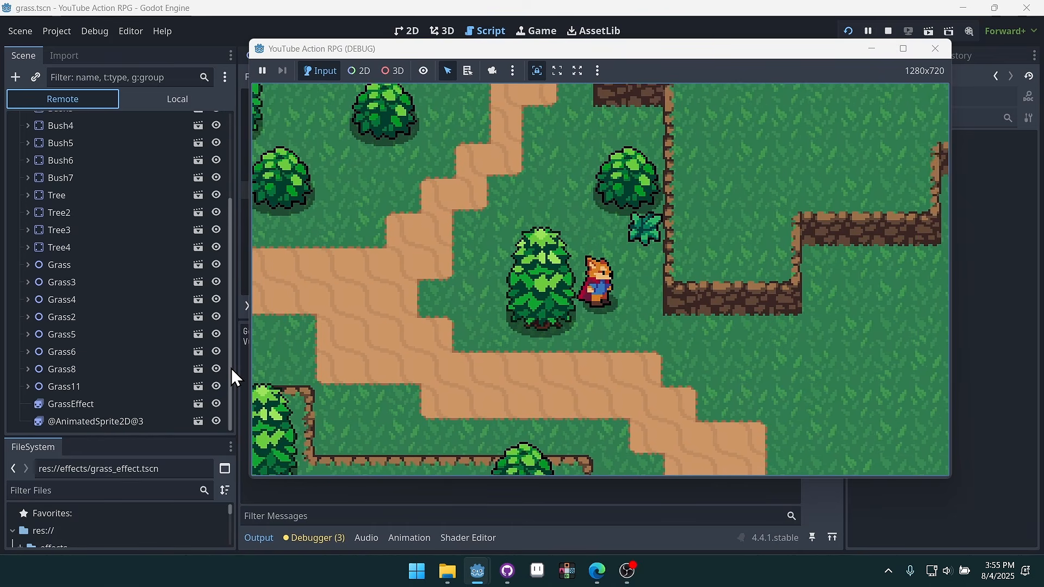
key("Right")
key("Up")
key("space")
key("Left")
key("Up")
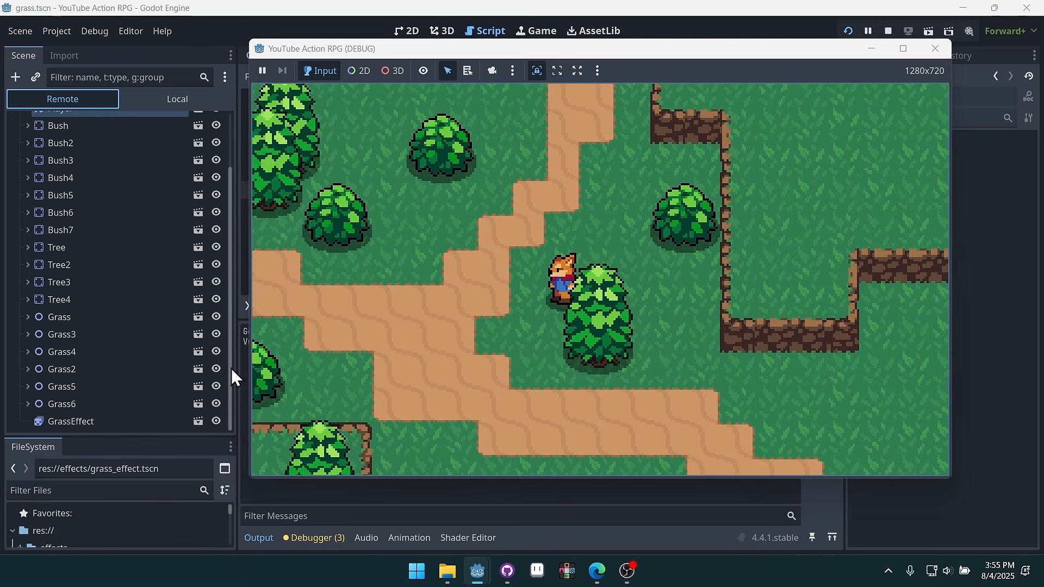
Attack the remaining grass patches near the western ledge and below the path while watching the remote tree, and reposition the game window
key("Left")
key("Up")
key("space")
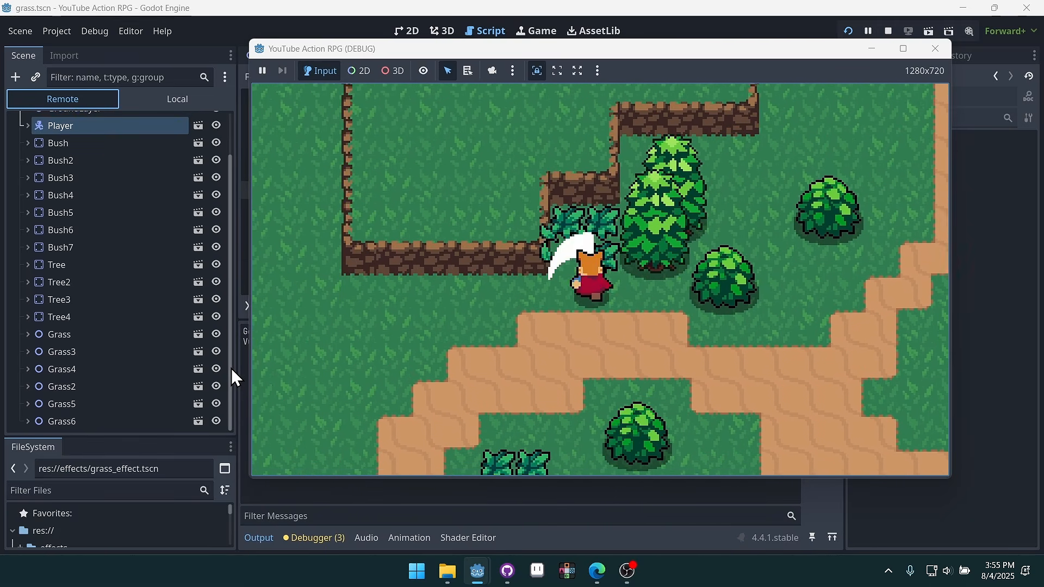
key("Down")
key("space")
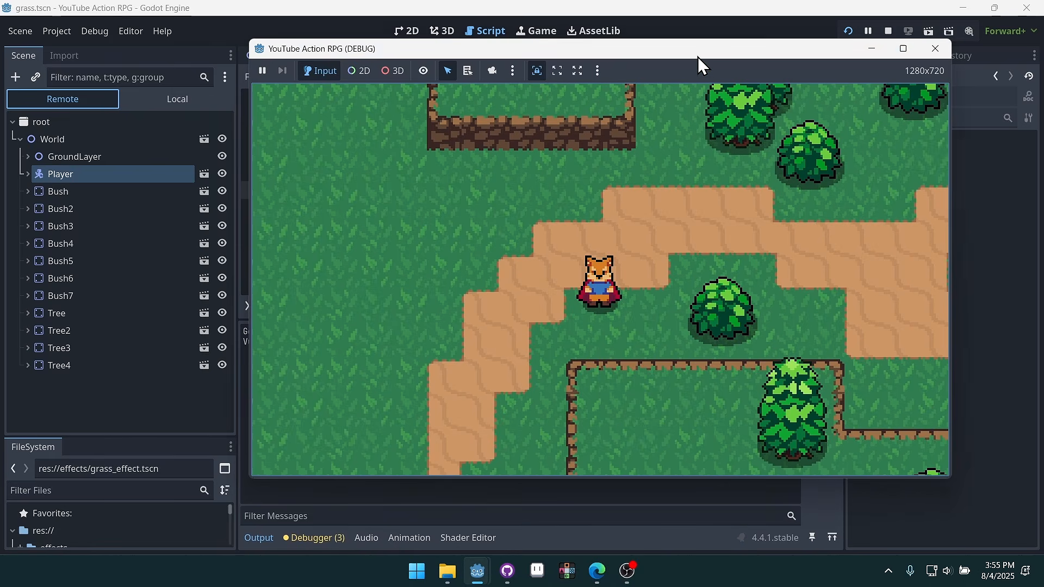
left_click_drag(697, 53, 633, 65)
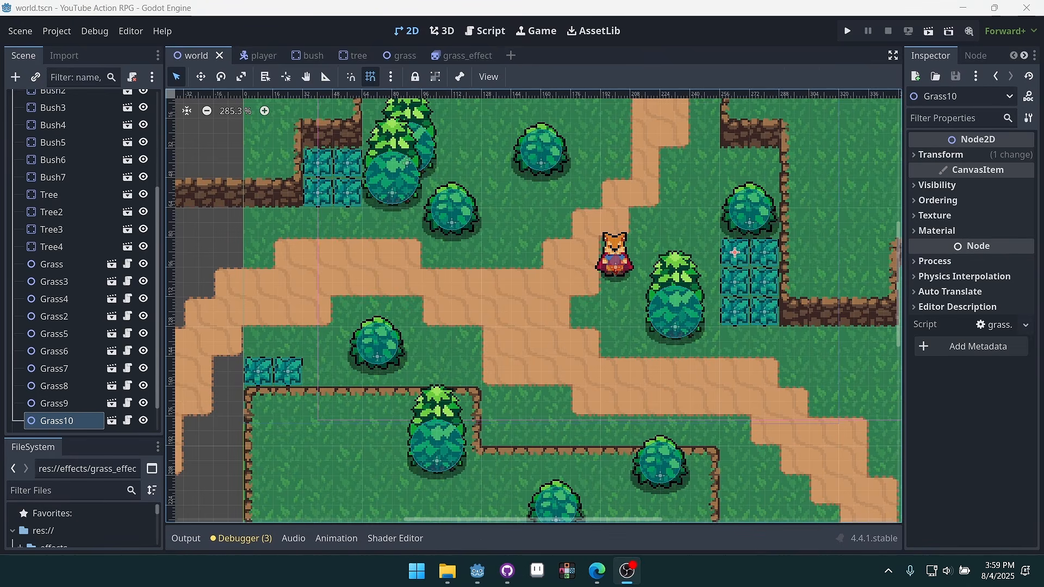